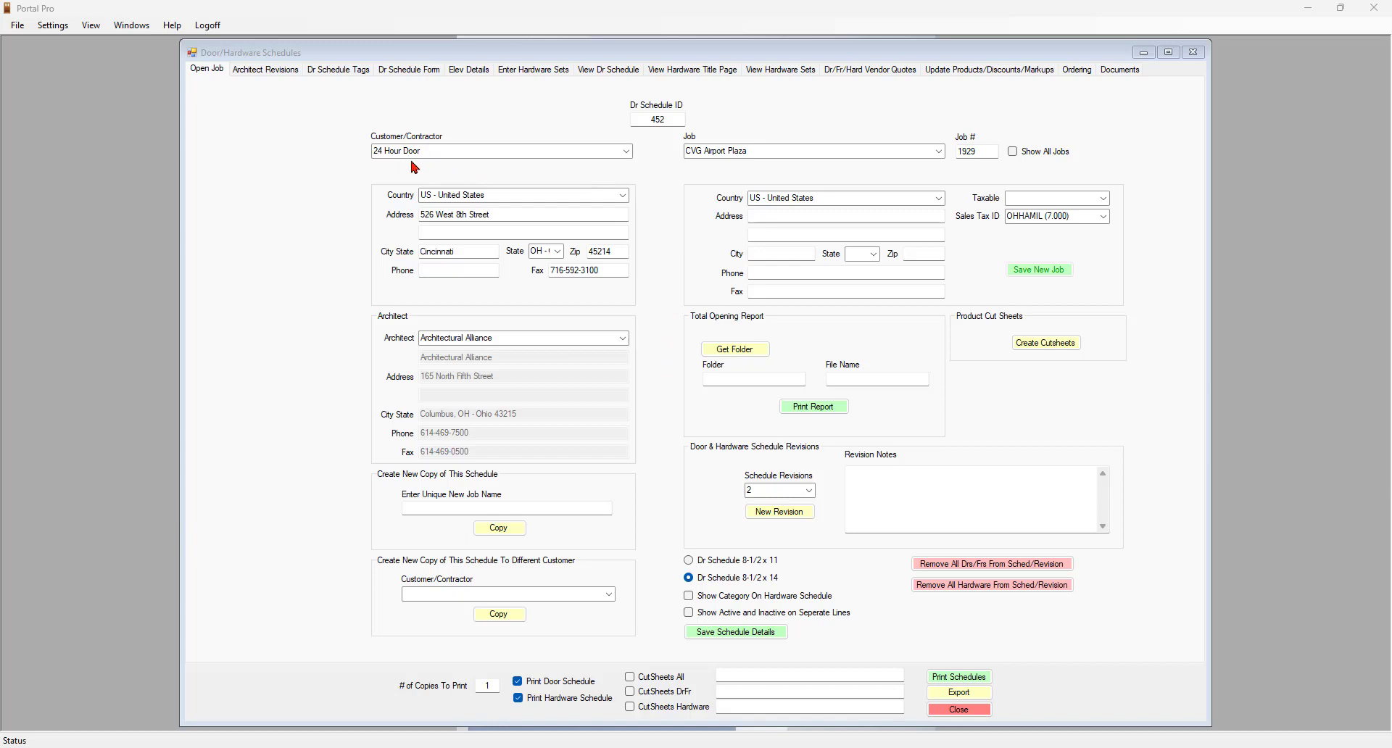
- Show the door schedule tags page, then open "Bid Set of Plans Cincinnati Airport Hebron KY.pdf" from File Explorer with ABBYY FineReader PDF 15
left_click(348, 70)
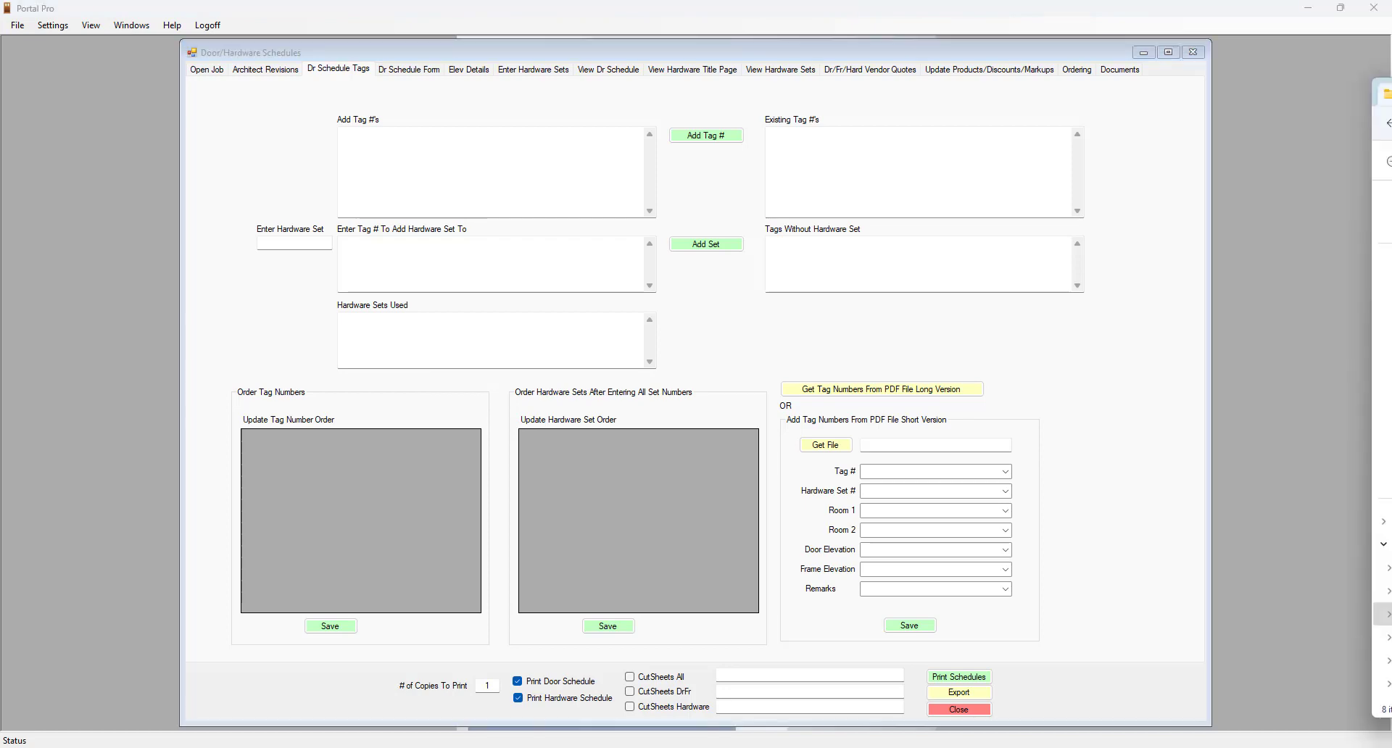
left_click_drag(1391, 116, 796, 94)
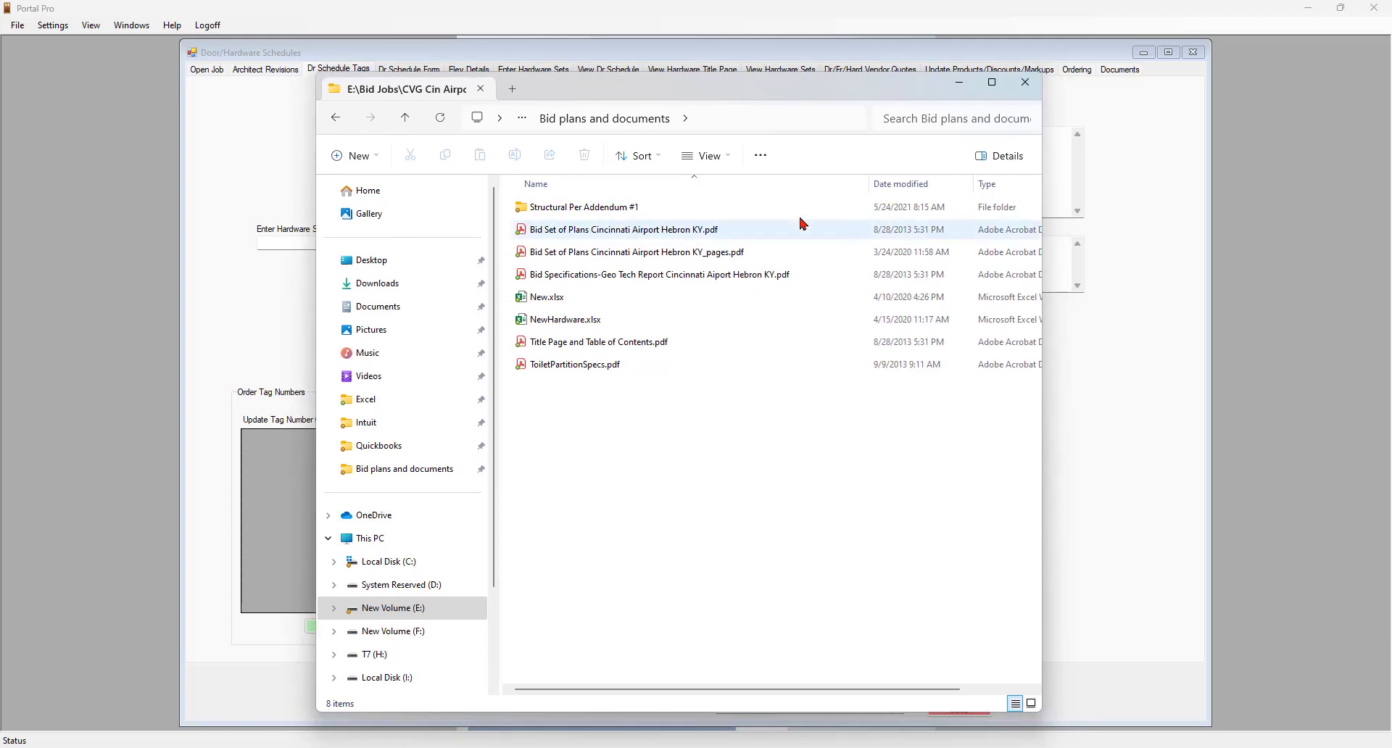
left_click(607, 236)
right_click(607, 236)
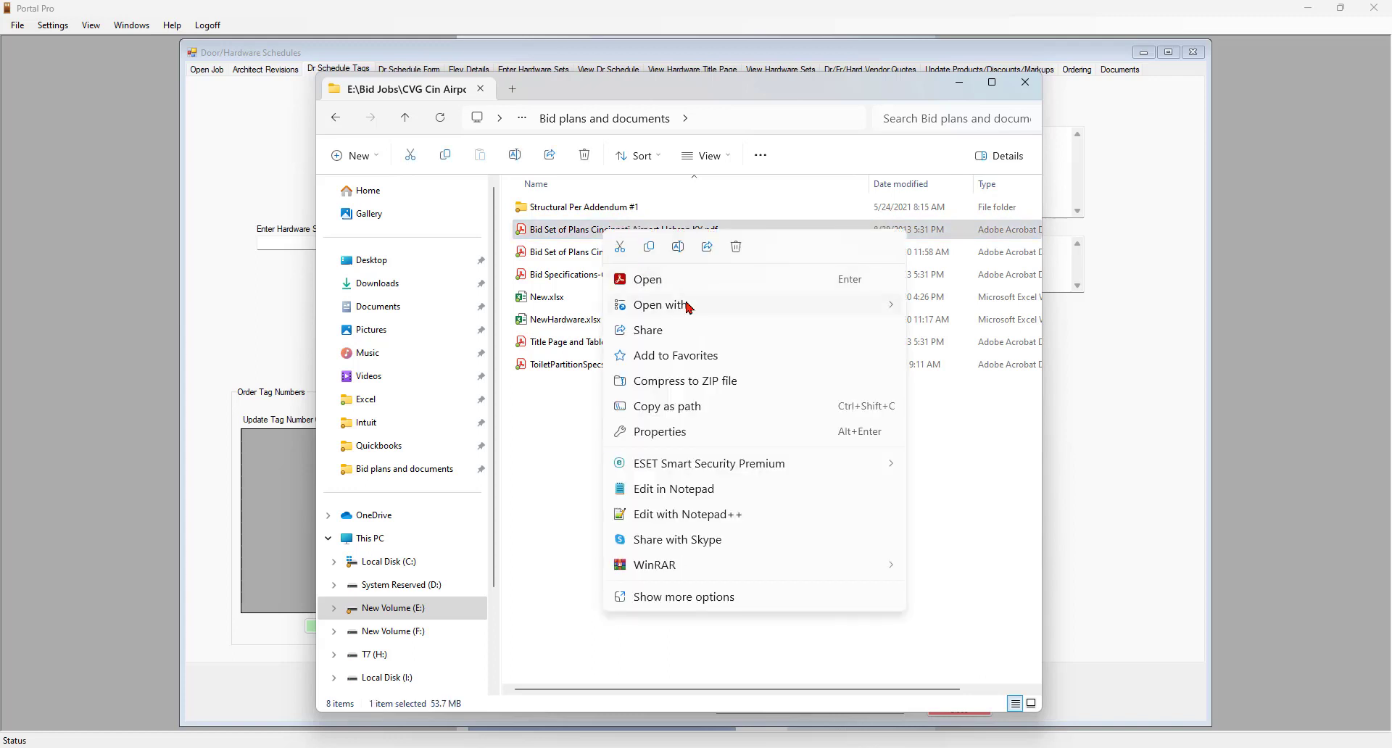
mouse_move(692, 311)
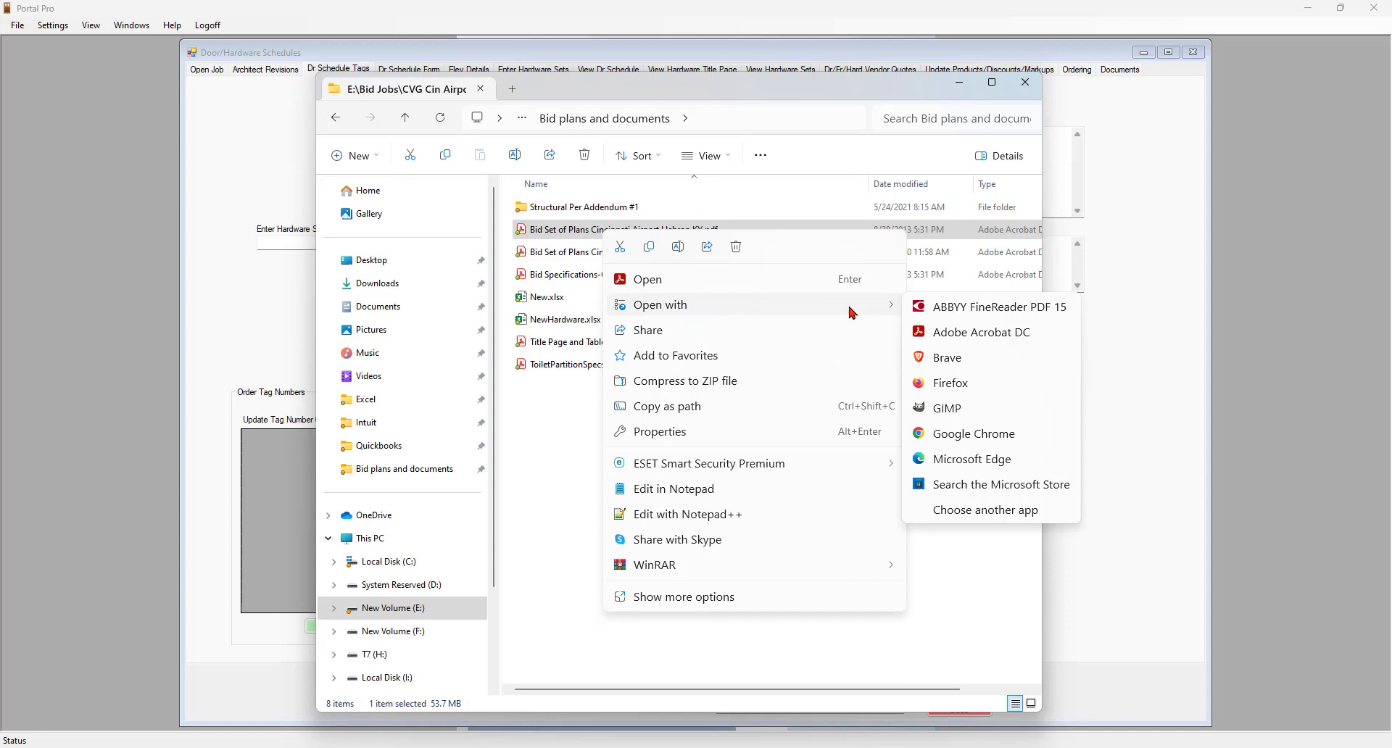
left_click(959, 317)
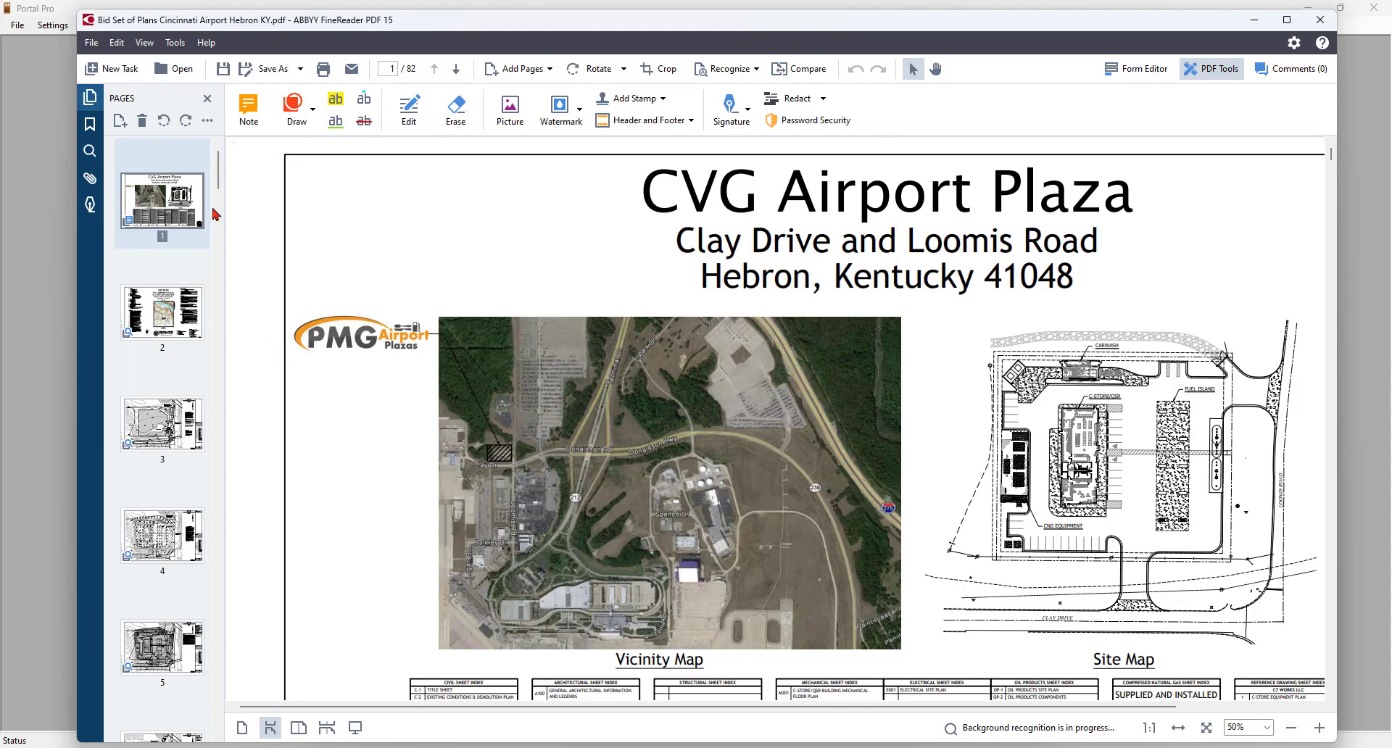
- Examine the door schedule sheets on pages 22 and 26 of the plan set and return to page 22
left_click_drag(219, 179, 227, 321)
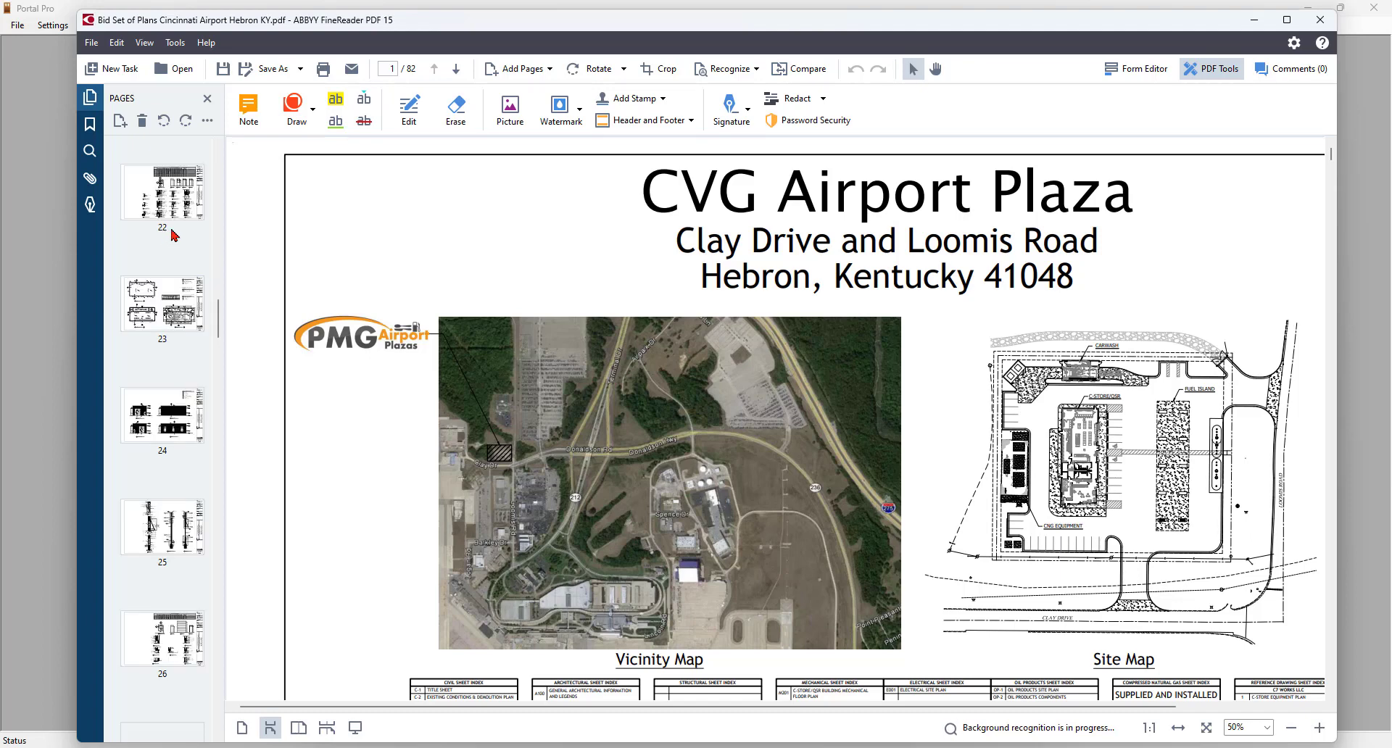
left_click(174, 203)
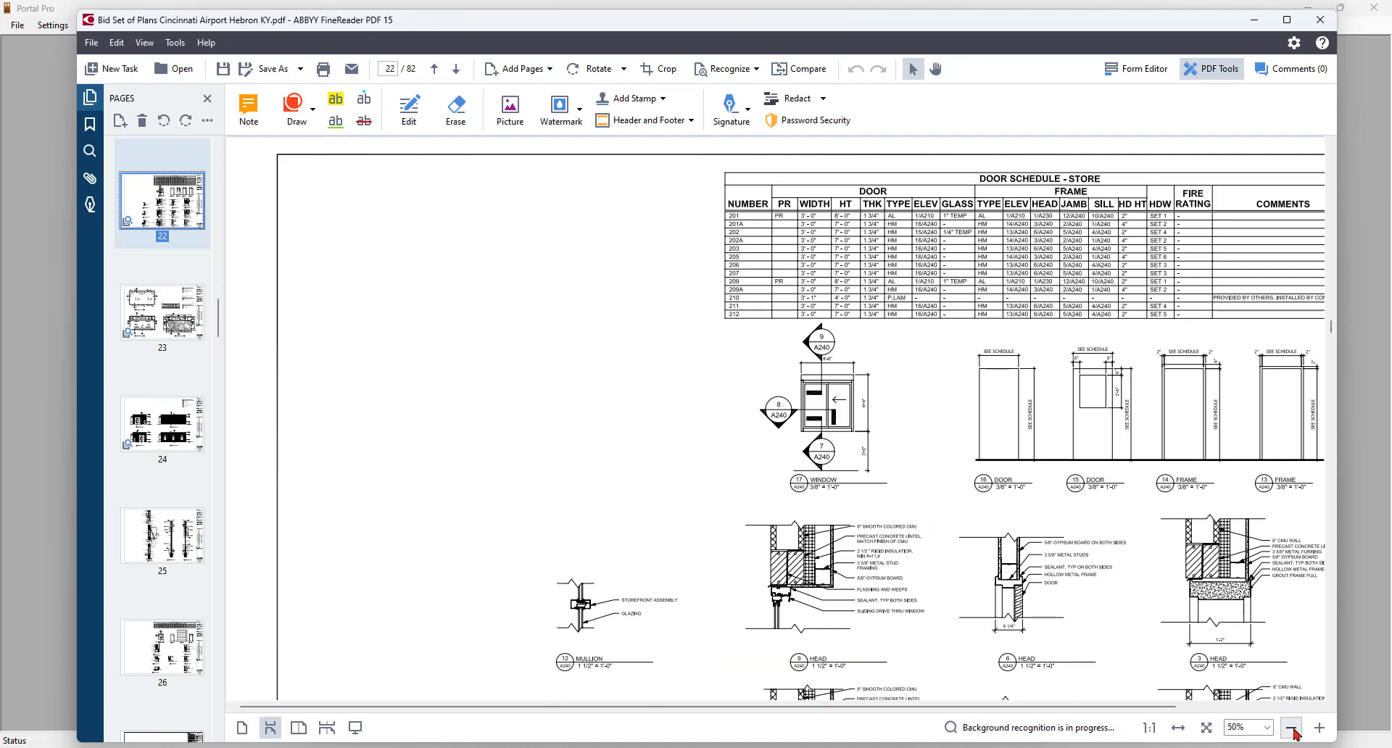
left_click(1293, 731)
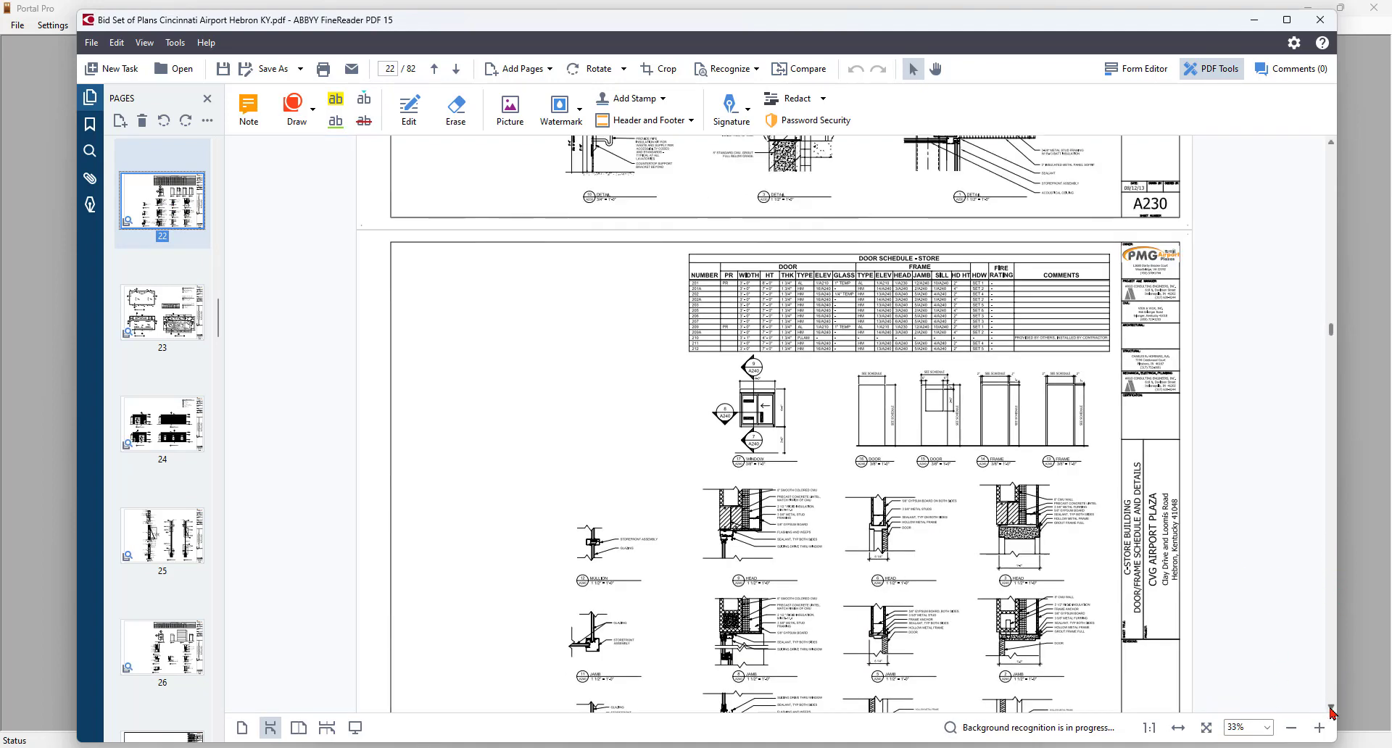
left_click(1331, 708)
left_click_drag(1332, 710, 1332, 710)
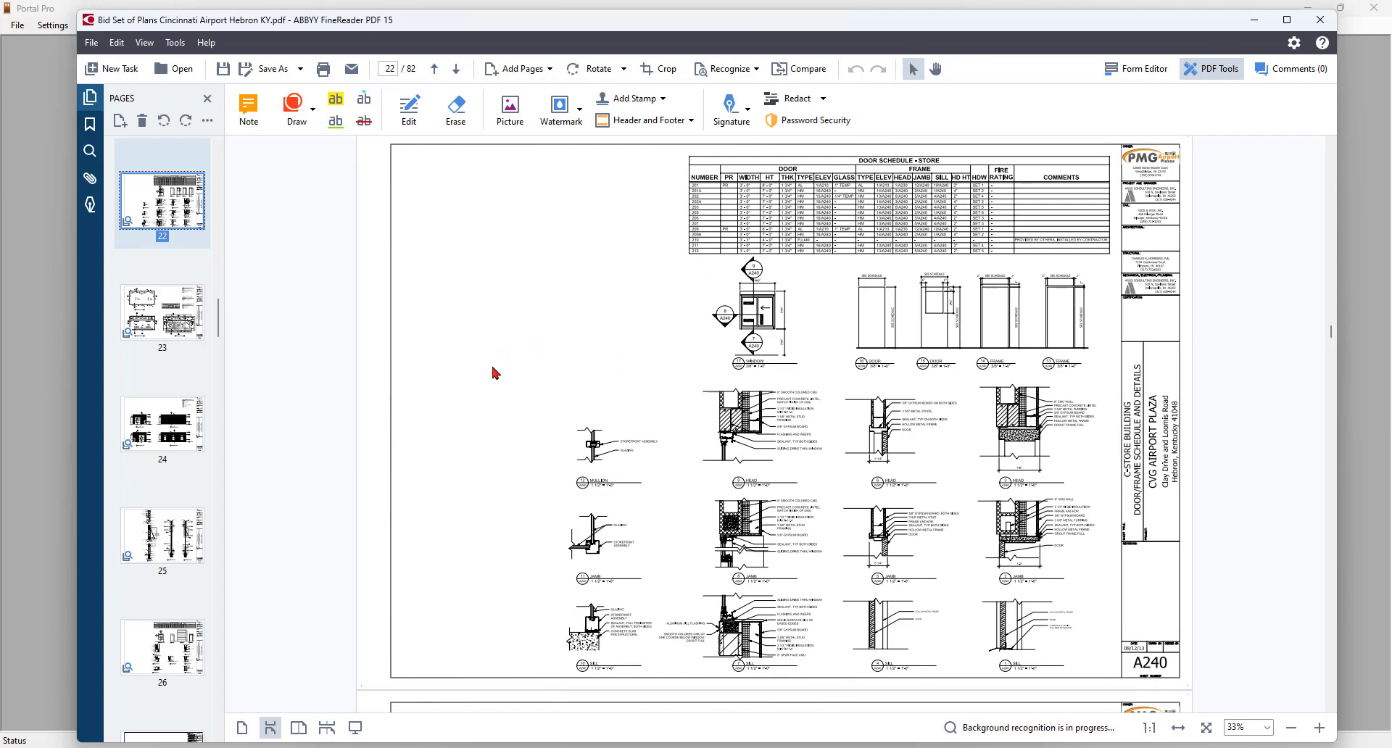
left_click(168, 656)
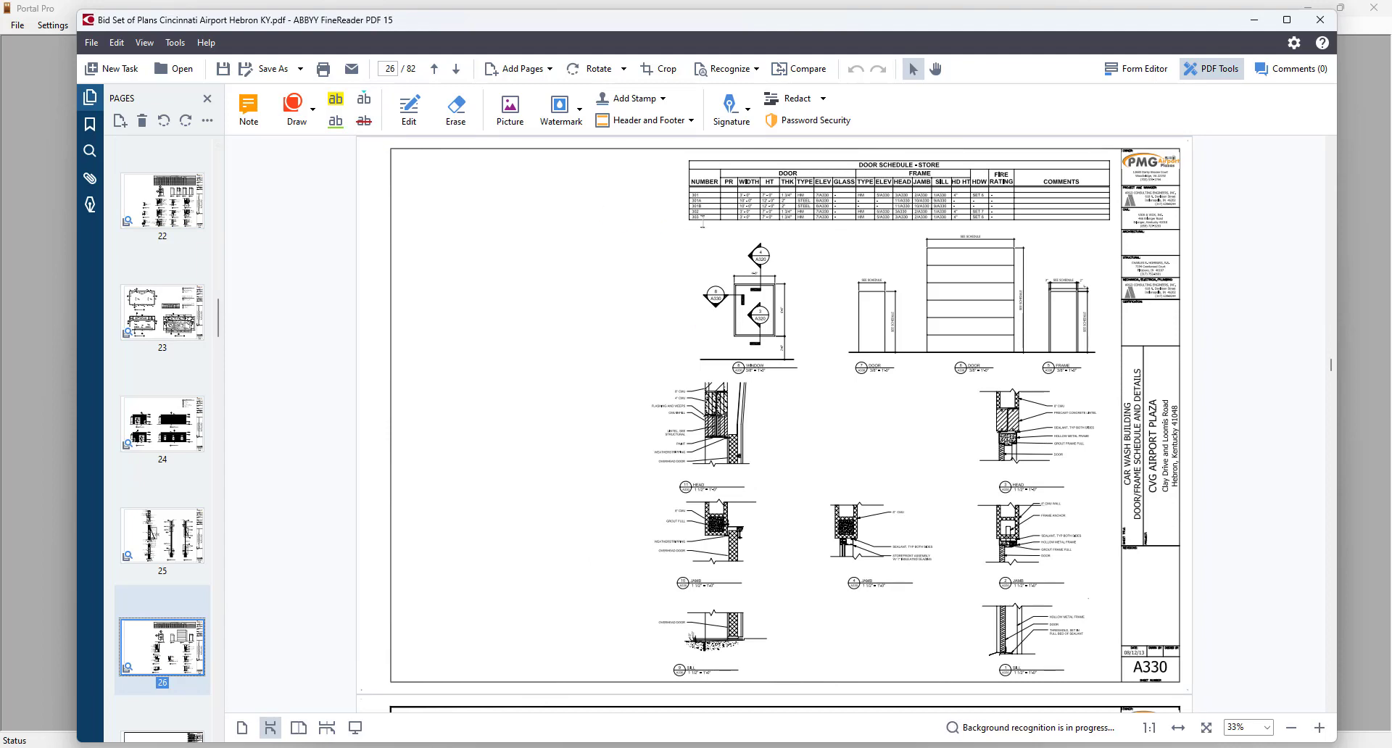
left_click(171, 206)
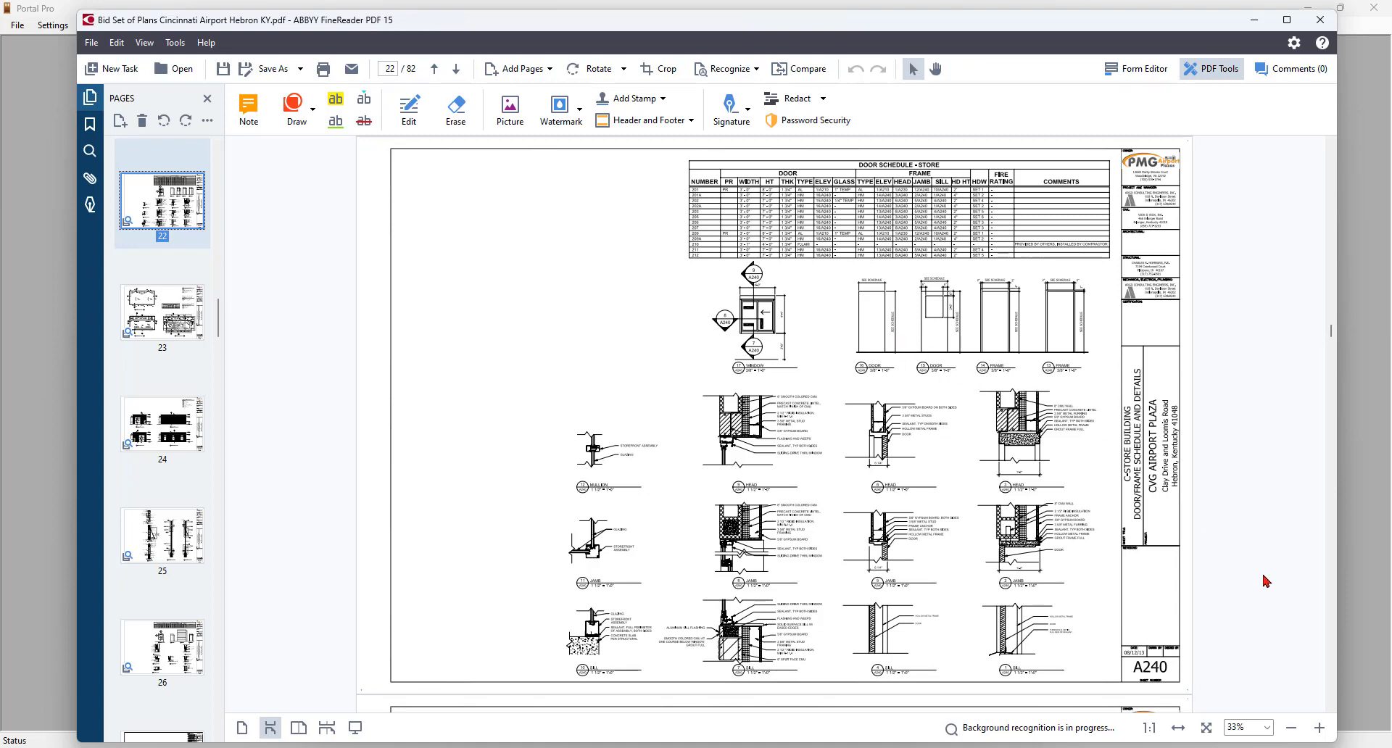
- Copy rows 201 to 212 of the store door schedule on page 22 as a table, leaving out the headings
left_click(1318, 728)
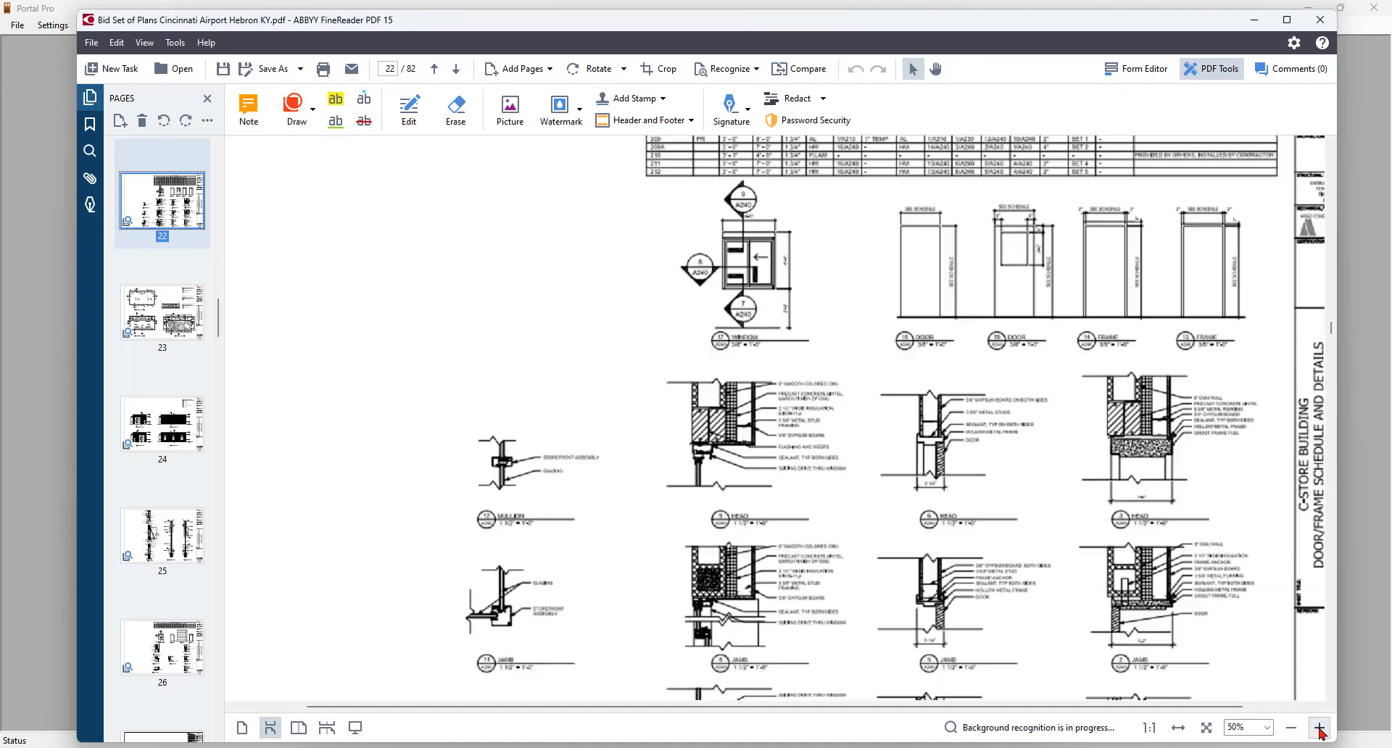
left_click(1318, 728)
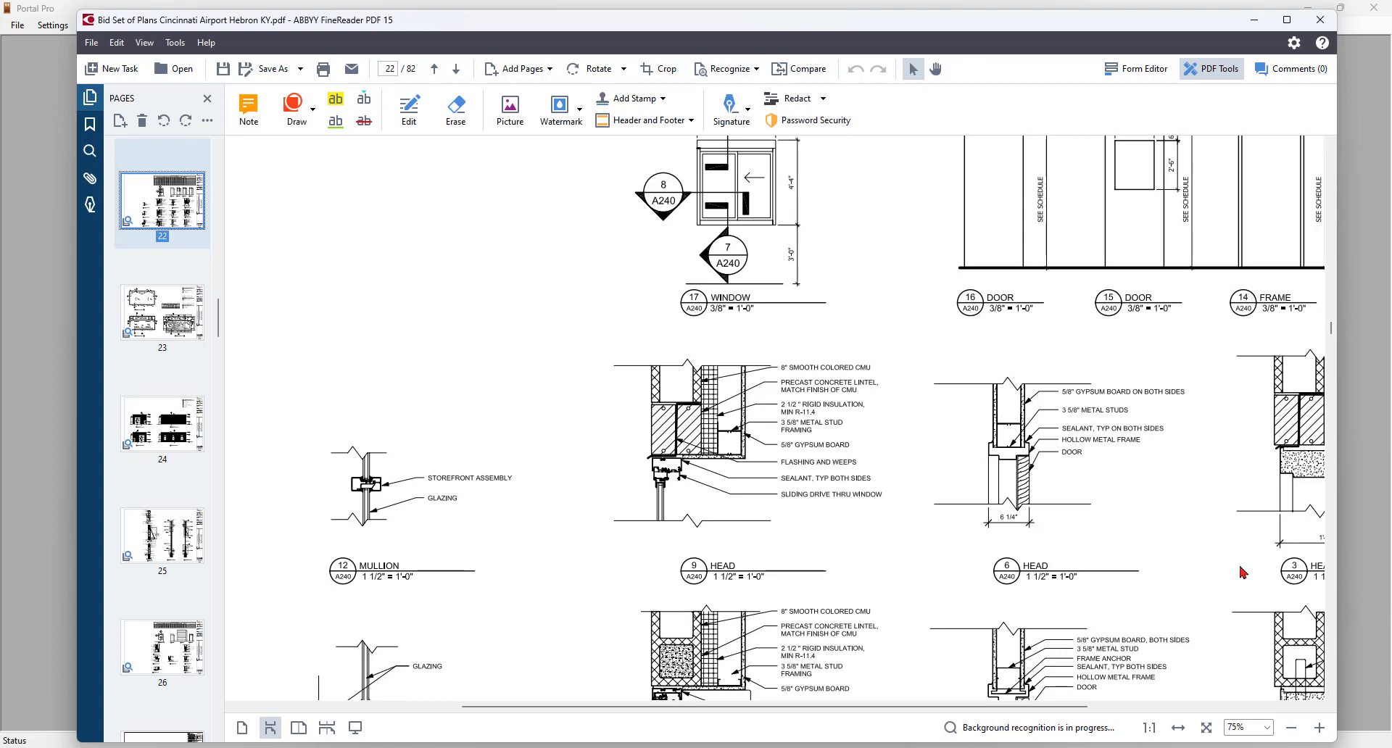
scroll(1240, 572, "up", 5)
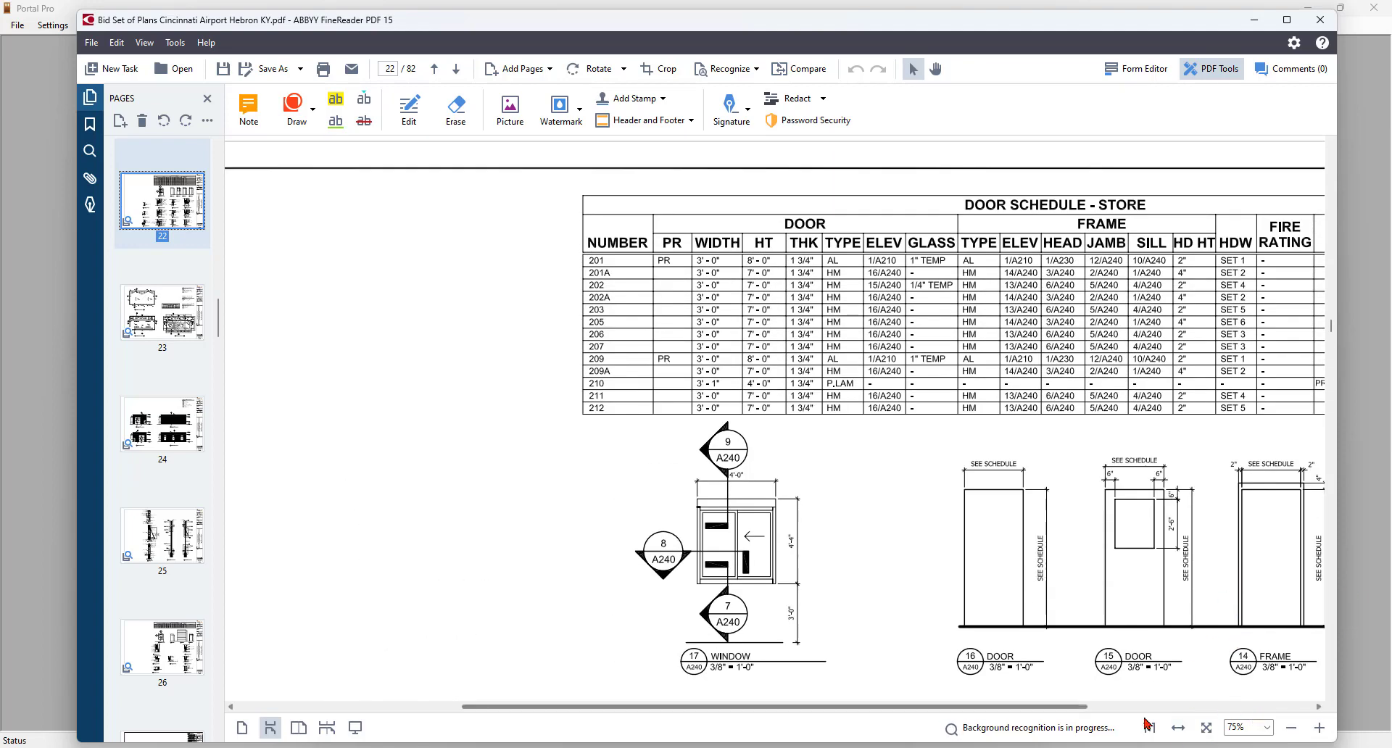
left_click_drag(1024, 710, 1180, 720)
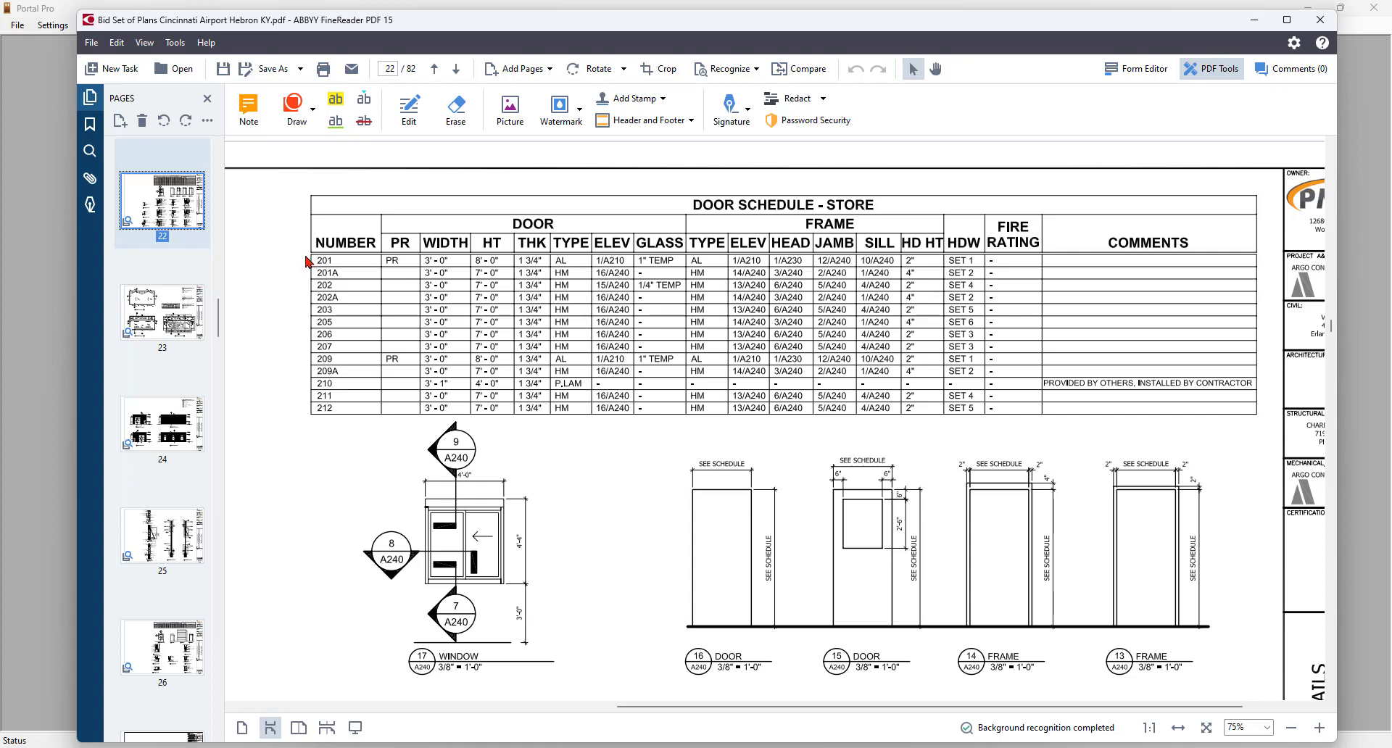
left_click(306, 262)
left_click_drag(306, 256, 1263, 423)
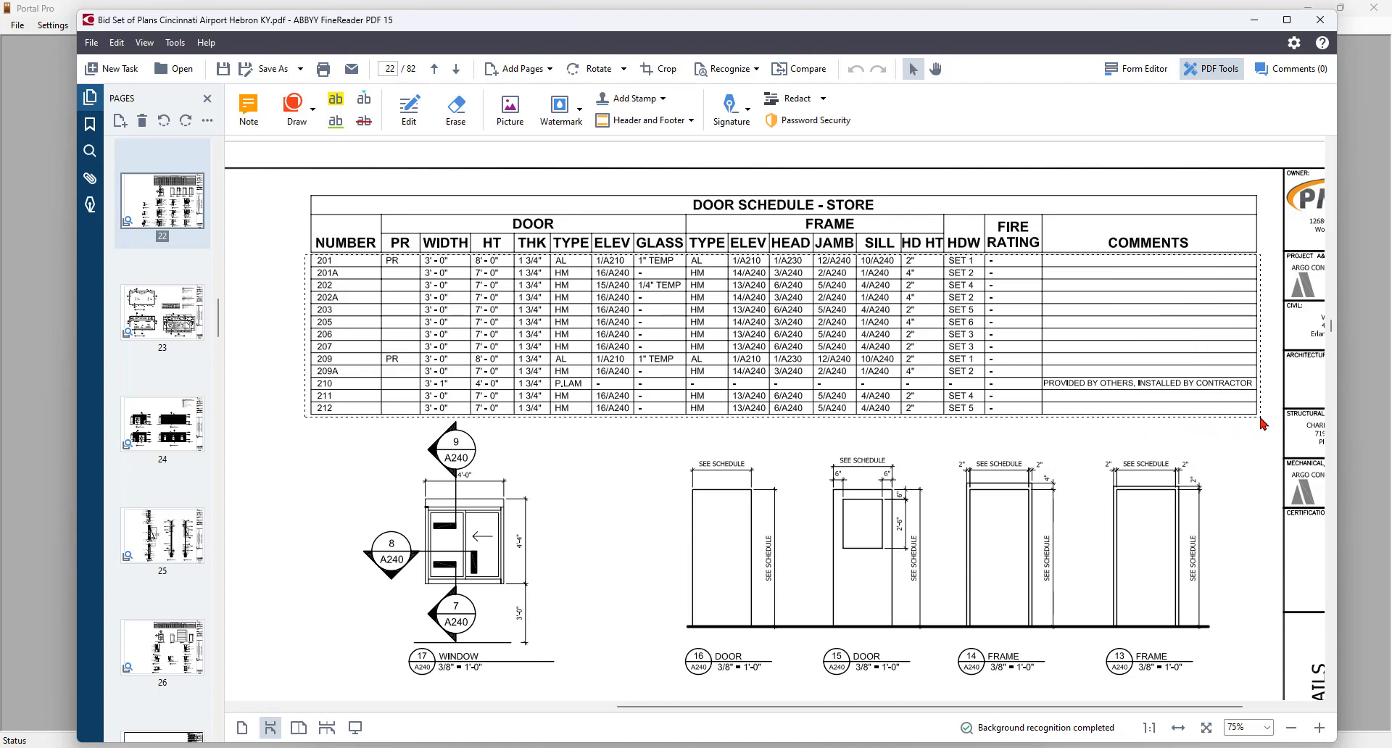
left_click_drag(1263, 424, 1262, 423)
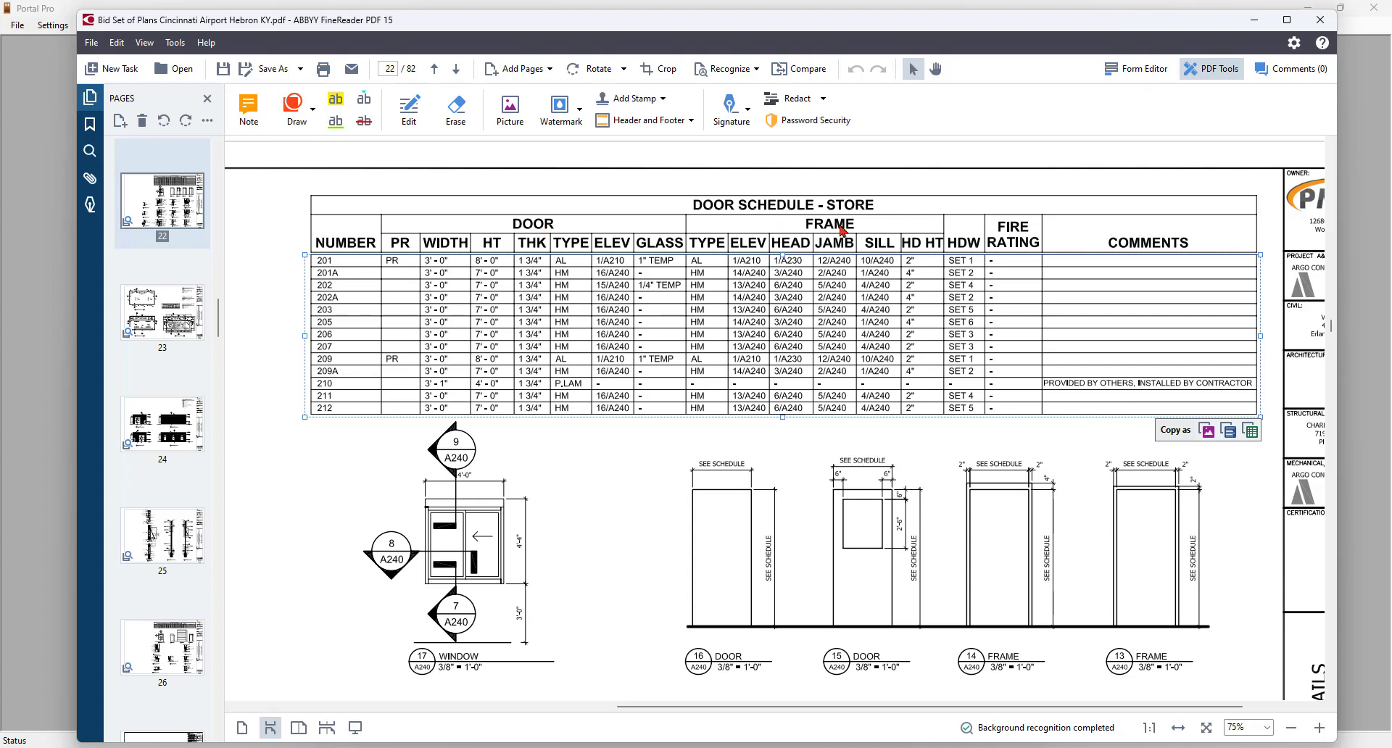
left_click(1250, 431)
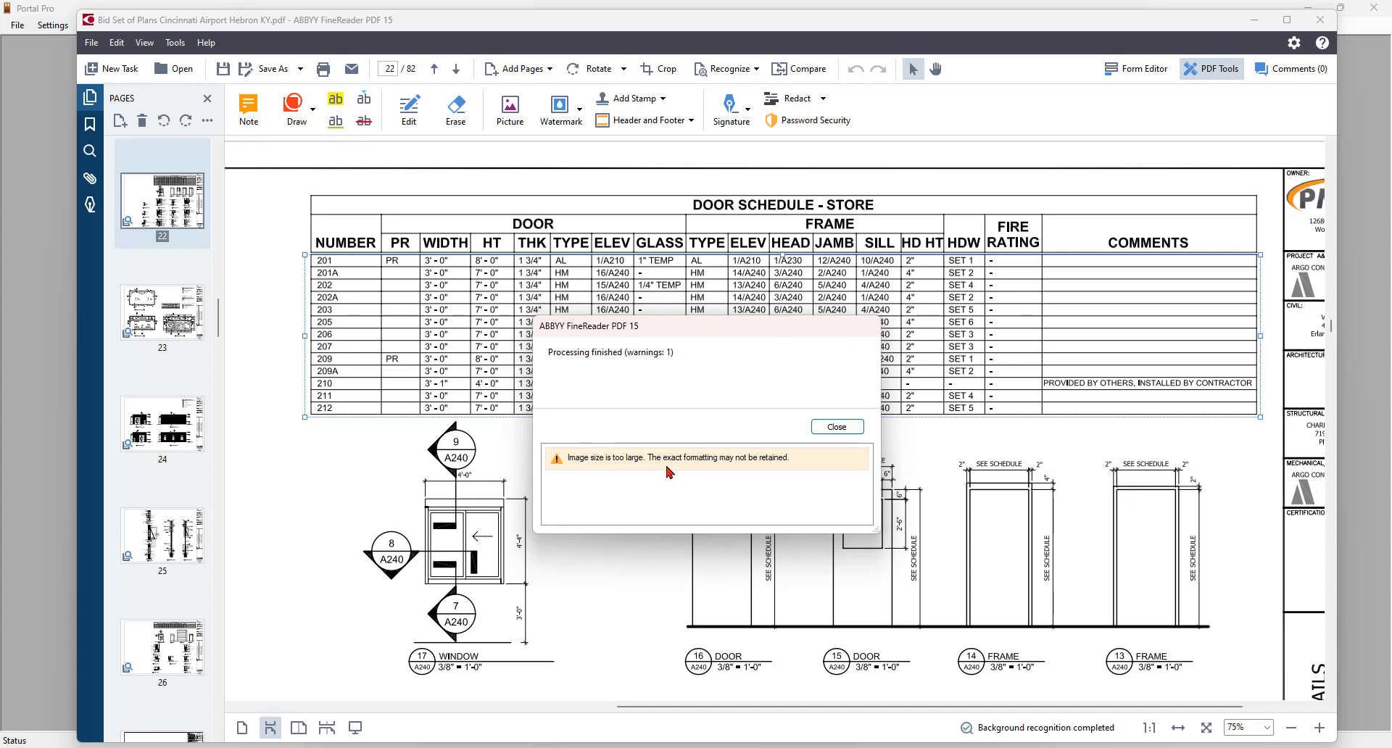
left_click(837, 428)
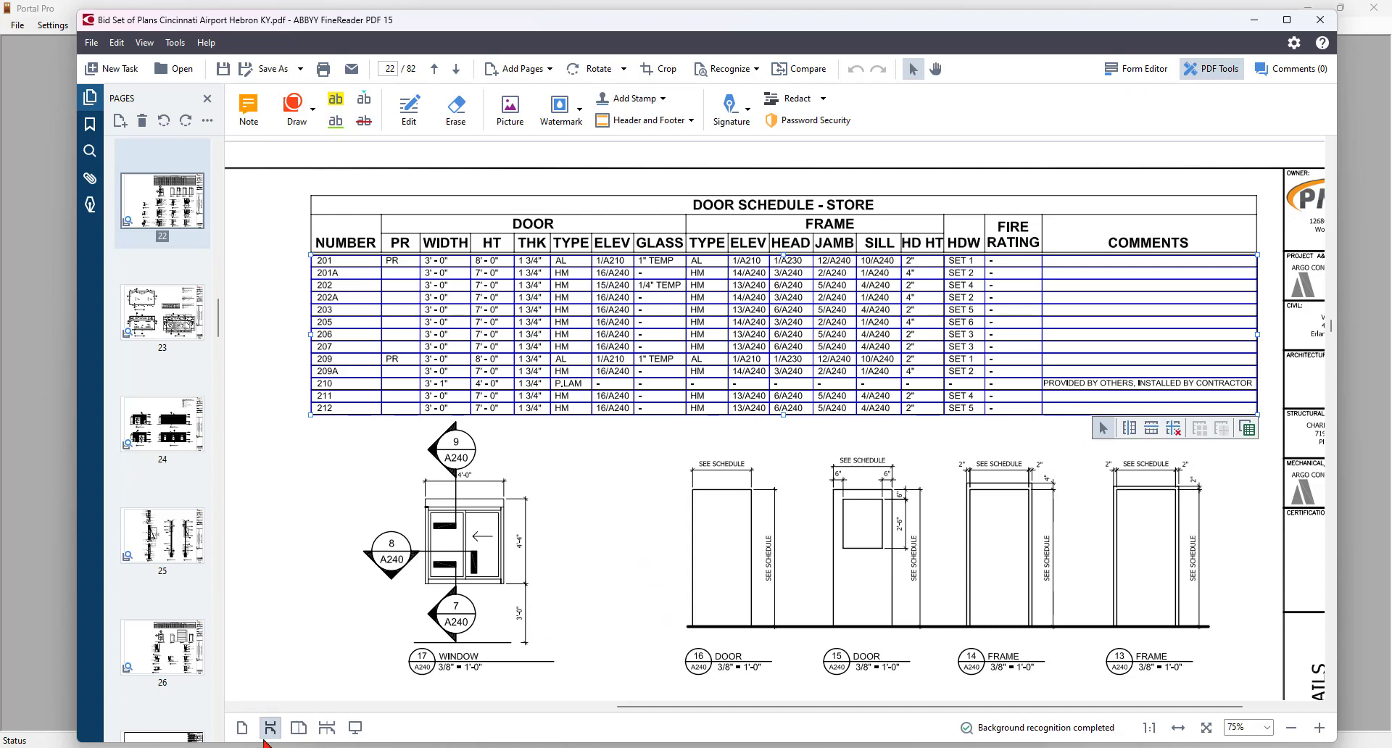
- Switch to Excel, paste the copied door rows at cell A2 with matching destination formatting, and select cell A15 below them
left_click(214, 747)
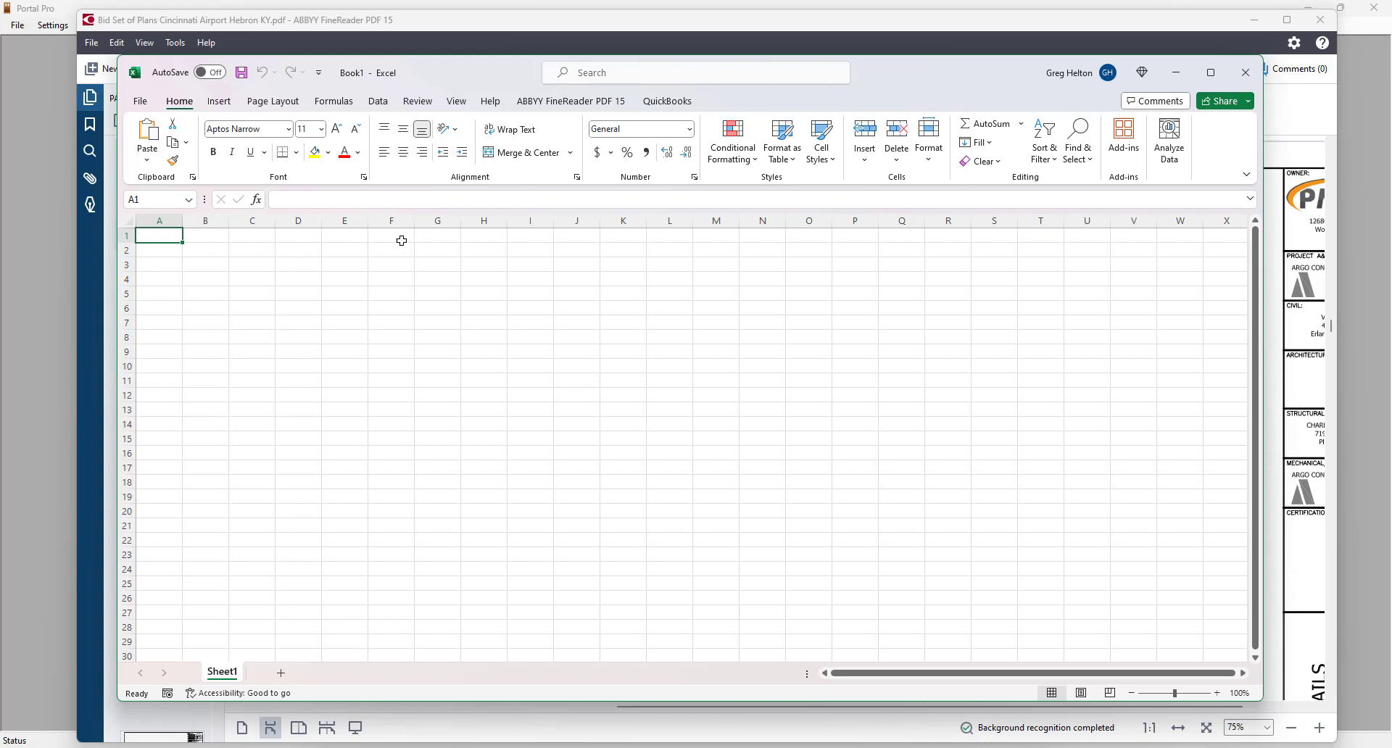
left_click(158, 251)
right_click(160, 250)
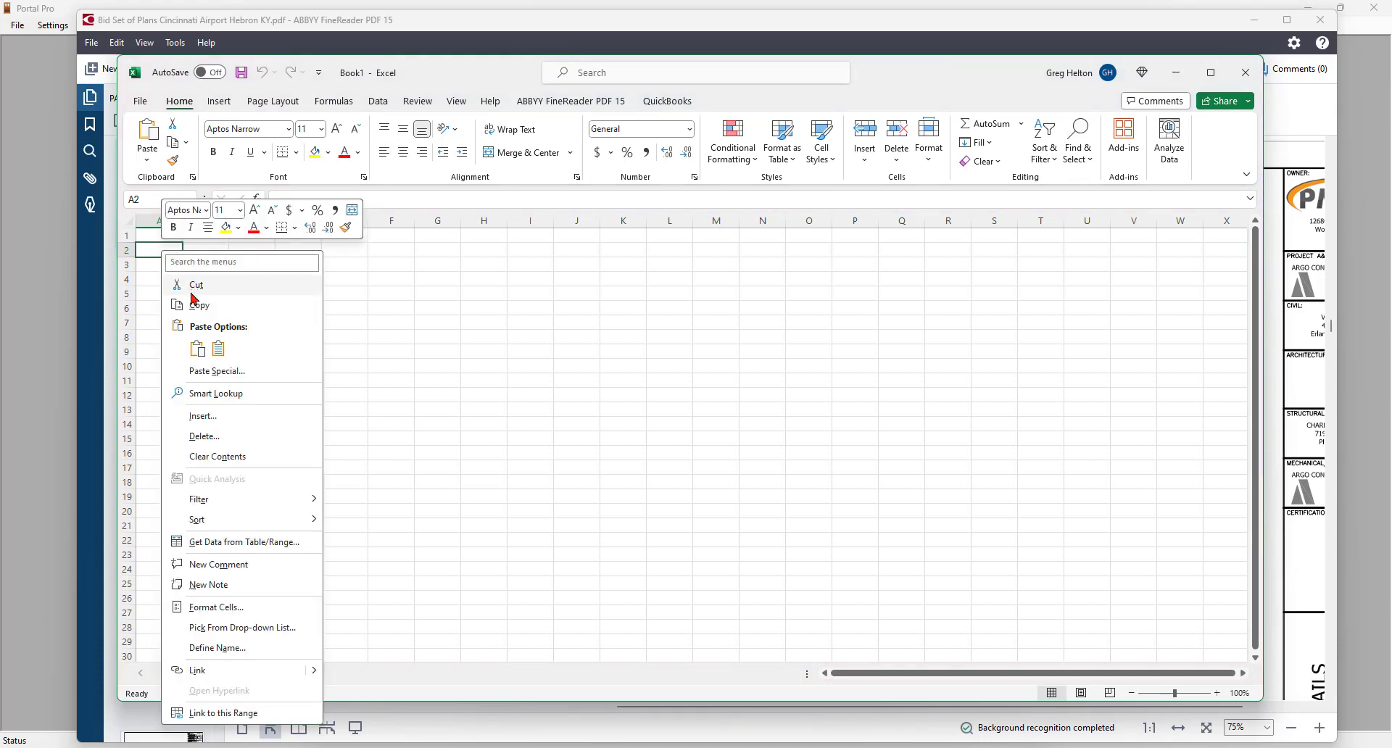
left_click(202, 356)
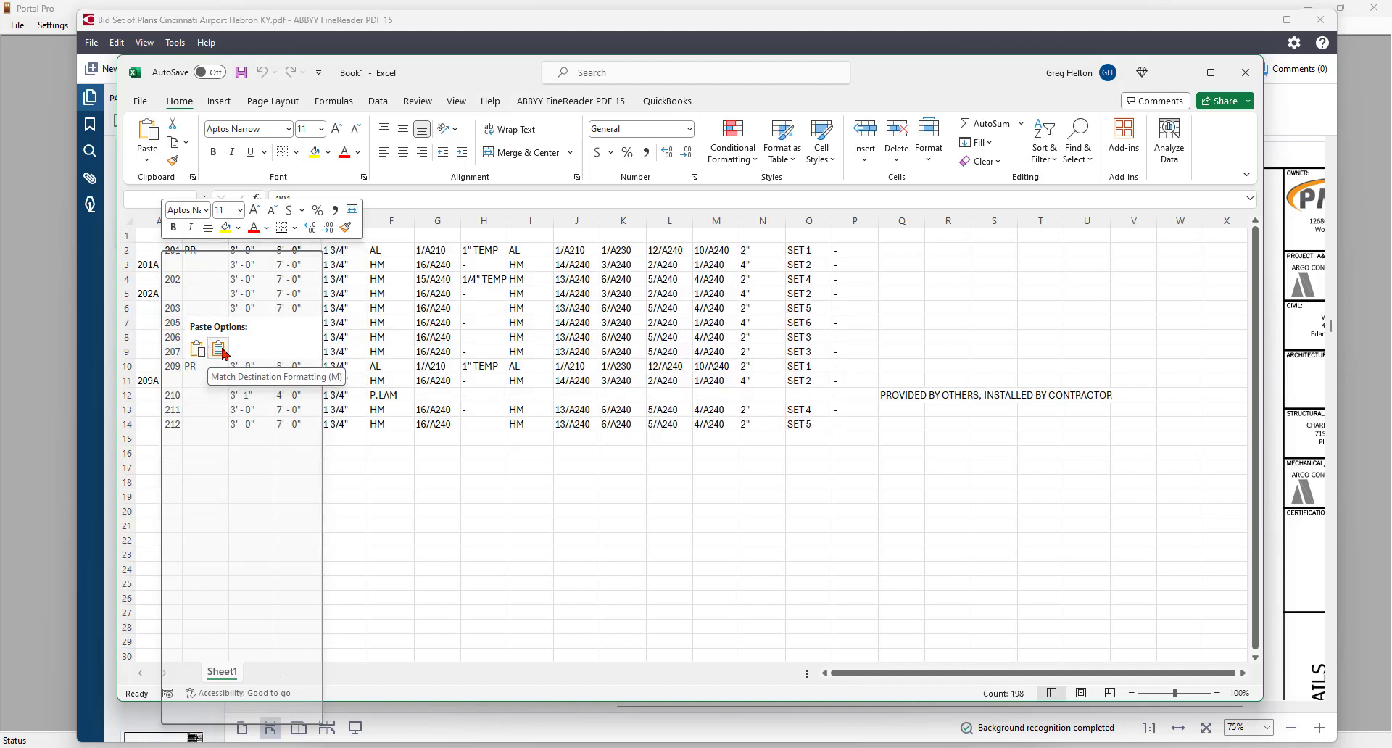
left_click(218, 350)
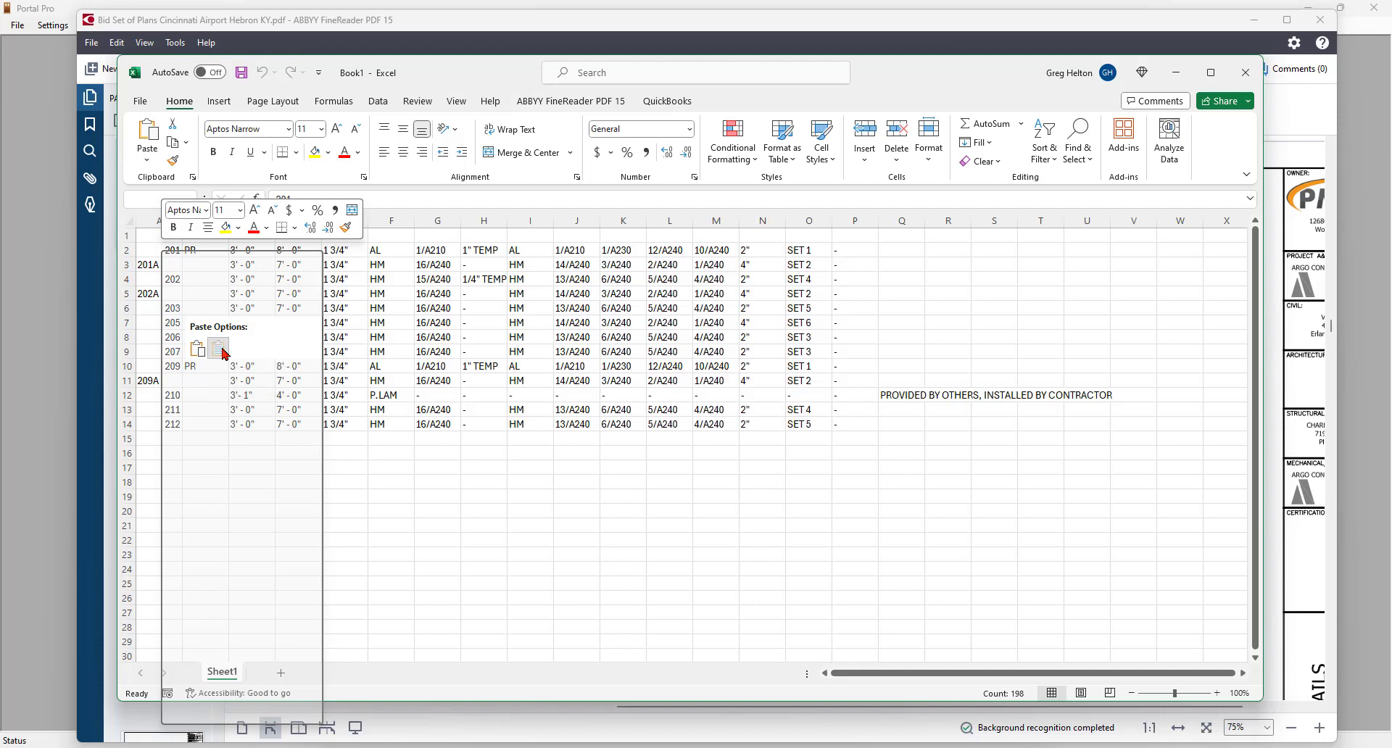
left_click(468, 522)
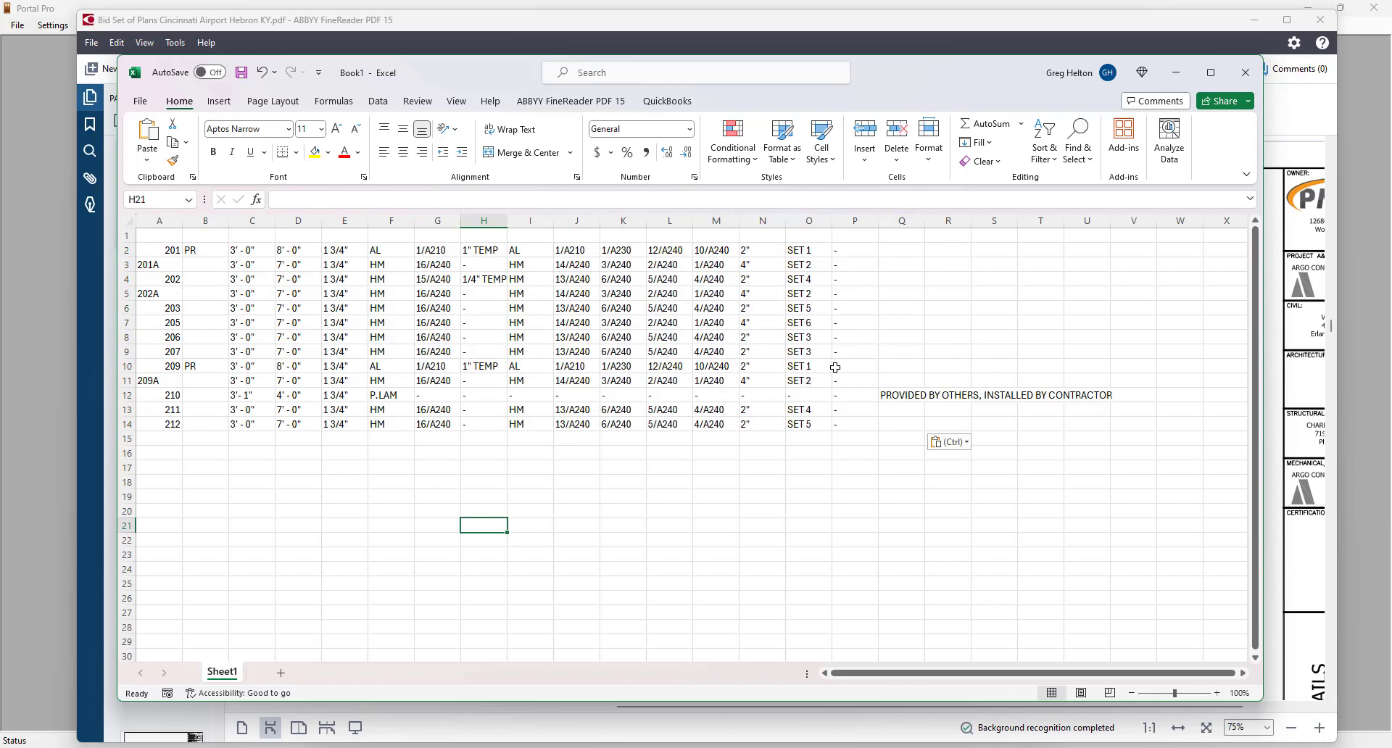
left_click(905, 224)
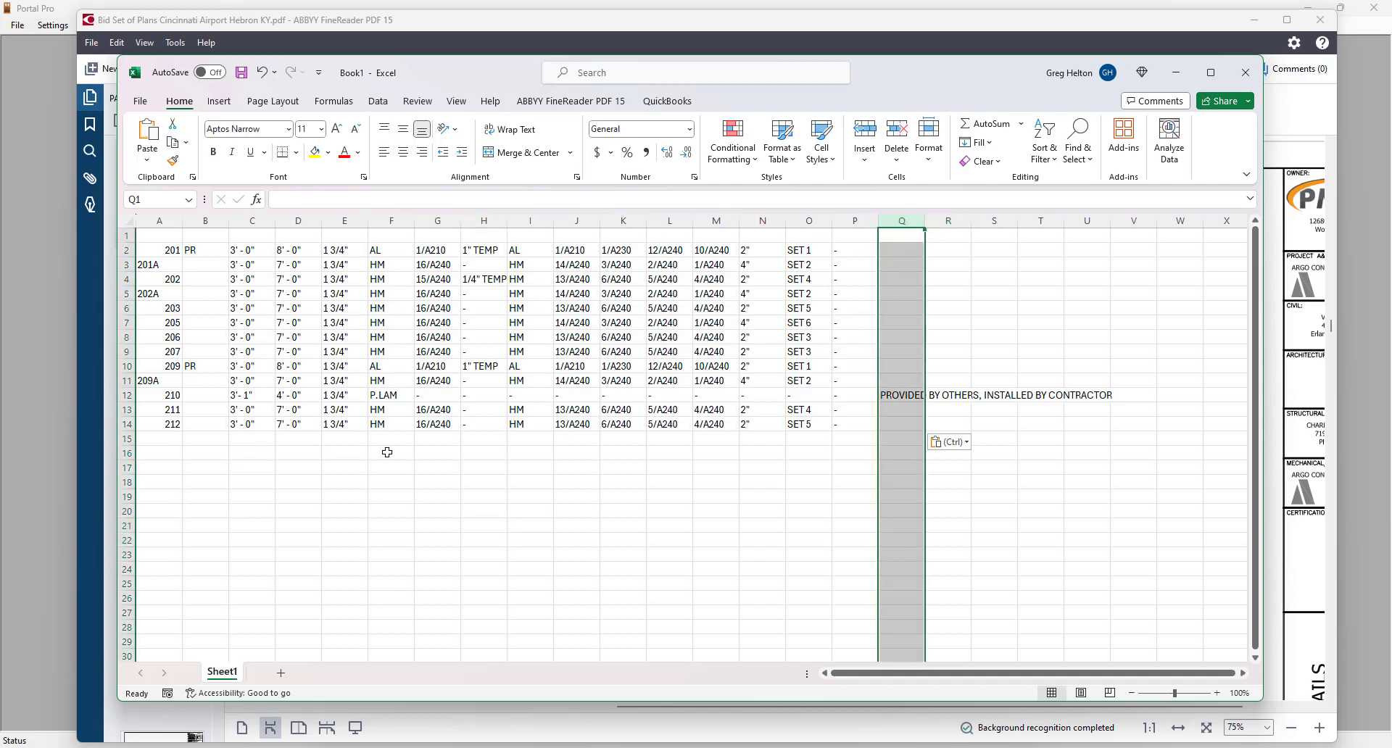
left_click(159, 439)
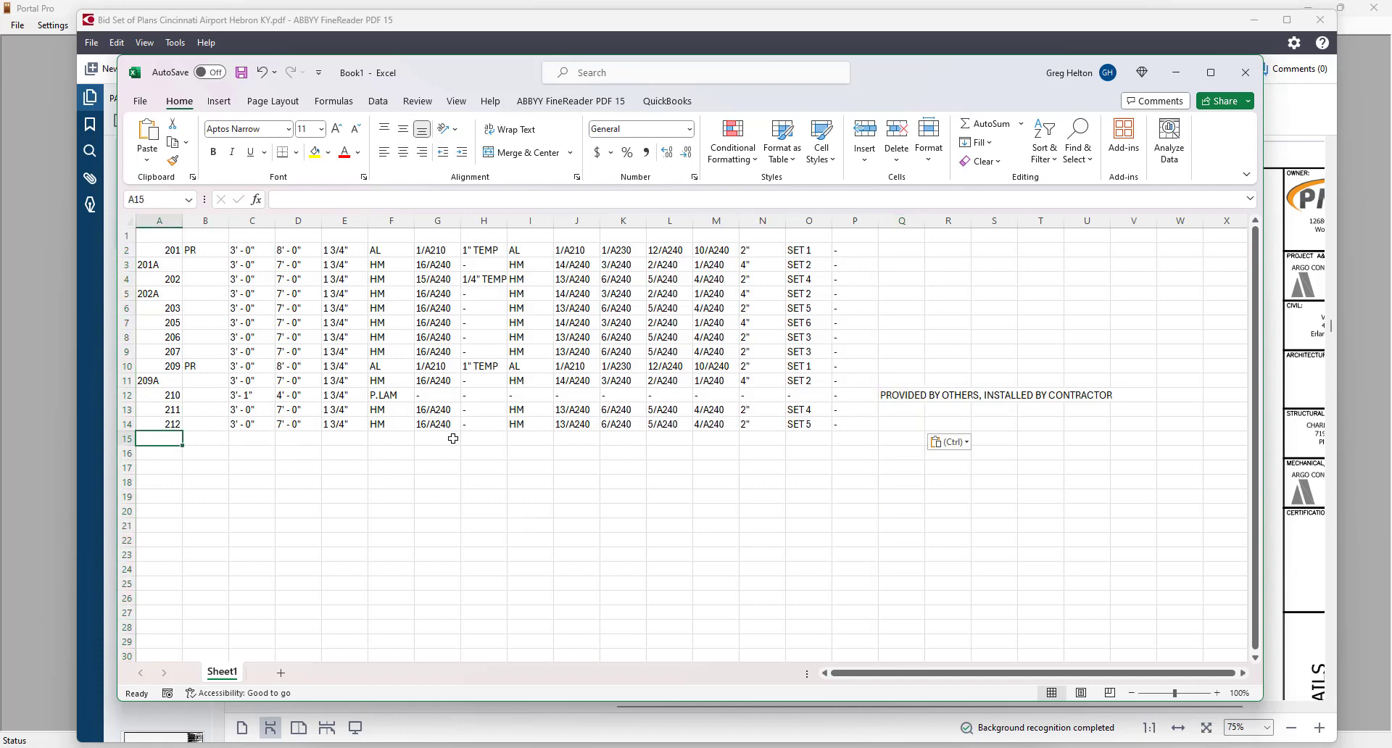
- Switch back to ABBYY FineReader and bring the full door schedule table on page 26 into view
left_click(1176, 73)
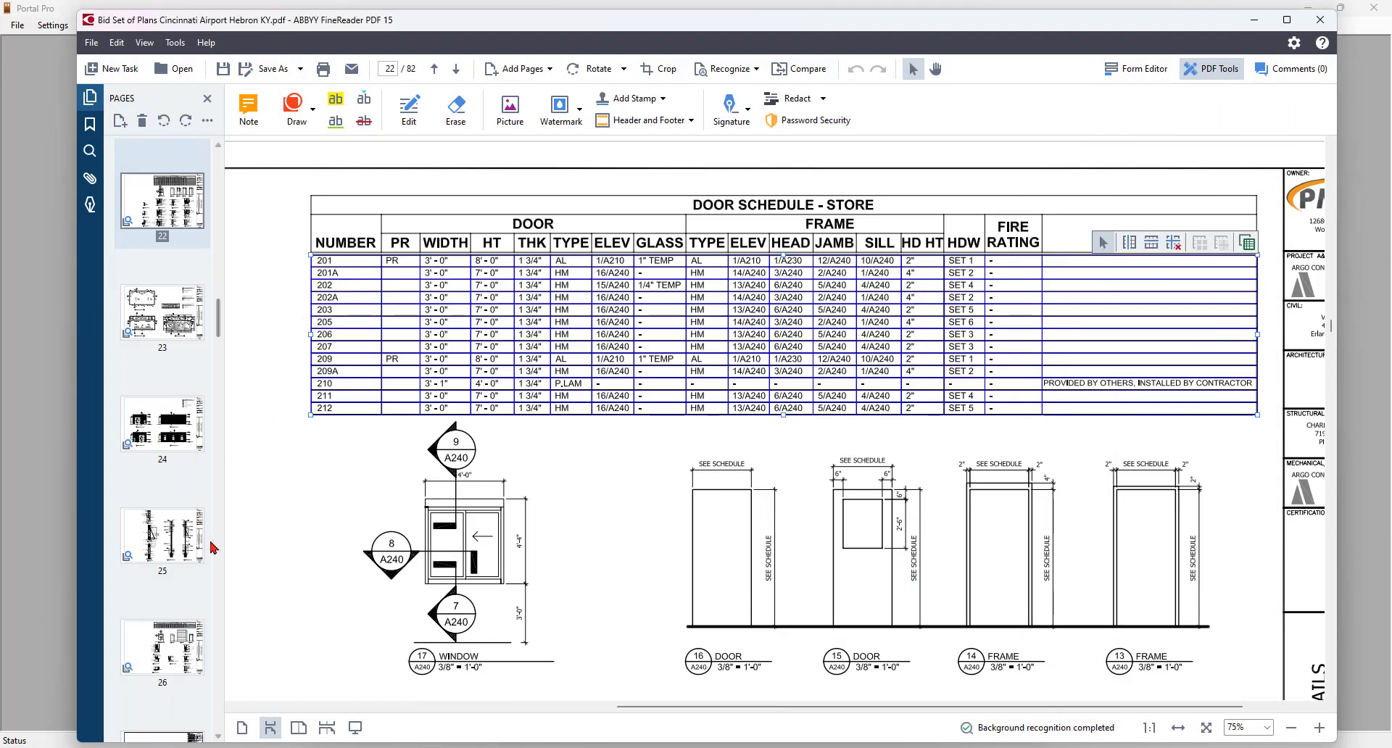
left_click(171, 657)
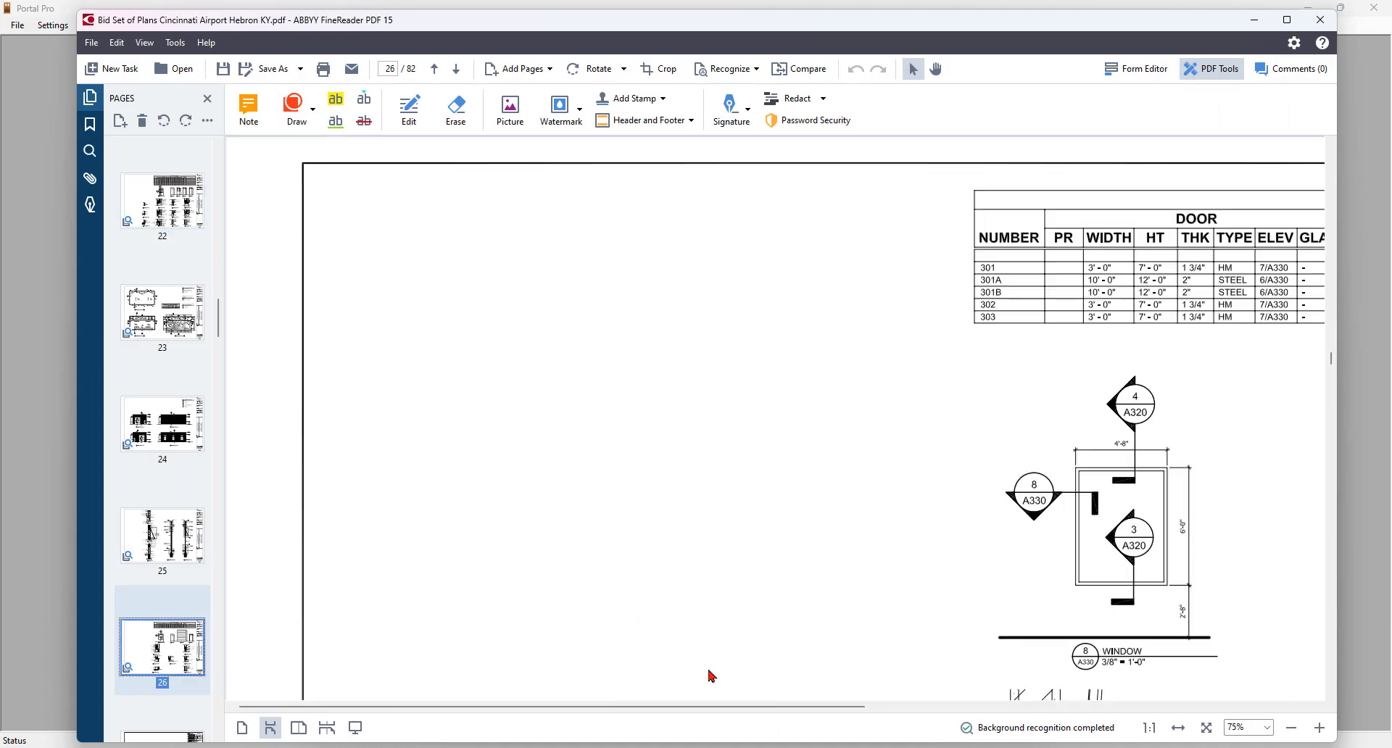
left_click_drag(711, 707, 1092, 730)
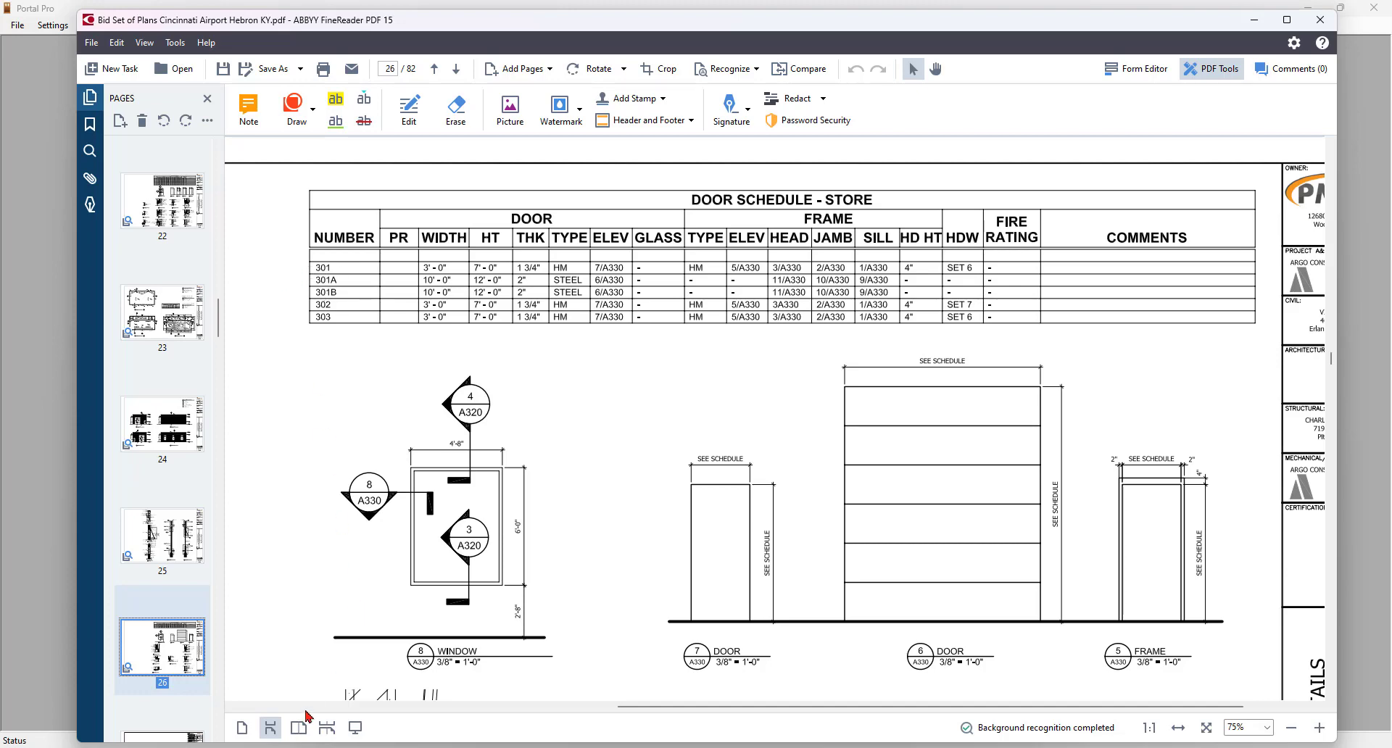
- Switch to Excel, add a second worksheet to the workbook, and return to Sheet1
left_click(250, 747)
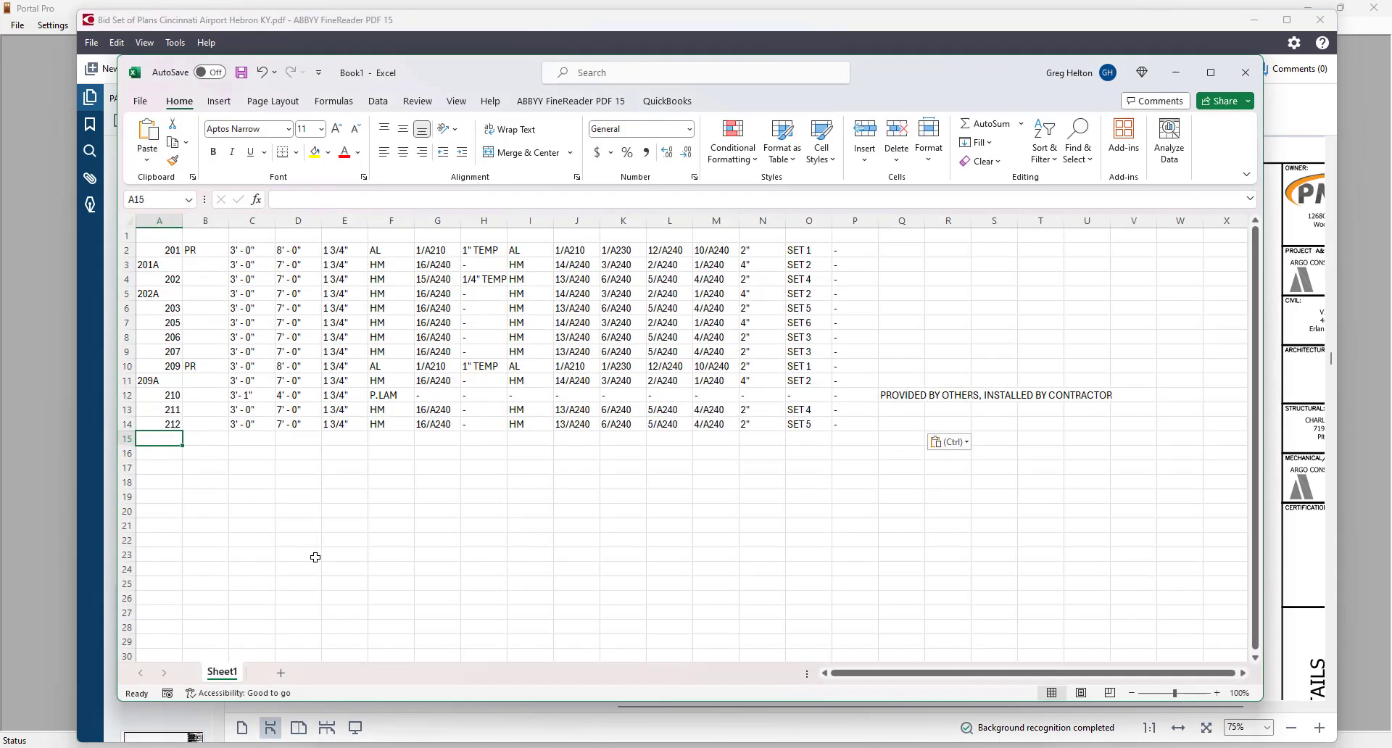
left_click(281, 674)
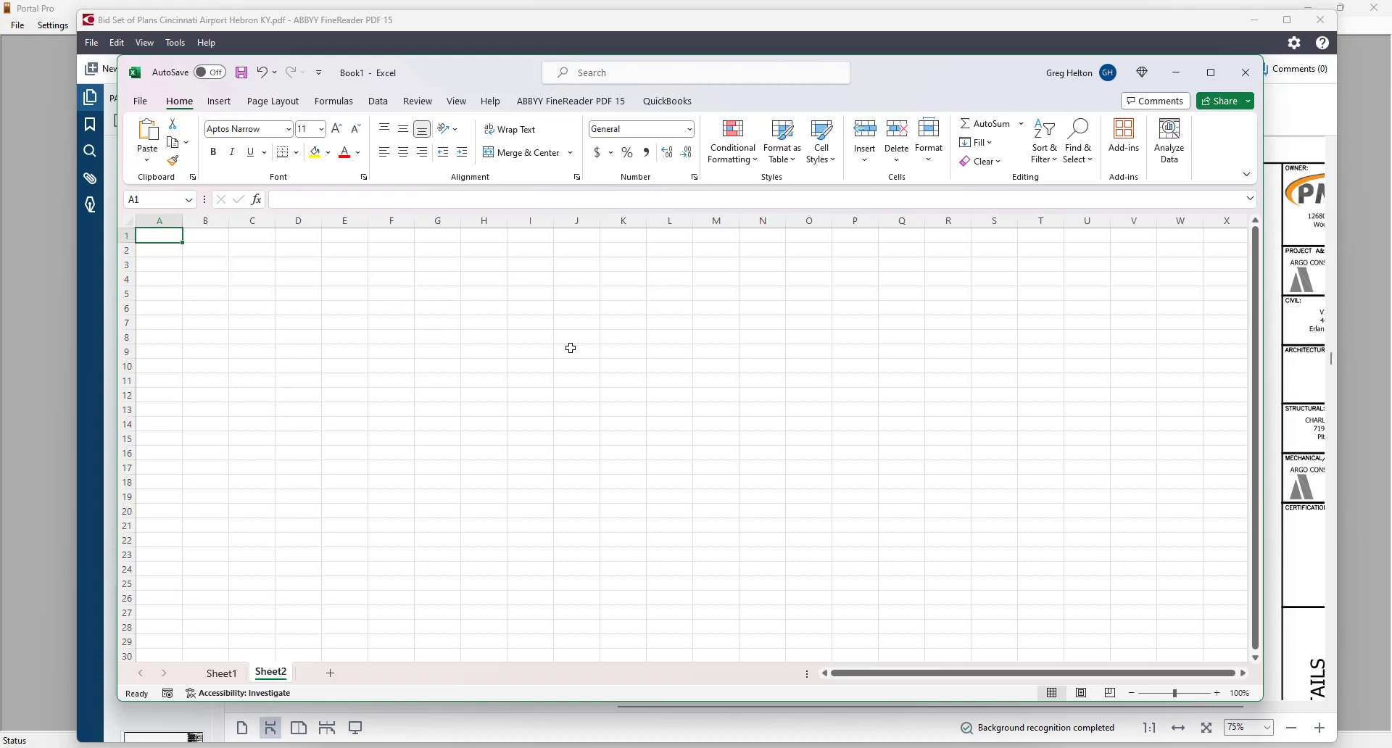
left_click(222, 673)
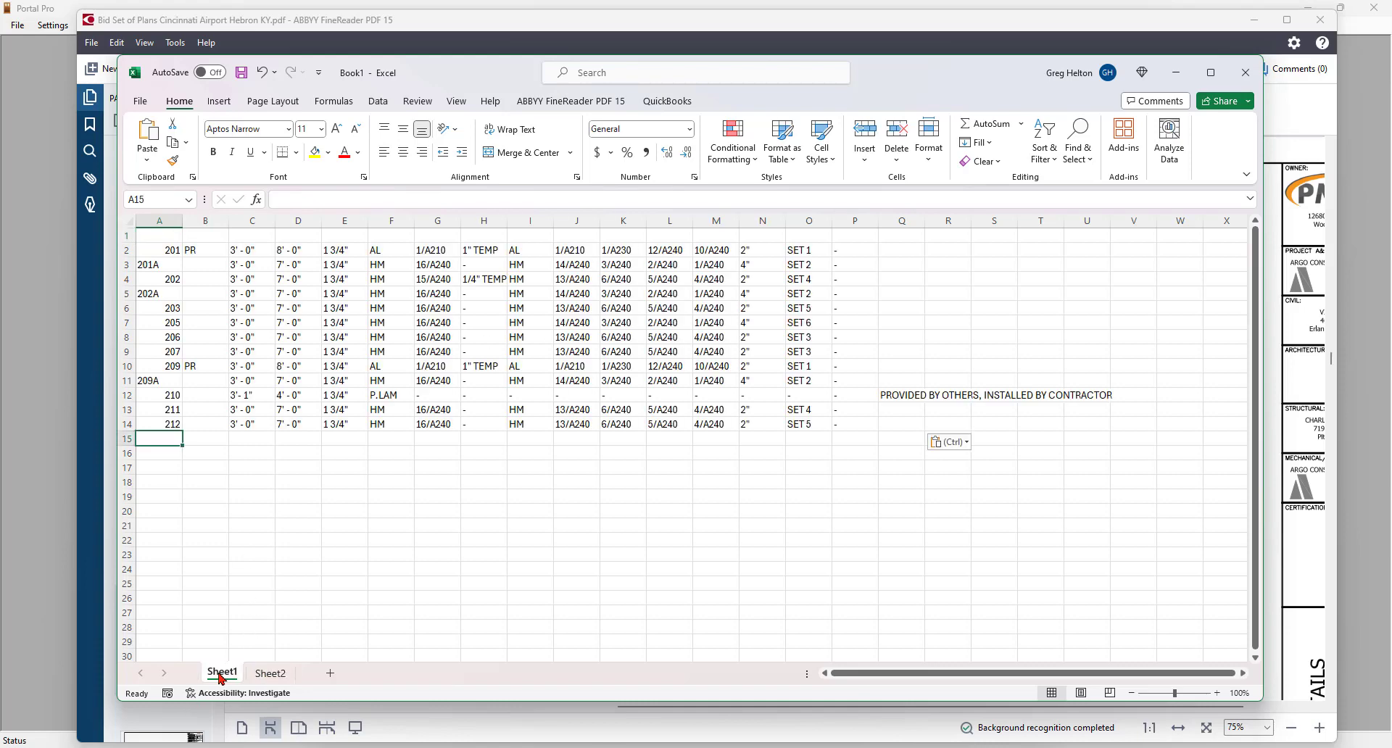
- Switch to ABBYY FineReader and copy rows 301 to 303 of the page 26 store door schedule as a table, leaving out the headings
left_click(1175, 73)
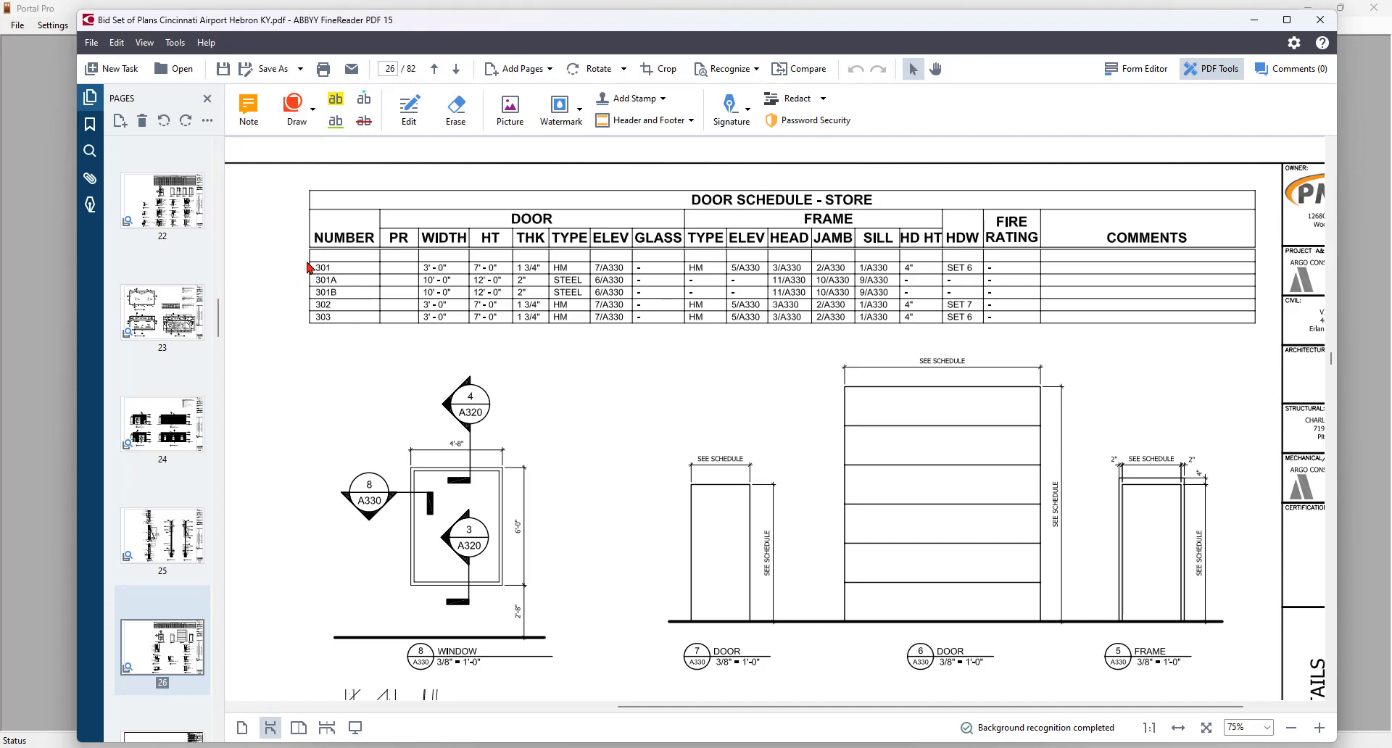
left_click_drag(307, 265, 1262, 325)
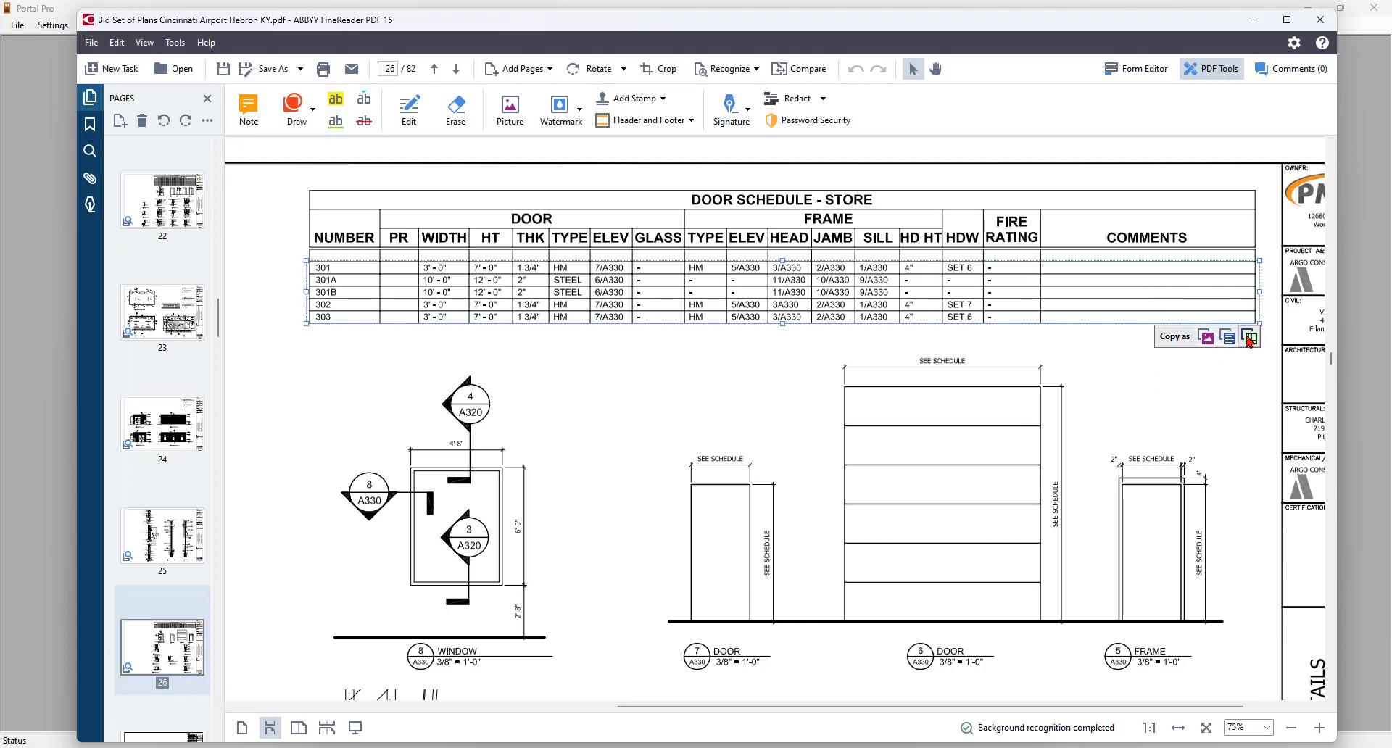
left_click(1249, 337)
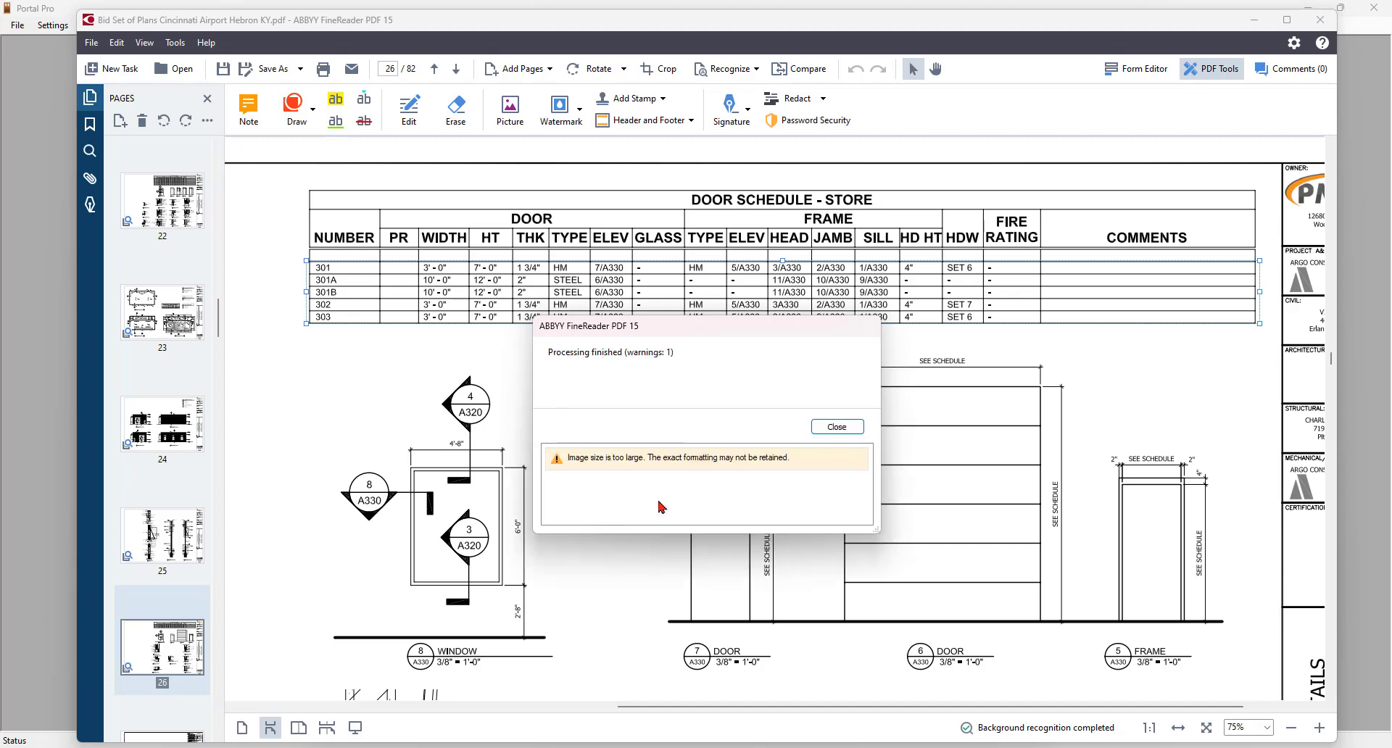
left_click(834, 428)
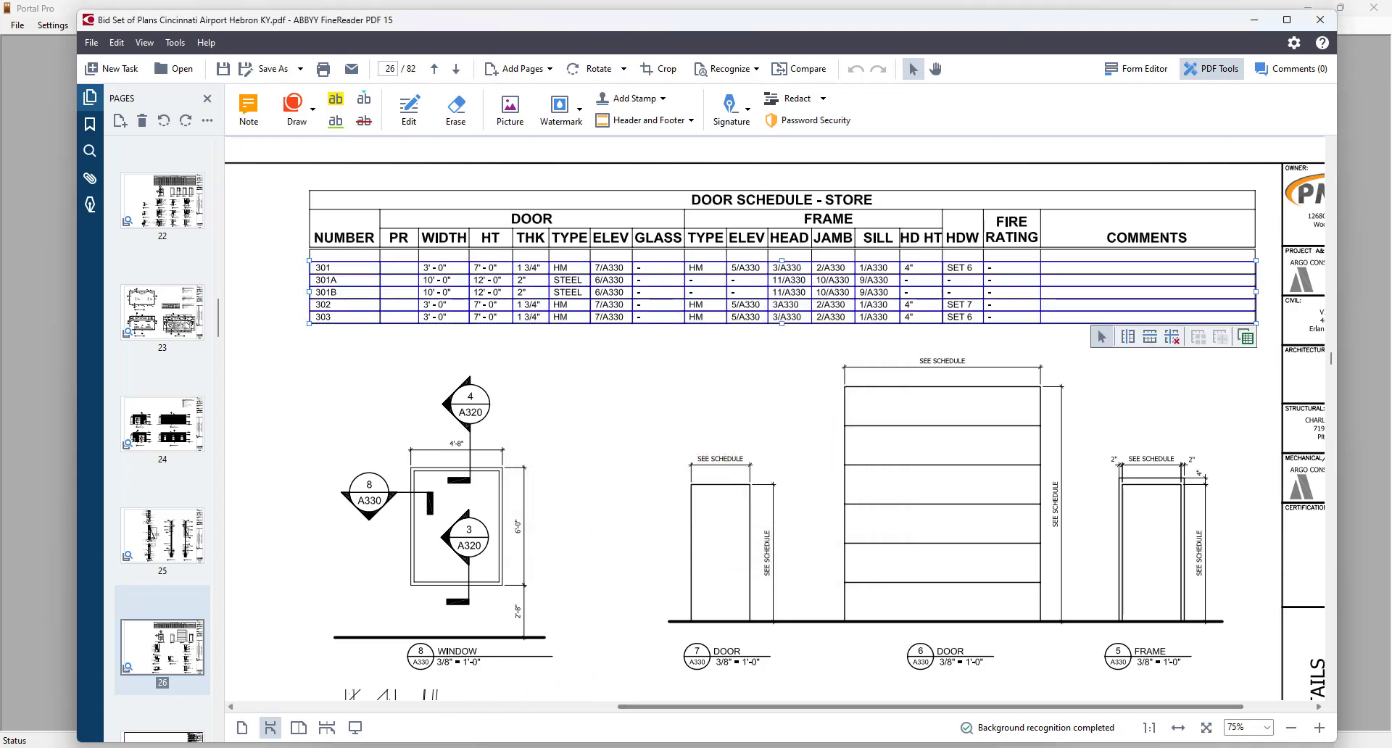
- Switch to Excel, paste the copied door rows at cell A15 with matching destination formatting, and select cell A1
left_click(234, 725)
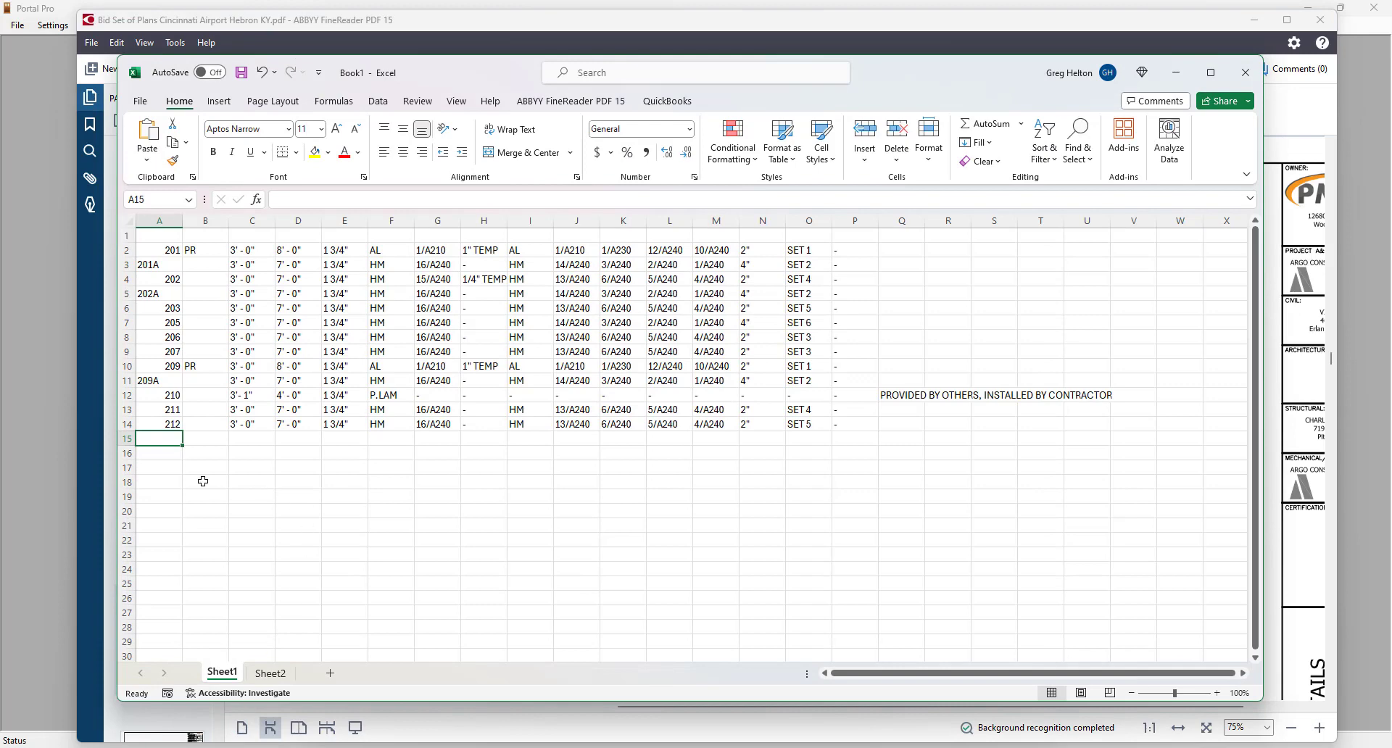
right_click(161, 439)
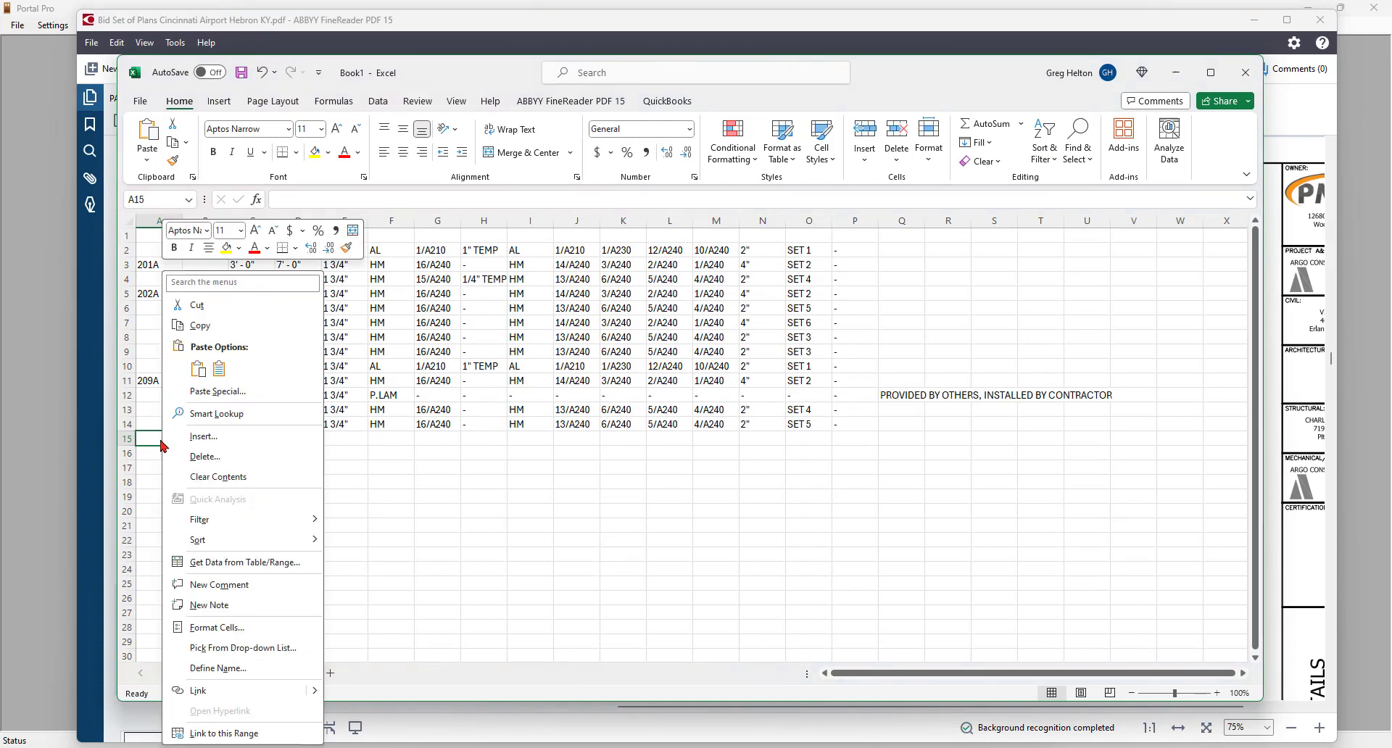
left_click(219, 369)
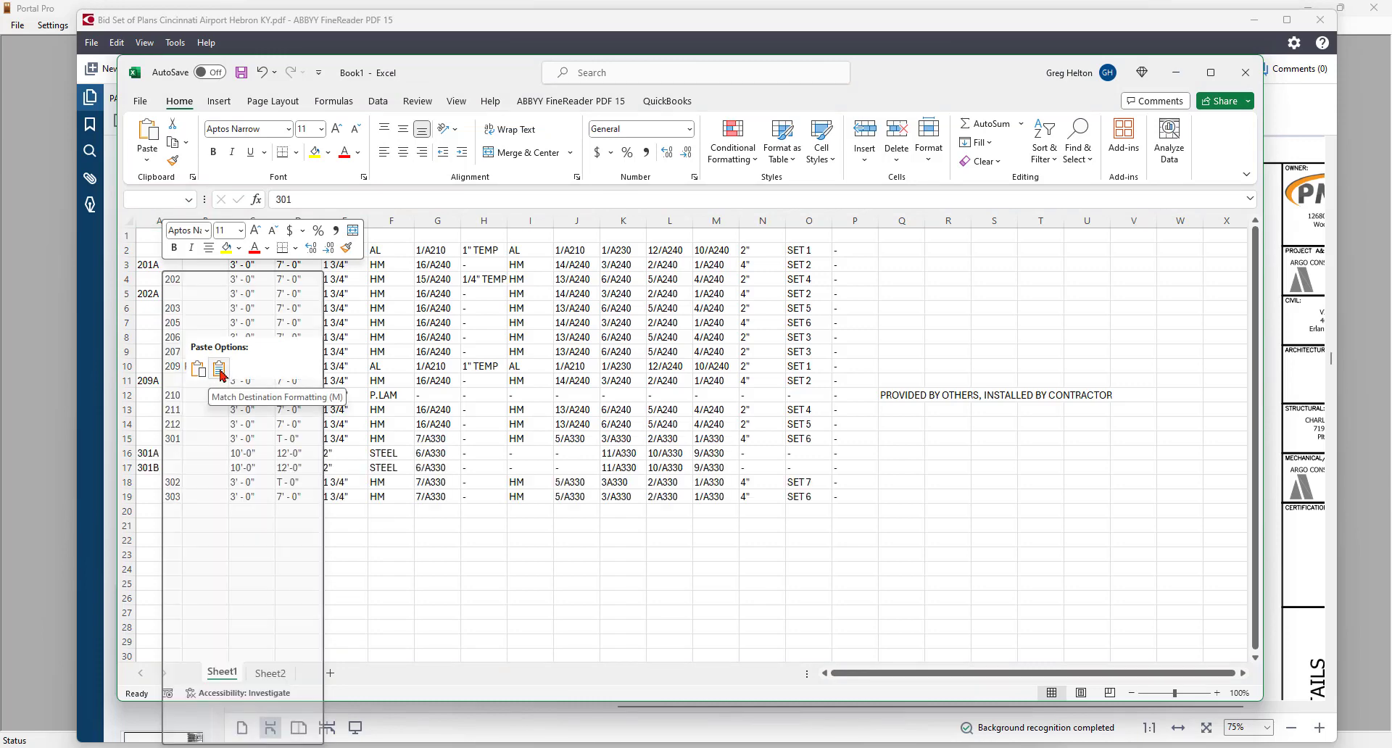
left_click(218, 370)
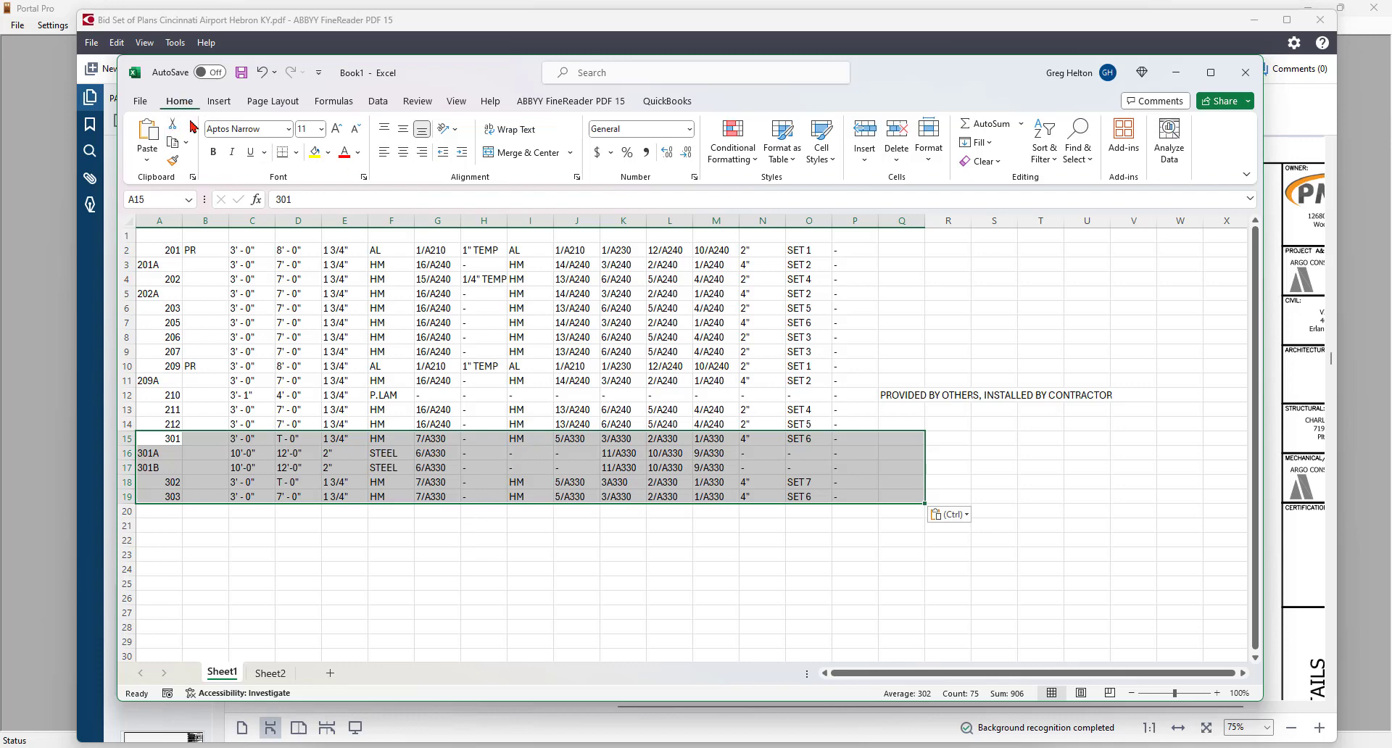
left_click(156, 236)
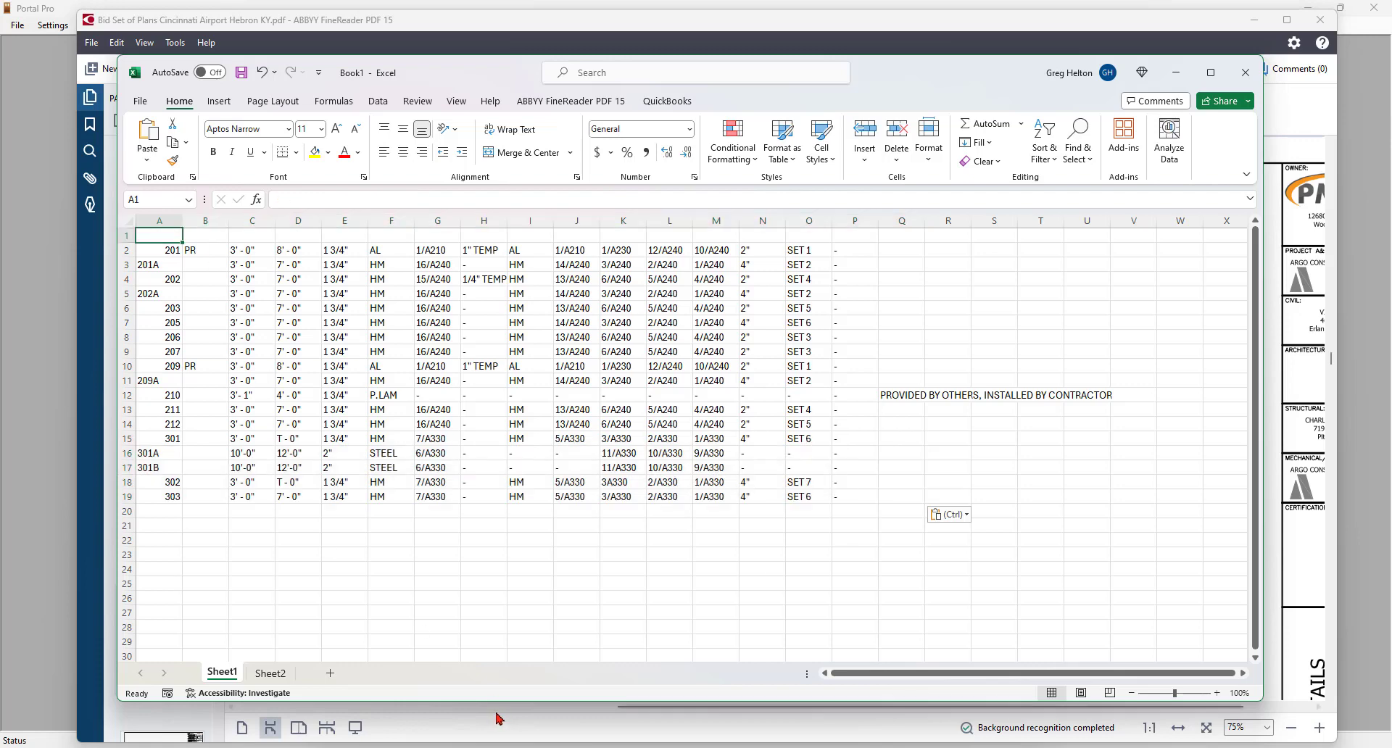
- Arrange the FineReader window low on the screen and shorten the Excel window so the PDF schedule headings show beneath the worksheet
mouse_move(407, 747)
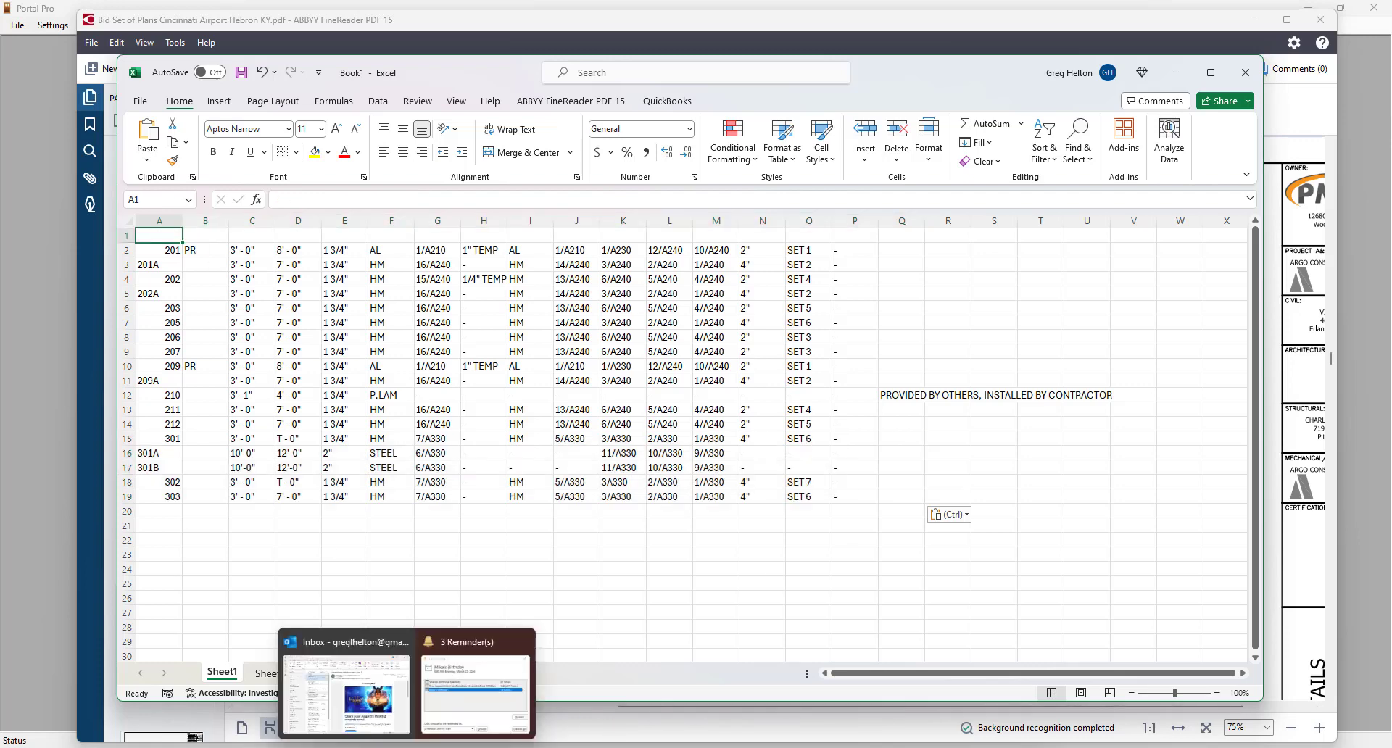
left_click(1044, 747)
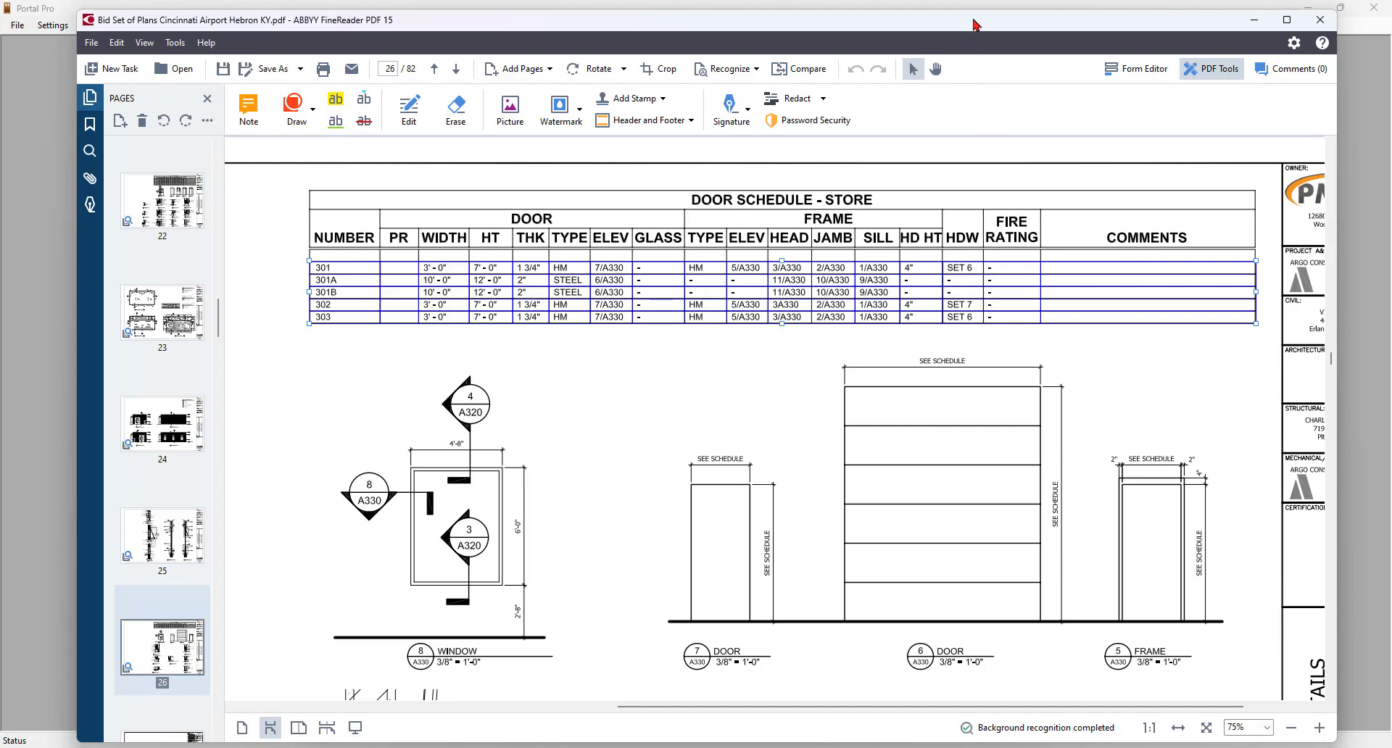
left_click_drag(975, 21, 946, 491)
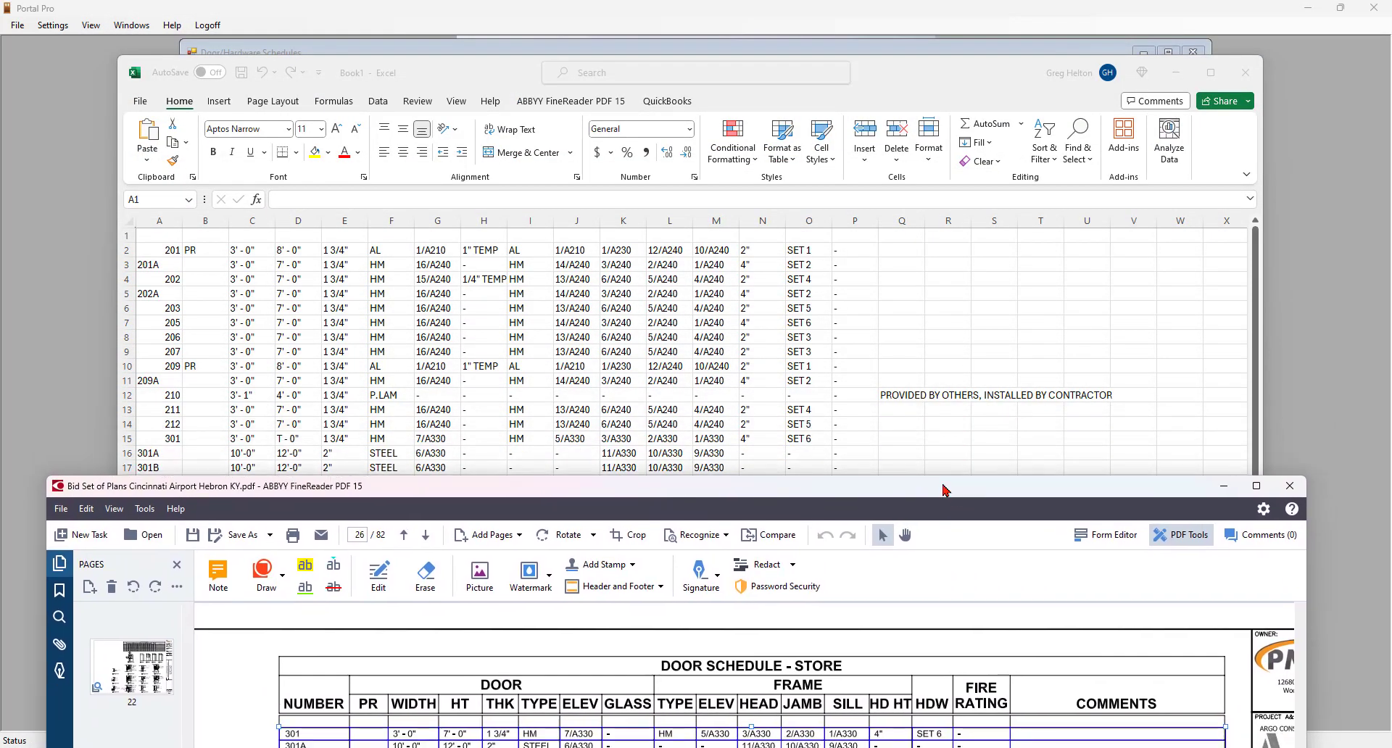
left_click(930, 74)
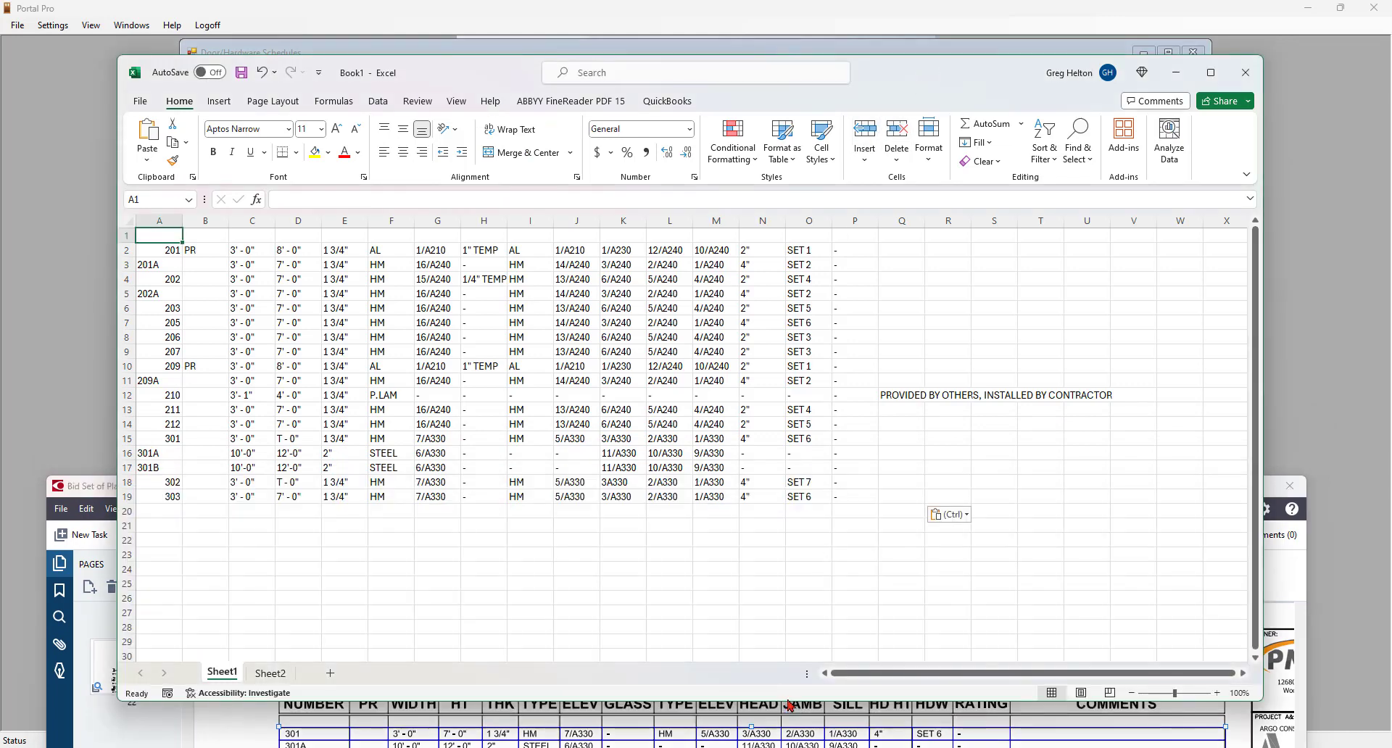
left_click_drag(794, 705, 801, 535)
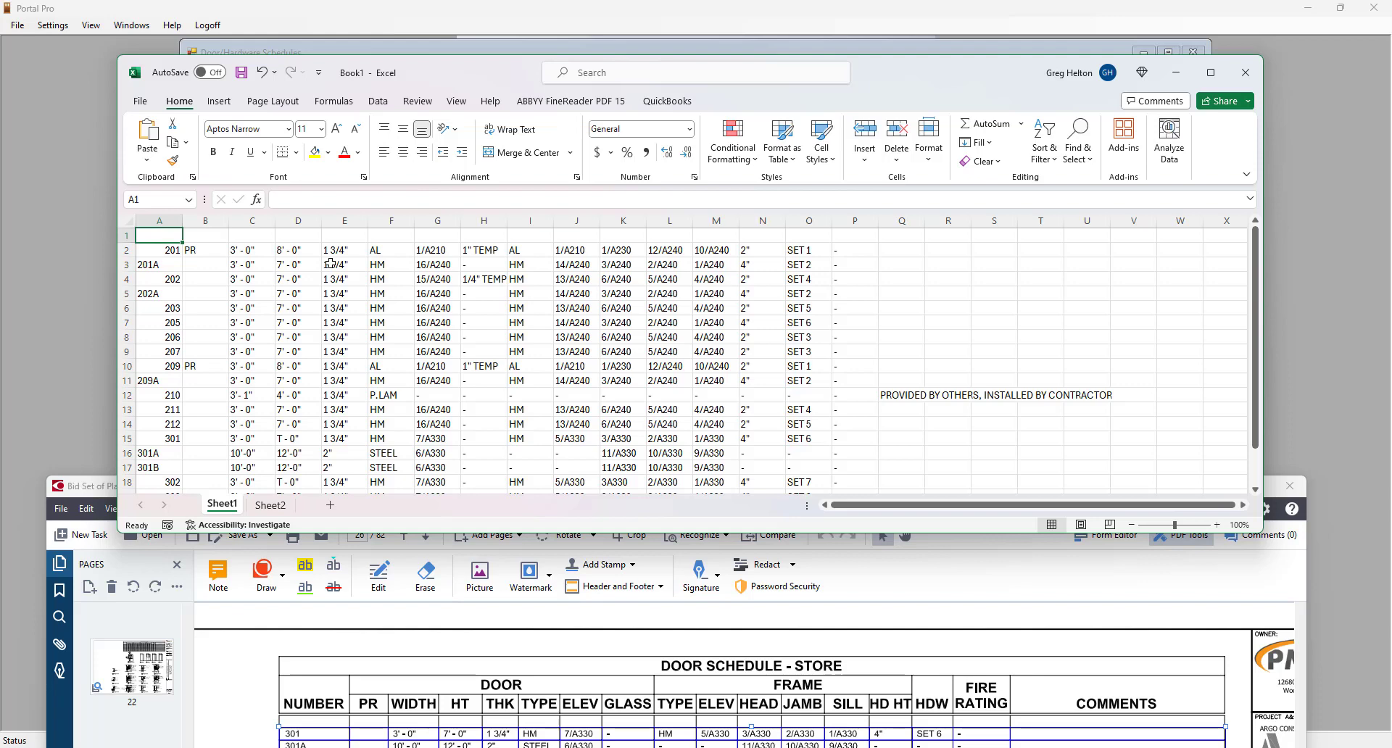
- Enter the column headings Tag, PR, W, H and T in cells A1 to E1
type("Tag")
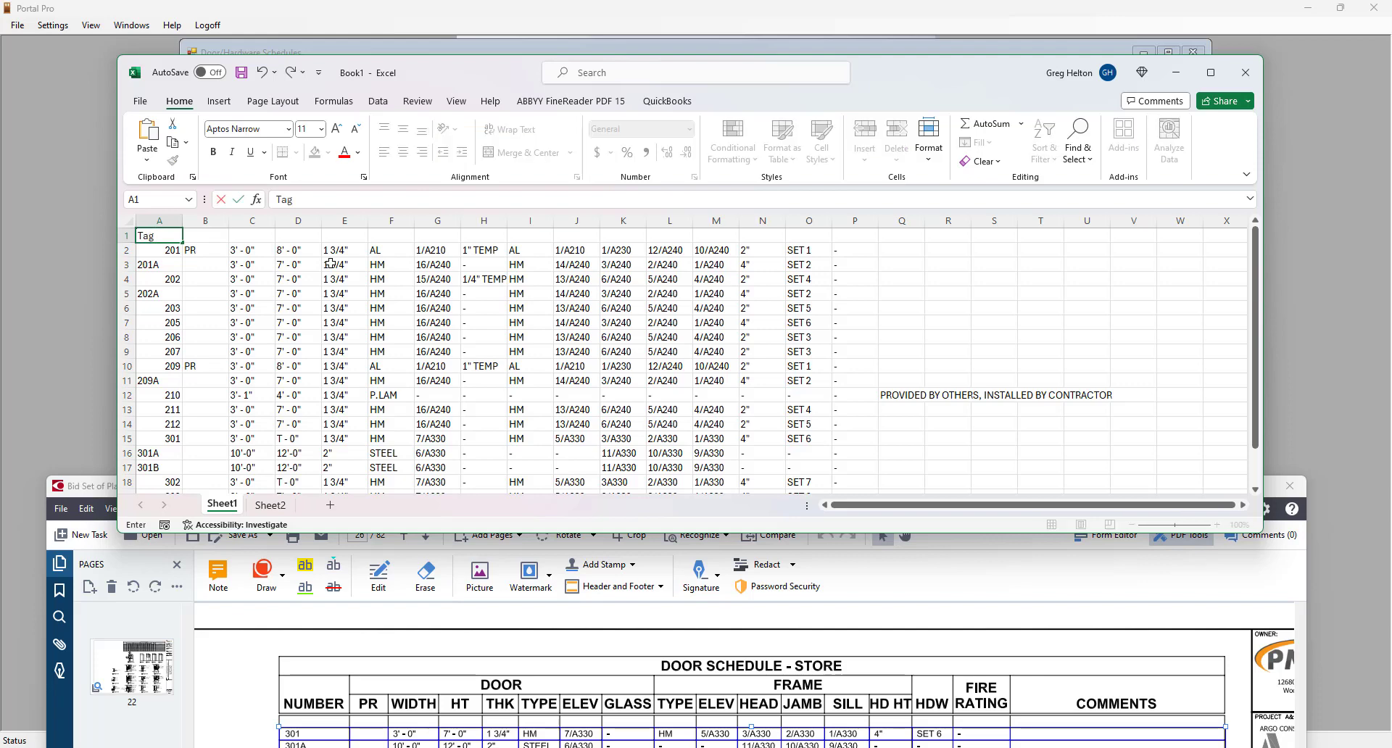
key("Tab")
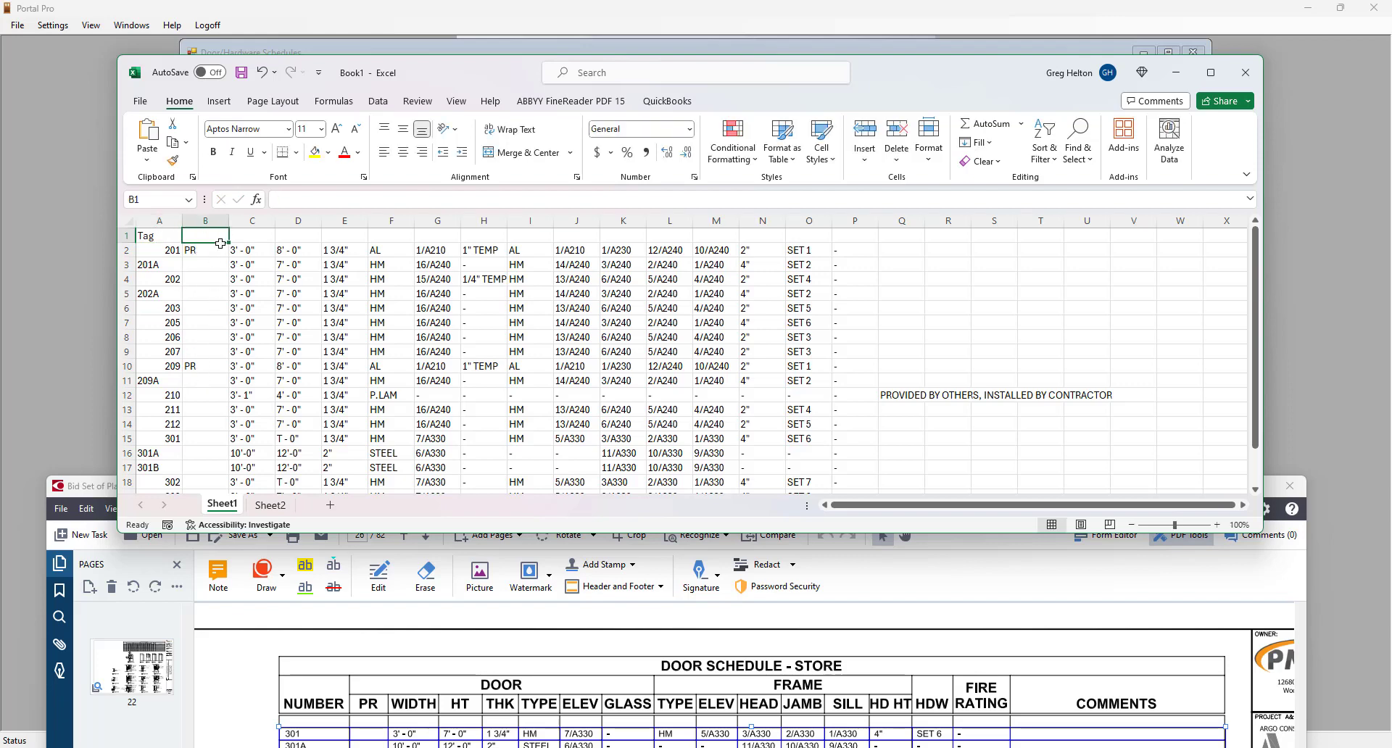
type("Pr")
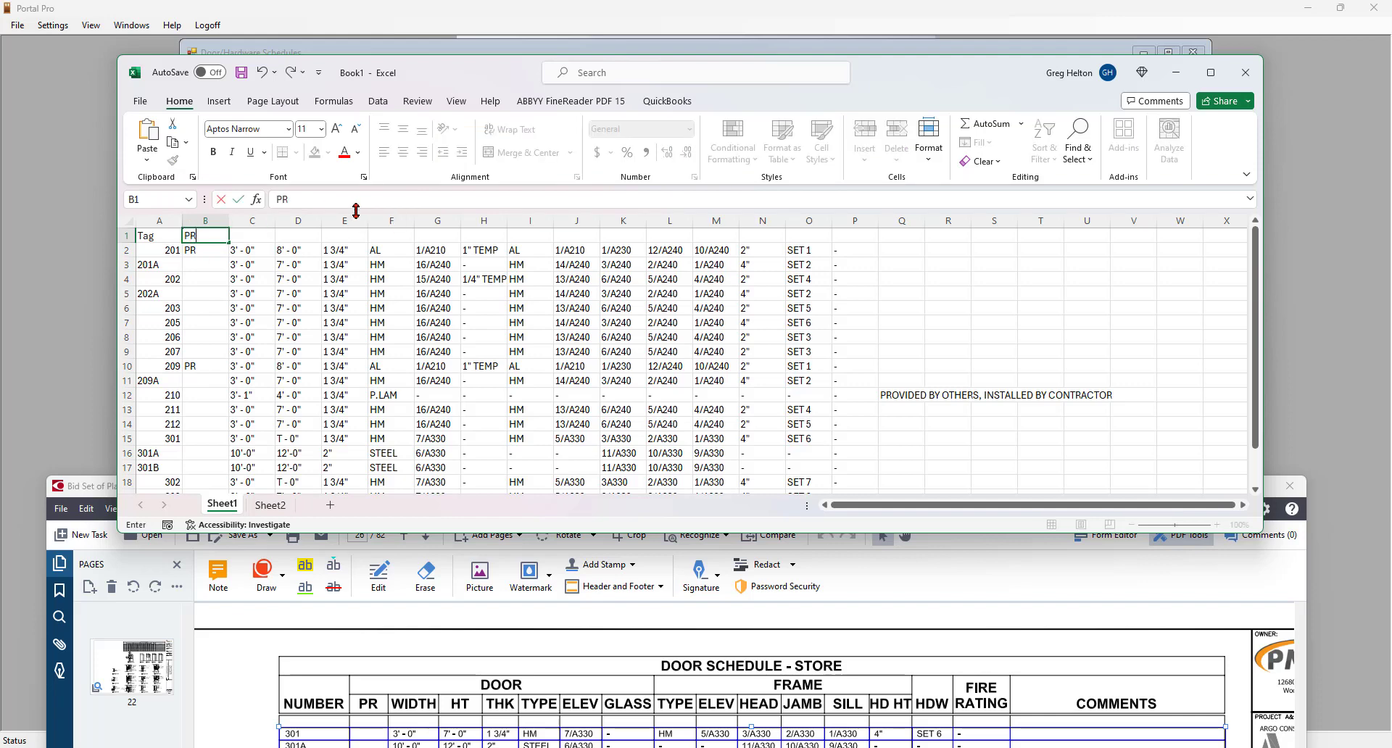
key("Tab")
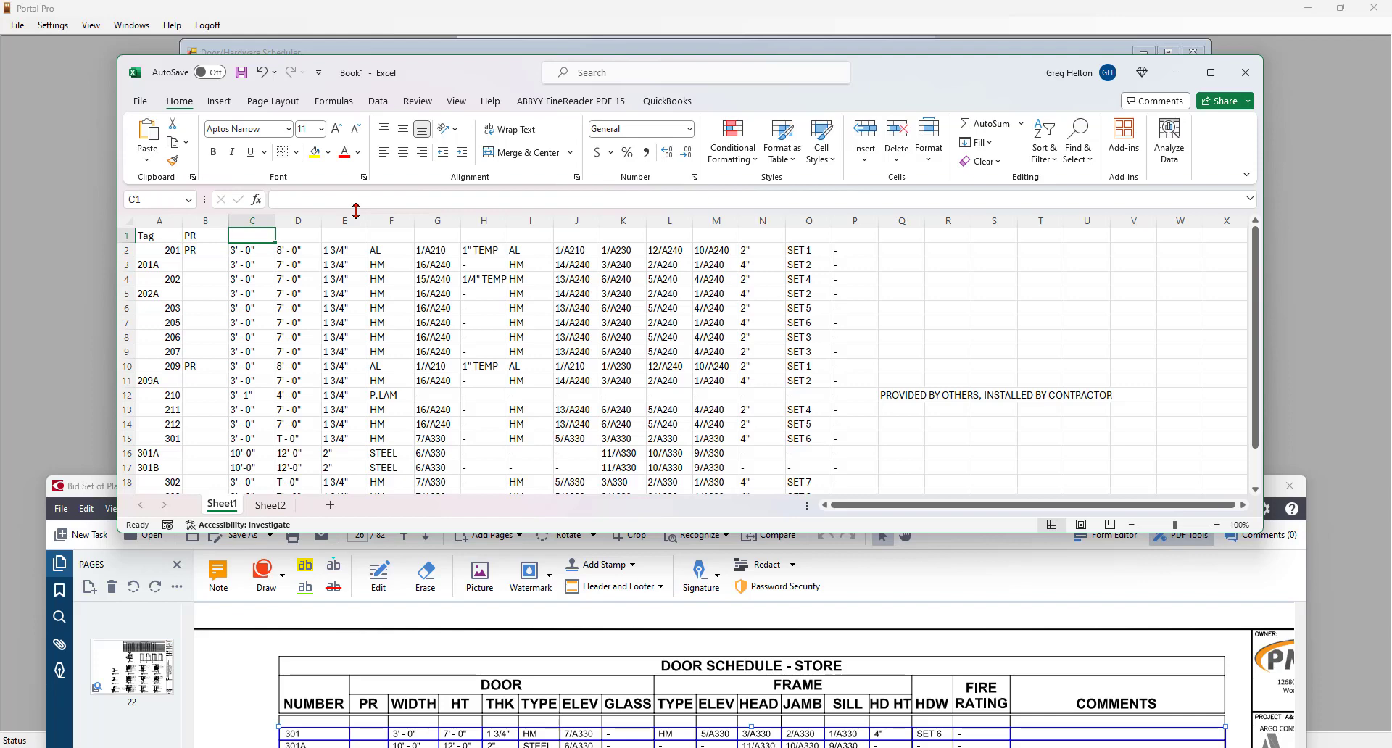
type("W")
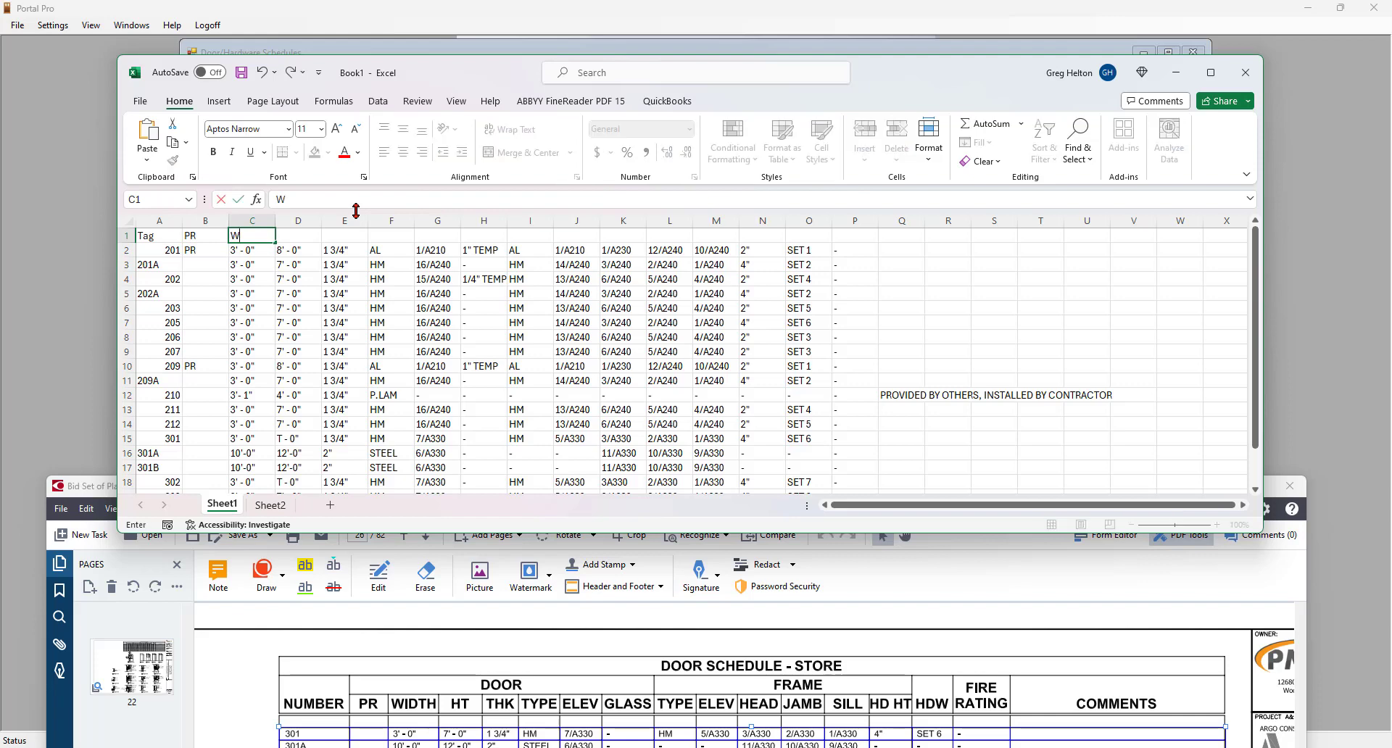
key("Tab")
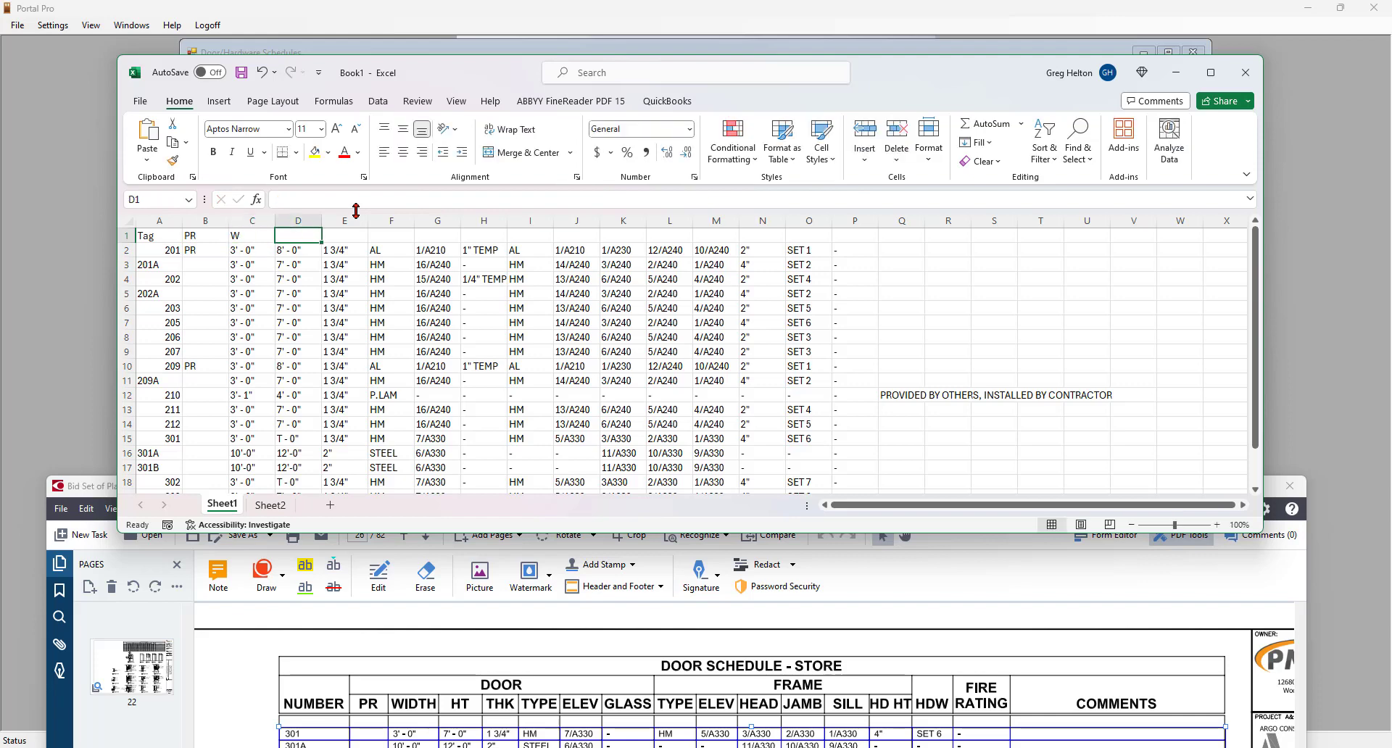
type("H")
key("Tab")
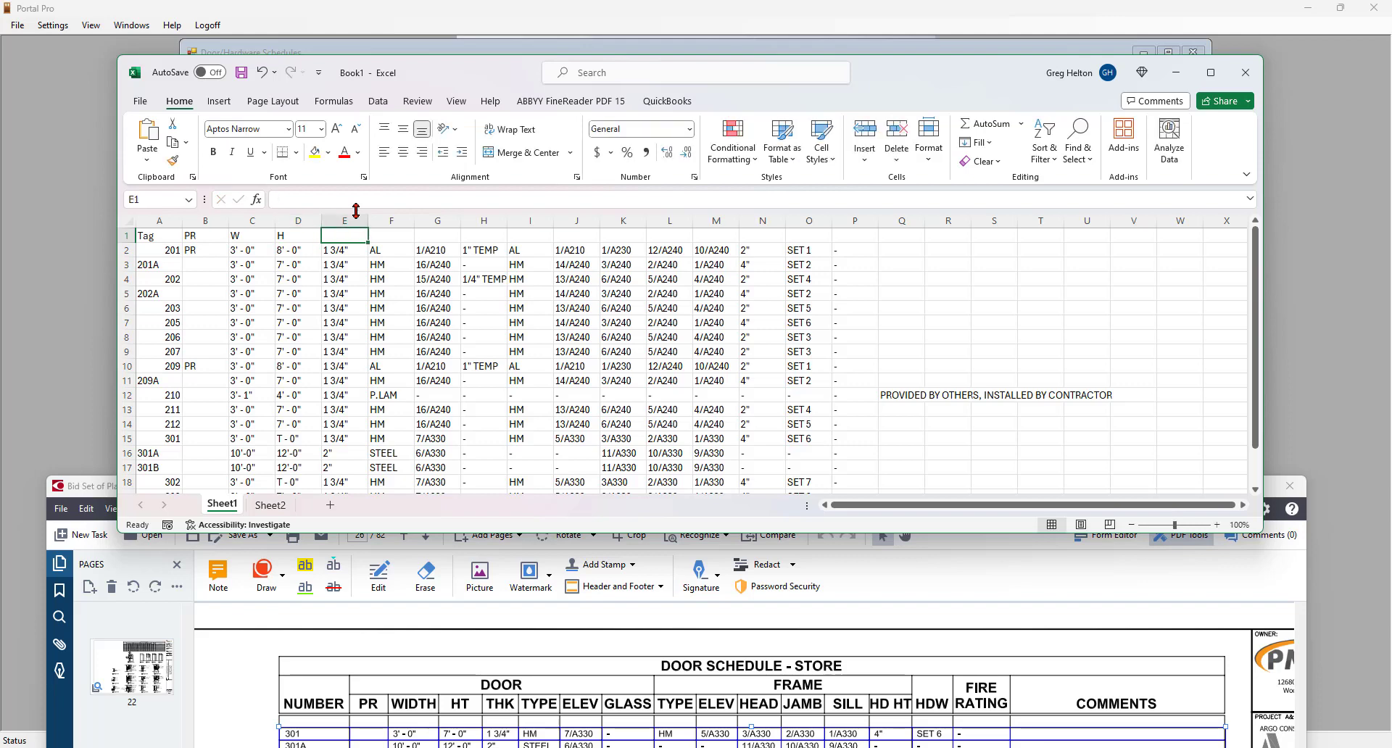
type("T")
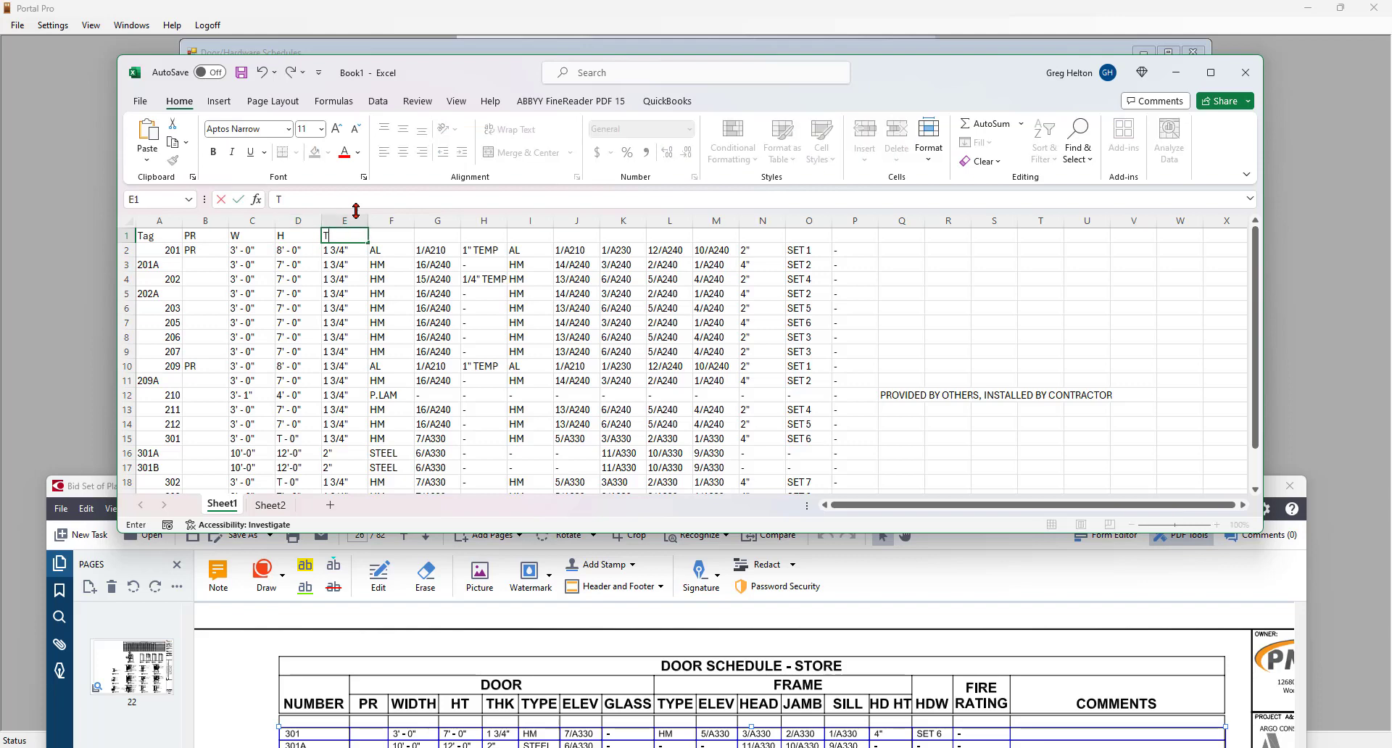
key("Tab")
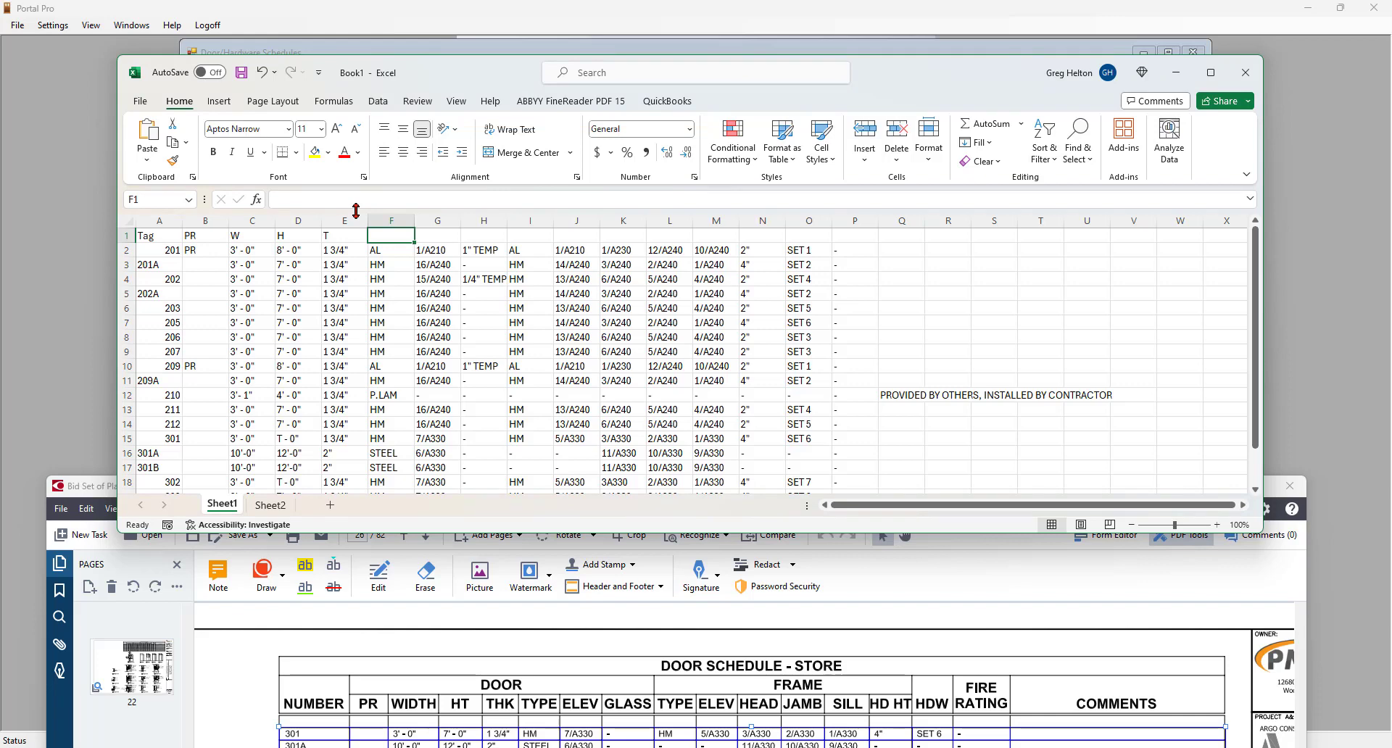
- Enter the door column headings Dr Mat, Dr Elev and Glass in cells F1 to H1
type("Fr")
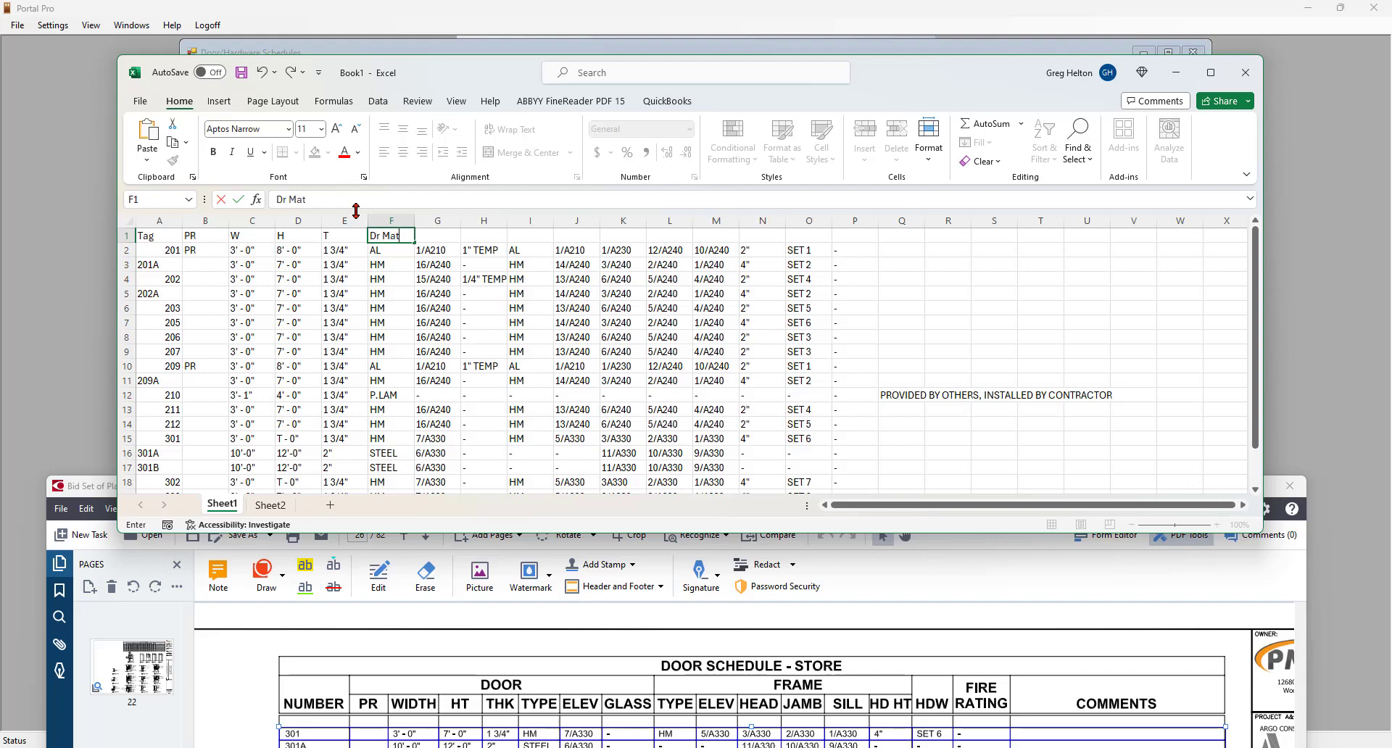
left_click(438, 237)
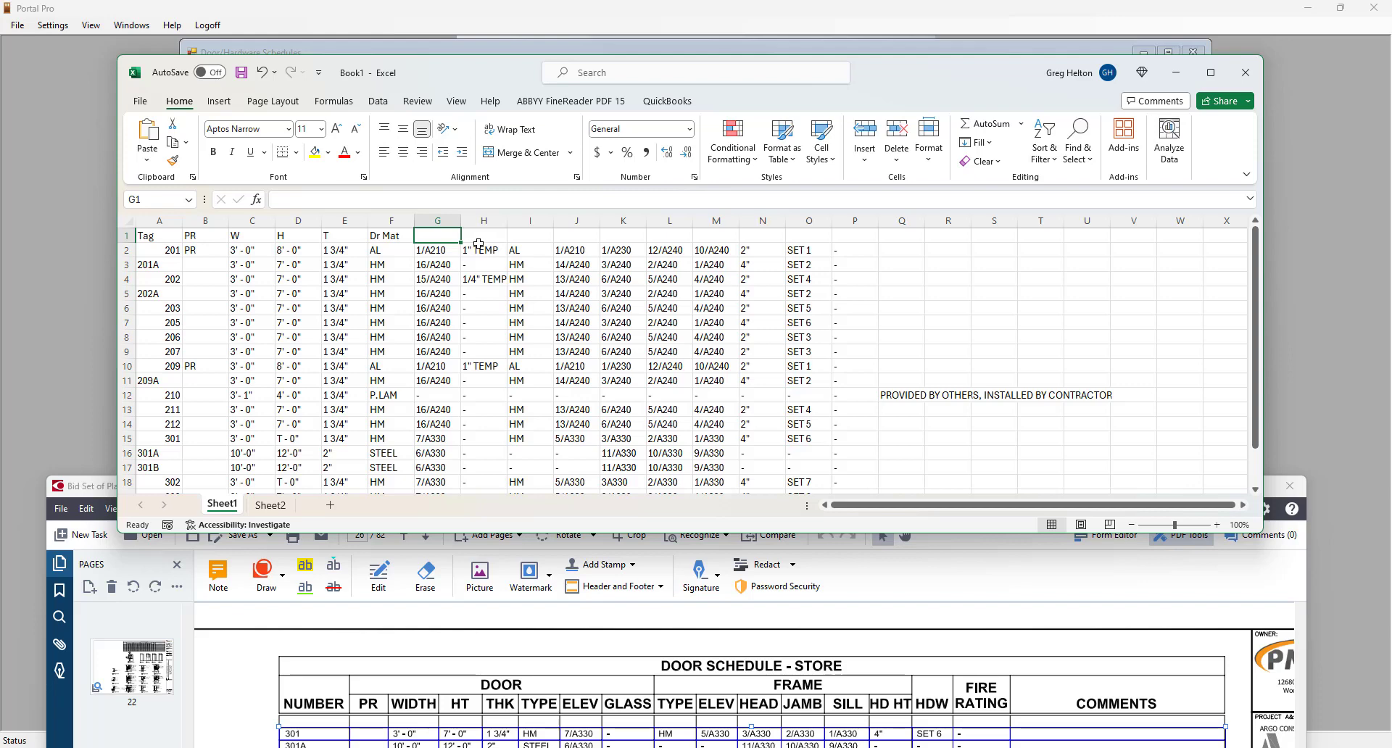
type("Dr")
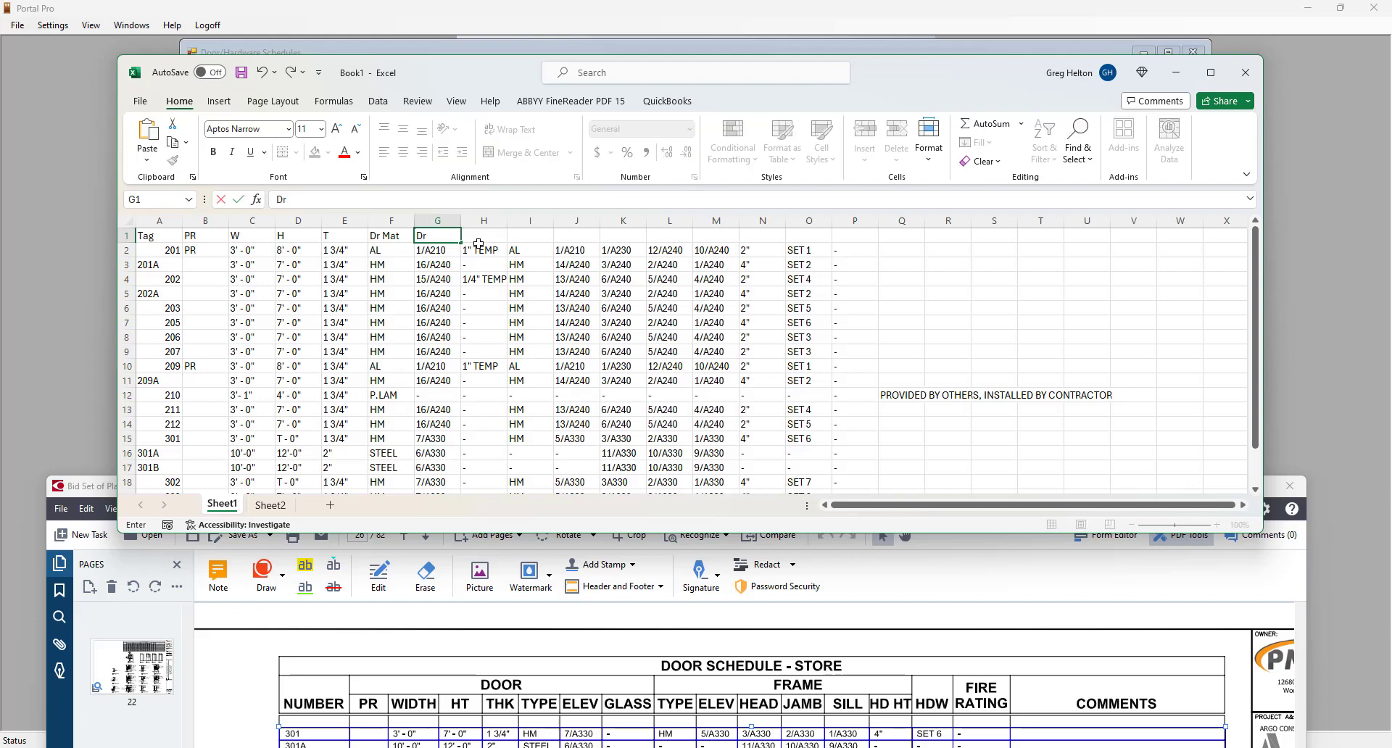
type(" Elev")
key("Tab")
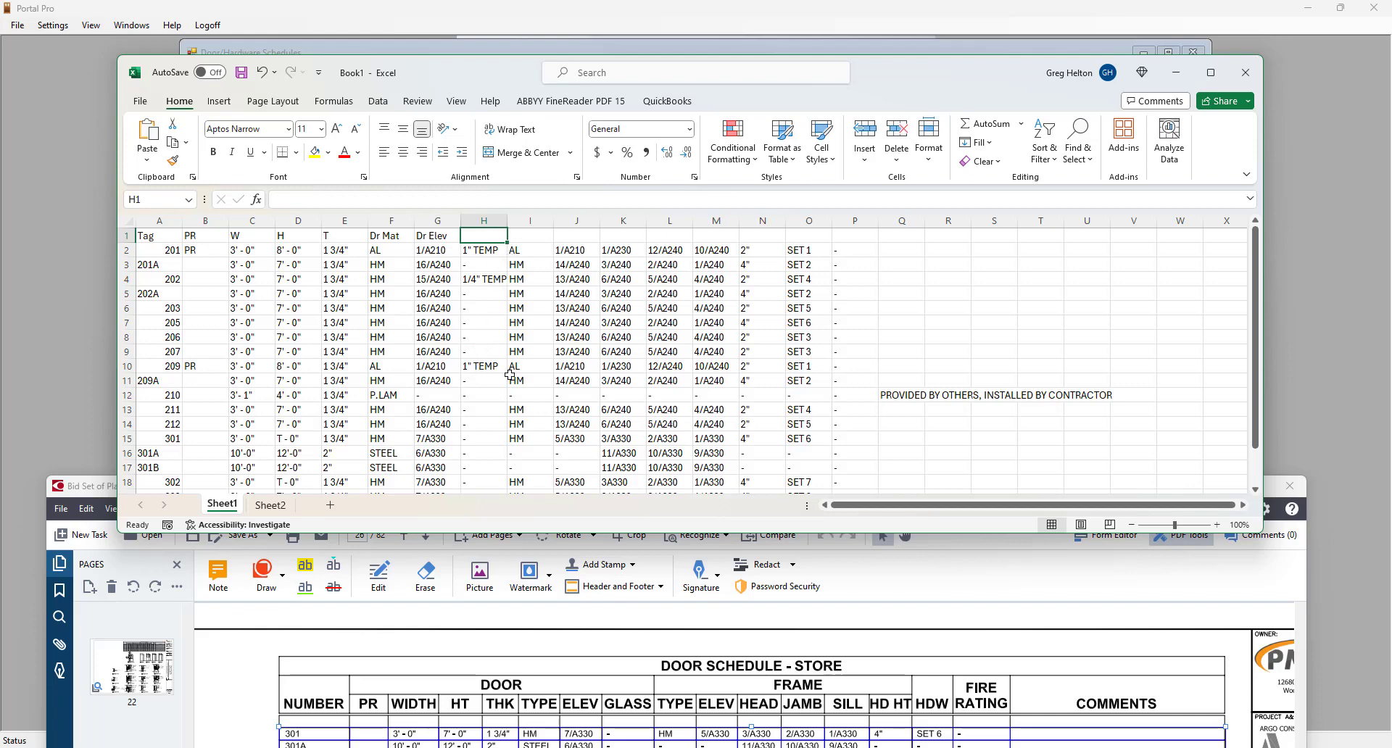
type("Gl")
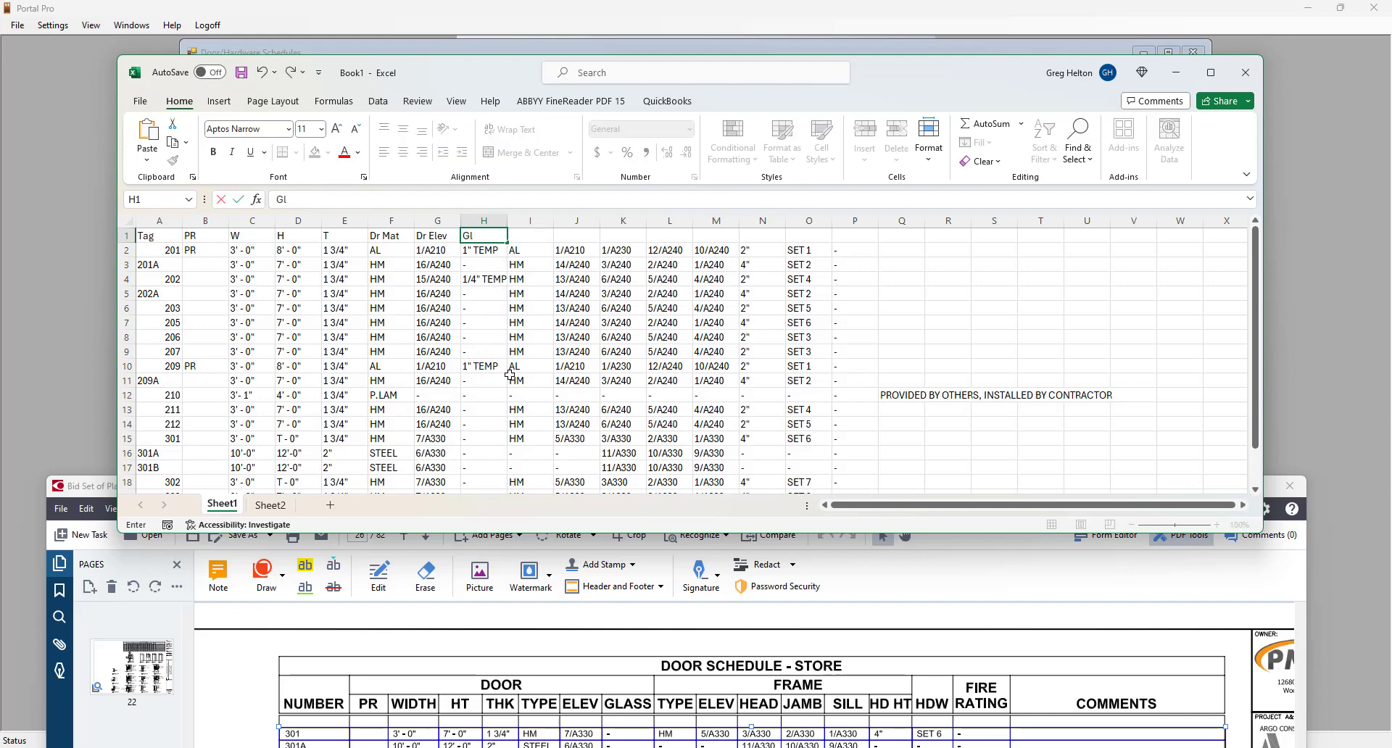
type("ass")
key("Tab")
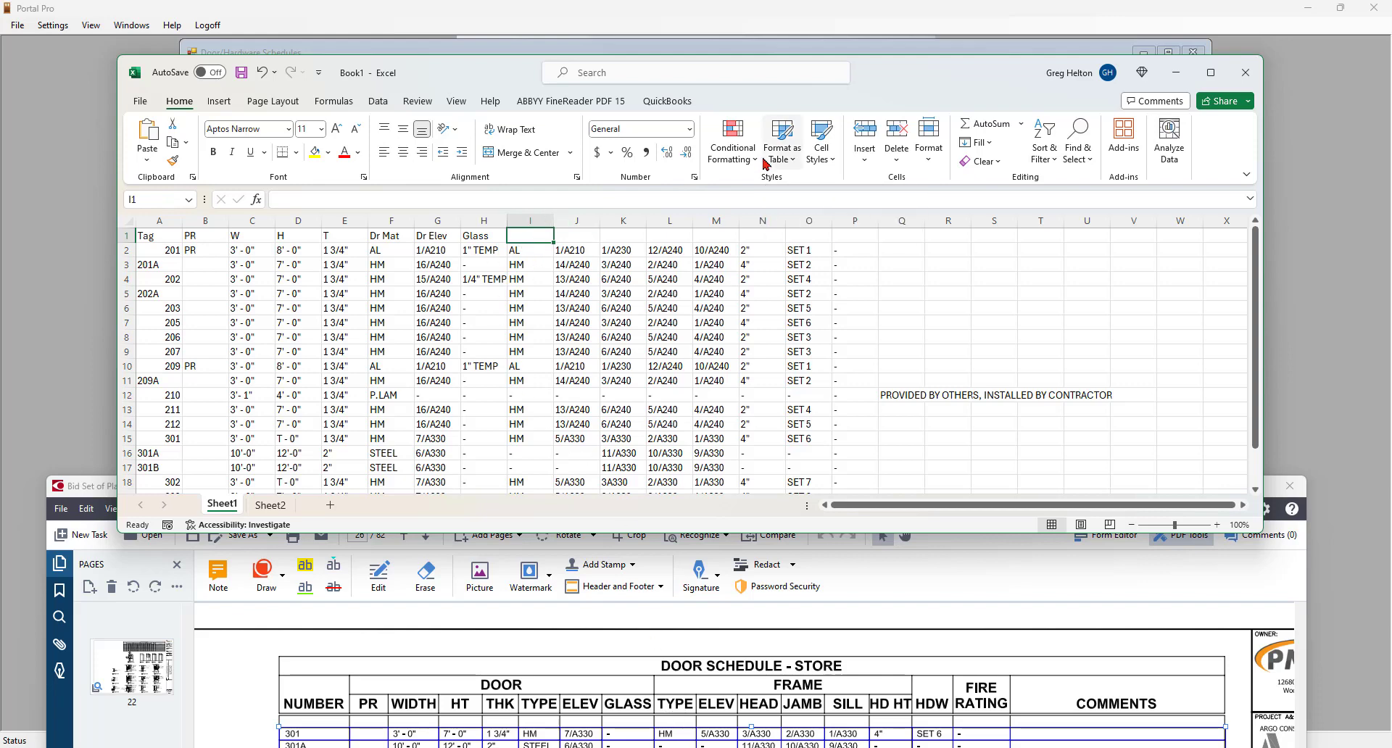
- Enter the frame column headings Fr Mat, Fr Elev and Elev in cells I1 to K1
type("Fr Mat")
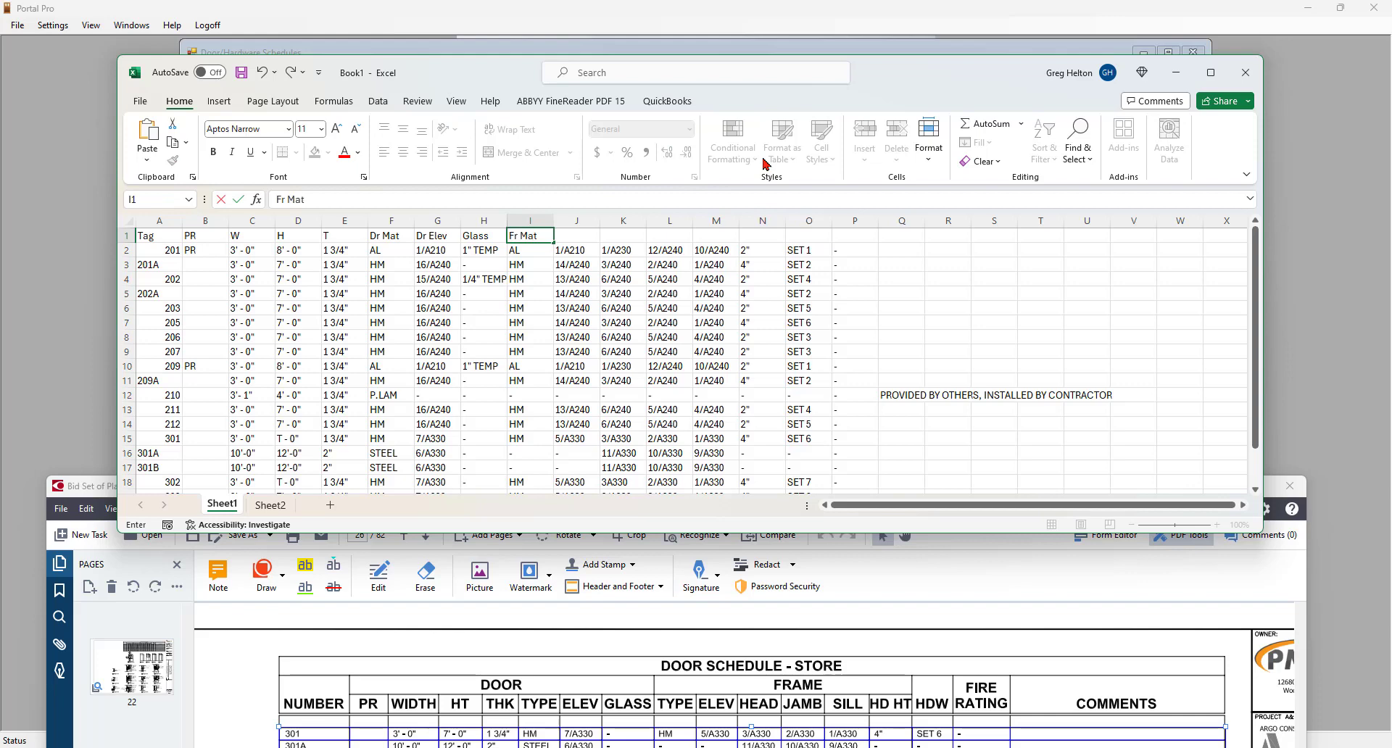
key("Tab")
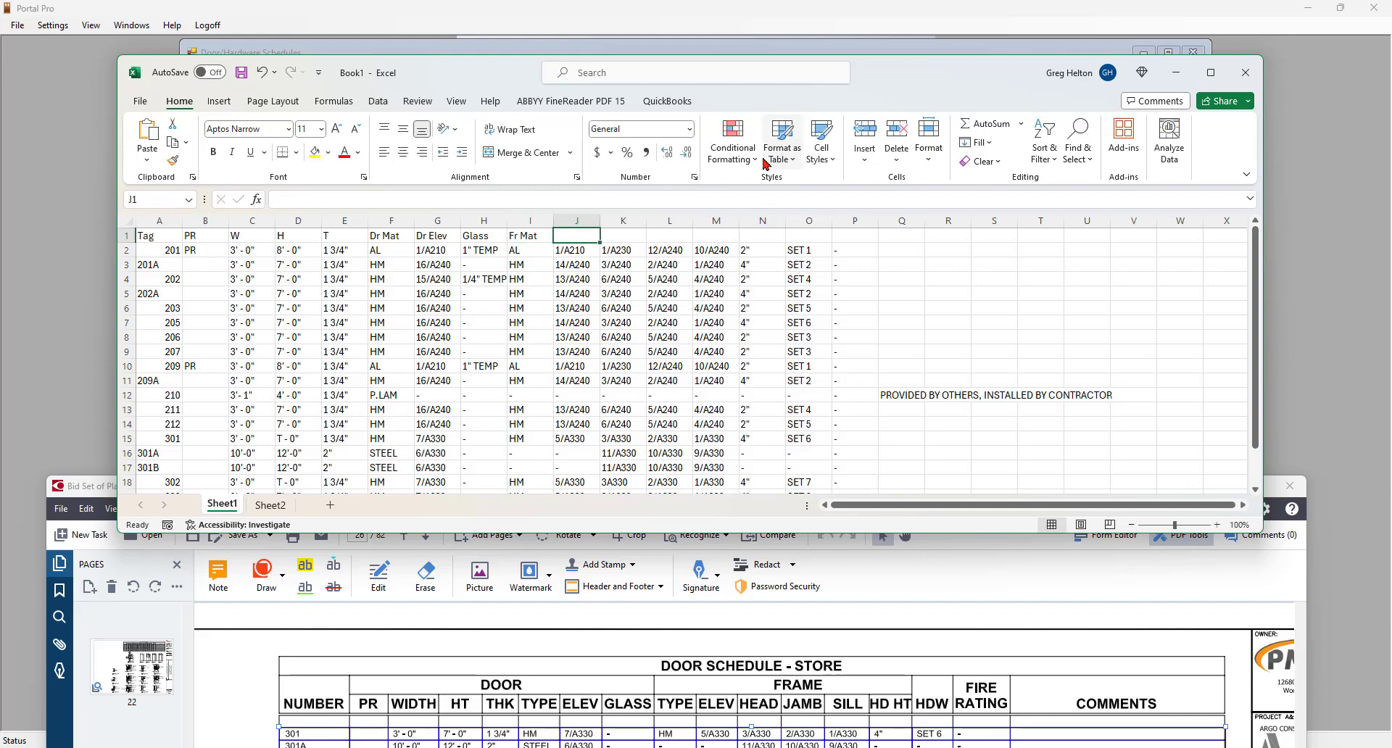
type("Fr")
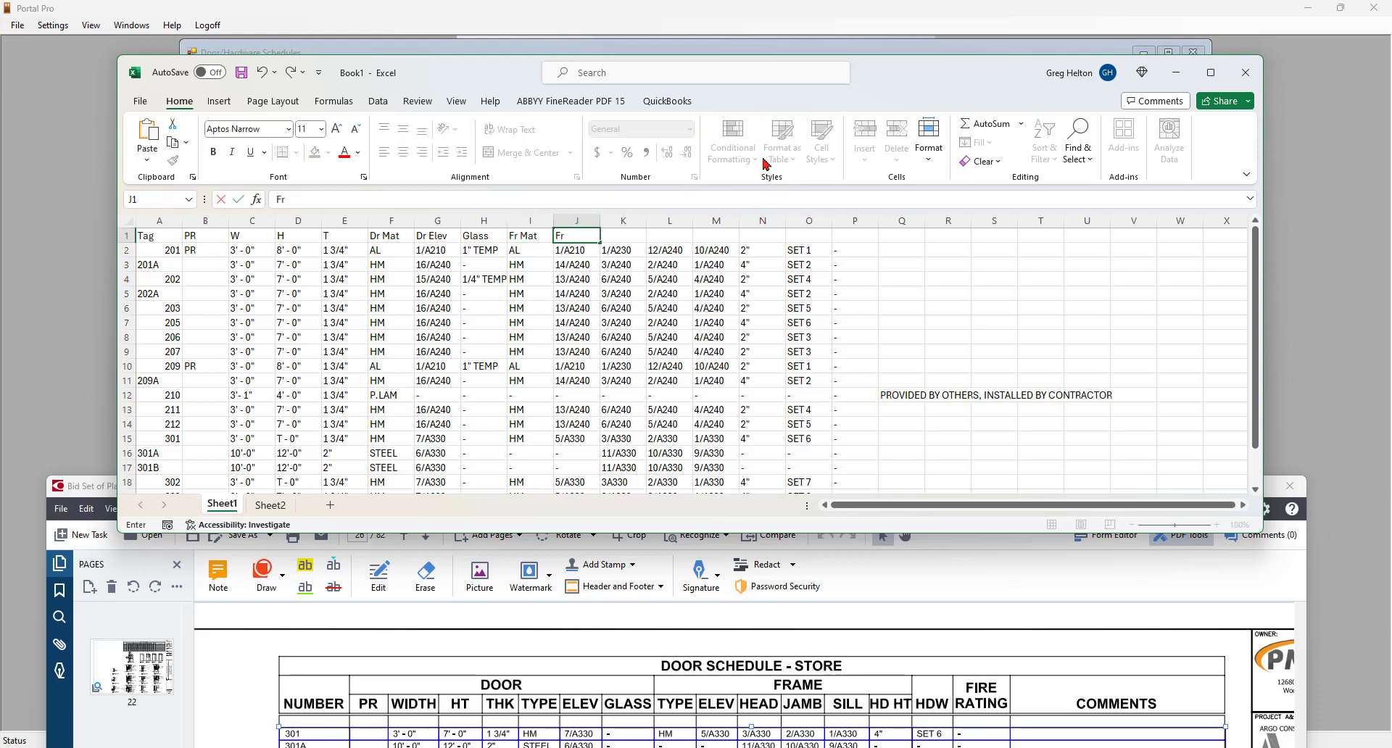
type(" Elev")
left_click(622, 238)
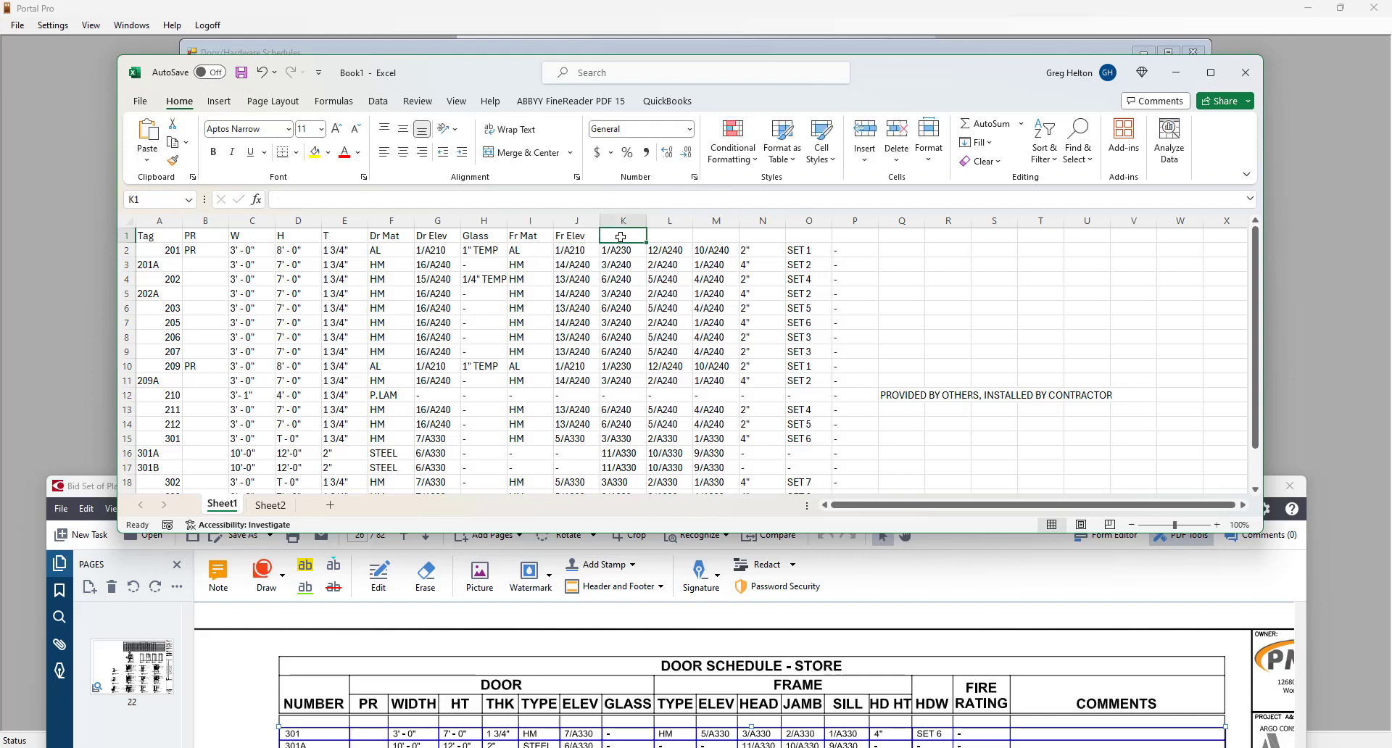
type("Elev")
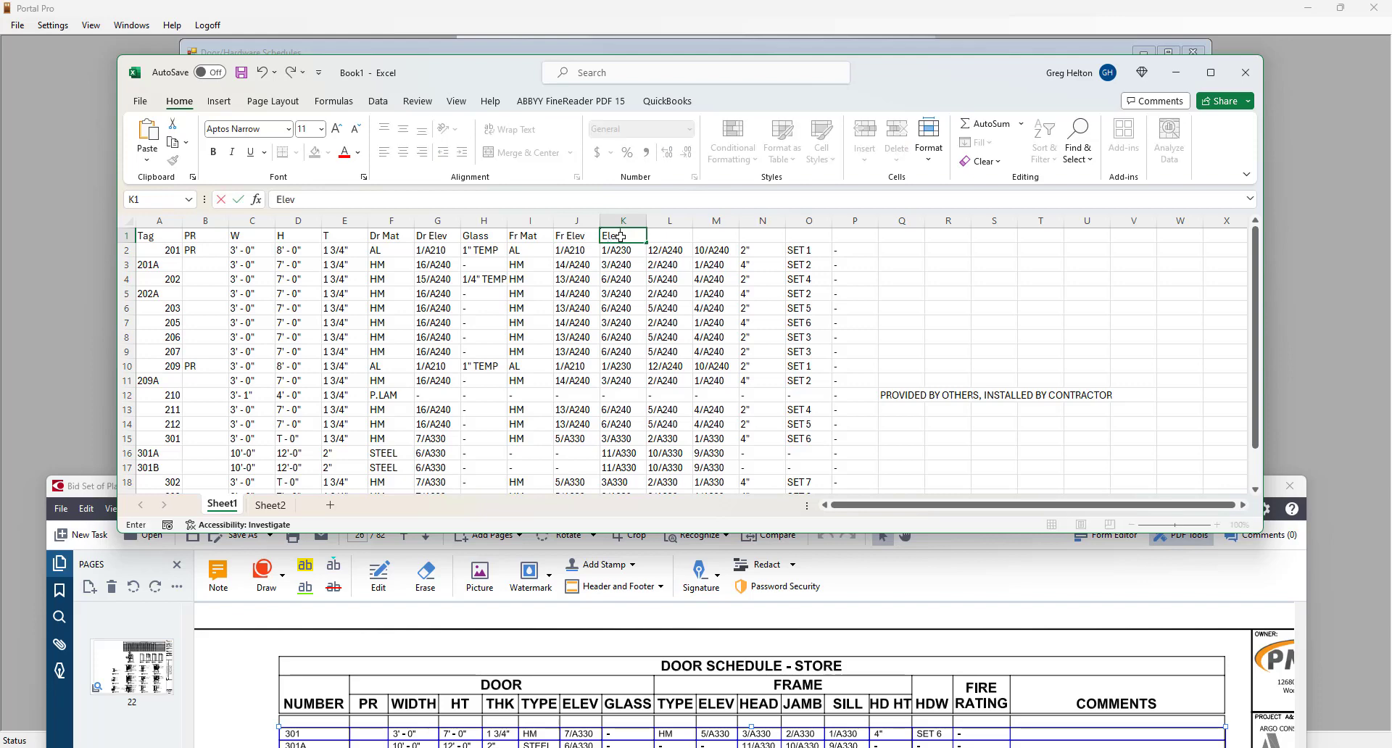
key("Tab")
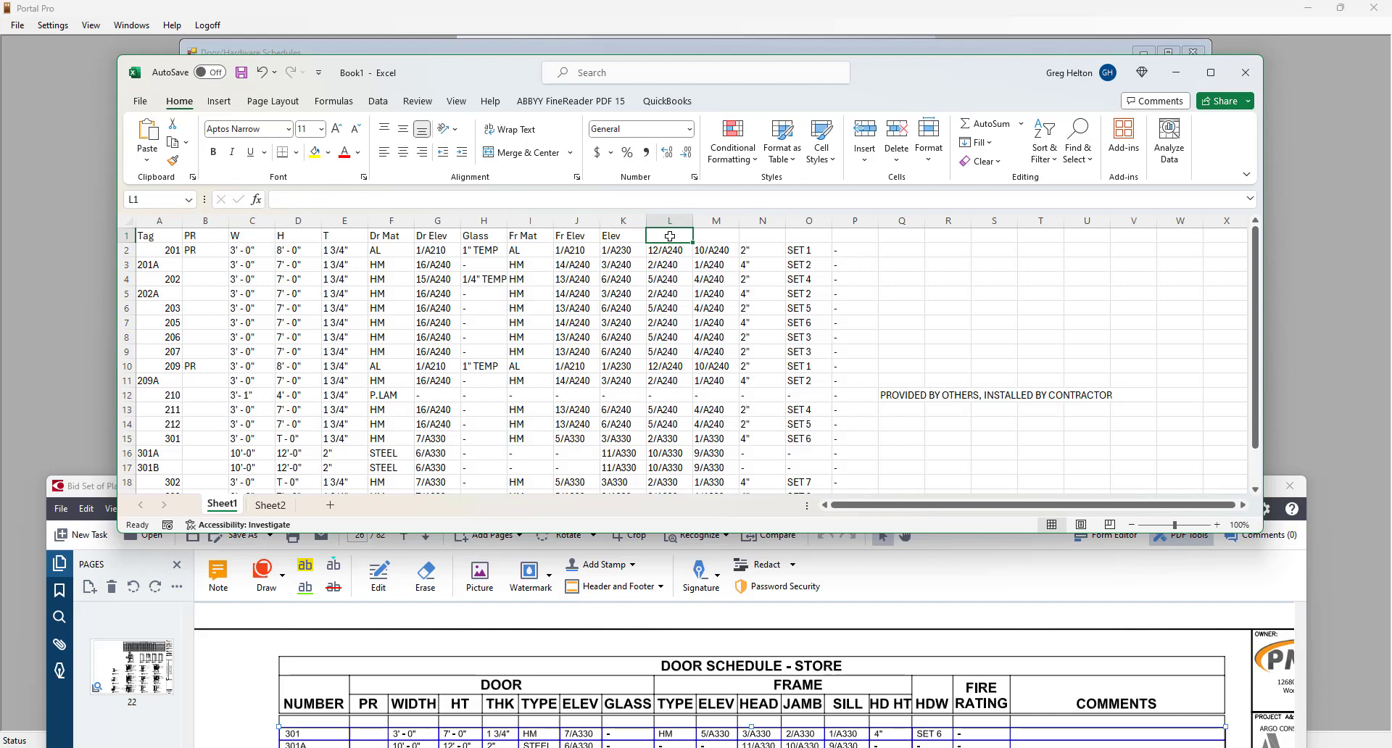
- Enter the column headings Head, Jamb, Hd Ht and HDW in cells L1 to O1
type("Head")
key("Tab")
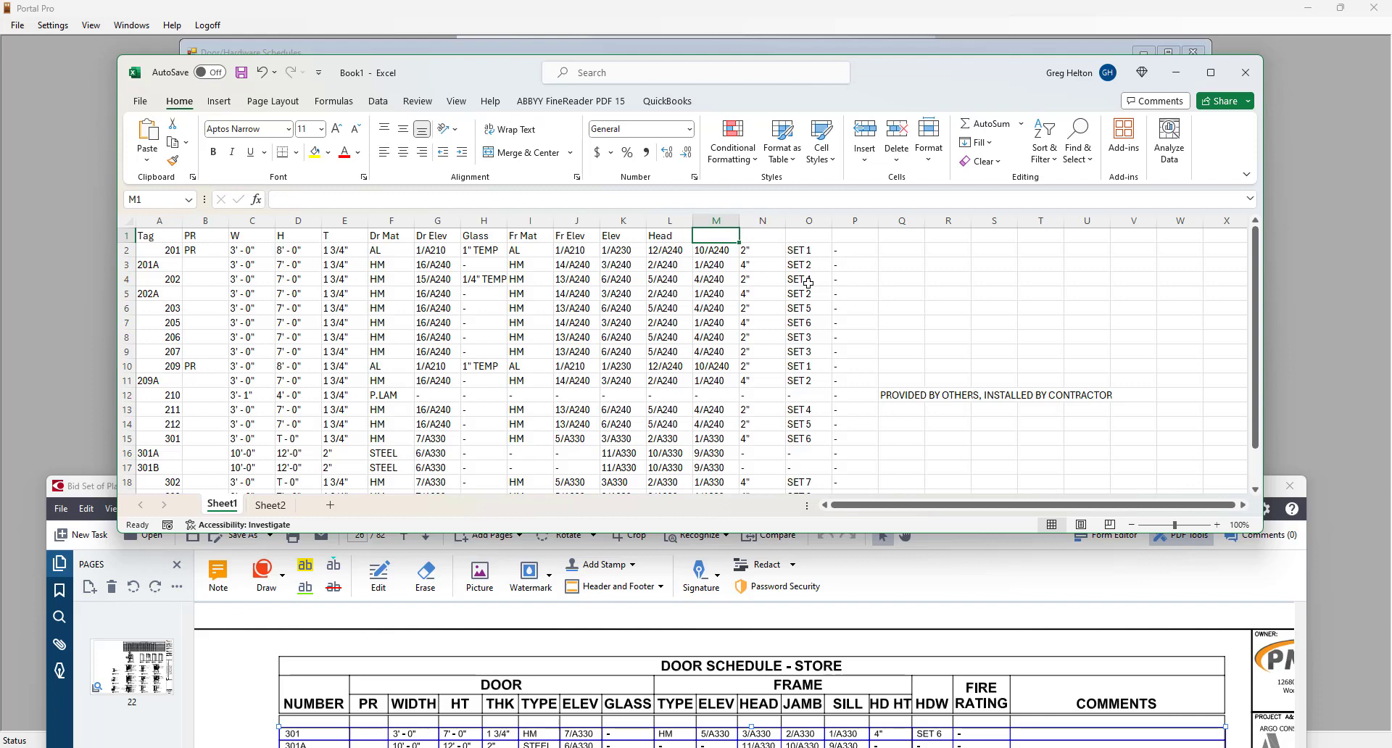
type("Jamb")
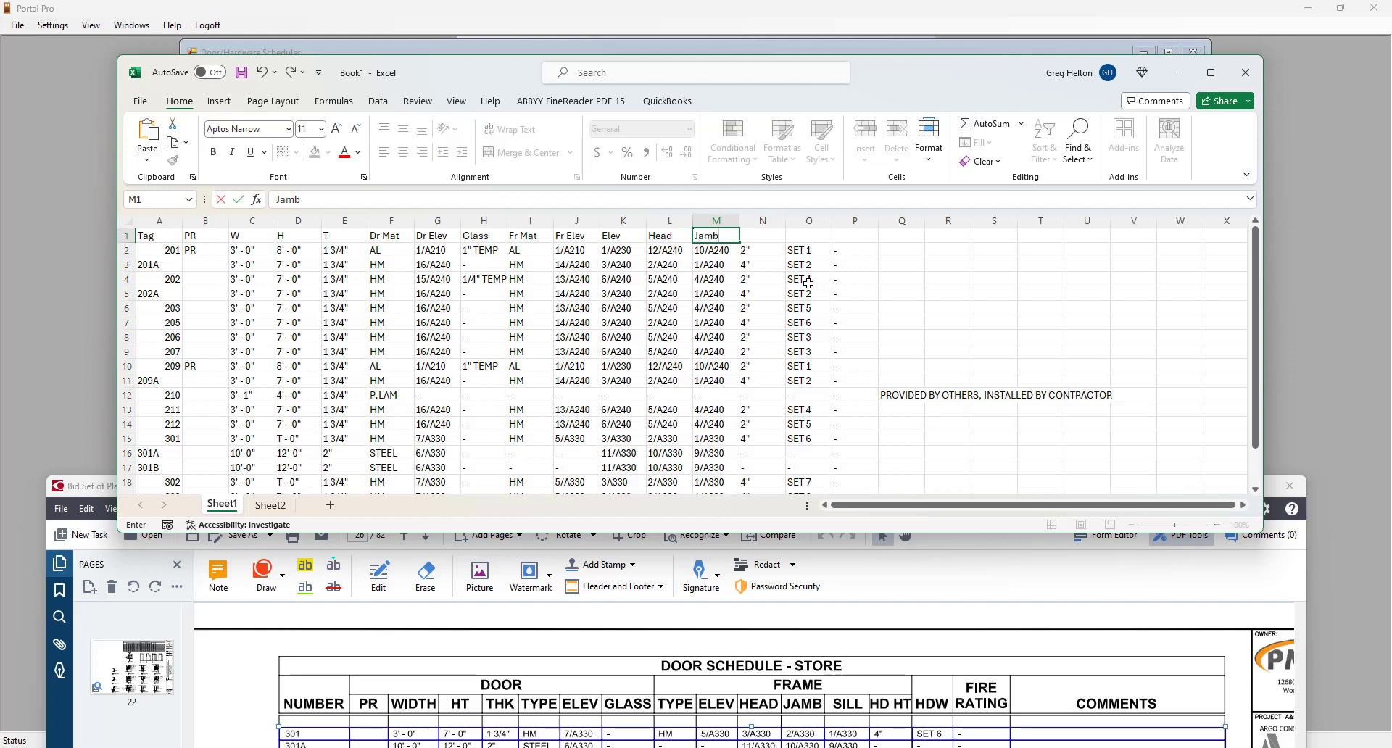
key("Tab")
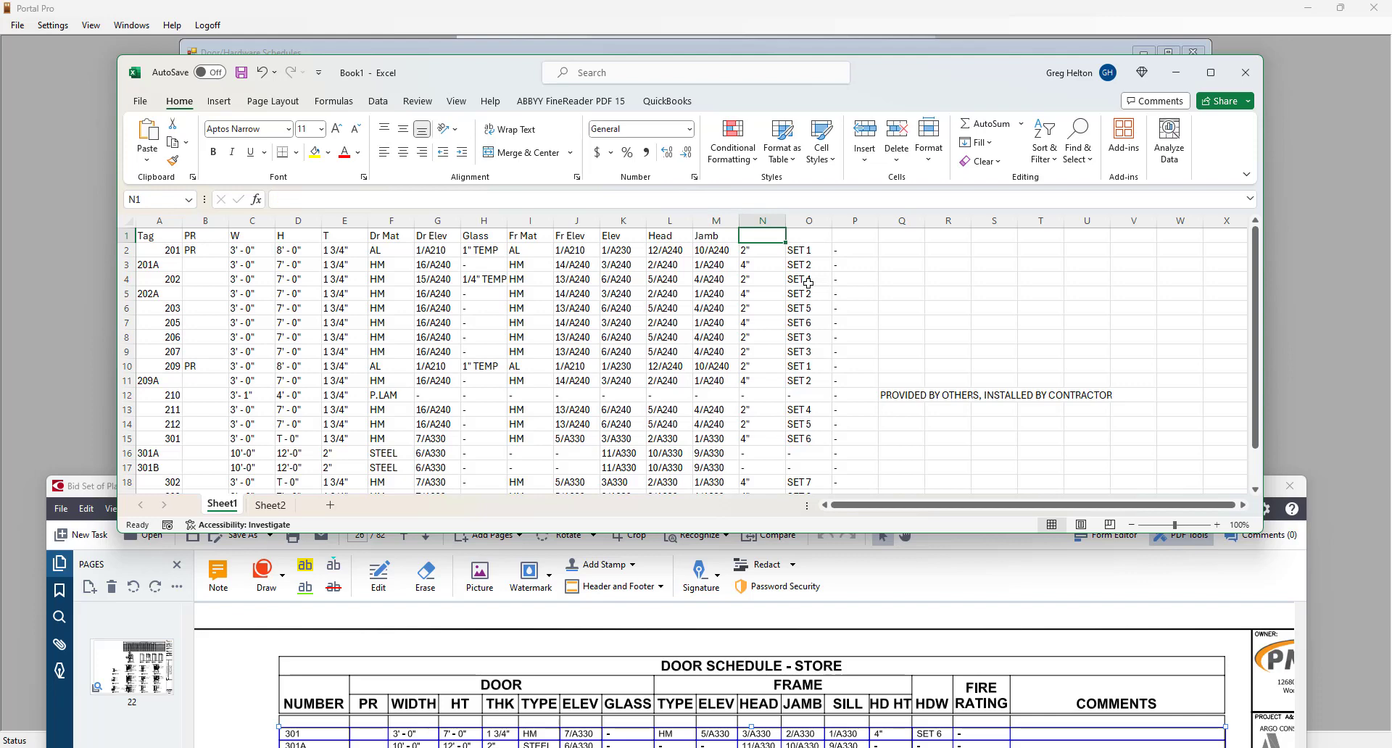
type("Hd Ht")
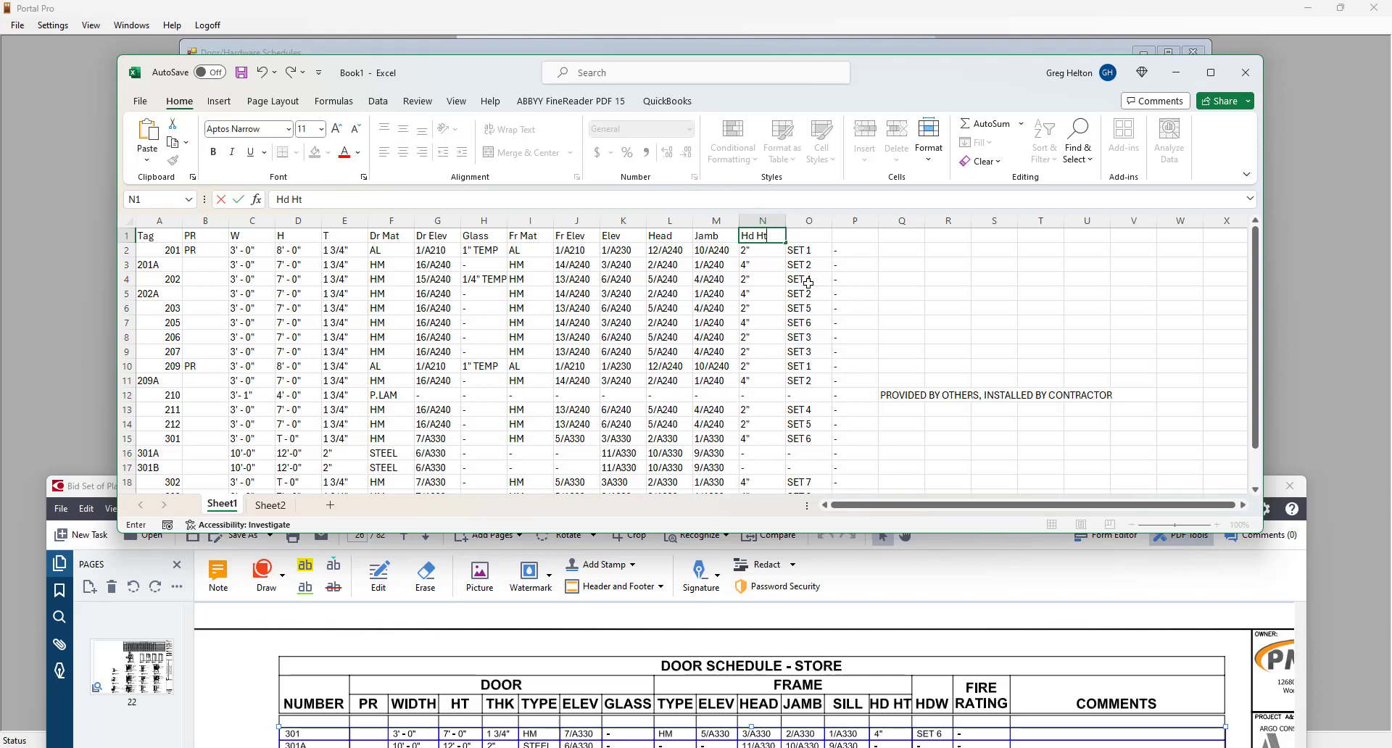
key("Tab")
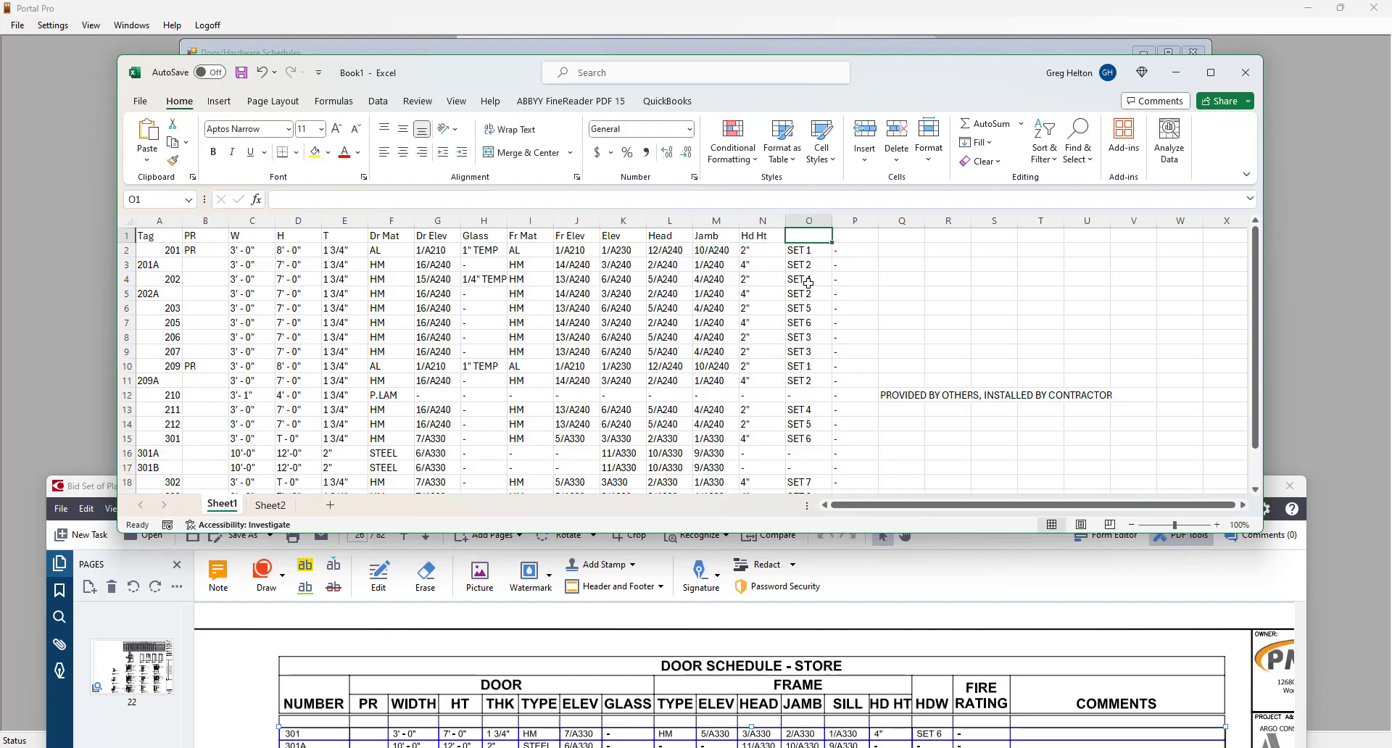
type("H")
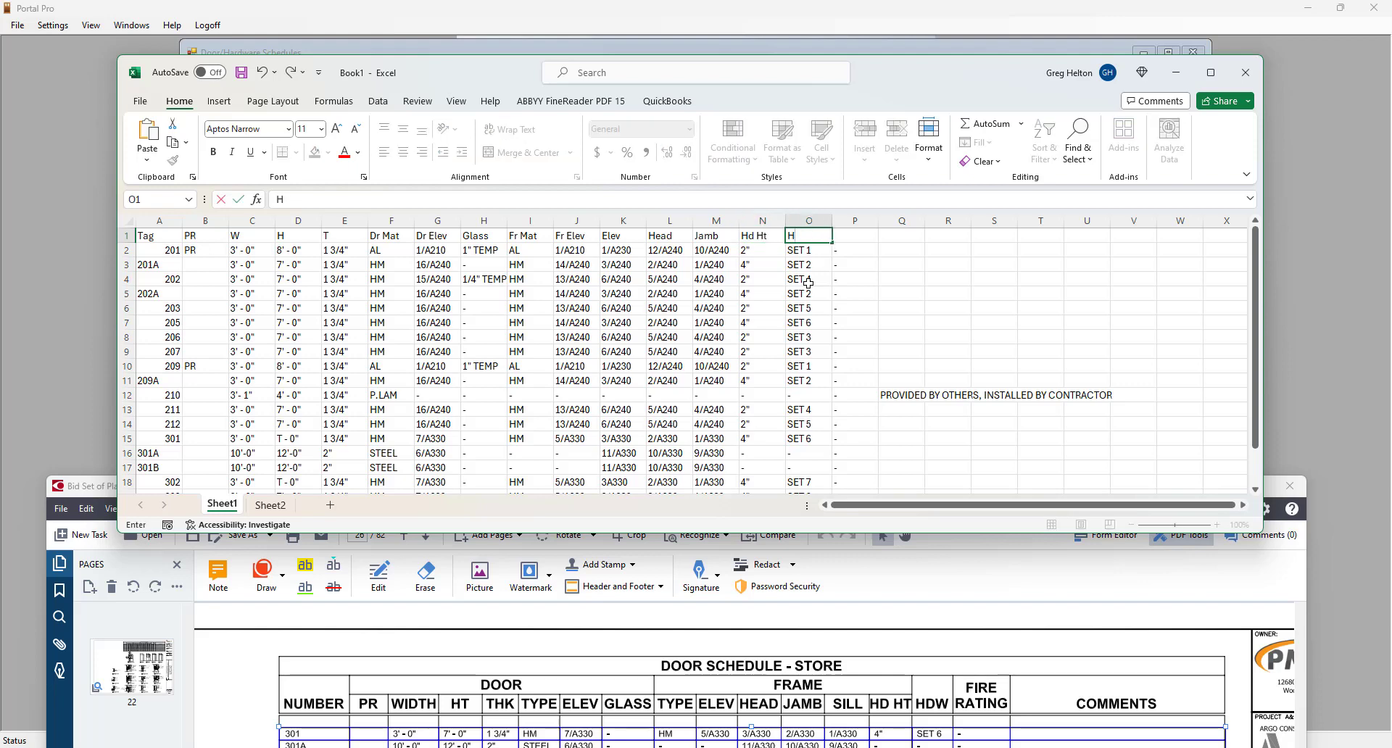
type("DW")
key("Tab")
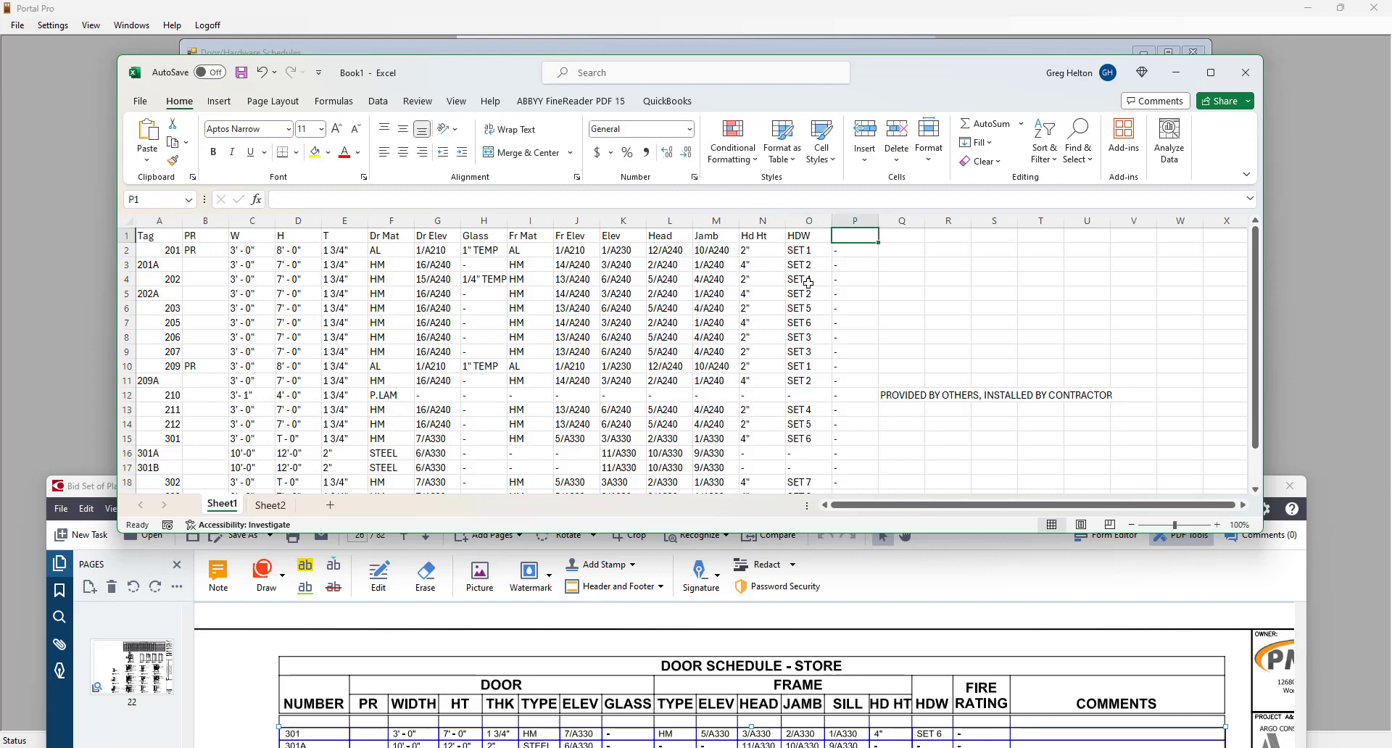
- Show the remaining door schedule headings on page 22 of the plan PDF and place the FineReader window low over the Excel worksheet
left_click(1140, 590)
left_click_drag(1046, 490, 1065, 51)
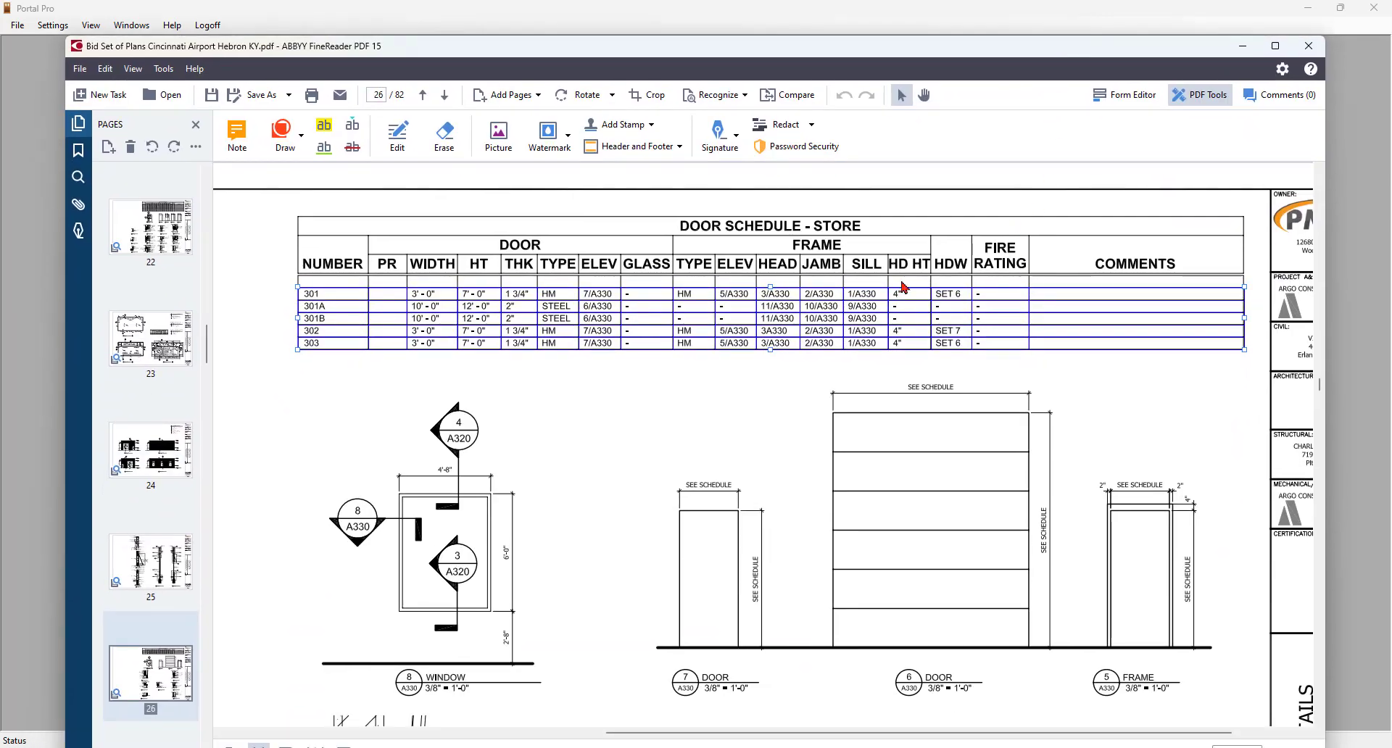
left_click(176, 245)
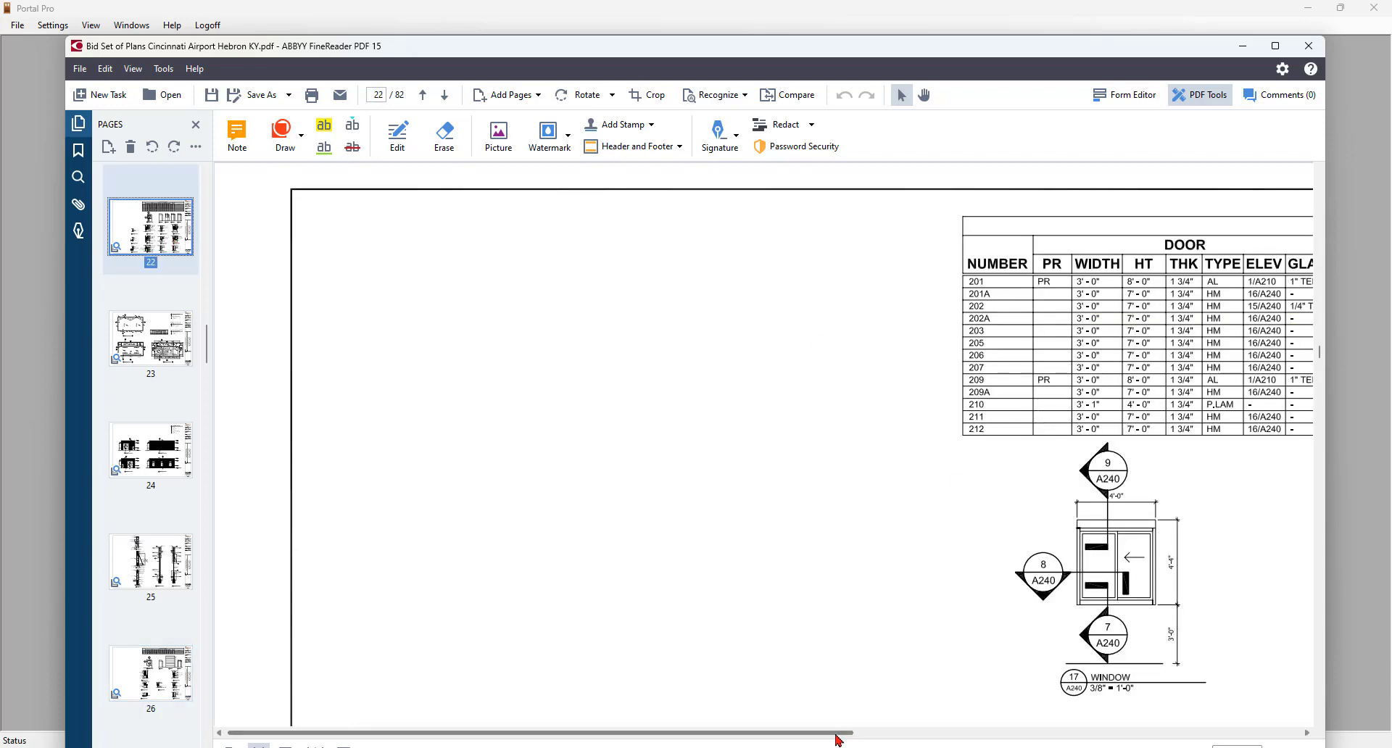
left_click_drag(835, 734, 1298, 746)
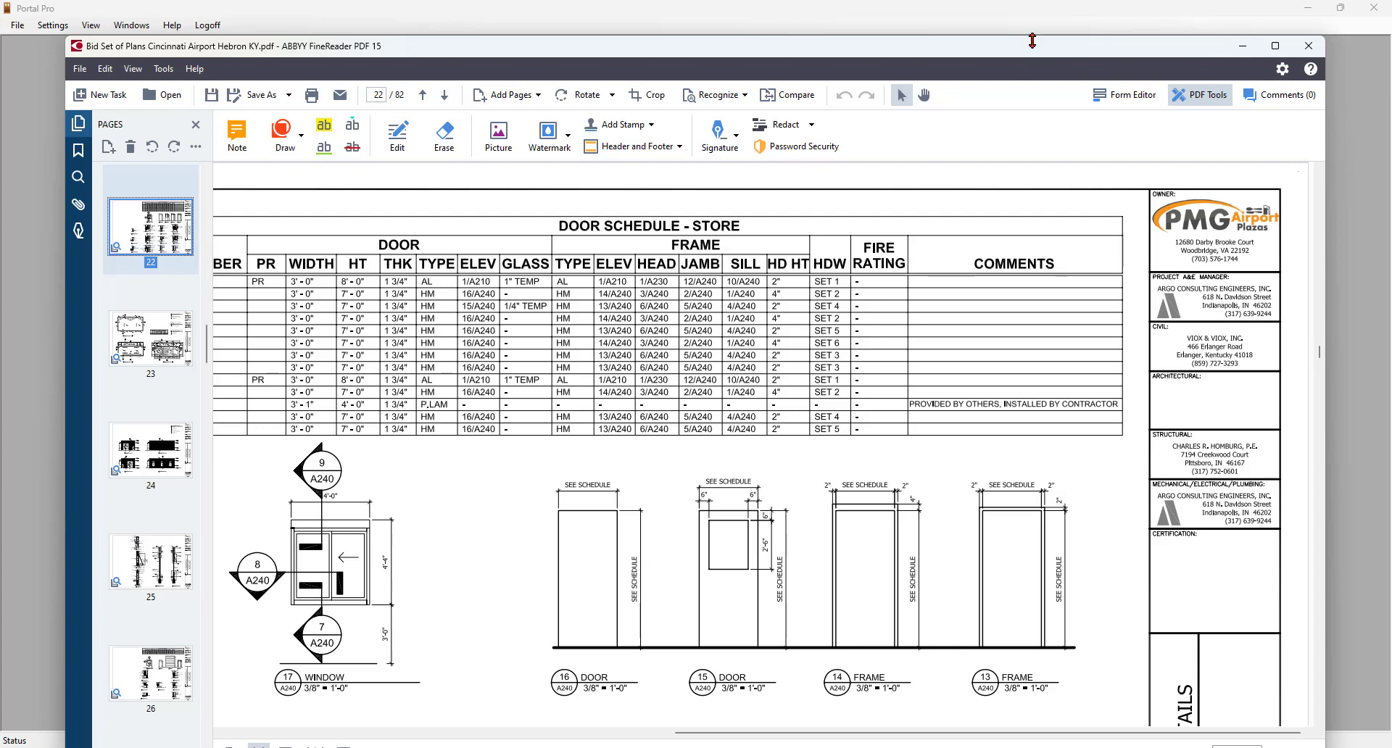
left_click_drag(1035, 47, 1050, 572)
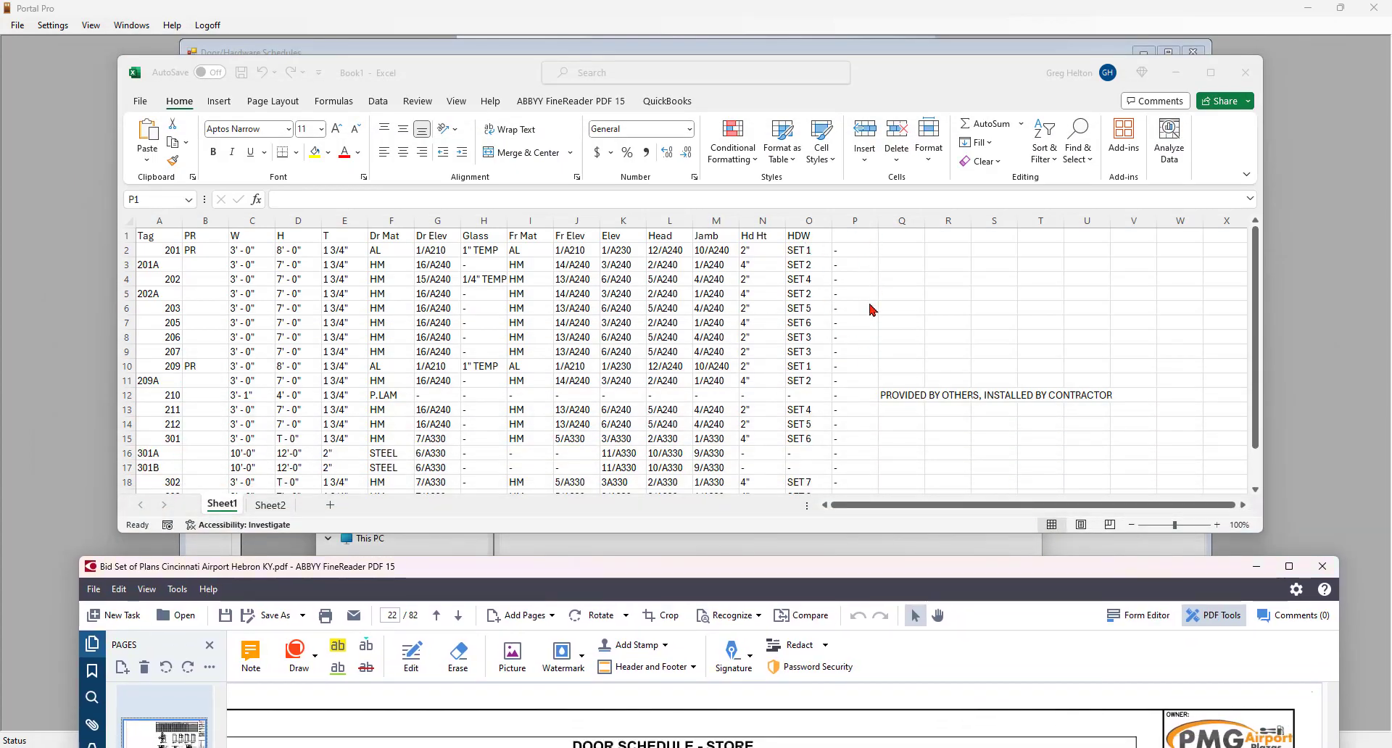
left_click_drag(933, 571, 933, 471)
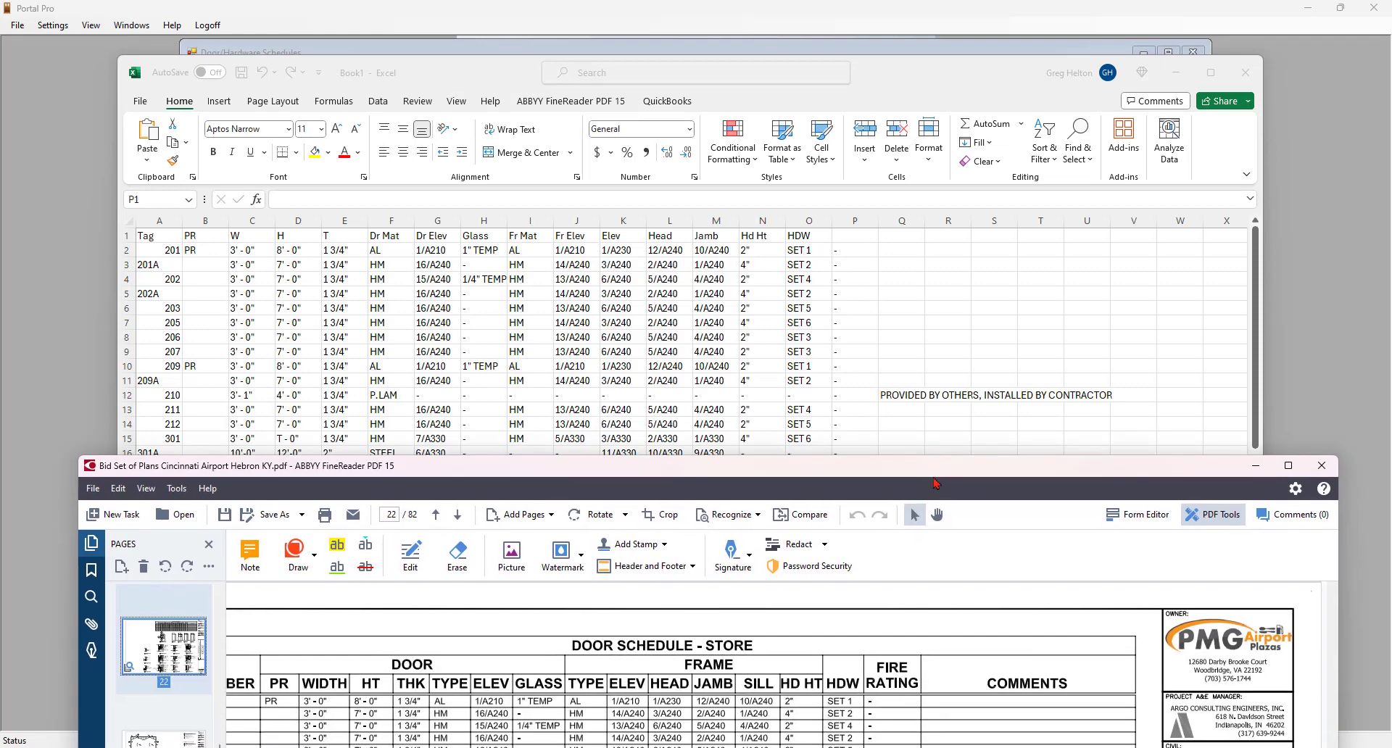
- Enter the column headings Fire and Comments in cells P1 and Q1
left_click(859, 238)
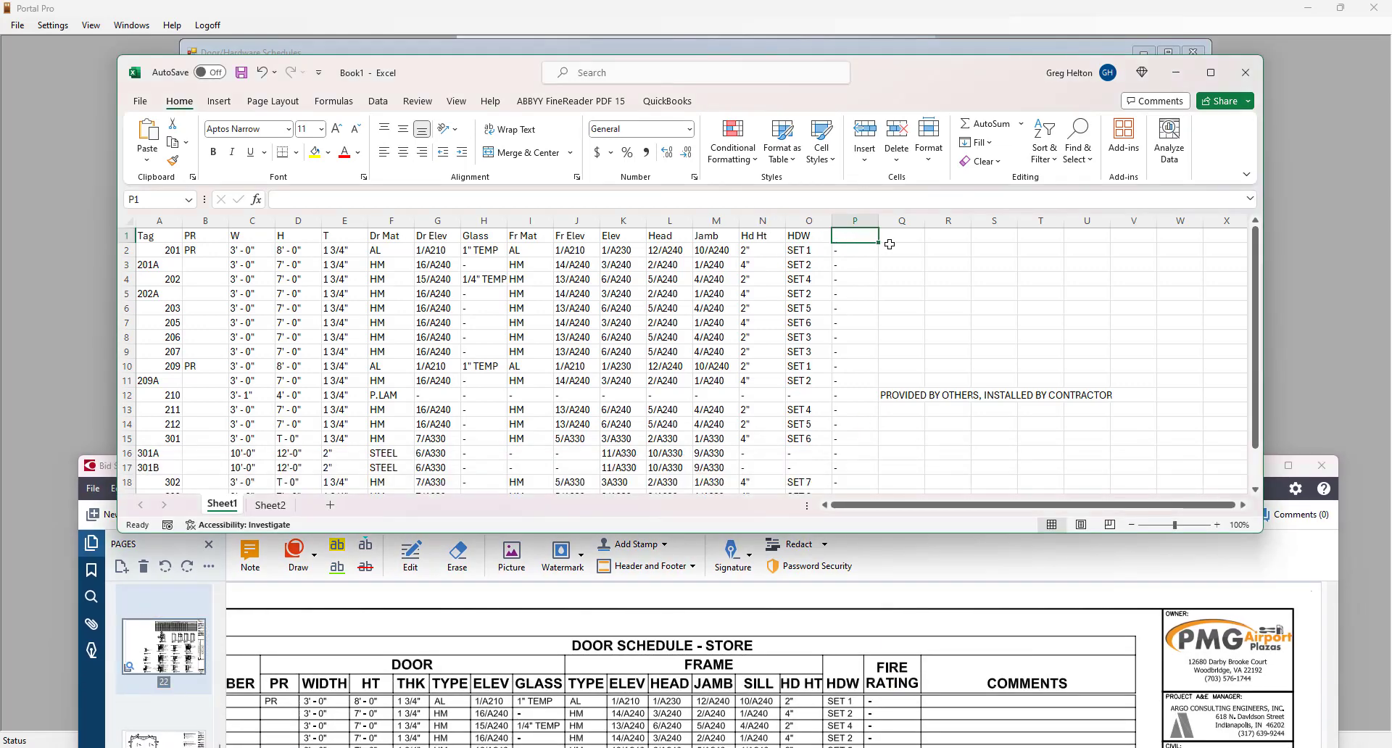
type("Fire")
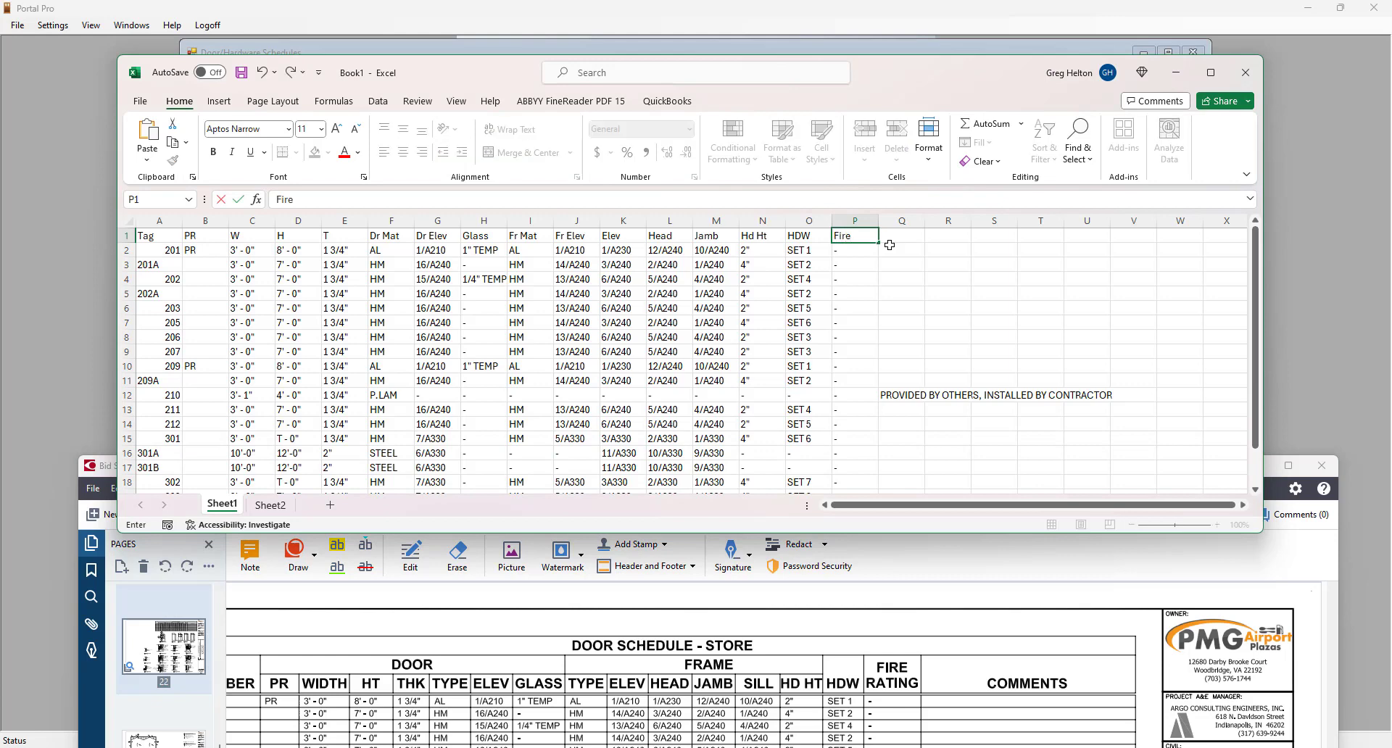
key("Tab")
type("Comment")
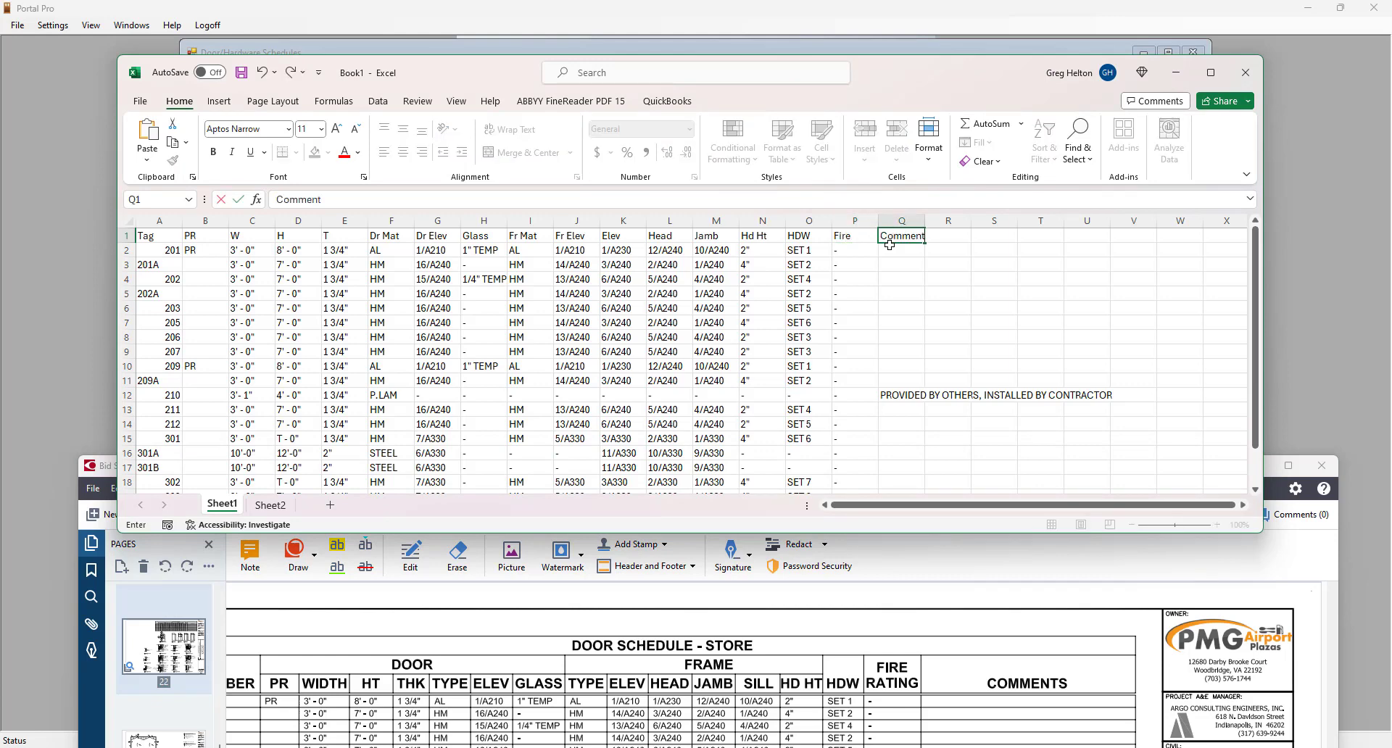
type("s")
scroll(1256, 327, "down", 1)
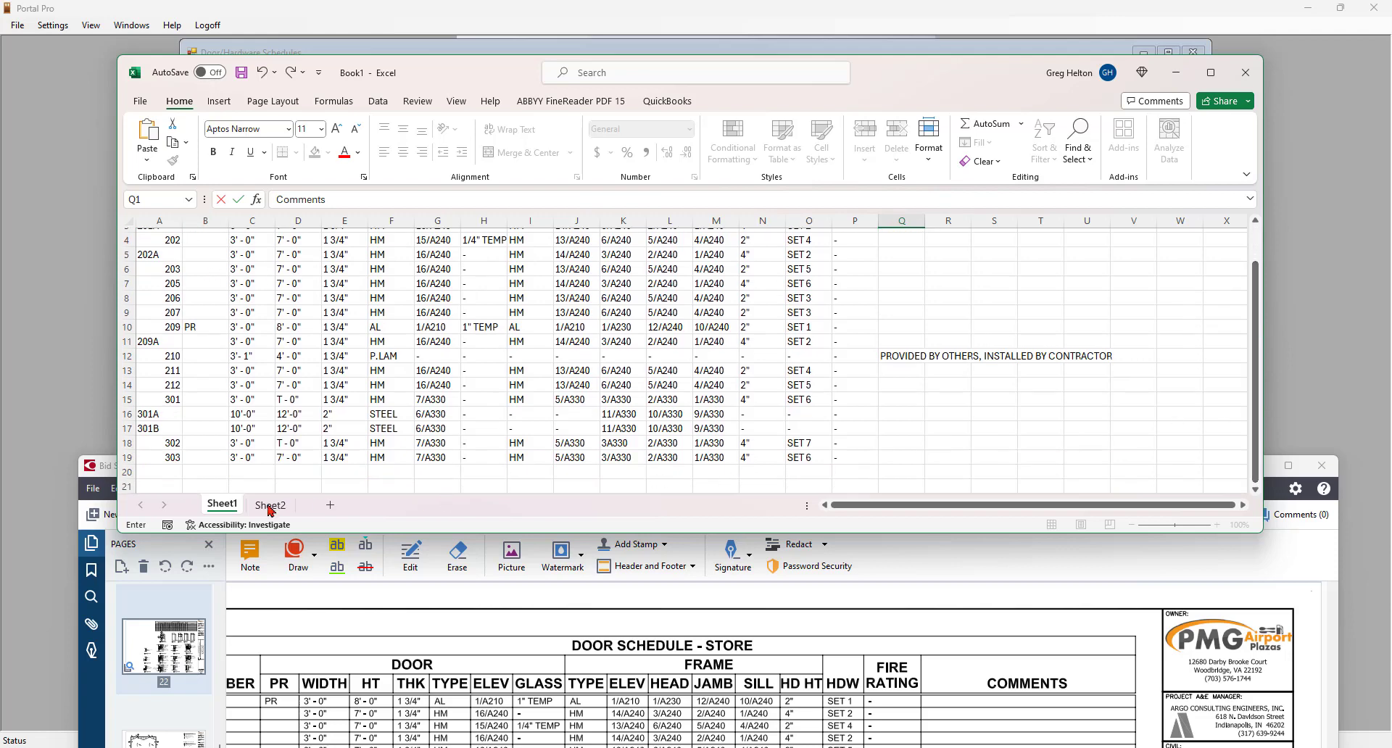
left_click(163, 473)
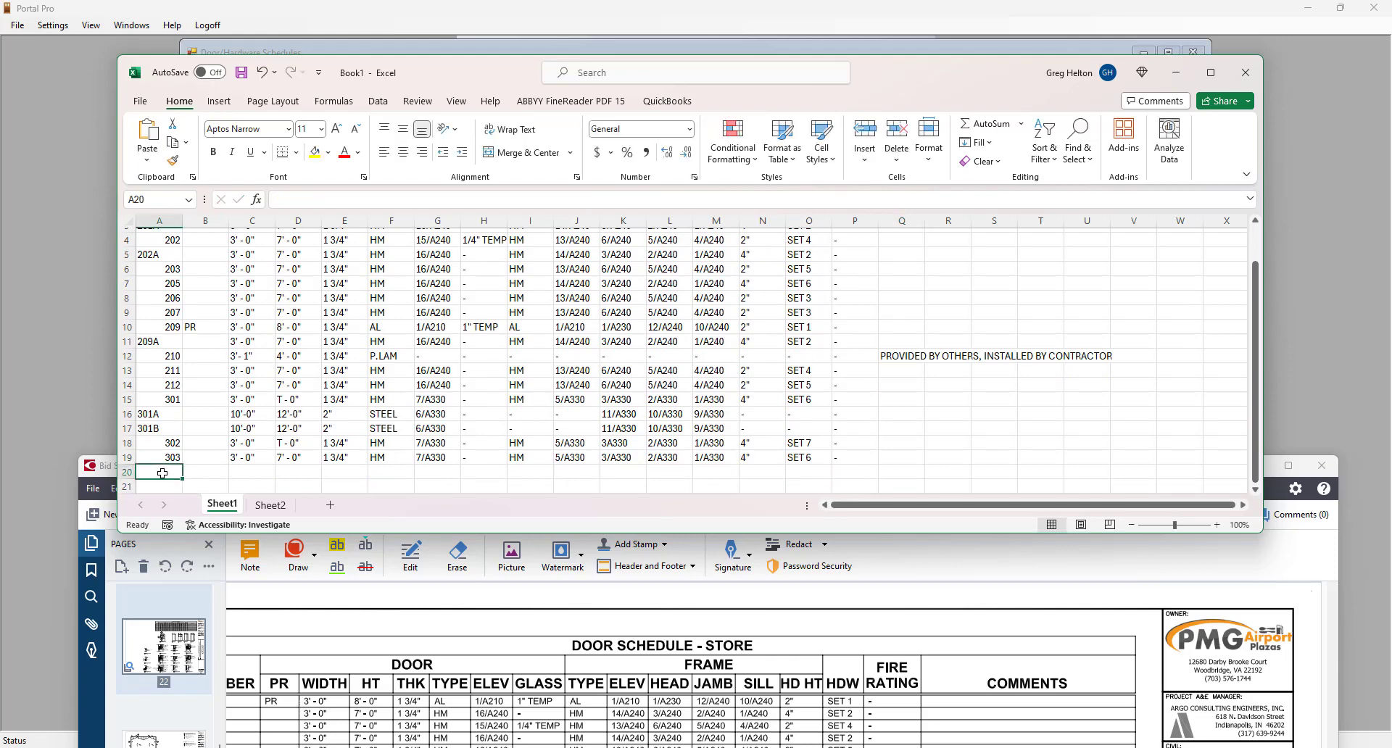
right_click(162, 472)
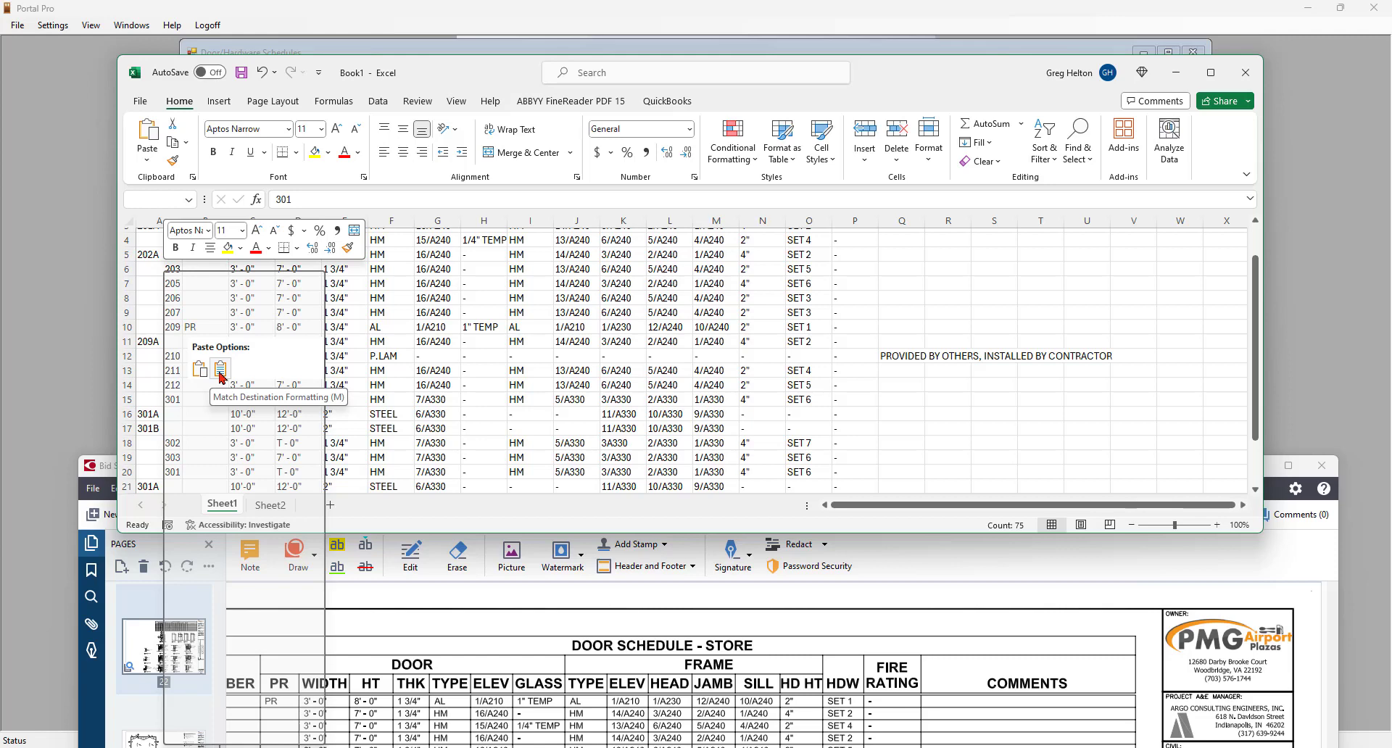
key("Escape")
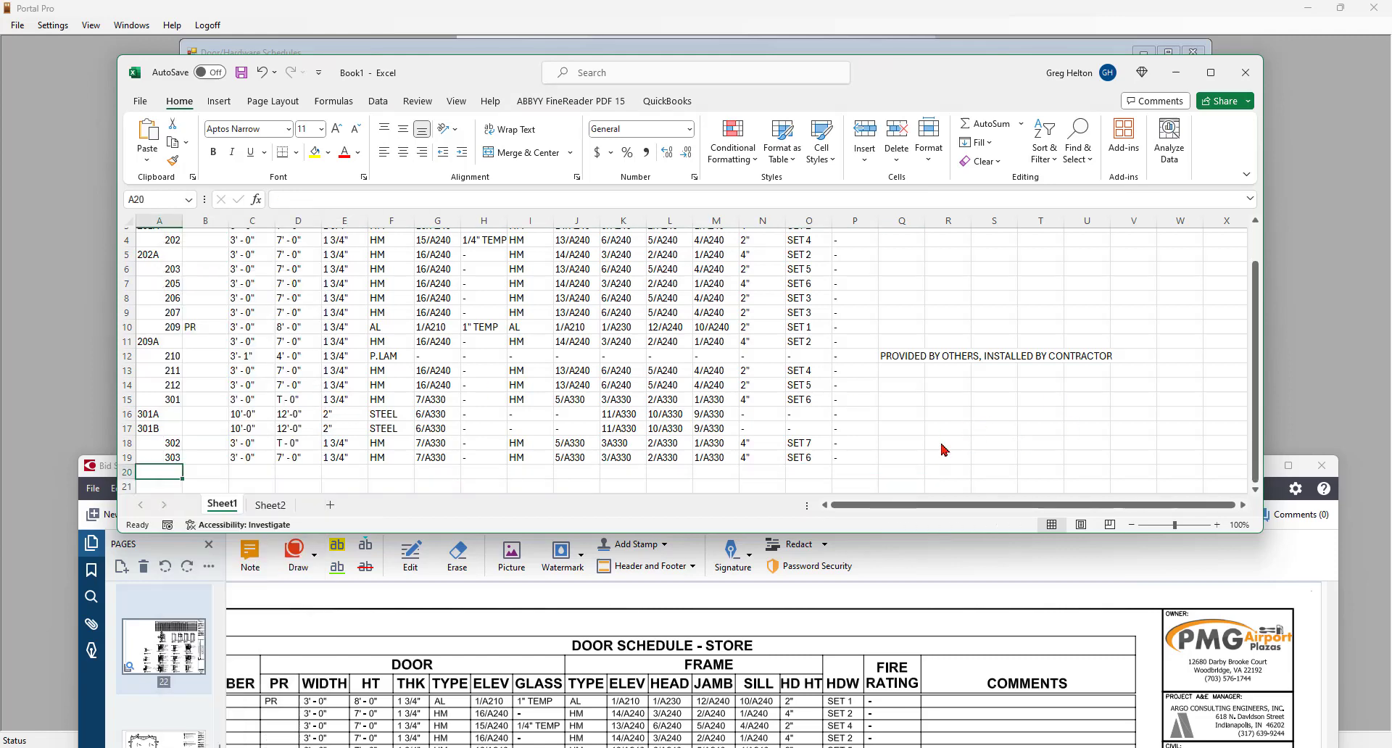
scroll(1233, 384, "up", 1)
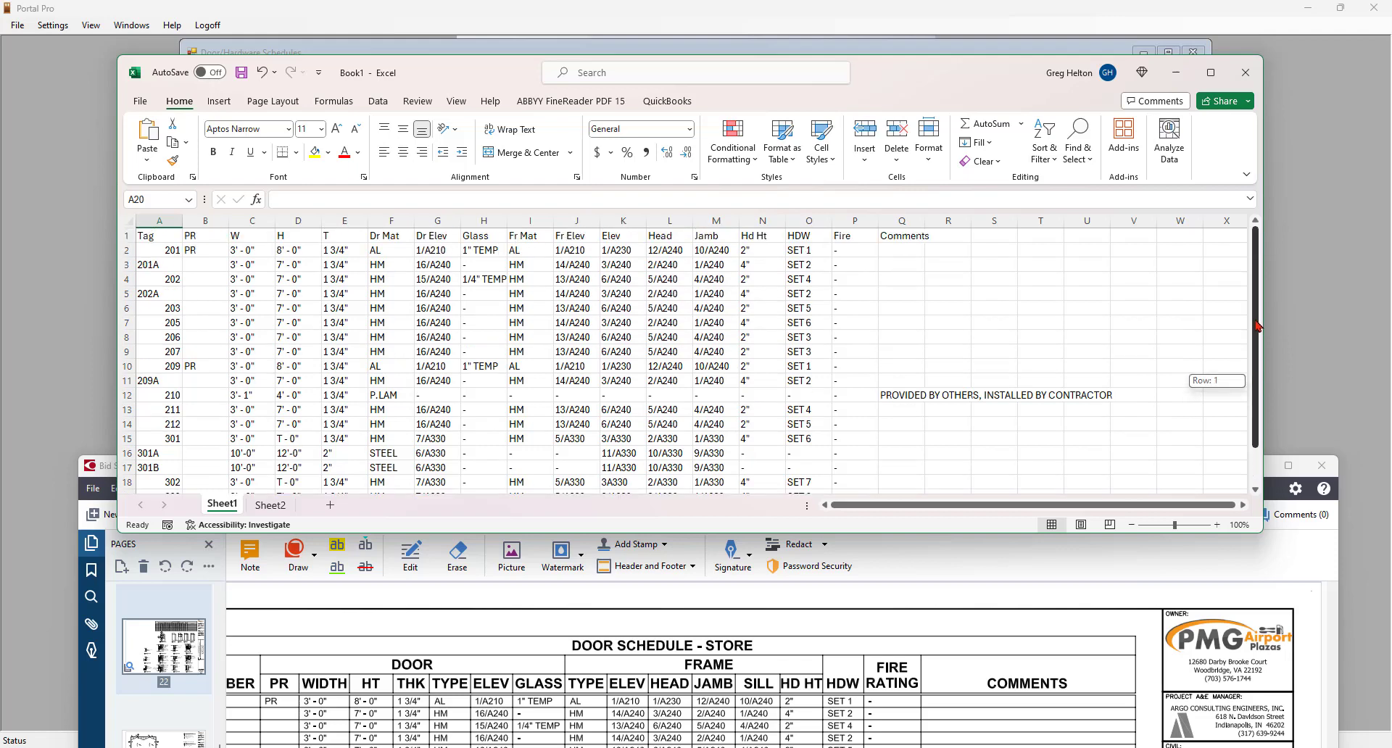
- Save the workbook as the Excel file CVG in the job's Bid plans and documents folder on drive E
left_click(139, 106)
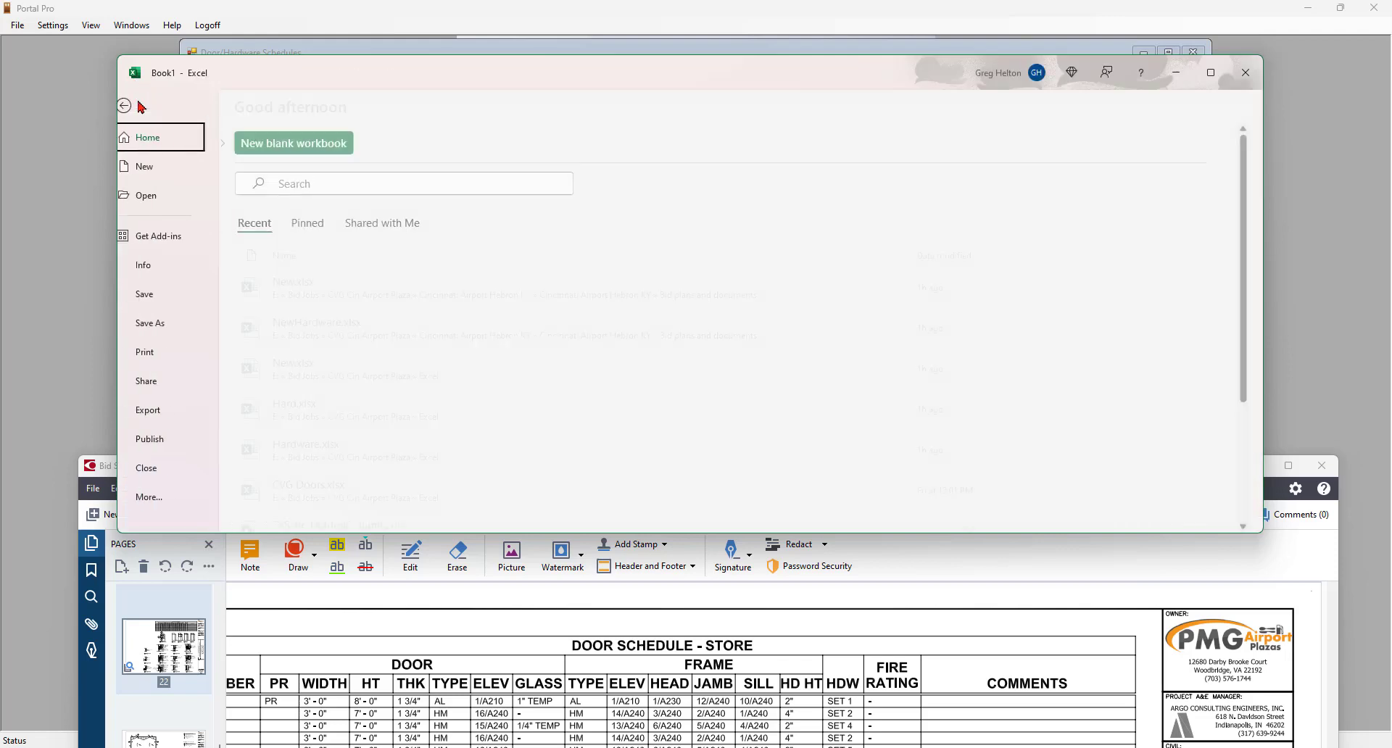
left_click(164, 324)
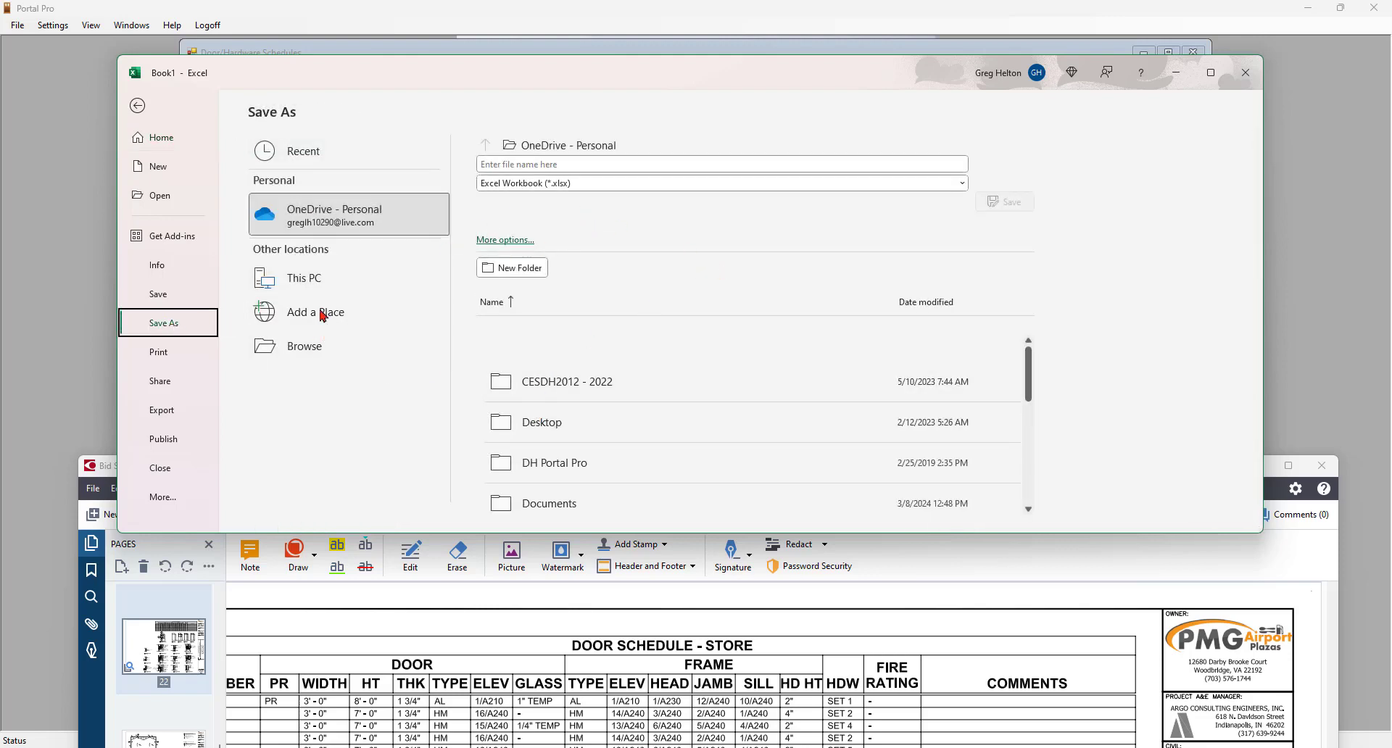
left_click(311, 285)
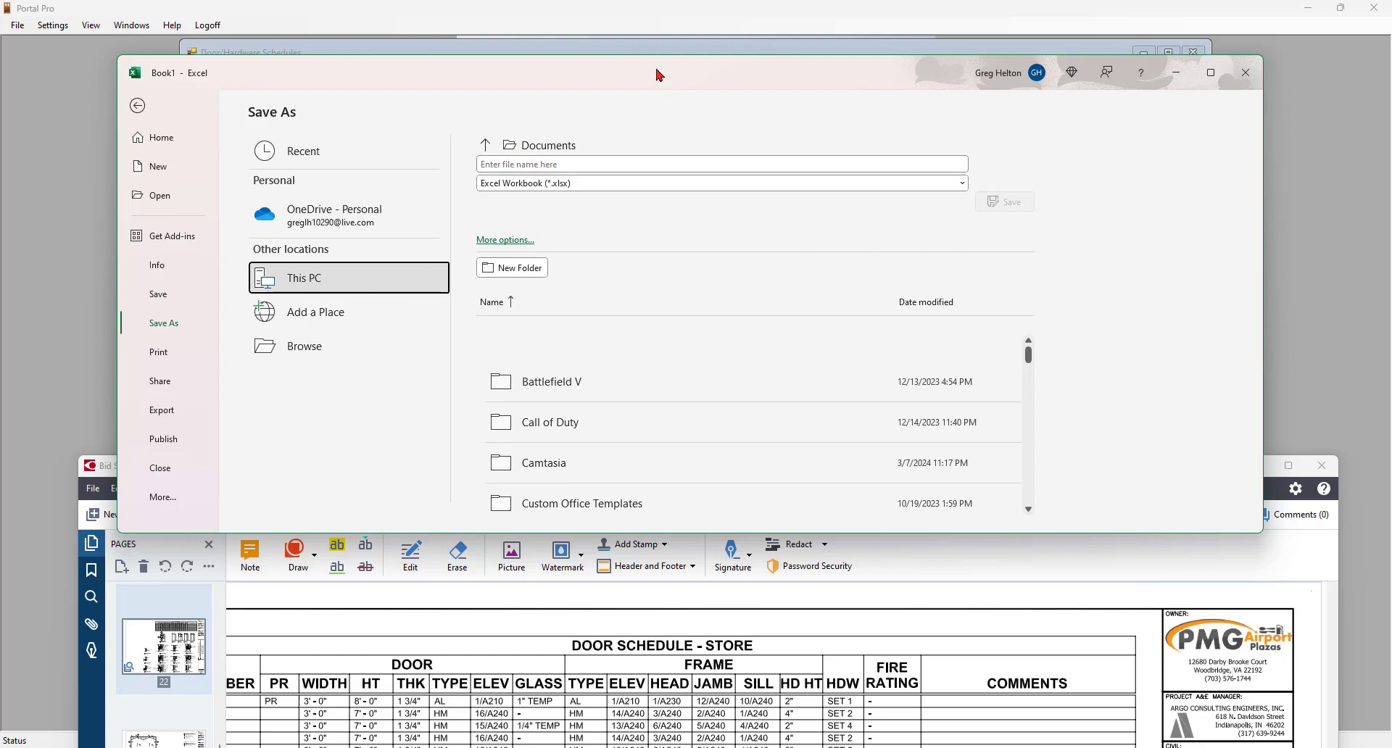
left_click_drag(659, 73, 1391, 208)
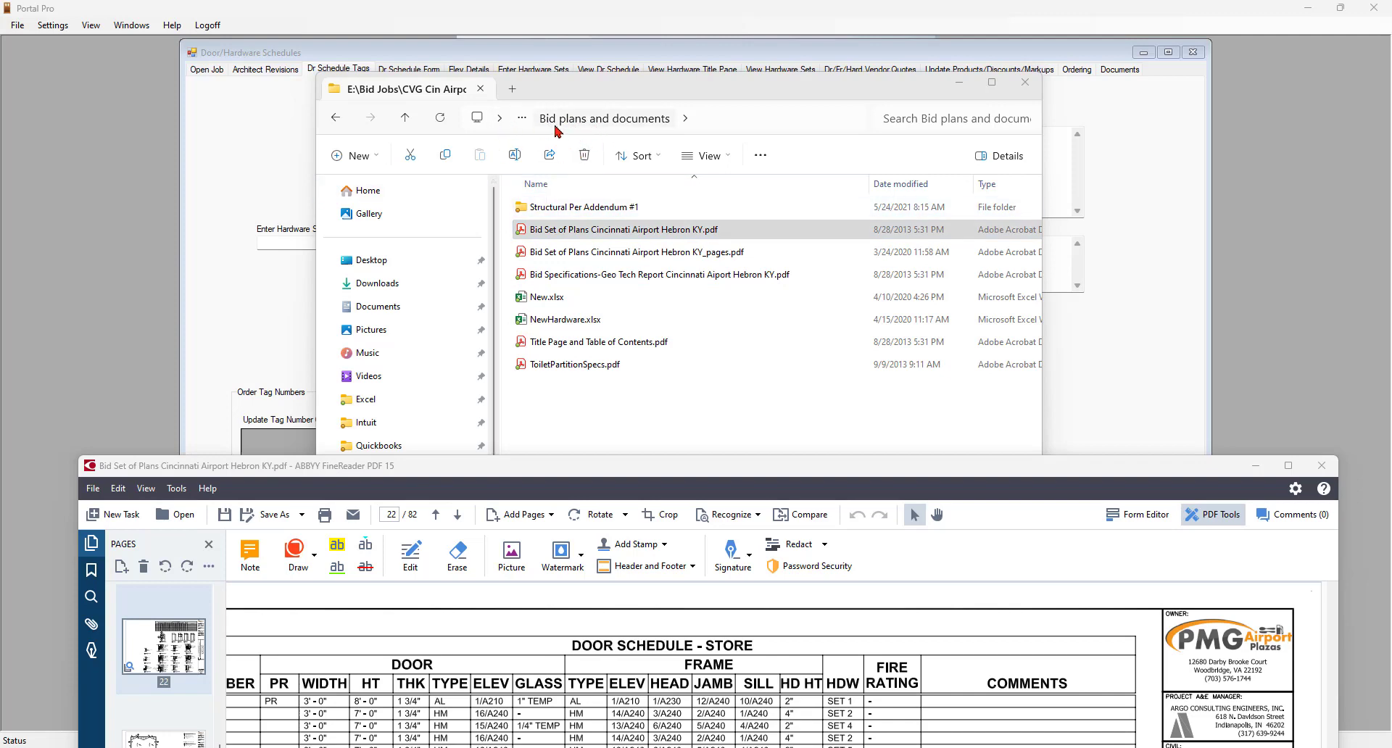
left_click(571, 232)
left_click(640, 415)
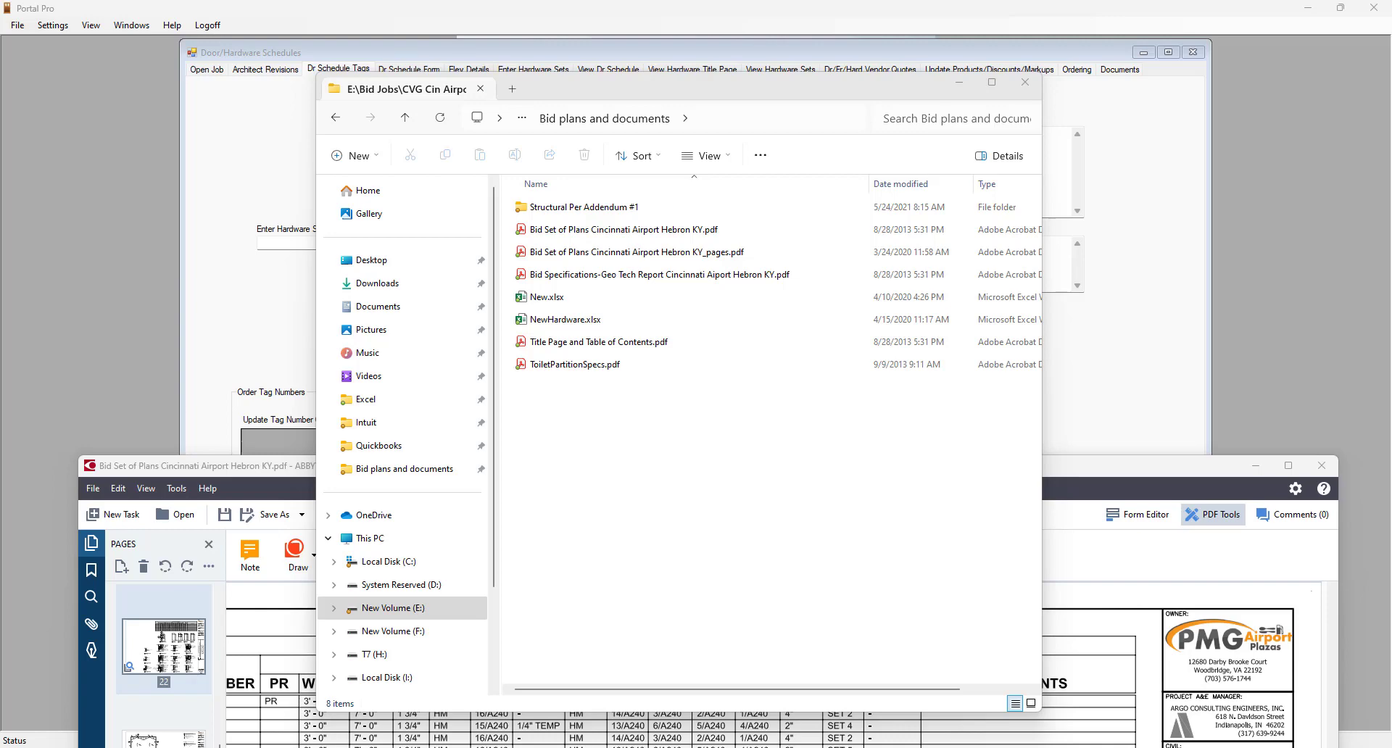
left_click_drag(1391, 201, 760, 108)
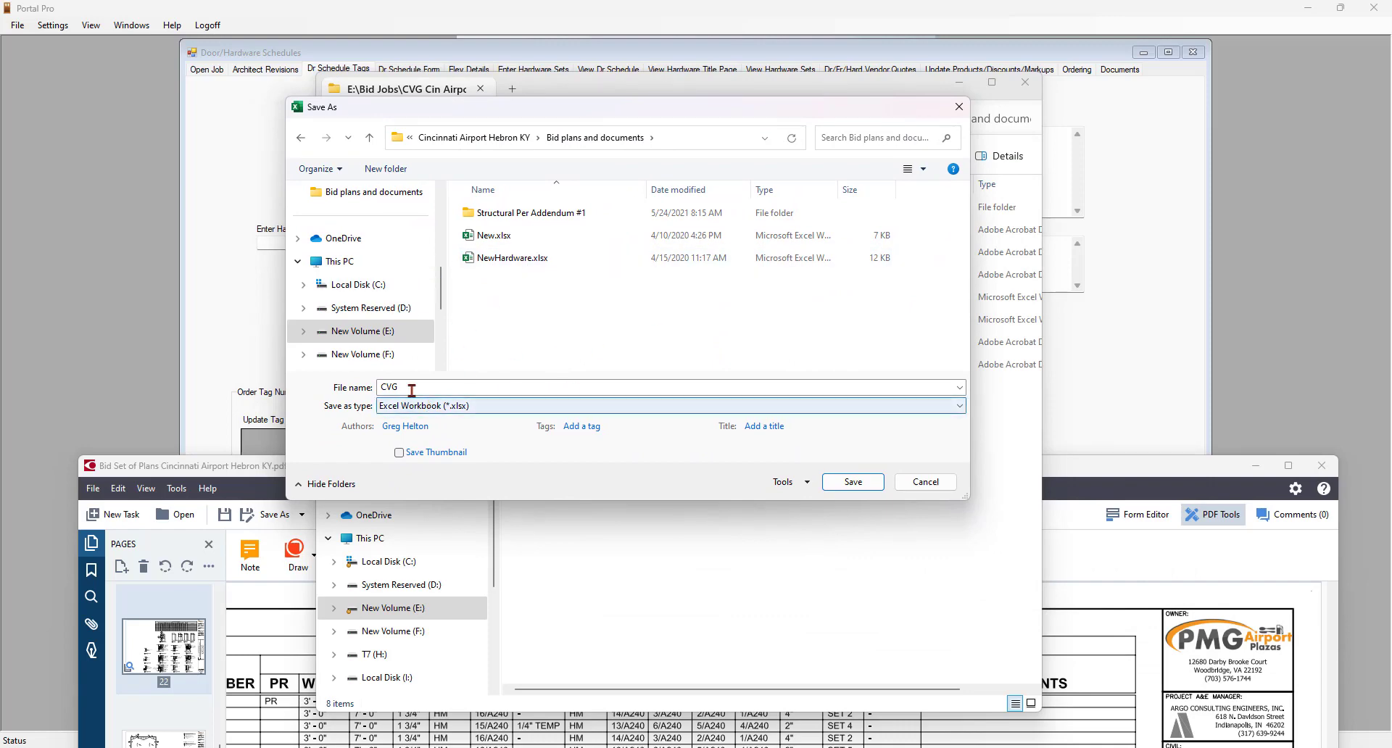
left_click(853, 483)
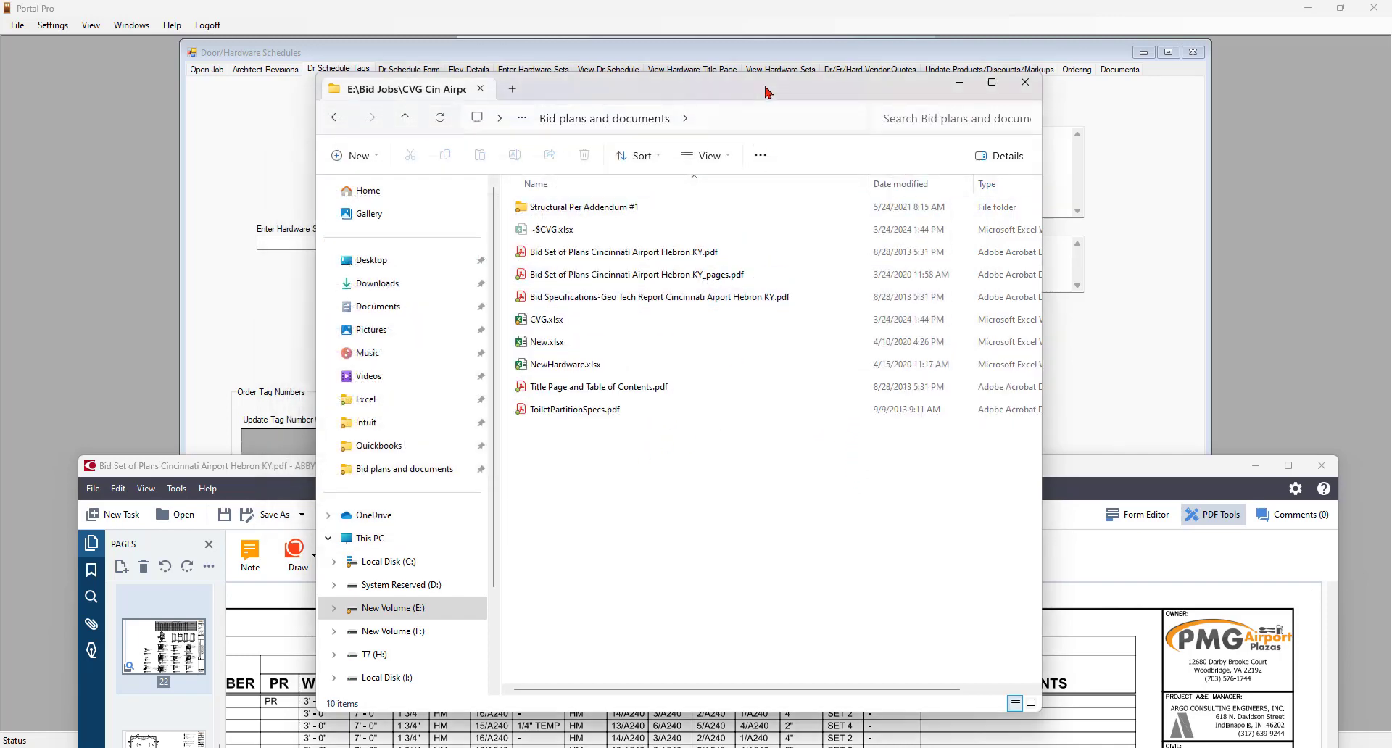
- Clear the File Explorer and FineReader windows off Portal Pro and close the saved CVG.xlsx workbook
left_click_drag(764, 88, 1391, 348)
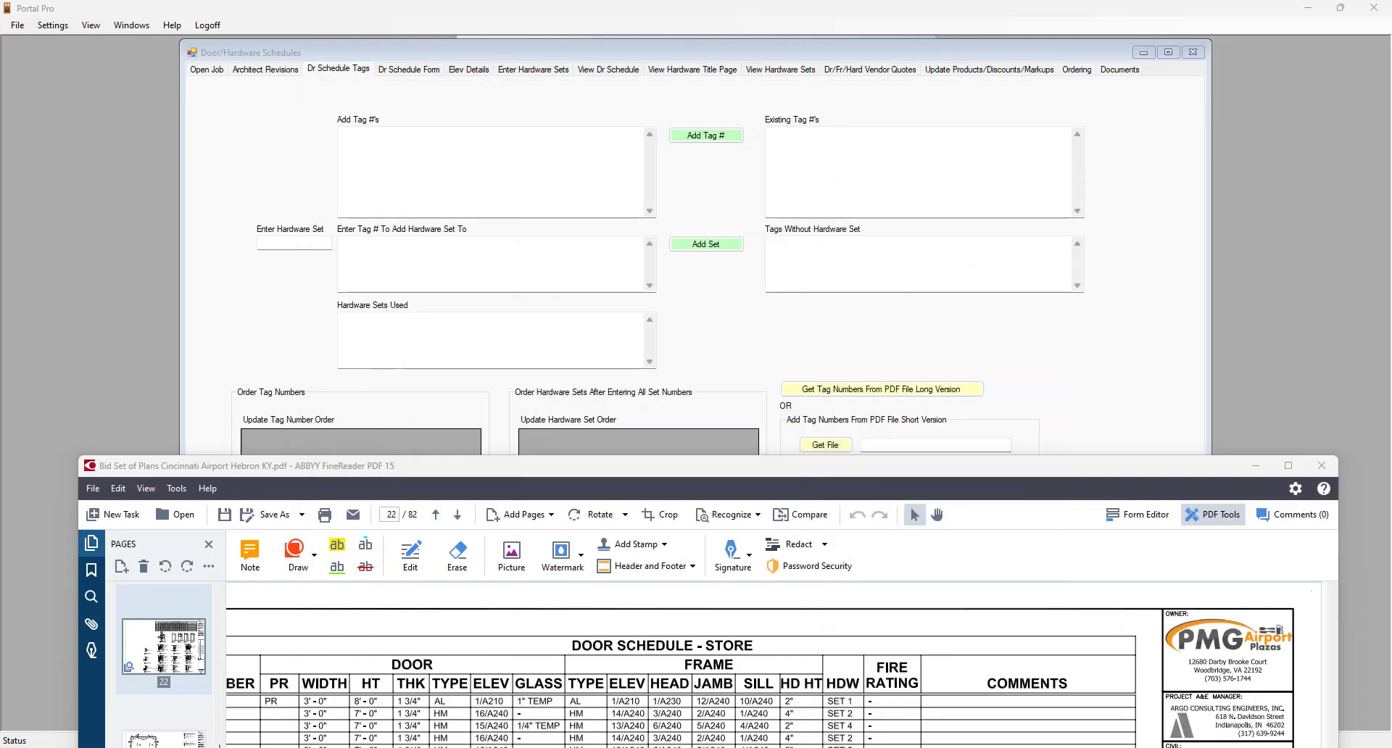
left_click(1257, 468)
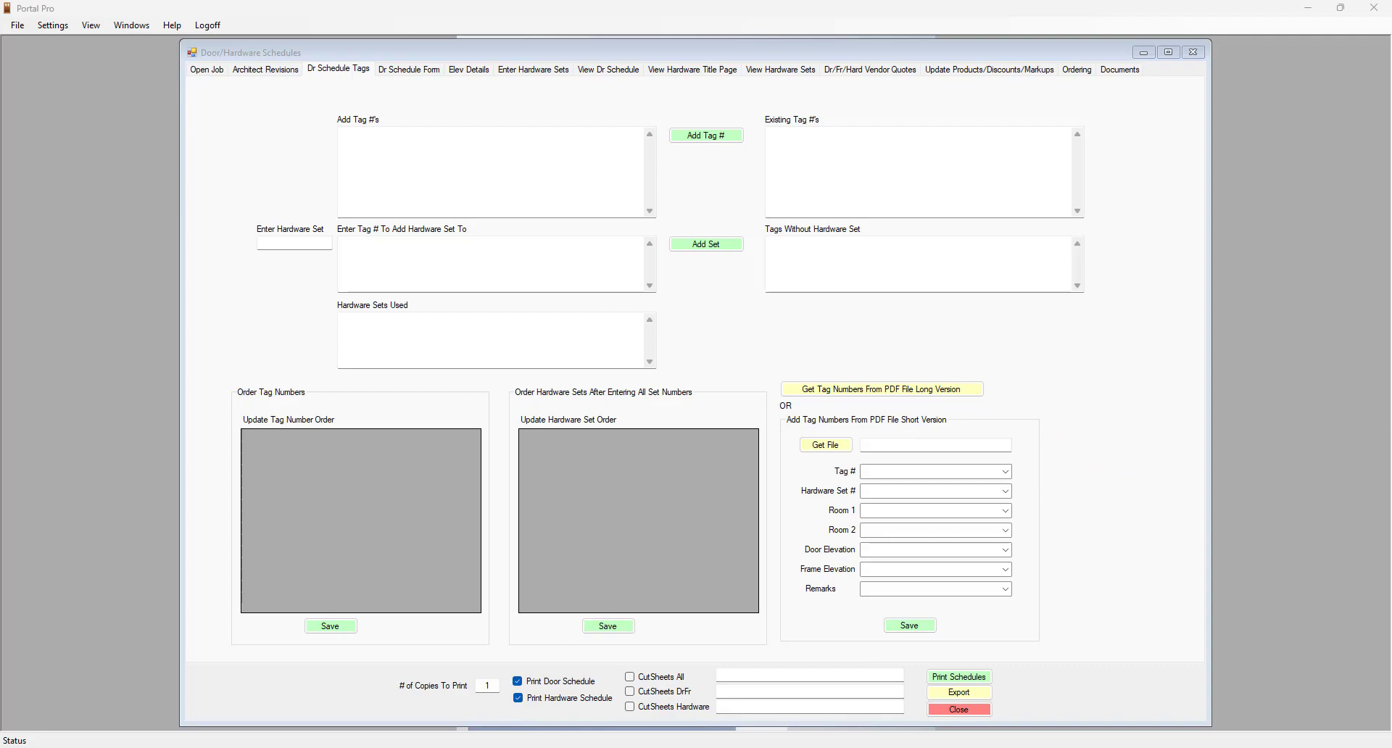
left_click_drag(1391, 170, 1023, 121)
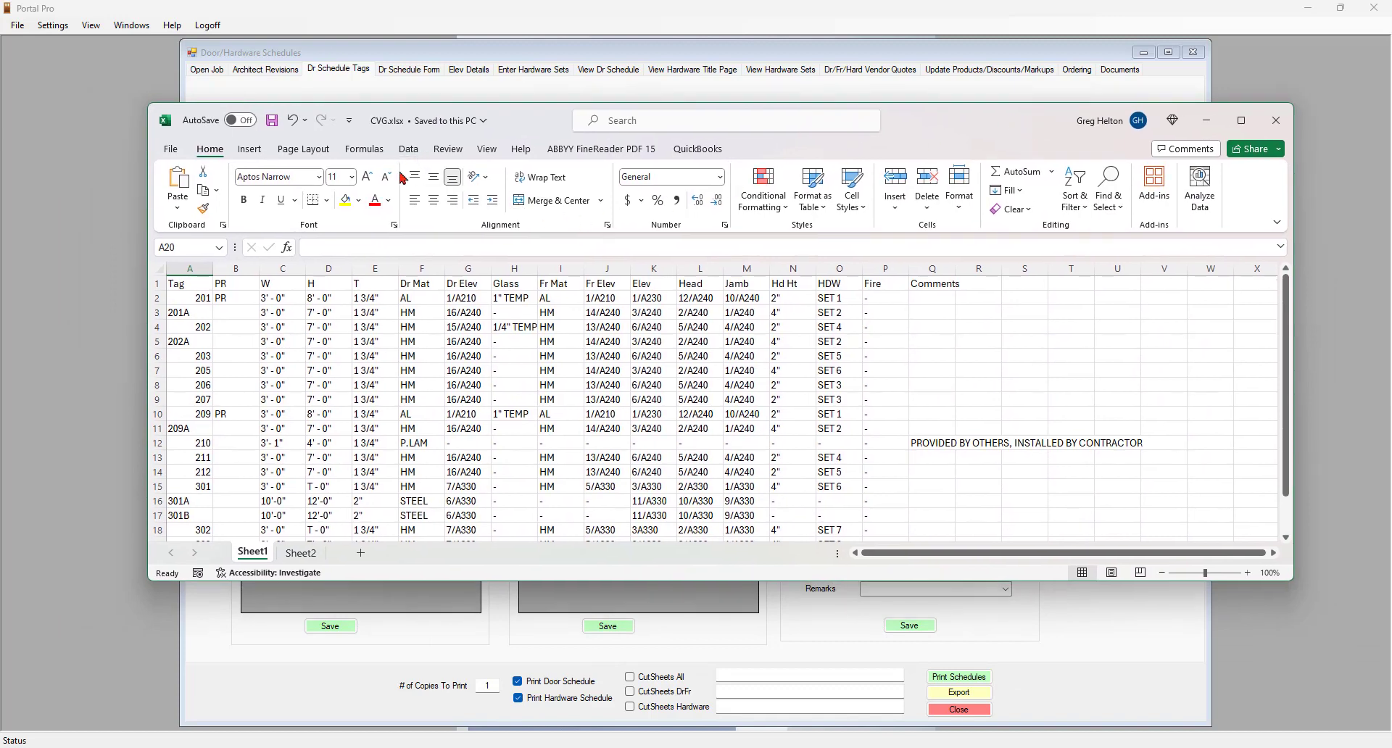
left_click(1277, 127)
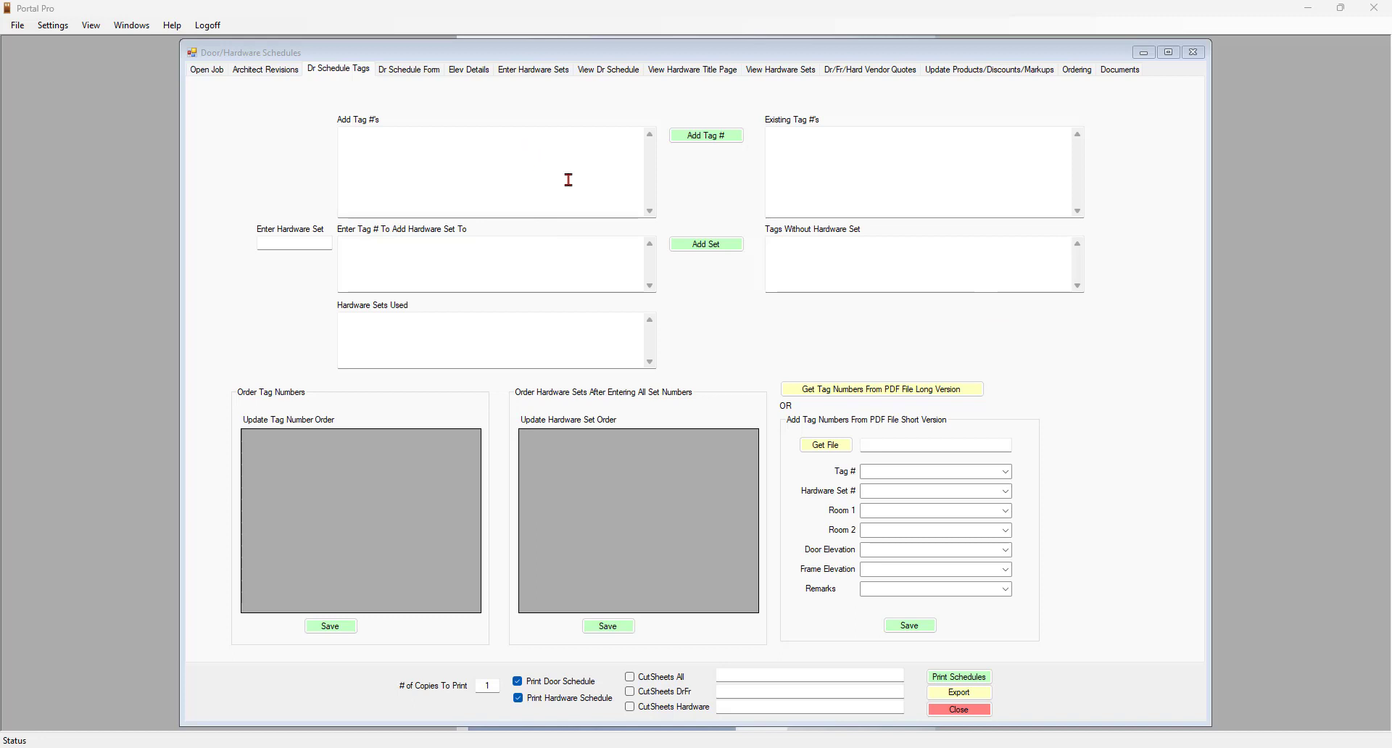
- In the CVG Airport Plaza schedule, open the long-version form for getting tag numbers from a PDF file and reposition its window
left_click(211, 72)
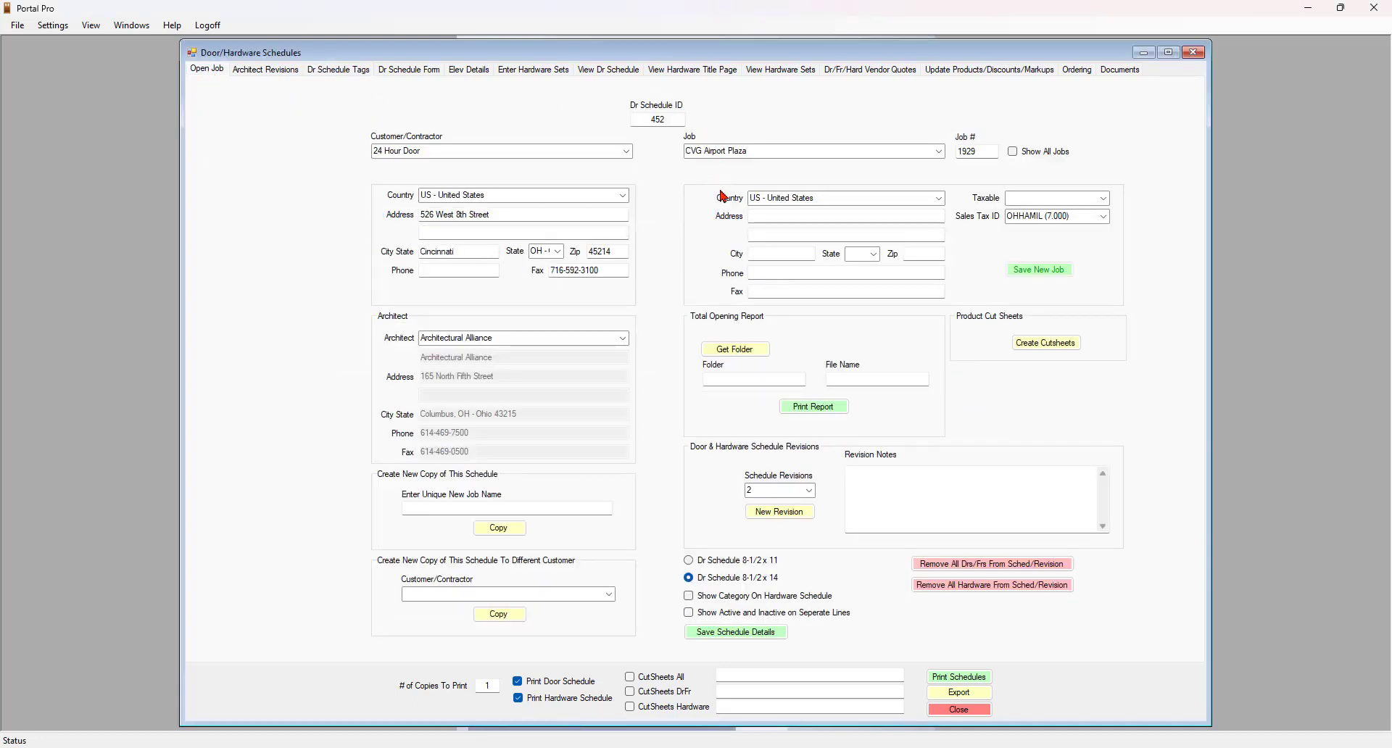
left_click(339, 72)
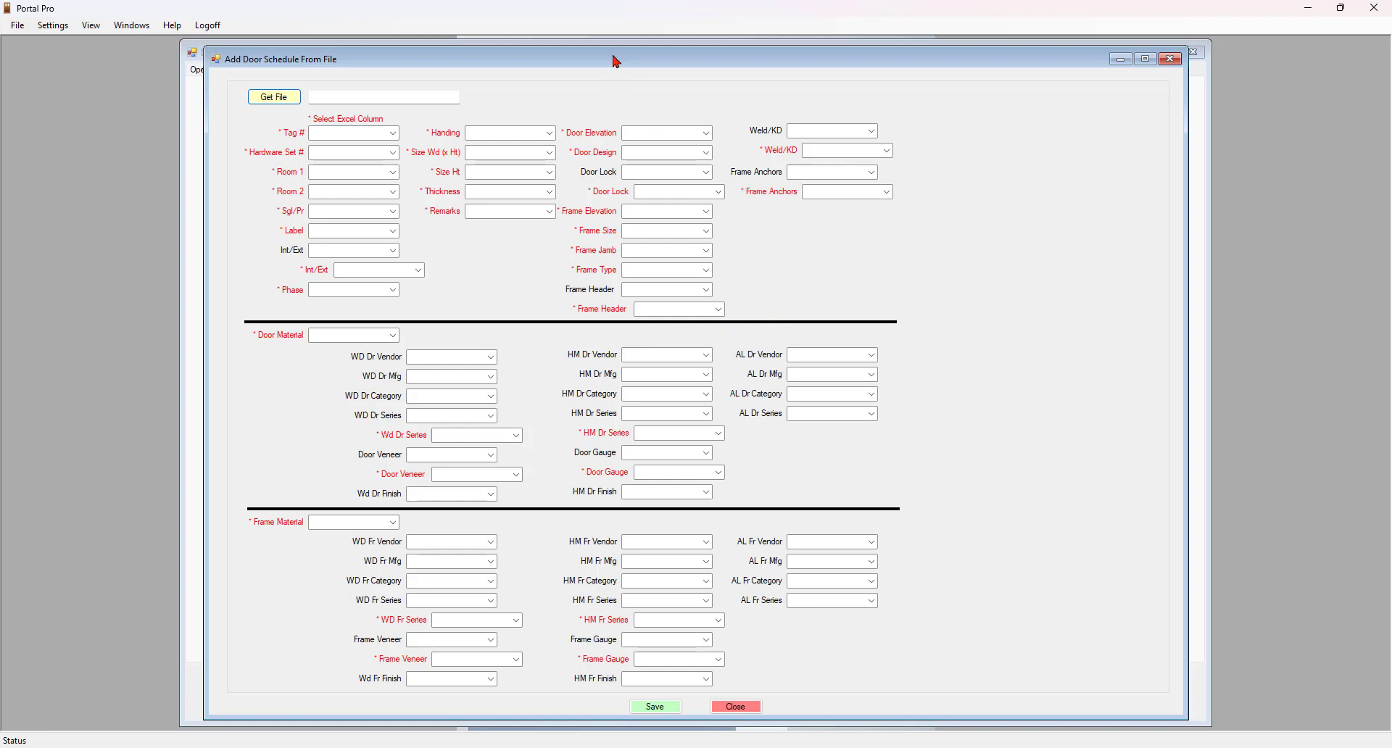
left_click_drag(620, 60, 619, 49)
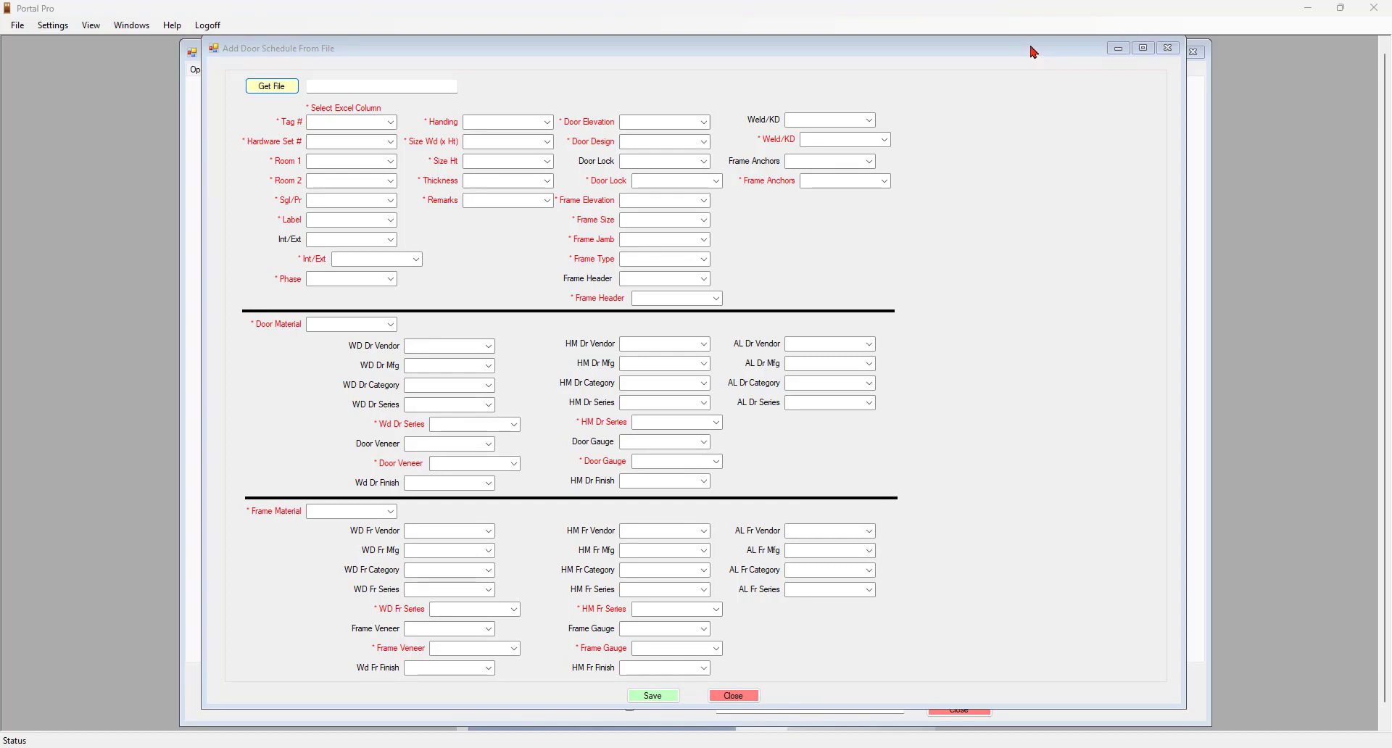
left_click_drag(1035, 50, 866, 67)
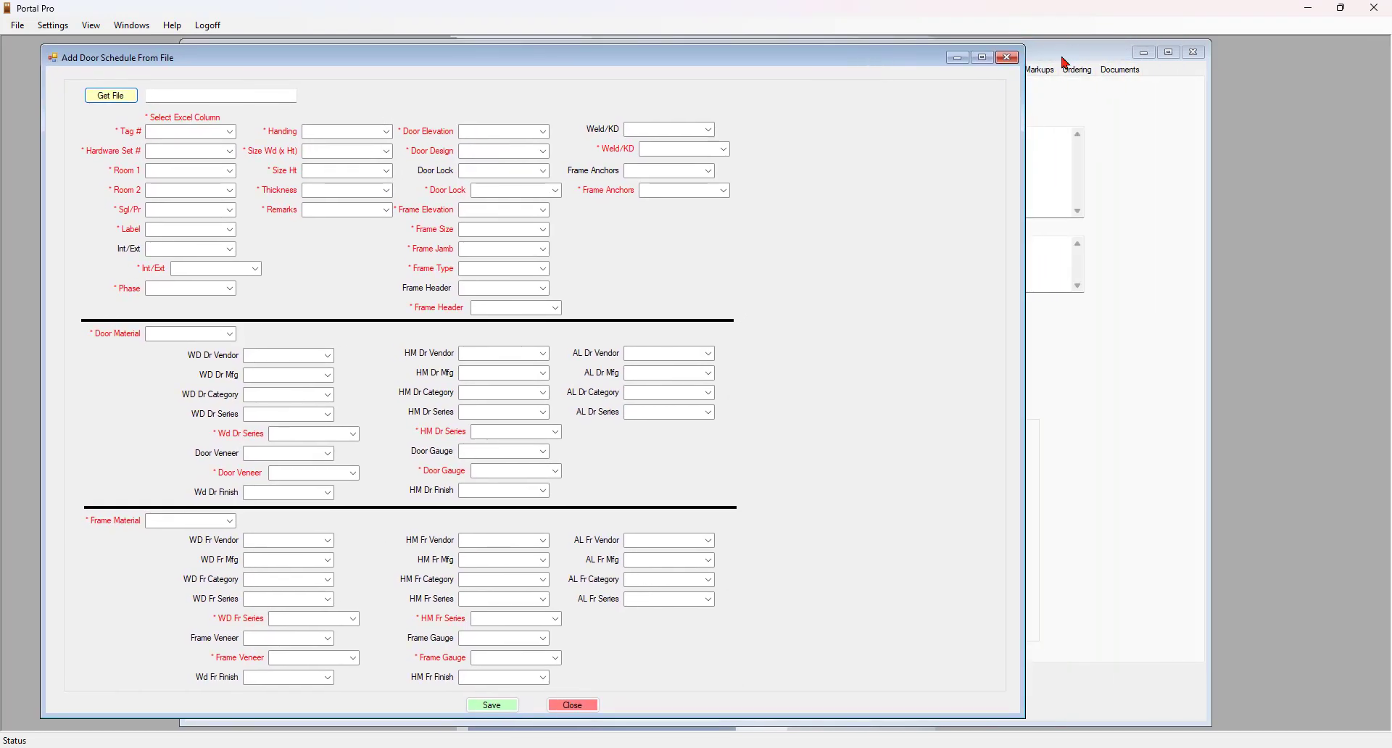
- Show the Dr Schedule Form page of the Door/Hardware Schedules window, then rearrange it behind the Add Door Schedule From File form
left_click(1063, 60)
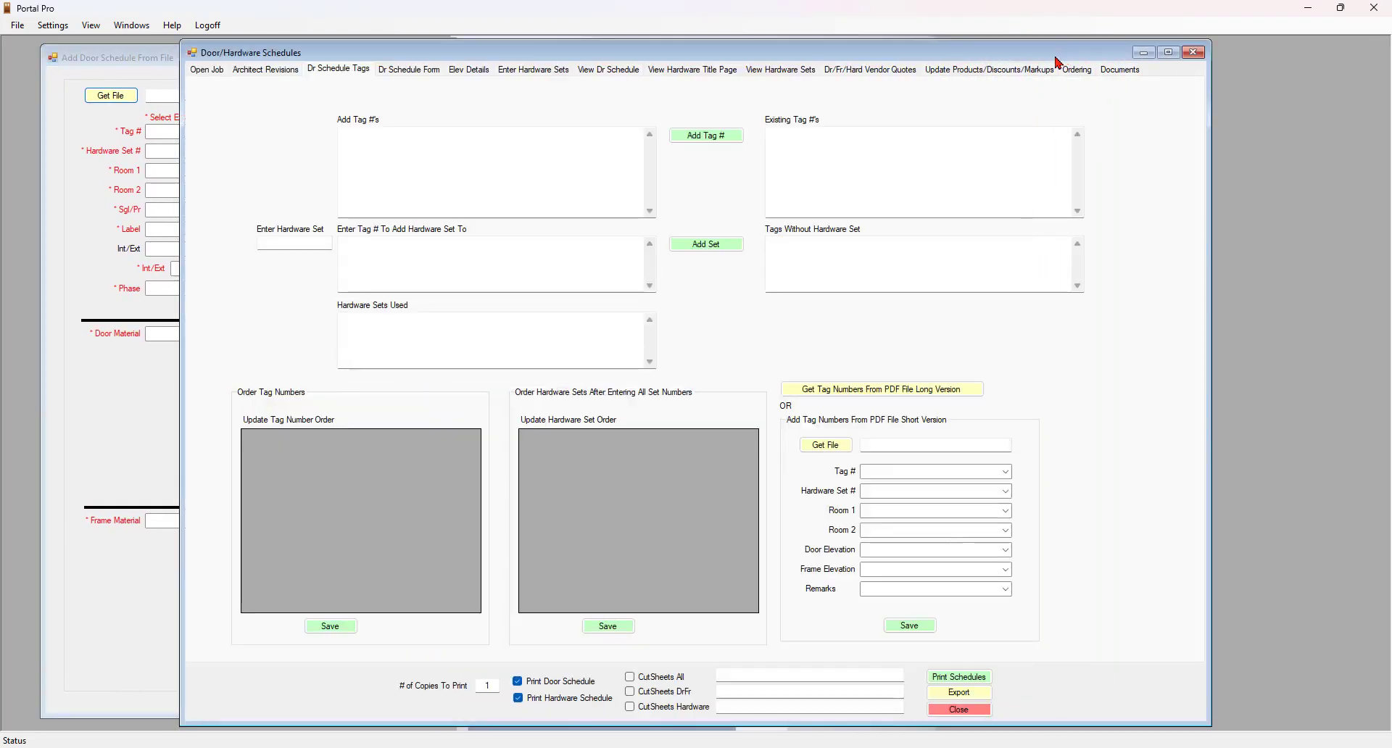
left_click(419, 73)
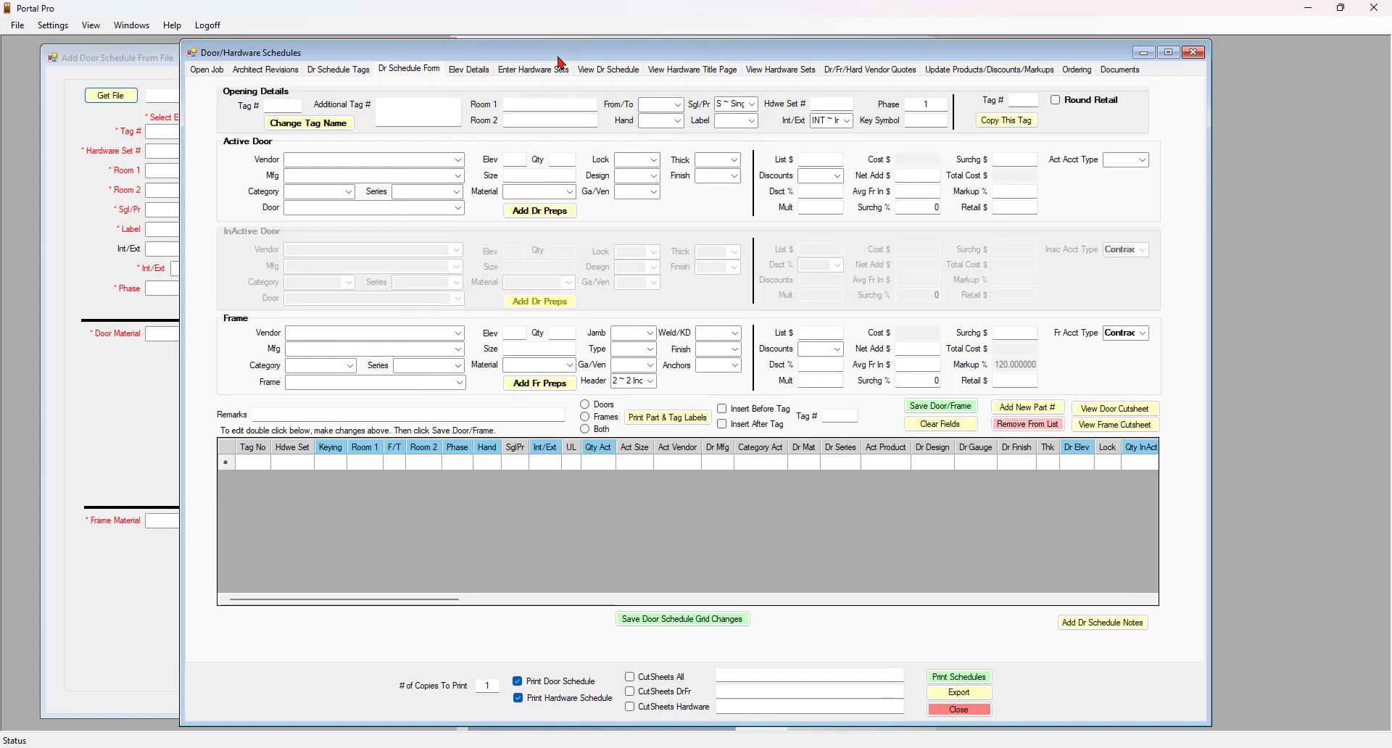
left_click_drag(562, 62, 1117, 74)
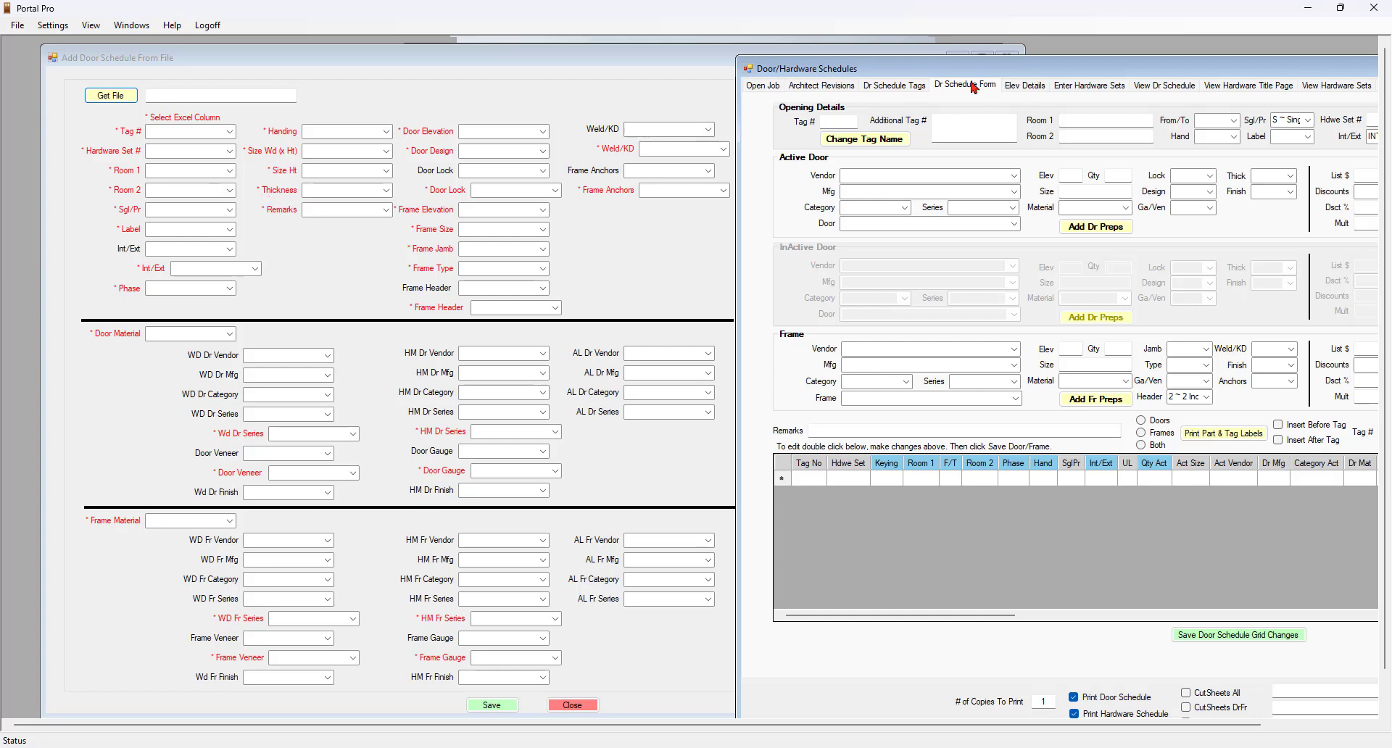
left_click_drag(1015, 68, 554, 54)
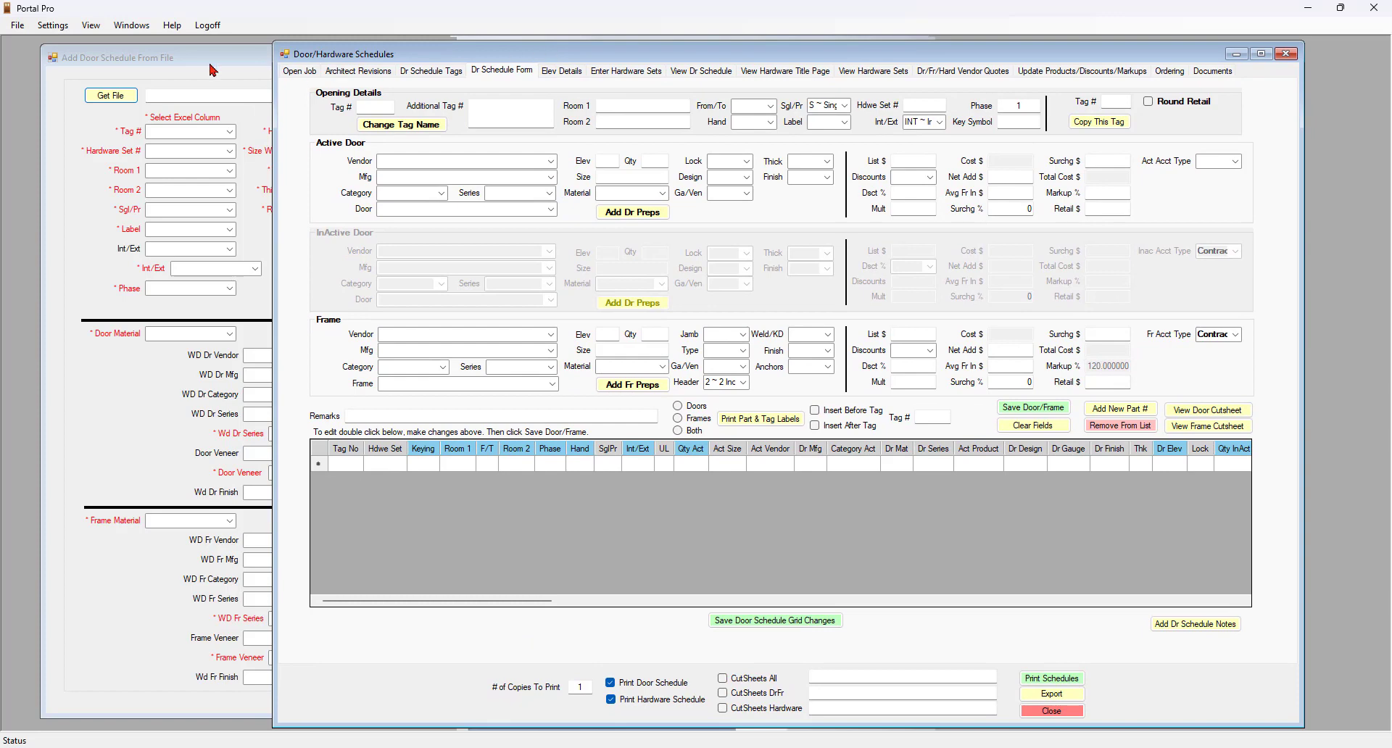
left_click_drag(213, 70, 435, 58)
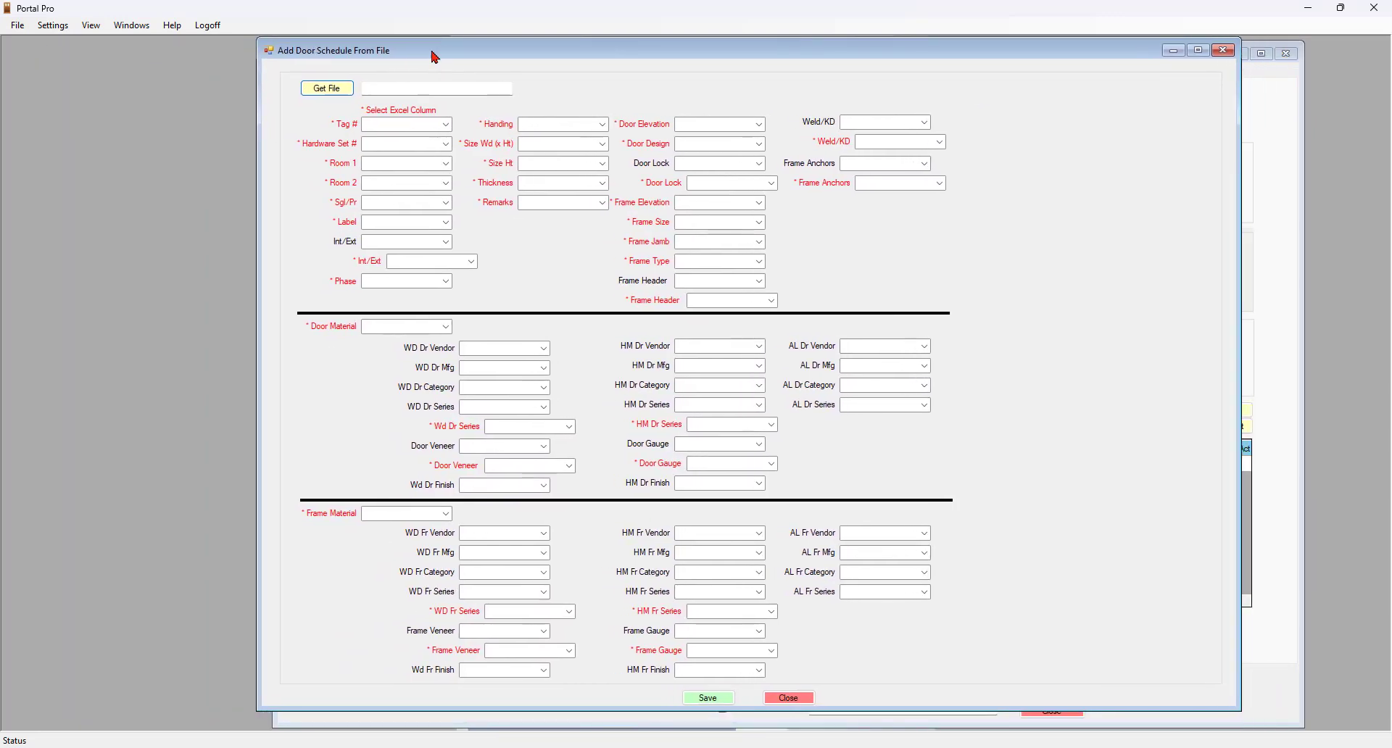
- Load CVG.xlsx from the job's Bid plans and documents folder into the Add Door Schedule From File form
left_click(333, 95)
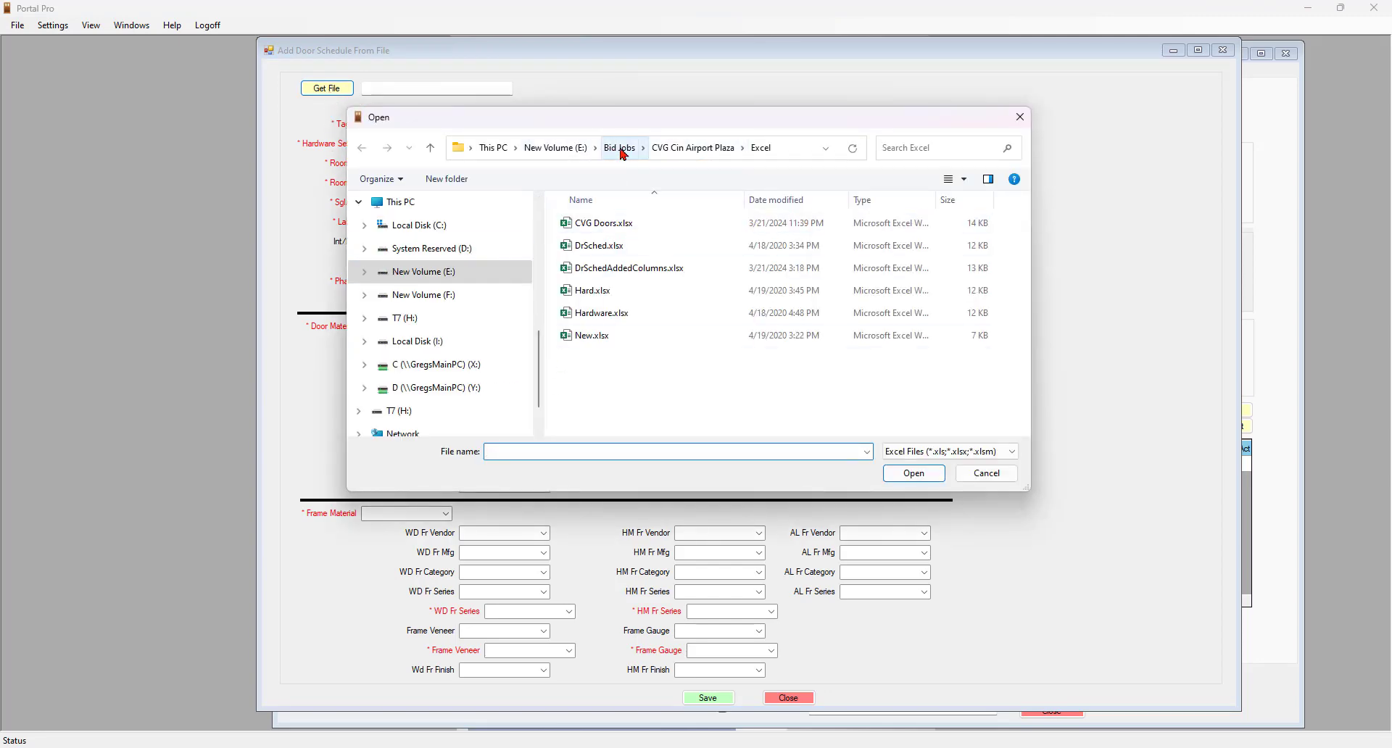
left_click(663, 150)
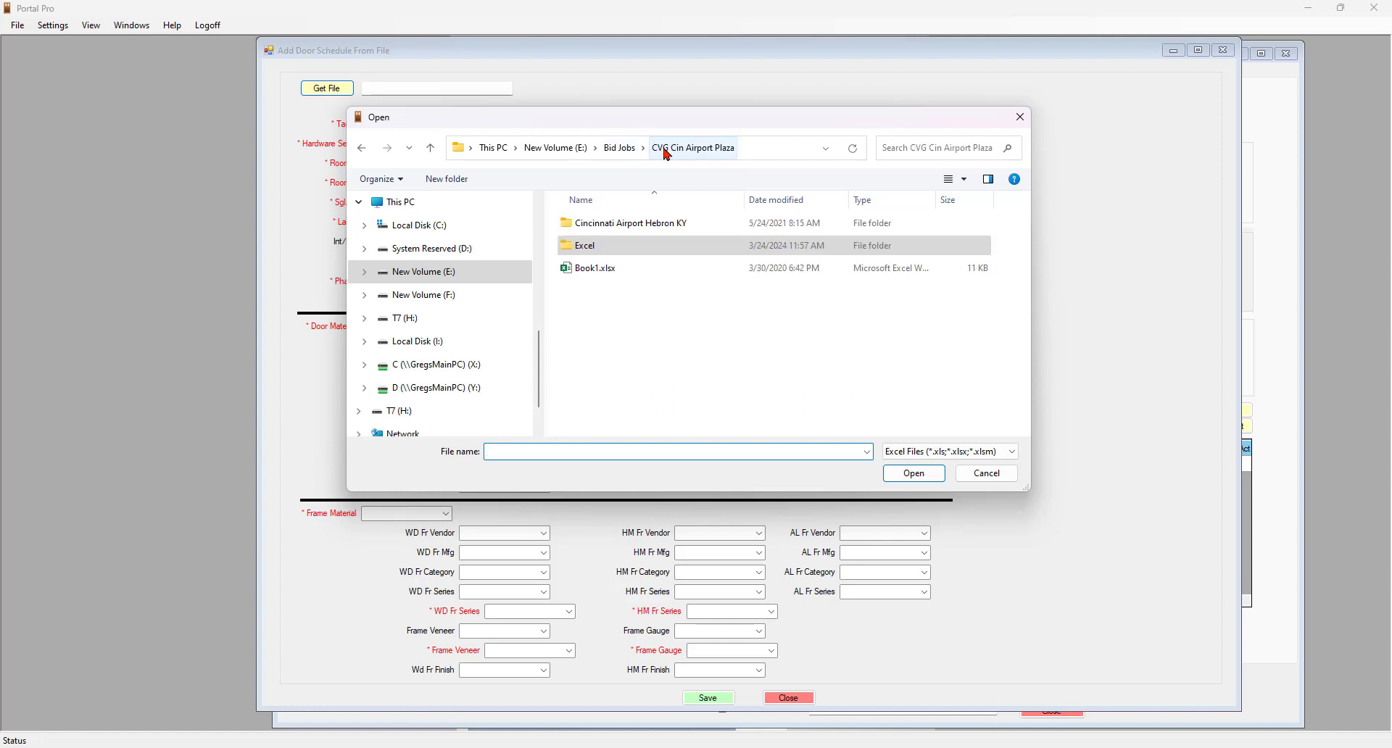
double_click(611, 227)
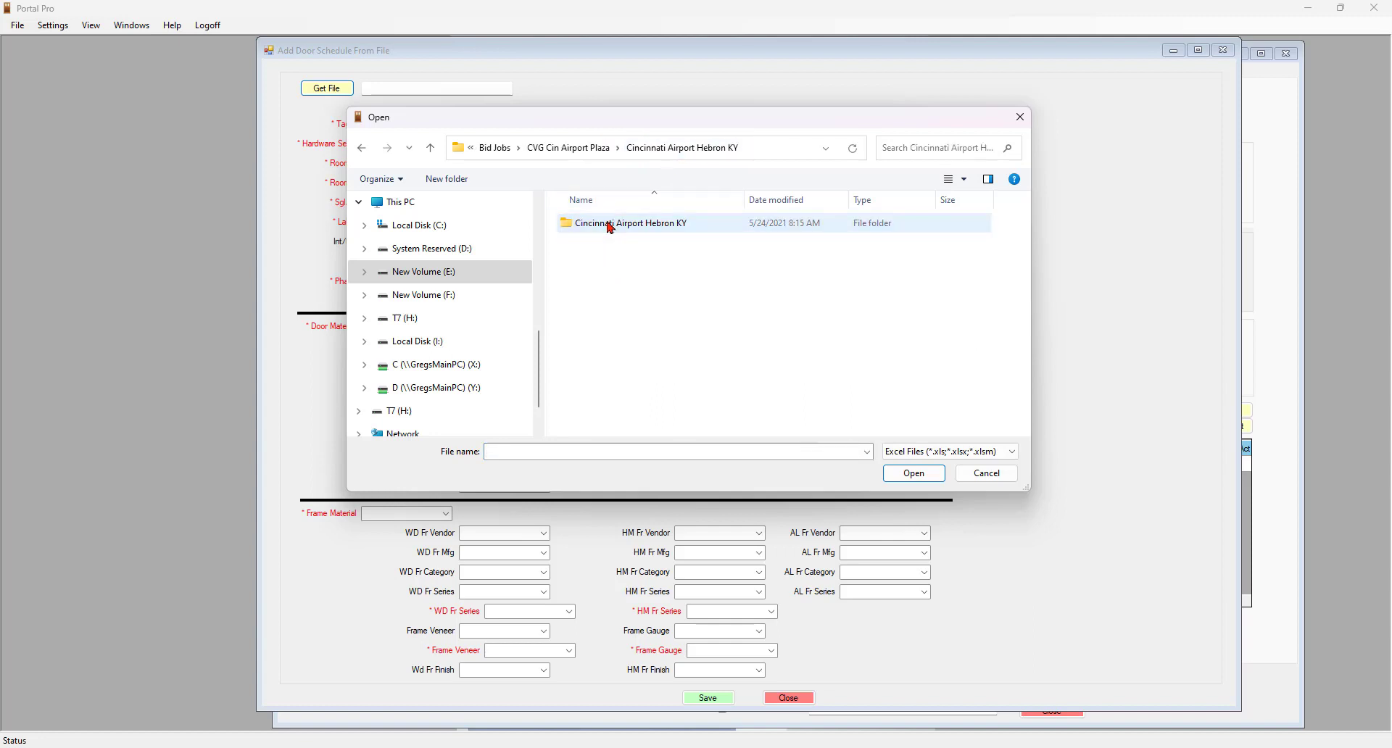
double_click(620, 226)
double_click(622, 230)
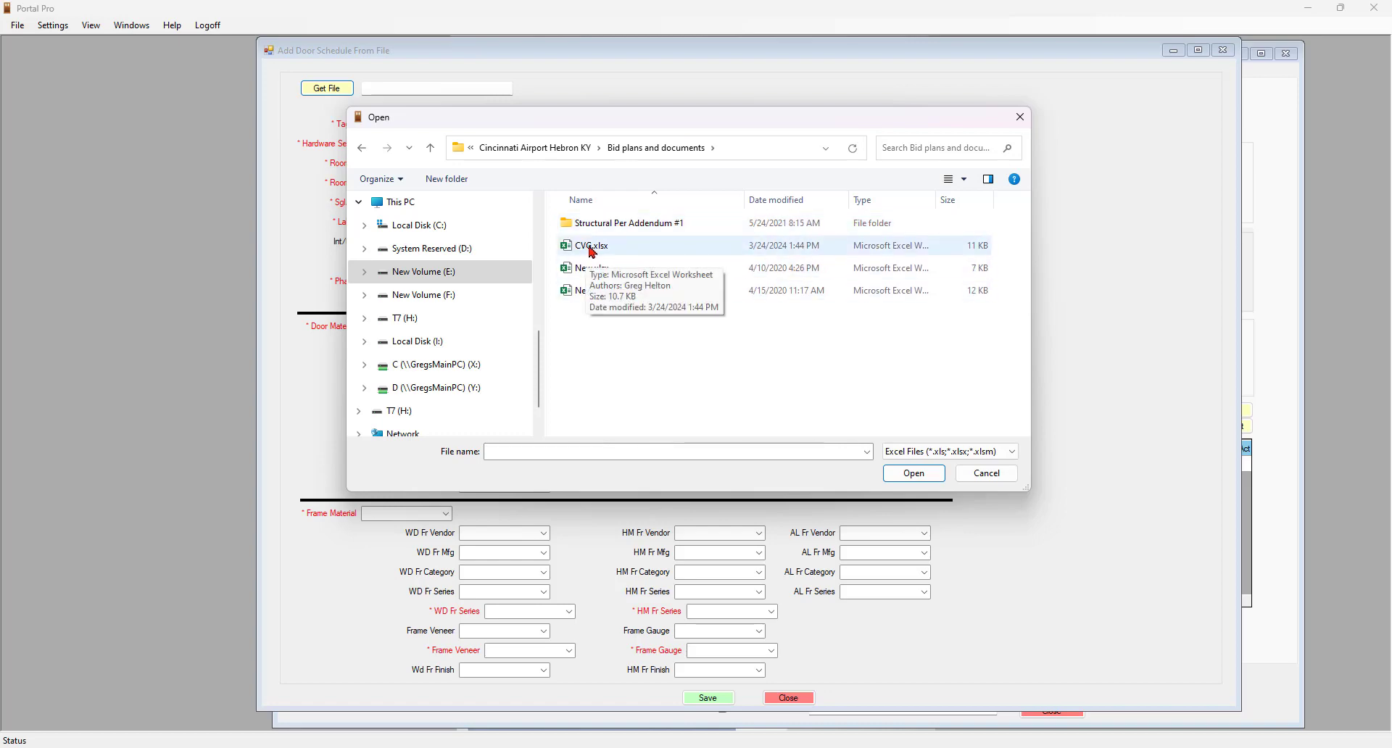
double_click(593, 250)
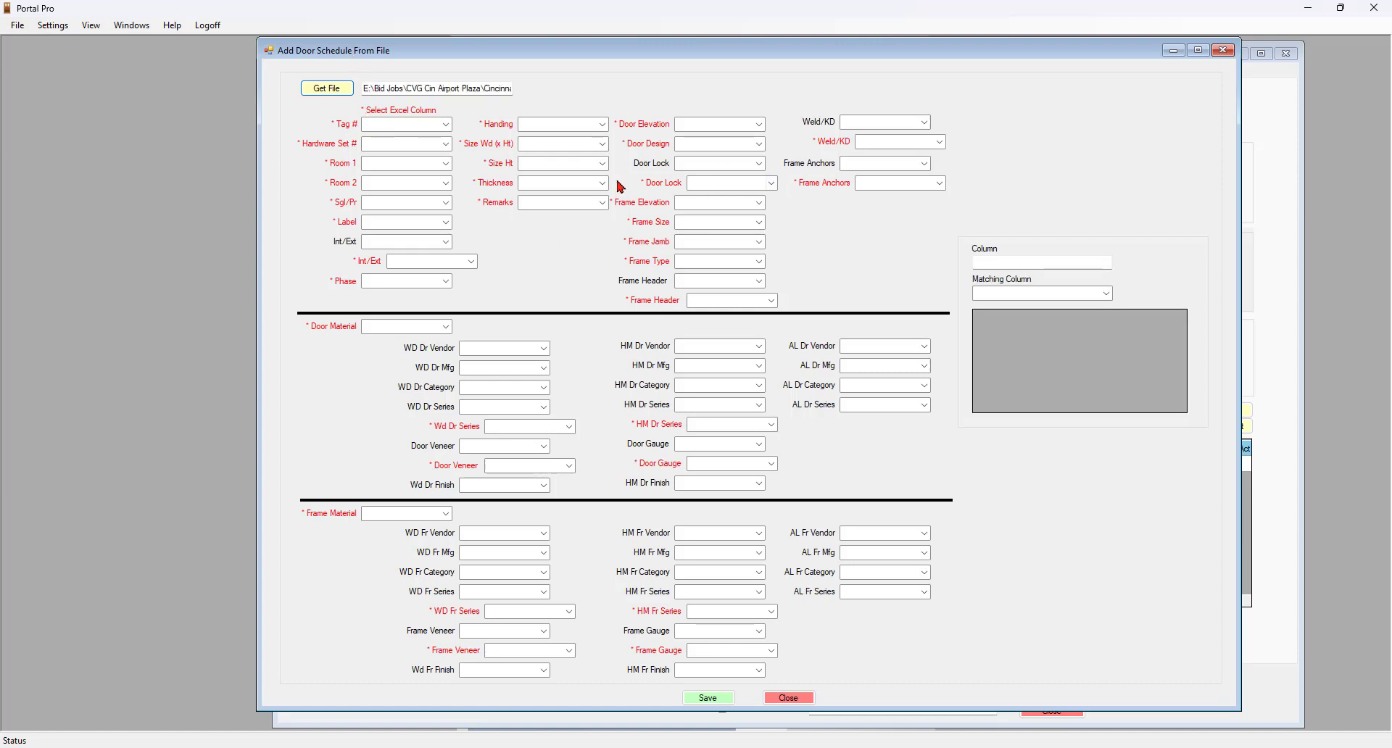
- Review the Excel columns offered for Tag # and the preset choices offered for Int/Ext, leaving both fields blank
left_click(446, 125)
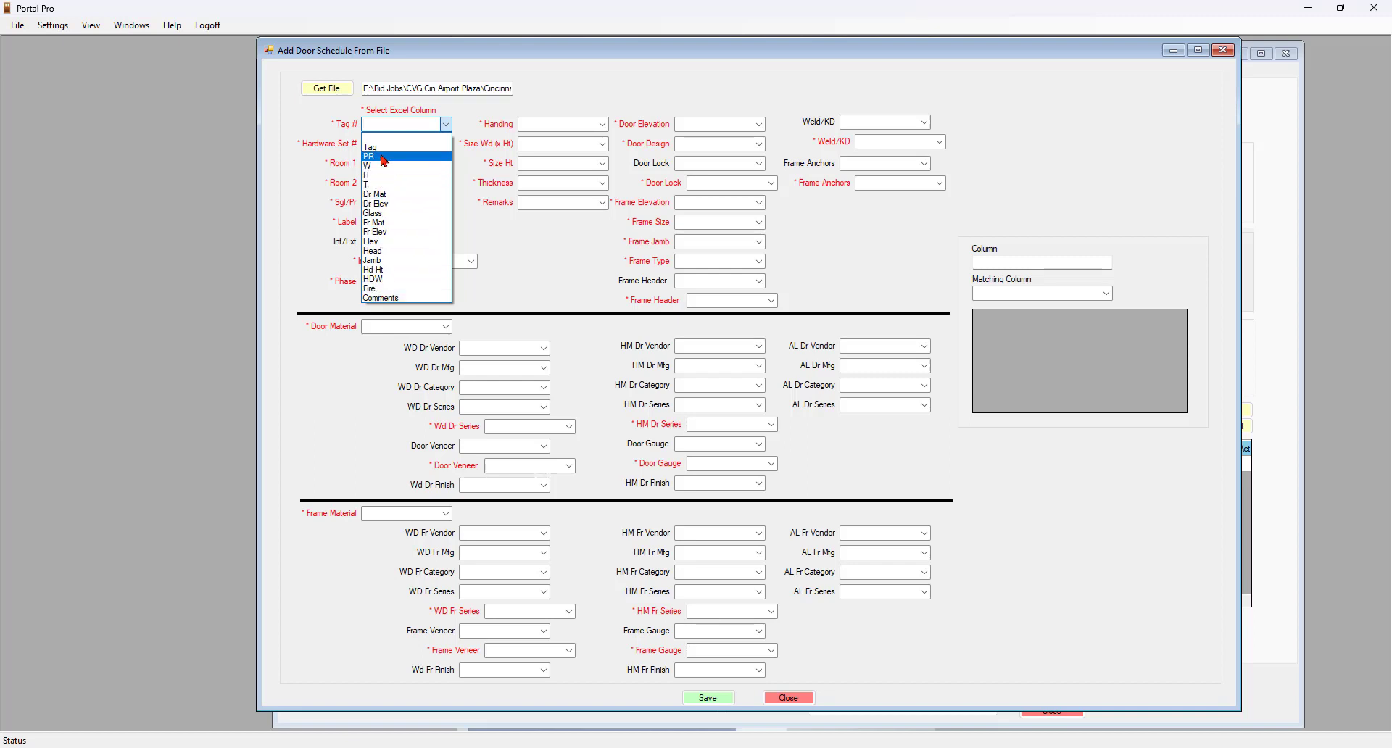
left_click(449, 126)
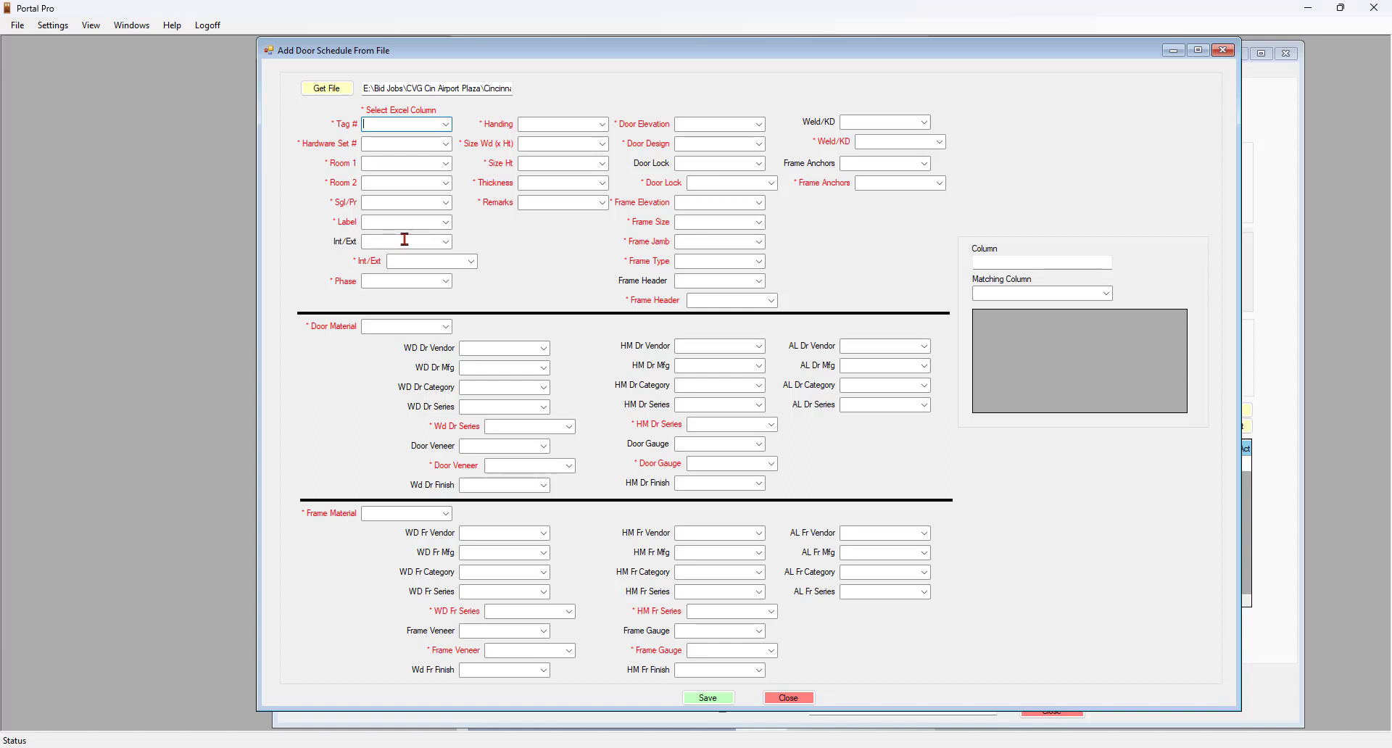
left_click(446, 241)
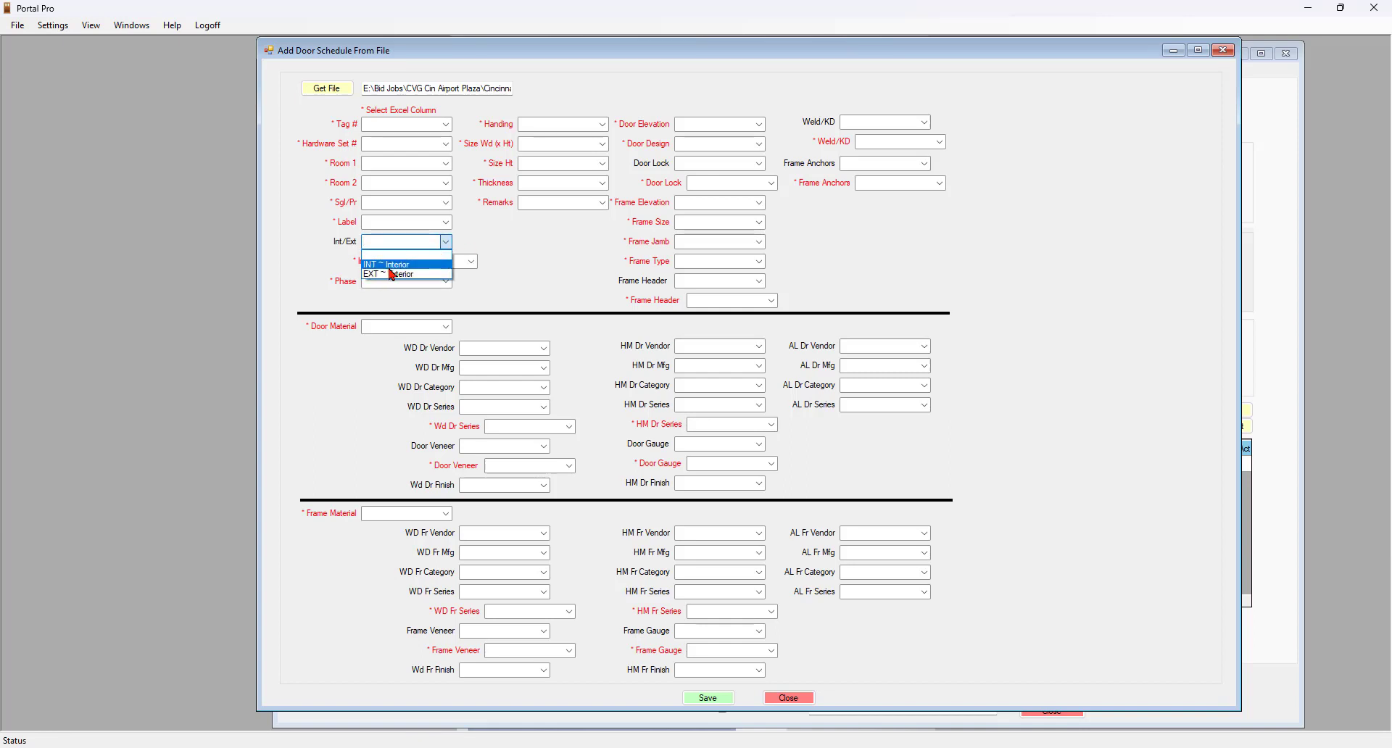
left_click(492, 238)
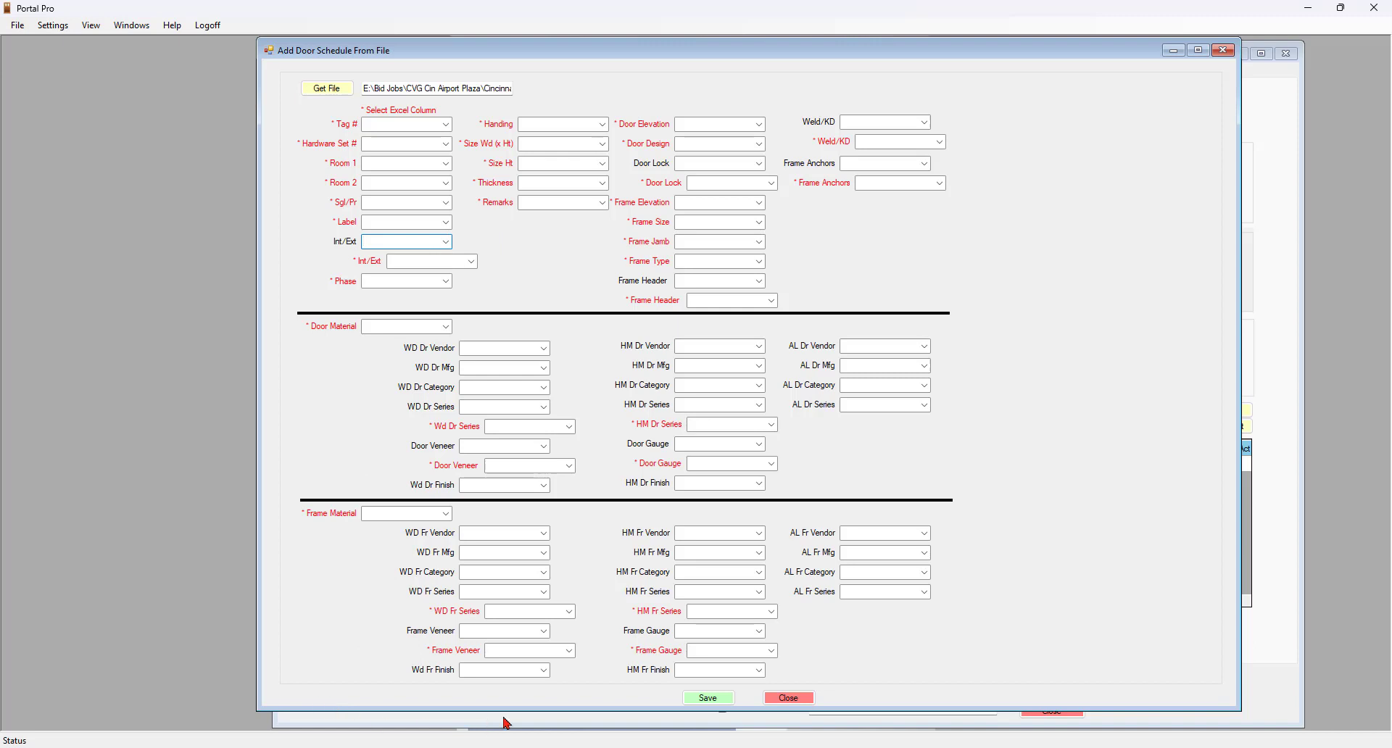
- Review the Int/Ext and frame Jamb choices on the Dr Schedule Form without selecting any
left_click_drag(837, 58, 765, 66)
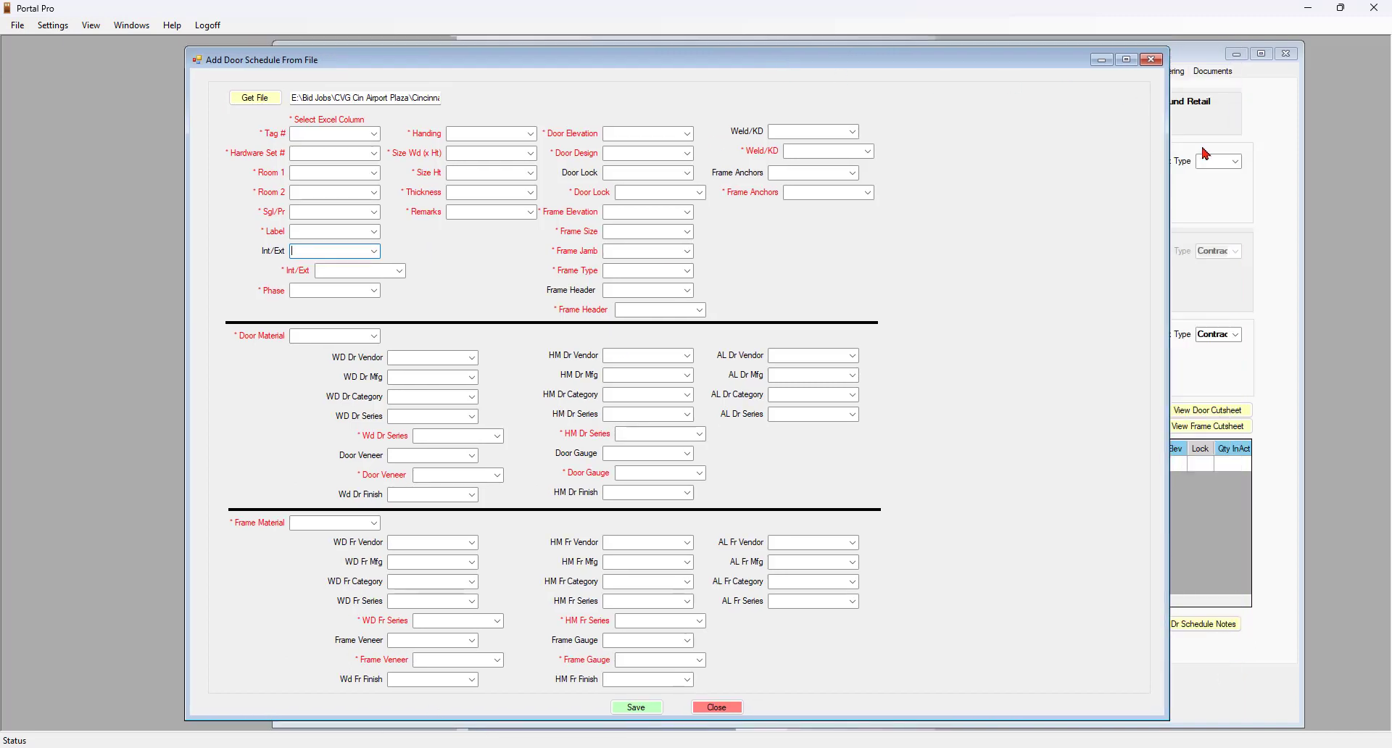
left_click(1296, 153)
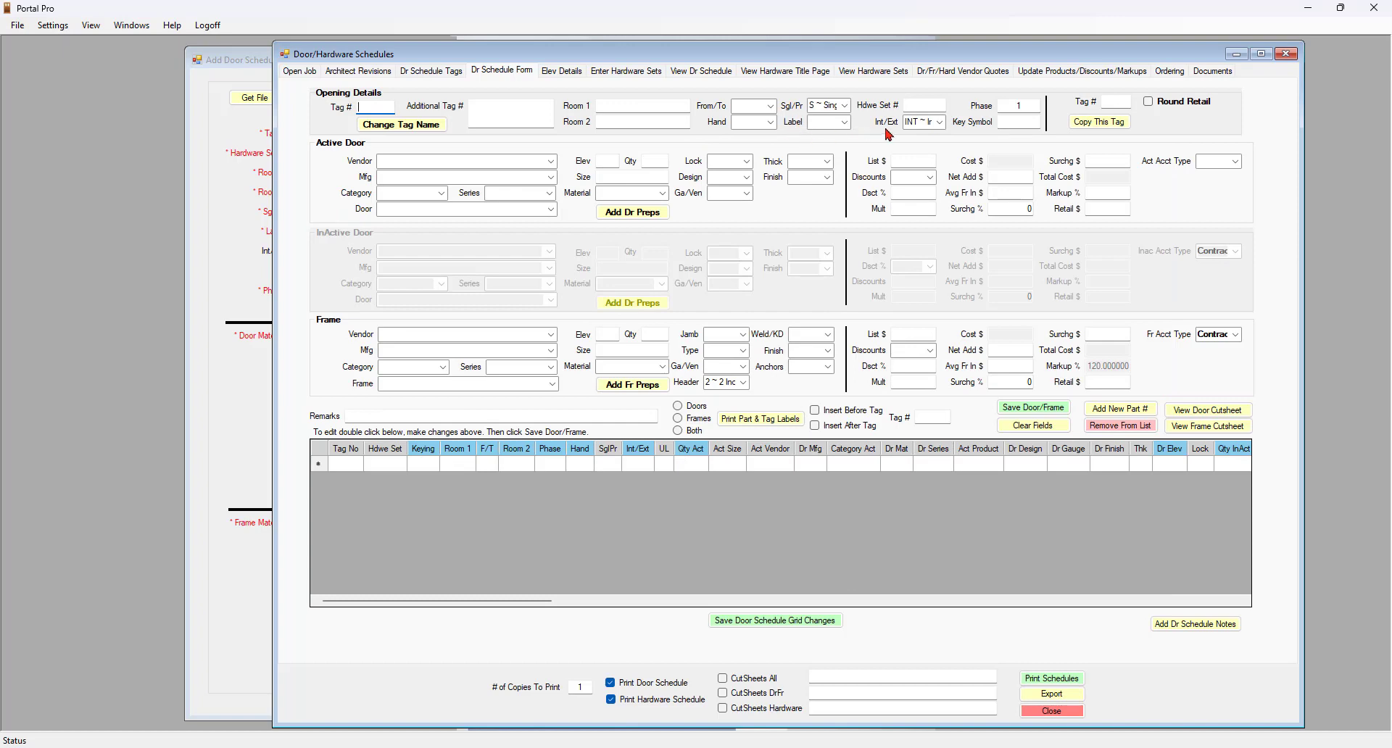
left_click(939, 122)
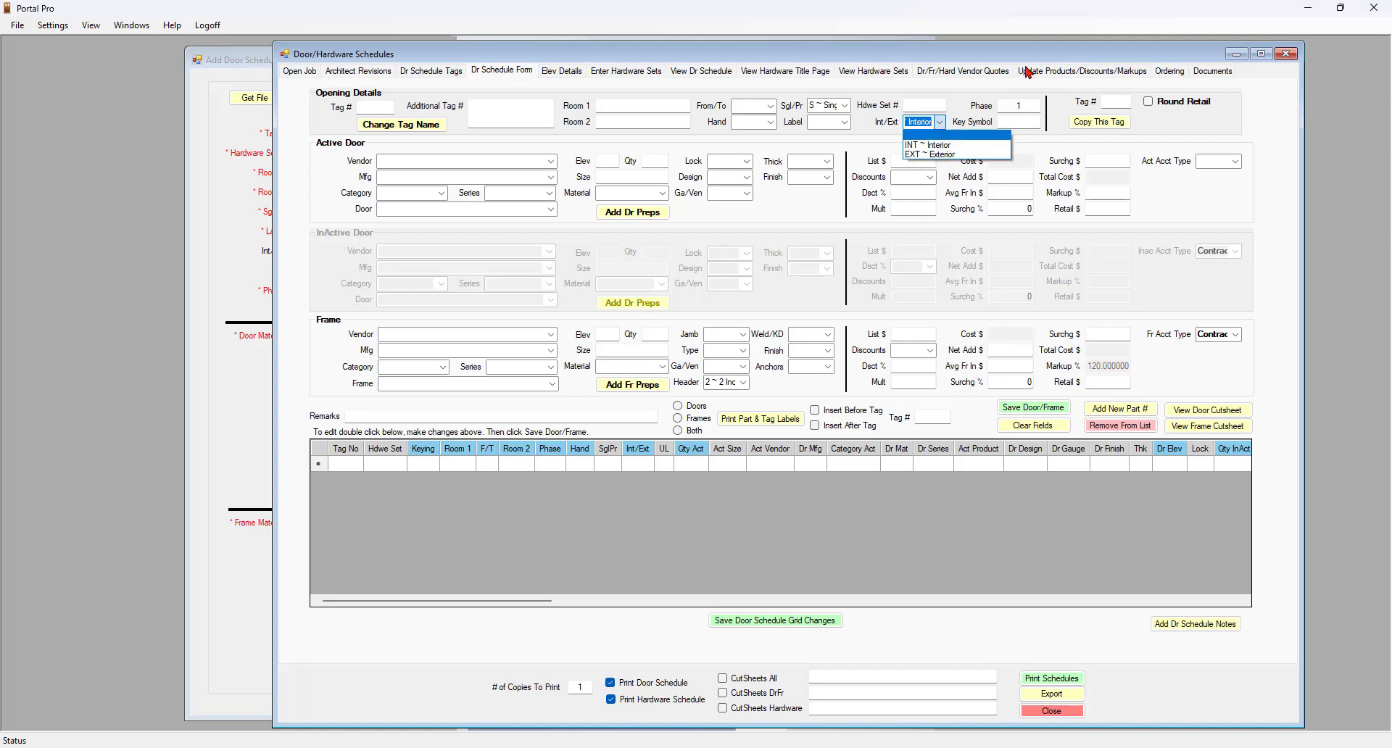
left_click(244, 60)
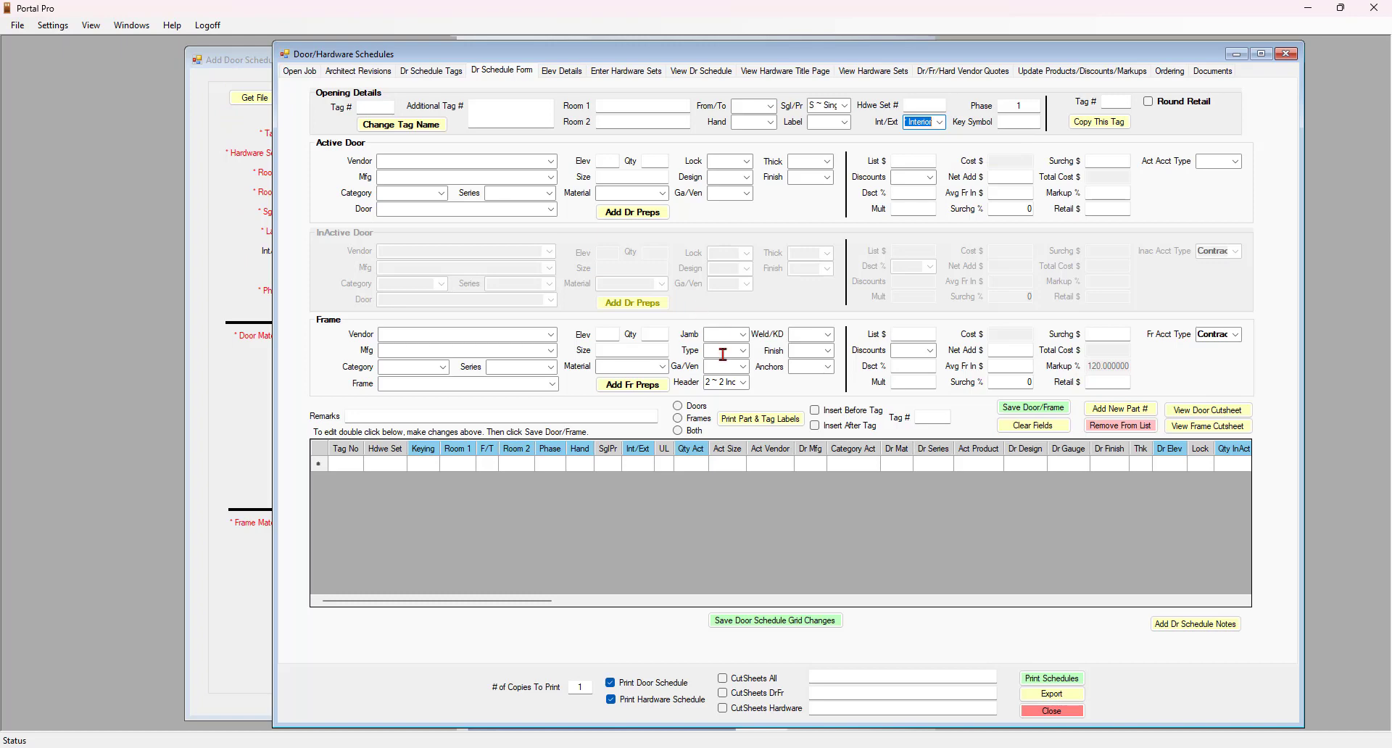
left_click(744, 335)
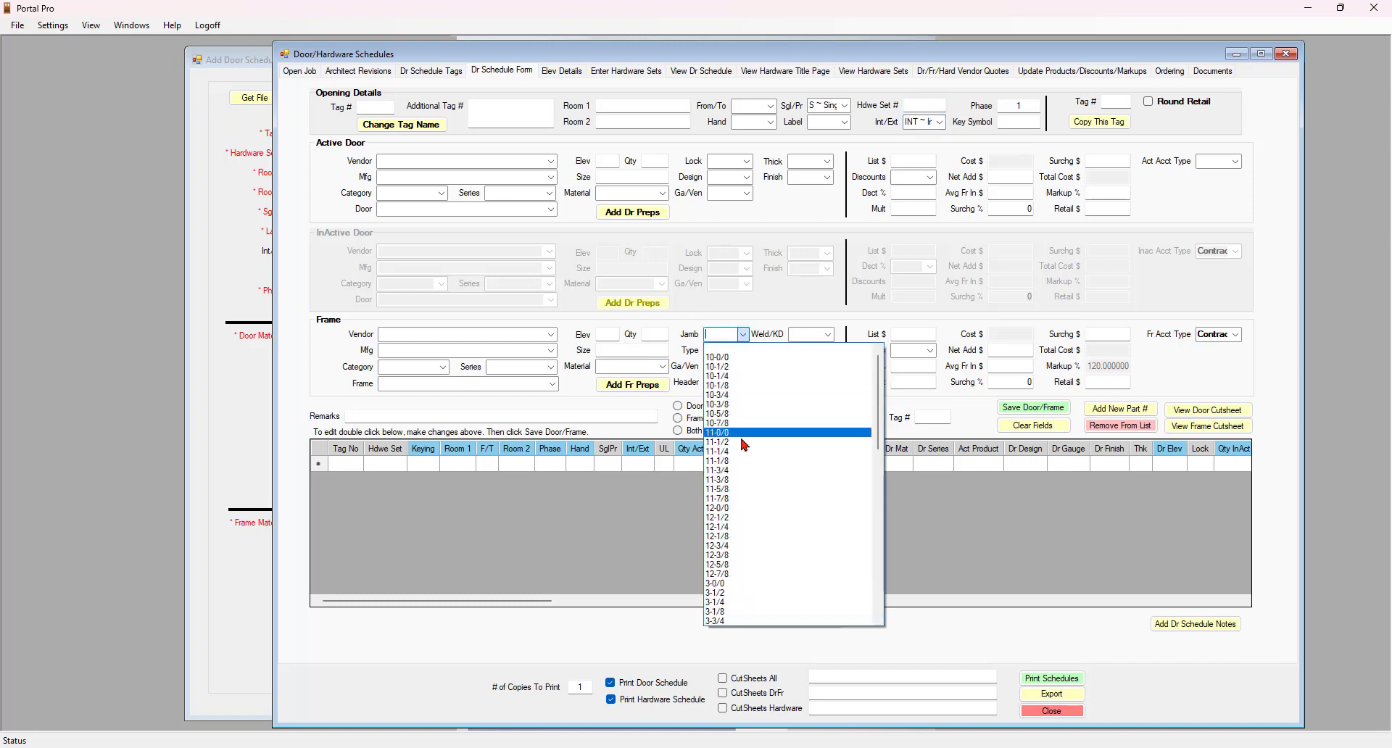
left_click(745, 342)
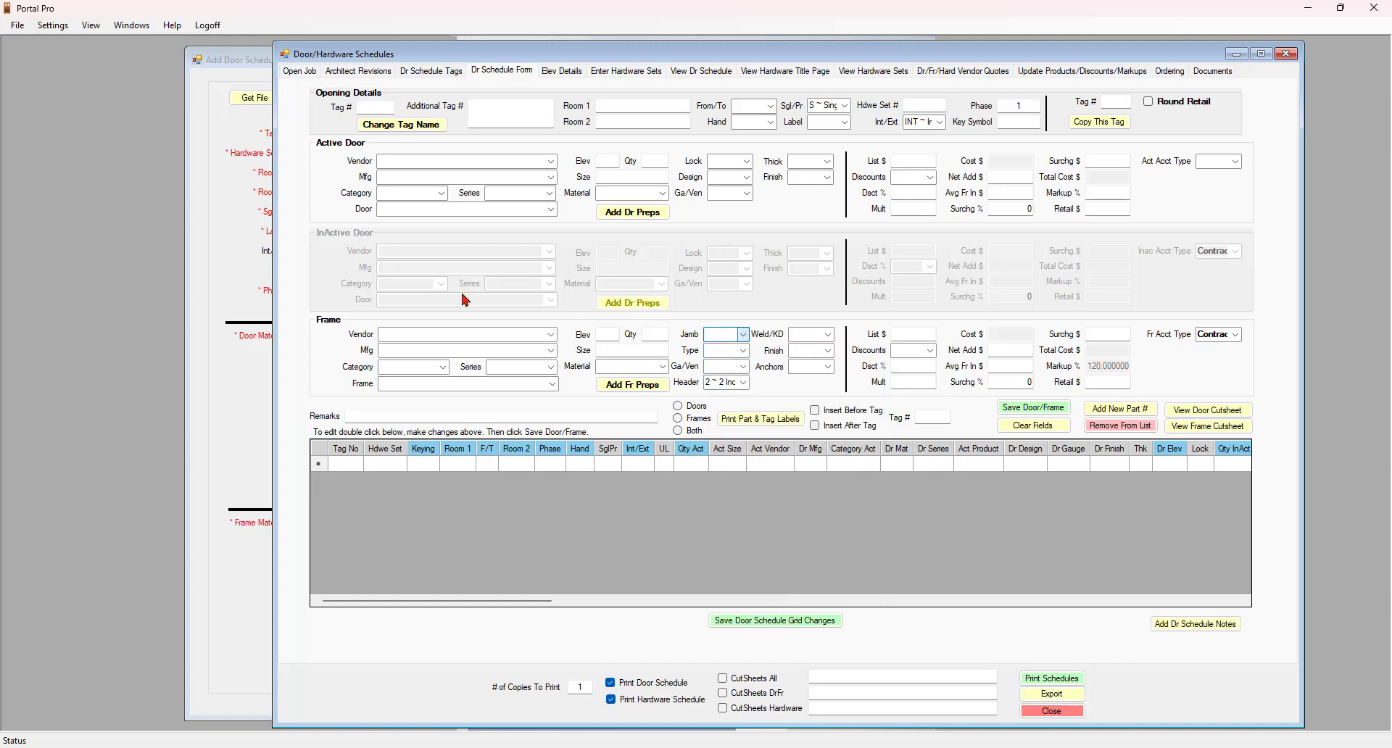
- Return to the Add Door Schedule From File form, reposition it and review the Excel columns available for Tag #
left_click(227, 232)
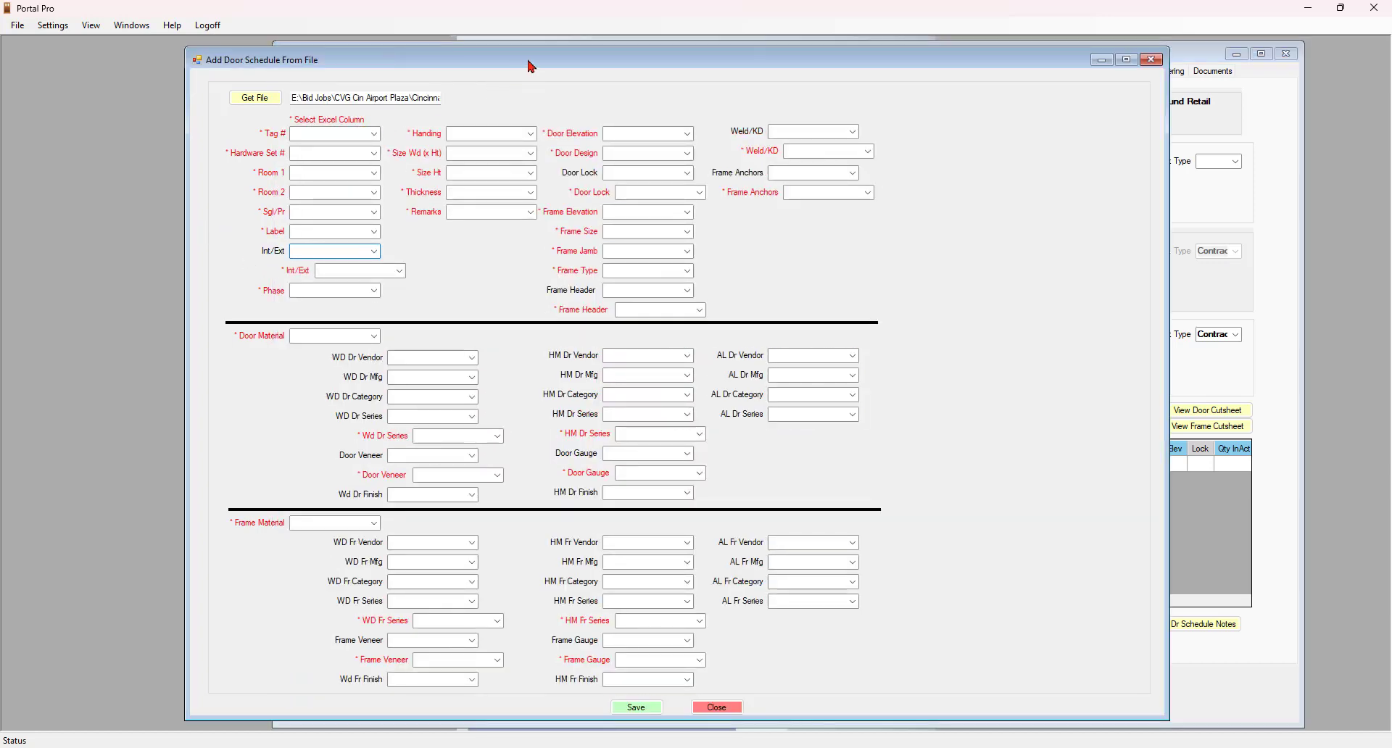
left_click_drag(528, 61, 607, 51)
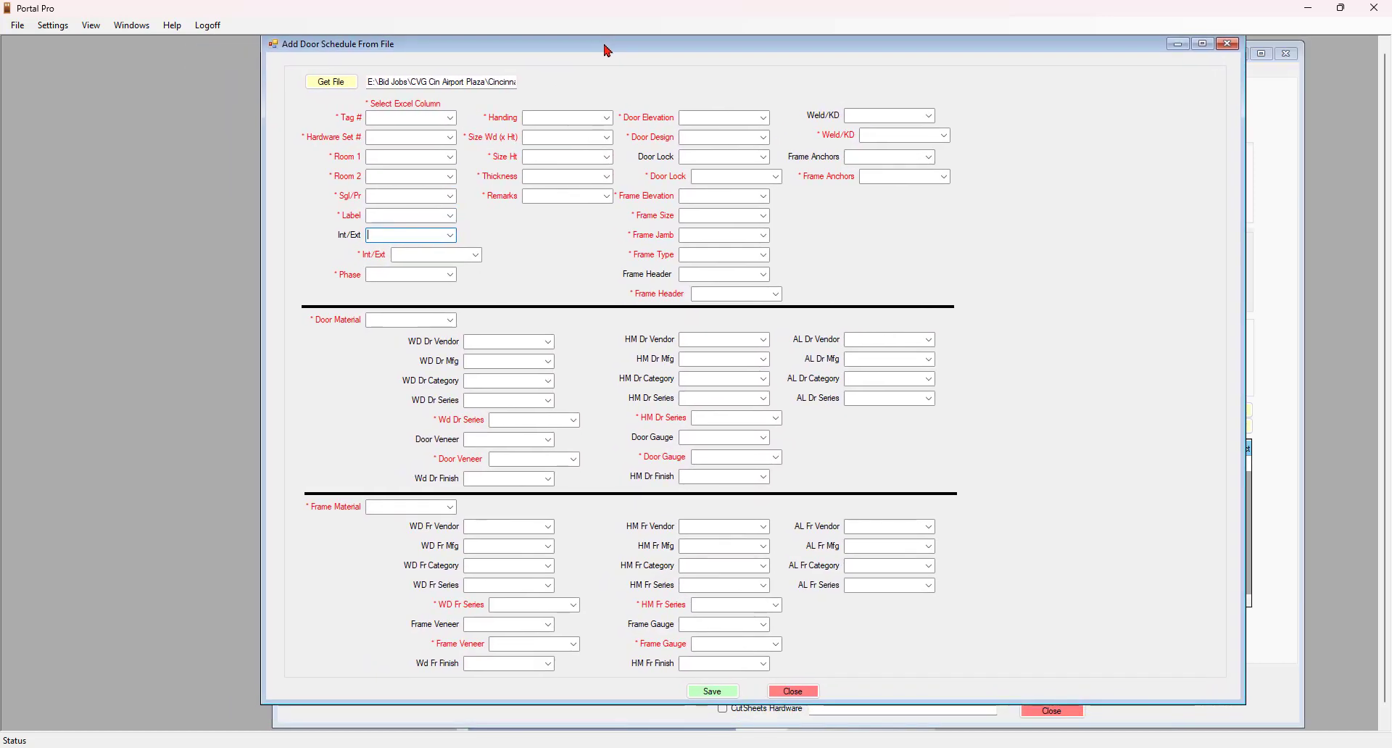
left_click(452, 119)
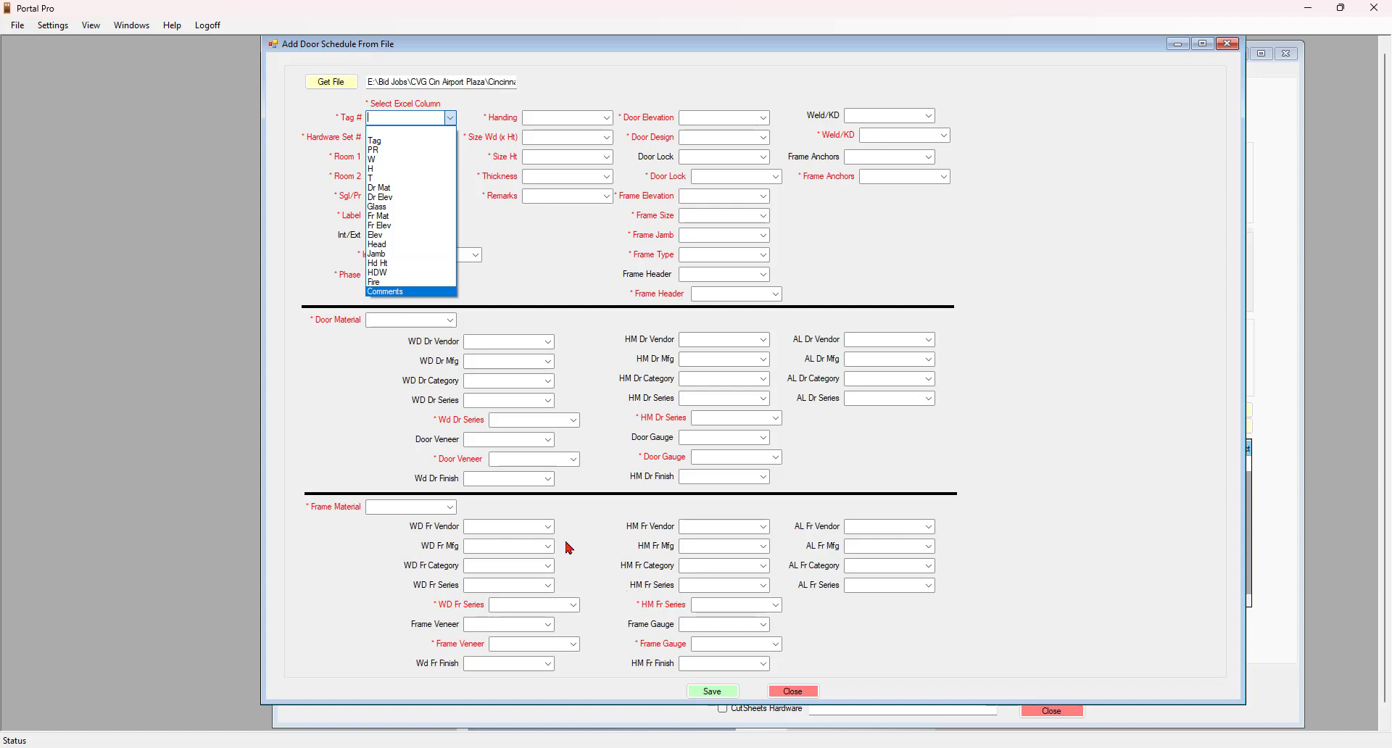
left_click(451, 124)
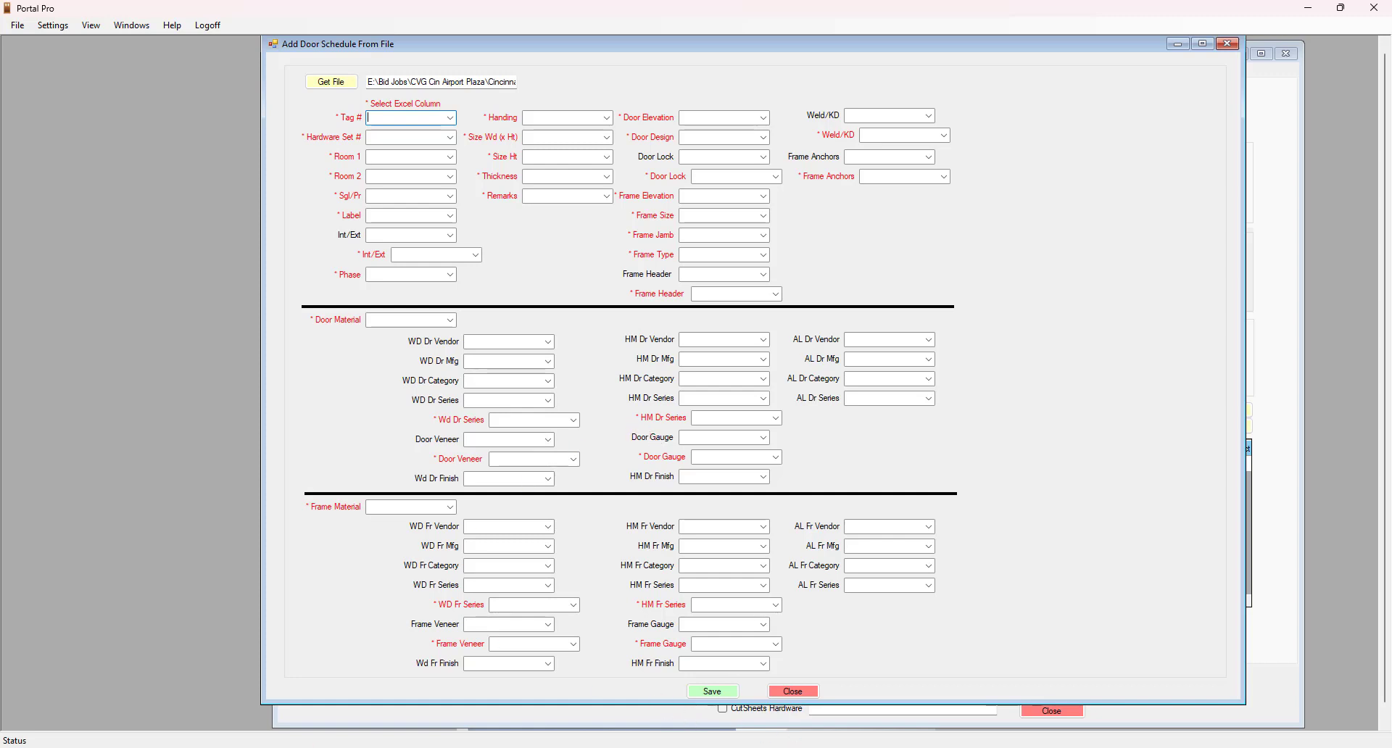
- Reopen CVG.xlsx in Excel over the import form, then reposition and enlarge its window to show all the door rows
right_click(214, 747)
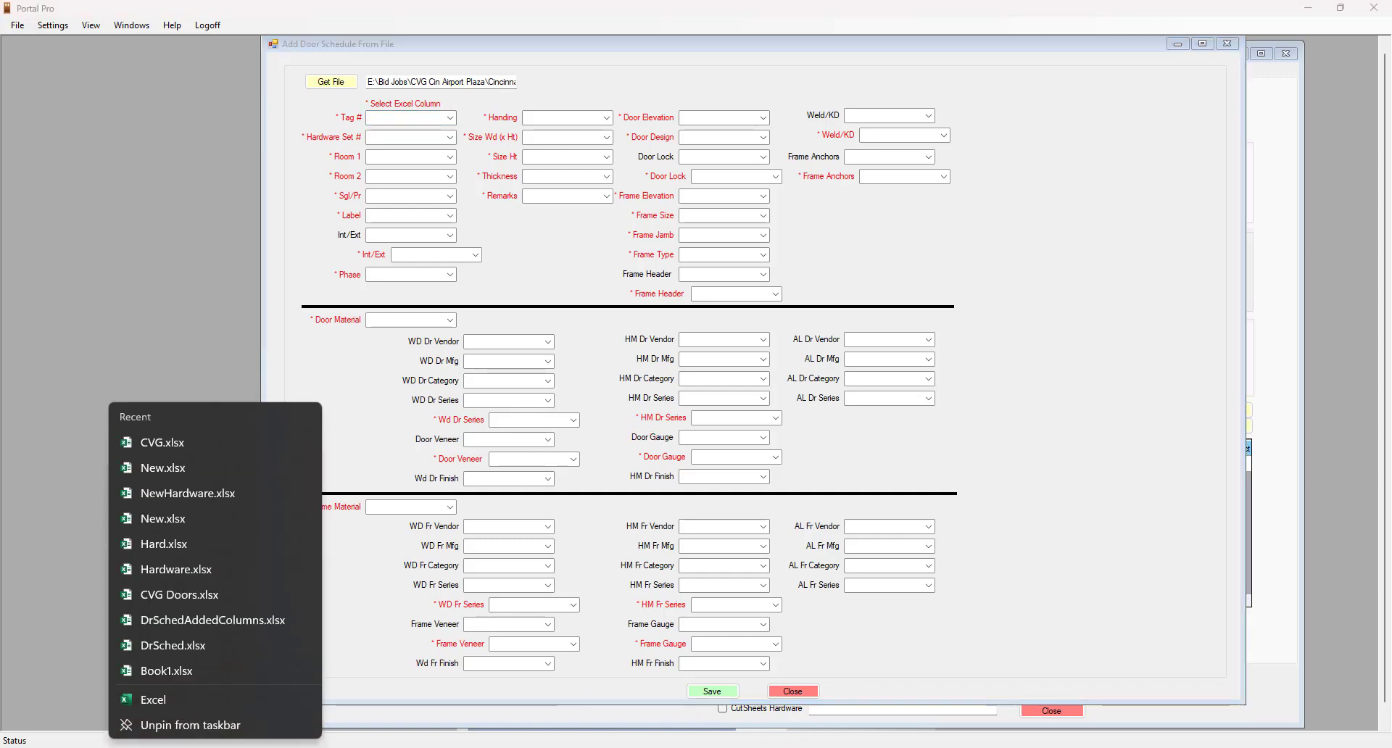
left_click(163, 444)
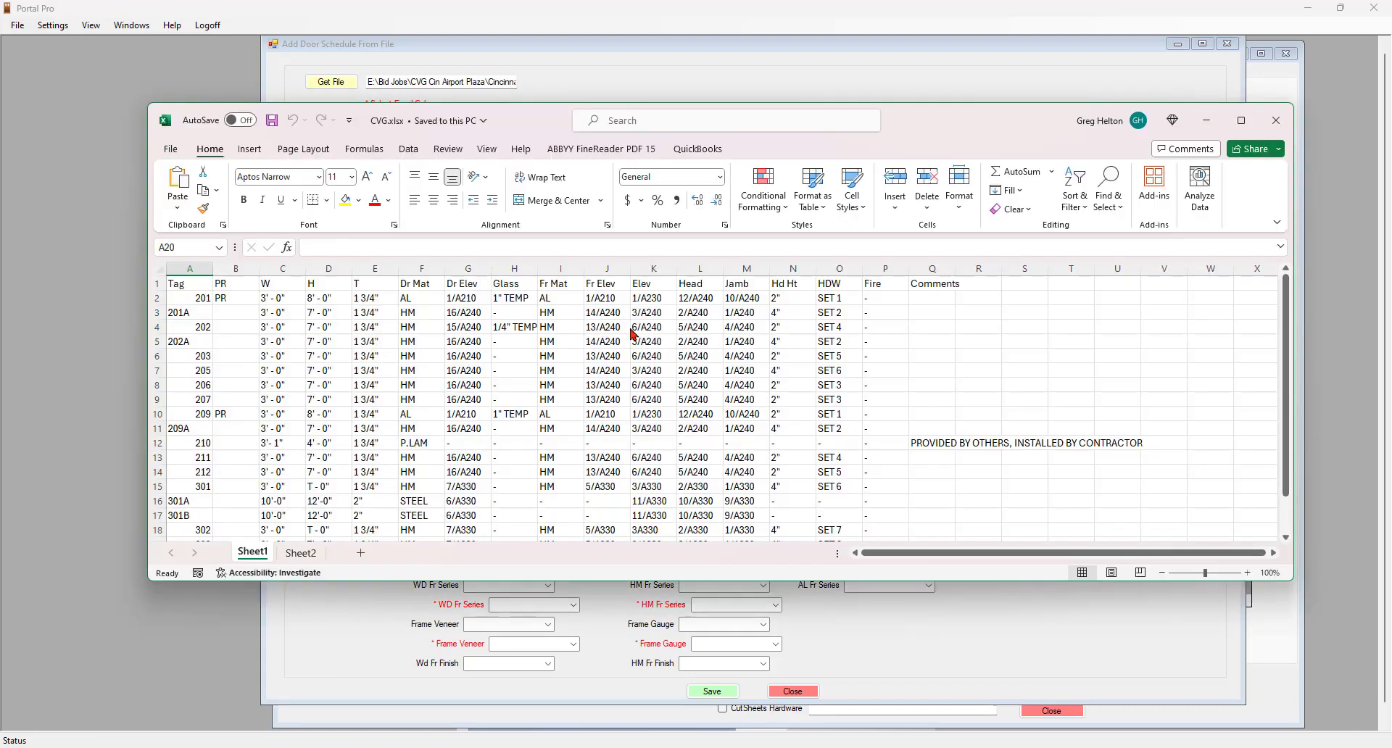
left_click_drag(907, 124, 826, 325)
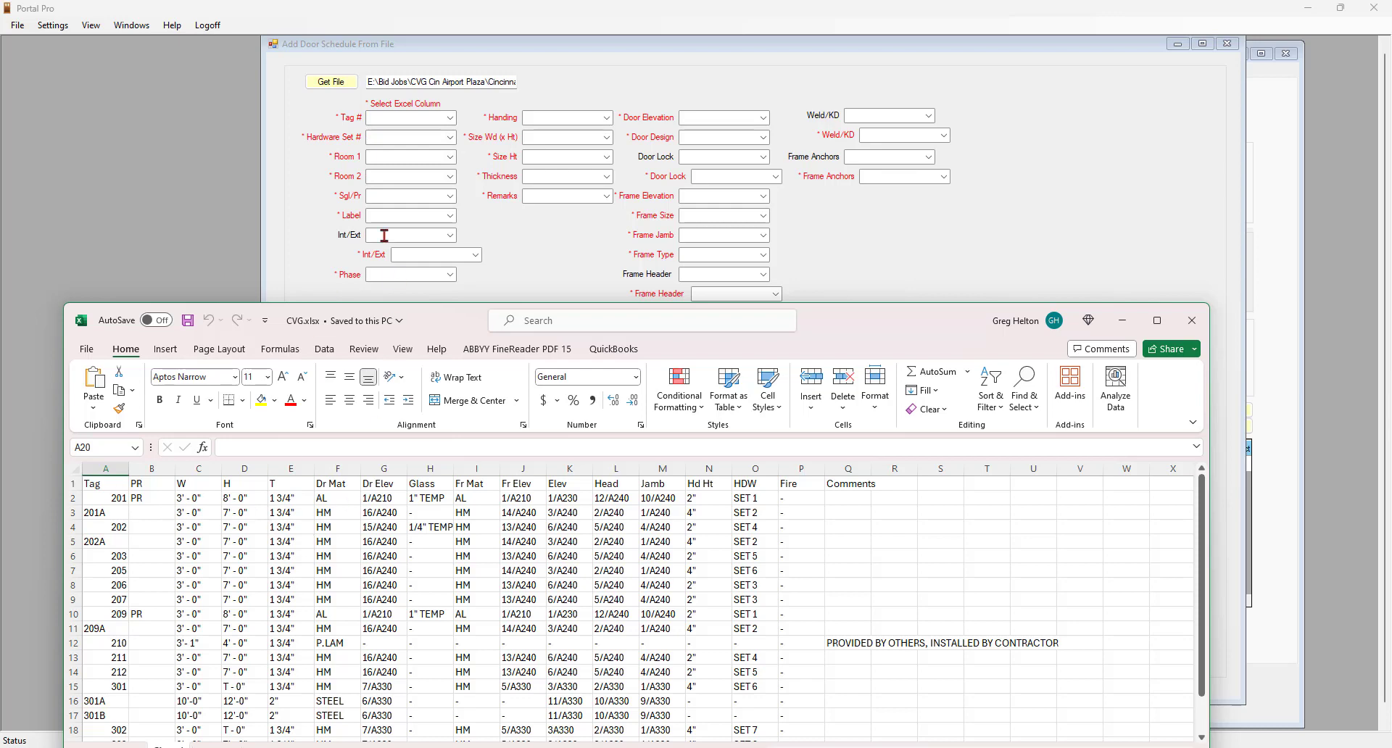
left_click(896, 487)
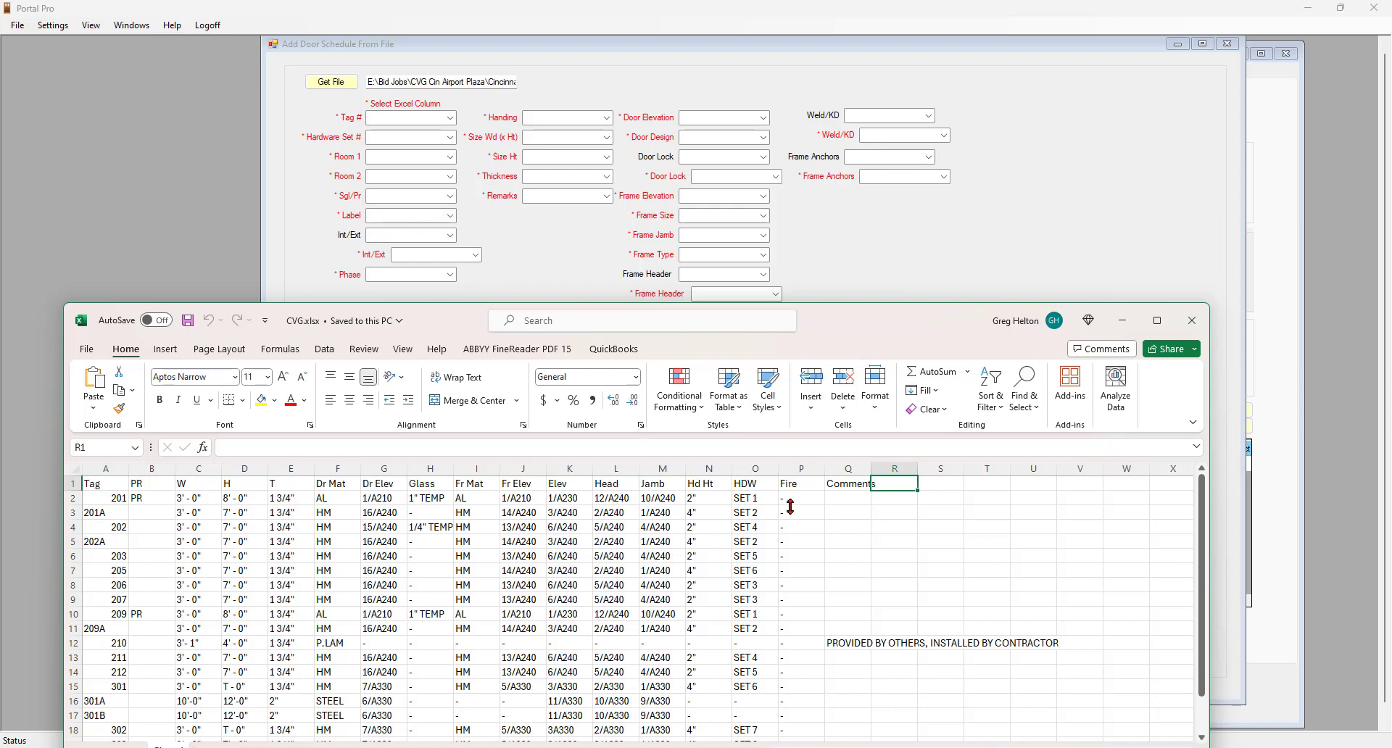
left_click_drag(854, 317, 863, 174)
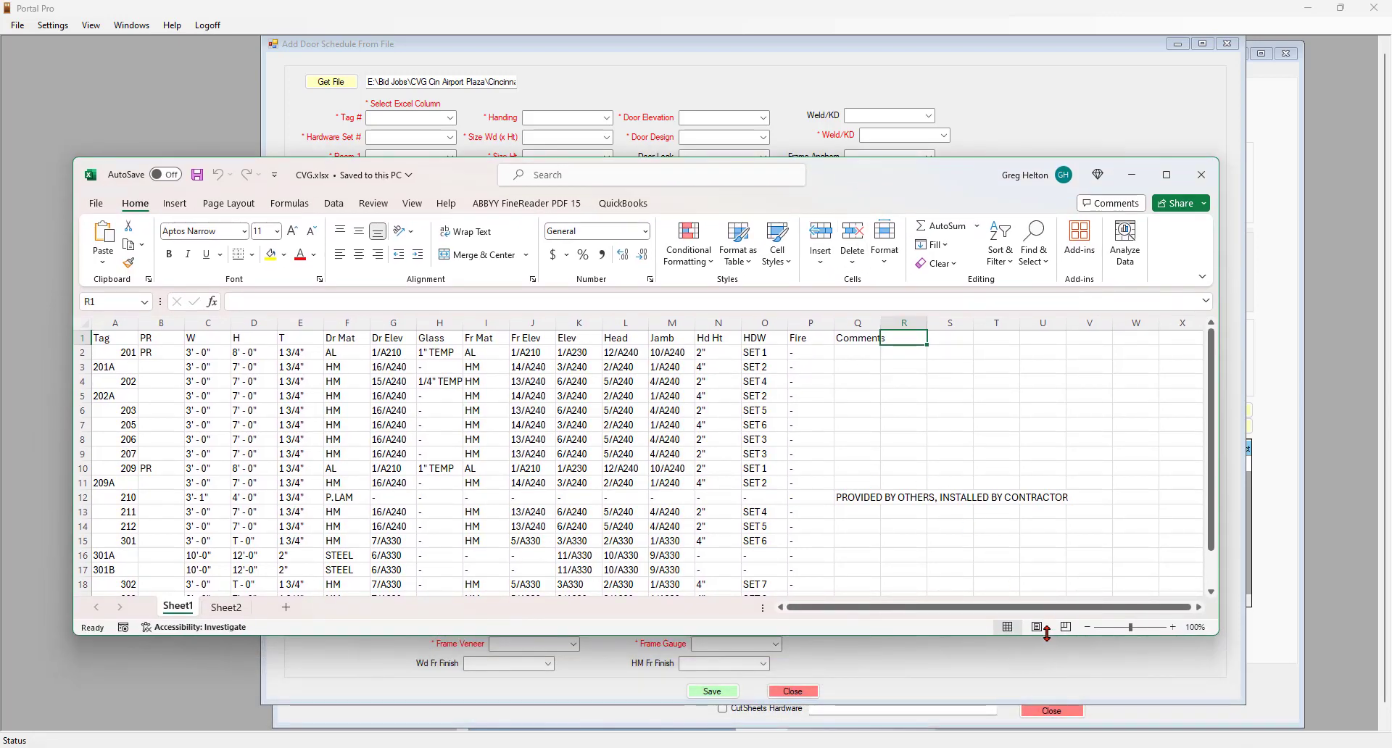
left_click_drag(1046, 636, 1041, 689)
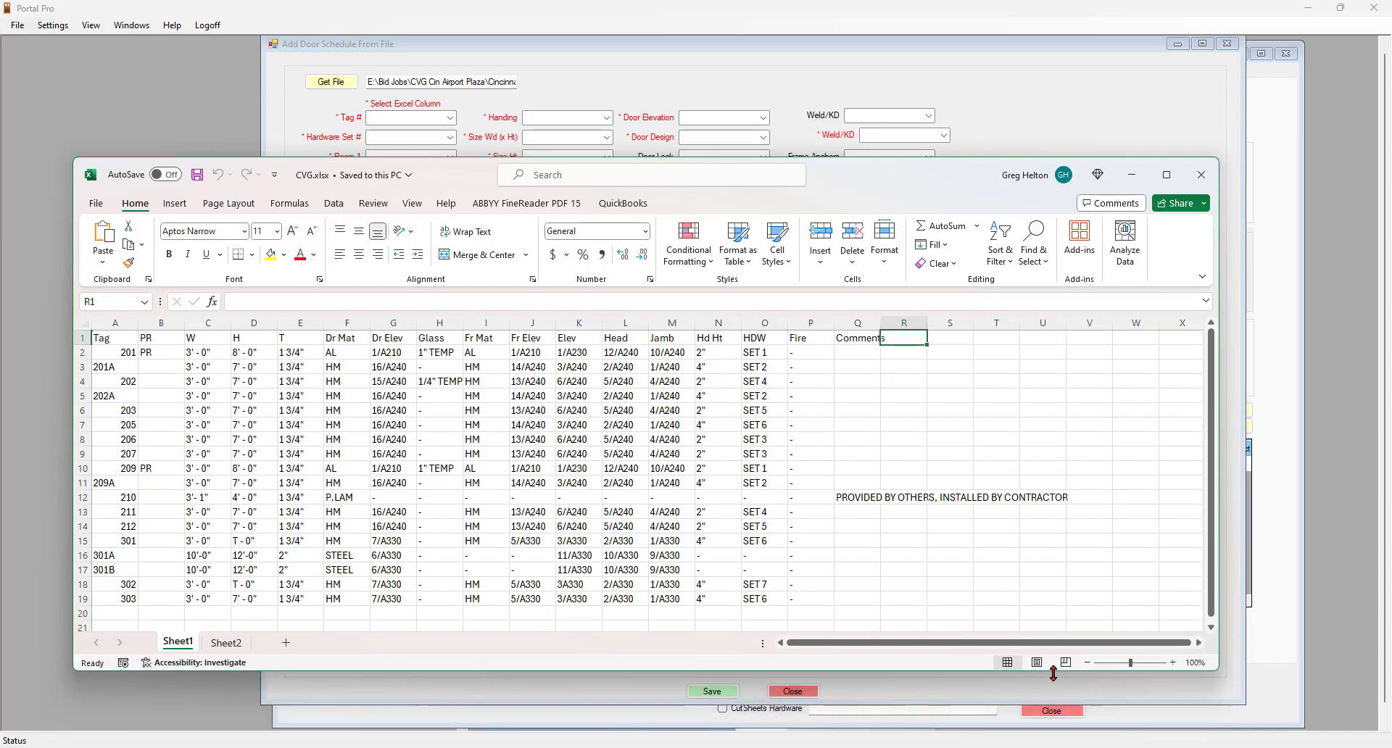
- In the Fire column, enter 1-1/2 HR for tag 201A in P3 and 90 MIN for tag 211 in P13
left_click(803, 371)
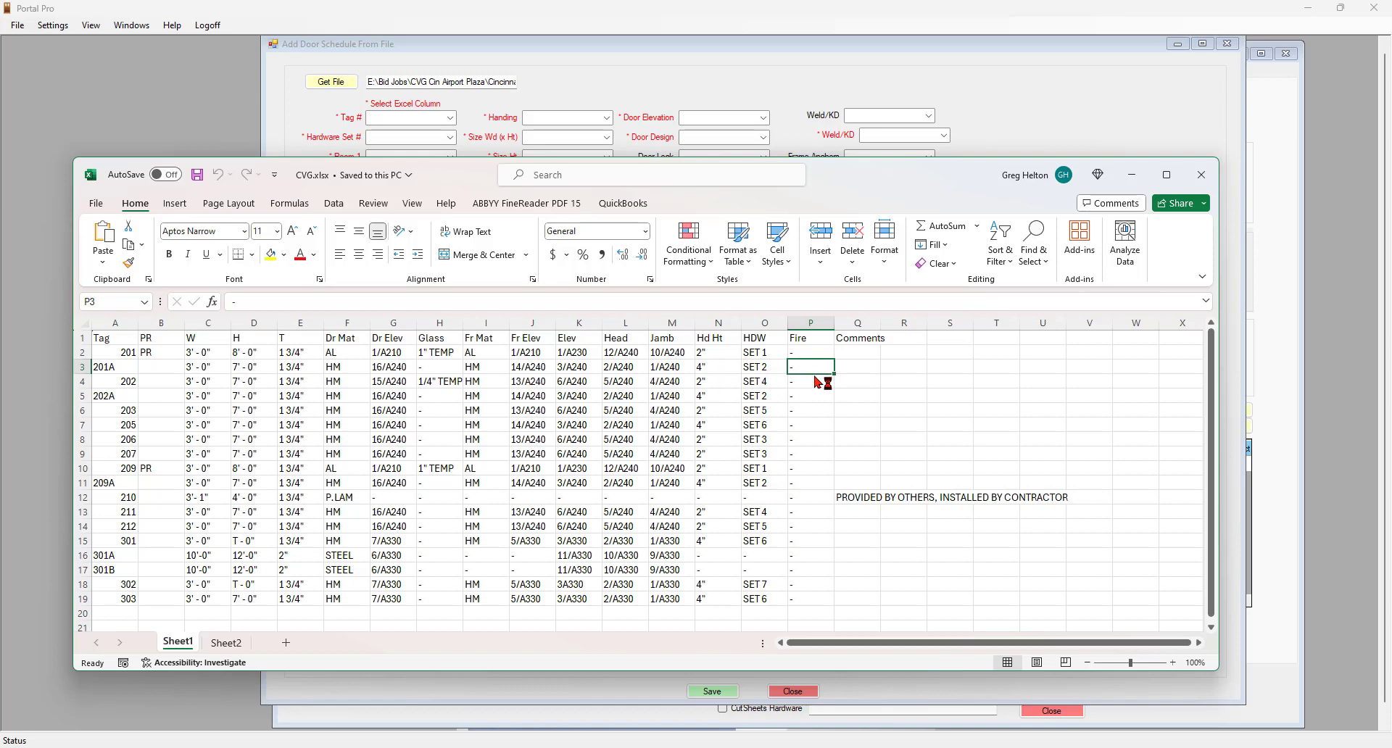
type("1-")
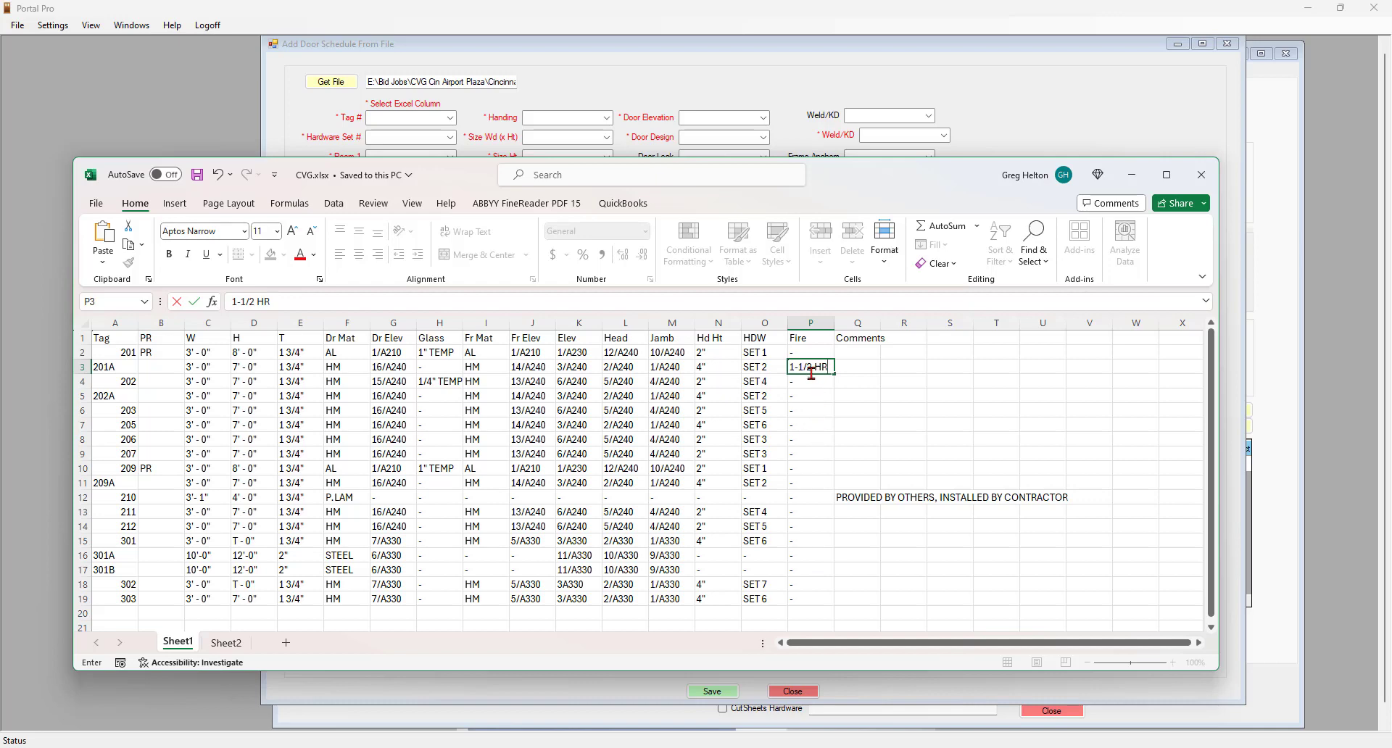
left_click(814, 514)
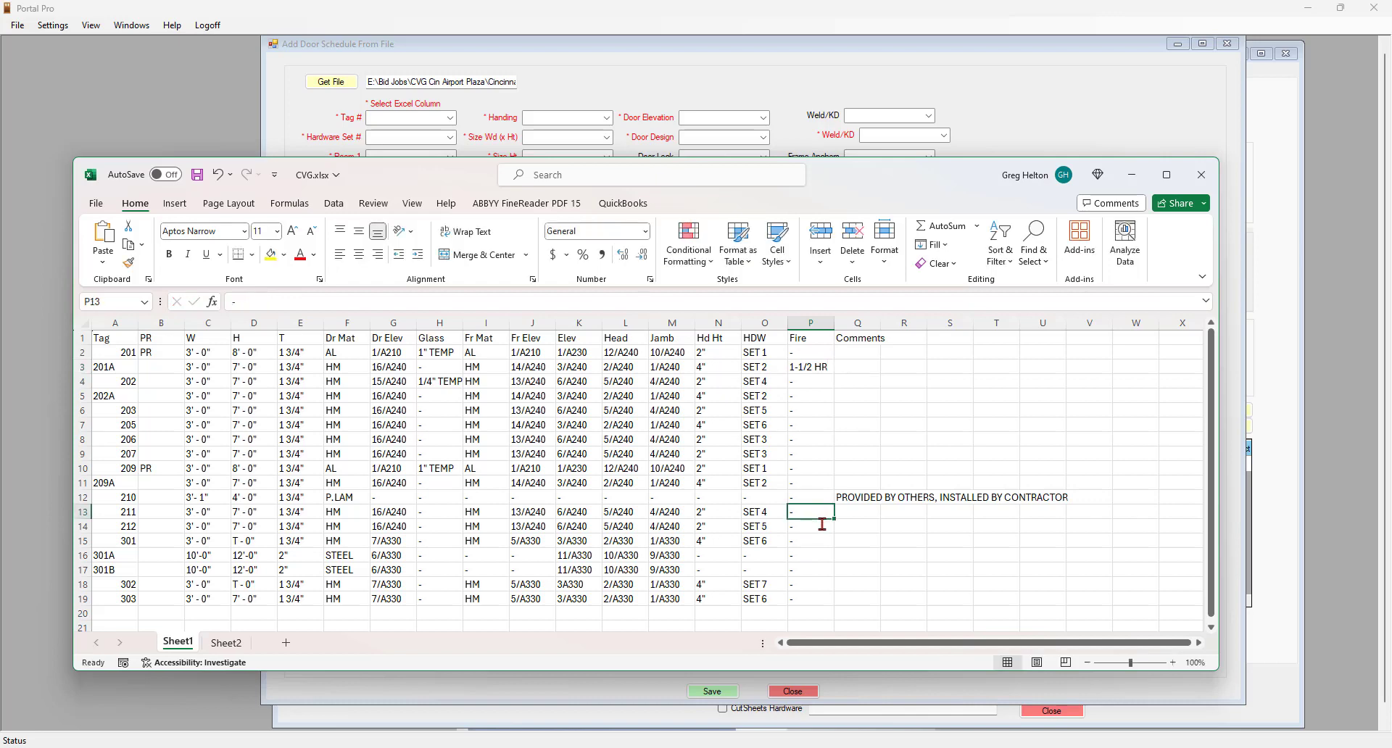
type("90  MIN")
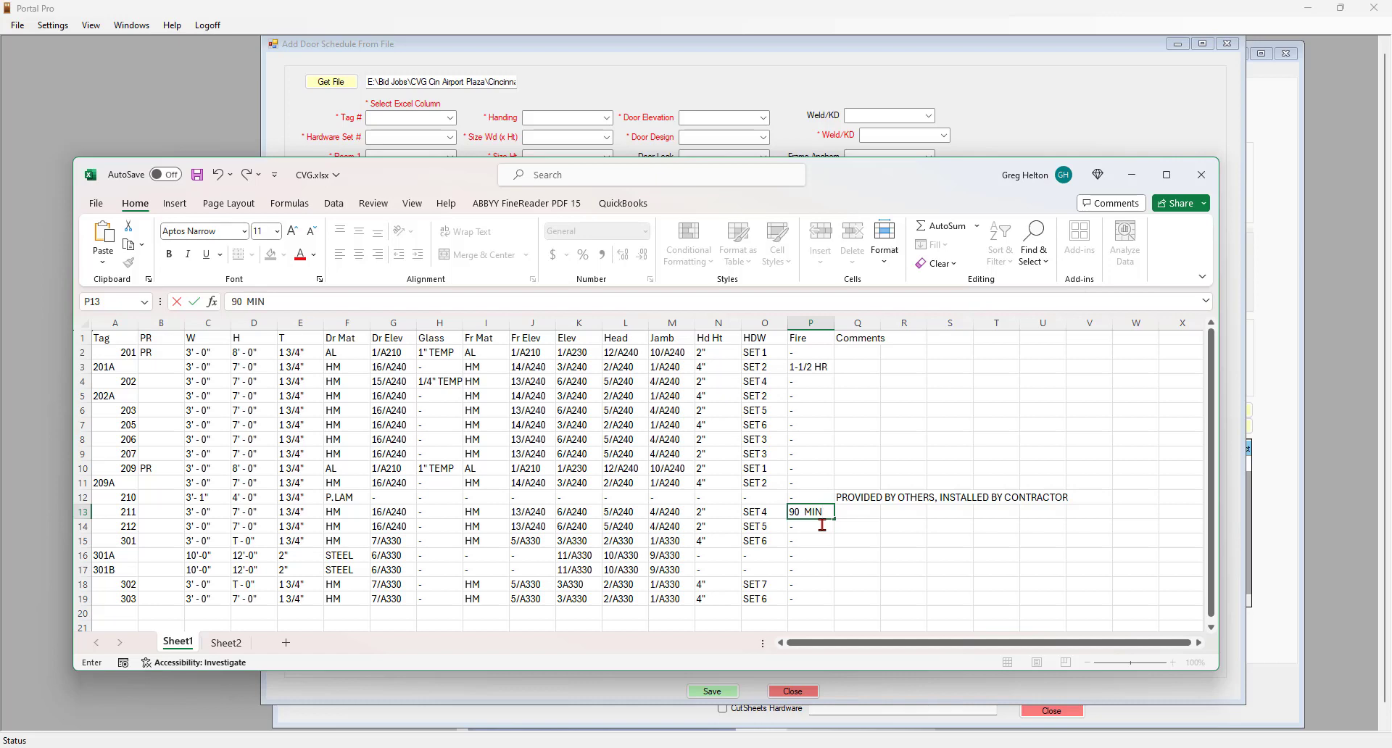
left_click(818, 466)
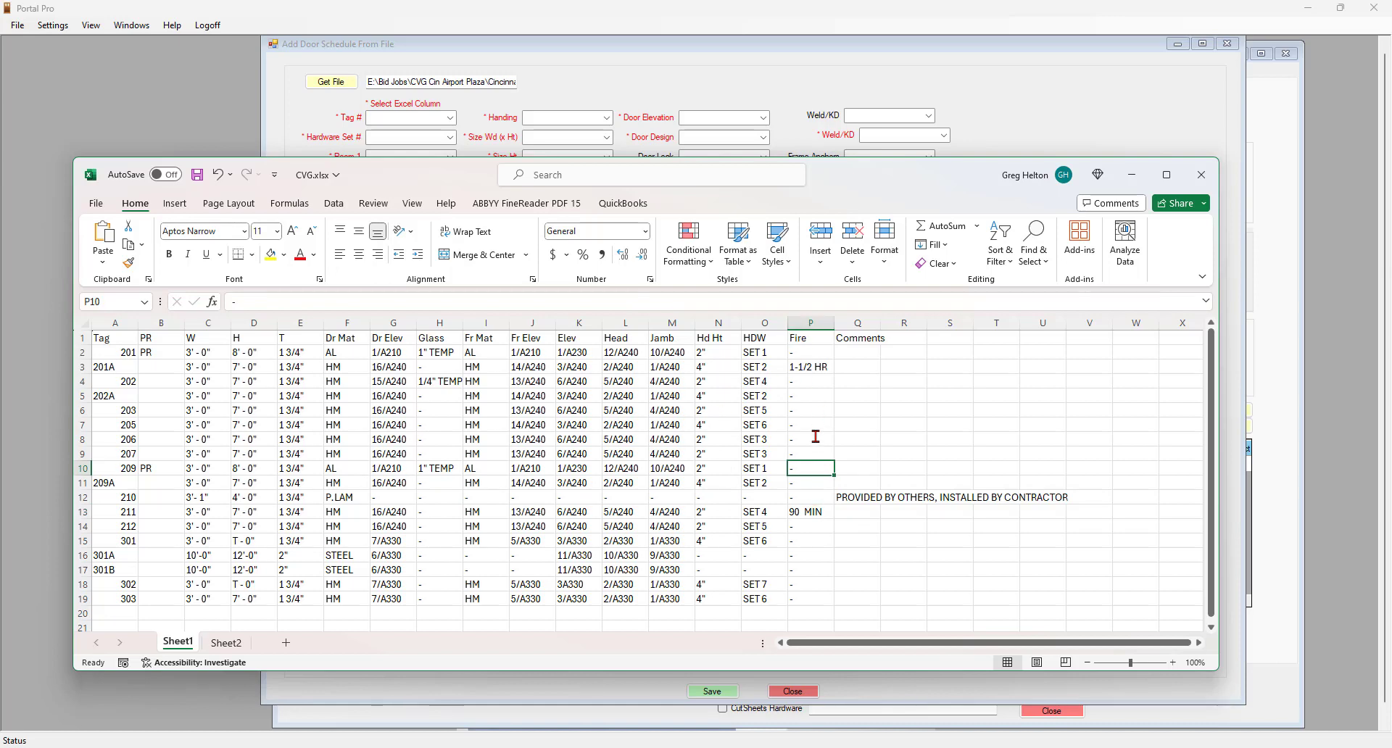
- Reposition the CVG.xlsx window below the form's upper fields and add a Handing column header in R1
left_click_drag(859, 178, 837, 343)
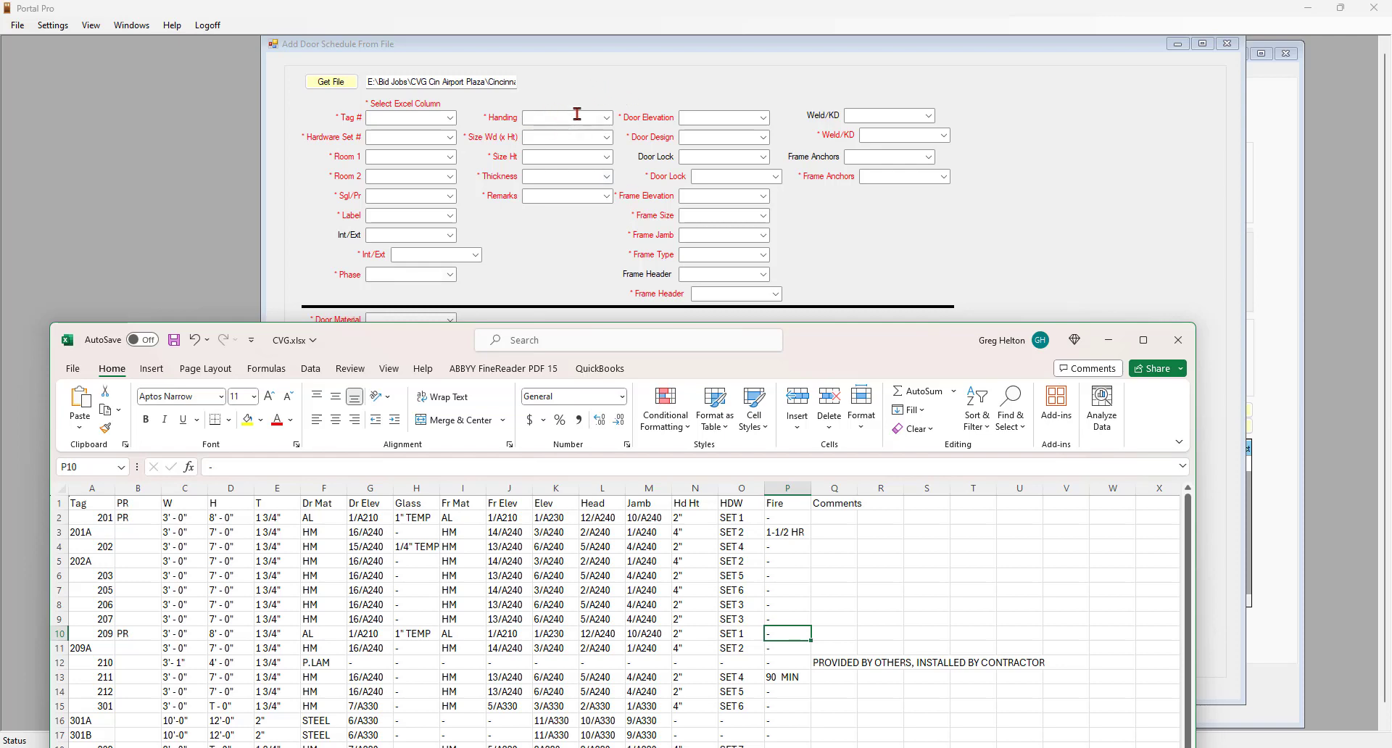
left_click_drag(839, 343, 889, 227)
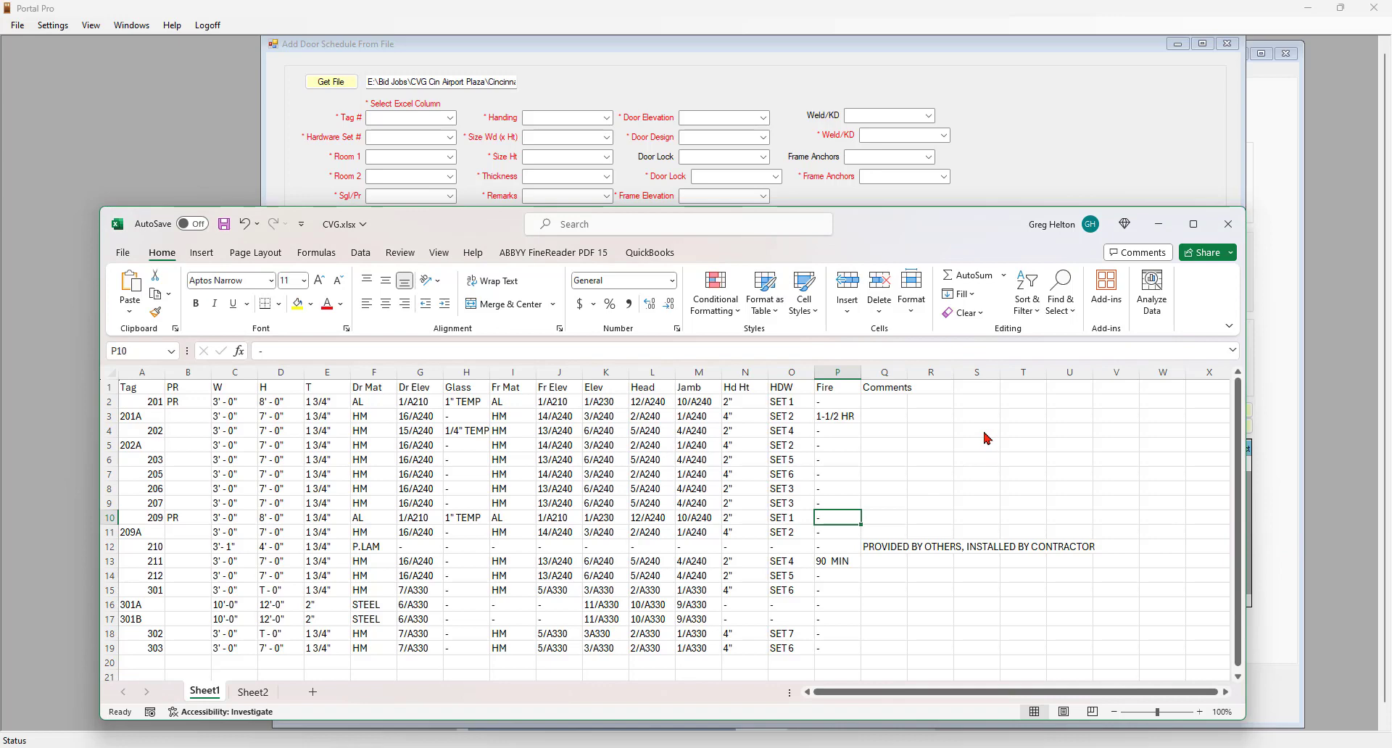
left_click(935, 395)
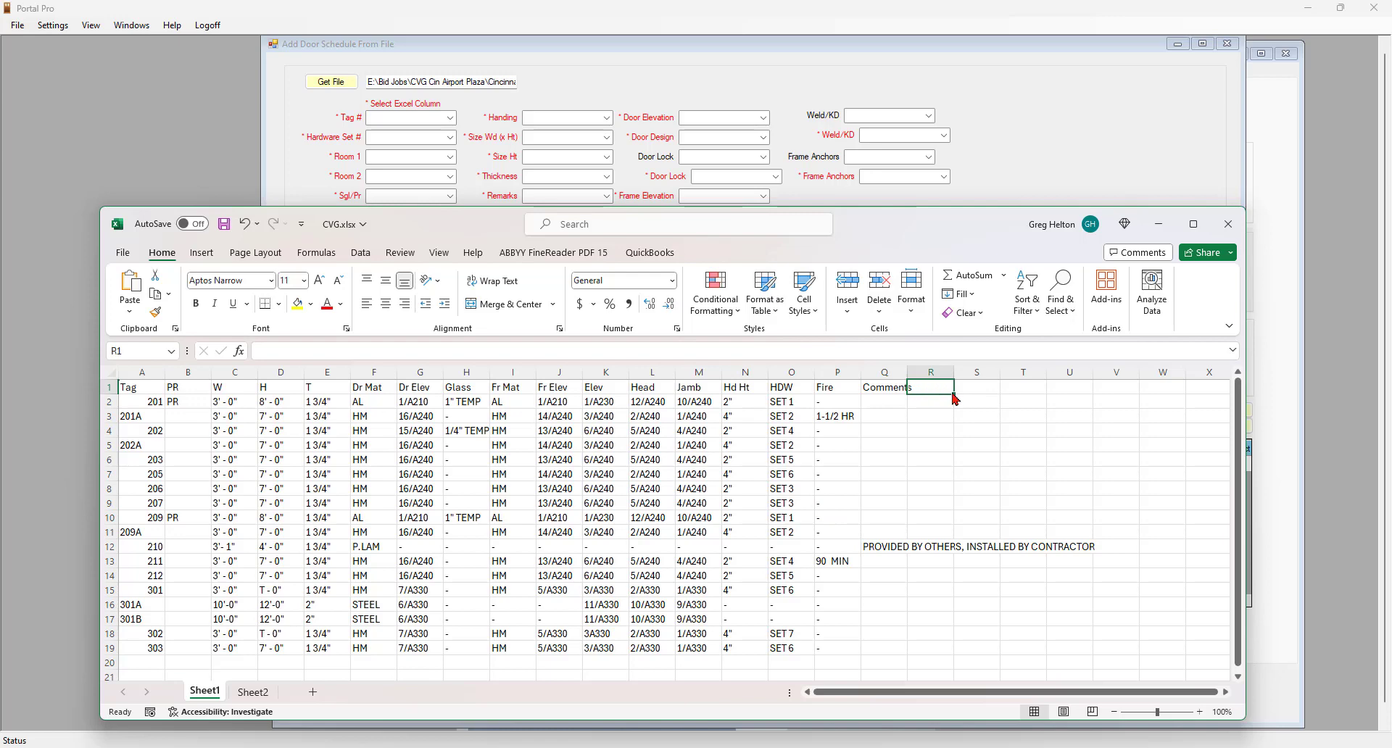
type("Handing")
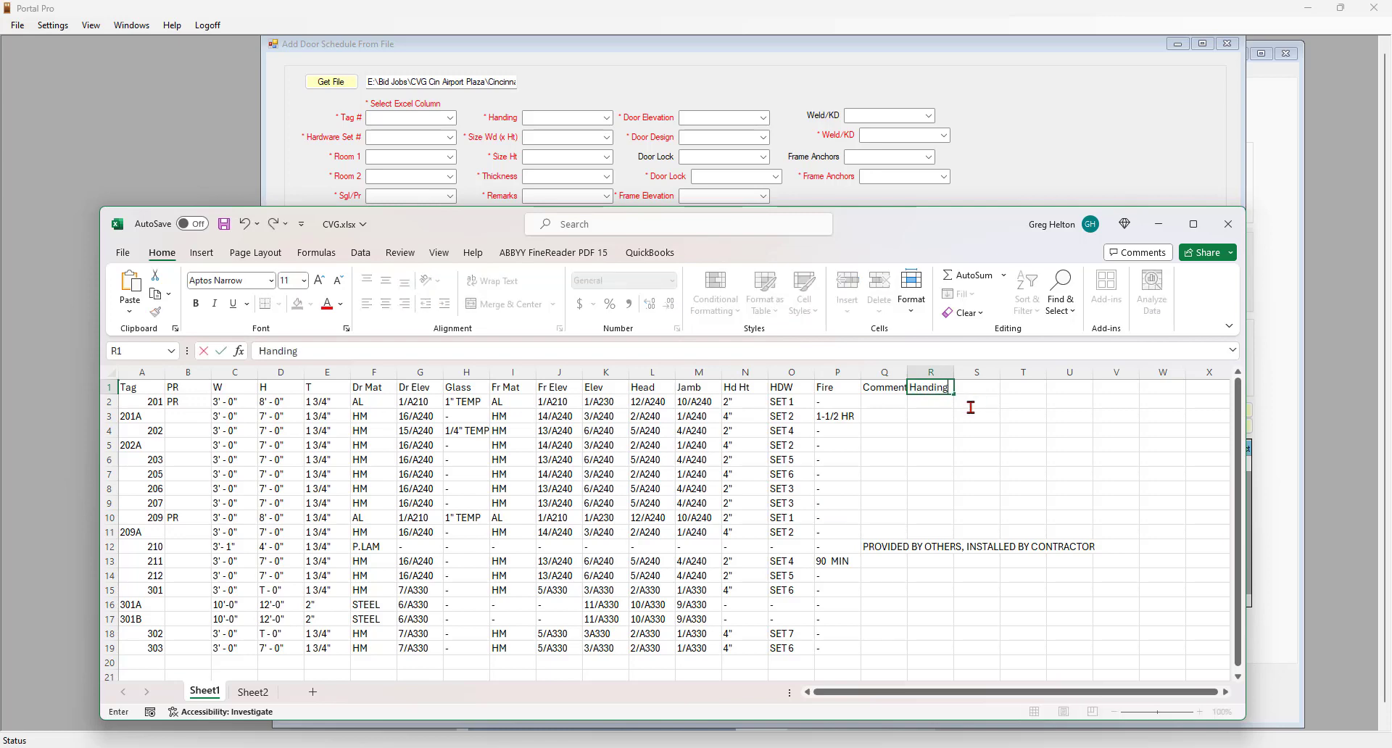
key("Return")
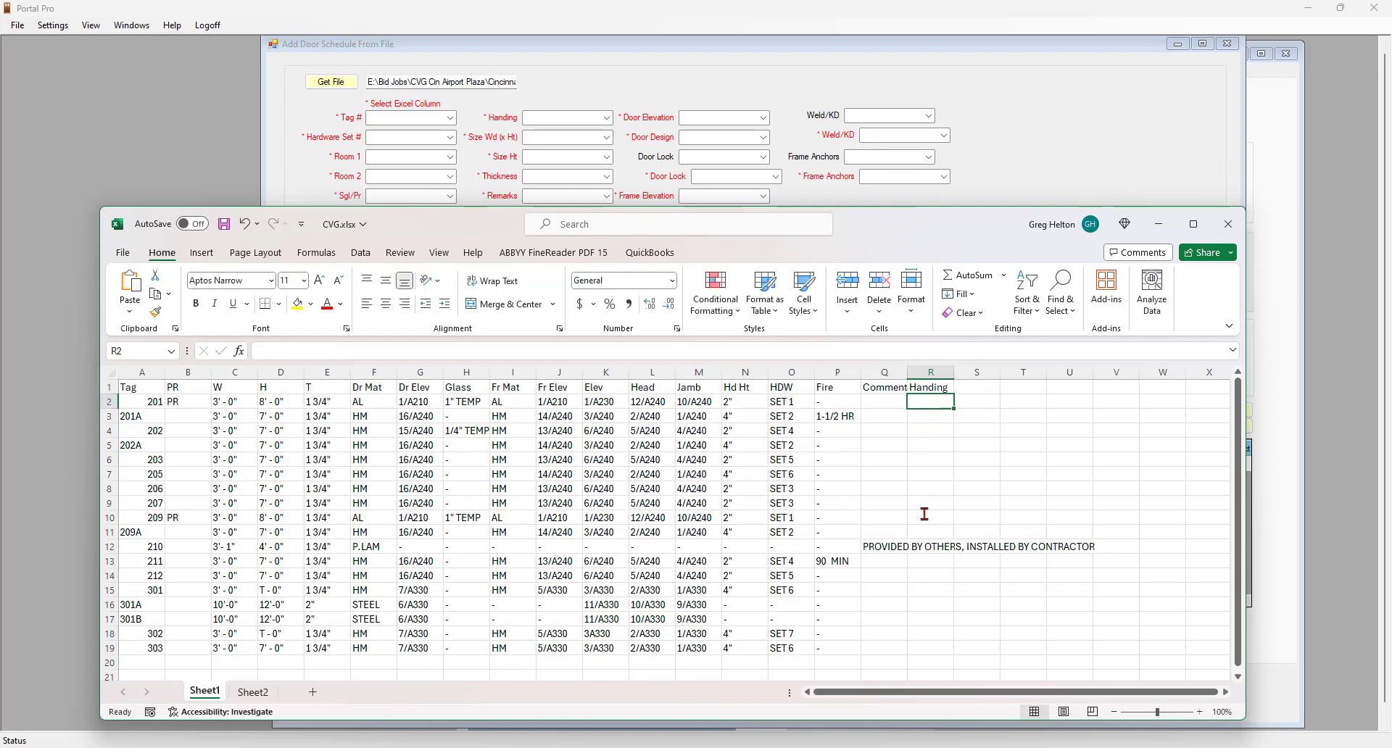
type("RHR")
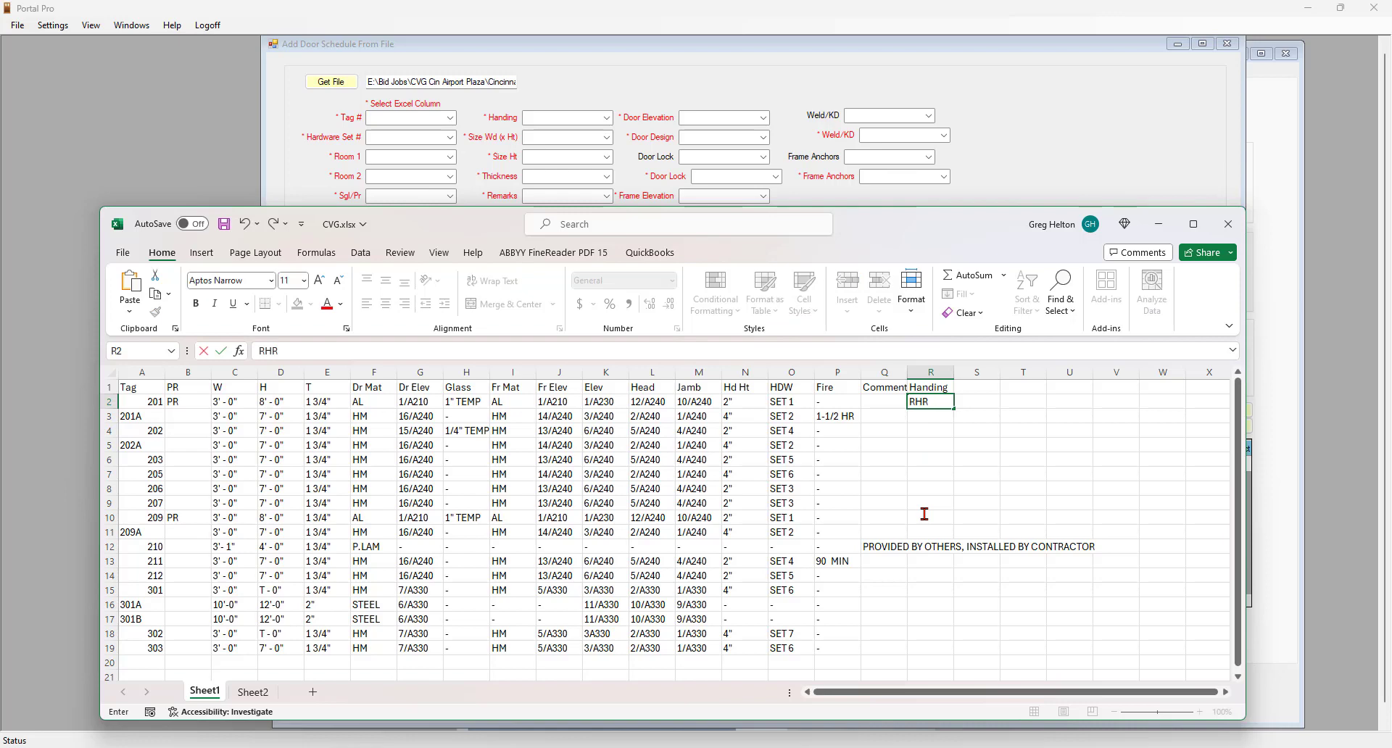
key("Return")
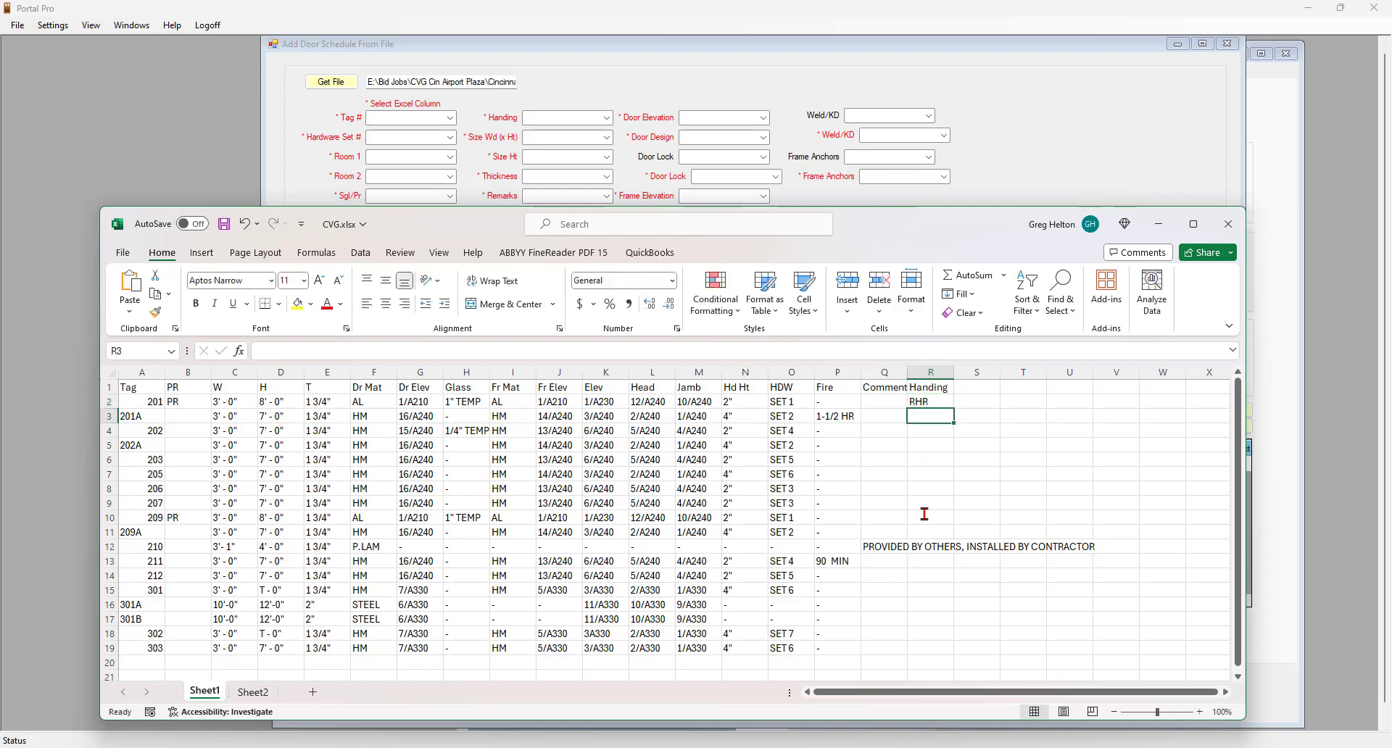
left_click(934, 403)
key("ctrl+c")
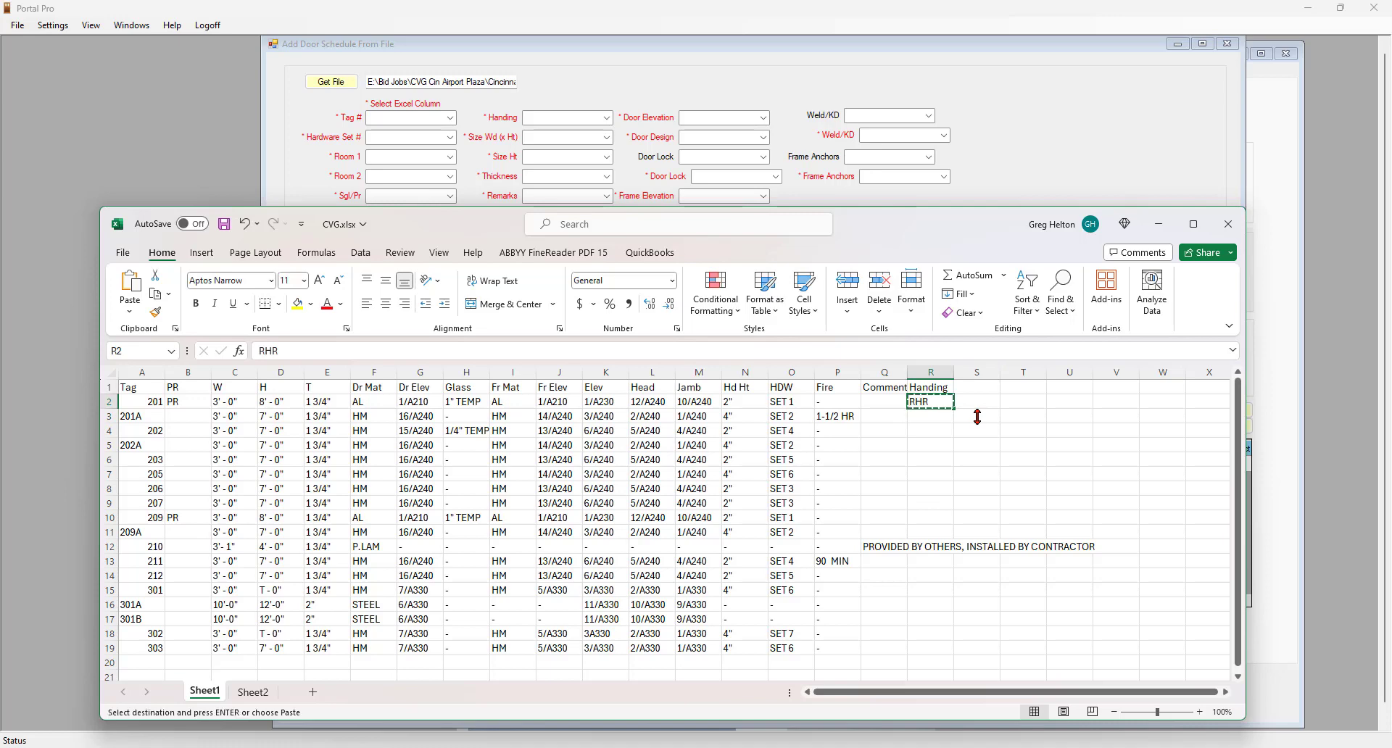
left_click(938, 421)
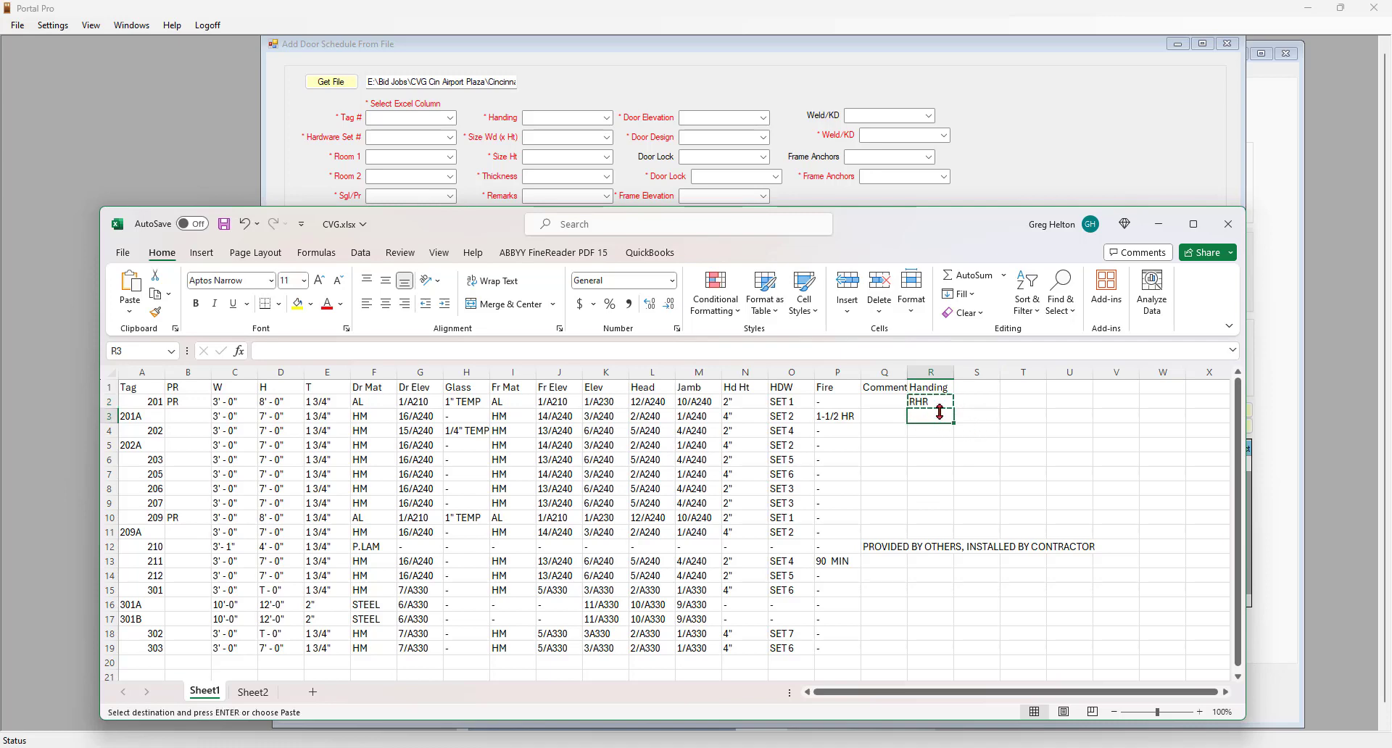
left_click(941, 402)
key("Delete")
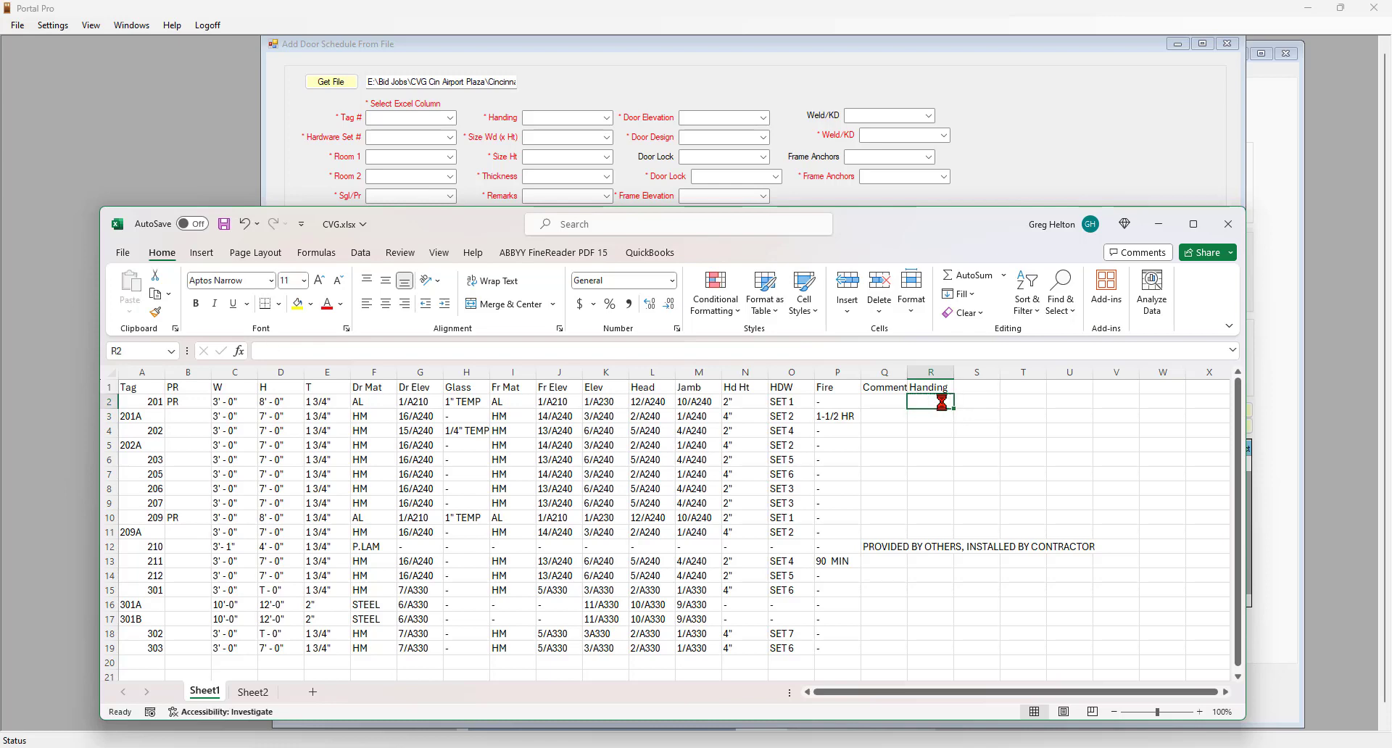
- Enter RHR as the handing for tag 201 in R2 and copy it to R5 and R10 for tags 202A and 209
type("RHR")
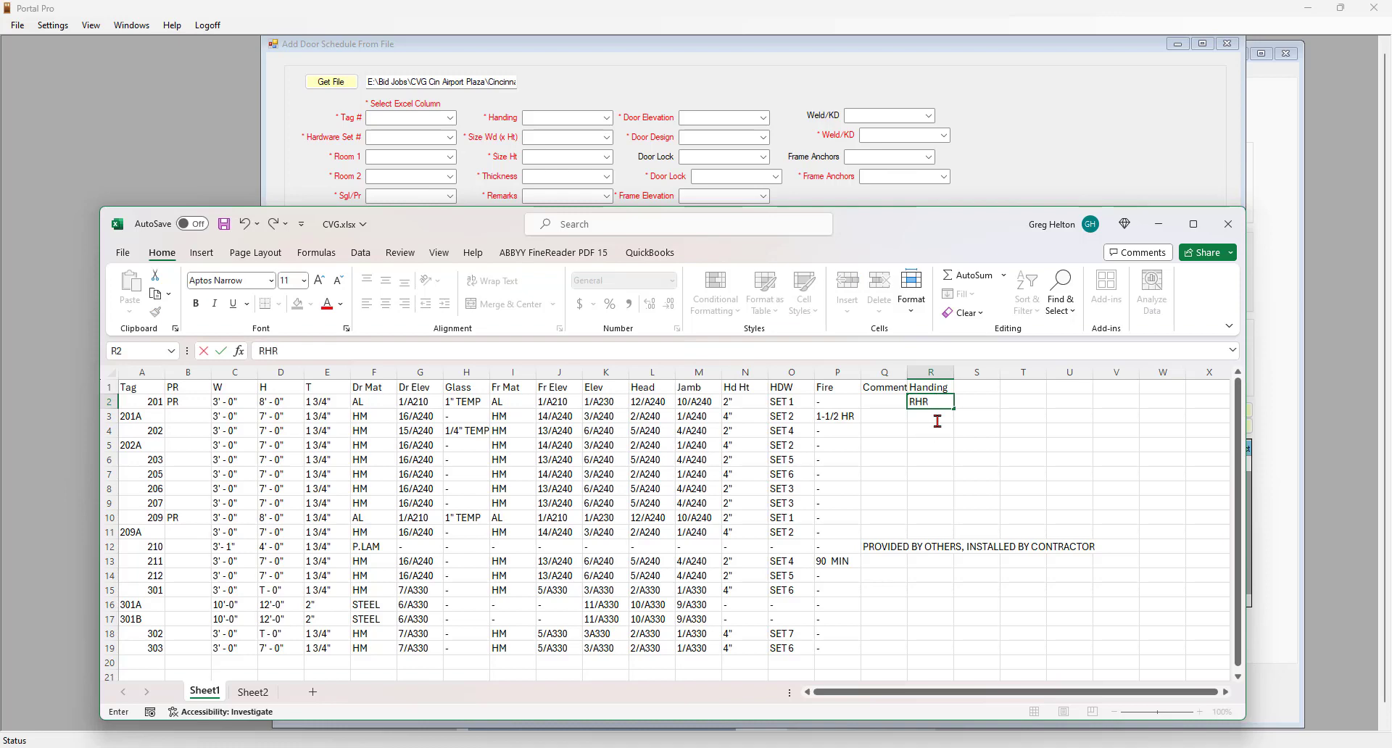
key("Return")
left_click(936, 403)
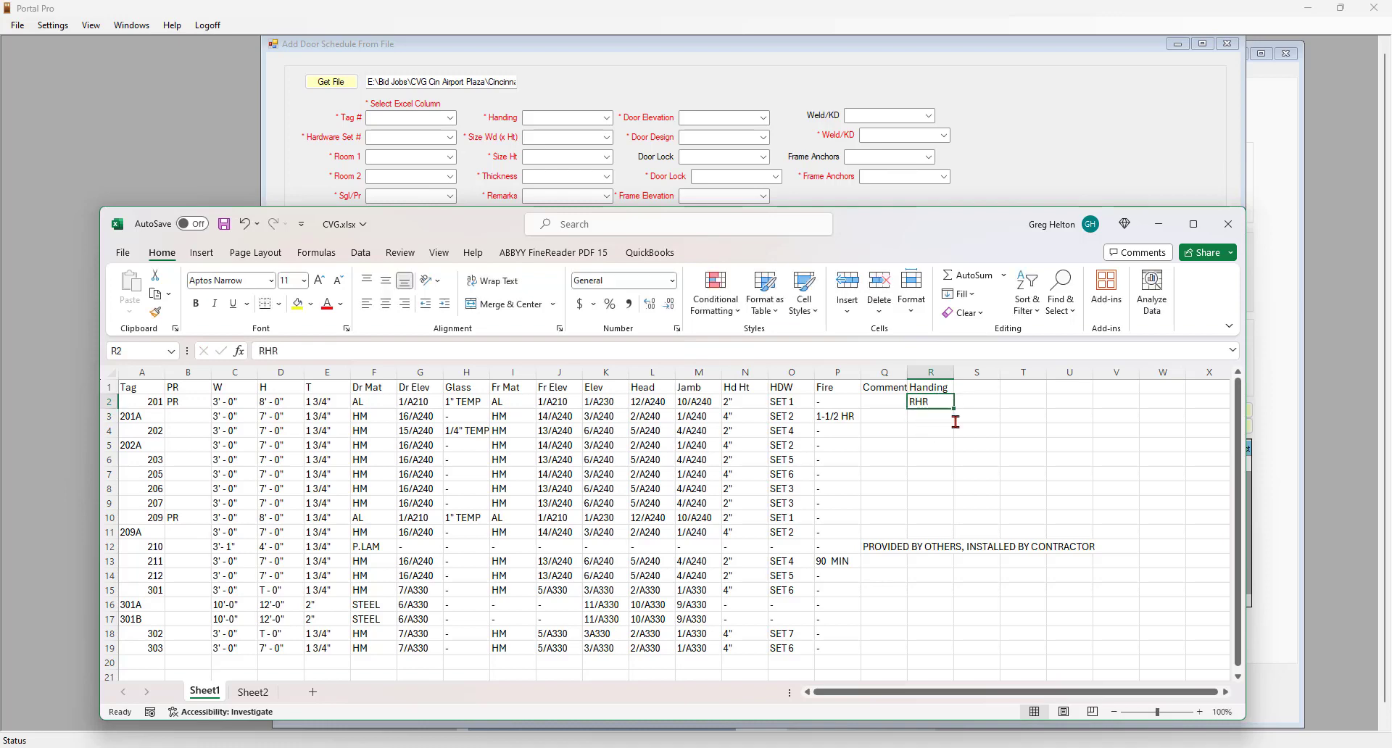
key("ctrl+c")
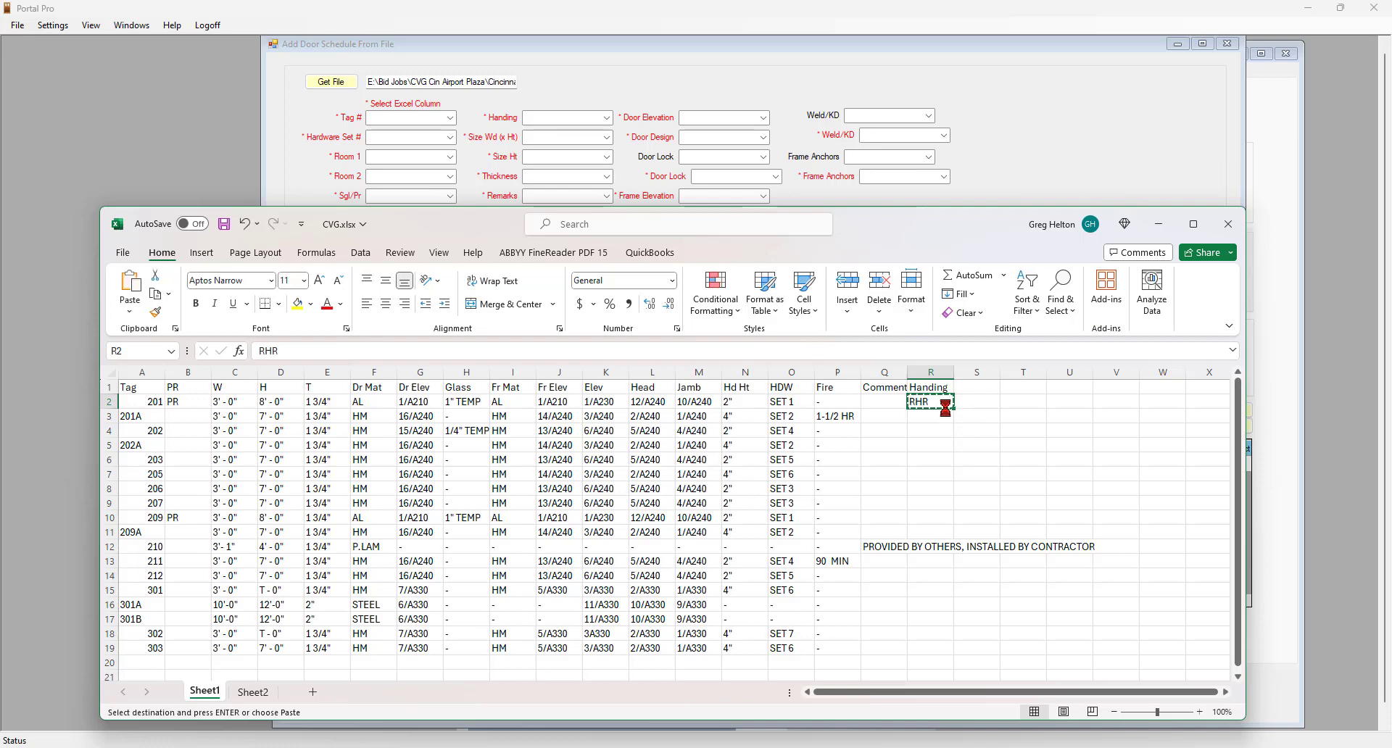
left_click(939, 445)
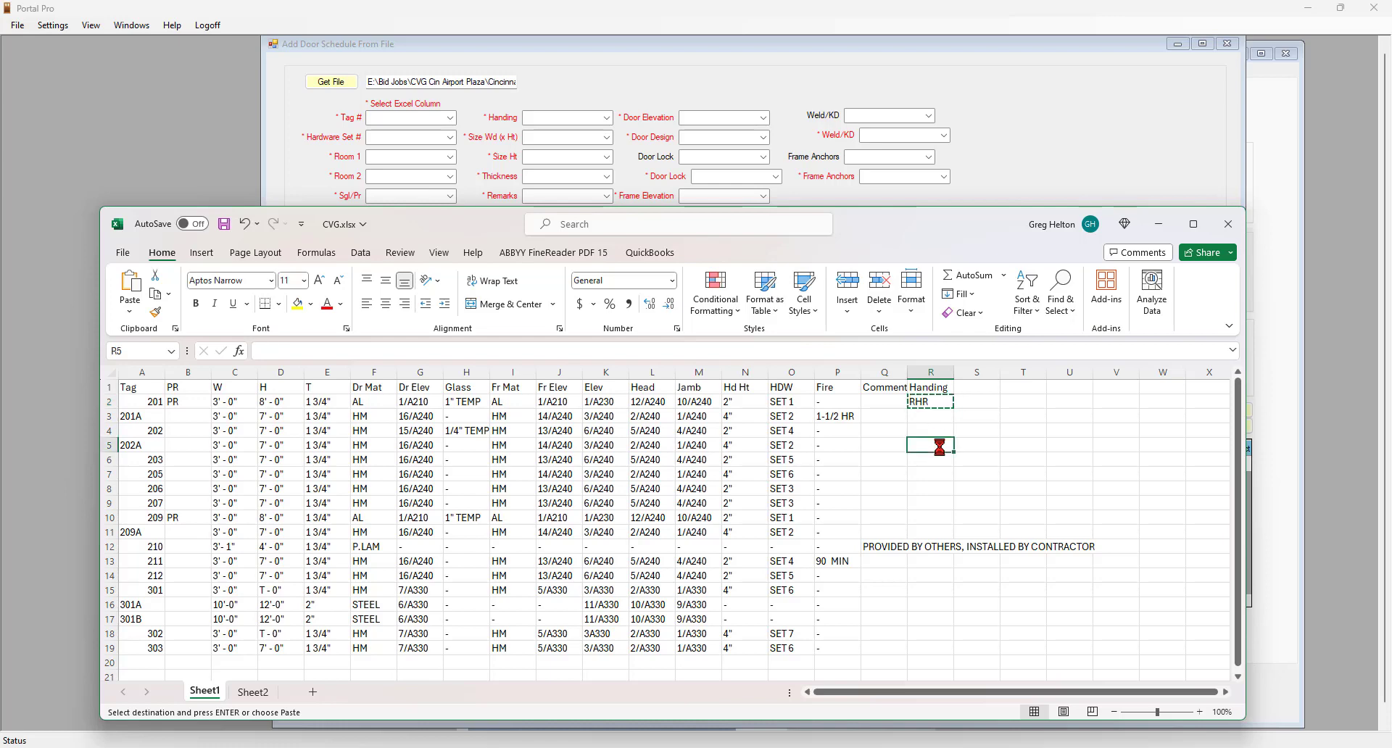
key("ctrl+v")
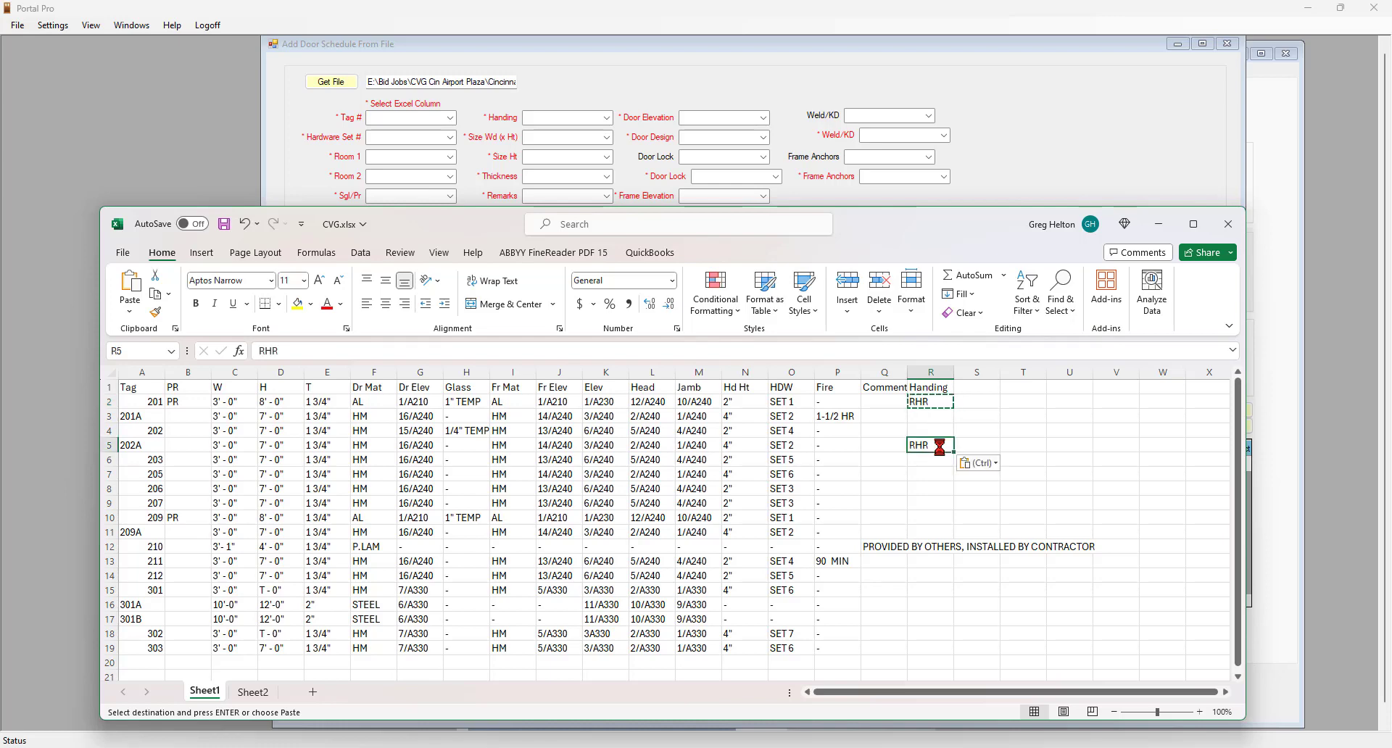
left_click(931, 519)
key("ctrl+v")
- Paste the copied RHR handing into R16:R18 for tags 301A, 301B and 302
left_click(941, 605)
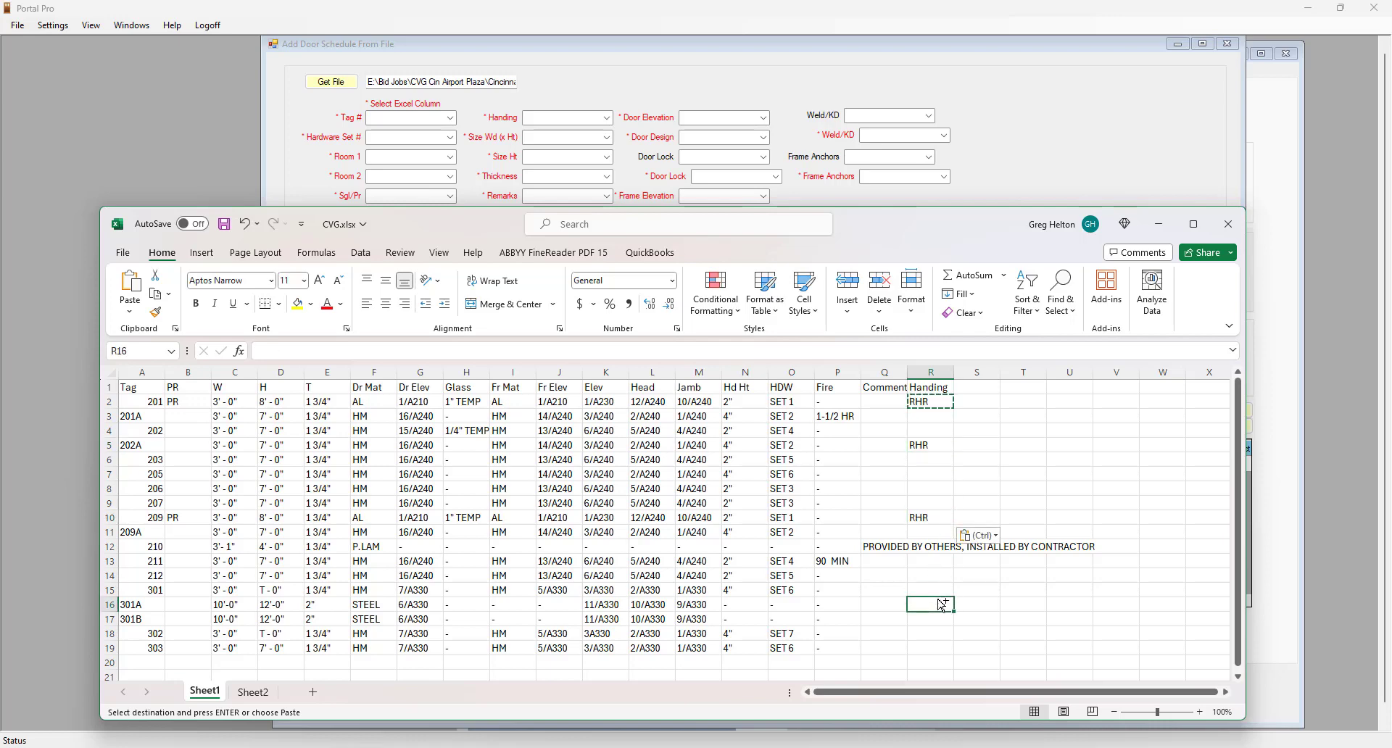
left_click(939, 638, "shift")
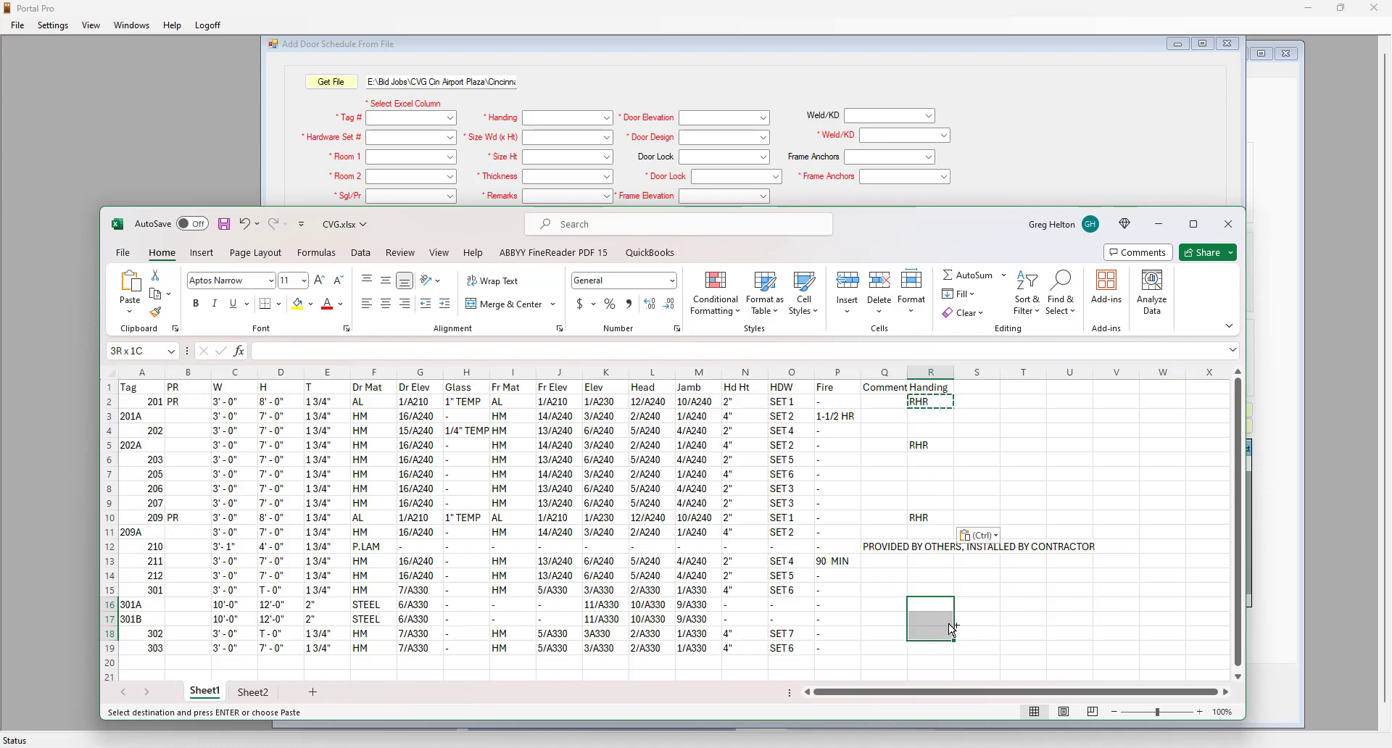
key("ctrl+v")
key("ctrl")
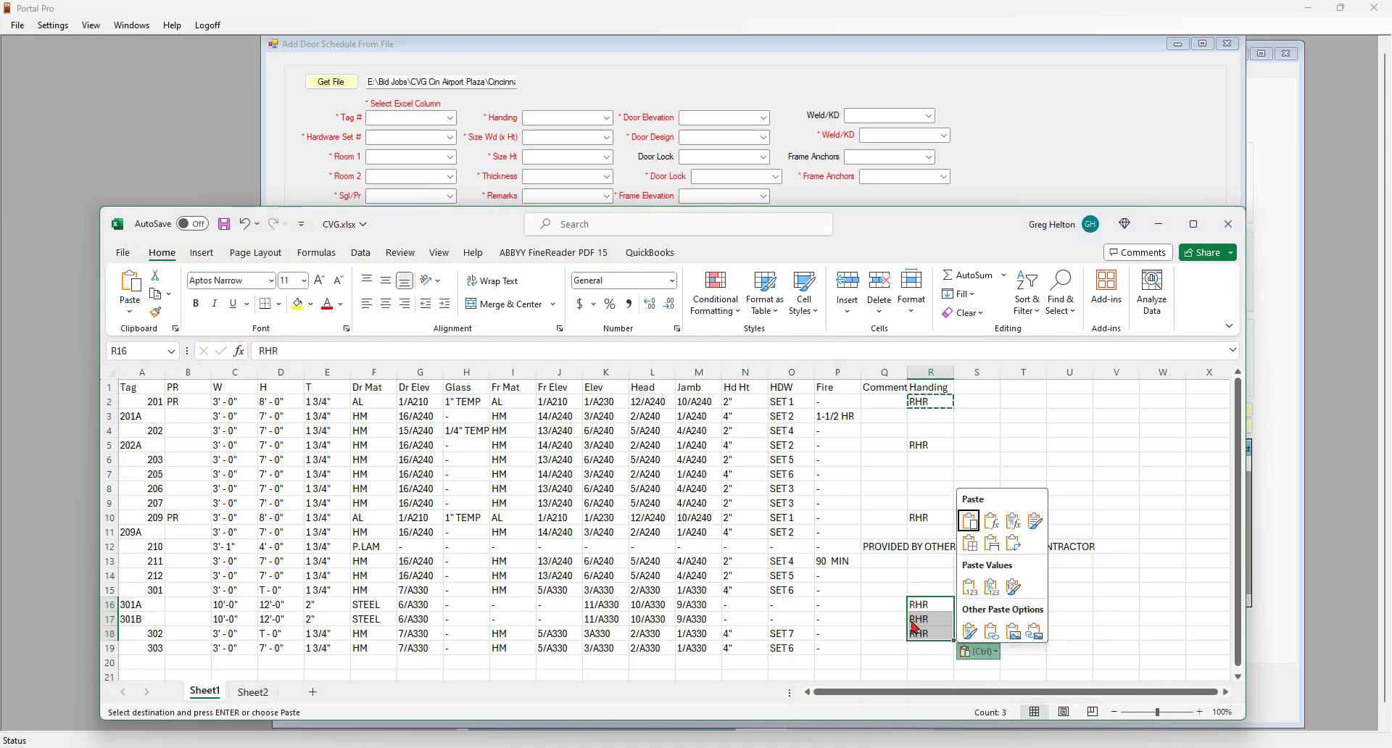
key("Escape")
- Paste the copied RHR handing into R7 and R11 for tags 205 and 209A, and into R20
left_click(933, 478)
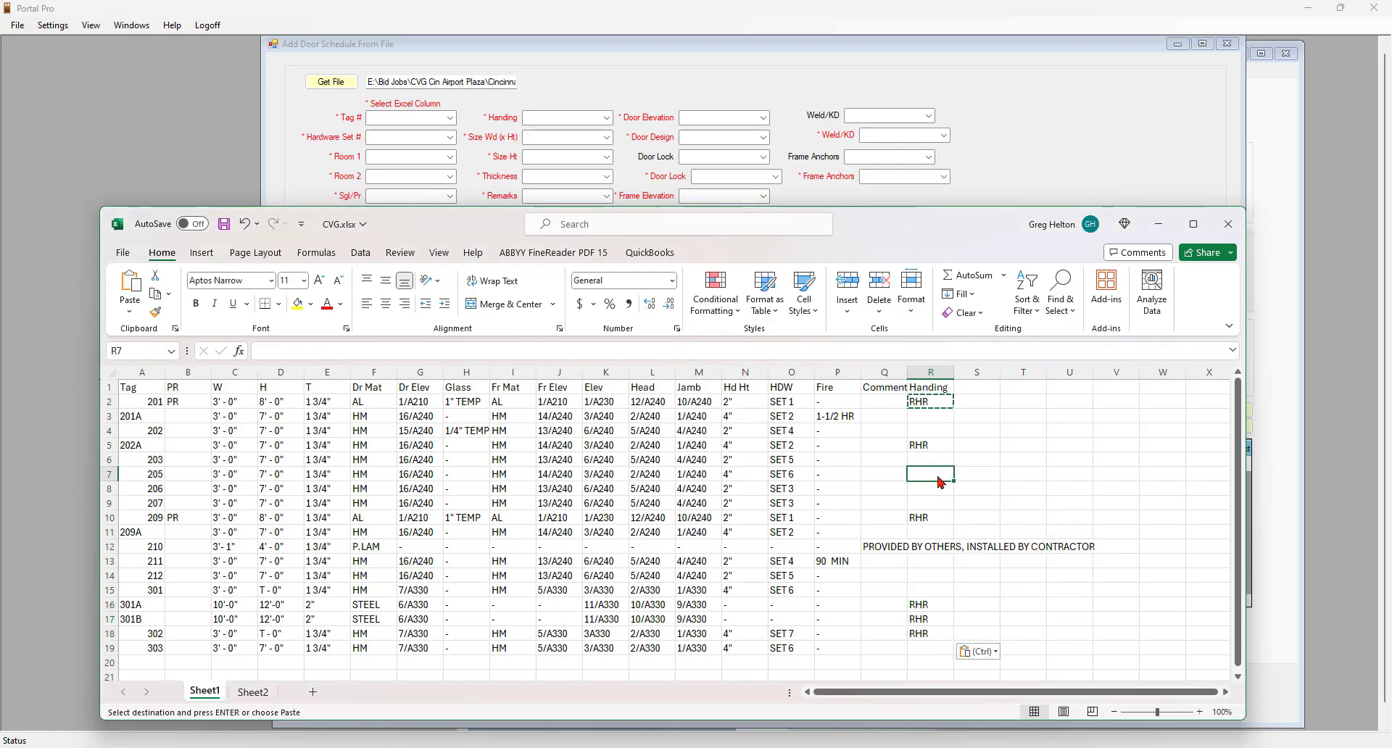
left_click(933, 538, "ctrl")
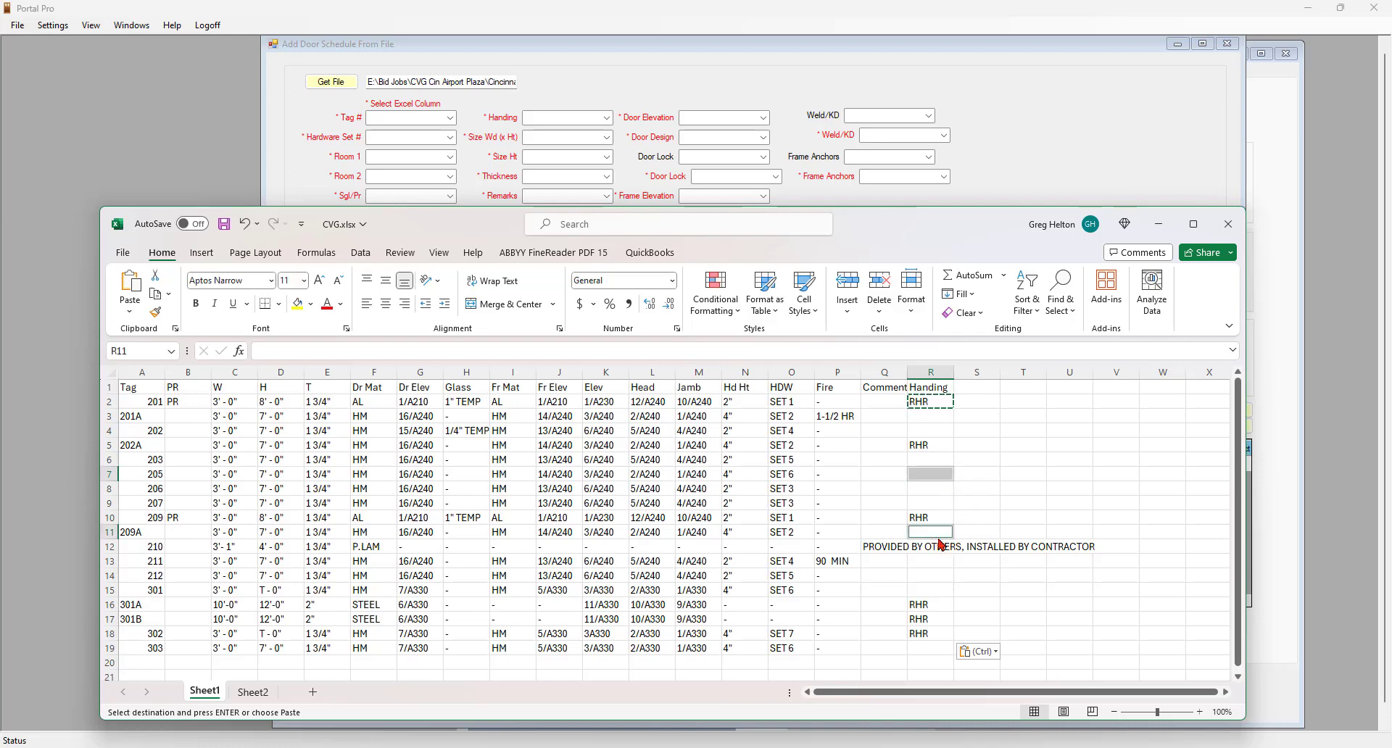
left_click(932, 667, "ctrl")
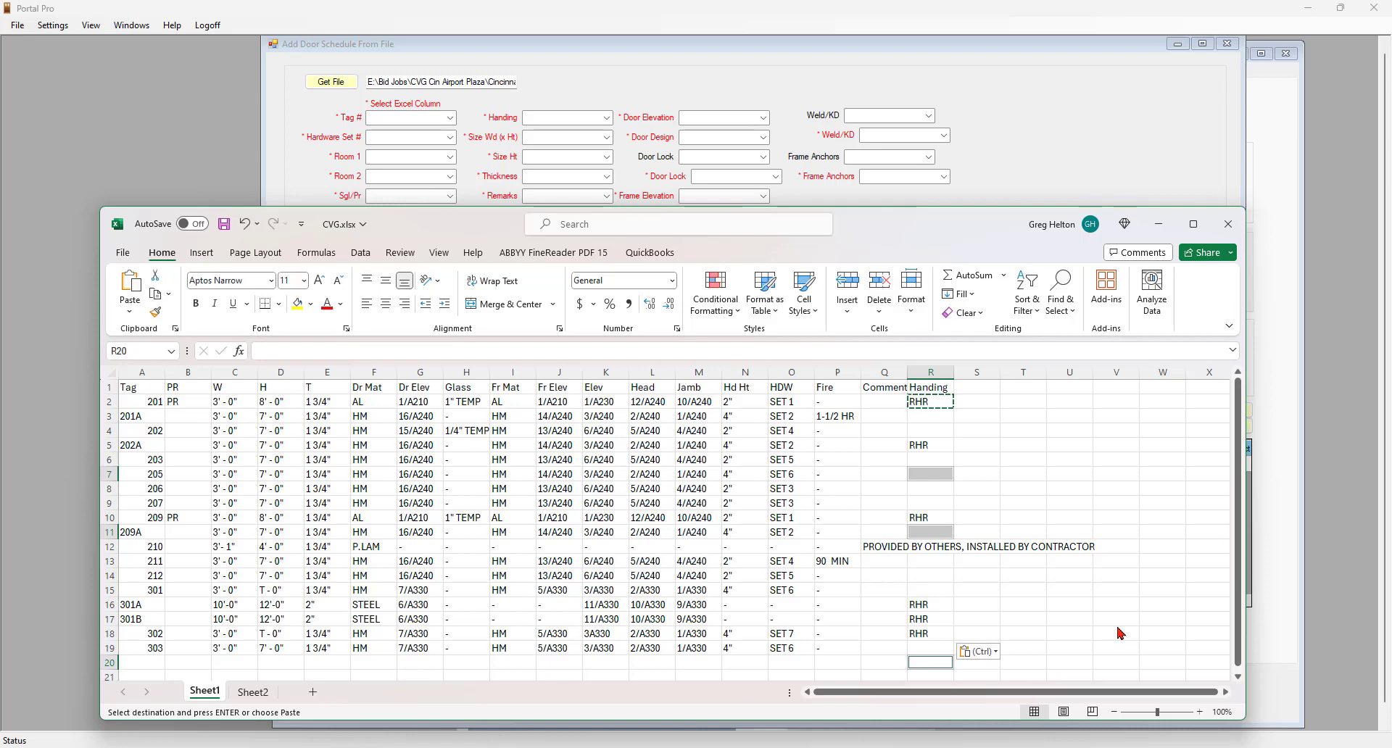
key("ctrl+v")
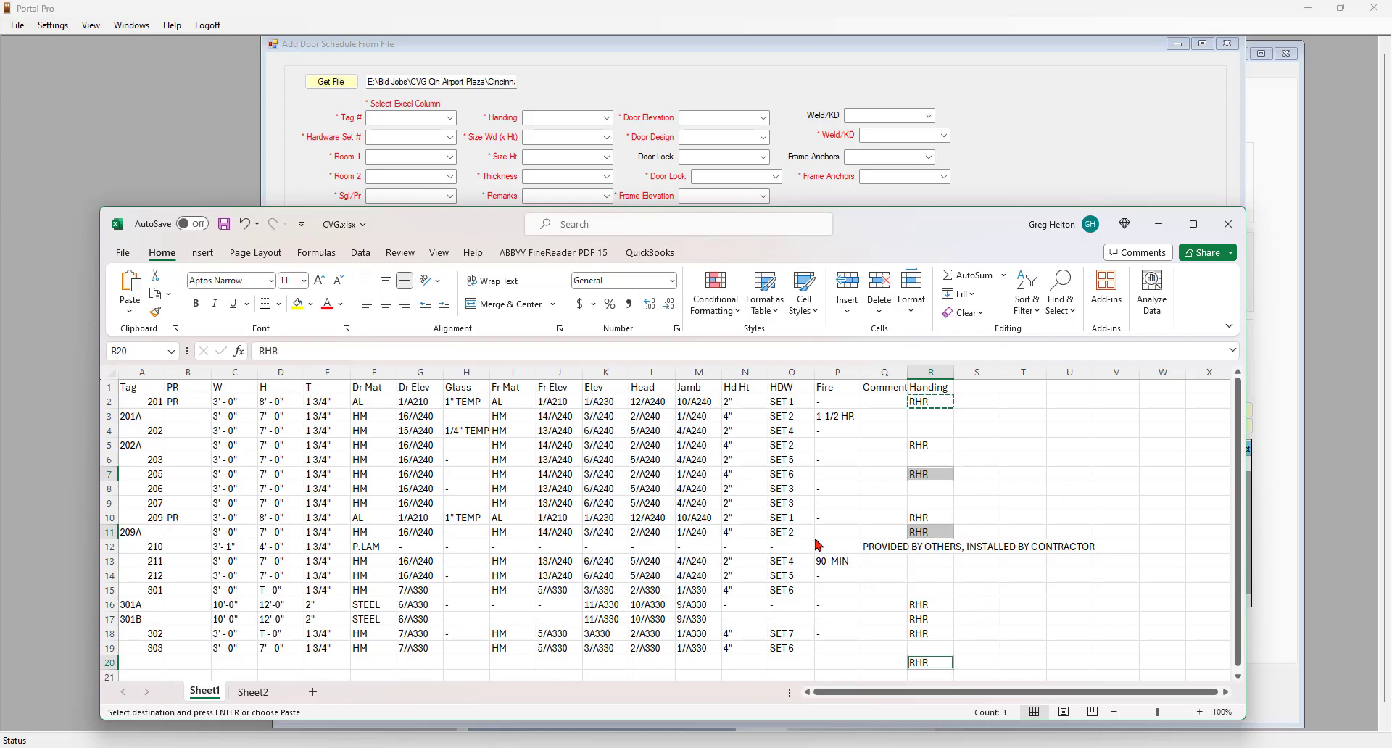
- Enter LHR as the handing for tag 201A in R3
left_click(938, 424)
type("LH")
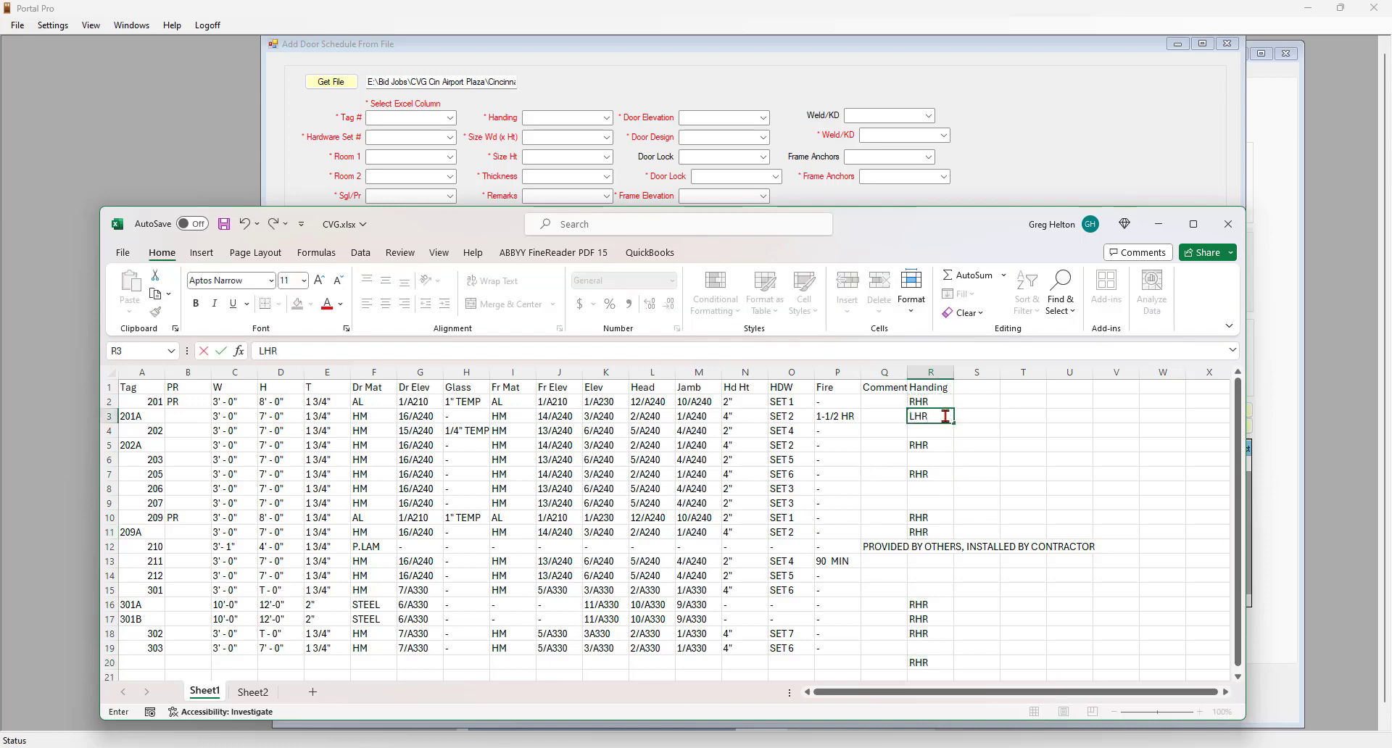
type("R")
key("Return")
- Copy the LHR handing from R3 to R4, R9, R15 and R19 for tags 202, 207, 301 and 303
left_click(940, 417)
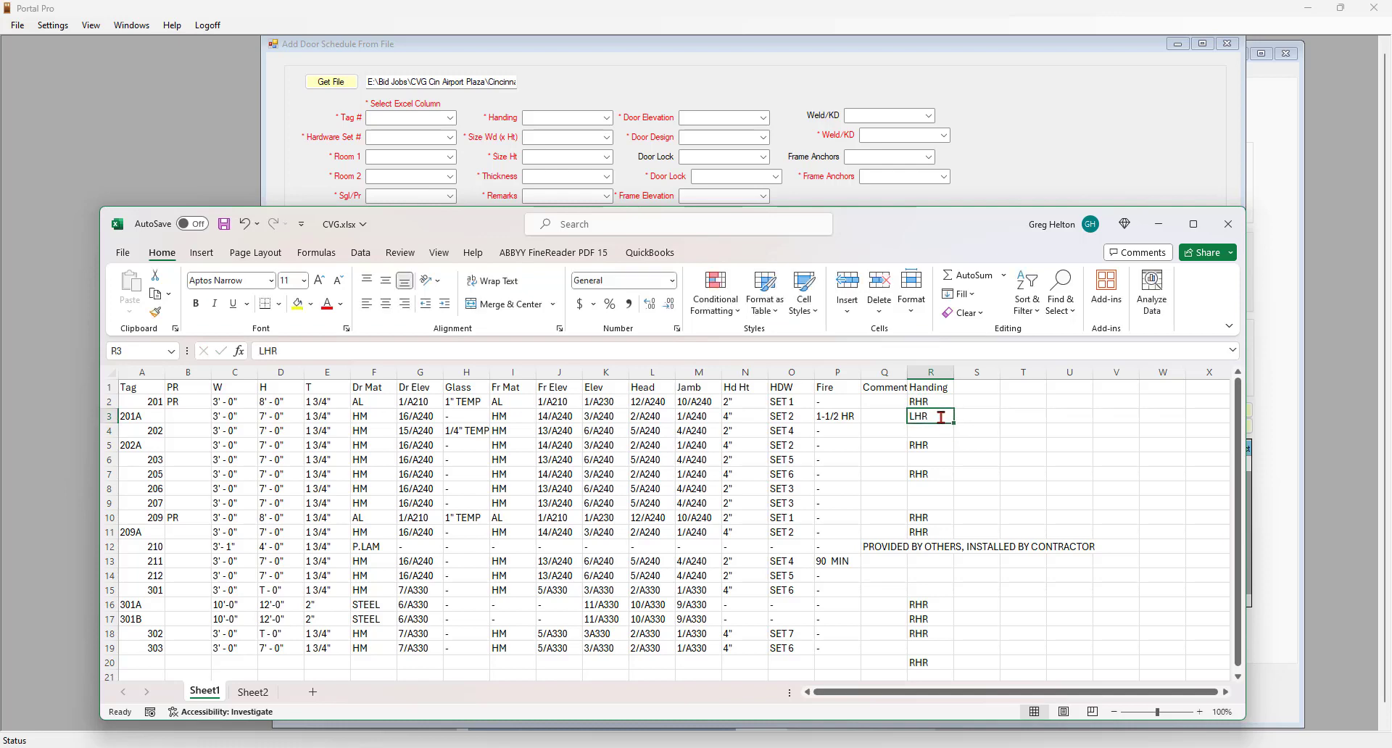
key("ctrl+c")
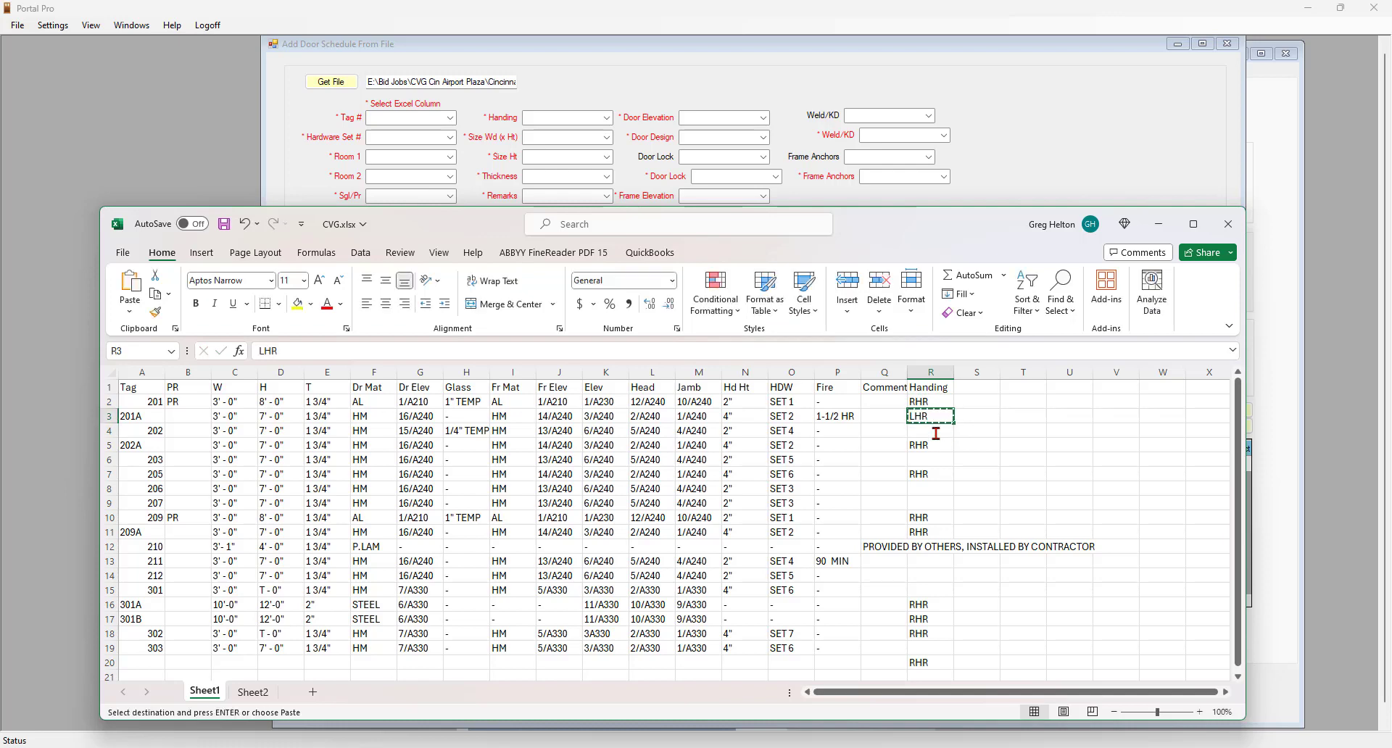
left_click_drag(936, 433, 935, 508)
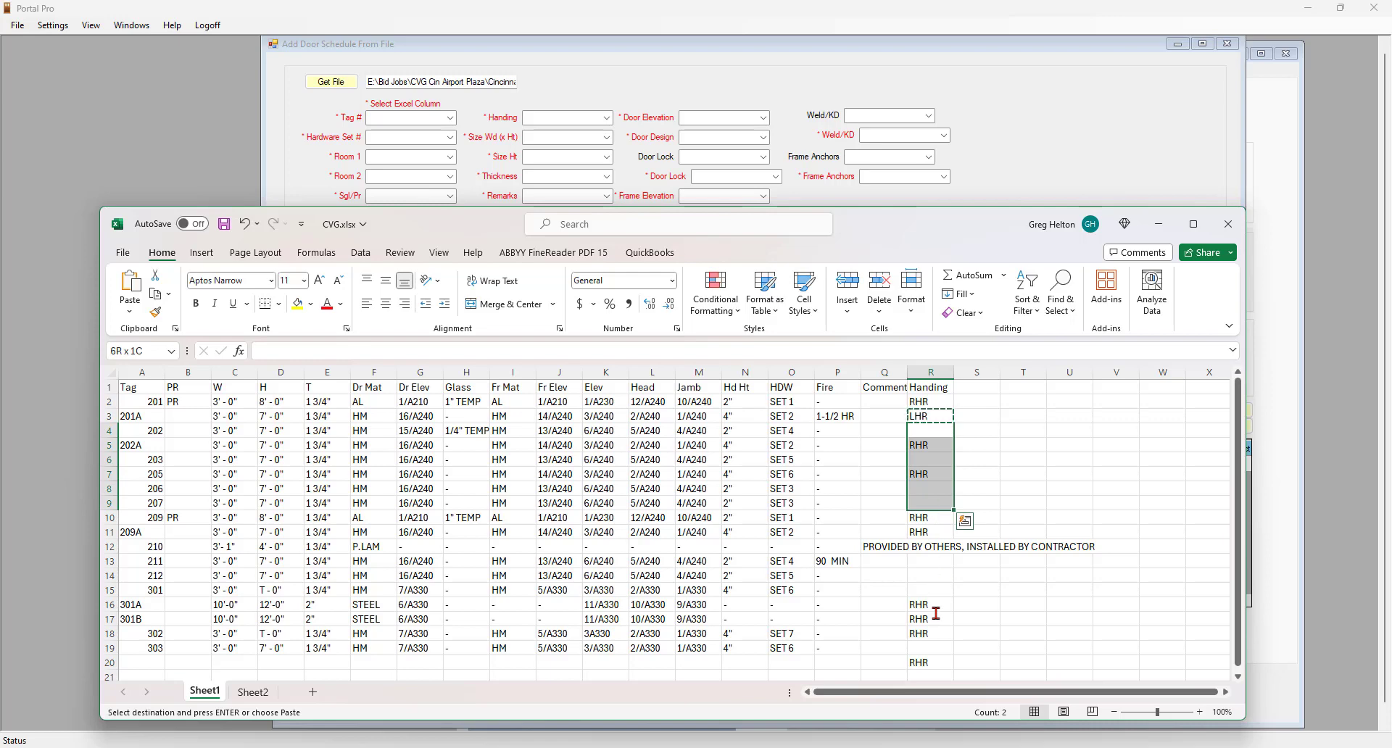
left_click(932, 434)
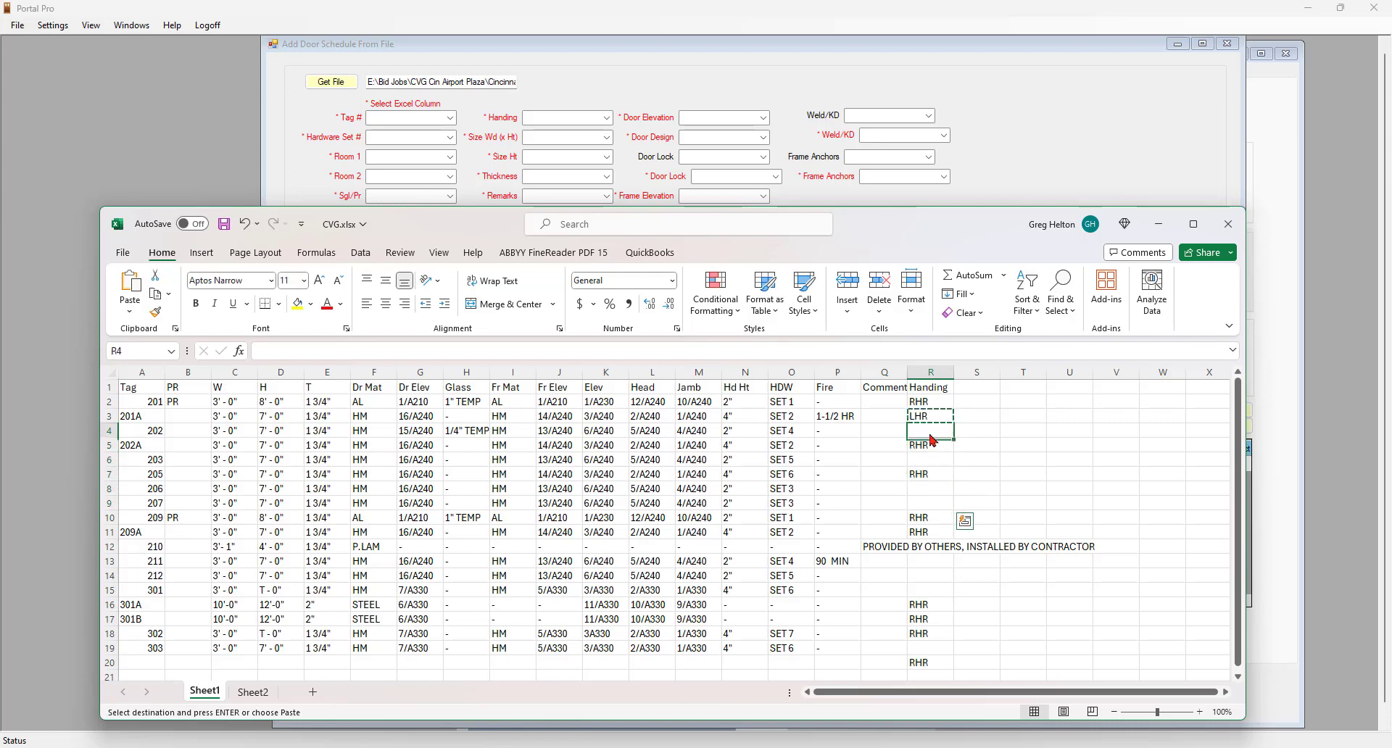
left_click(935, 506)
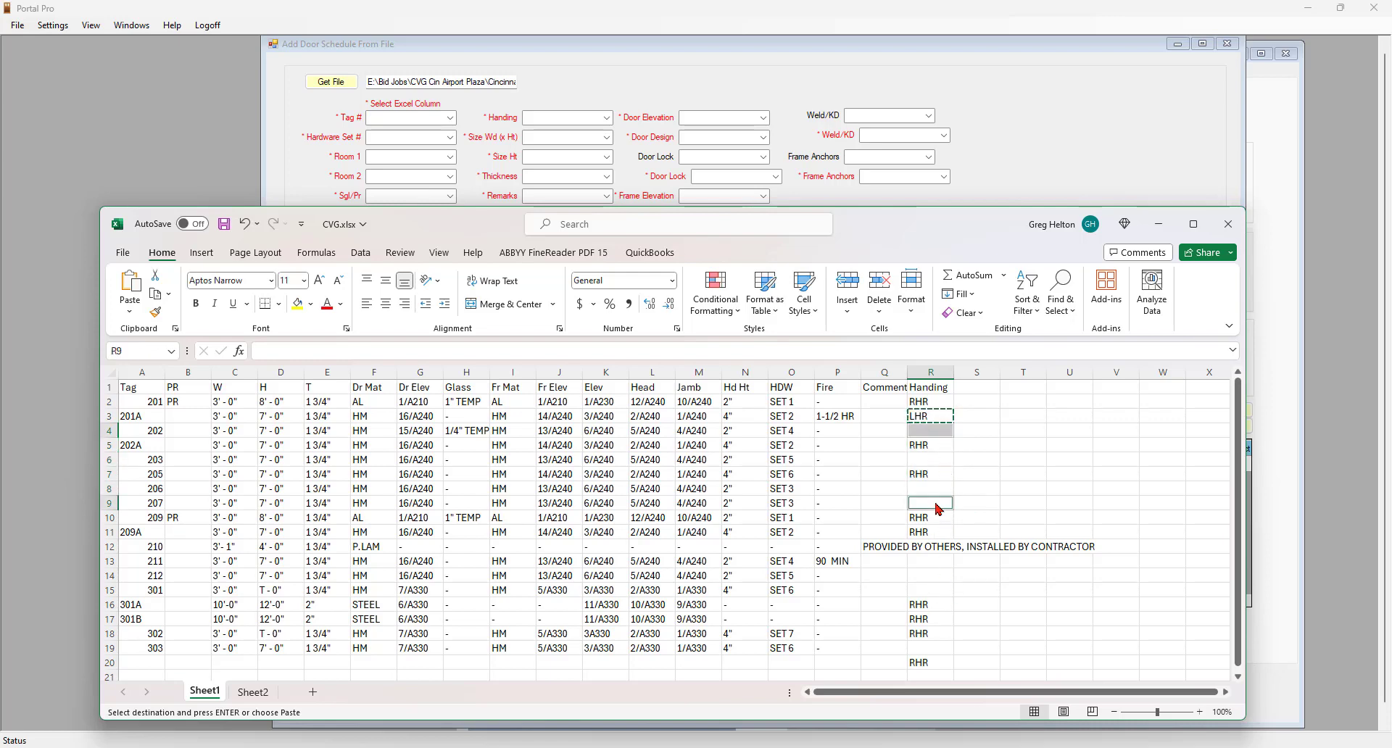
left_click(934, 591, "ctrl")
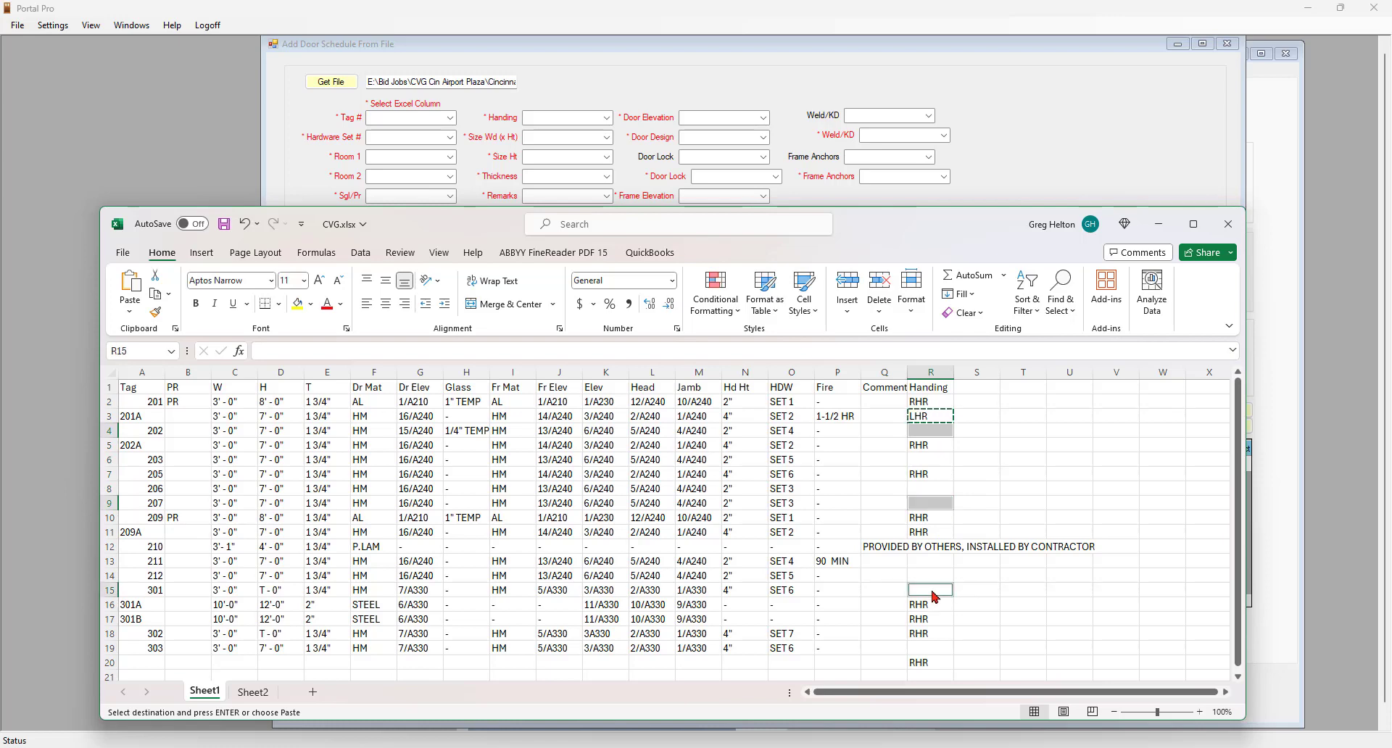
left_click(935, 649, "ctrl")
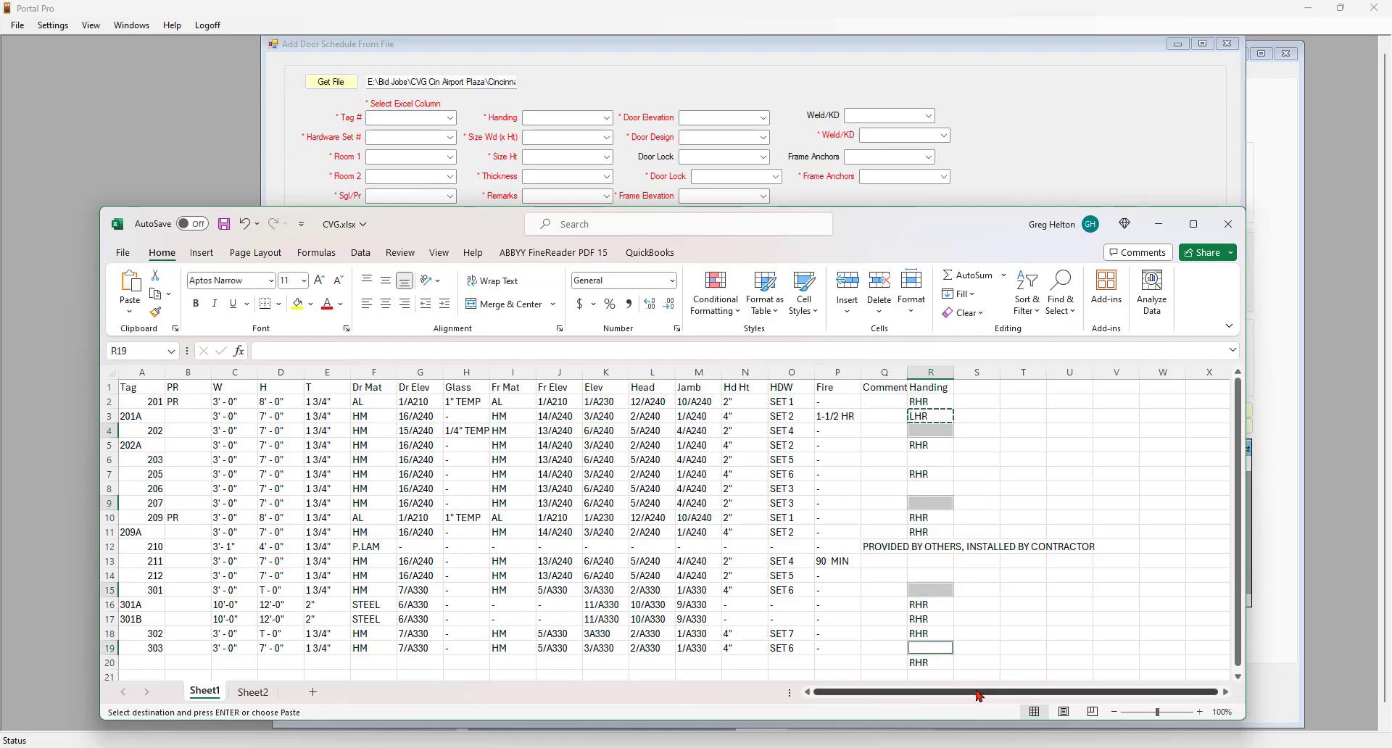
key("ctrl+v")
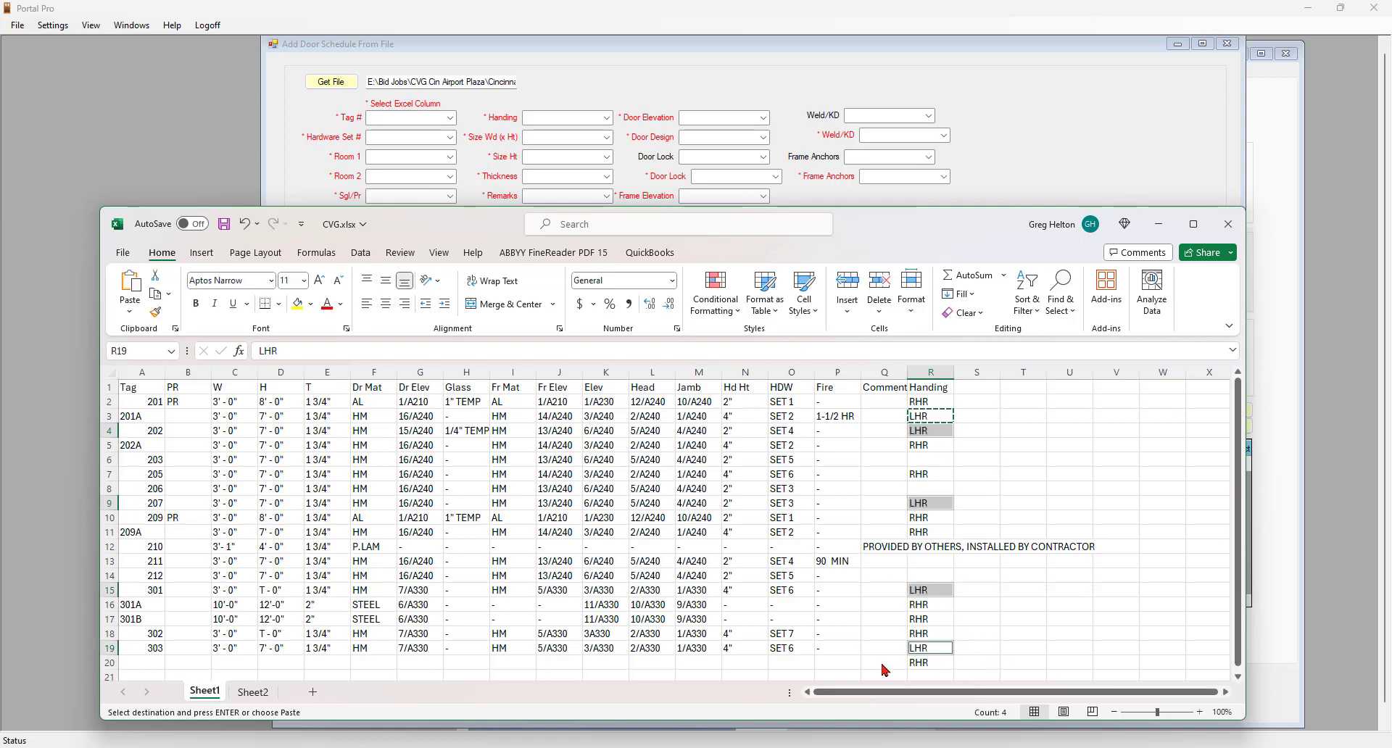
- Clear the extra handing in R20 and enter RH as the handing for tag 203 in R6
left_click(931, 664)
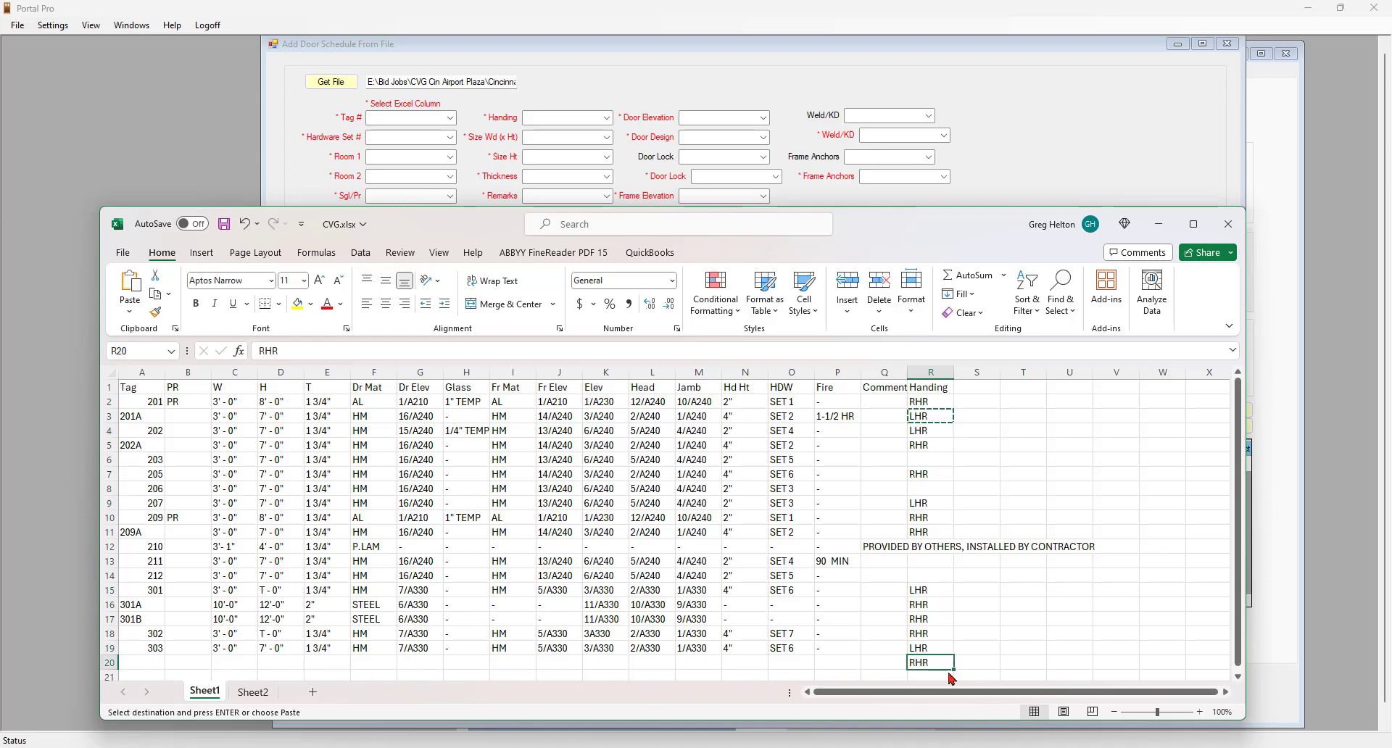
key("Delete")
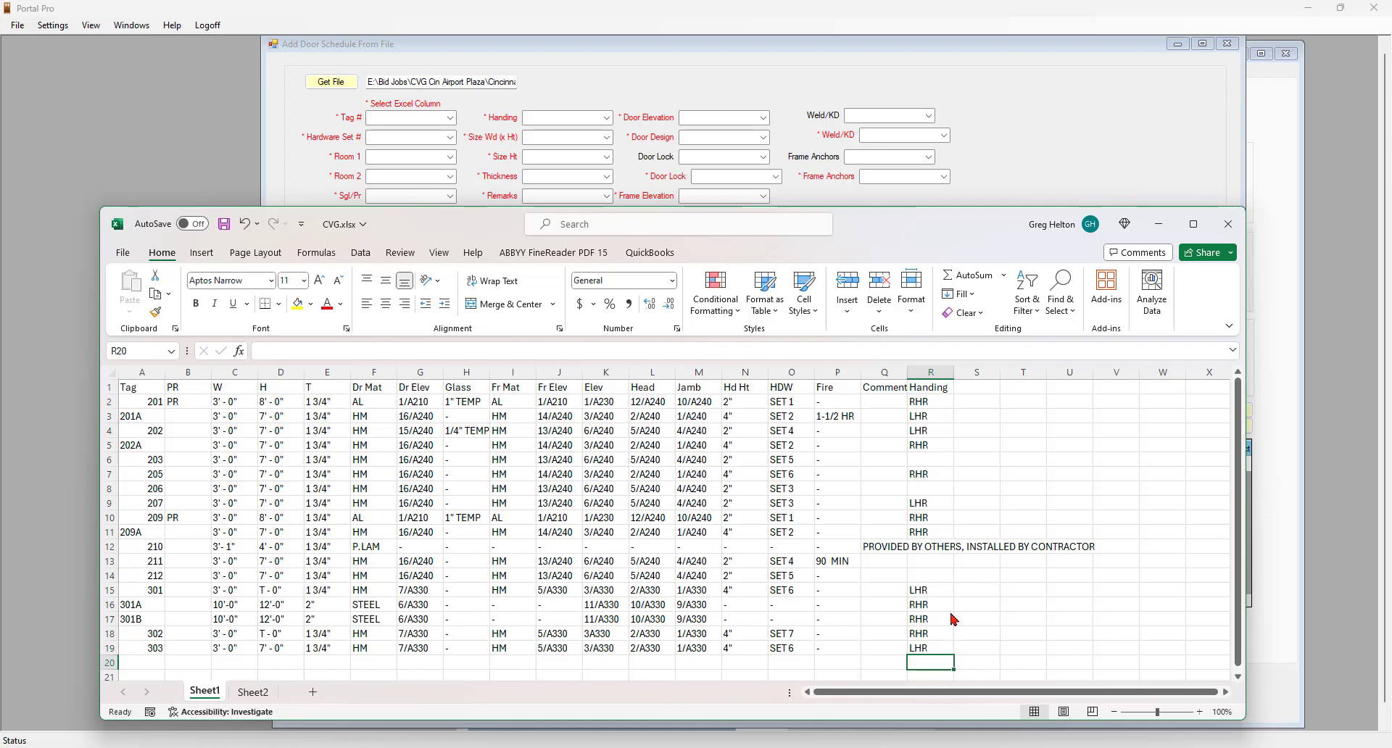
left_click(938, 459)
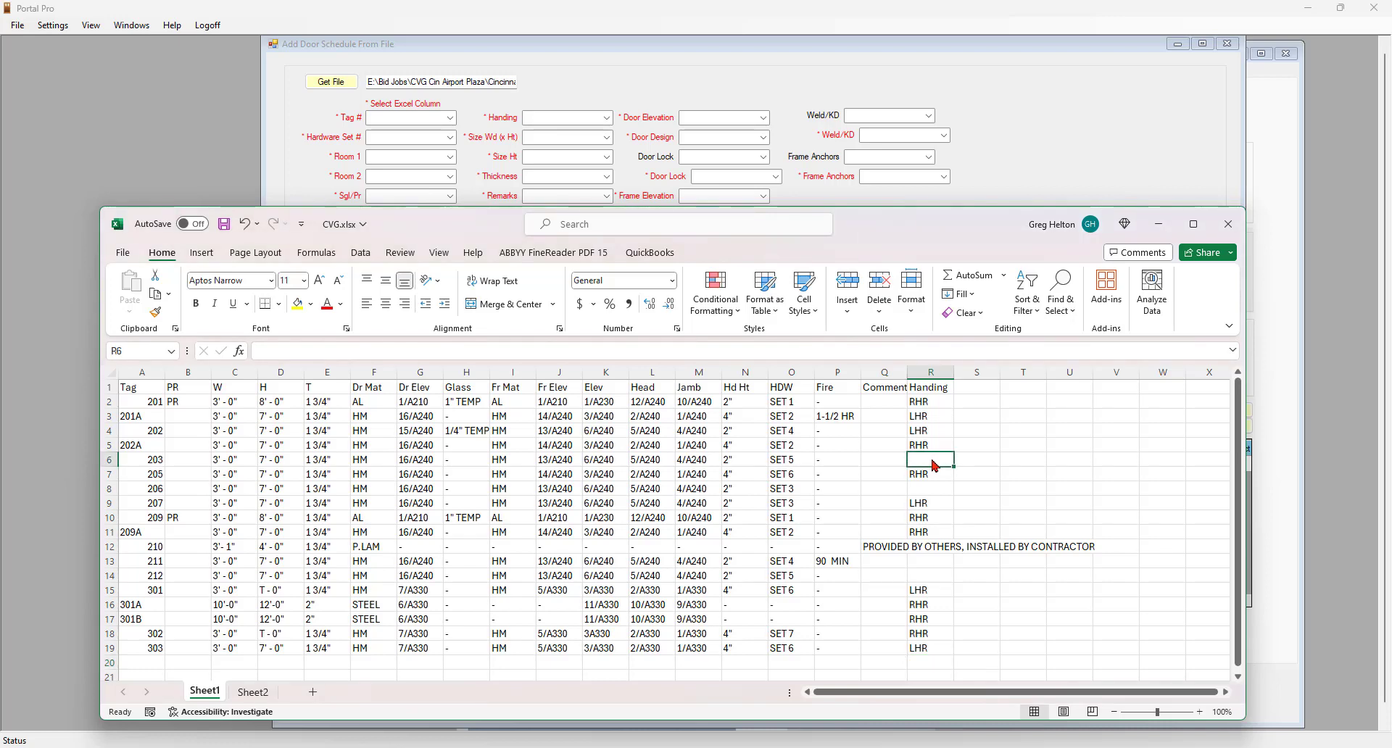
type("RH")
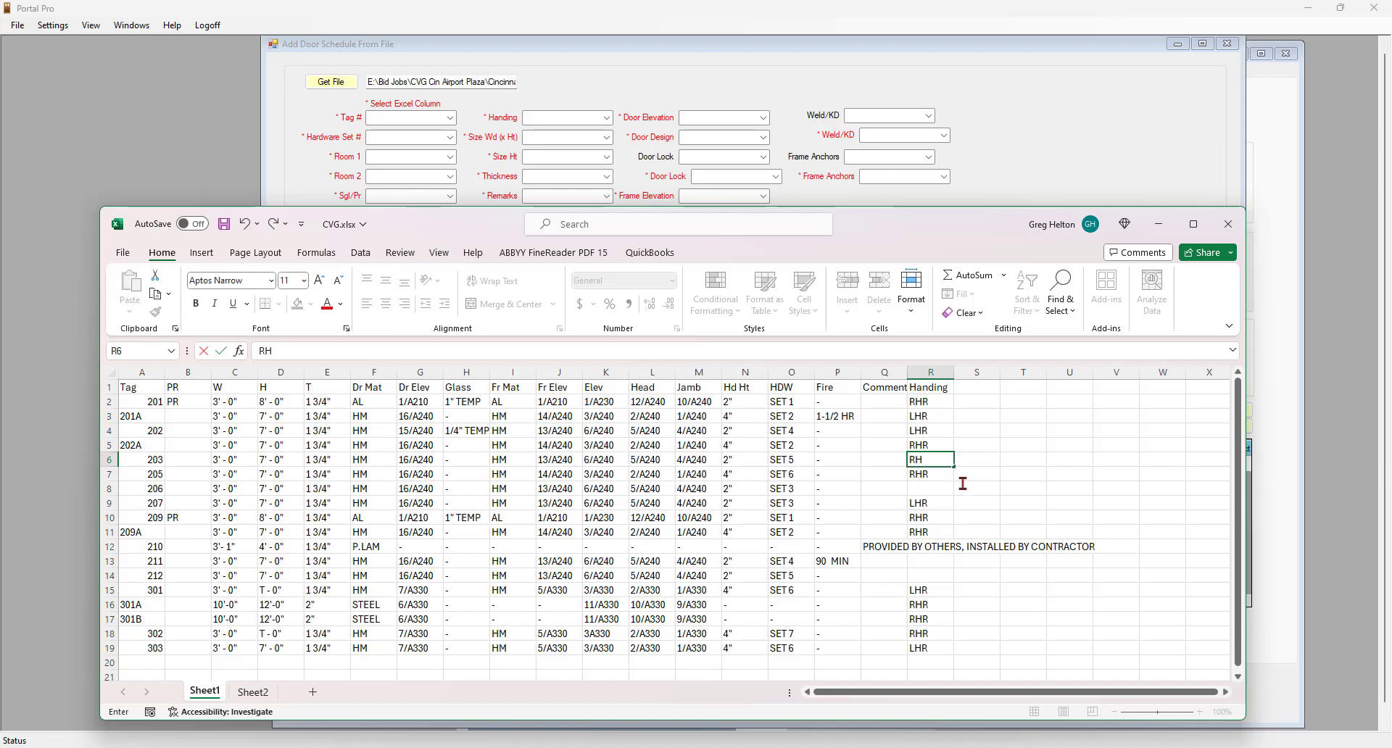
- Enter LHR as the handing for tags 206 and 211 in R8 and R13, and RH for tag 212 in R14
left_click(943, 490)
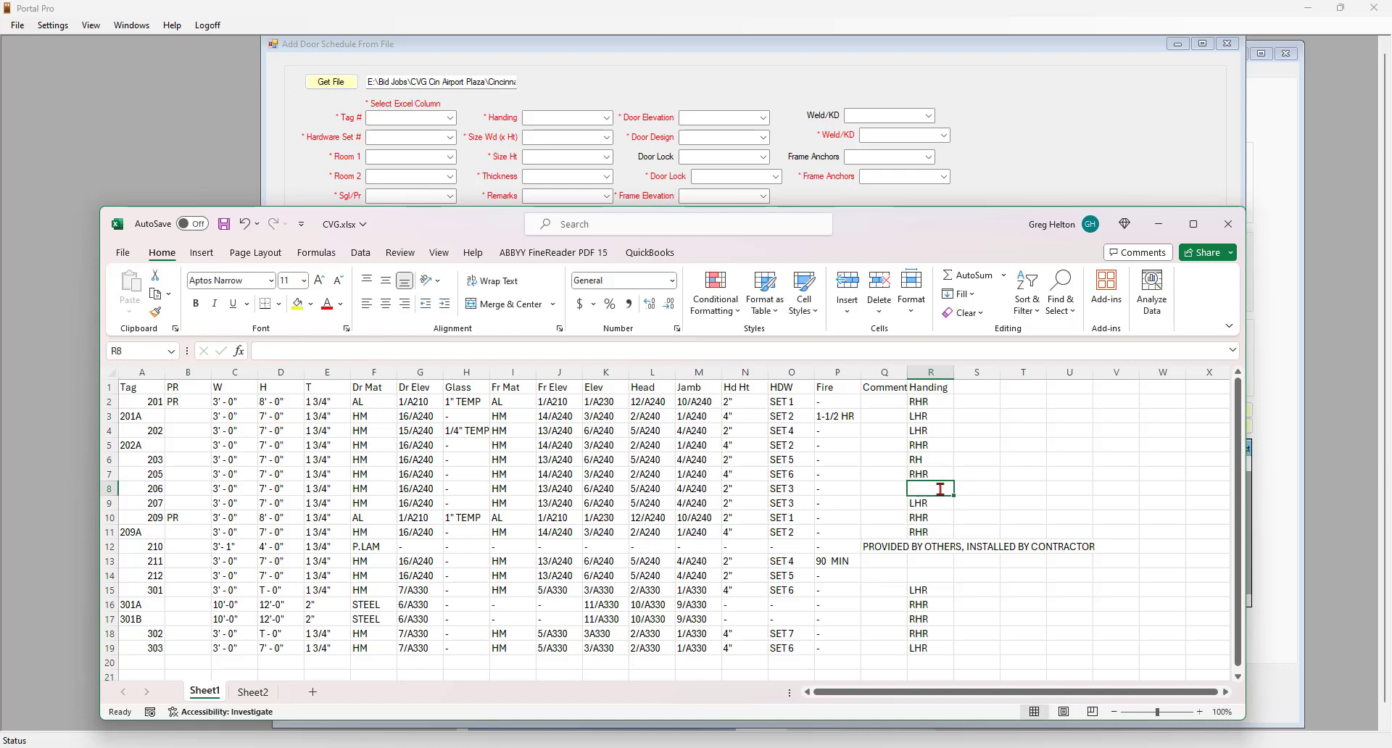
type("LHR")
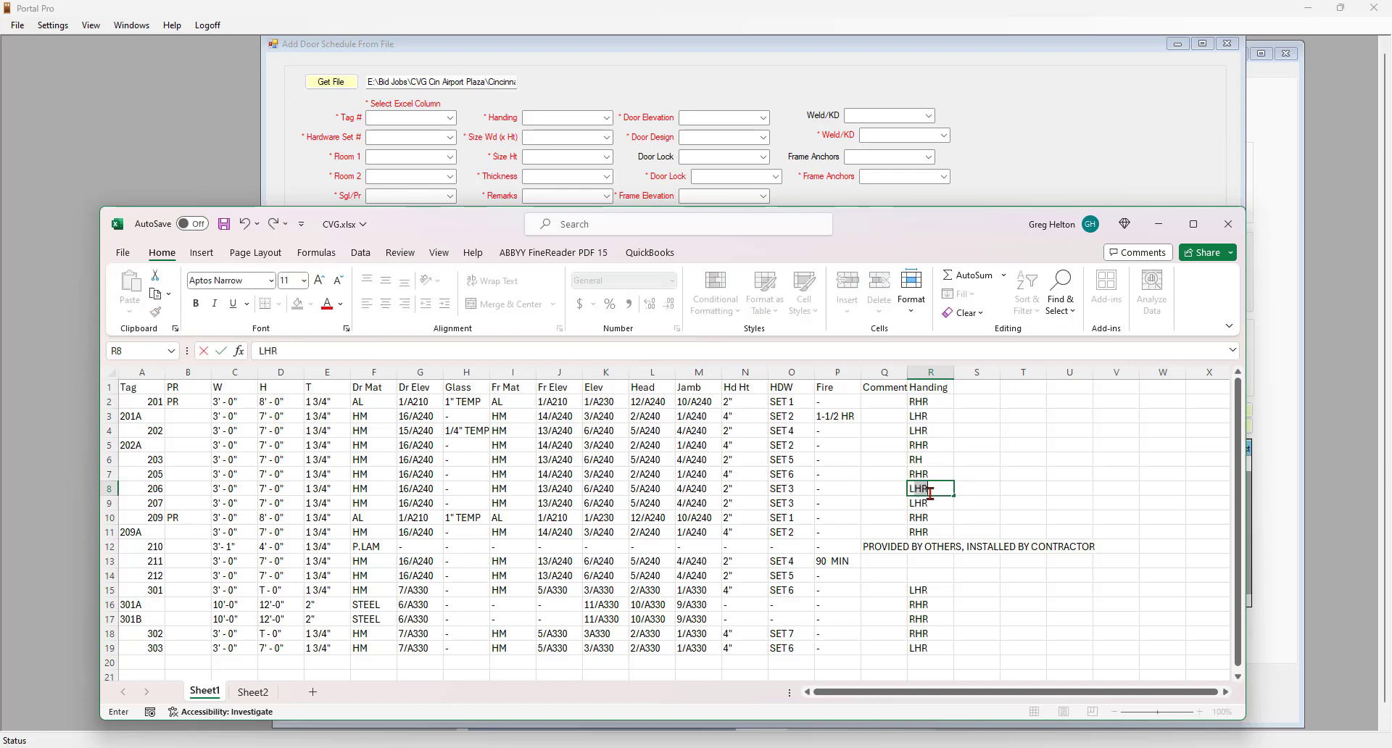
left_click(927, 561)
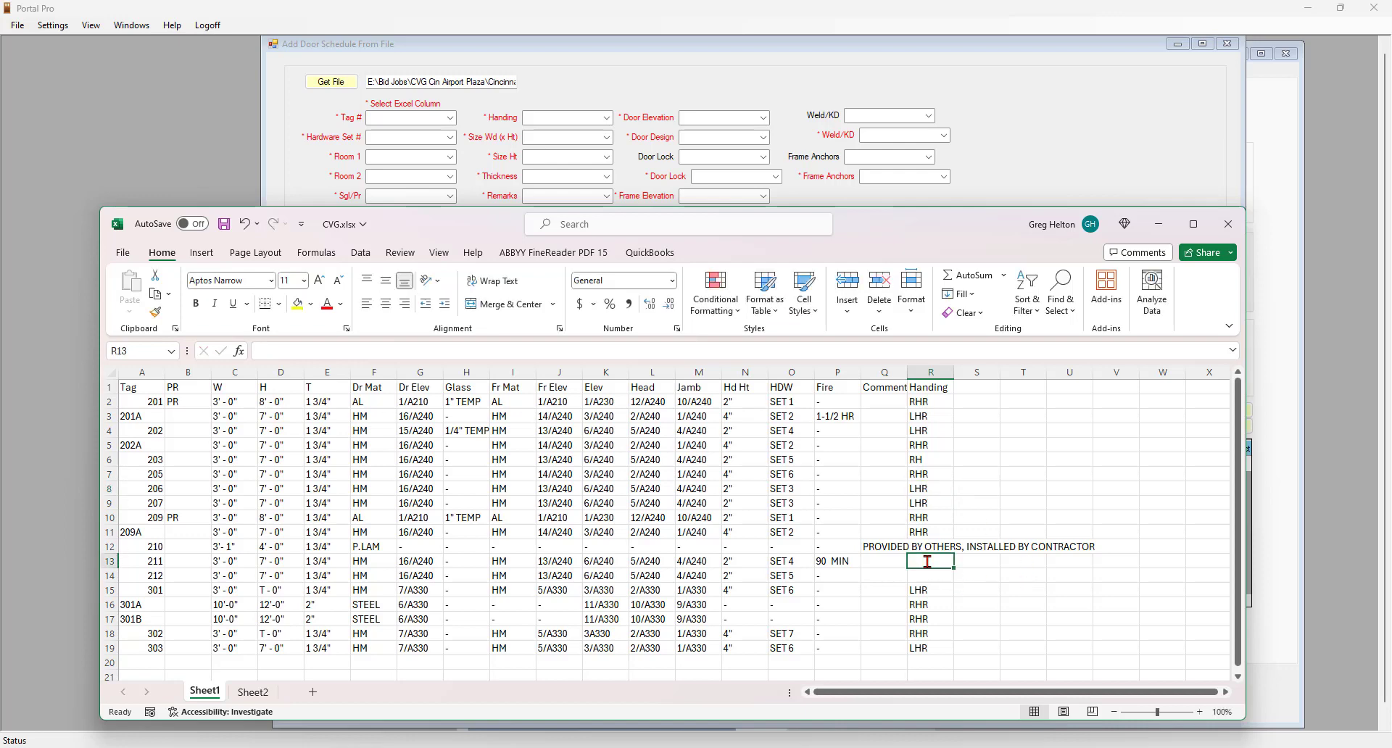
type("LHR")
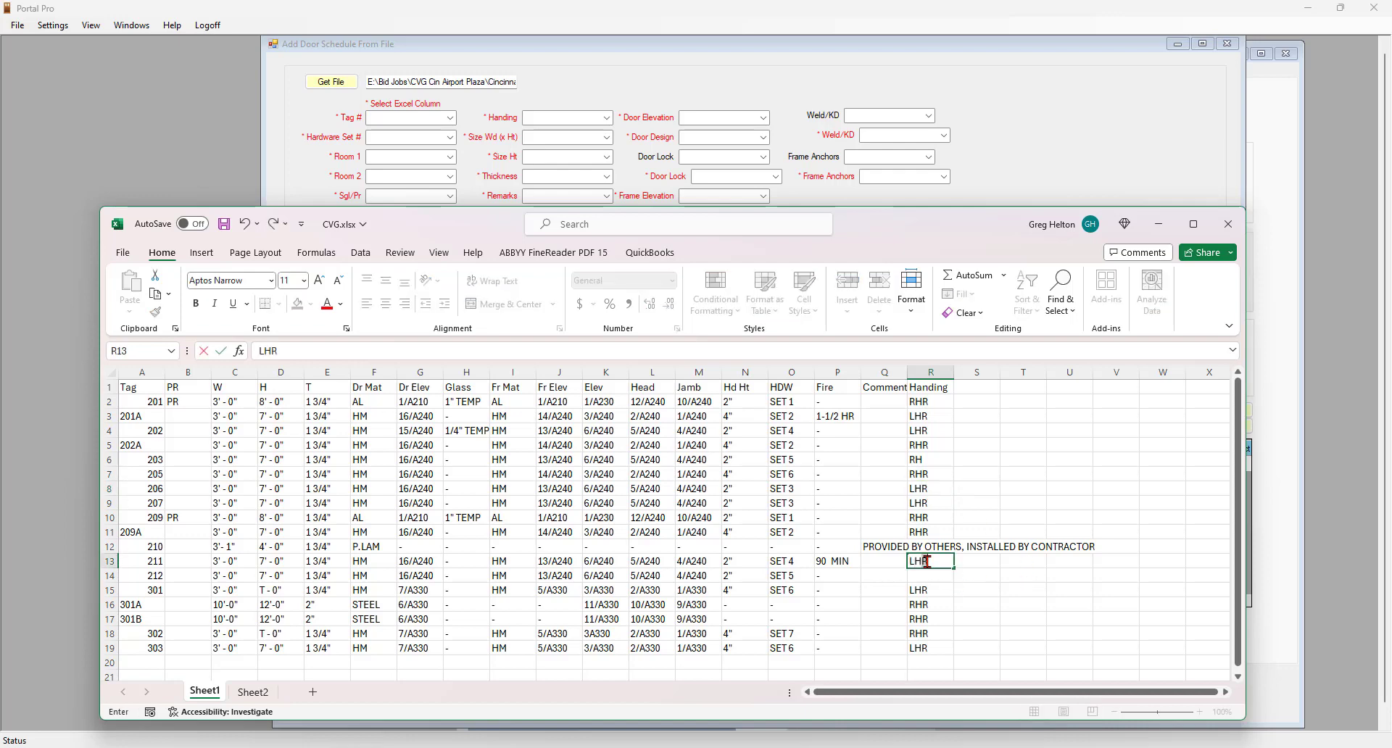
left_click(939, 579)
type("R")
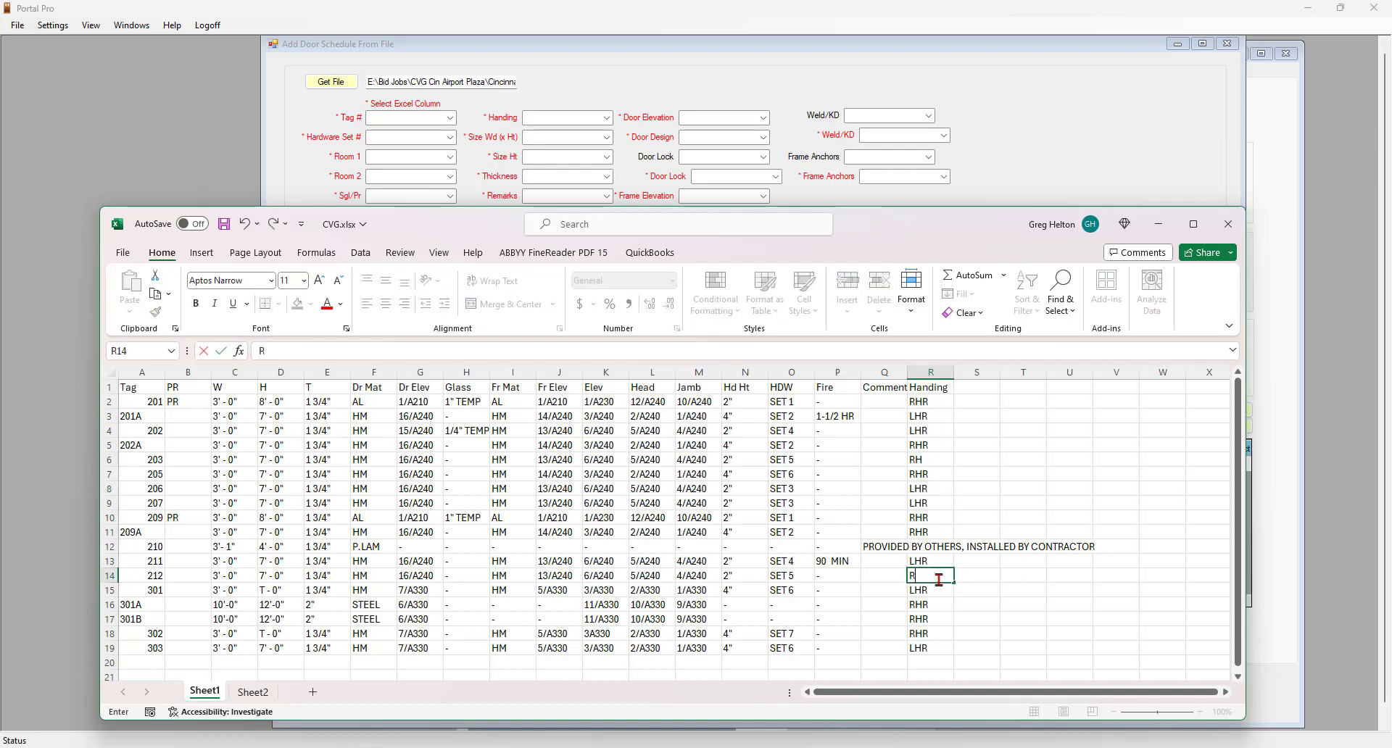
type("H")
- Enter SINGLE in the PR column for tag 201A in B3 and copy it to B4:B9
left_click(188, 404)
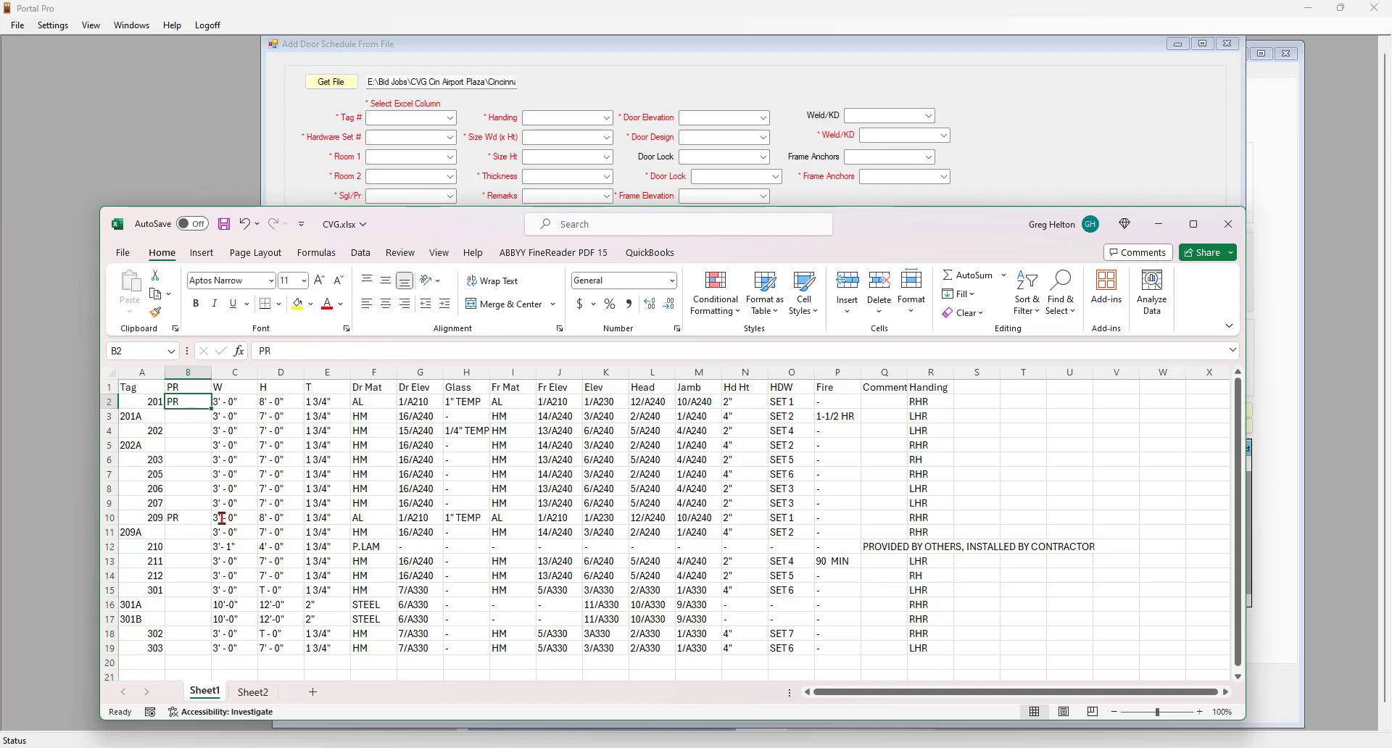
left_click(183, 420)
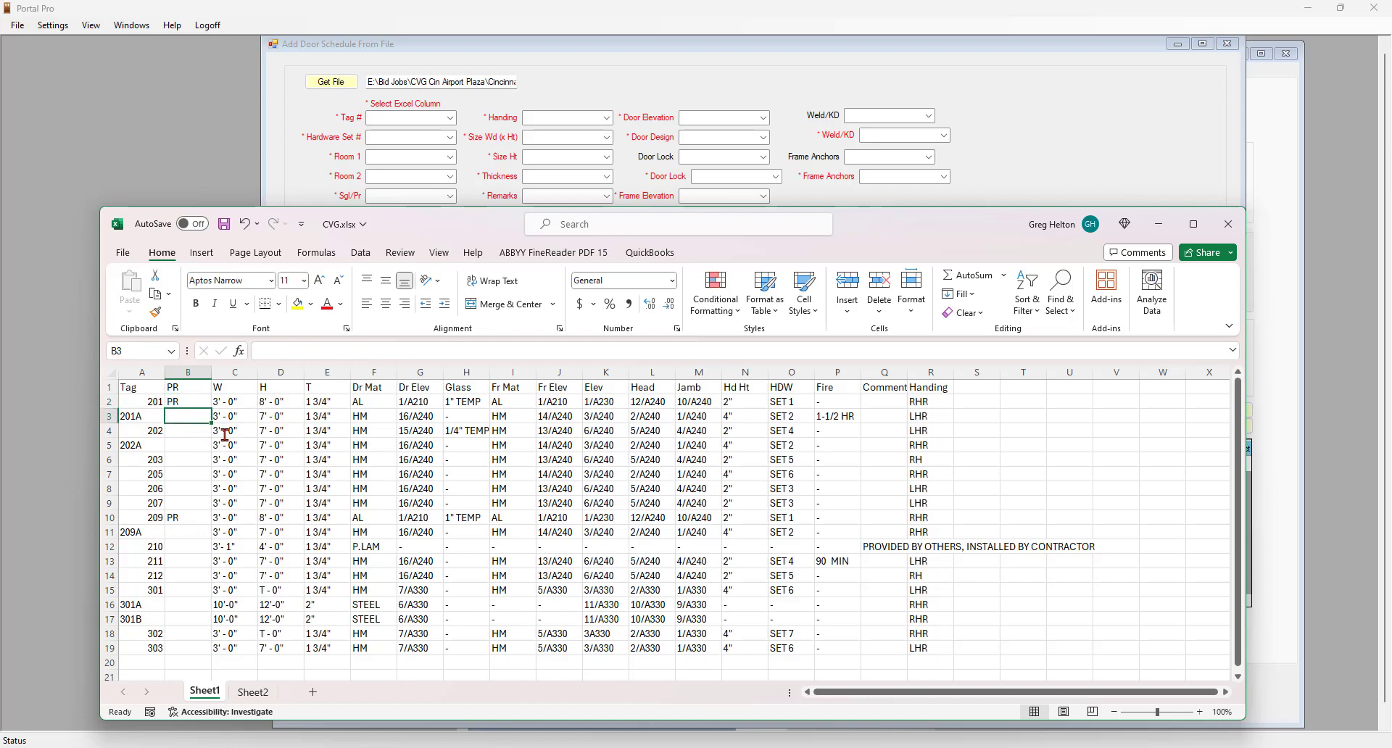
type("SINGLE")
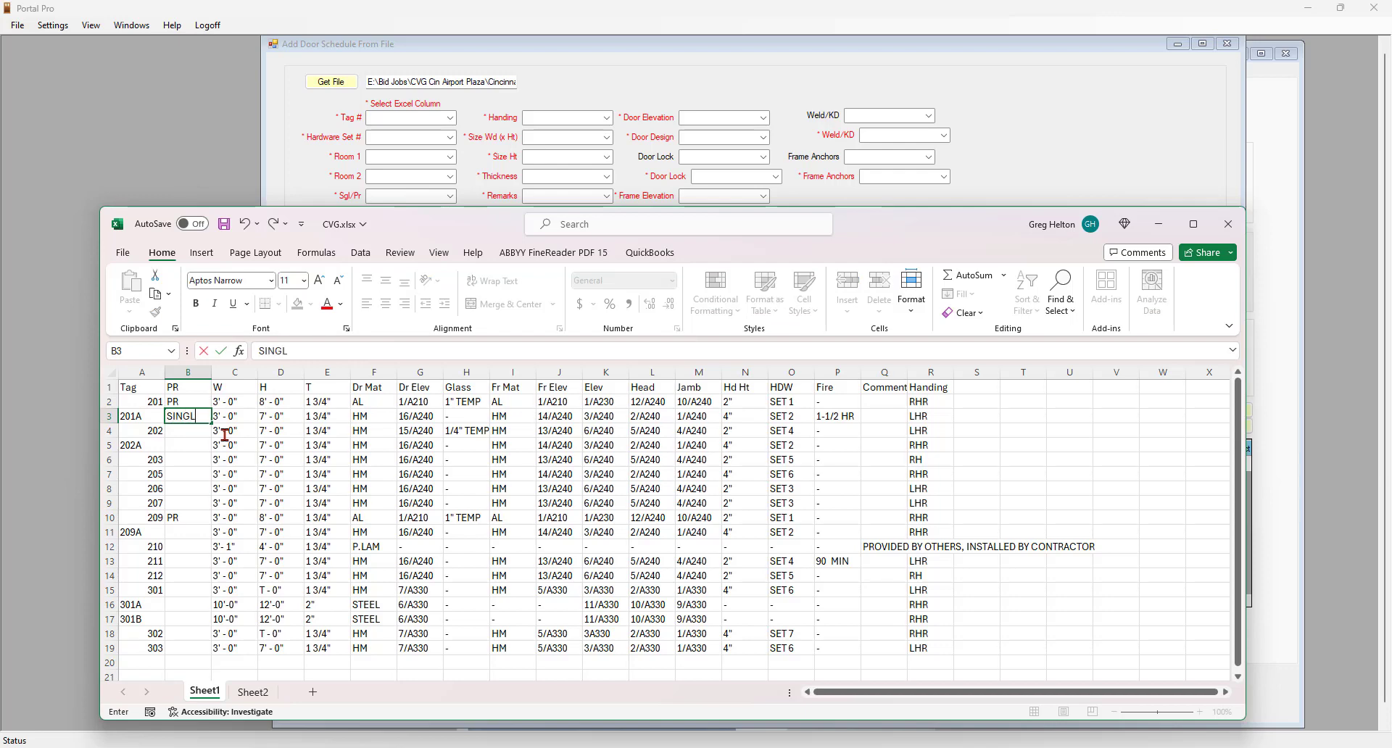
left_click(184, 436)
left_click(186, 416)
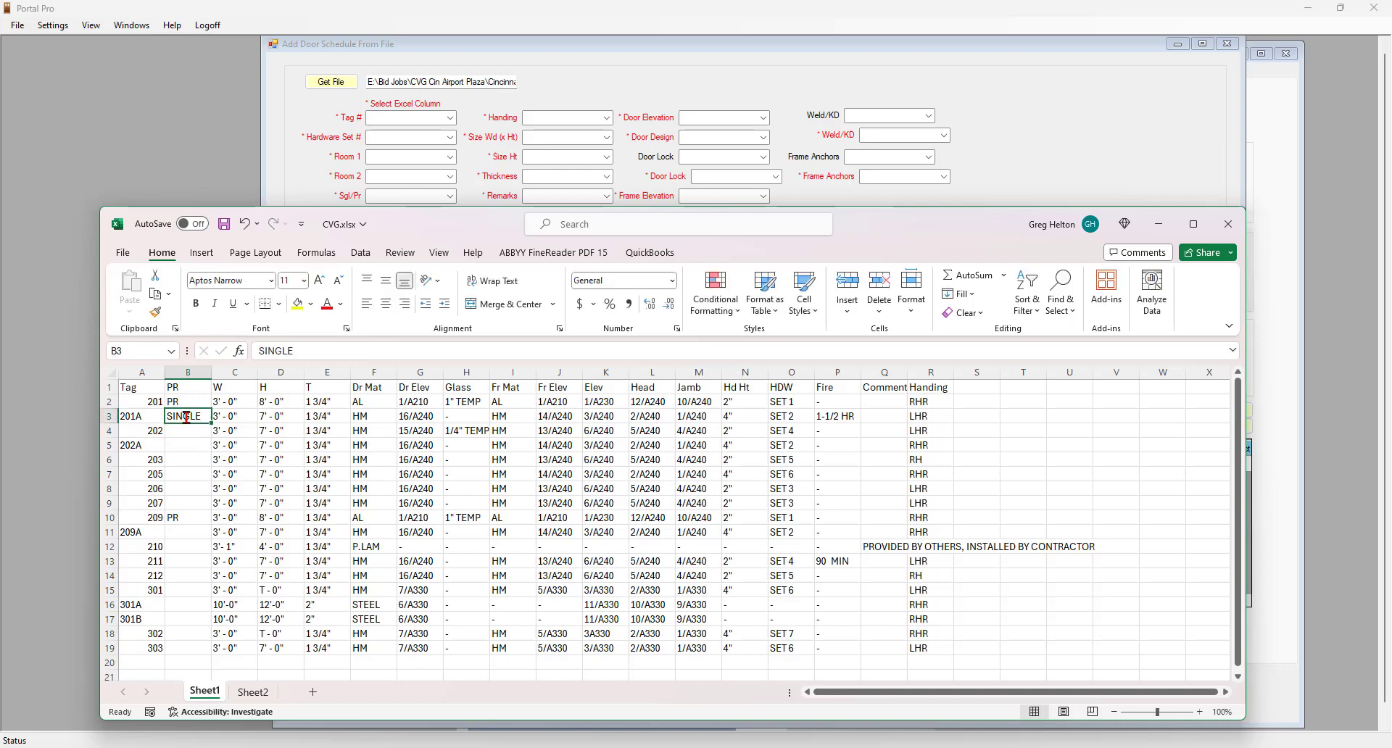
key("ctrl+c")
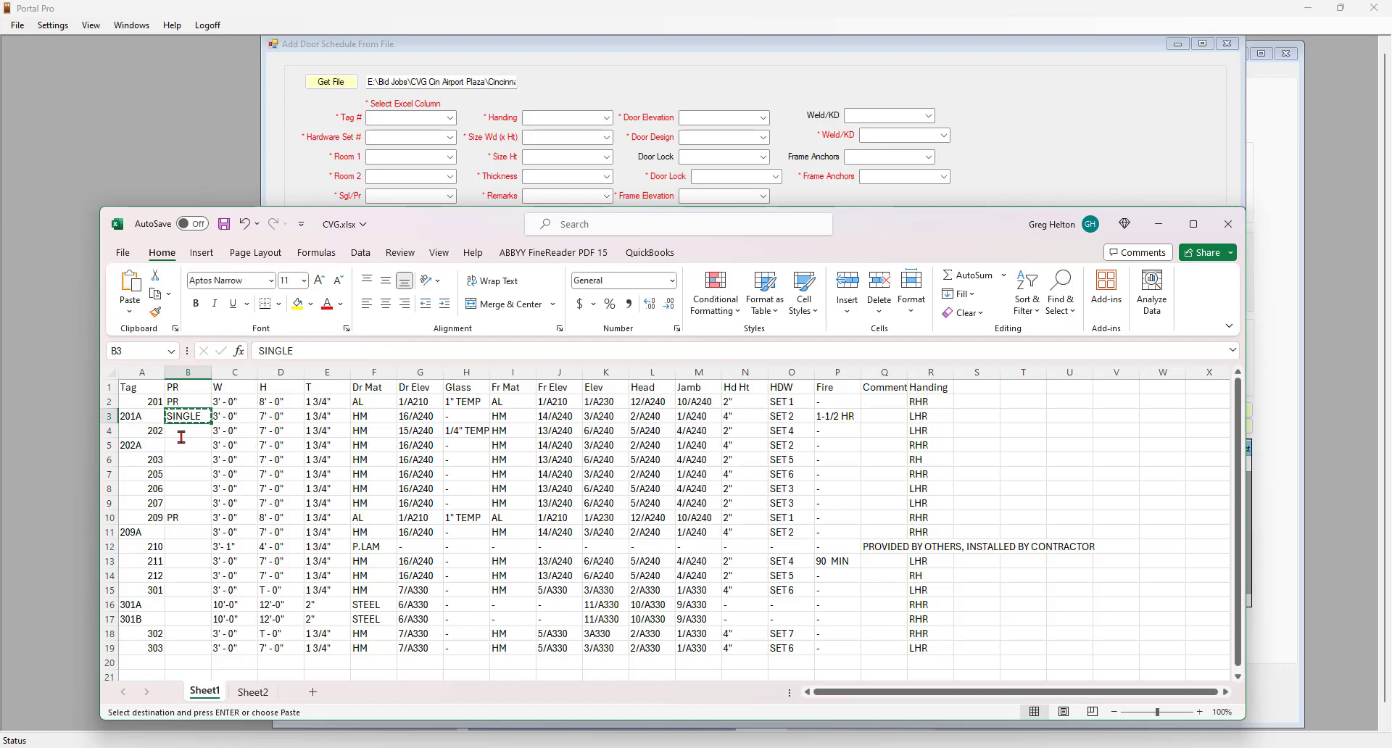
left_click_drag(188, 432, 187, 503)
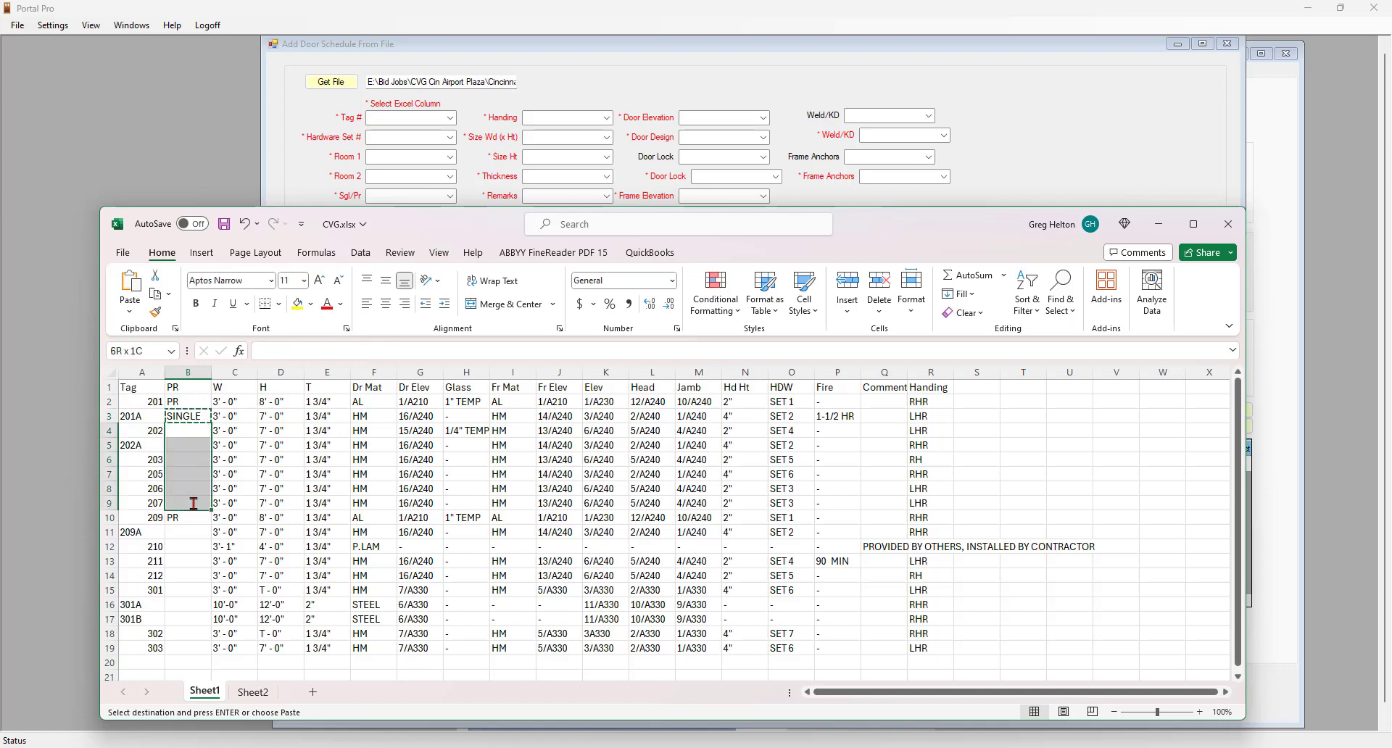
key("ctrl+v")
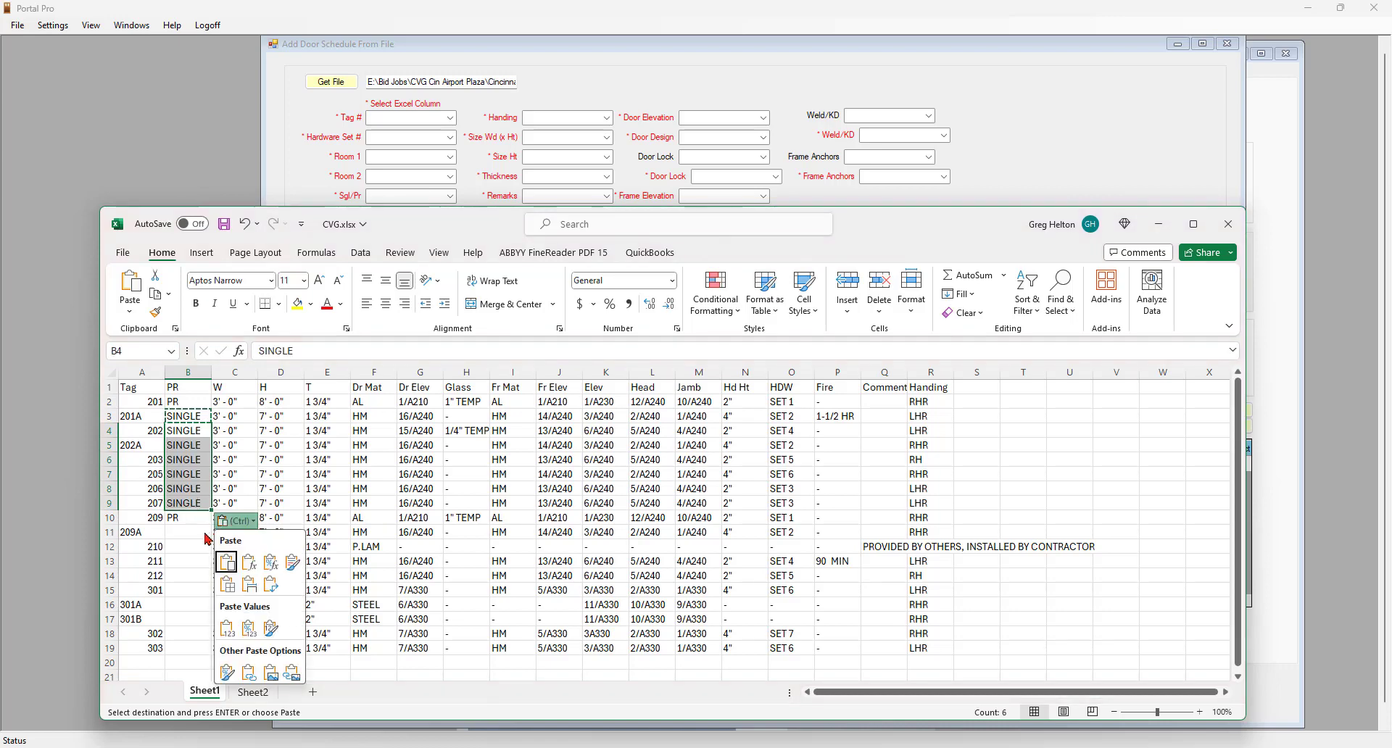
- Paste the copied SINGLE value into B11:B19 for tags 209A through 303
left_click(187, 533)
left_click(190, 536)
left_click_drag(194, 543, 191, 650)
key("ctrl+v")
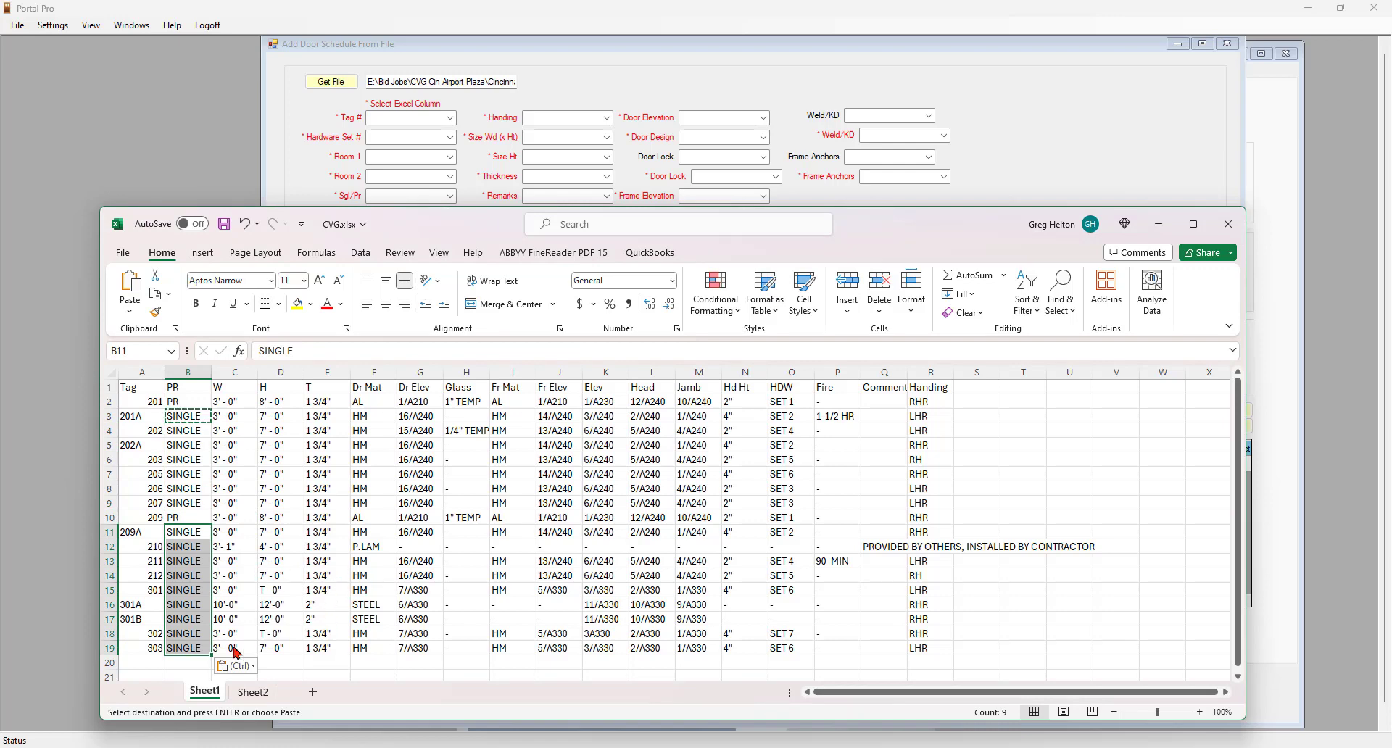
left_click(202, 605)
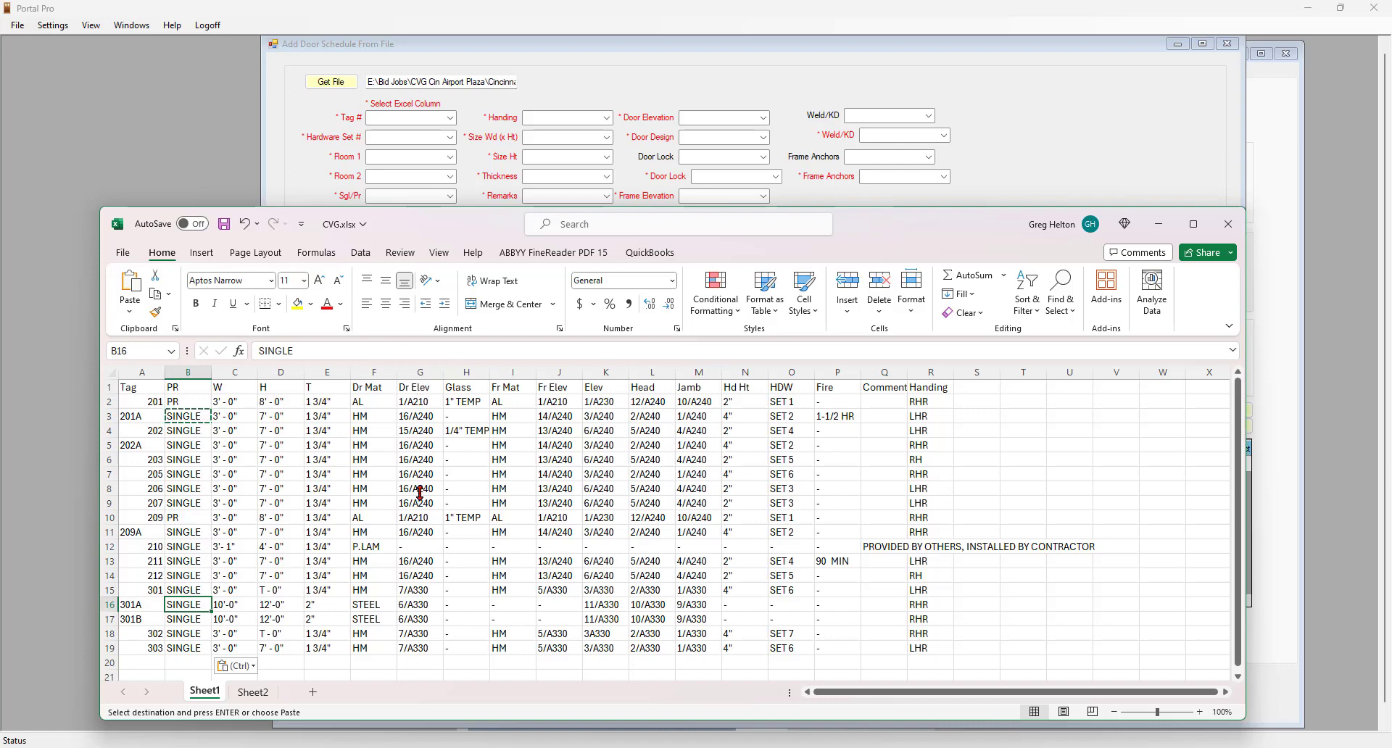
- Remove every /A240 suffix from the Head column by replacing it with nothing using Find and Replace
left_click(427, 378)
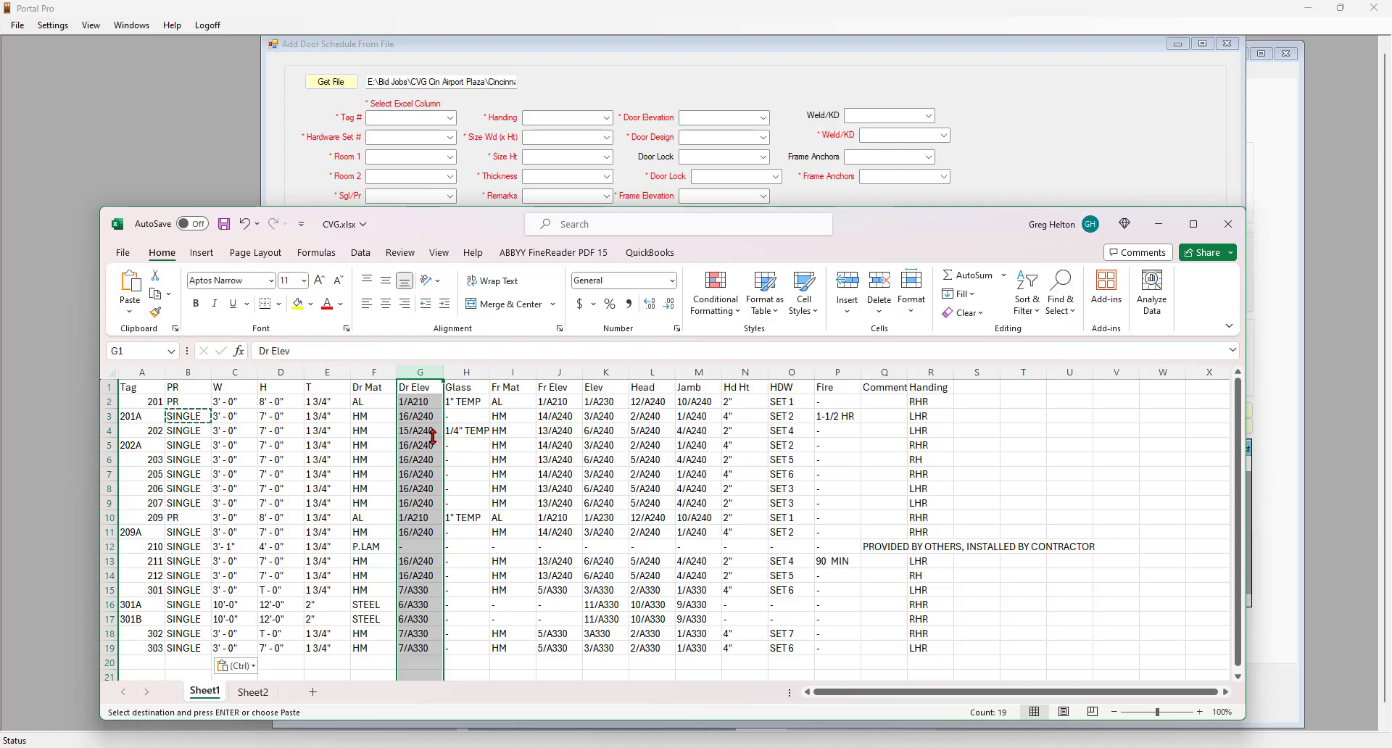
left_click(648, 416)
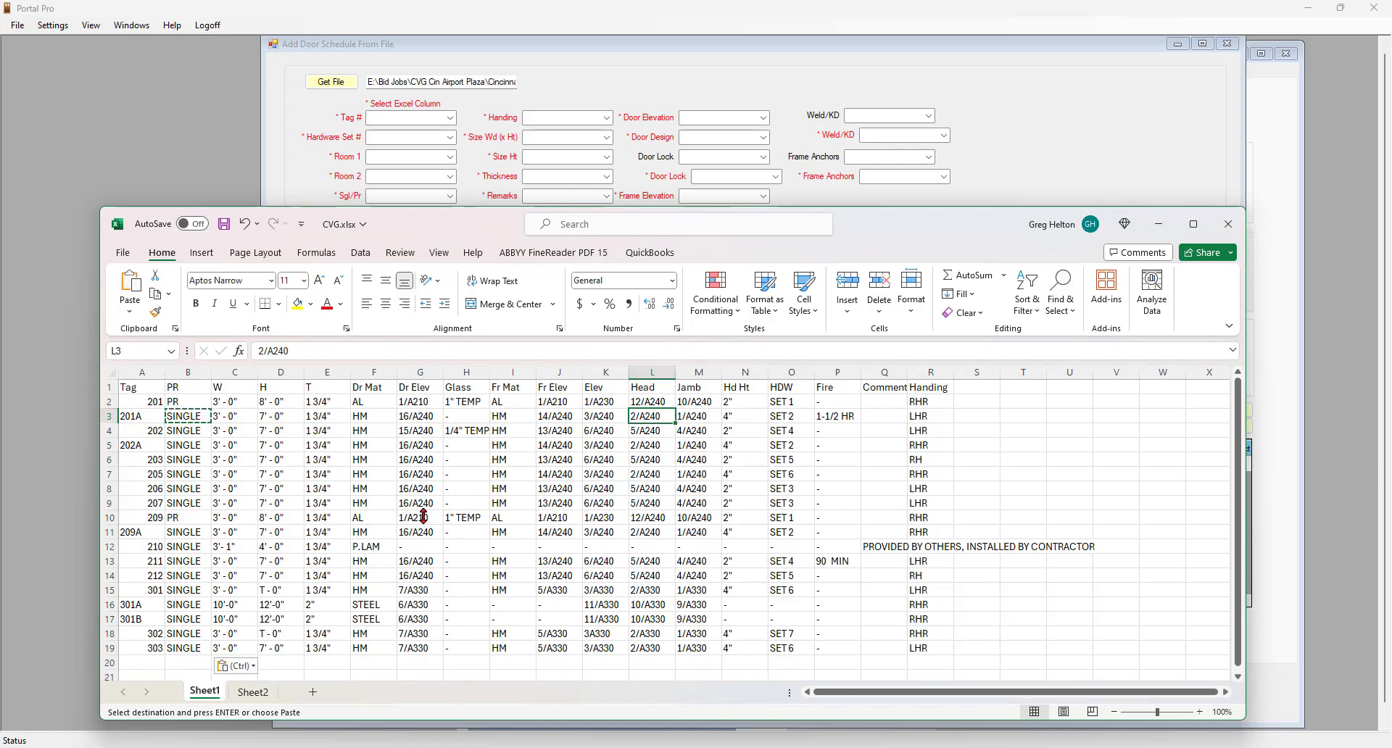
left_click(654, 379)
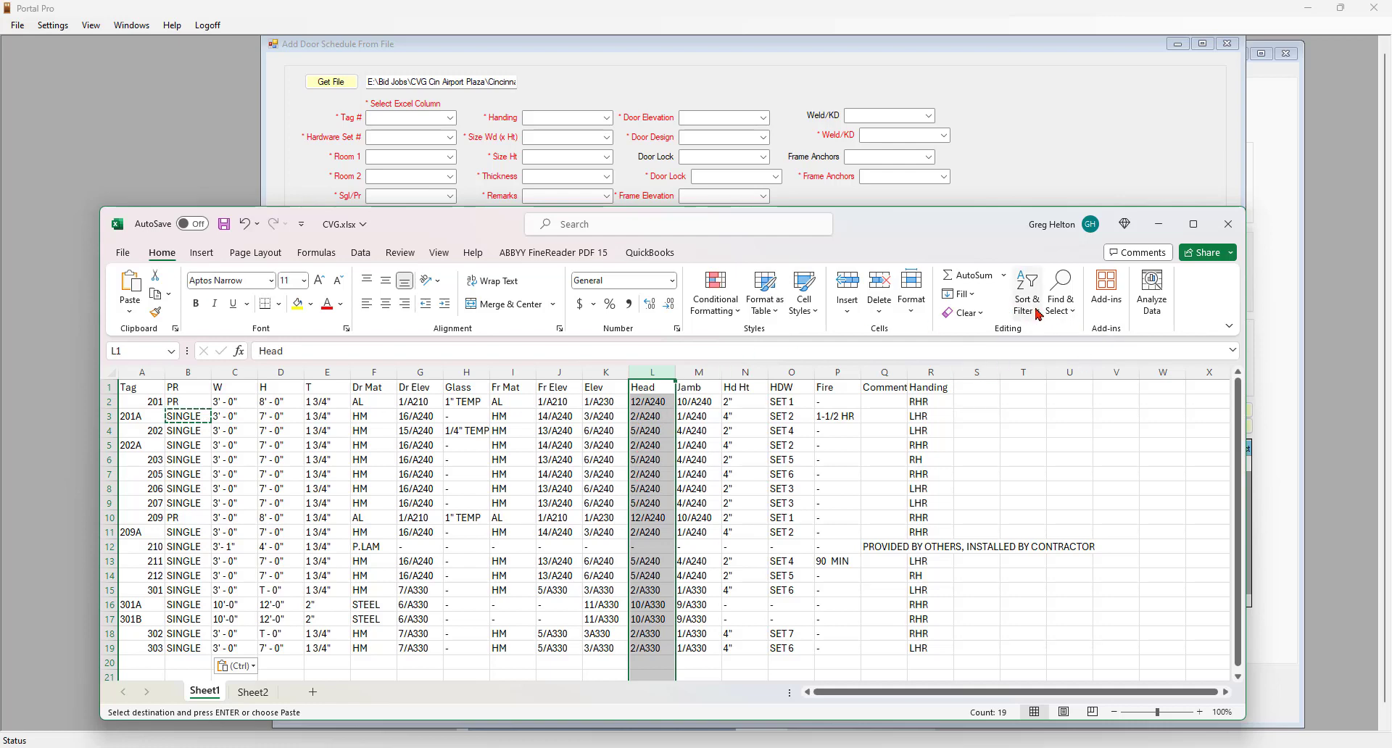
left_click(1075, 318)
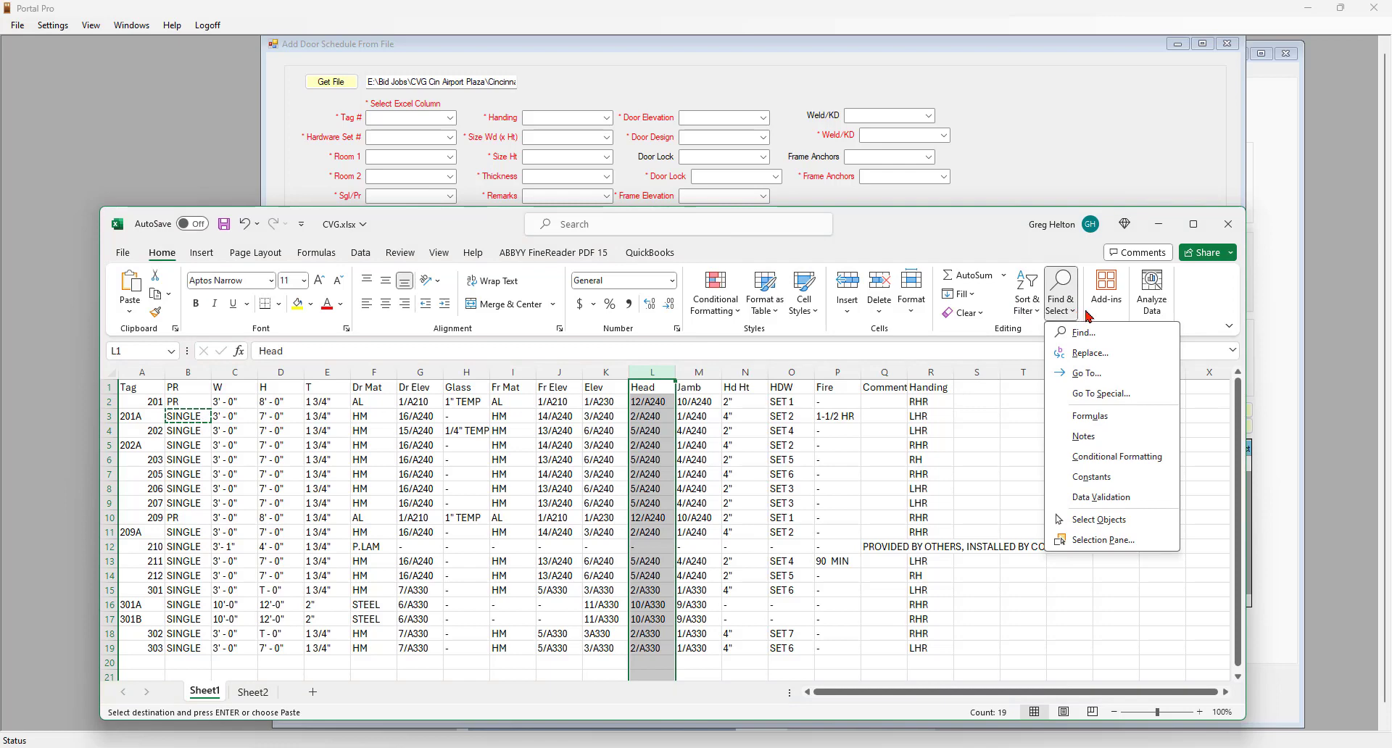
left_click(1087, 353)
left_click_drag(512, 428, 726, 227)
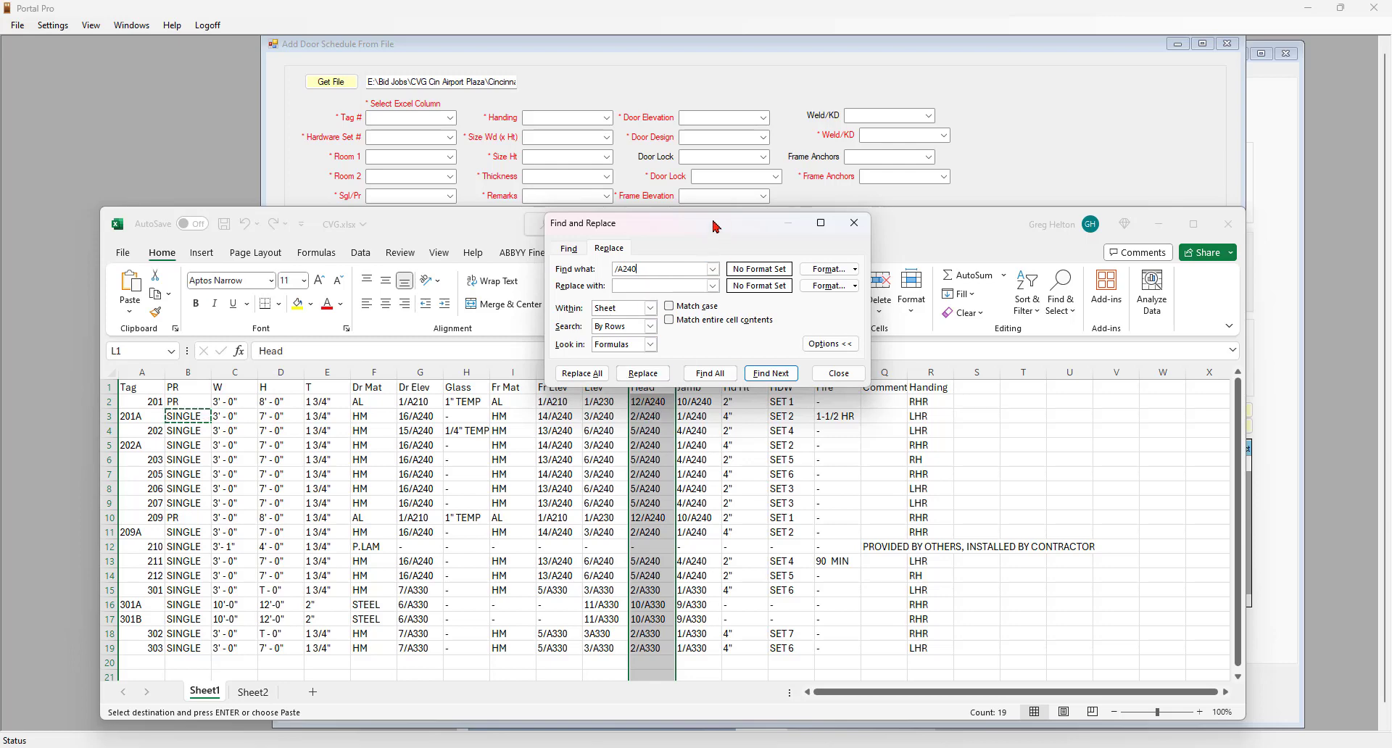
left_click_drag(711, 224, 715, 175)
left_click(632, 238)
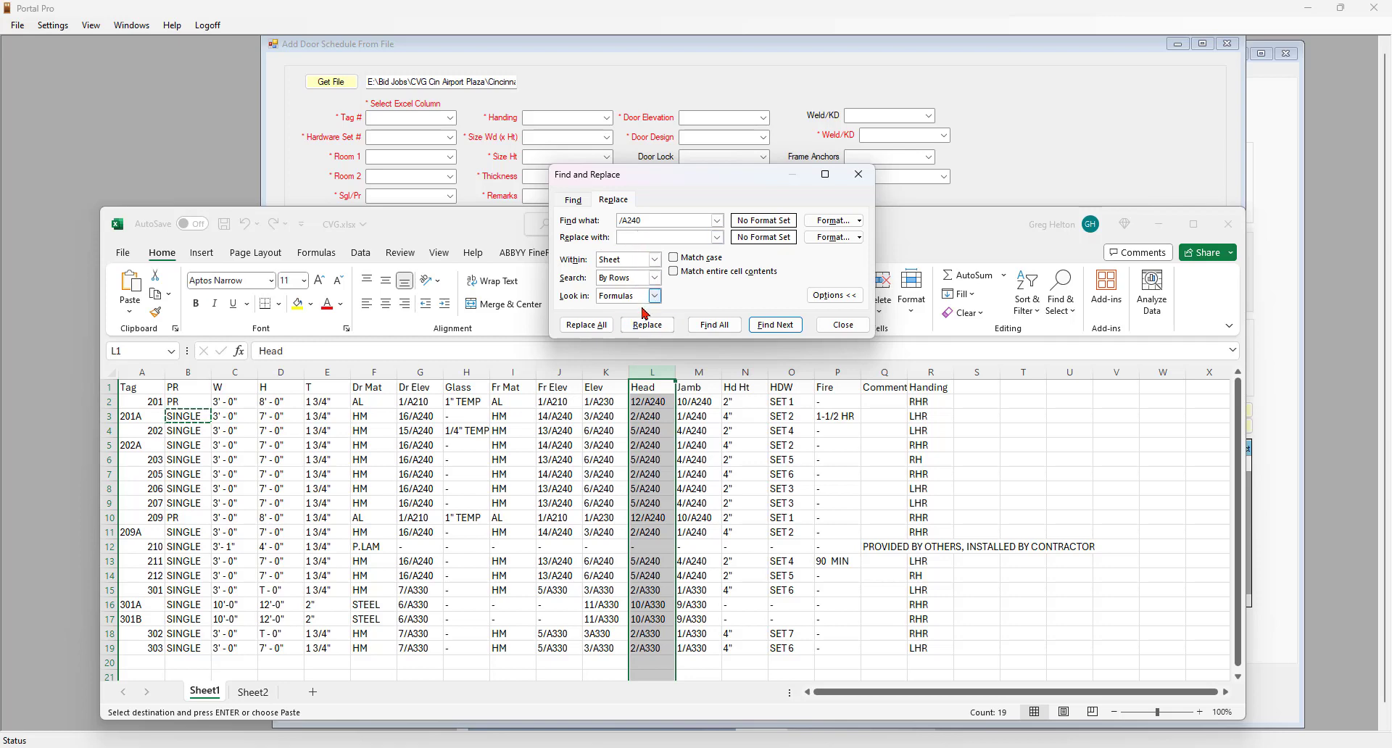
left_click(584, 326)
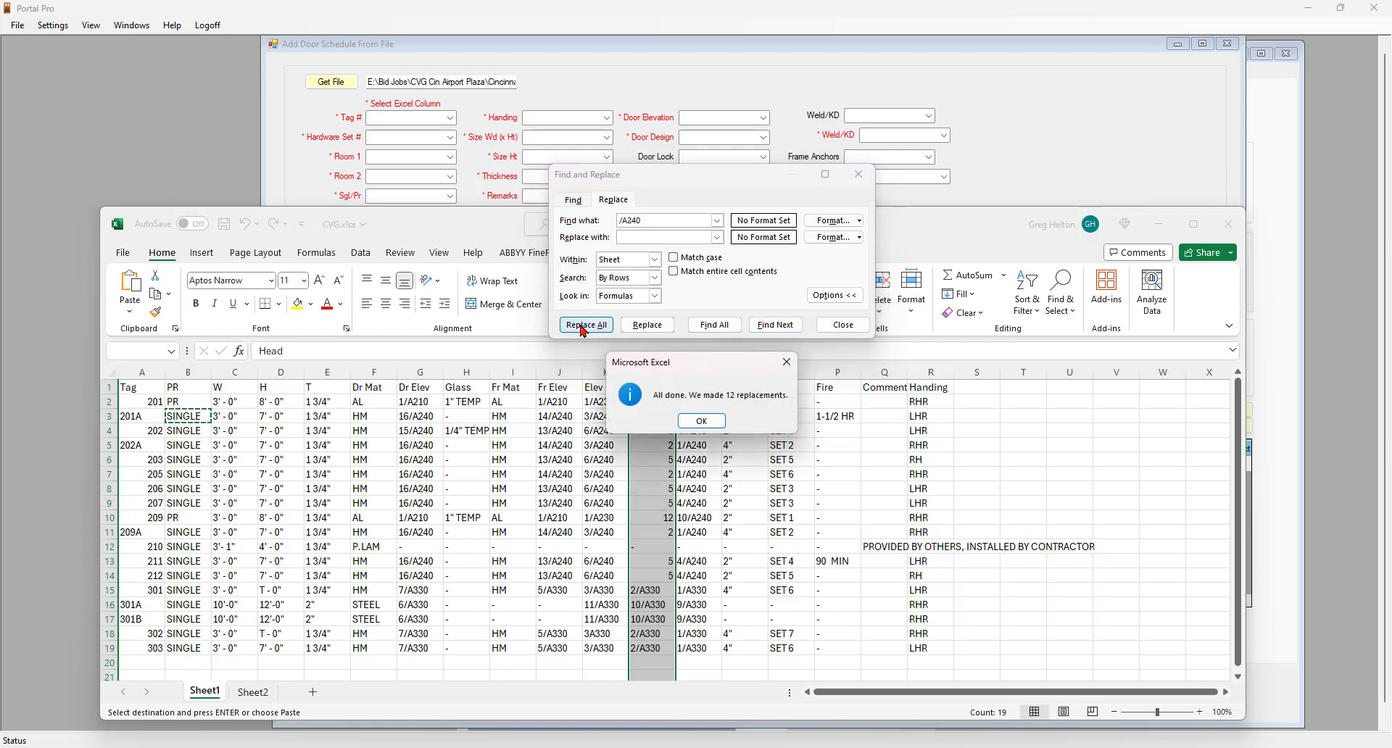
left_click(709, 426)
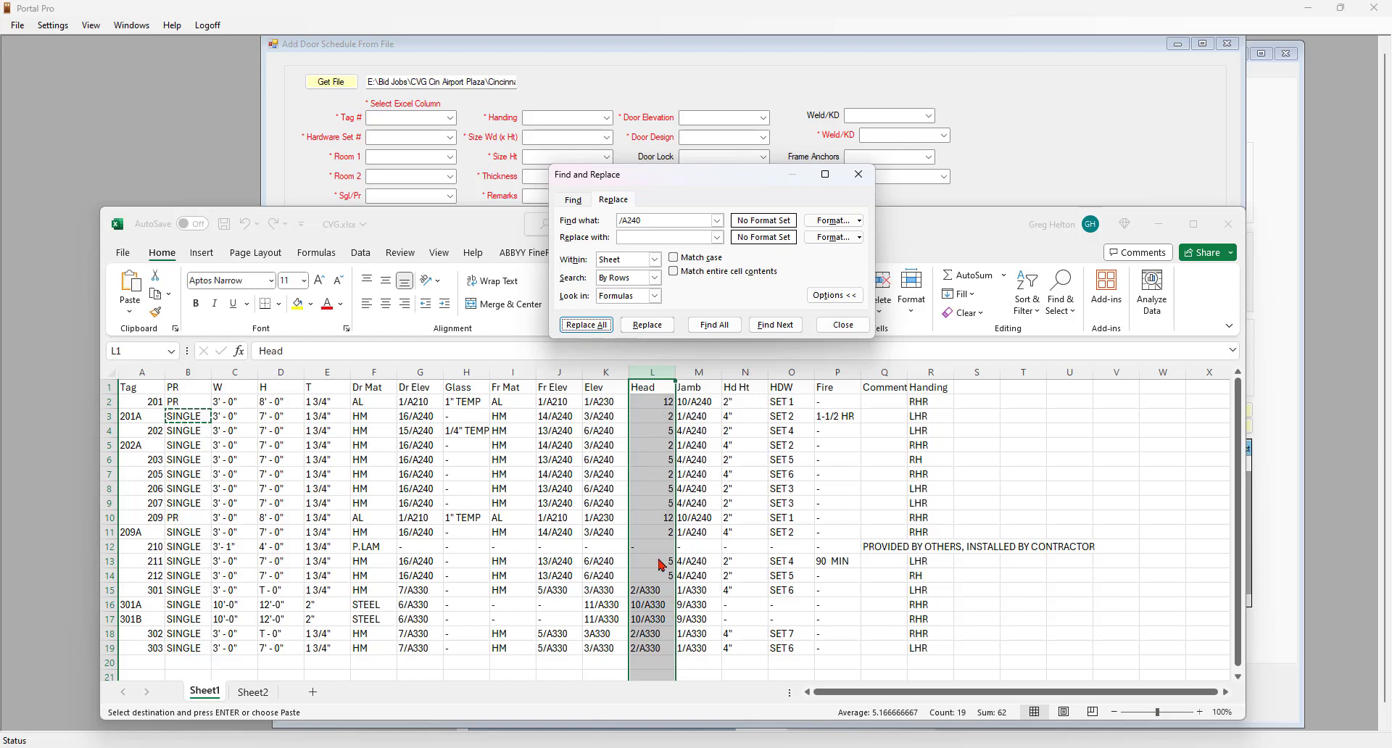
- Replace all /A330 suffixes in the Head column with nothing and close Find and Replace
left_click(628, 220)
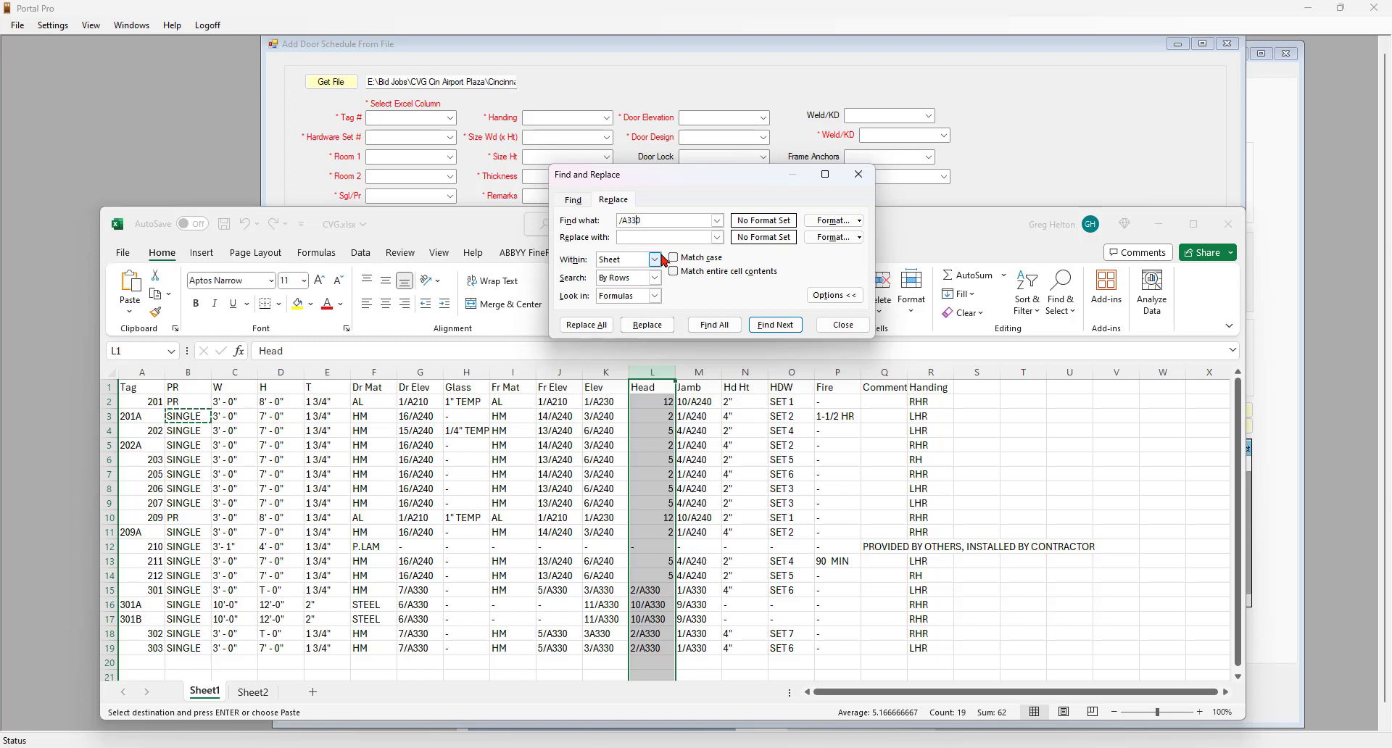
left_click(587, 327)
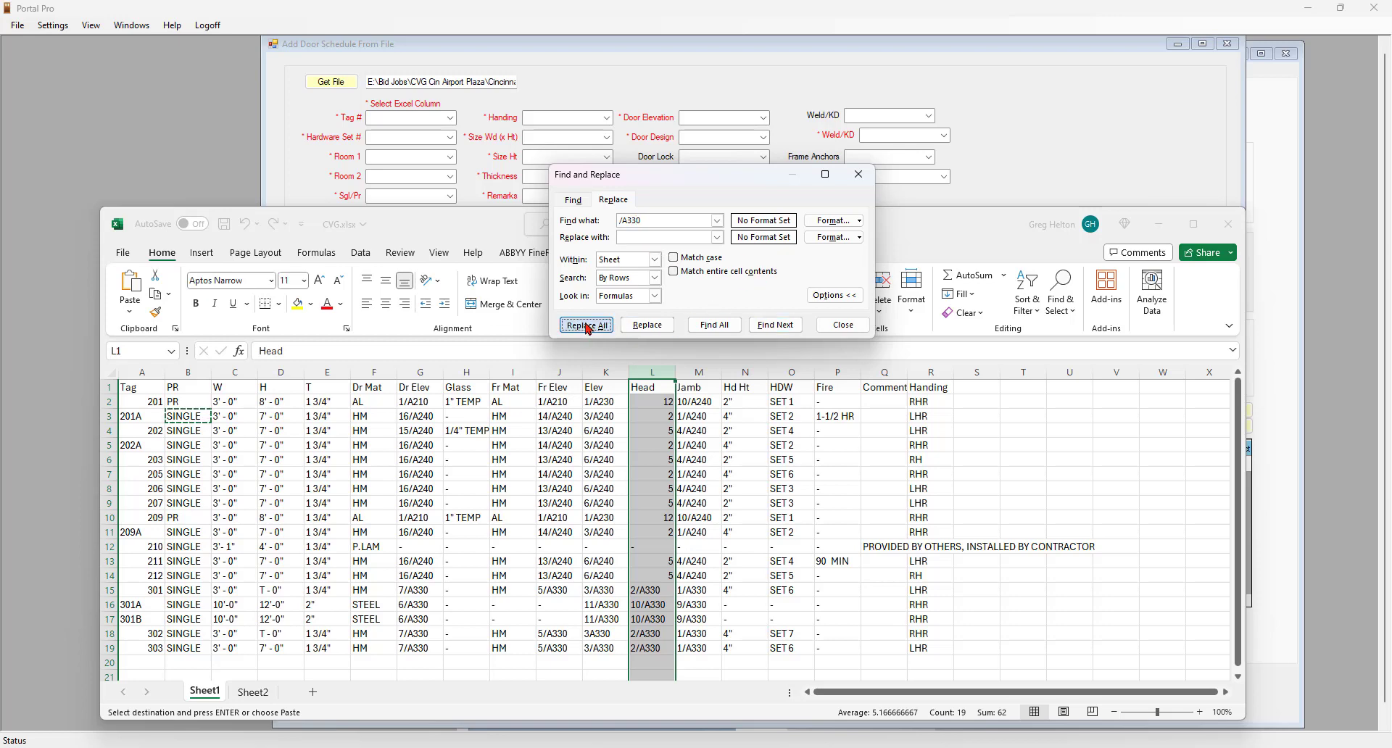
left_click(686, 423)
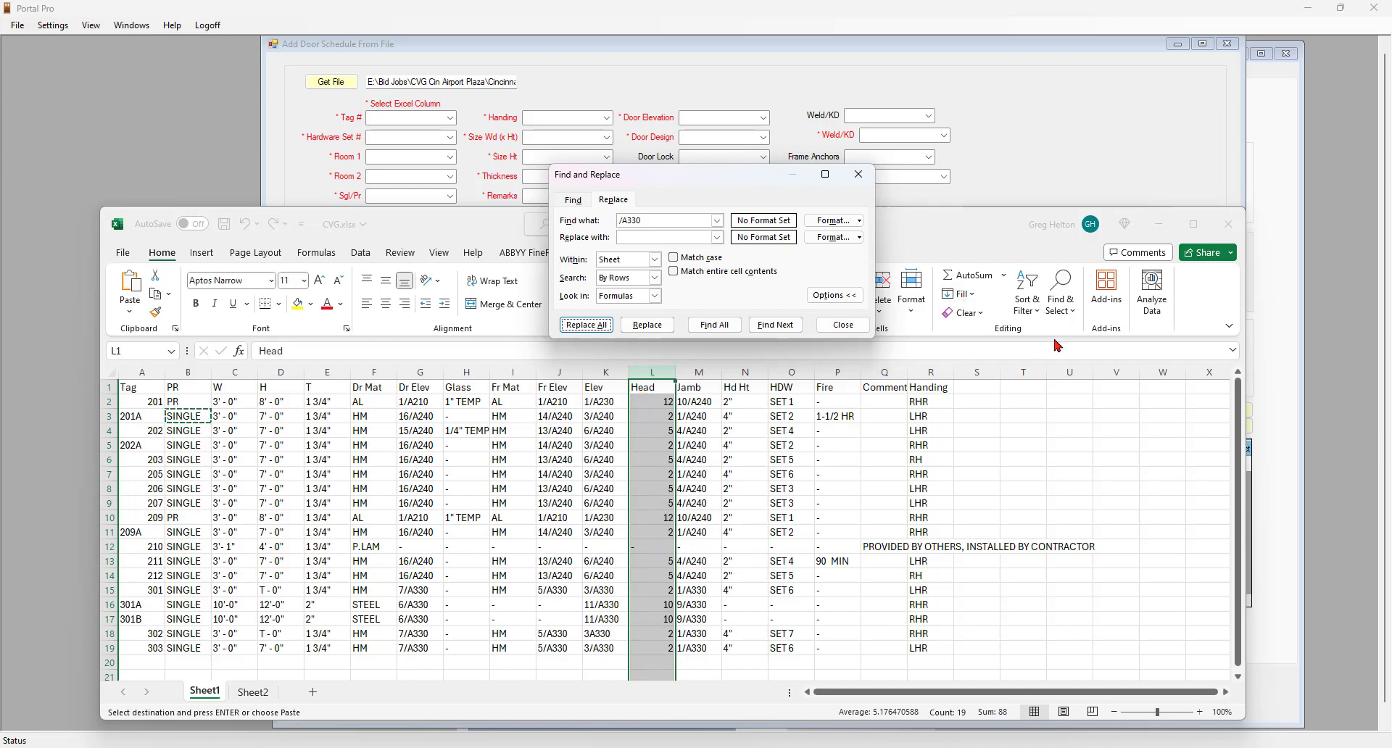
left_click(919, 351)
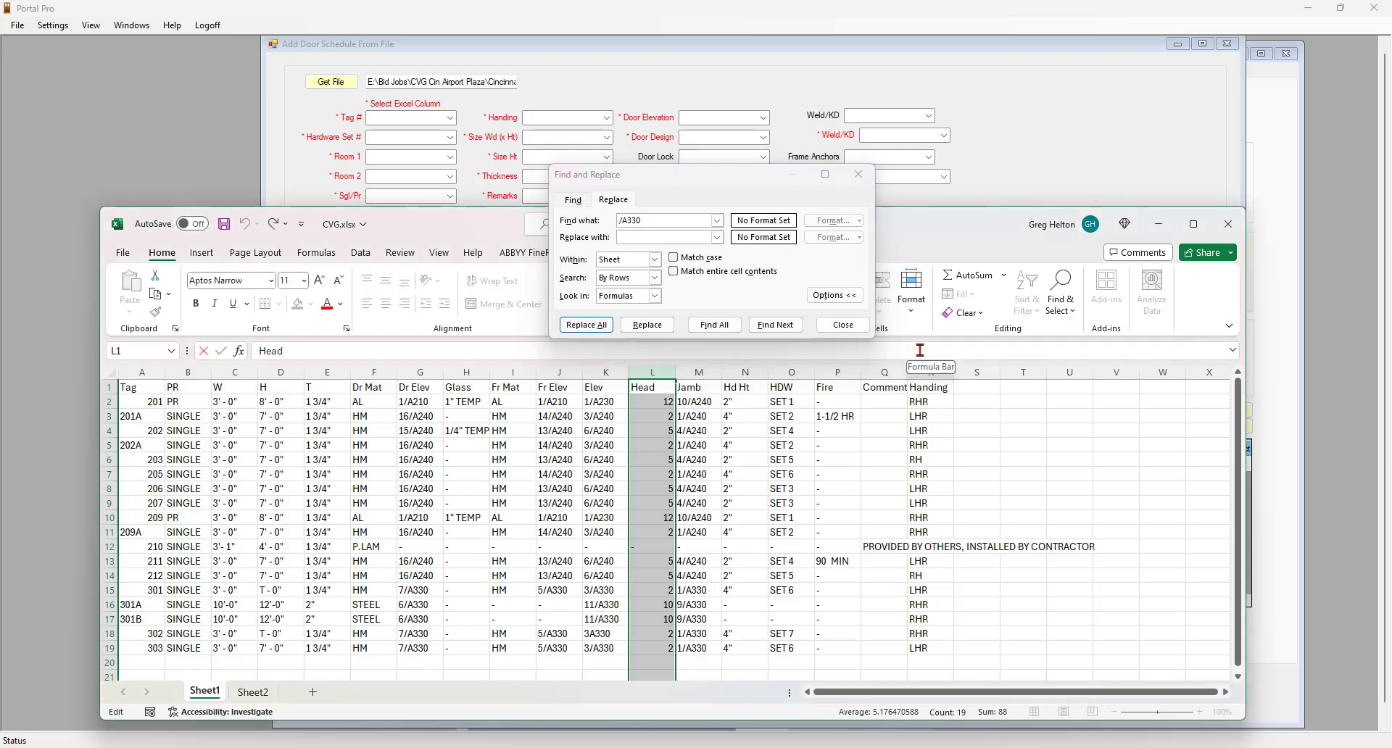
left_click(843, 325)
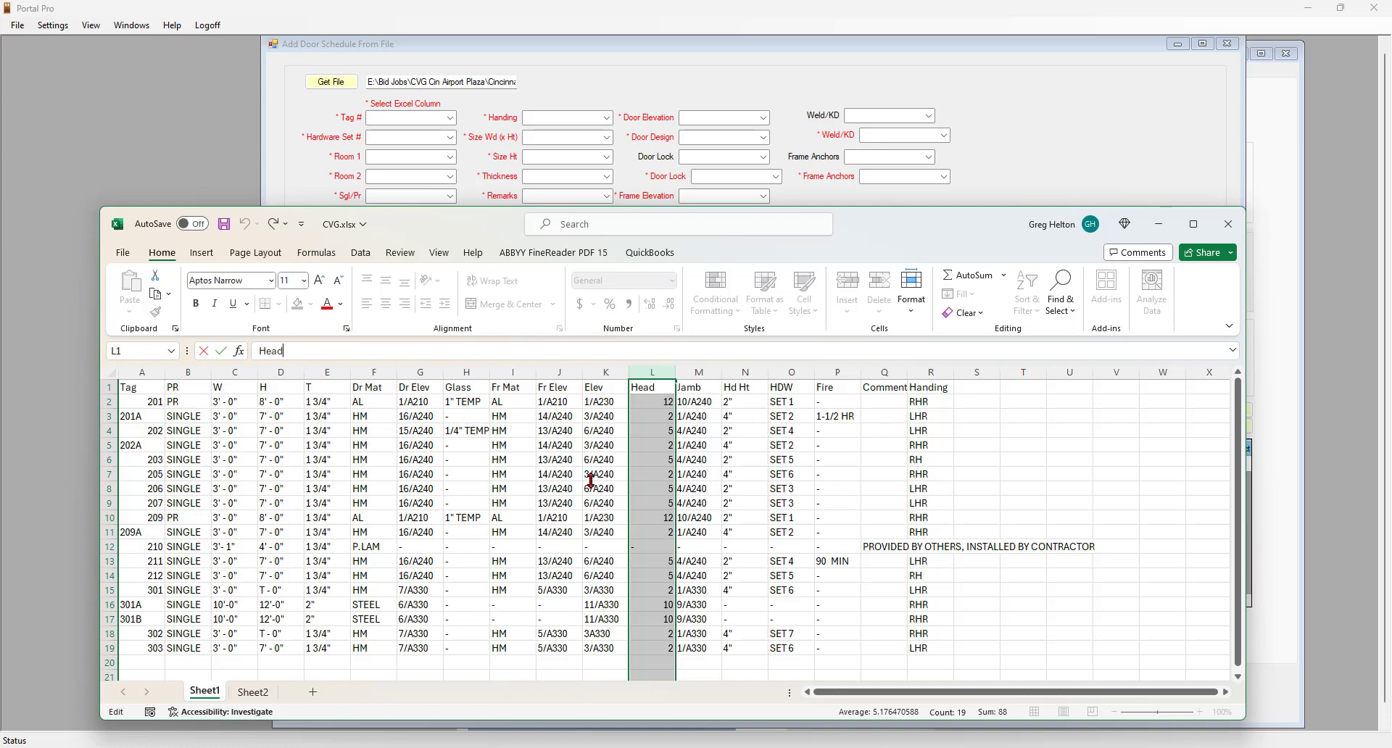
- Copy the 1" TEMP glass entry for tag 201 from H2 into the Comment column in Q2
left_click(463, 404)
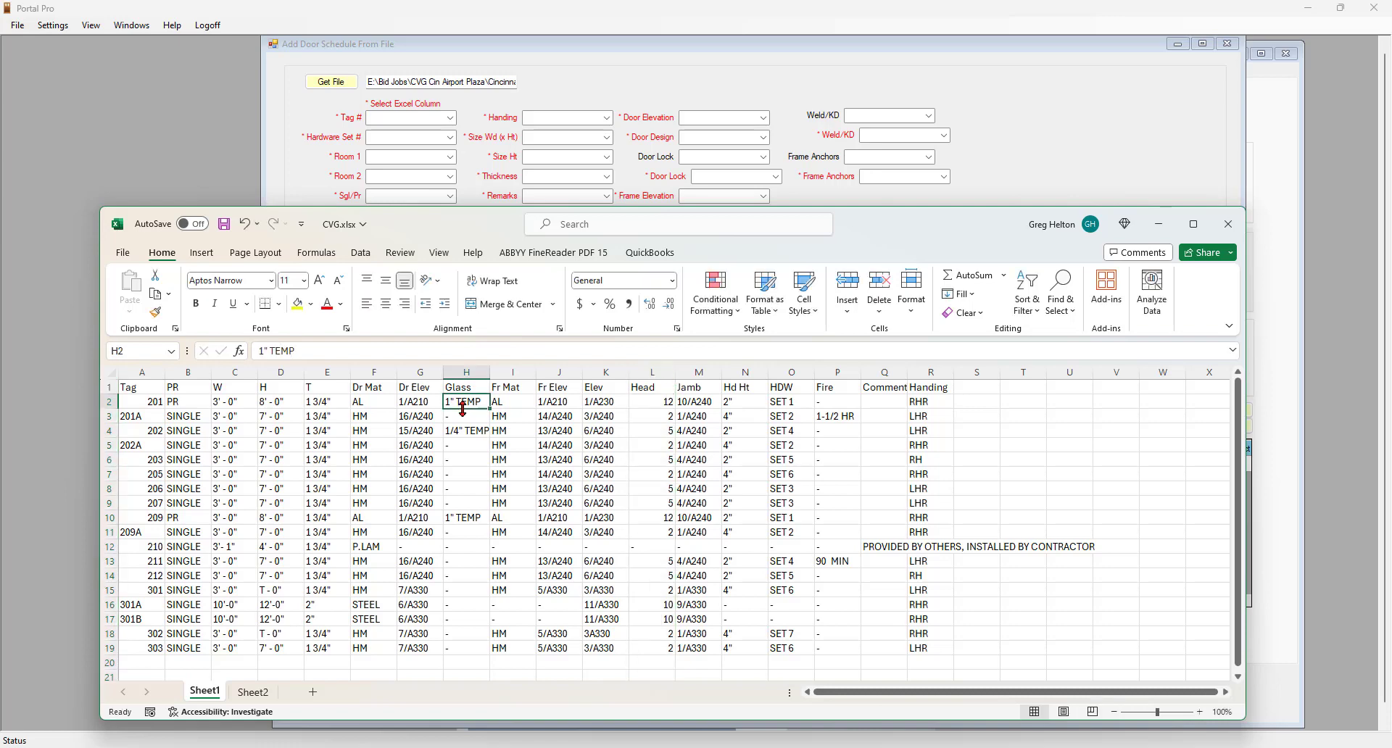
key("ctrl+c")
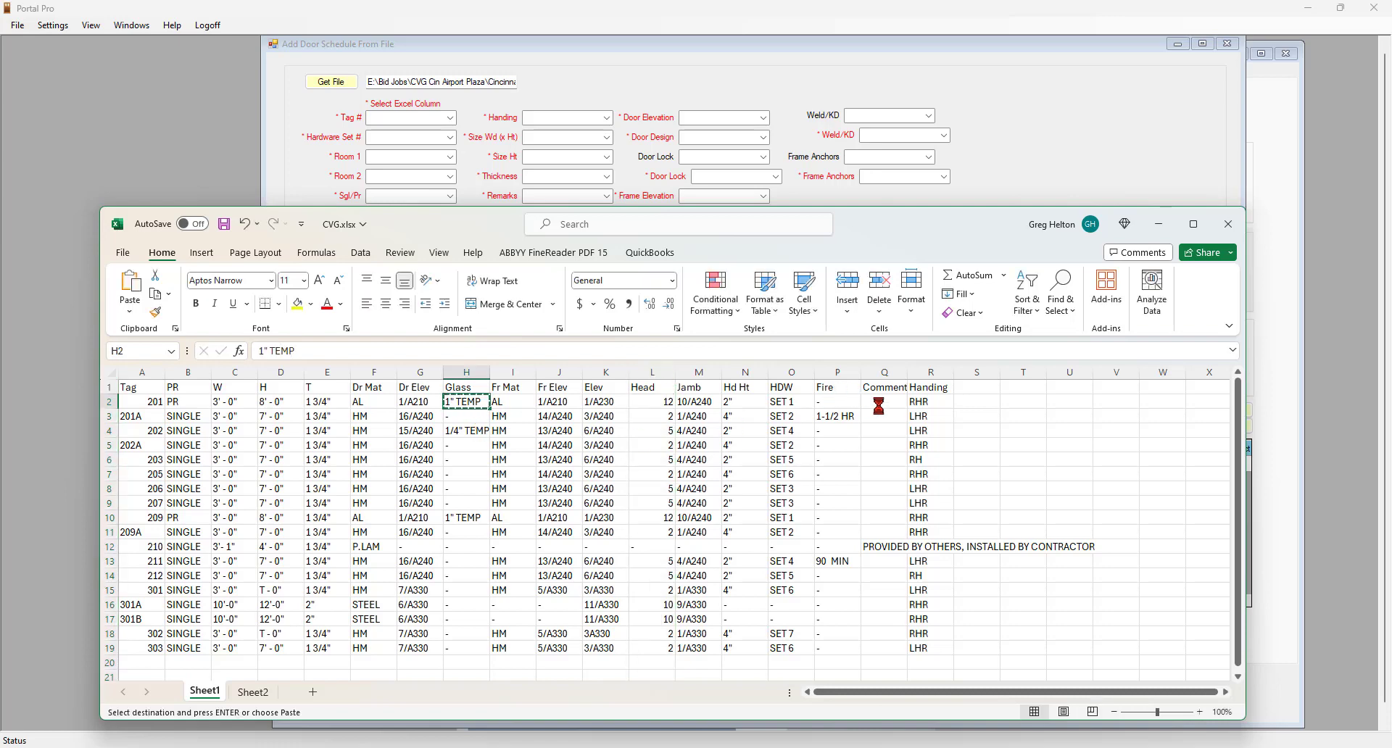
left_click(886, 403)
key("ctrl+v")
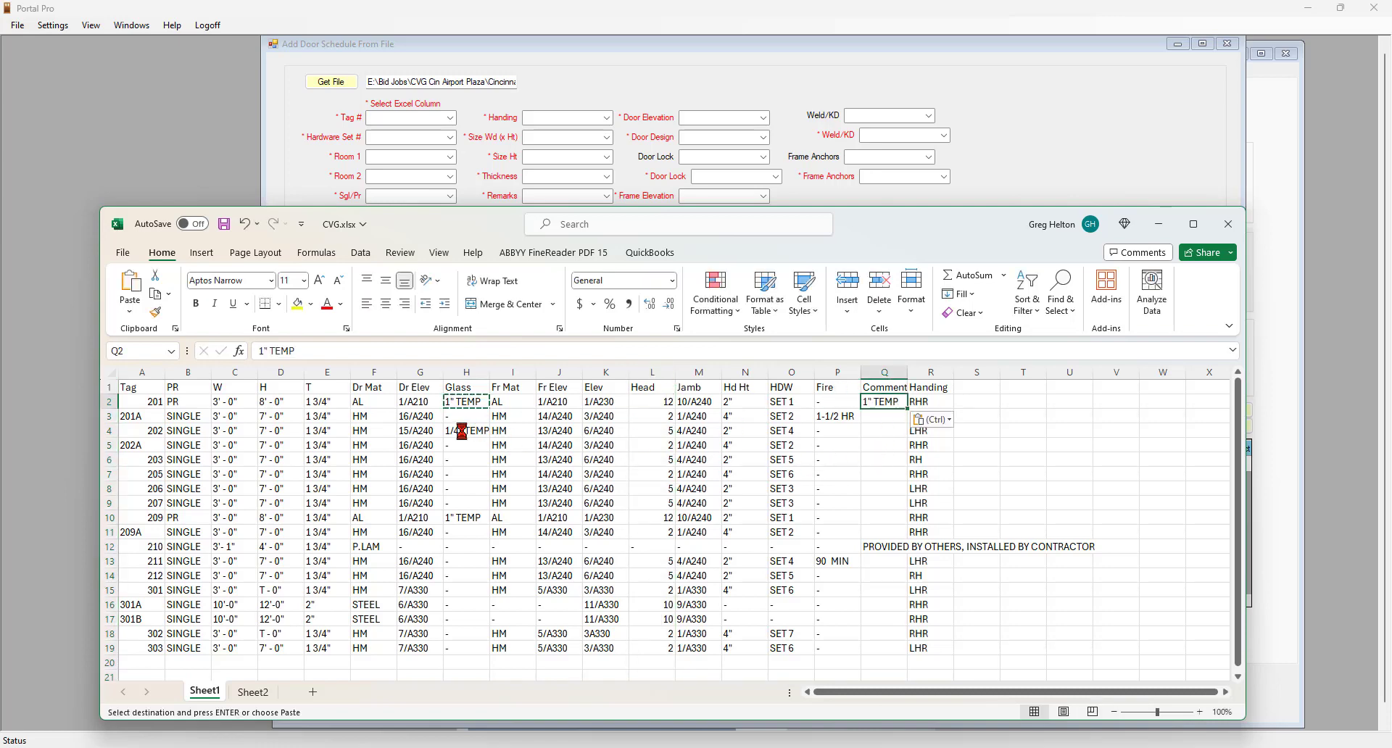
- Copy the glass entries for tags 202 and 209 from H4 and H10 into the Comment column in Q4 and Q10
left_click(462, 430)
key("ctrl+c")
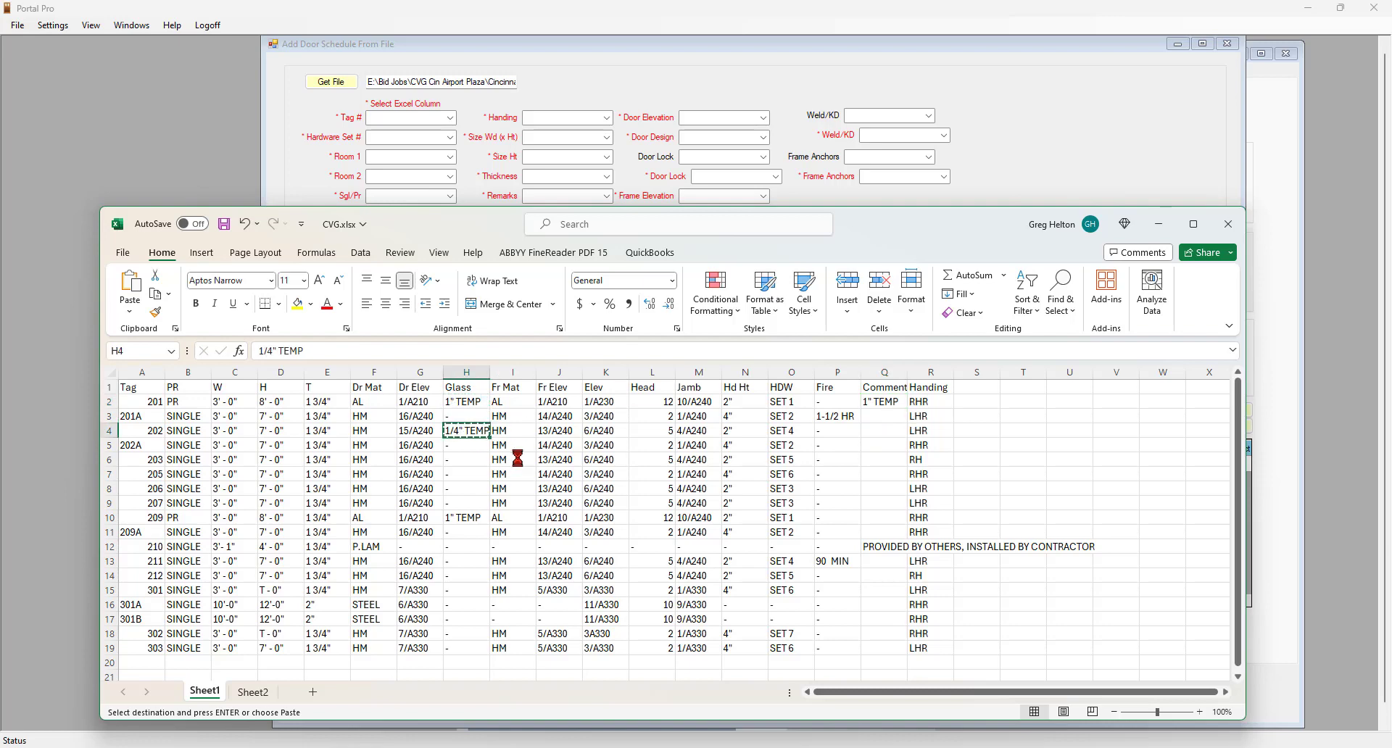
left_click(885, 434)
key("ctrl+v")
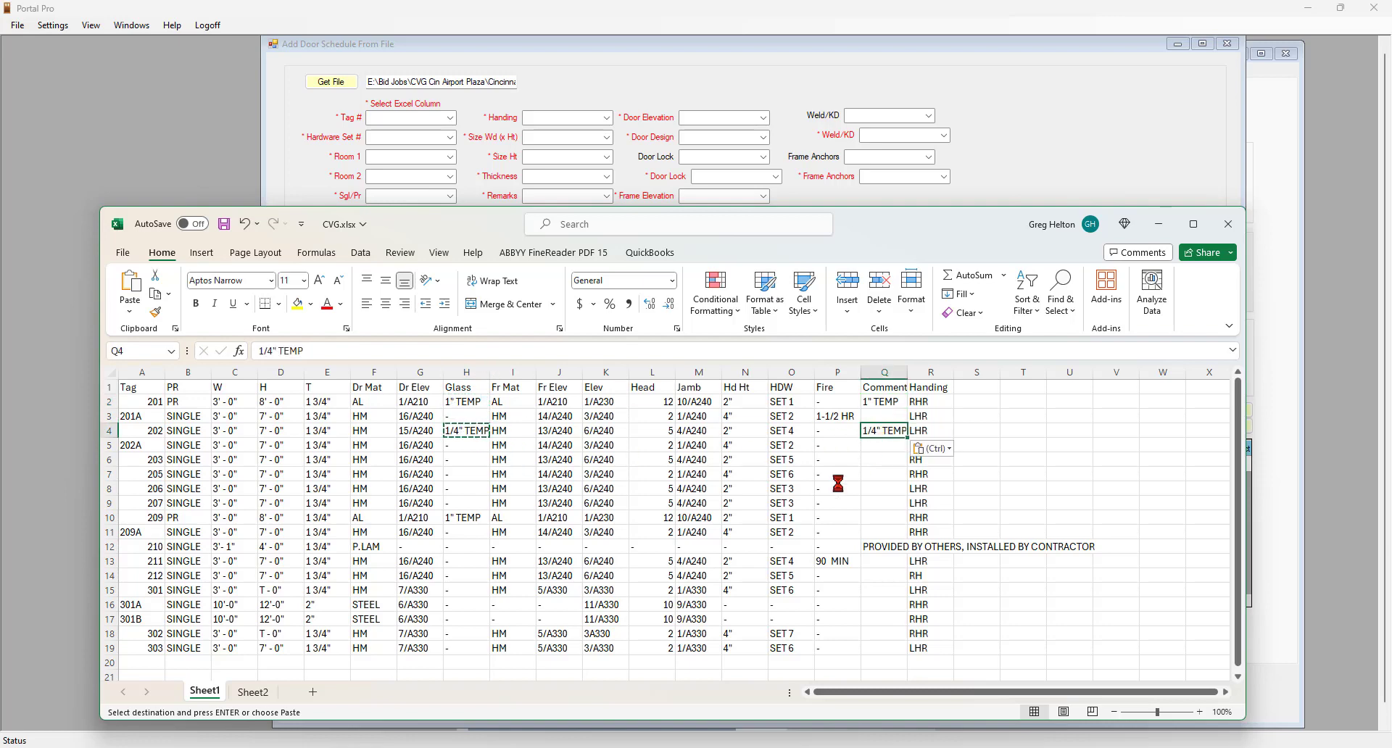
left_click(461, 519)
key("ctrl+c")
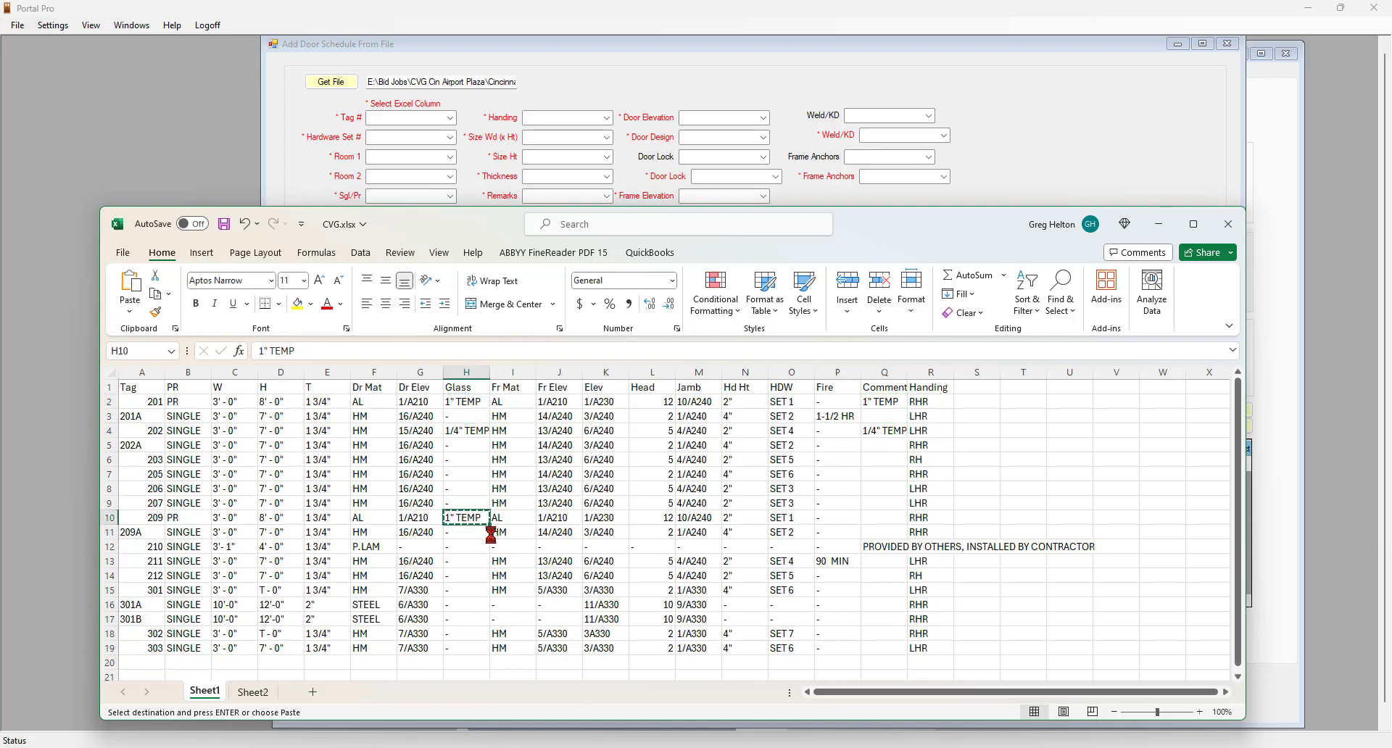
left_click(879, 518)
key("ctrl+v")
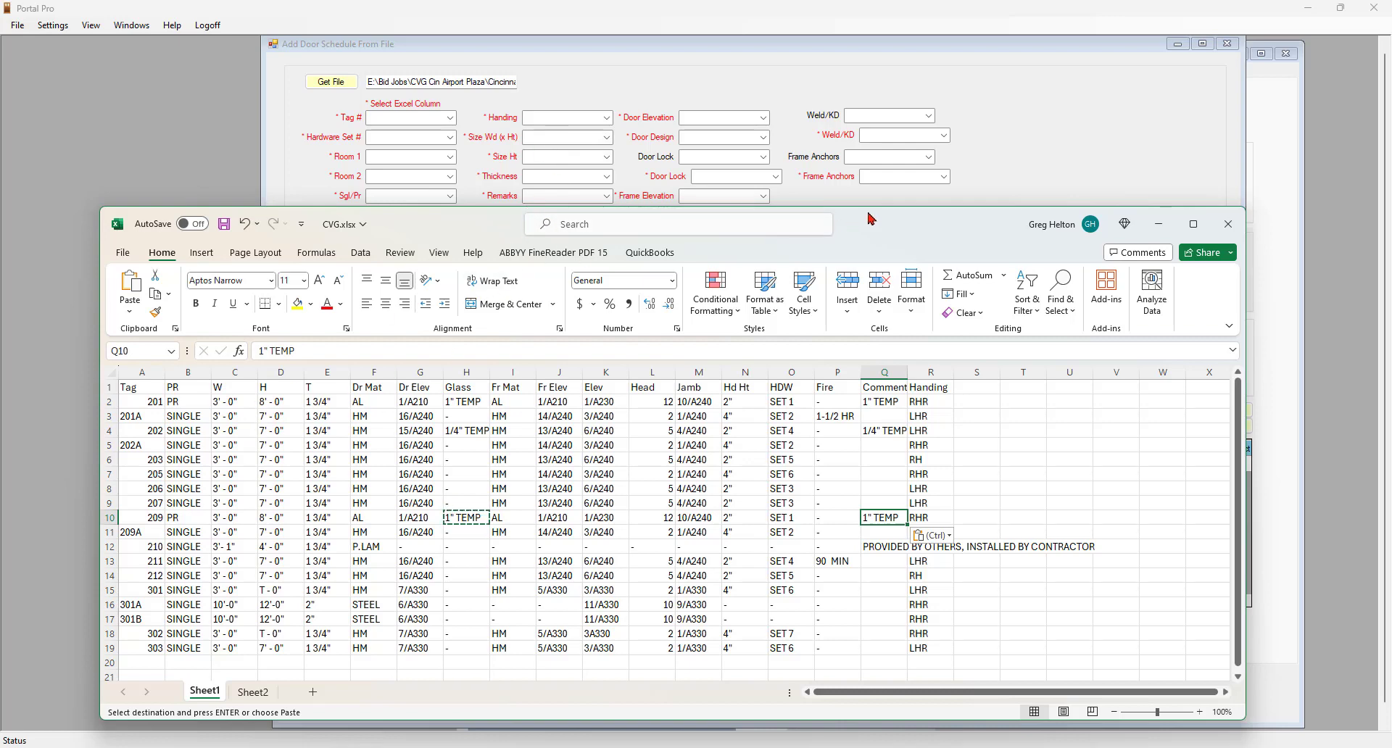
- Enter a blank space in Handing cell R12 for tag 210 and slightly widen column Q to fit its header
left_click_drag(869, 221, 858, 327)
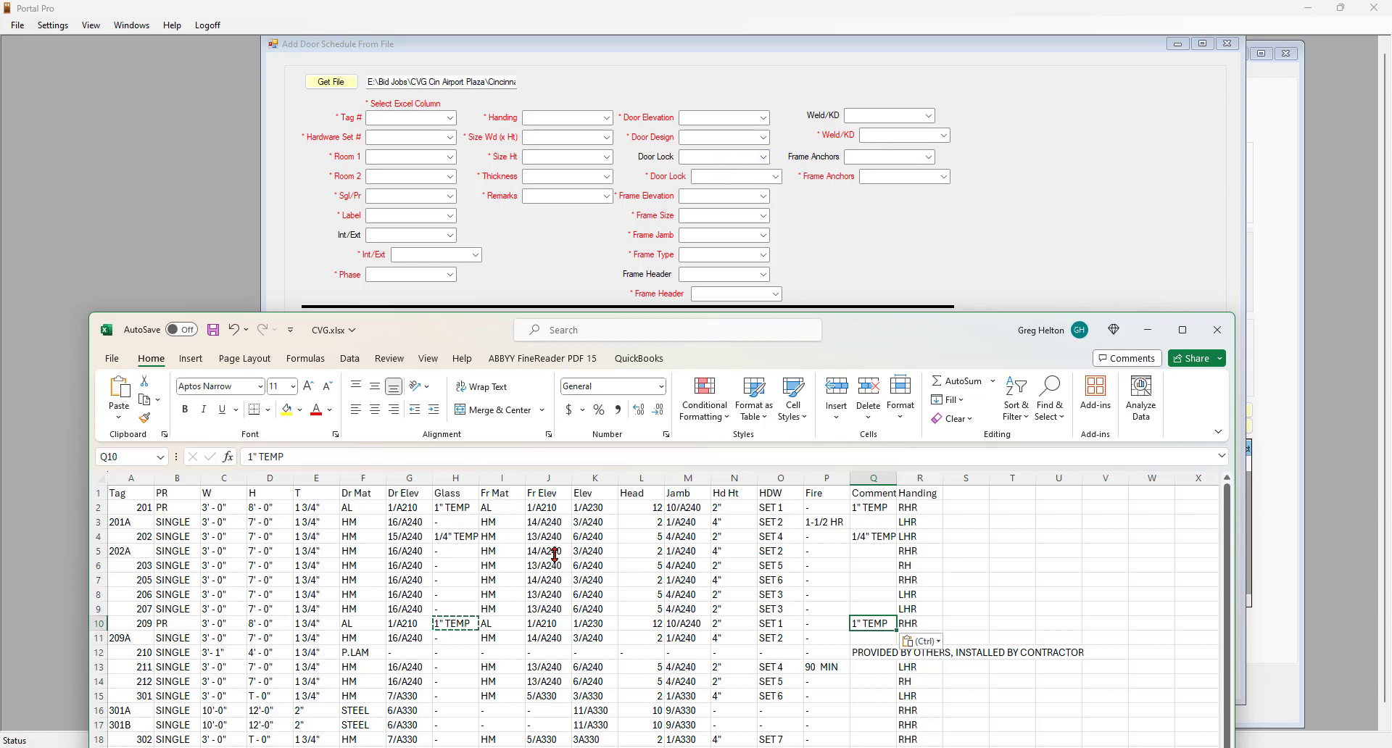
left_click_drag(874, 332, 864, 179)
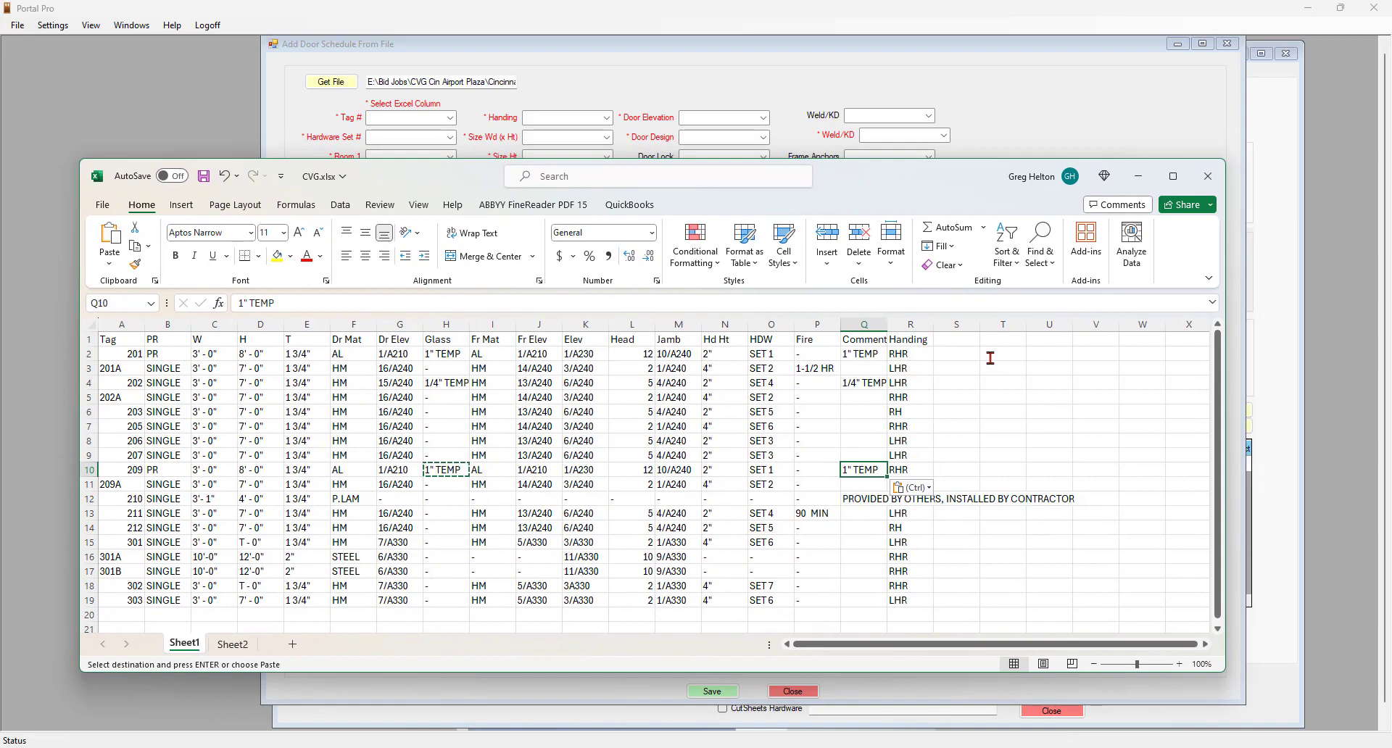
left_click(961, 340)
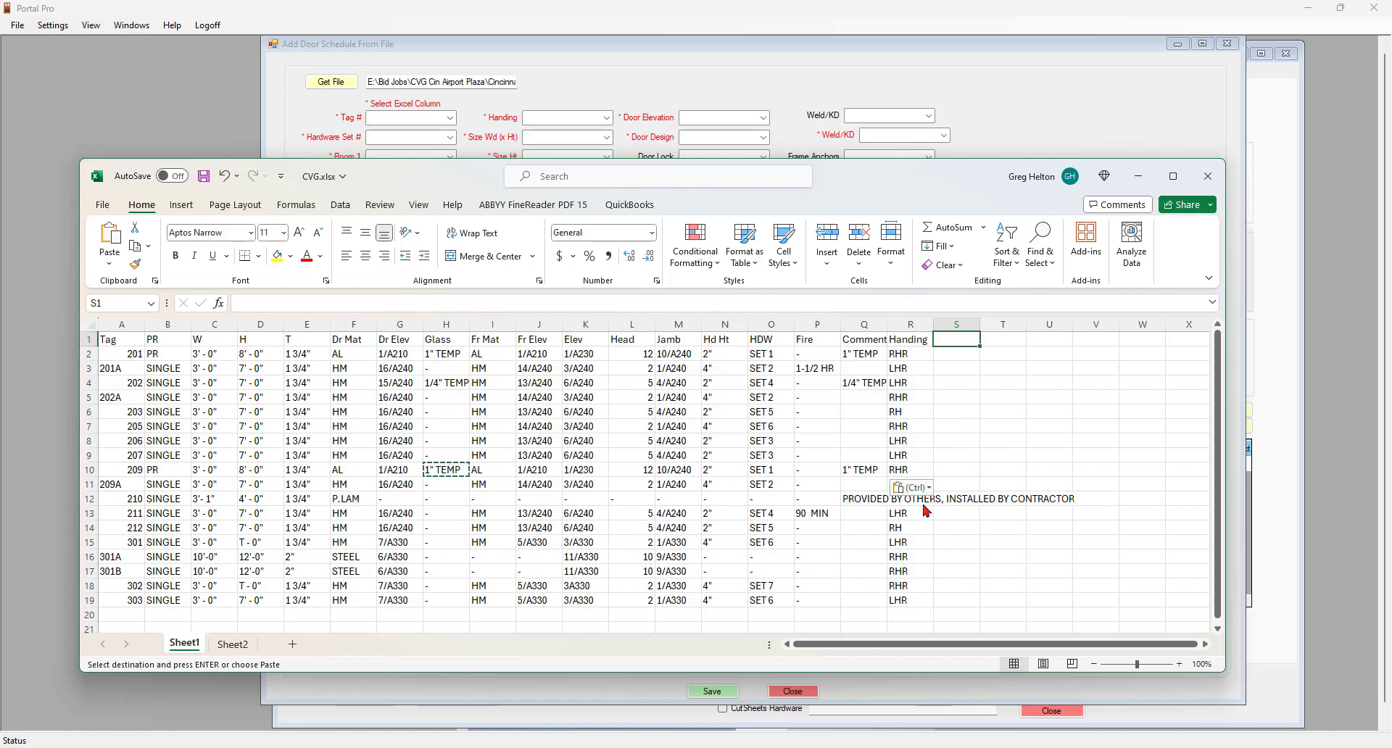
left_click(925, 459)
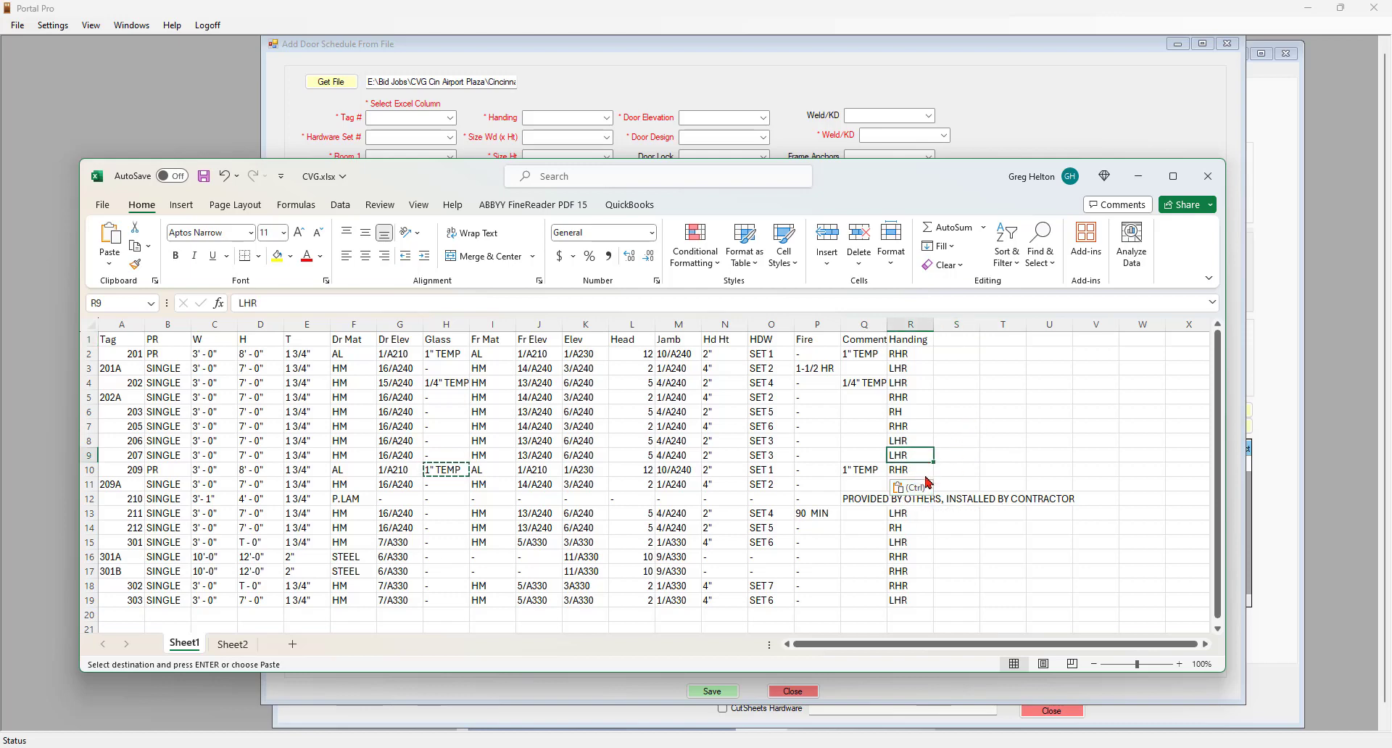
key("Down")
key("Down")
key("Down")
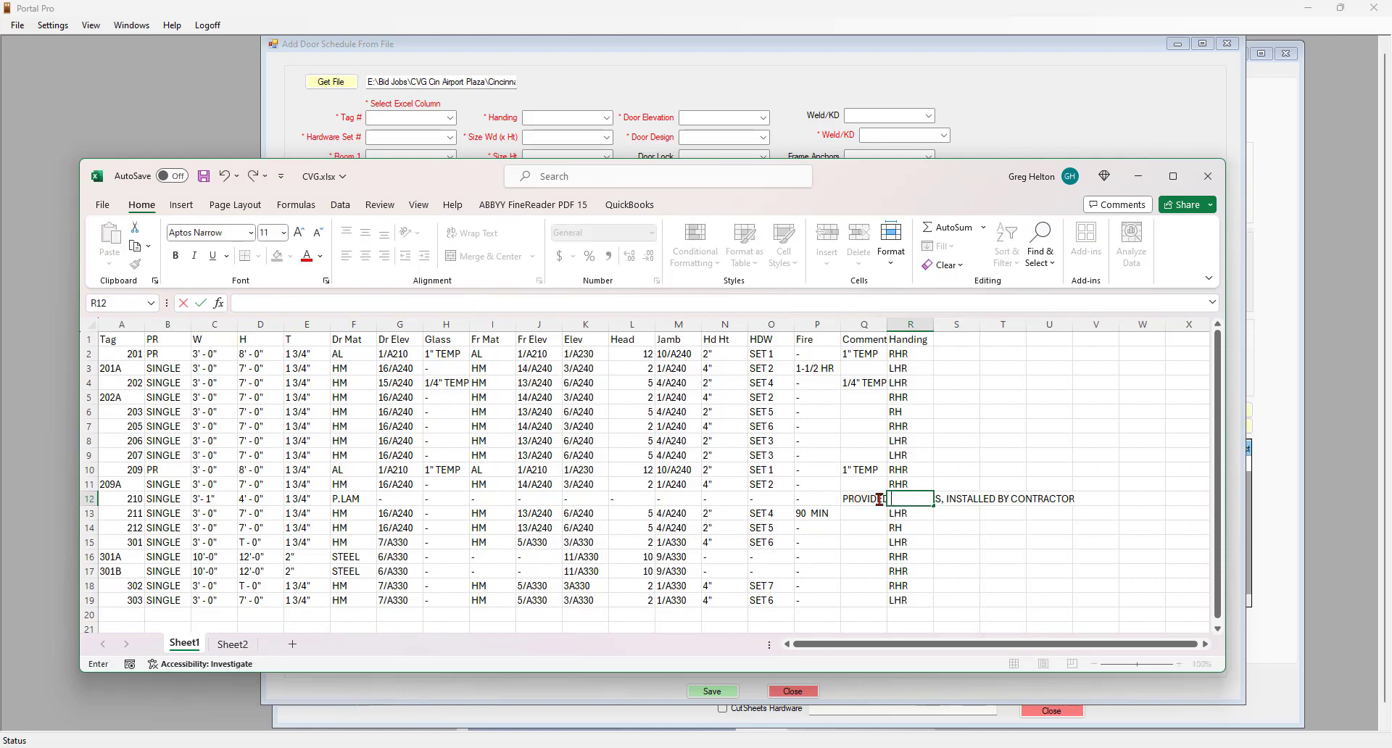
left_click(951, 498)
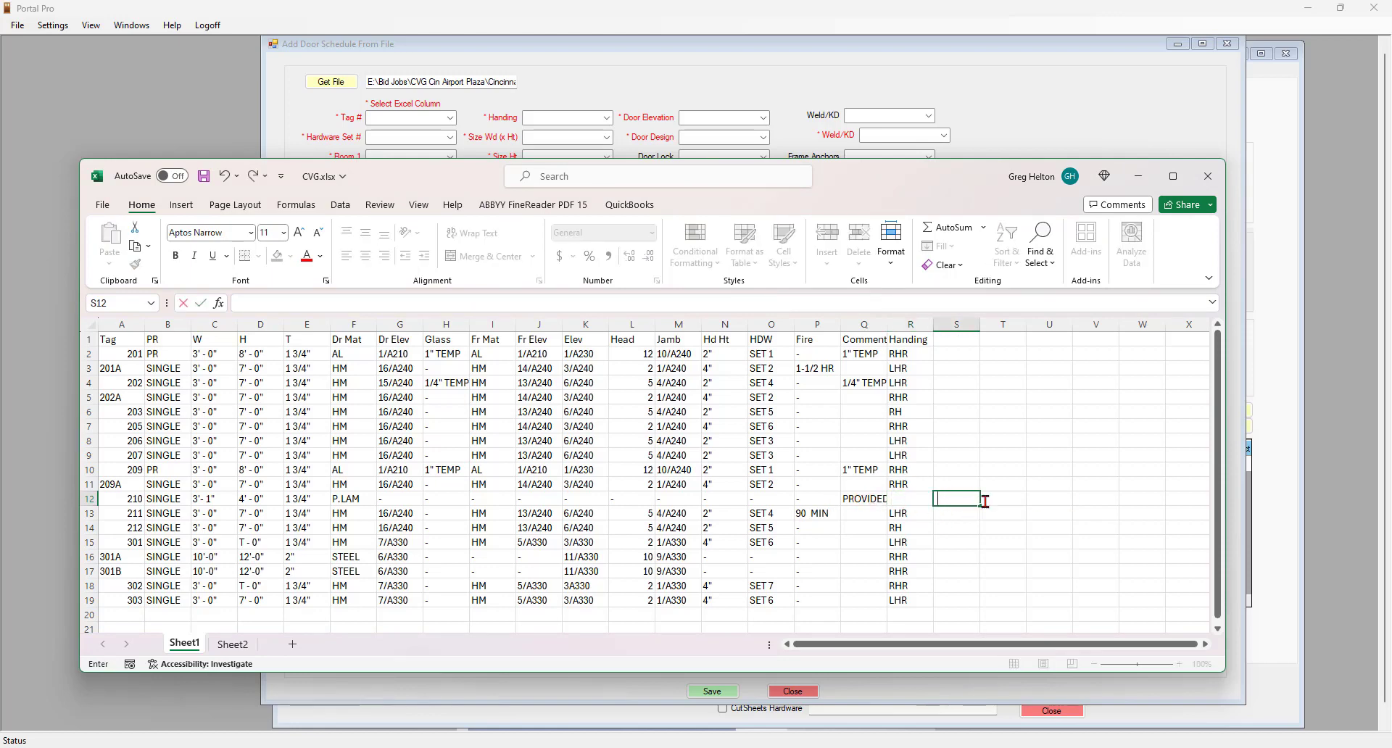
left_click(999, 499)
left_click(1051, 502)
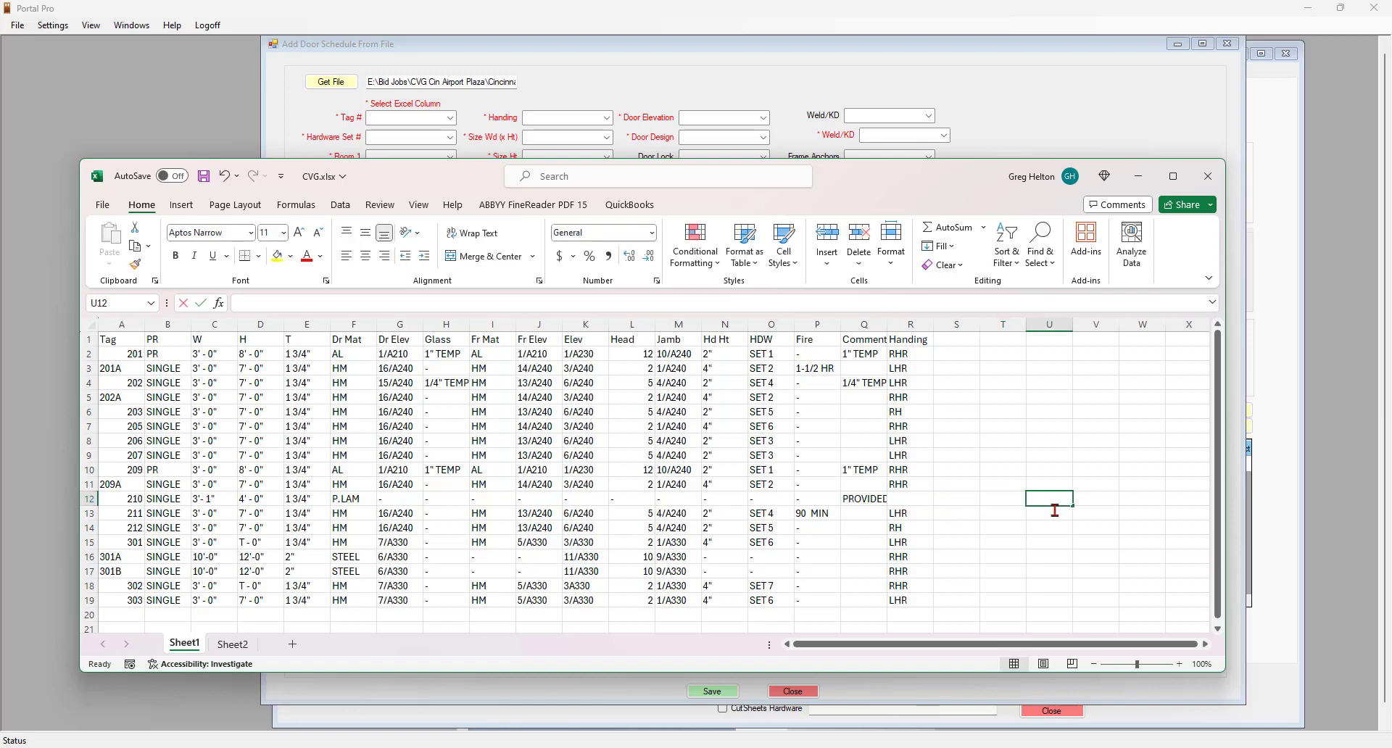
left_click(971, 541)
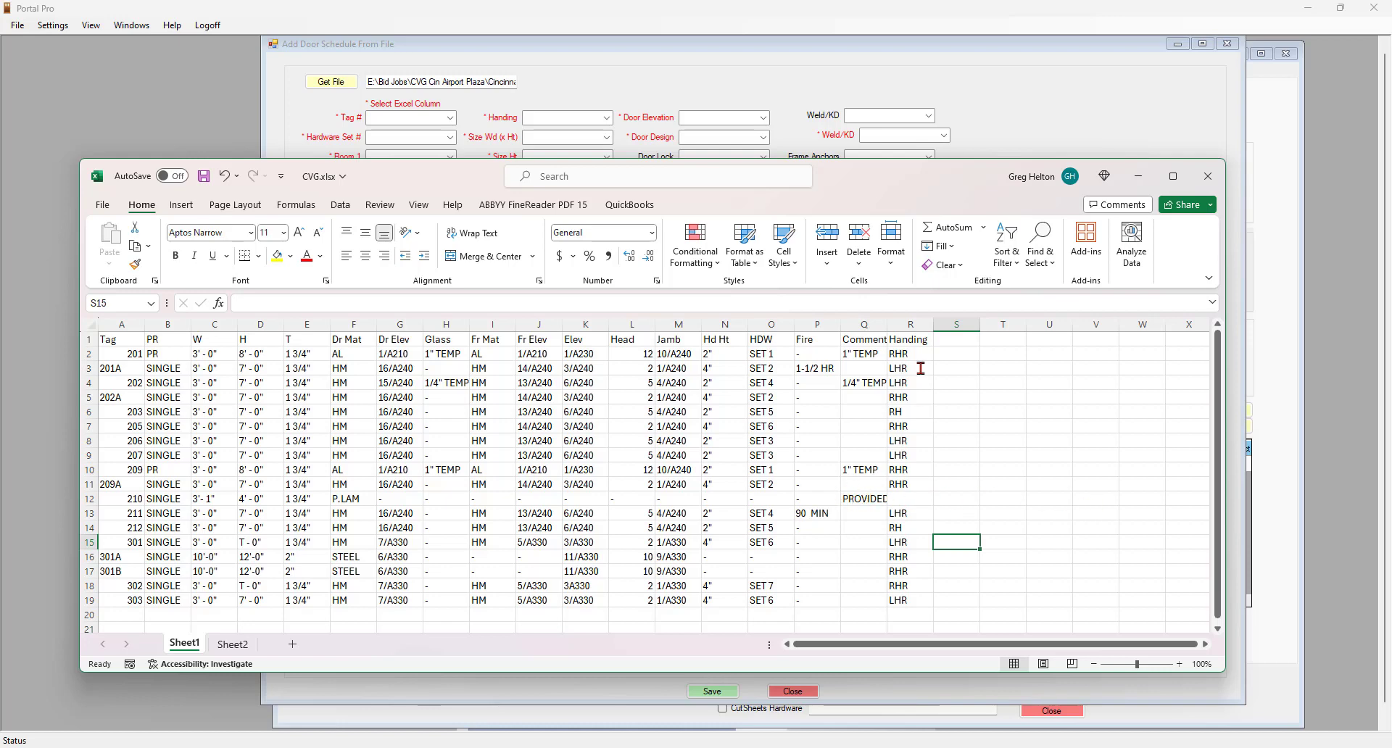
mouse_move(888, 328)
left_mouse_down()
mouse_move(1079, 329)
mouse_move(899, 327)
left_mouse_up()
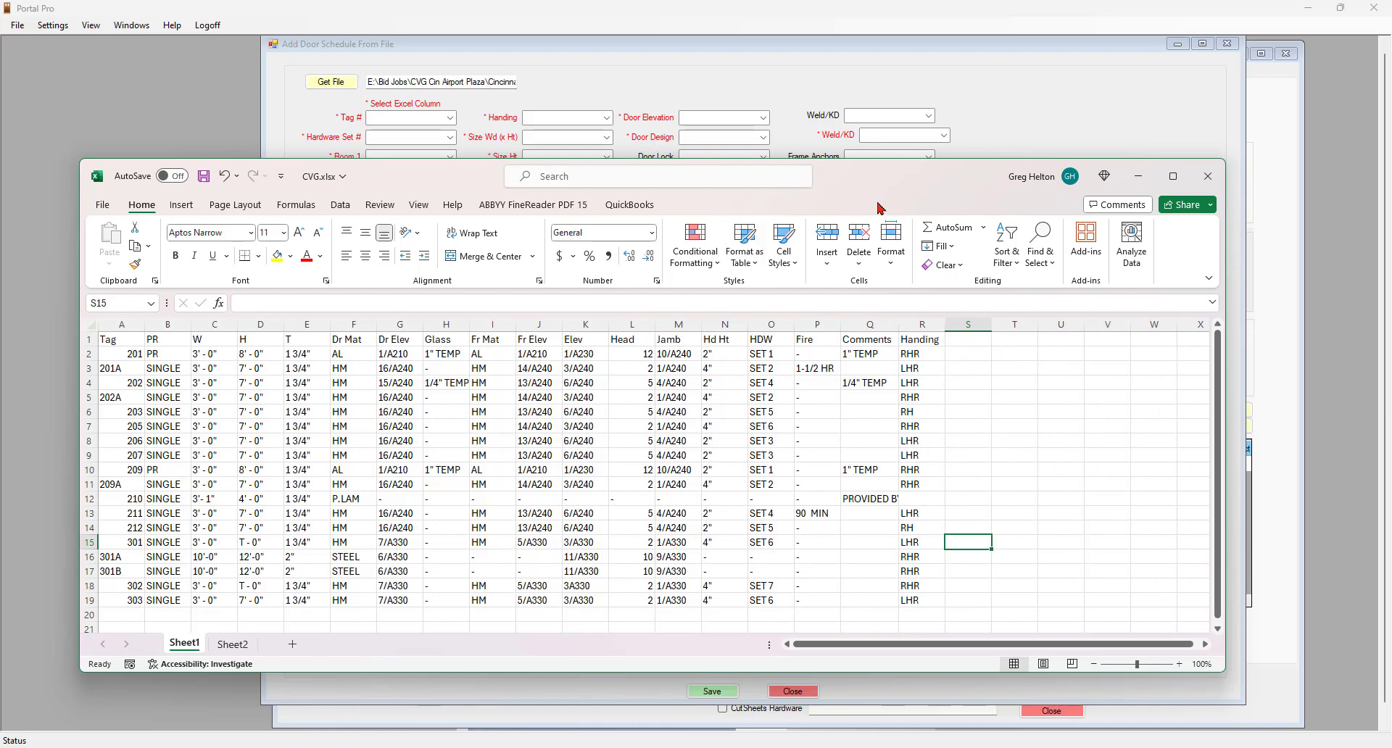
- Enter the column header Lock in S1, beside Handing
left_click_drag(888, 178, 888, 229)
left_click(971, 390)
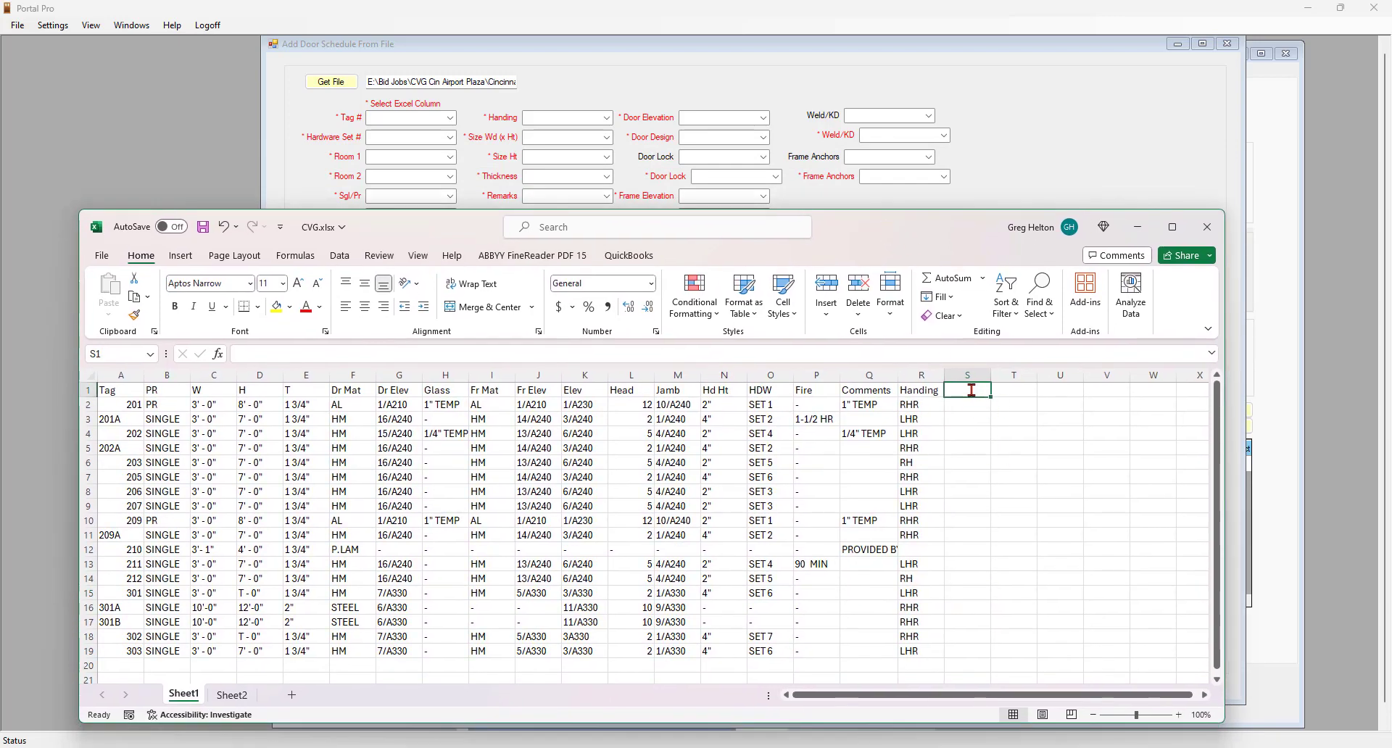
type("Lock")
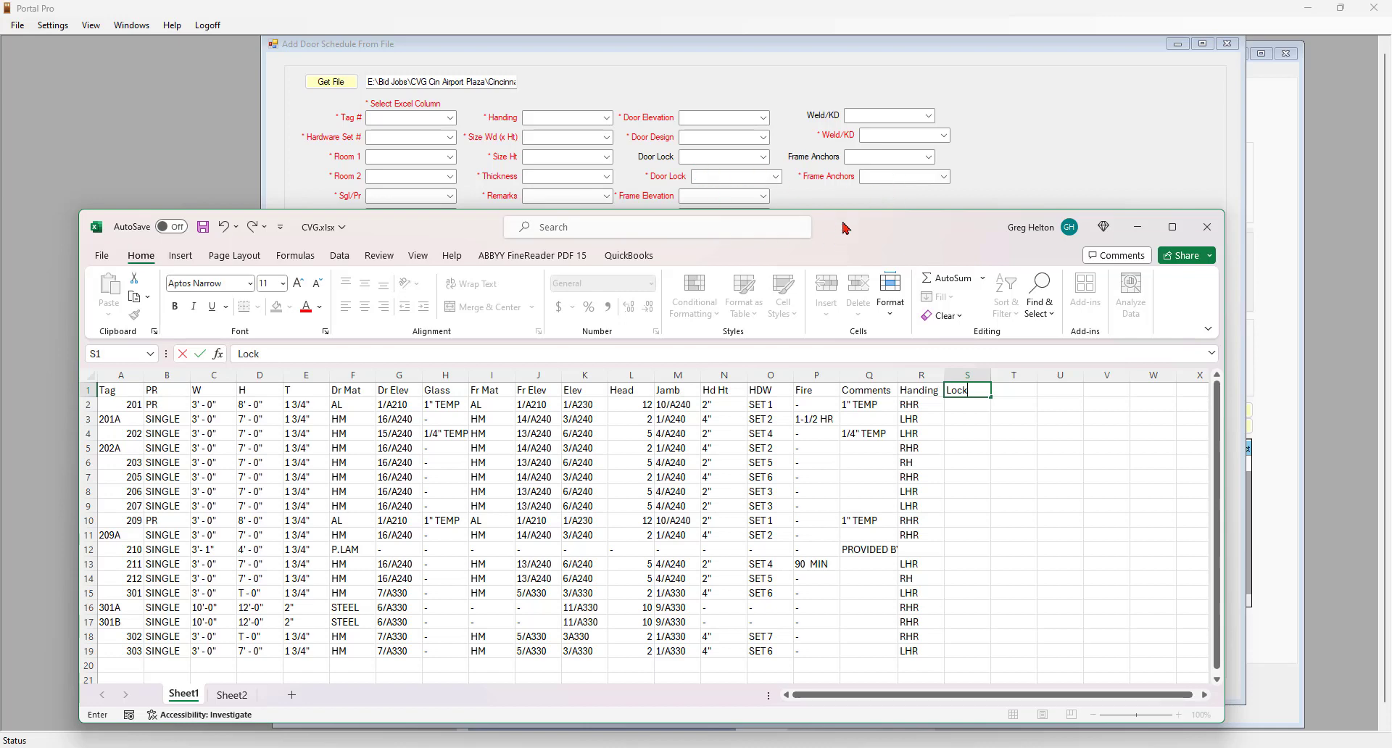
- Move the workbook window aside to examine all the column fields of the Add Door Schedule From File form
left_click_drag(843, 228, 840, 317)
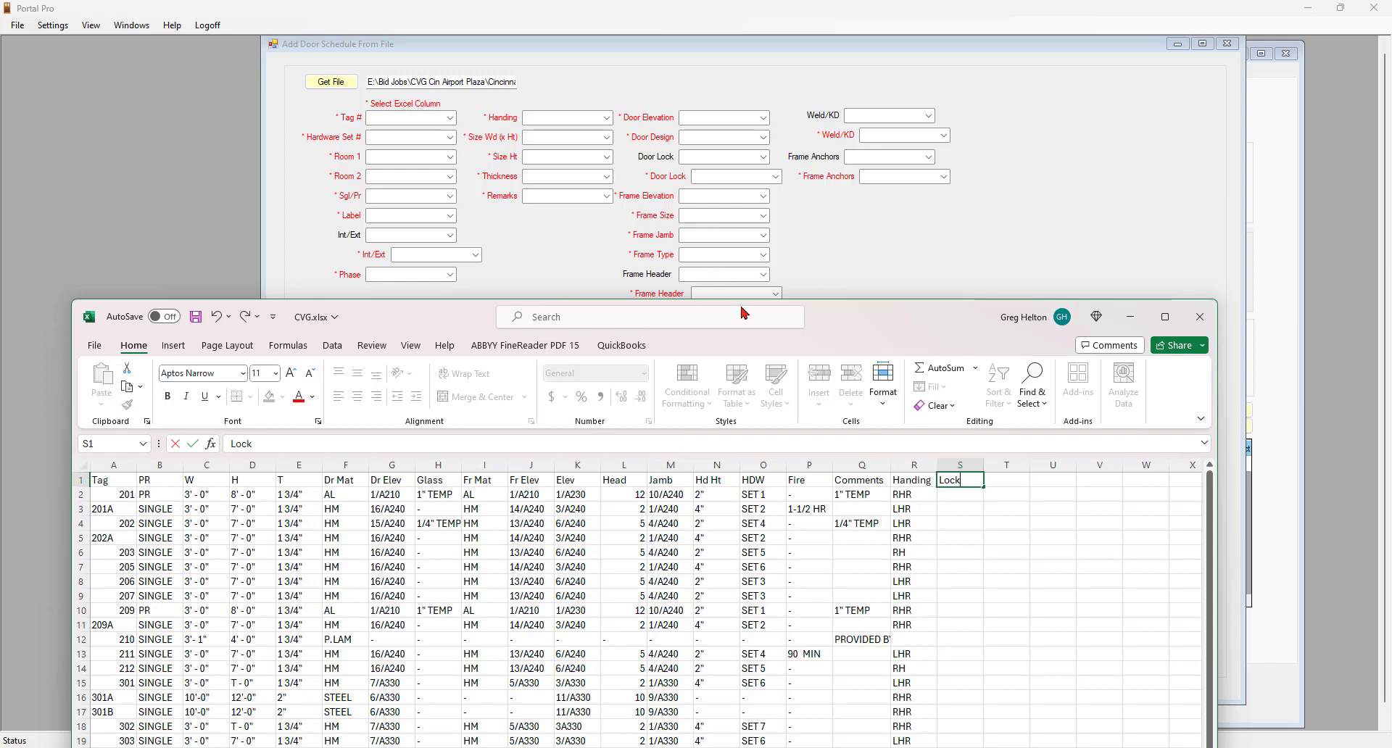
left_click_drag(830, 320, 820, 348)
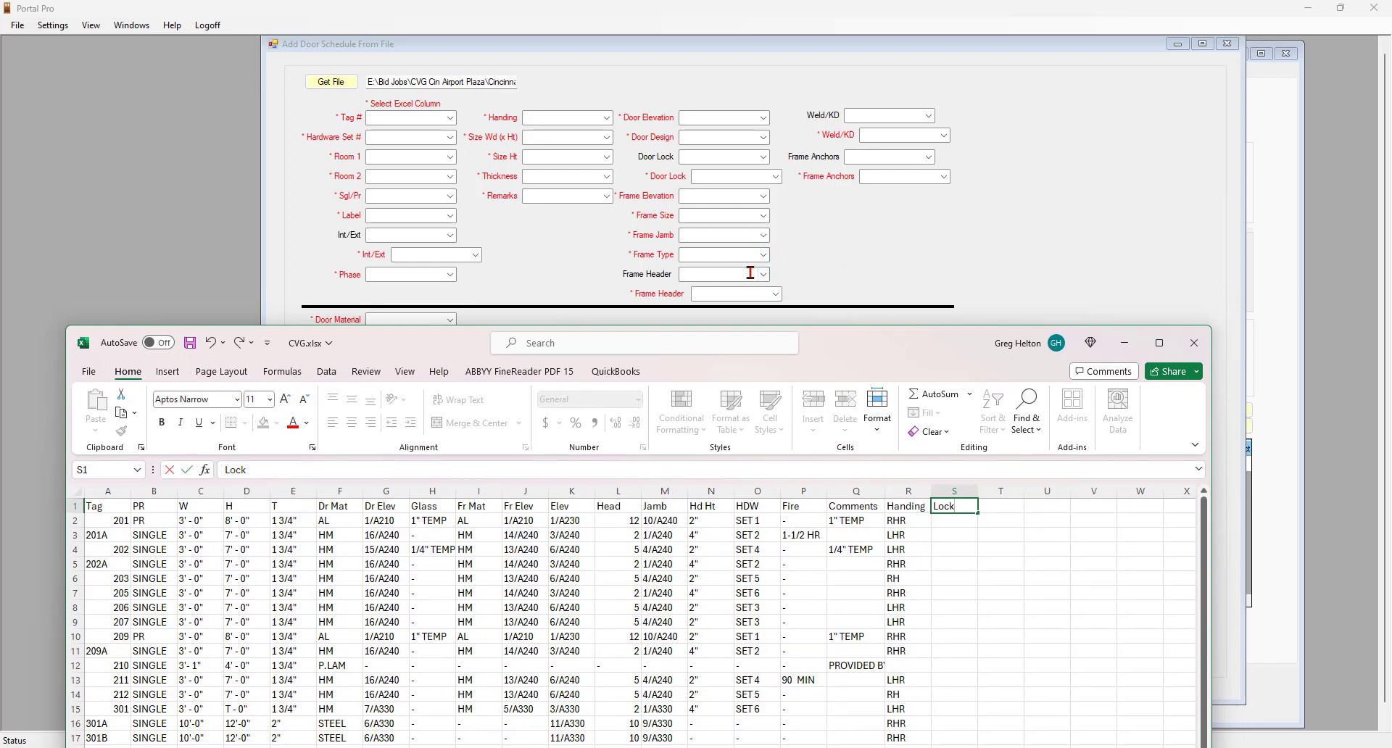
left_click_drag(849, 346, 1391, 305)
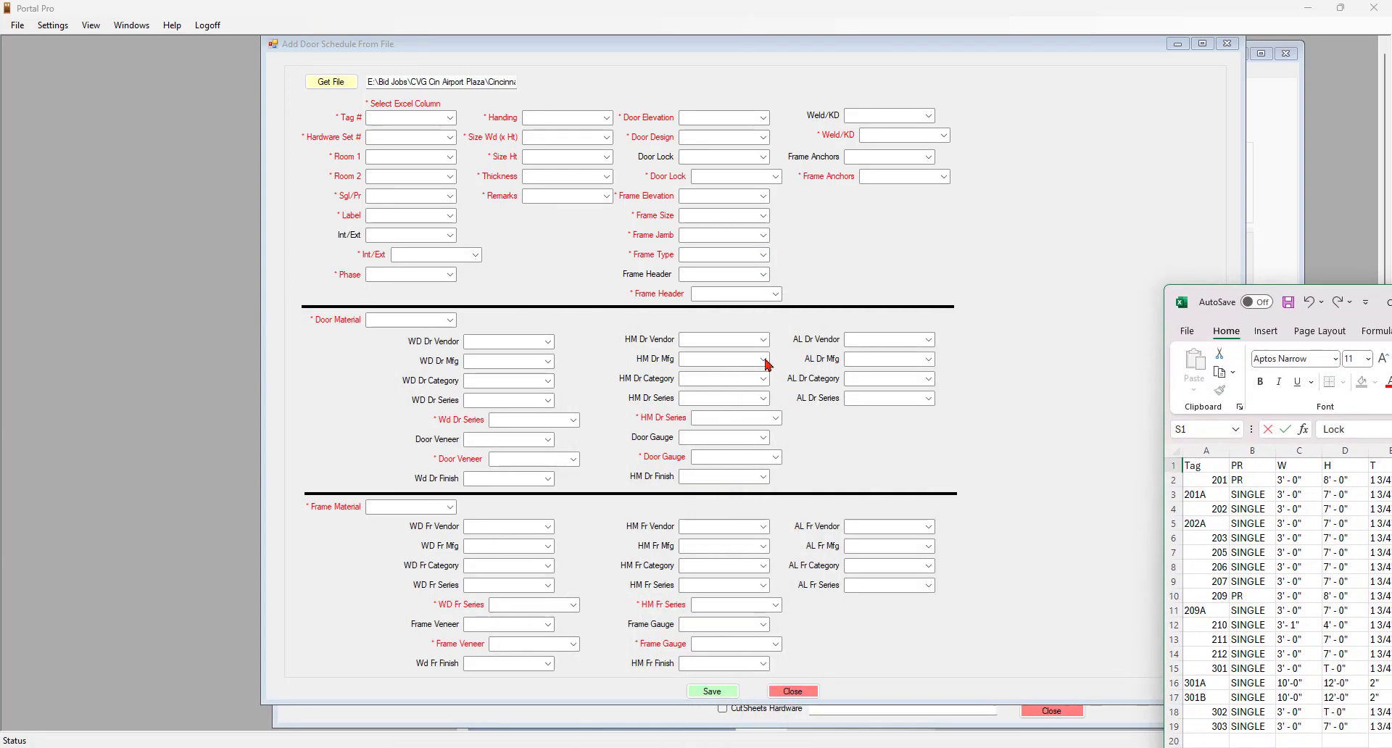
- Review the face-size options offered for the Frame Header field in the door schedule import form
left_click(764, 274)
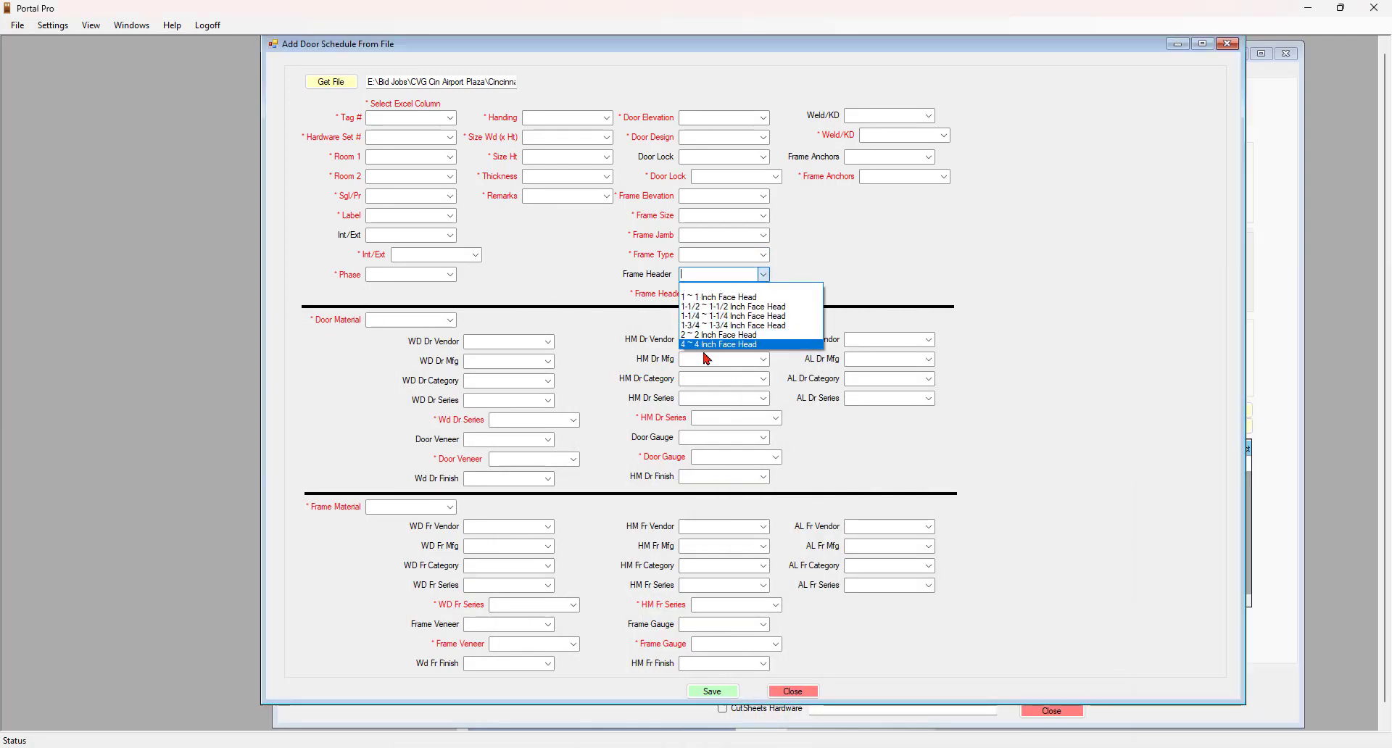
left_click(765, 275)
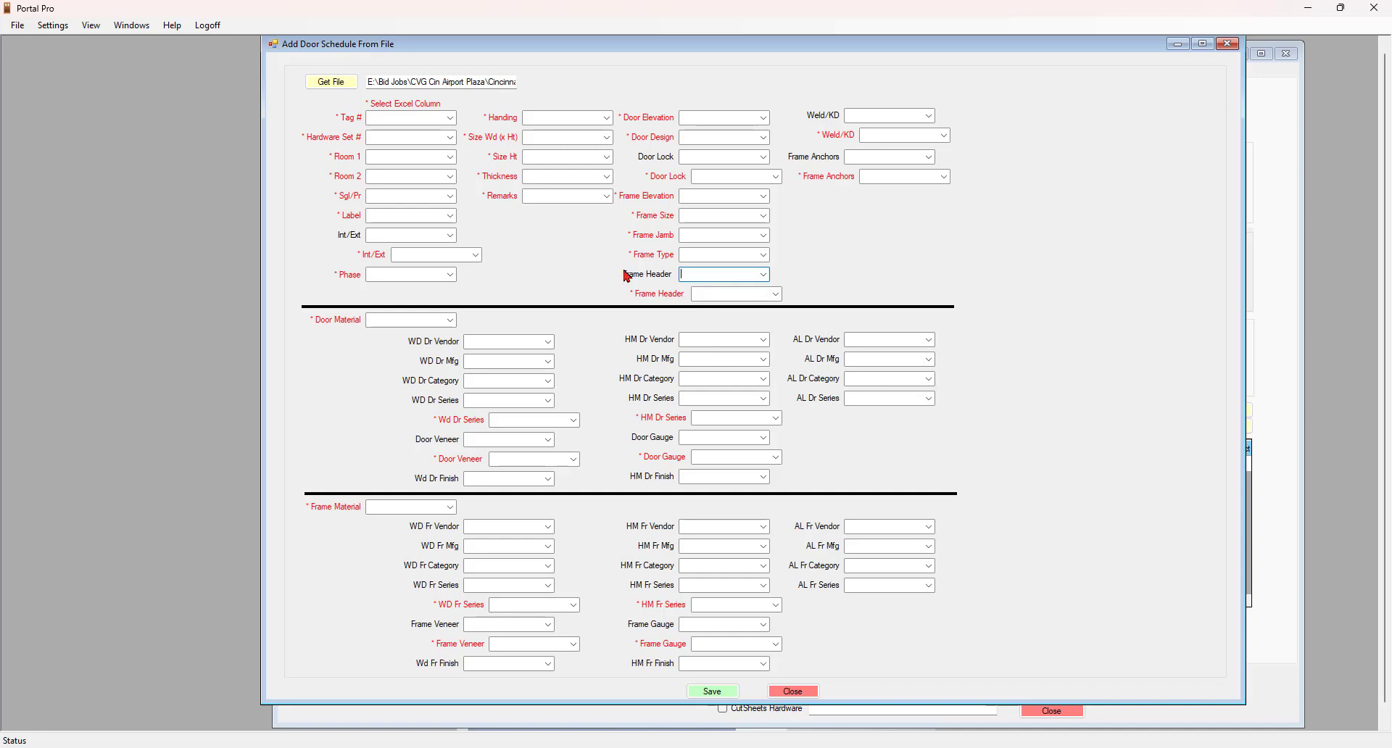
left_click(771, 282)
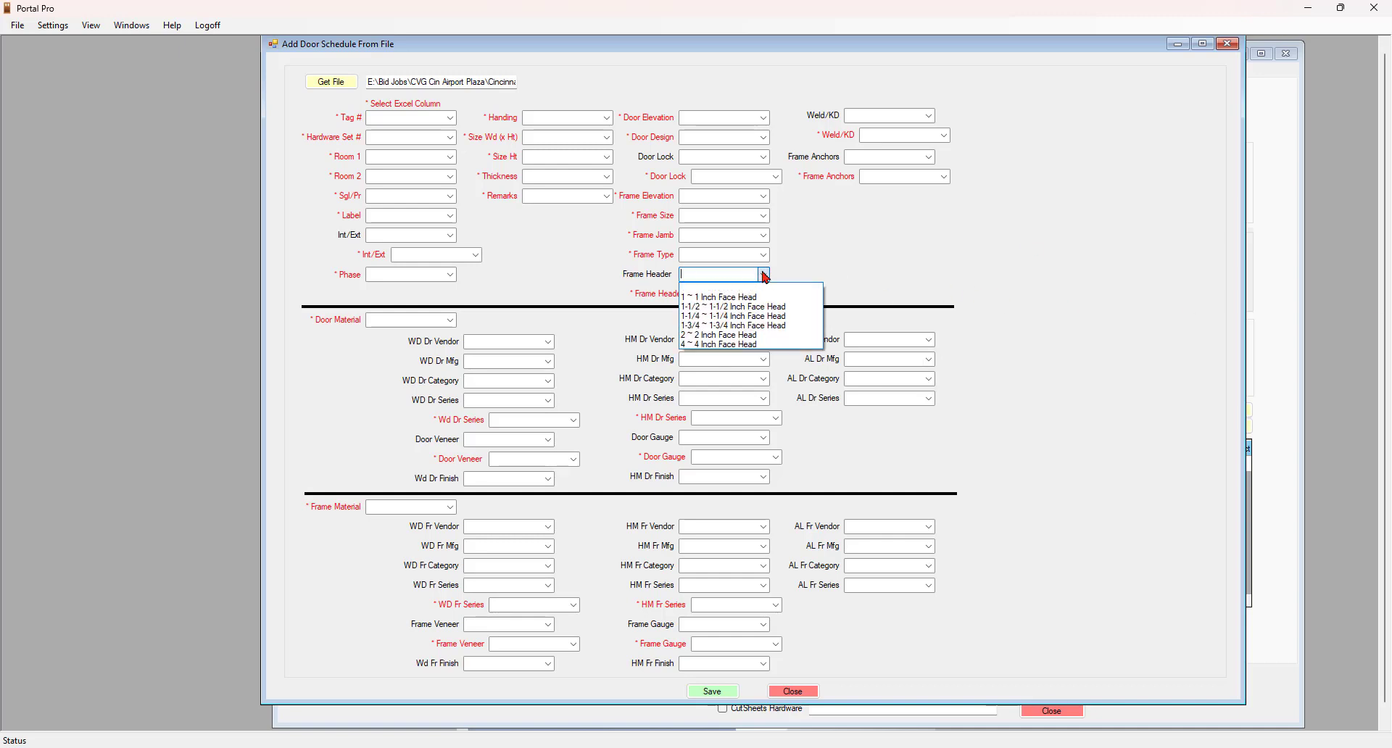
left_click(943, 243)
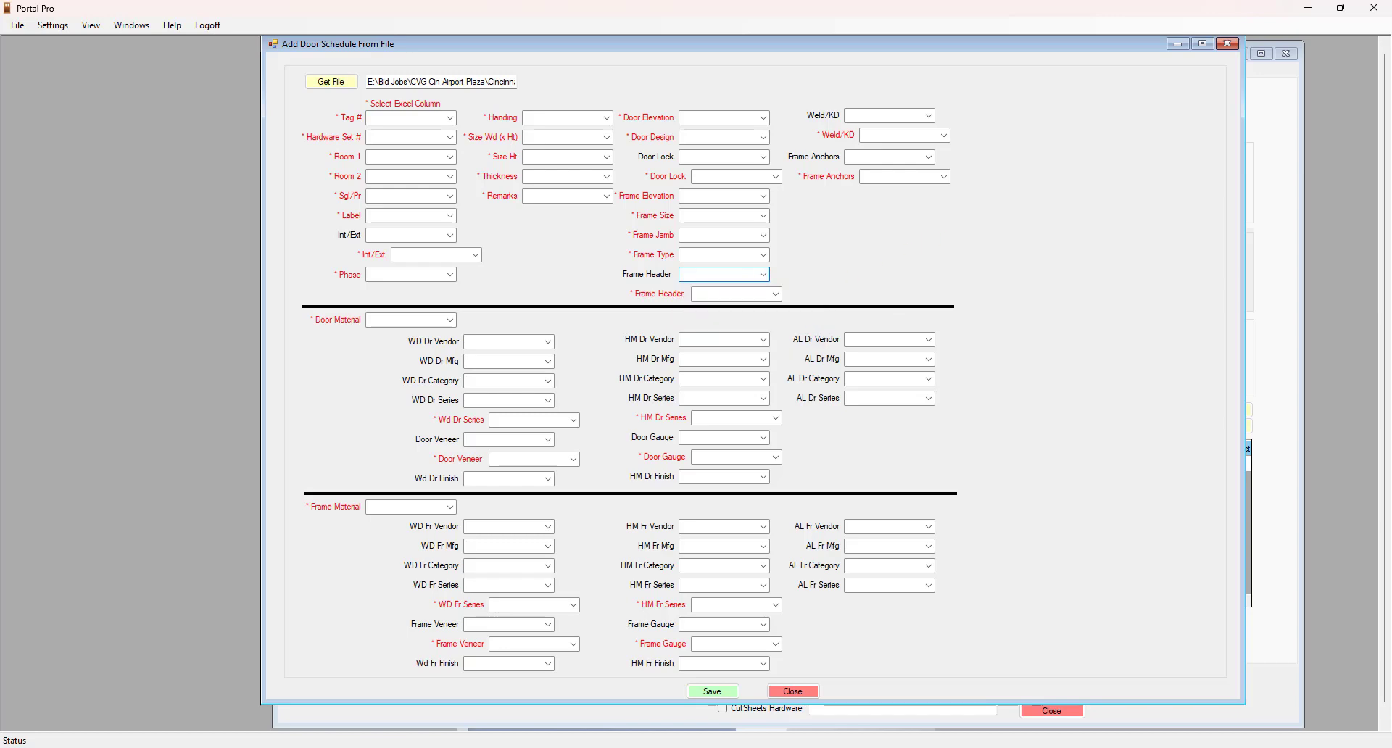
- Switch to CVG.xlsx in Excel and add a Weld column with W in T2 and KD in T3, plus an Anchors heading in U1
mouse_move(1391, 154)
left_mouse_down()
mouse_move(1357, 153)
mouse_move(1391, 153)
left_mouse_up()
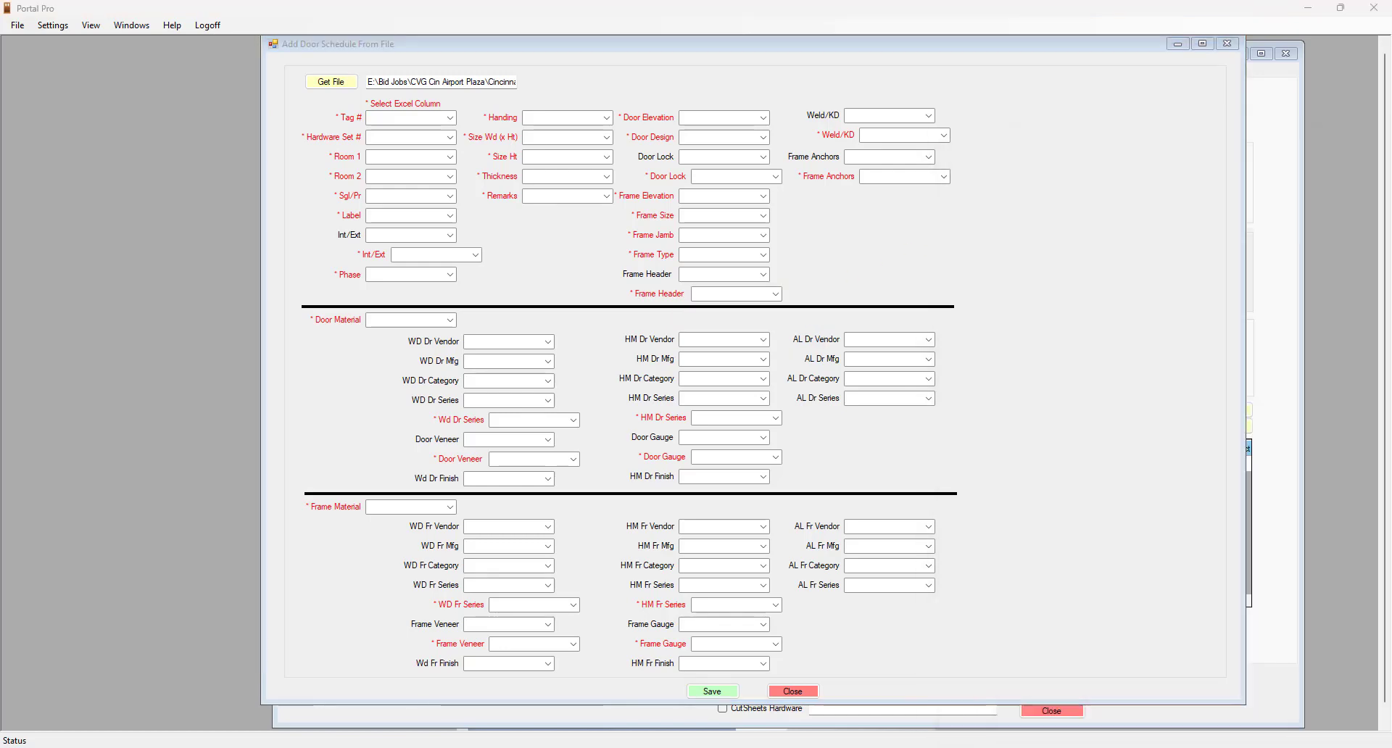
left_click_drag(1391, 290, 497, 103)
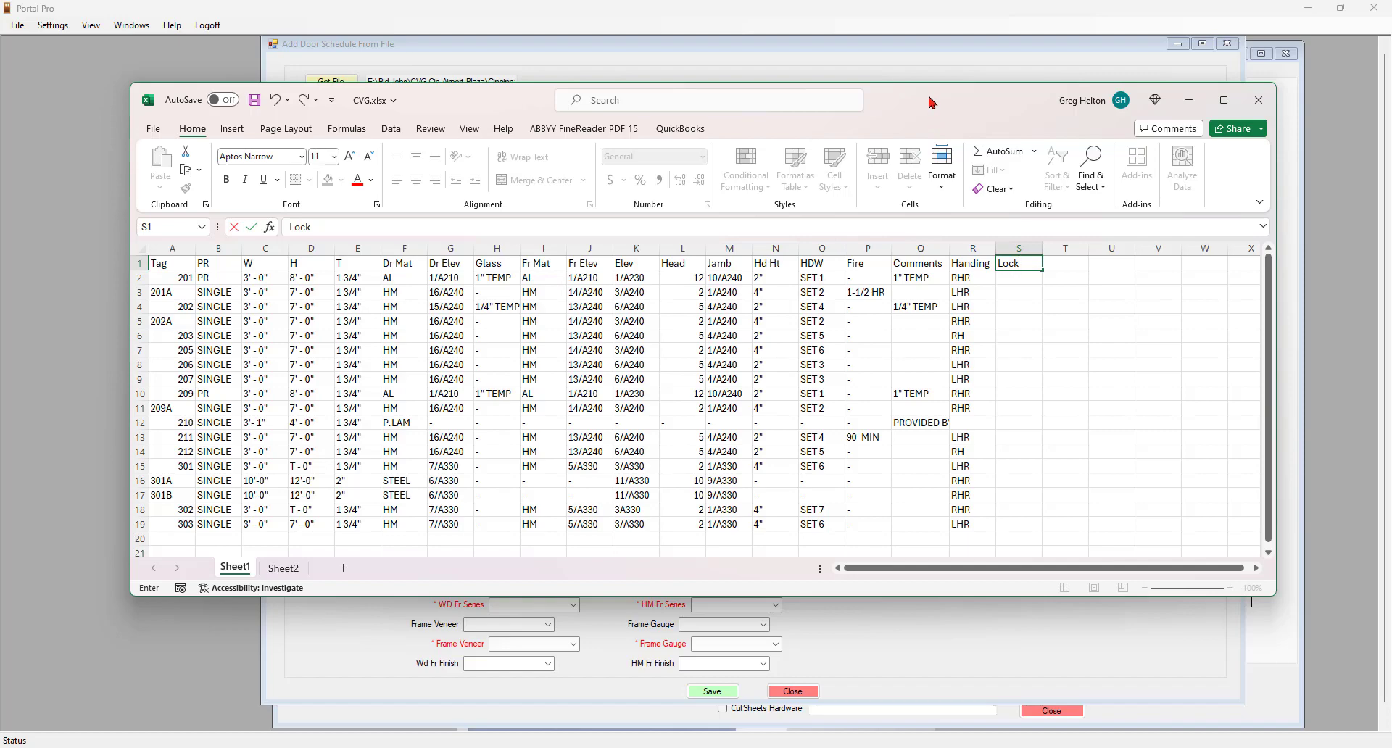
left_click_drag(930, 100, 903, 343)
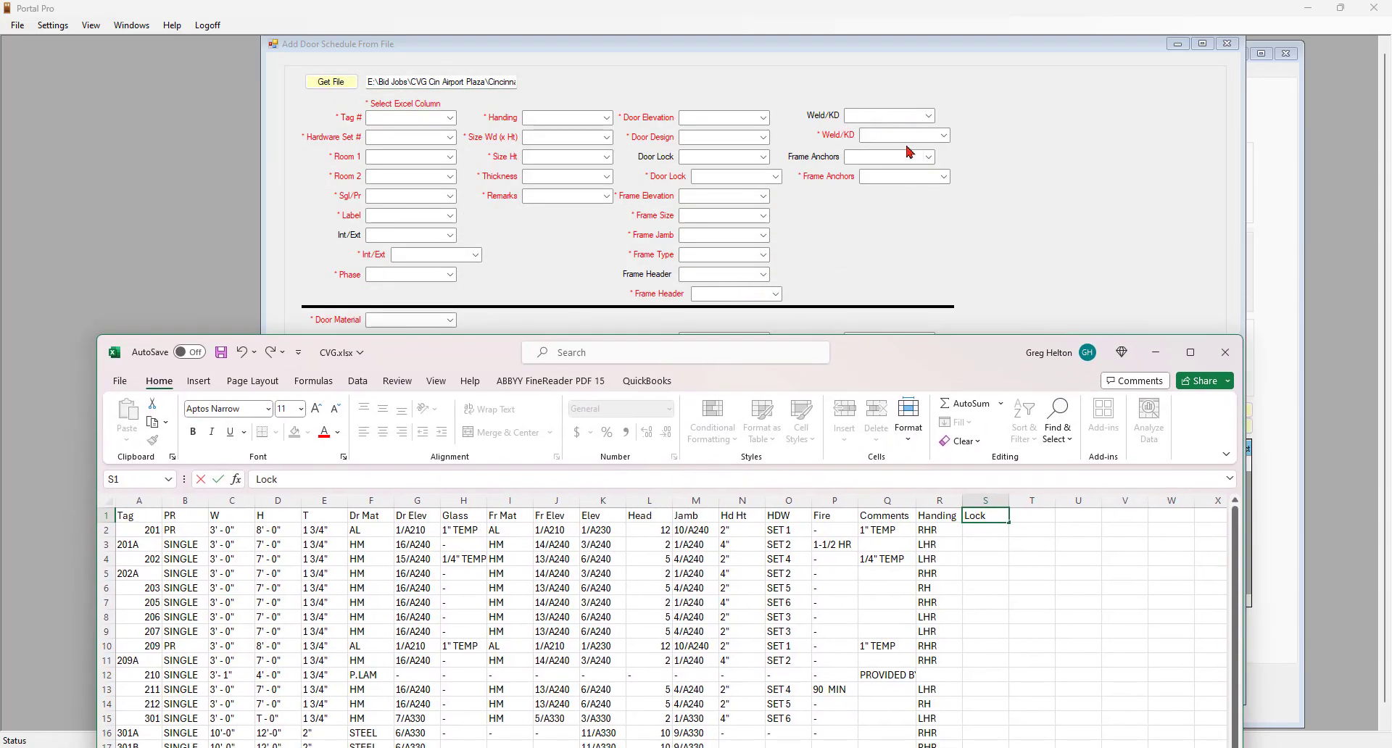
left_click(1041, 515)
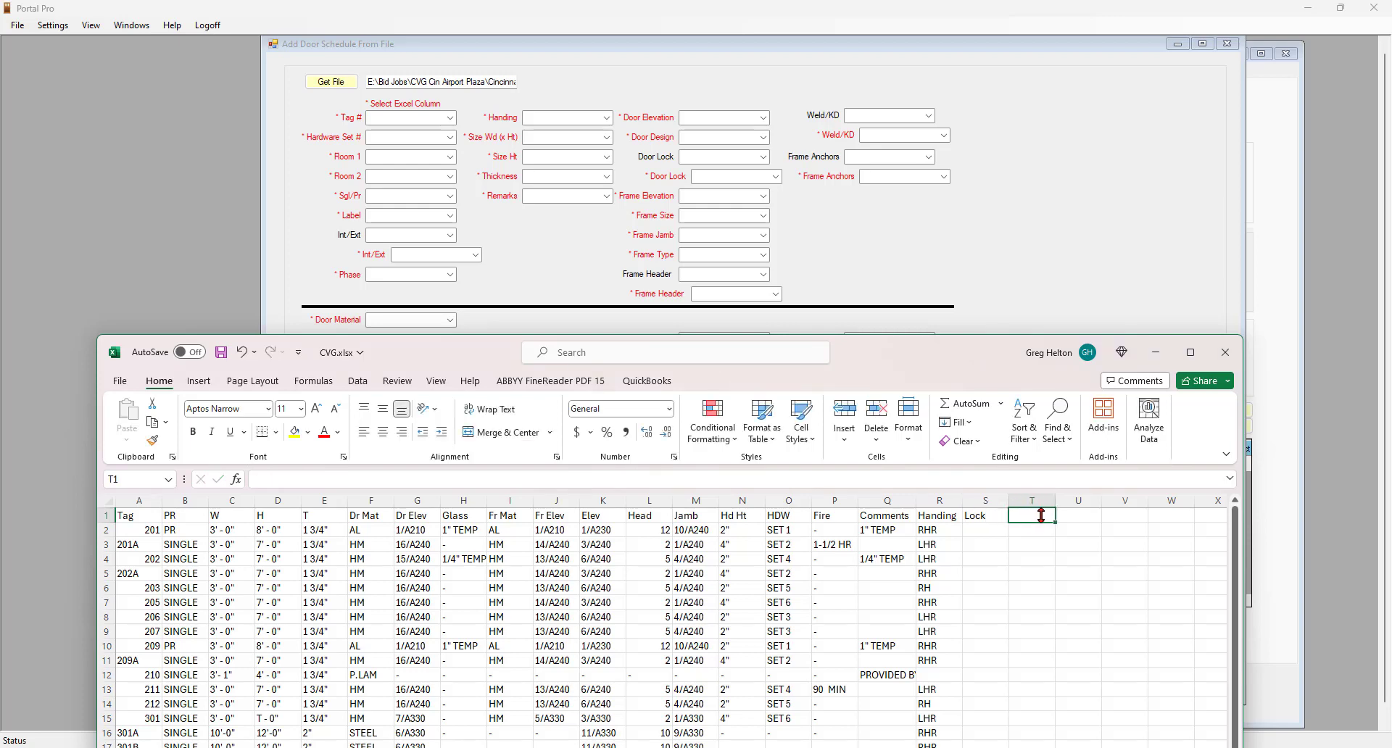
type("Weld")
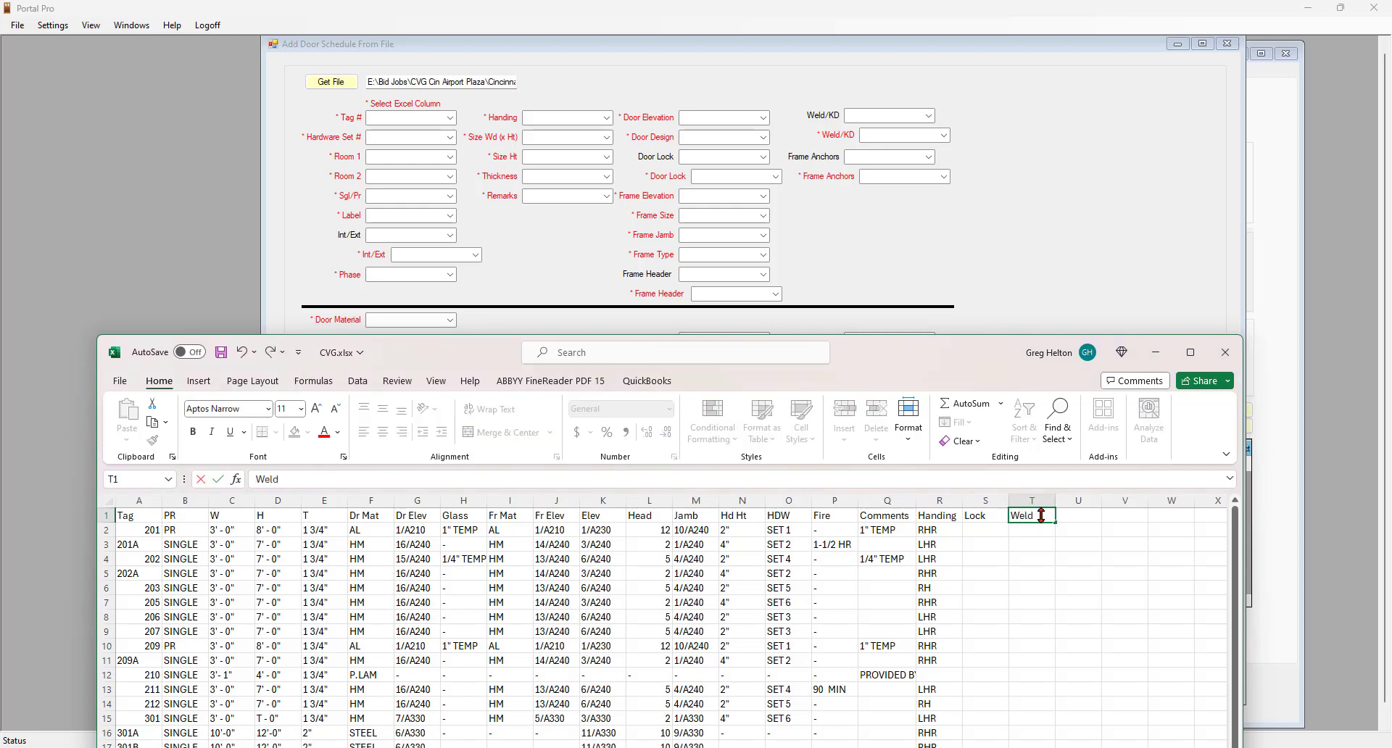
key("Return")
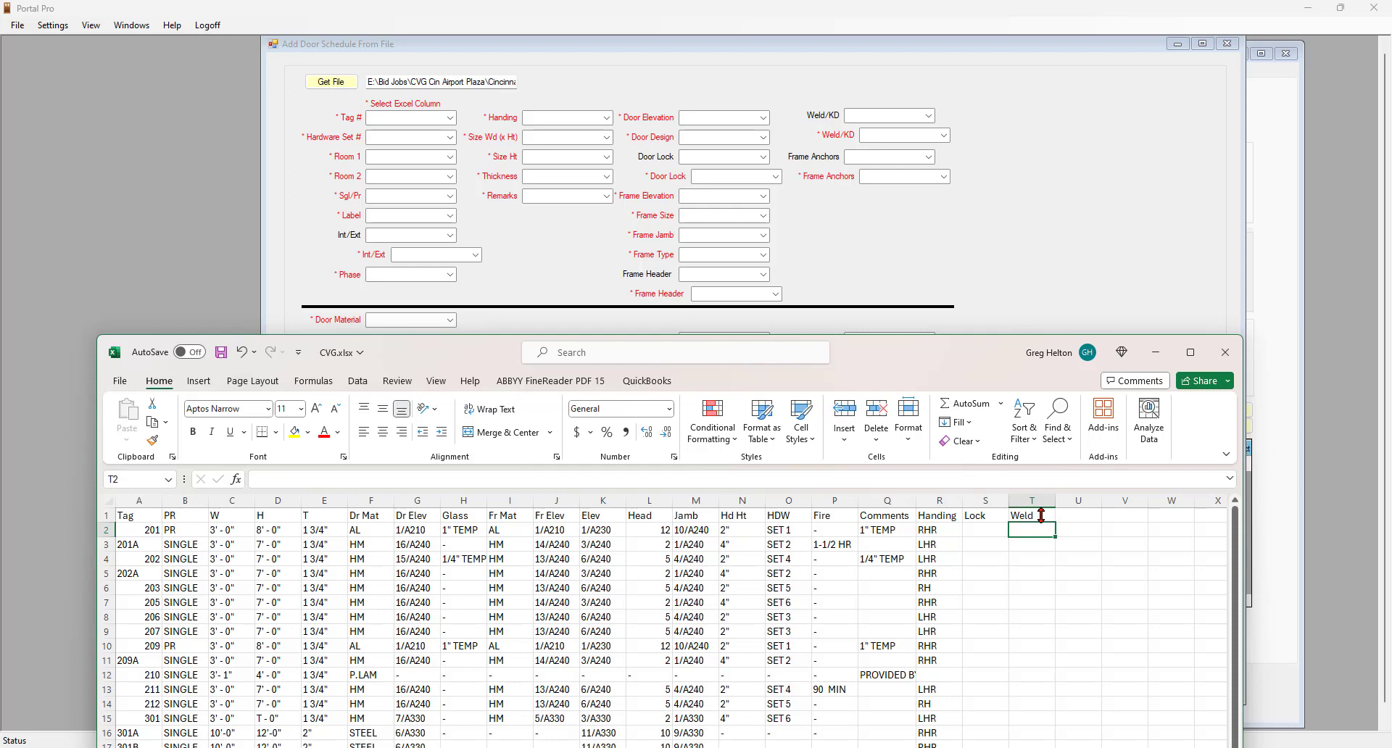
type("W")
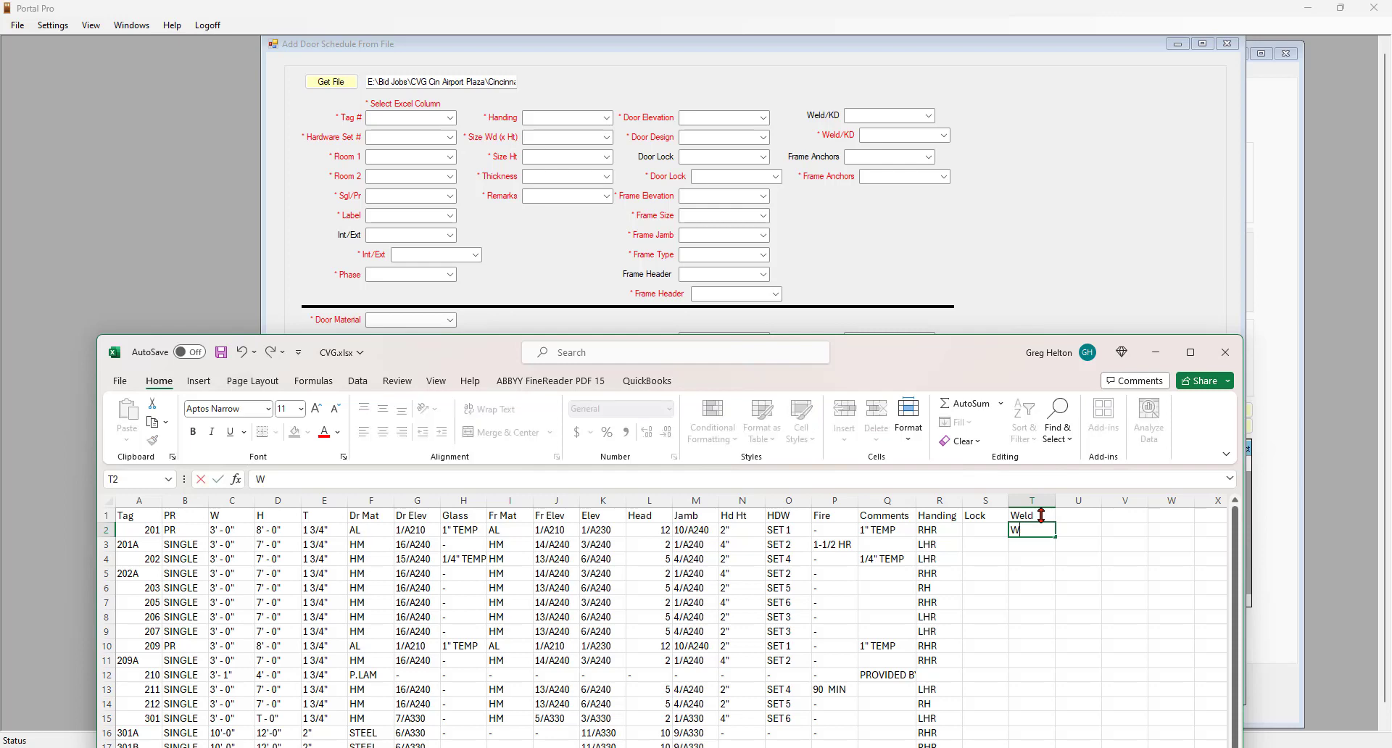
key("Return")
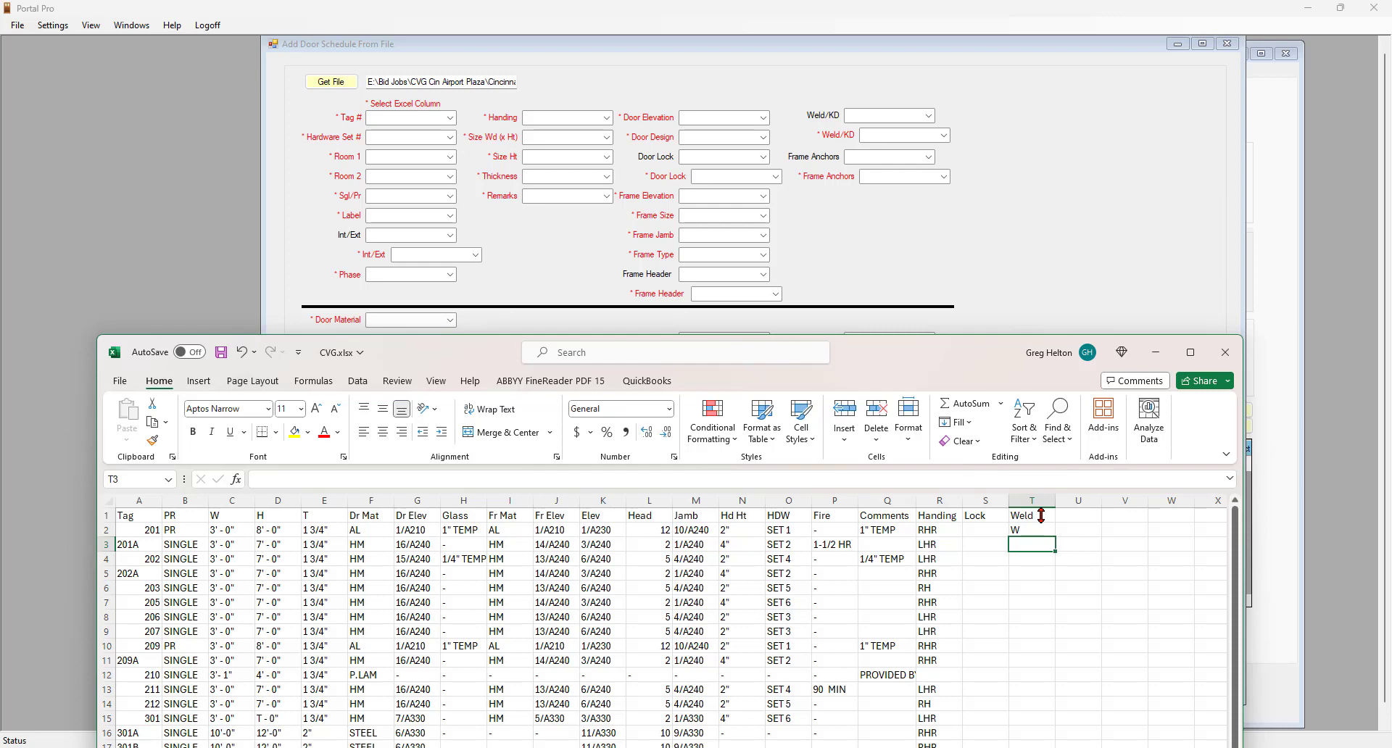
type("KD")
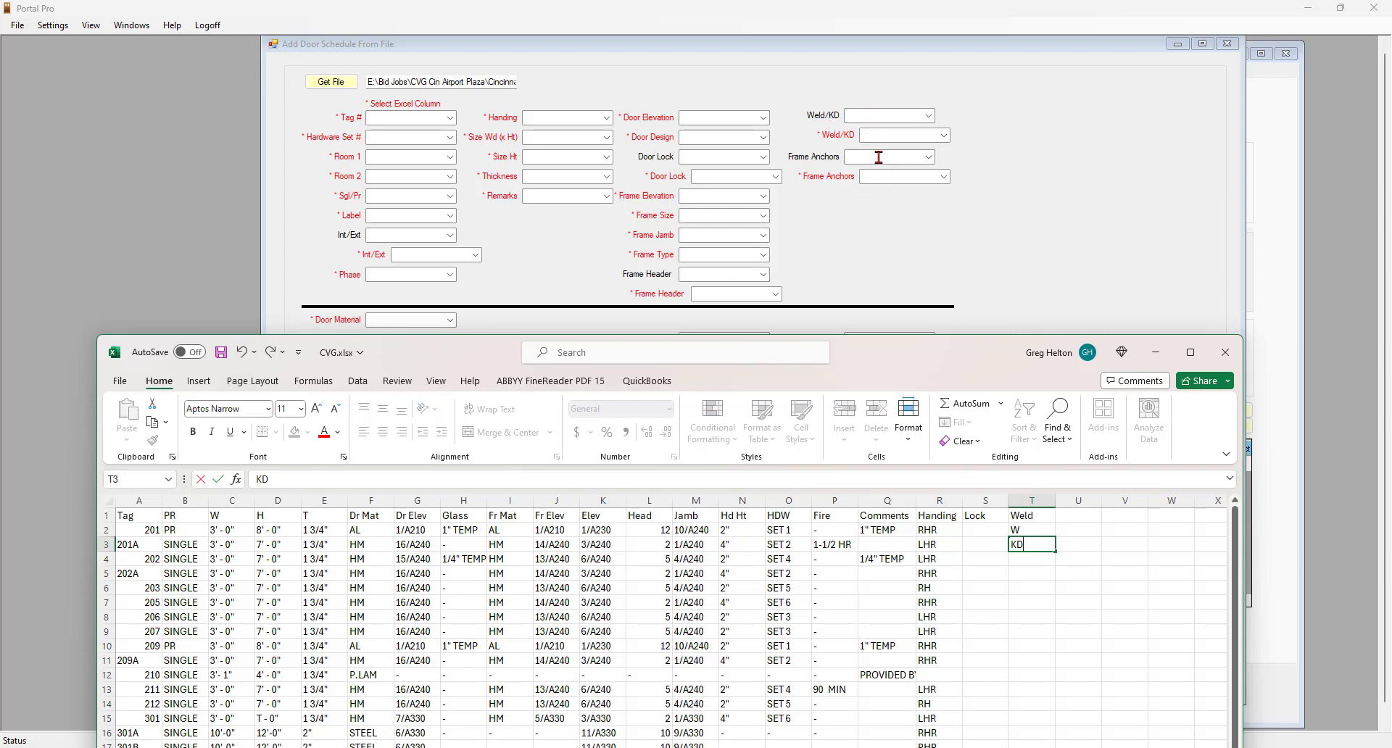
left_click(1091, 522)
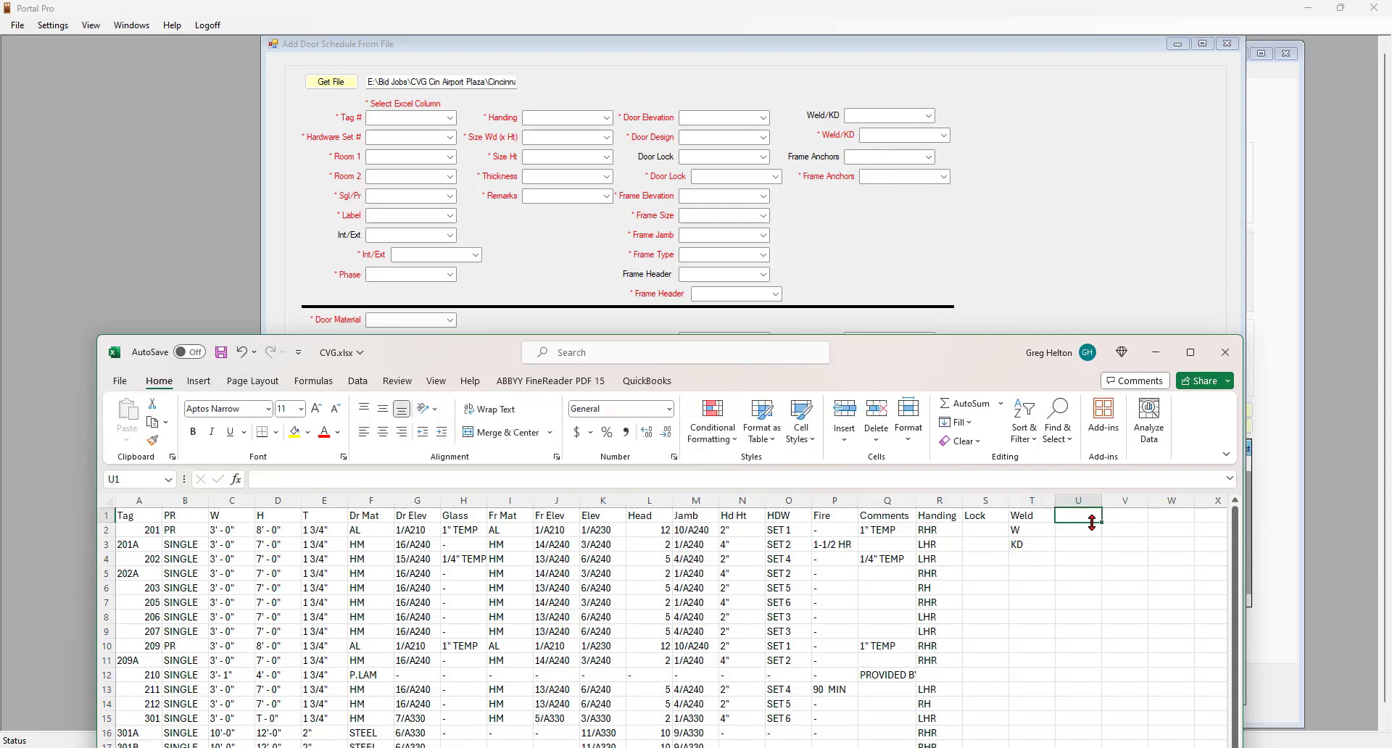
type("Ajnc")
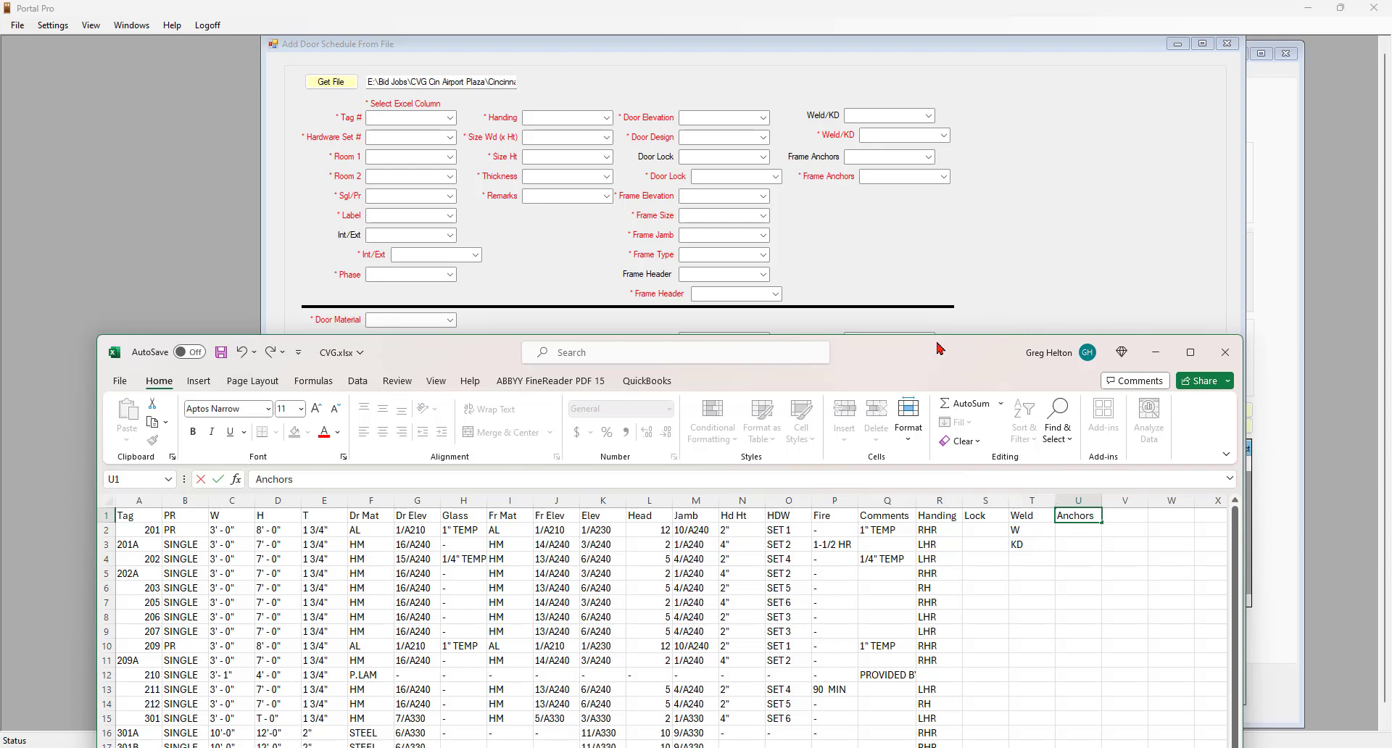
- Compare the CVG.xlsx column headings with the door and frame material fields of the Portal Pro import form
left_click_drag(937, 351, 936, 527)
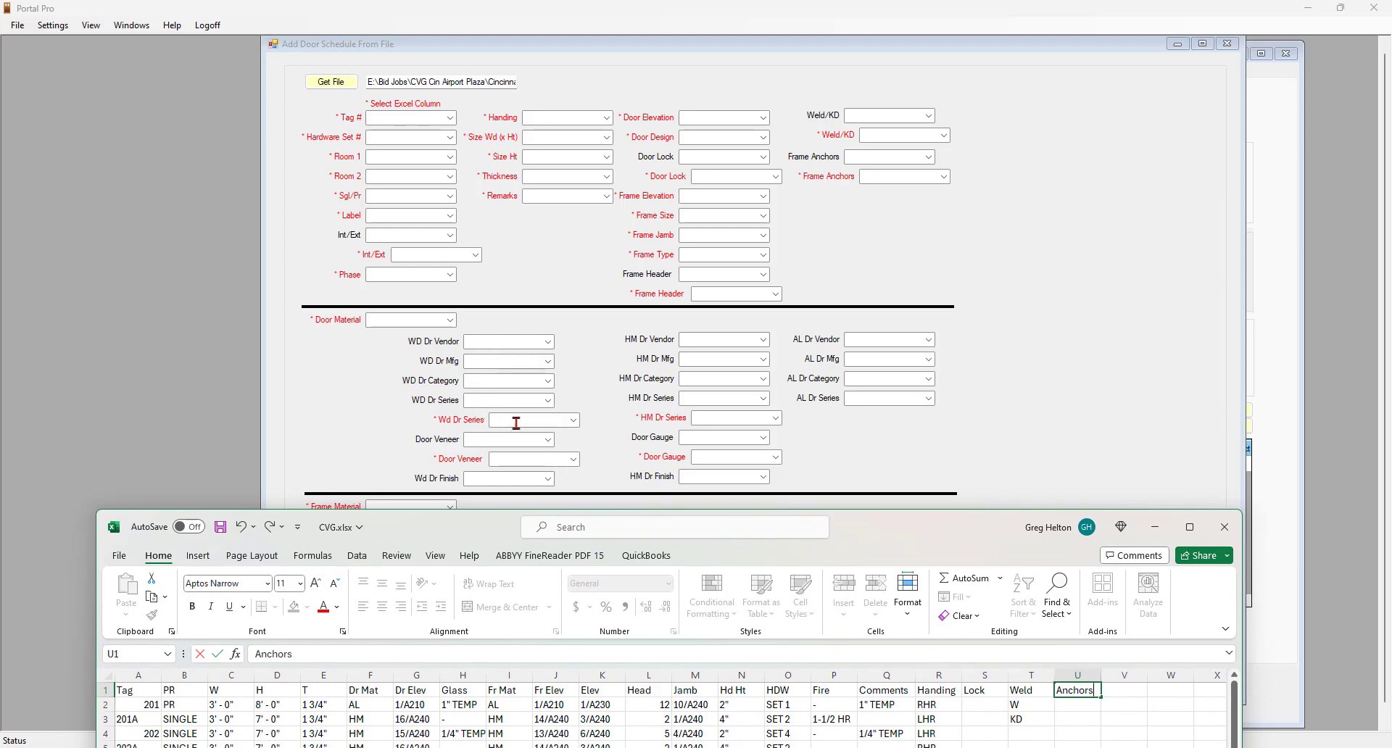
left_click_drag(908, 534, 941, 364)
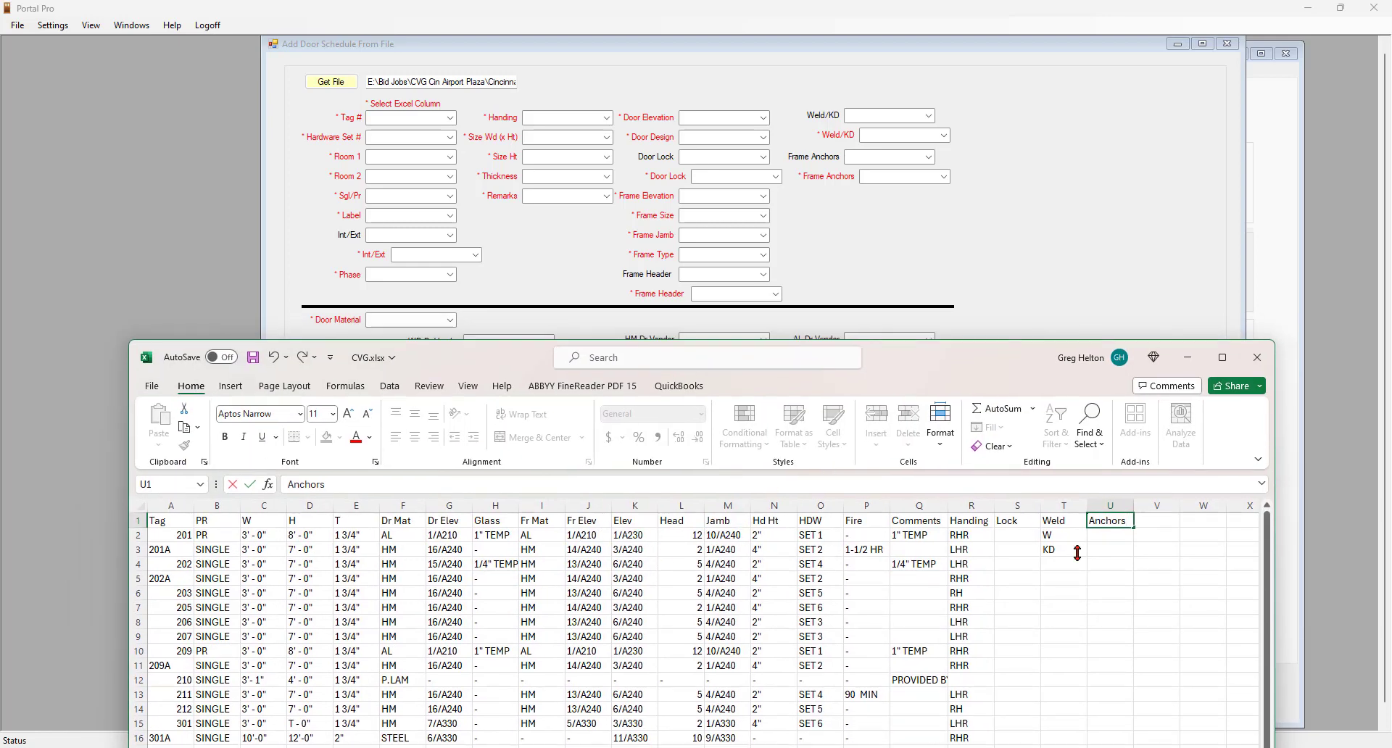
left_click_drag(926, 358, 901, 520)
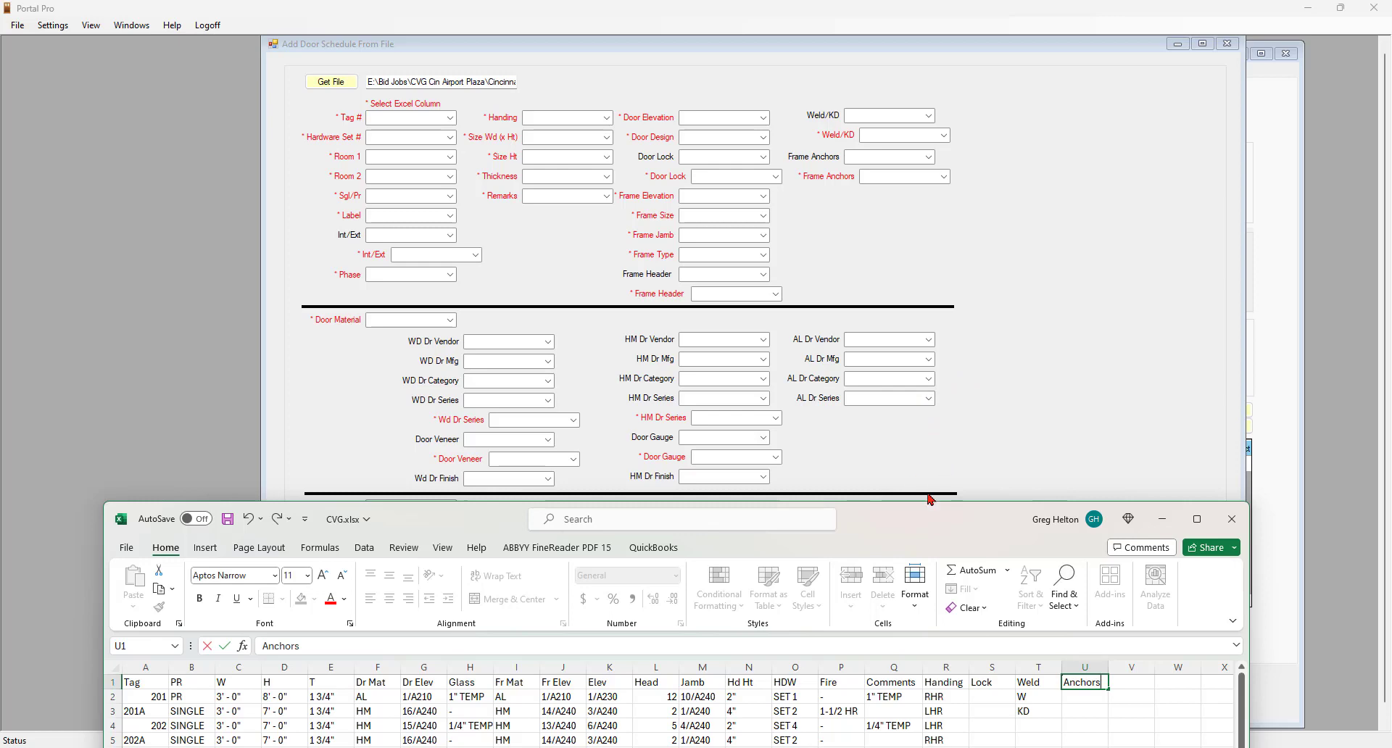
left_click_drag(945, 517, 953, 134)
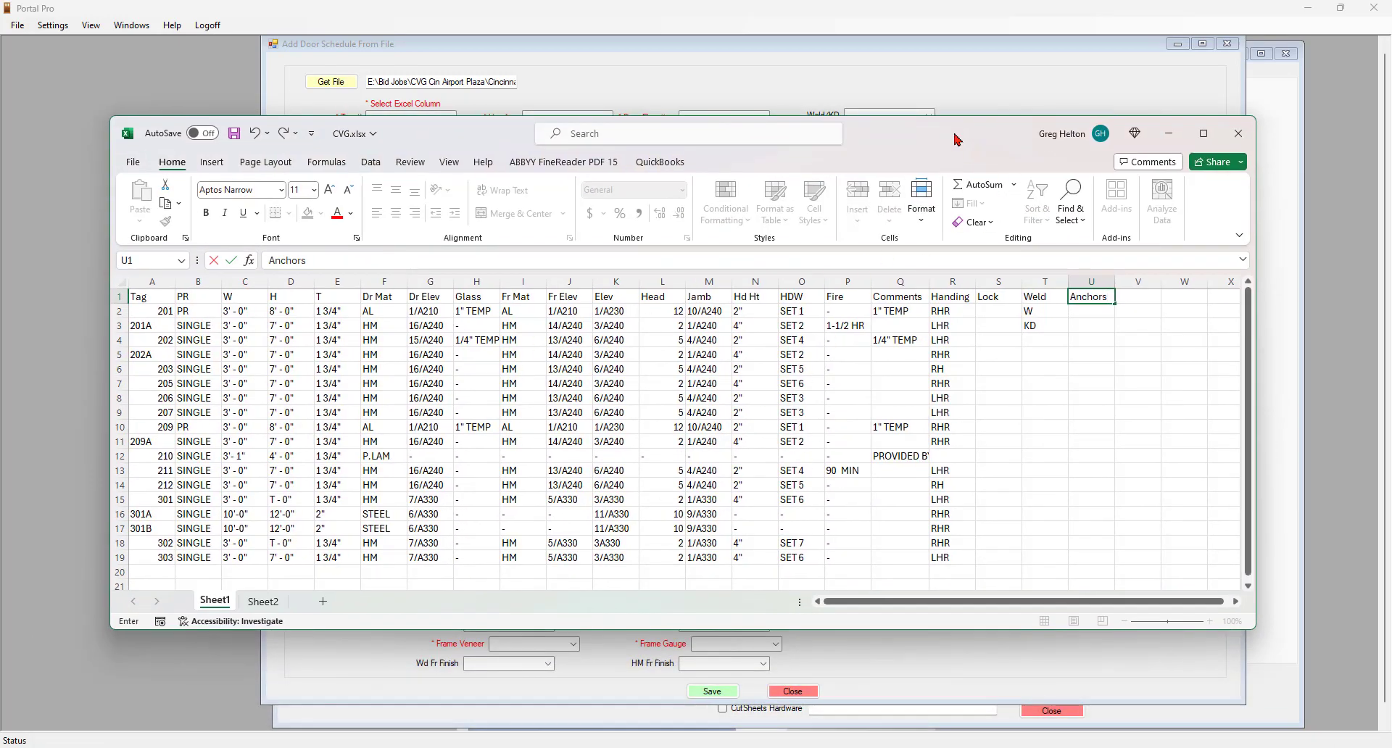
left_click_drag(957, 140, 933, 598)
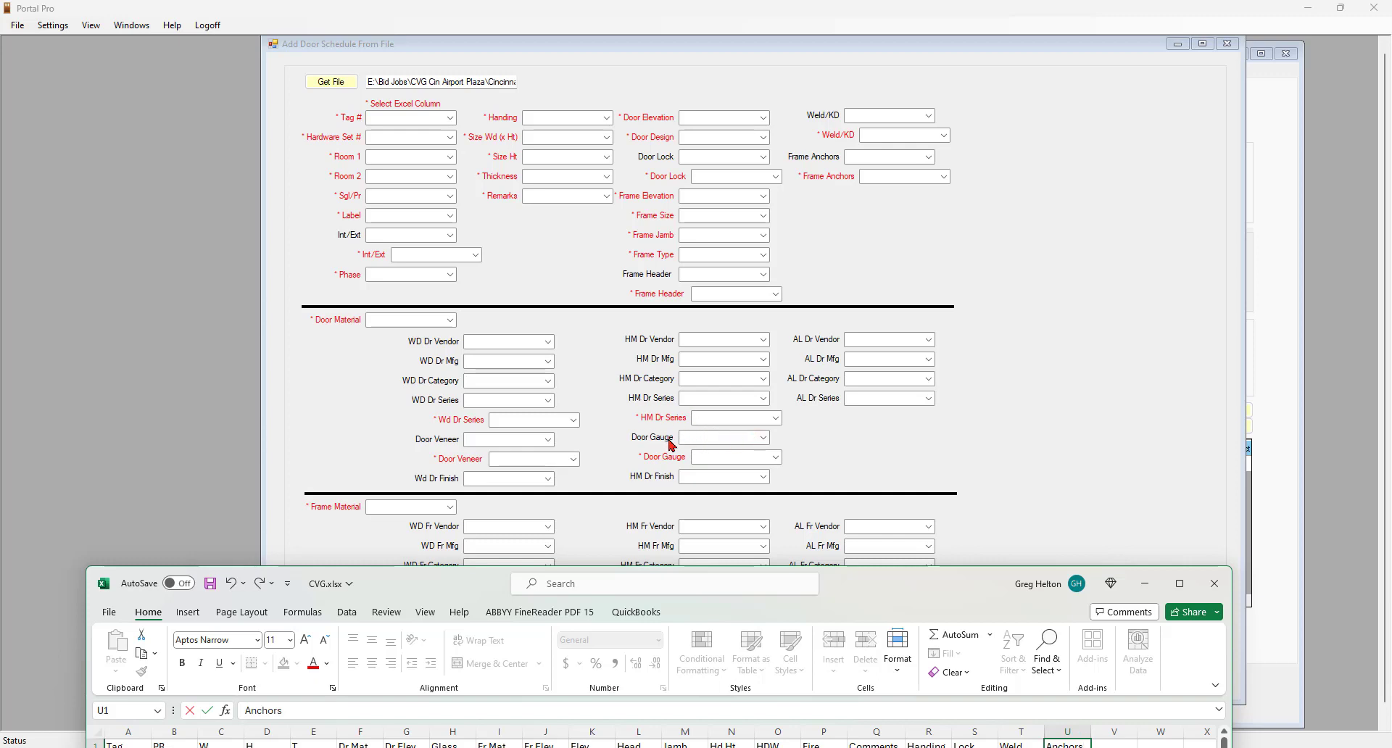
left_click(725, 438)
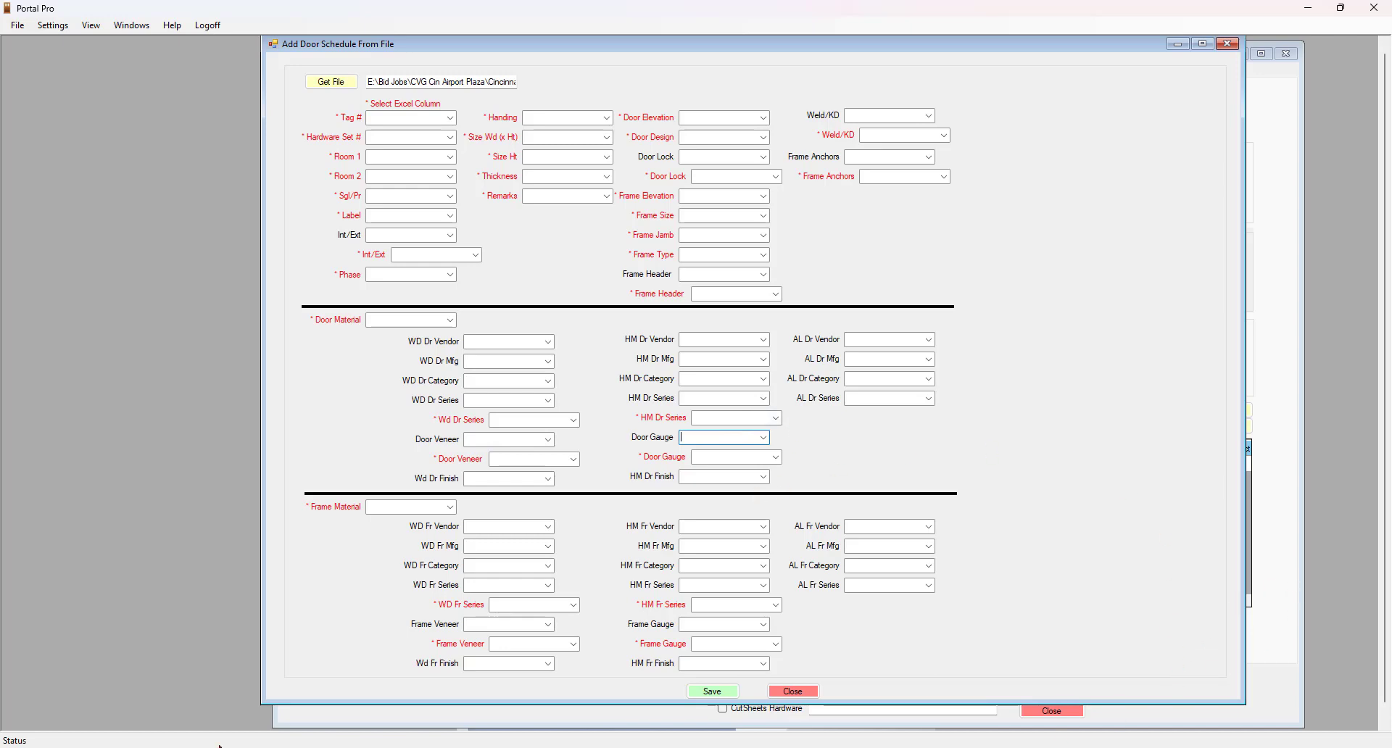
- Return to the CVG.xlsx workbook in Excel and close it, saving the changes
key("alt+Tab")
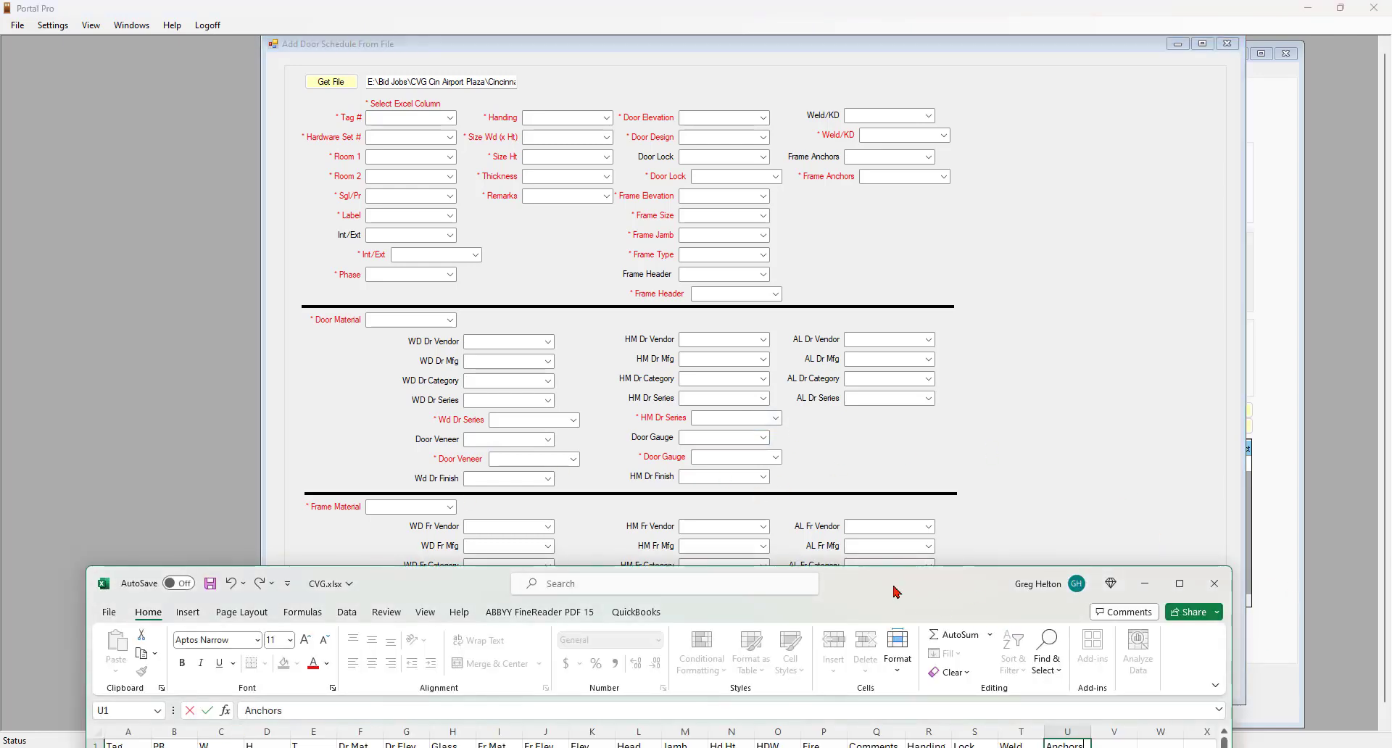
left_click_drag(895, 588, 904, 140)
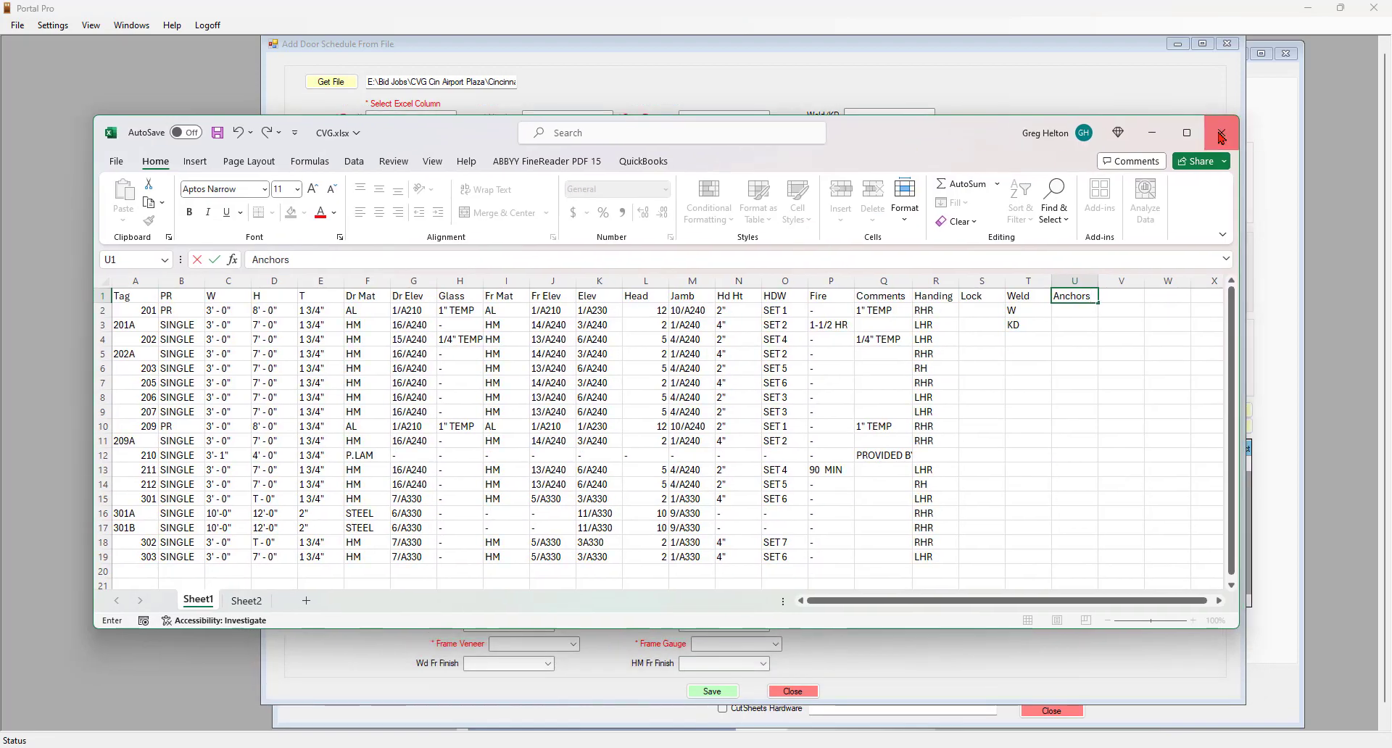
left_click(1221, 133)
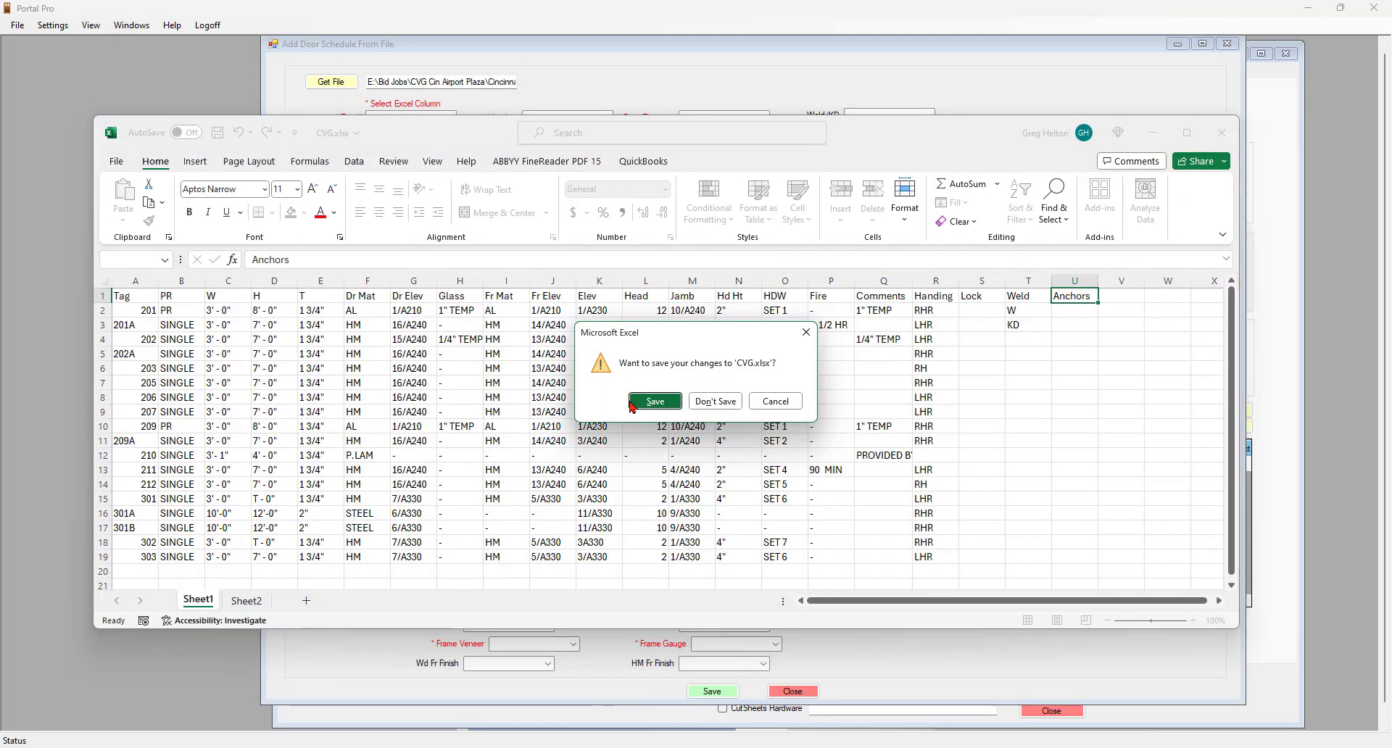
left_click(655, 401)
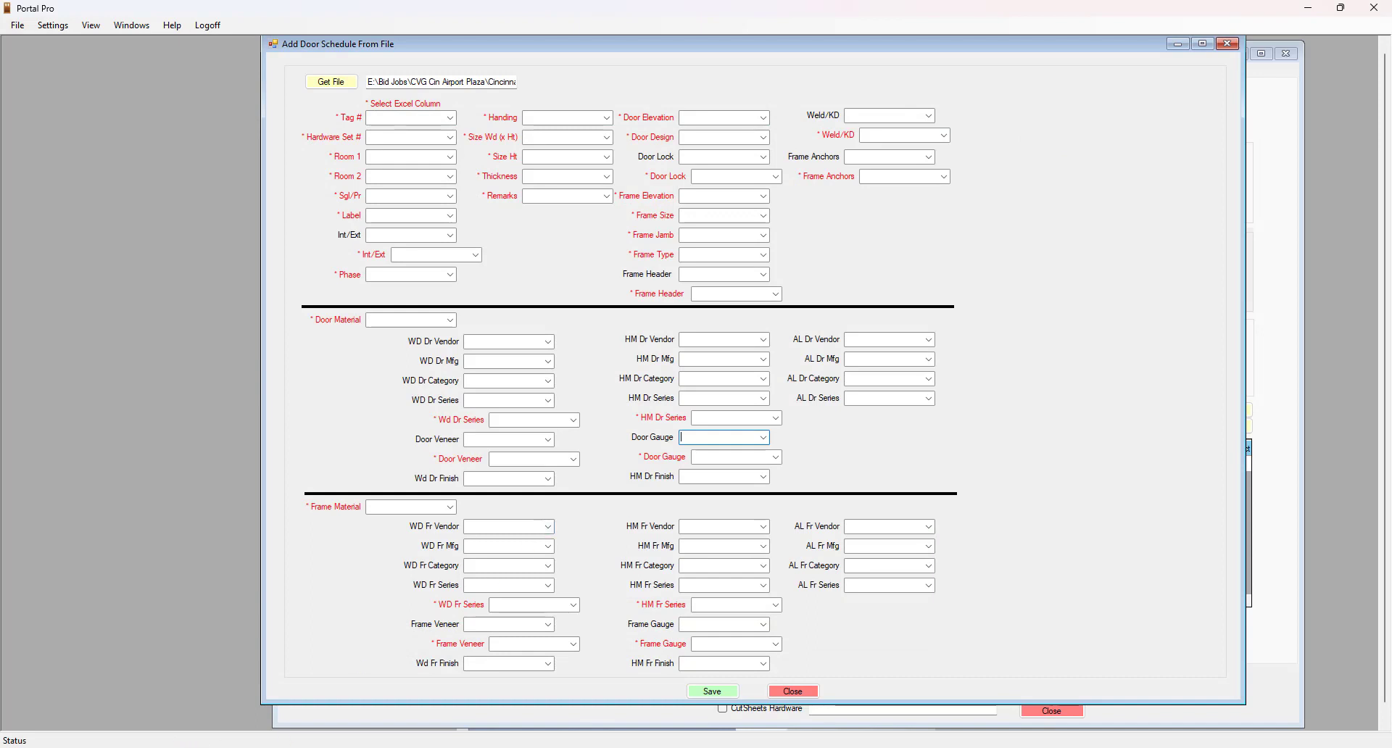
- Open the recent workbook CVG Doors.xlsx in Excel and enlarge its window to show all the door rows
right_click(216, 745)
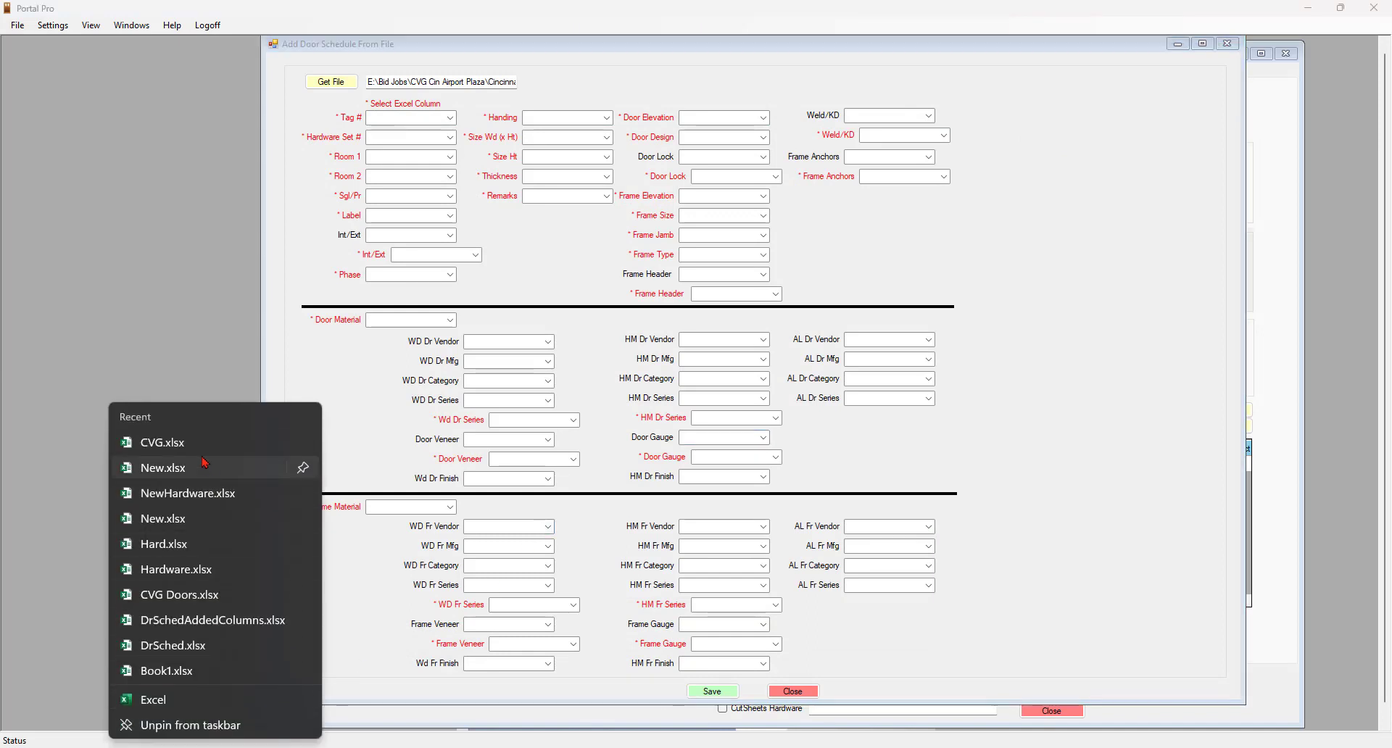
left_click(176, 602)
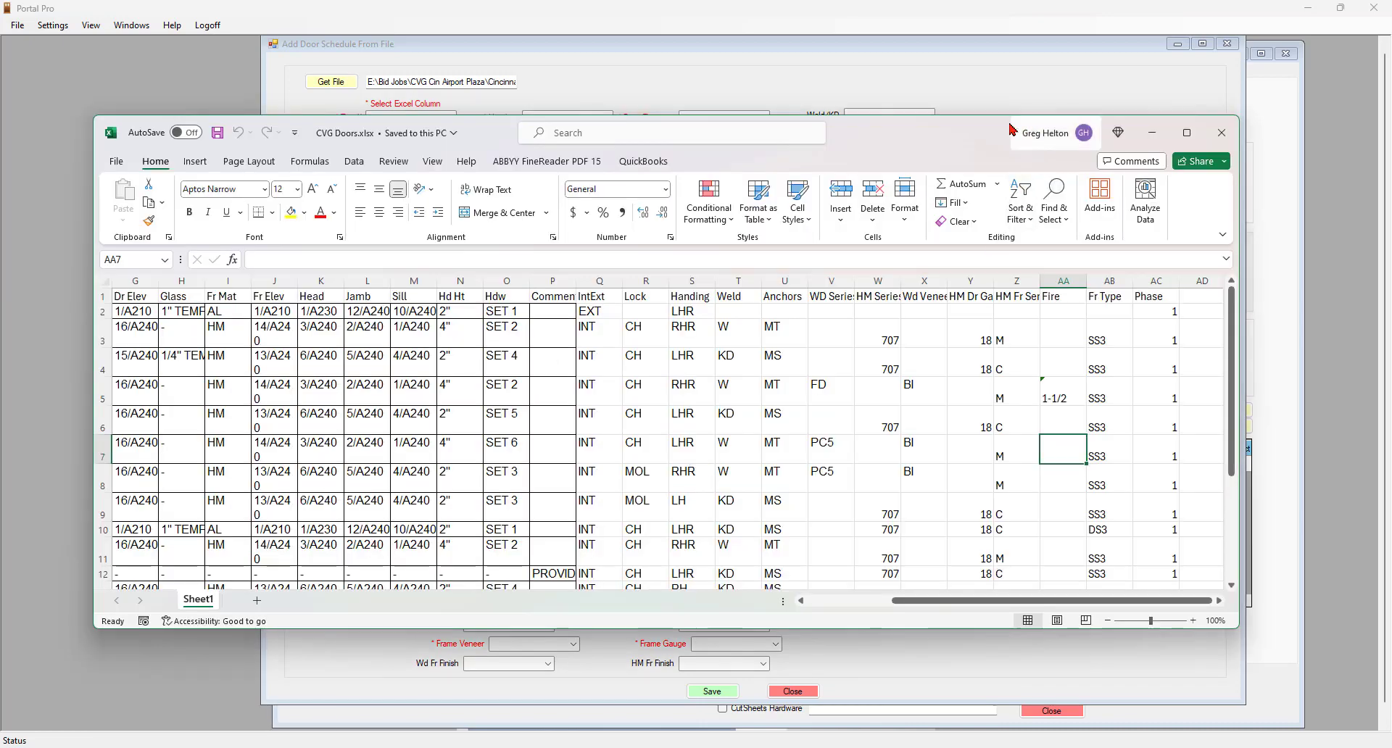
left_click_drag(954, 142, 882, 56)
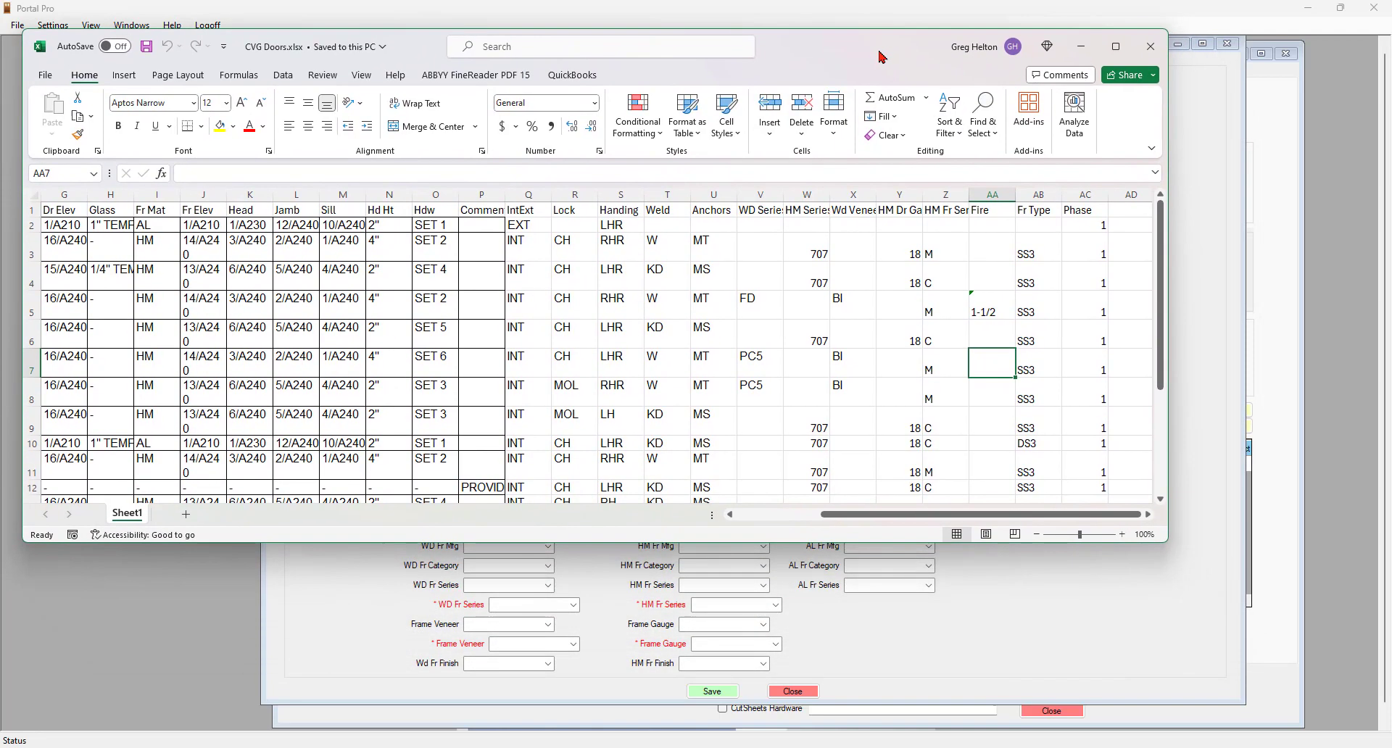
left_click_drag(1165, 542, 1308, 717)
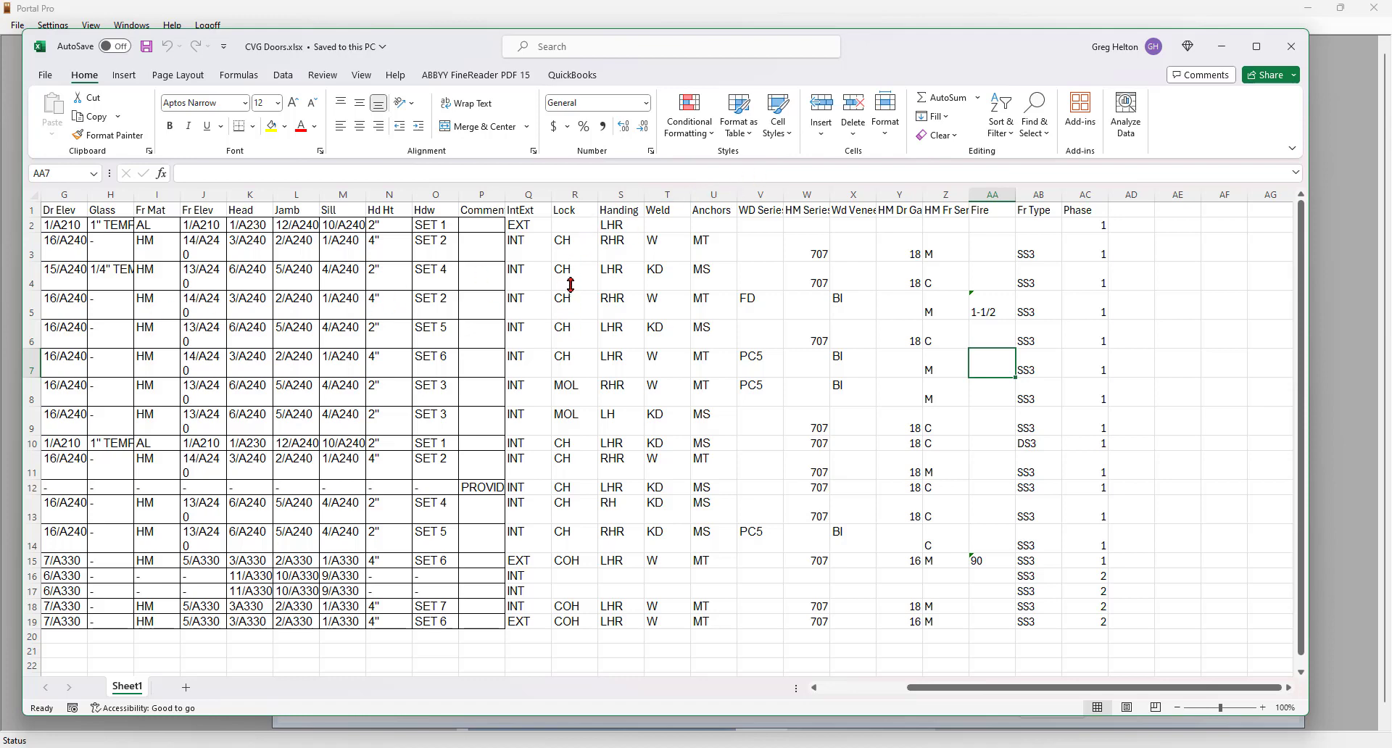
- Examine the door schedule columns in CVG Doors.xlsx, from Phase back to the Tag column
left_click_drag(902, 51, 936, 43)
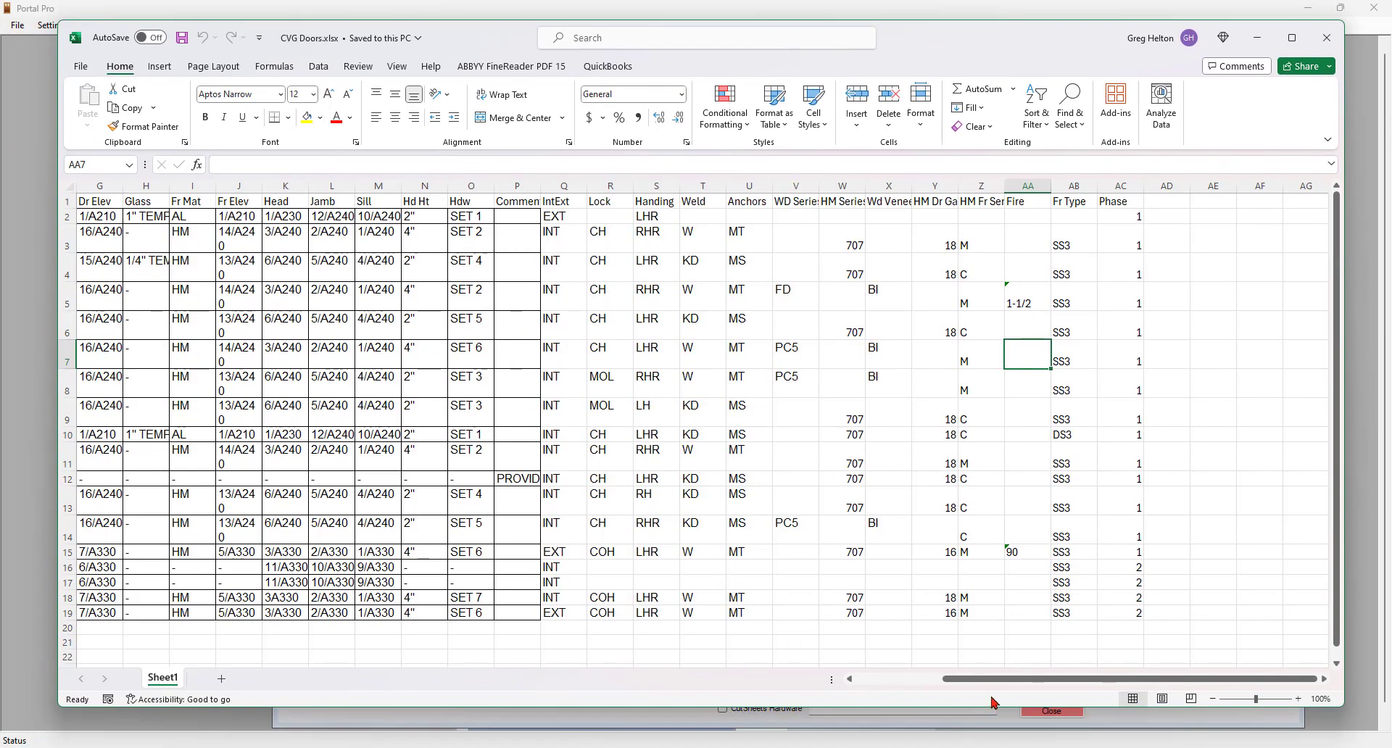
left_click_drag(993, 682, 894, 696)
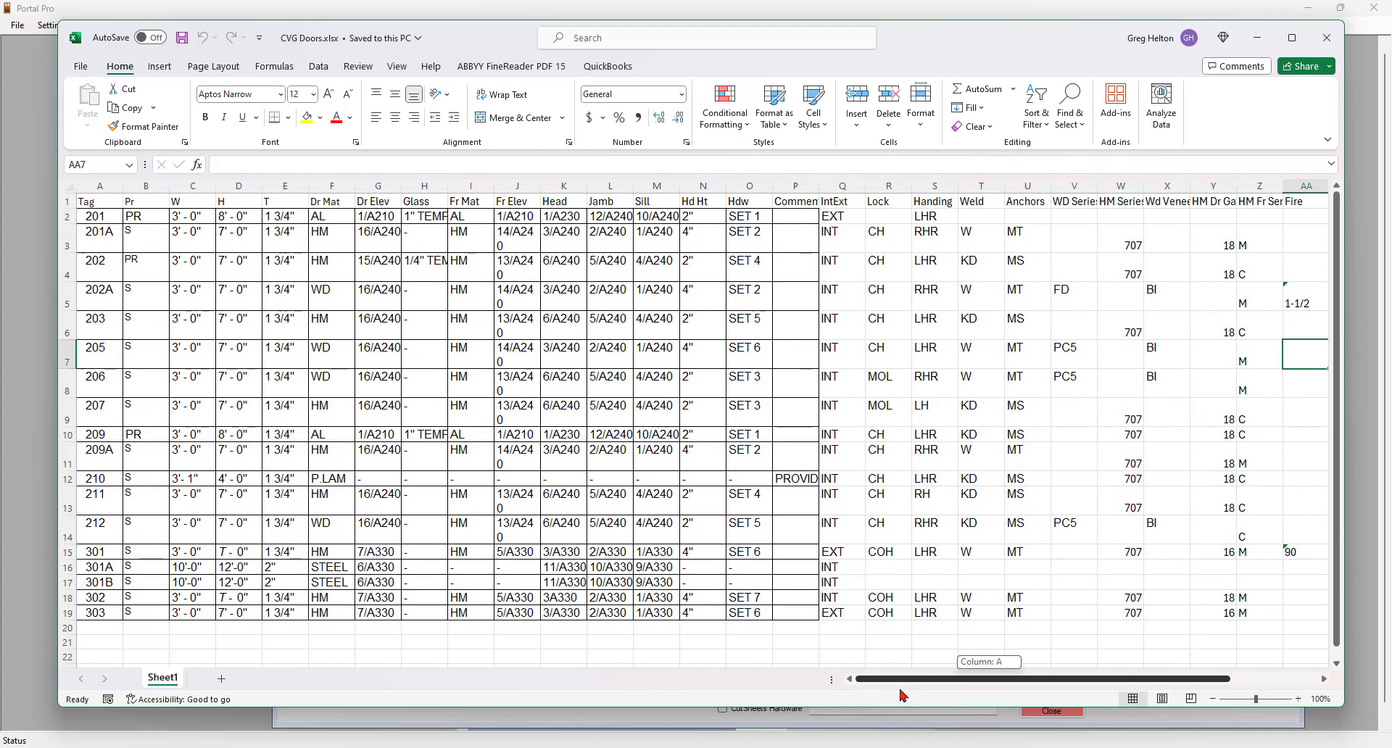
left_click_drag(902, 696, 902, 696)
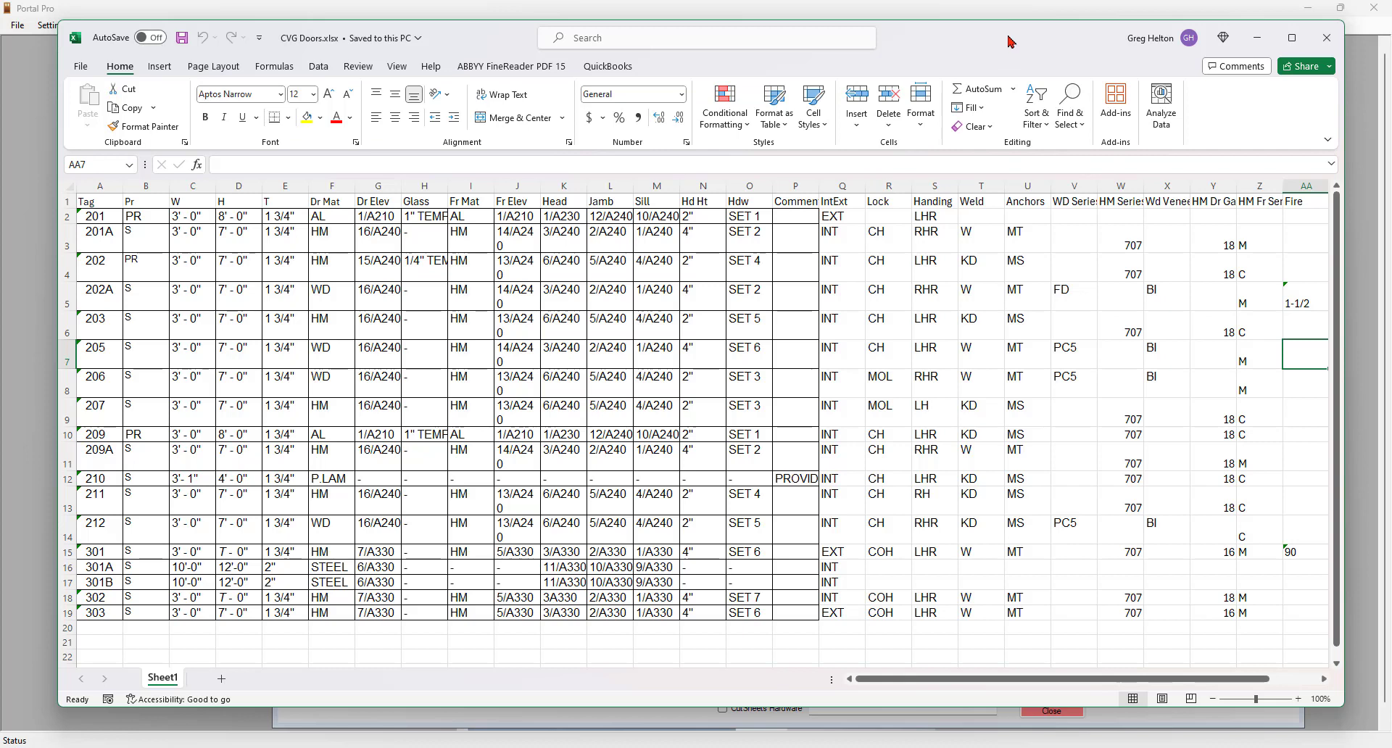
mouse_move(1011, 42)
left_mouse_down()
mouse_move(968, 43)
mouse_move(1026, 43)
left_mouse_up()
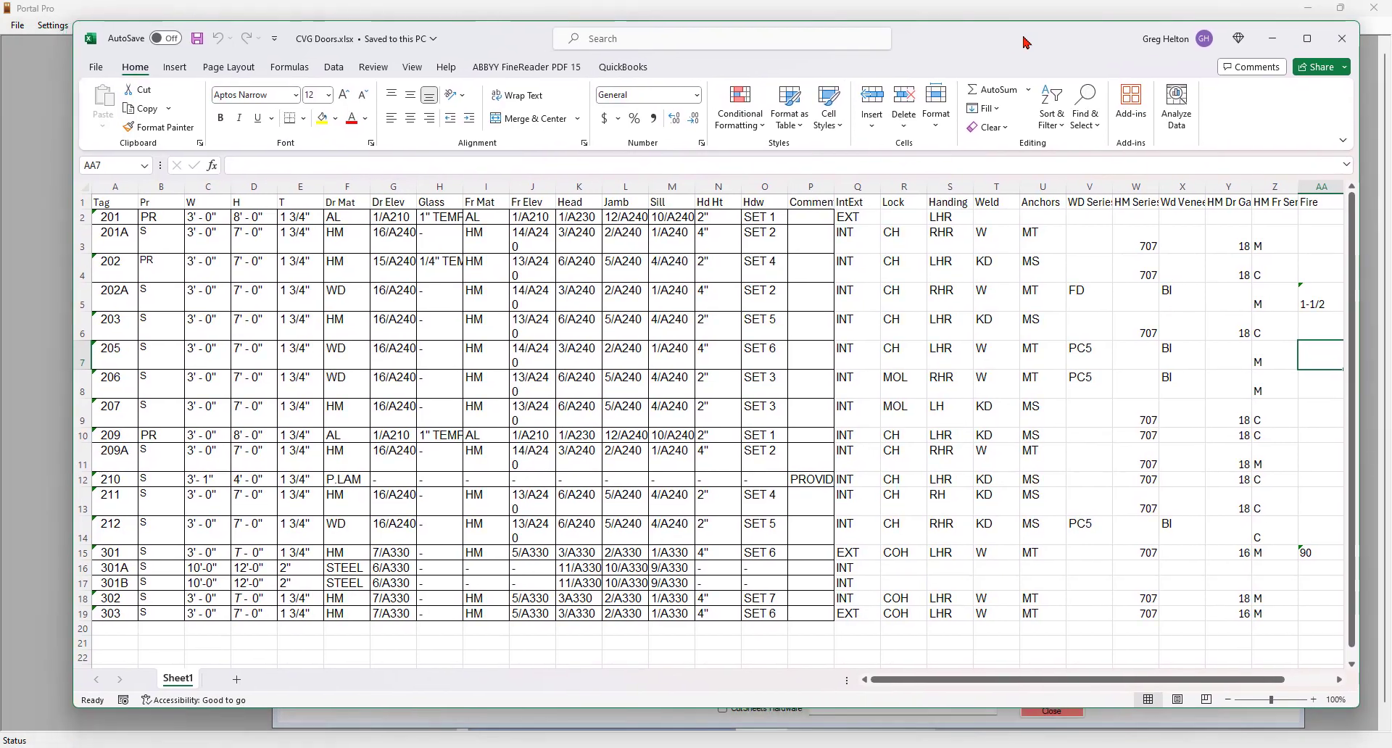
- Correct the height of door 302 in the H column to 7'- 0"
left_click(251, 599)
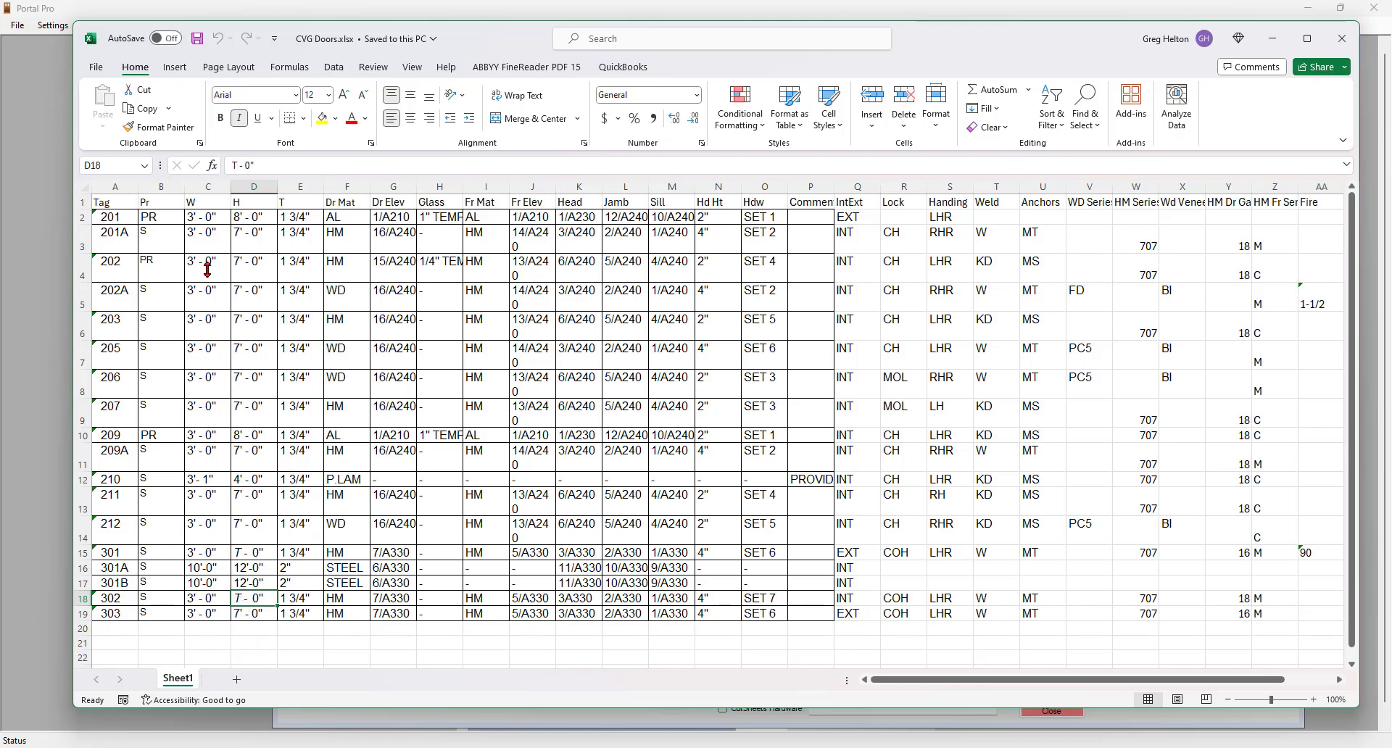
left_click(242, 166)
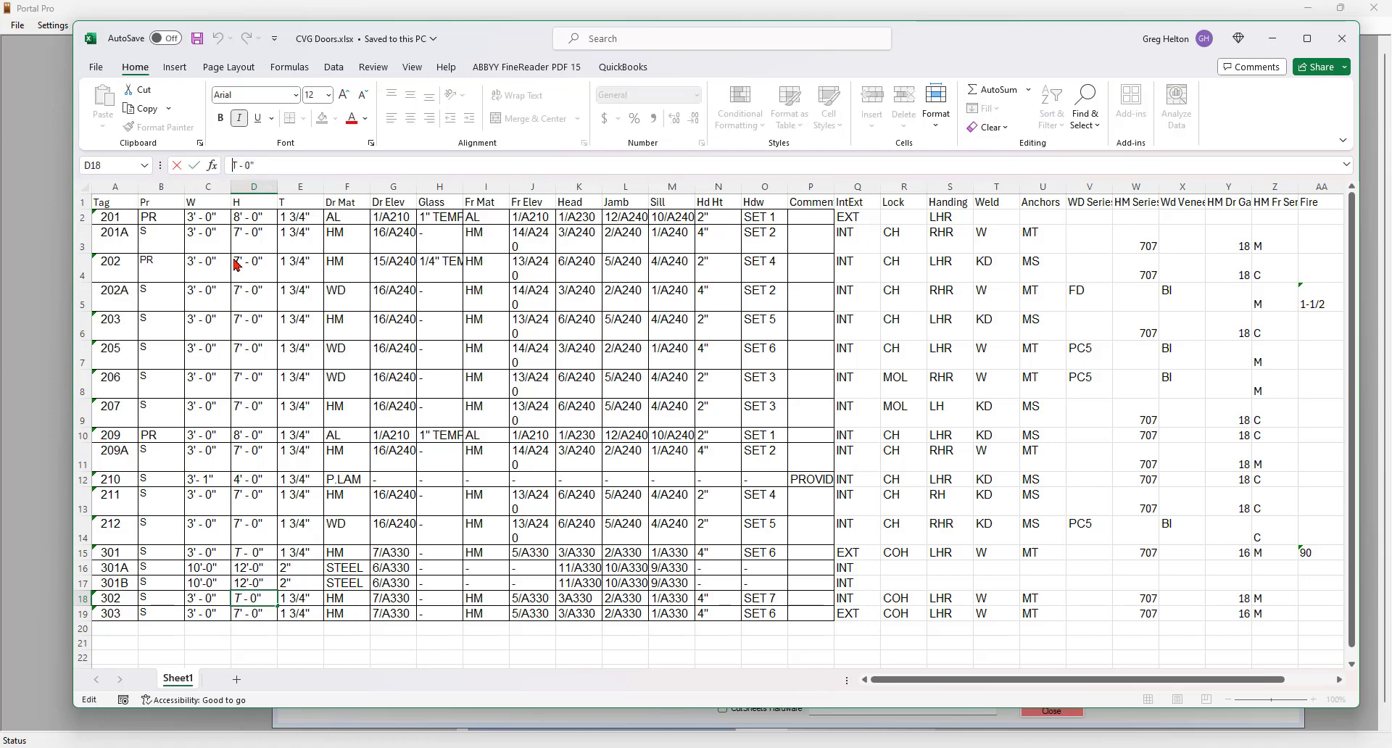
key("BackSpace")
type("7")
left_click(262, 570)
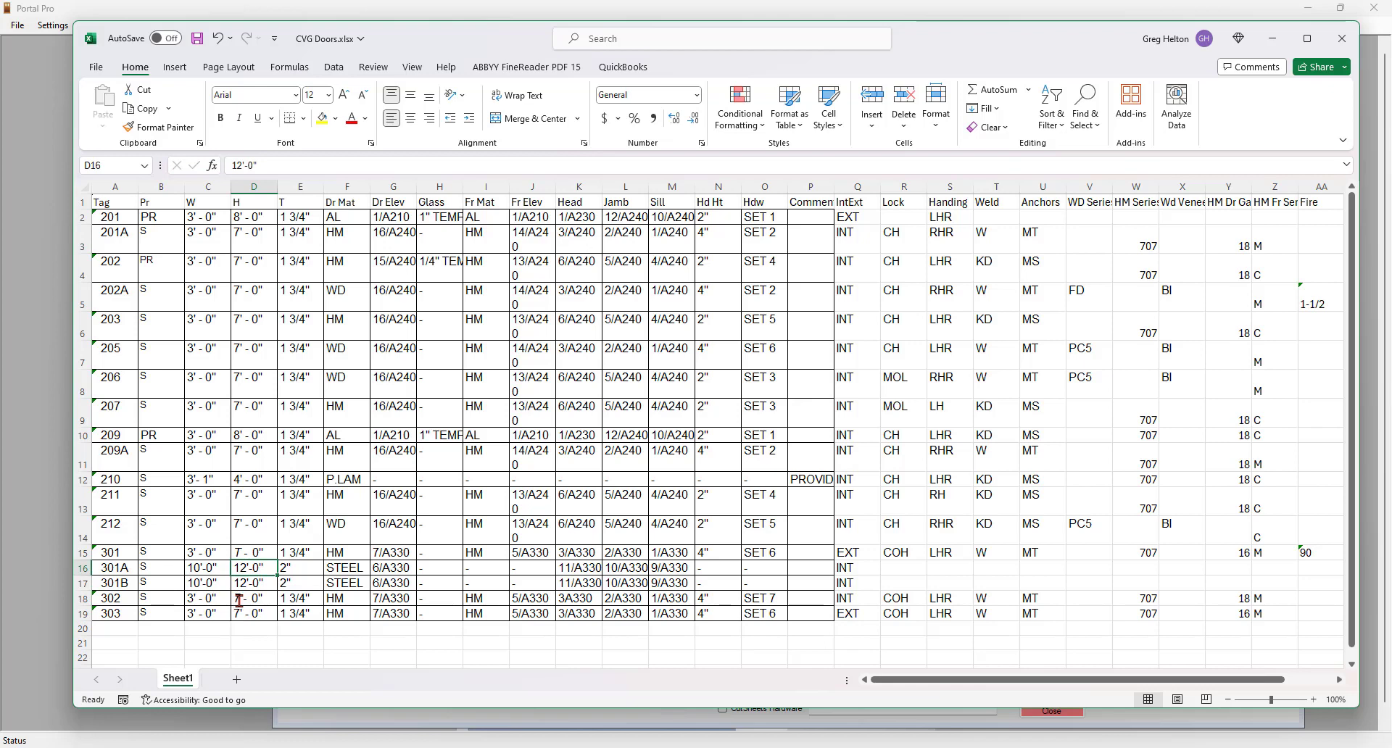
left_click(247, 599)
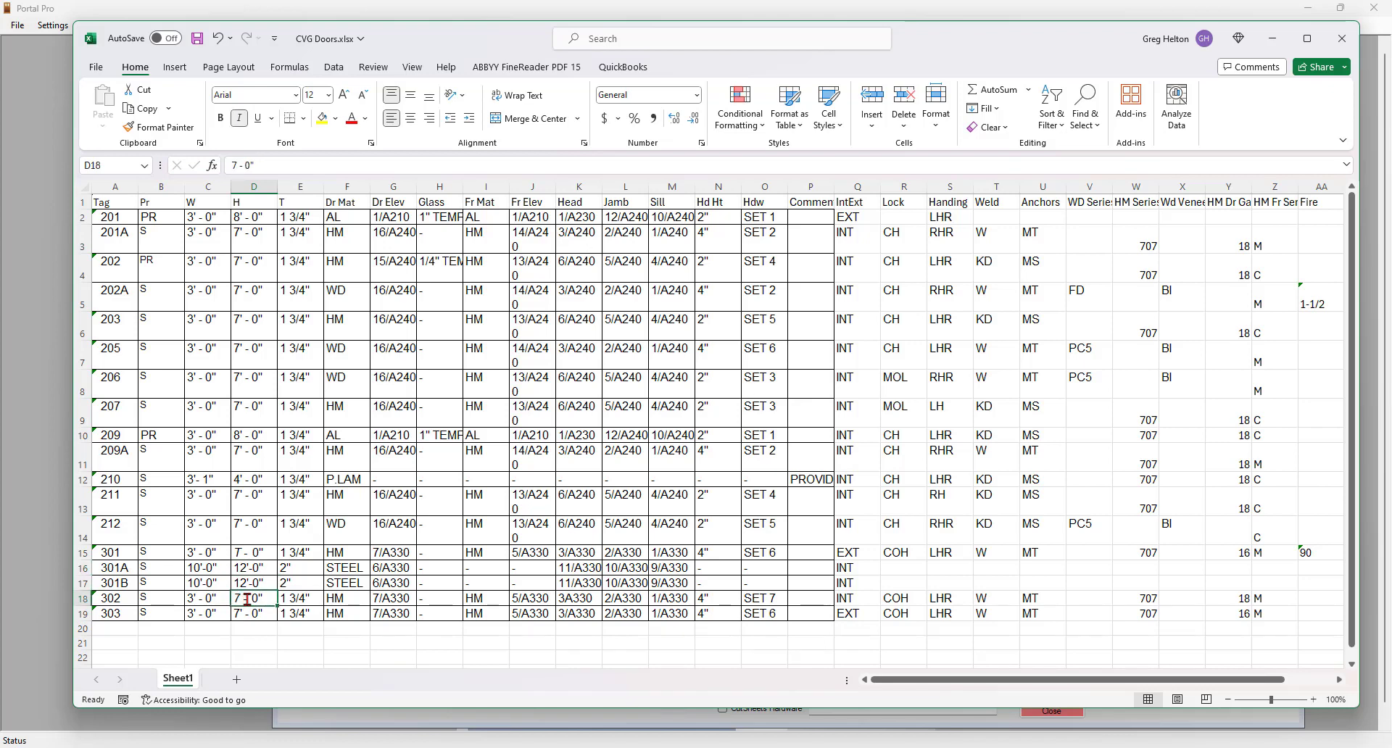
left_click(235, 165)
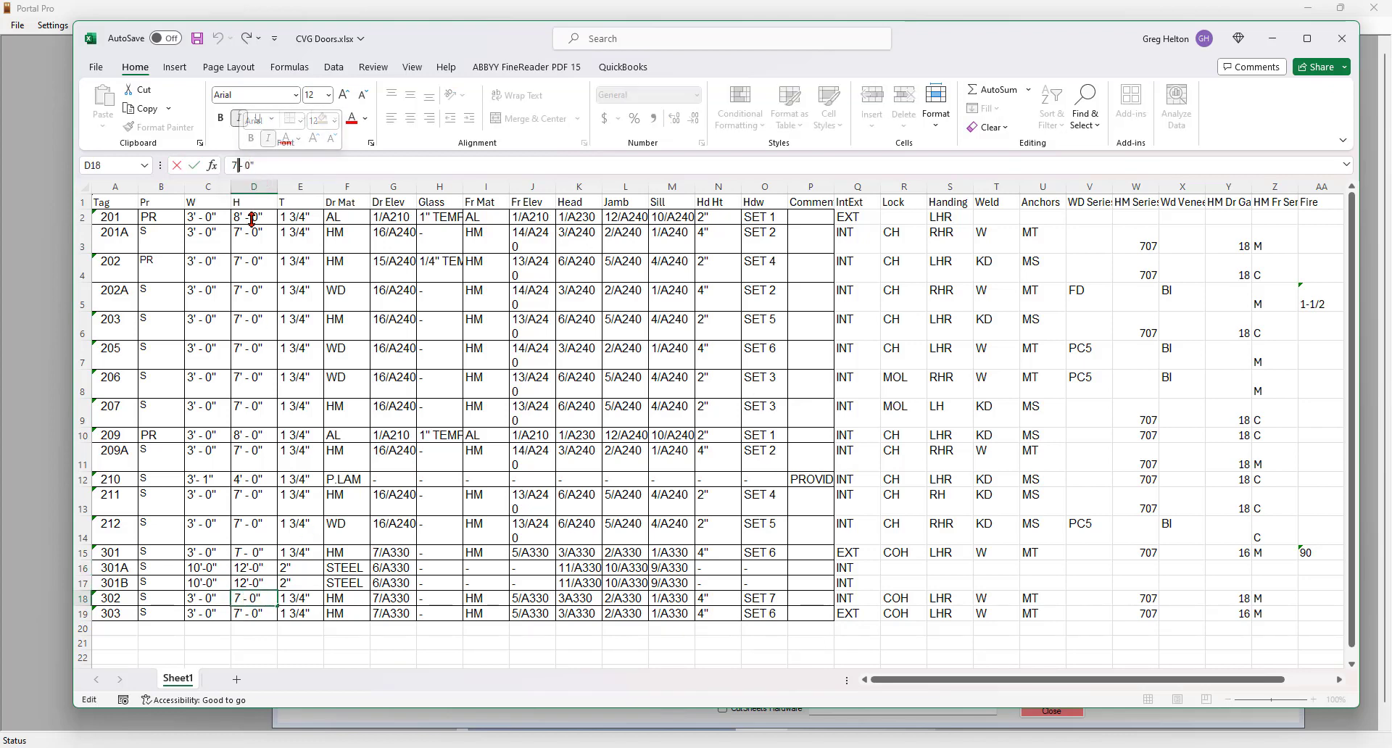
type("'")
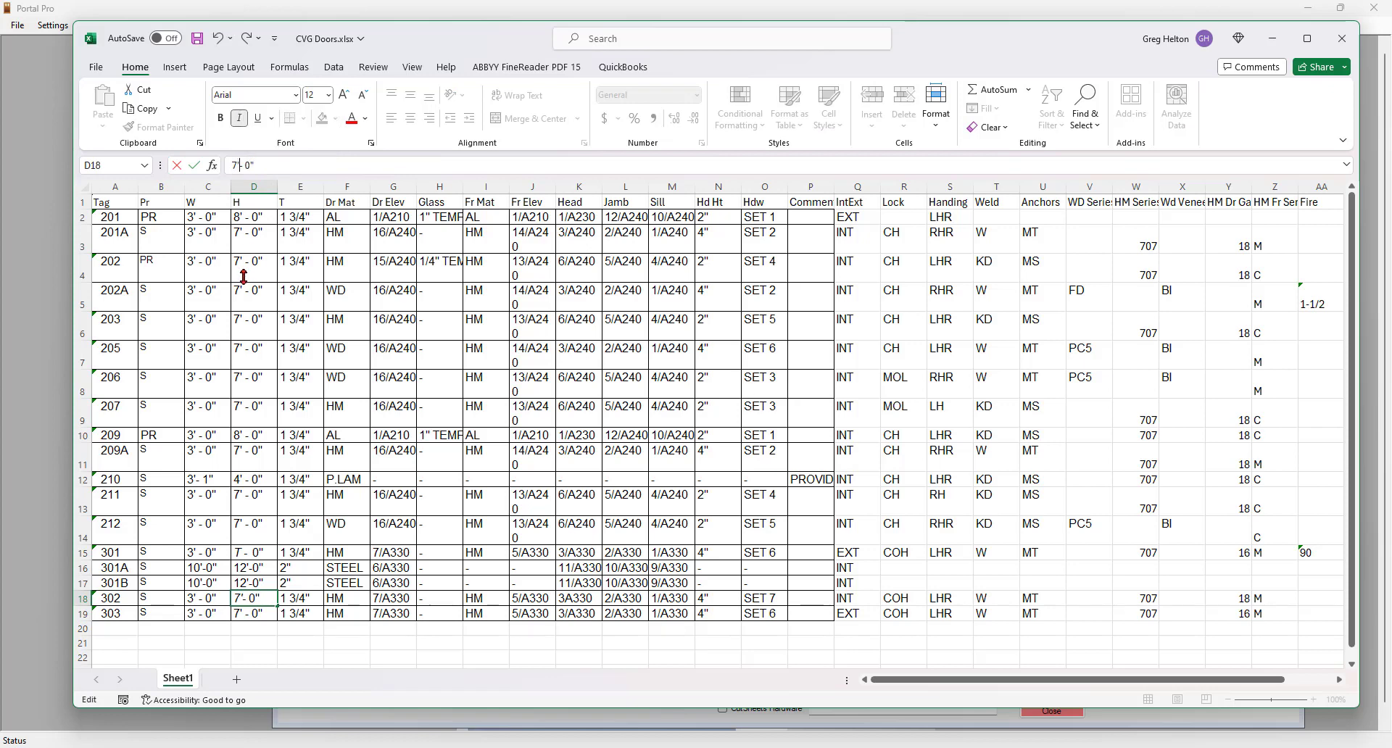
left_click(283, 324)
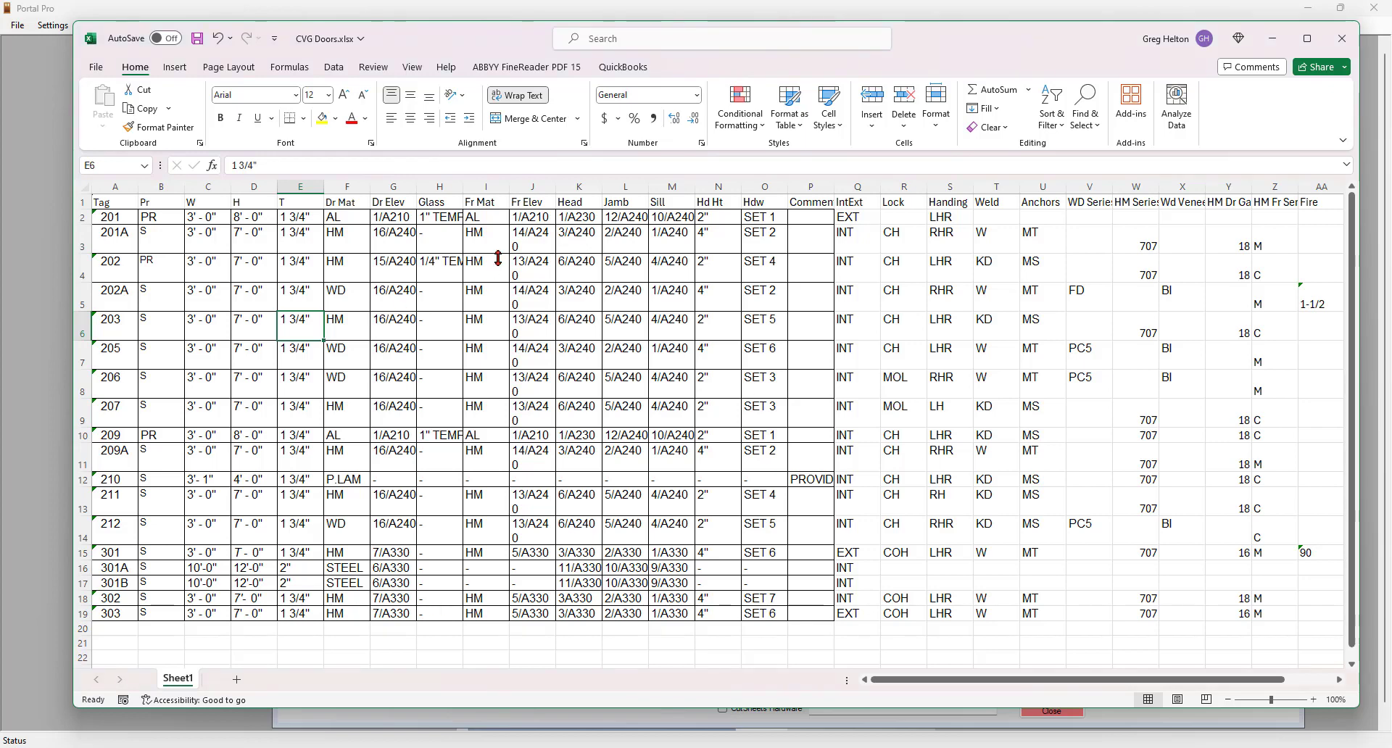
left_click(435, 295)
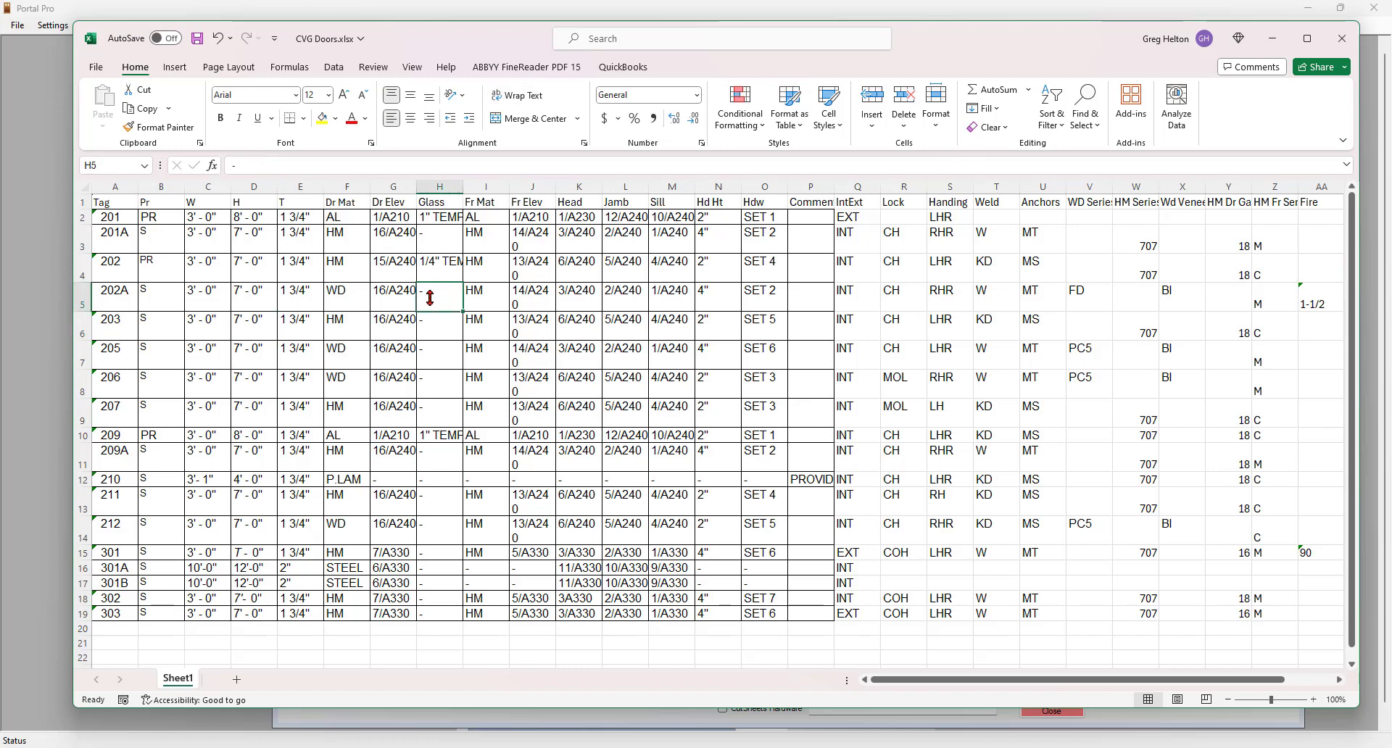
mouse_move(435, 297)
left_mouse_down()
mouse_move(441, 407)
mouse_move(444, 295)
left_mouse_up()
left_click(88, 646)
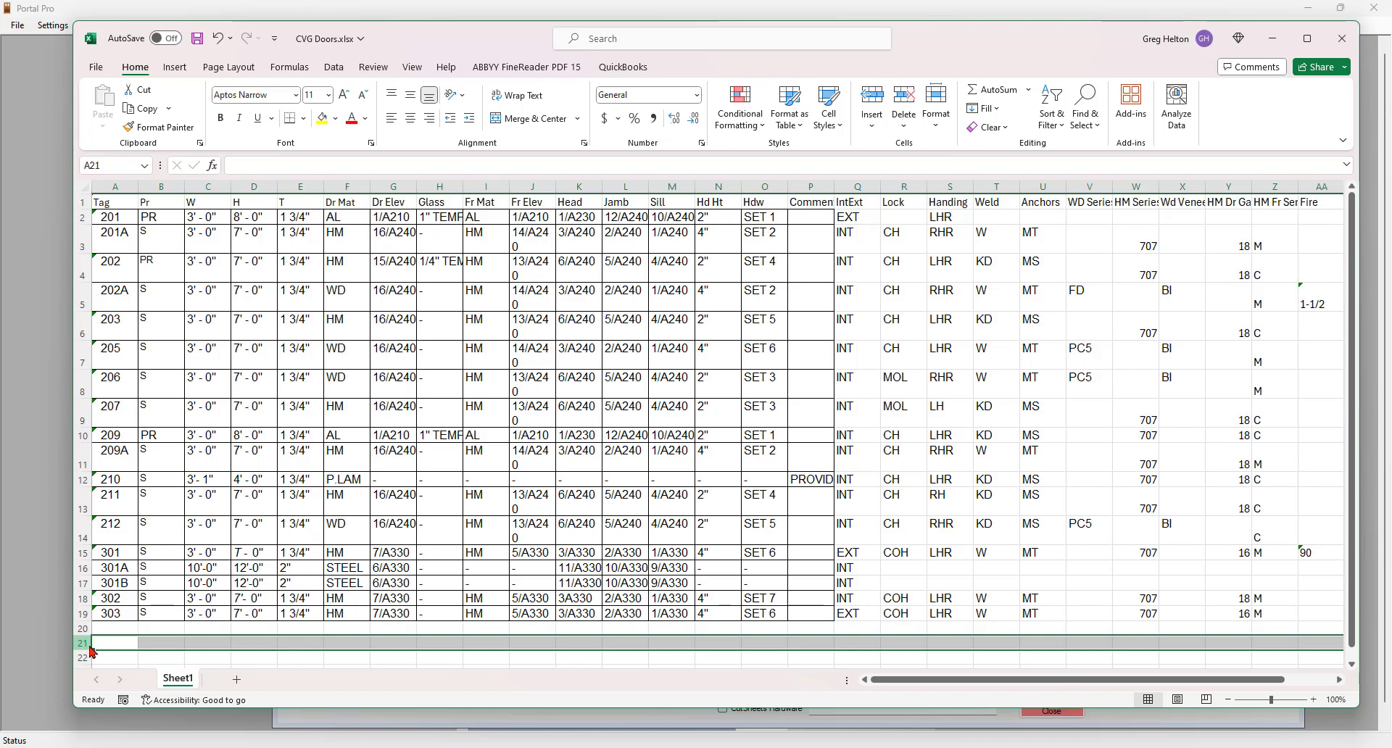
right_click(89, 650)
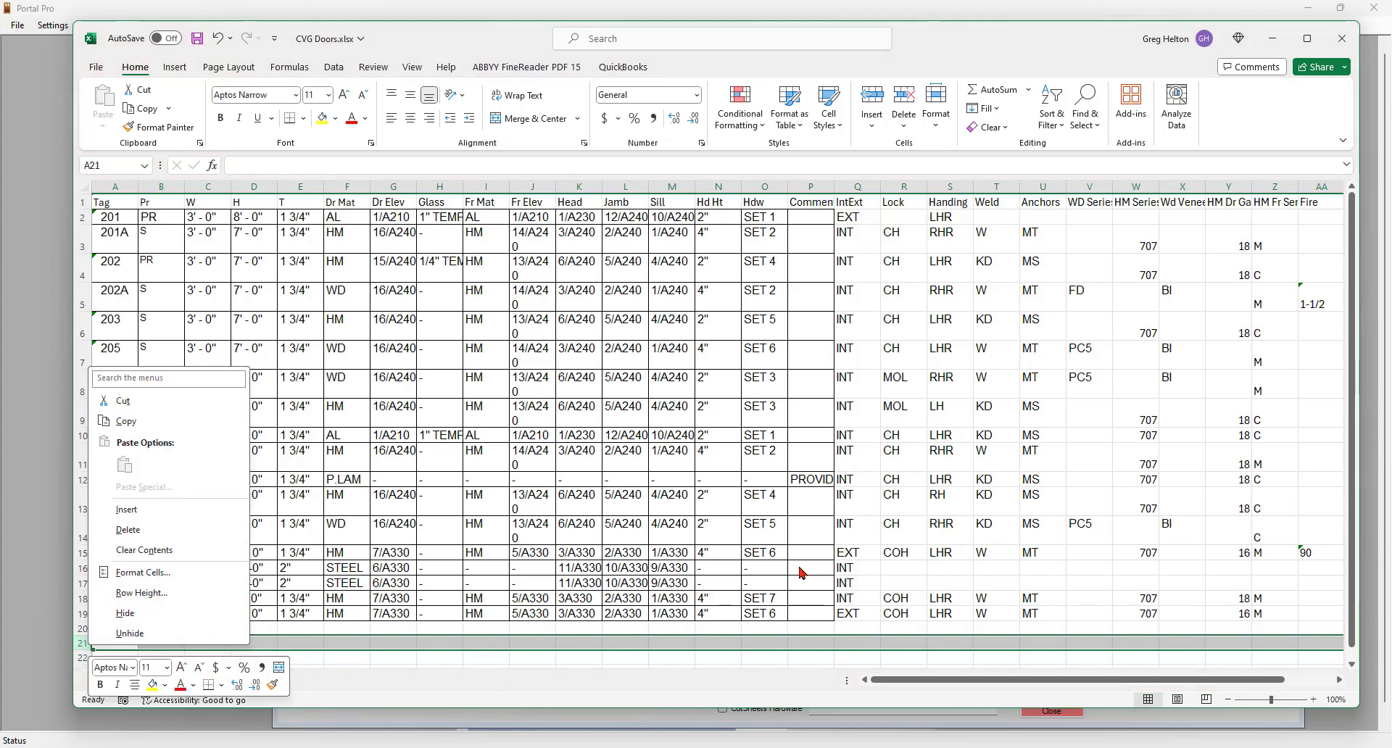
key("Escape")
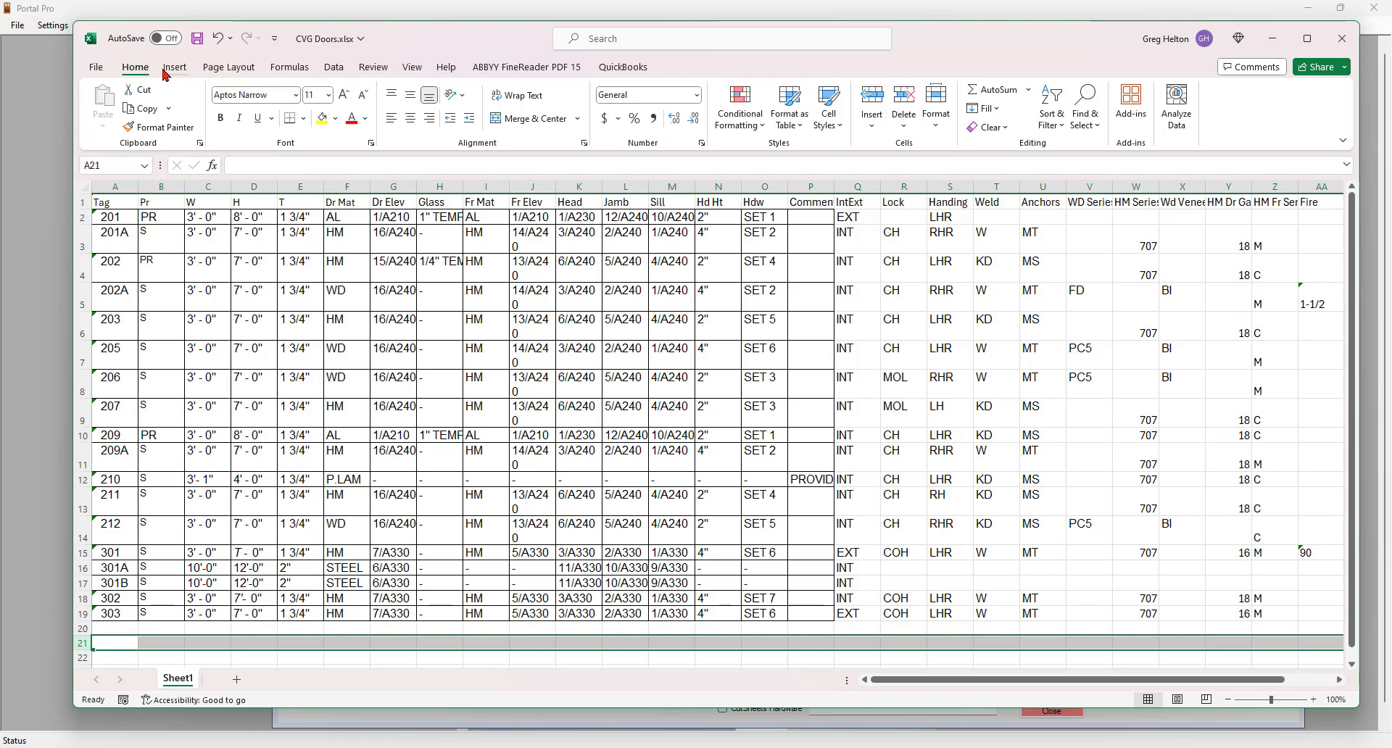
- Save the CVG Doors.xlsx workbook and close it, returning to the Portal Pro import form
left_click(197, 40)
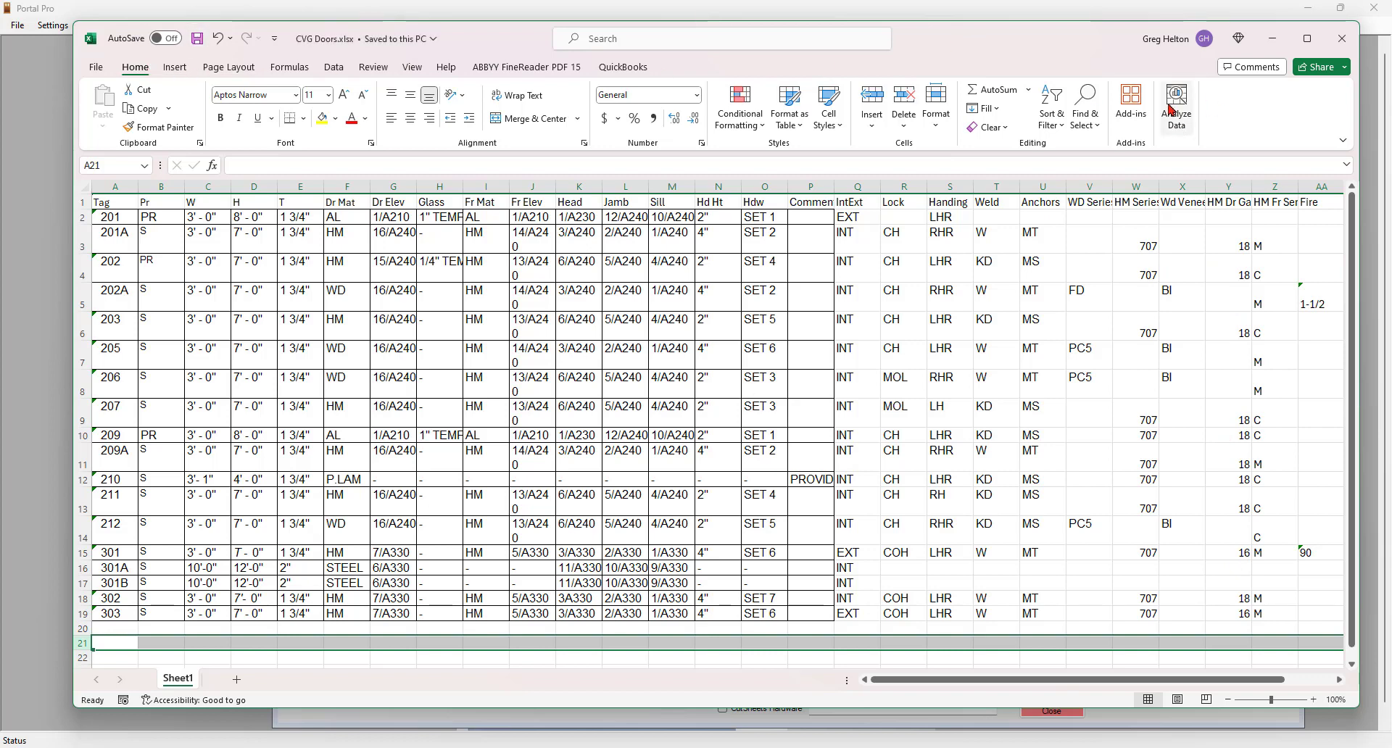
left_click(1343, 44)
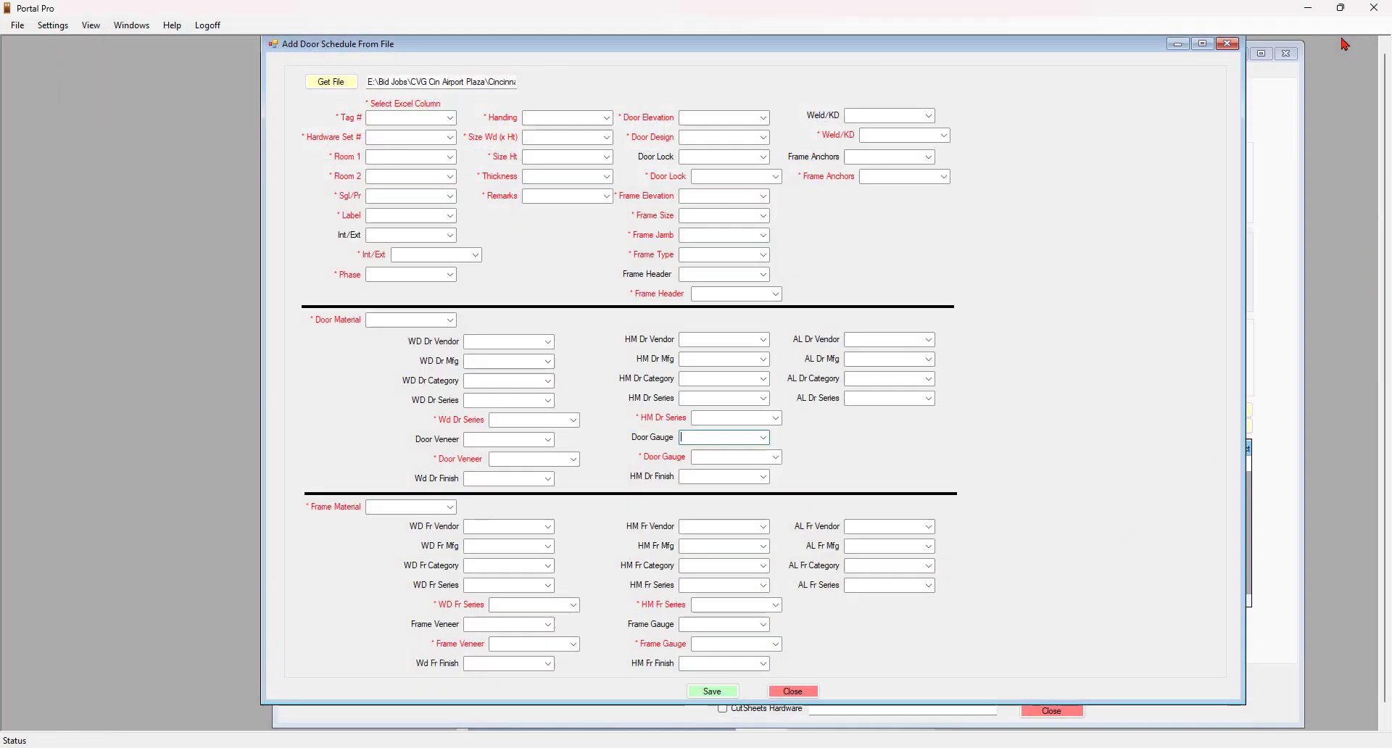
- Load CVG Doors.xlsx from the Excel folder inside CVG Cin Airport Plaza as the door schedule import file
left_click(332, 82)
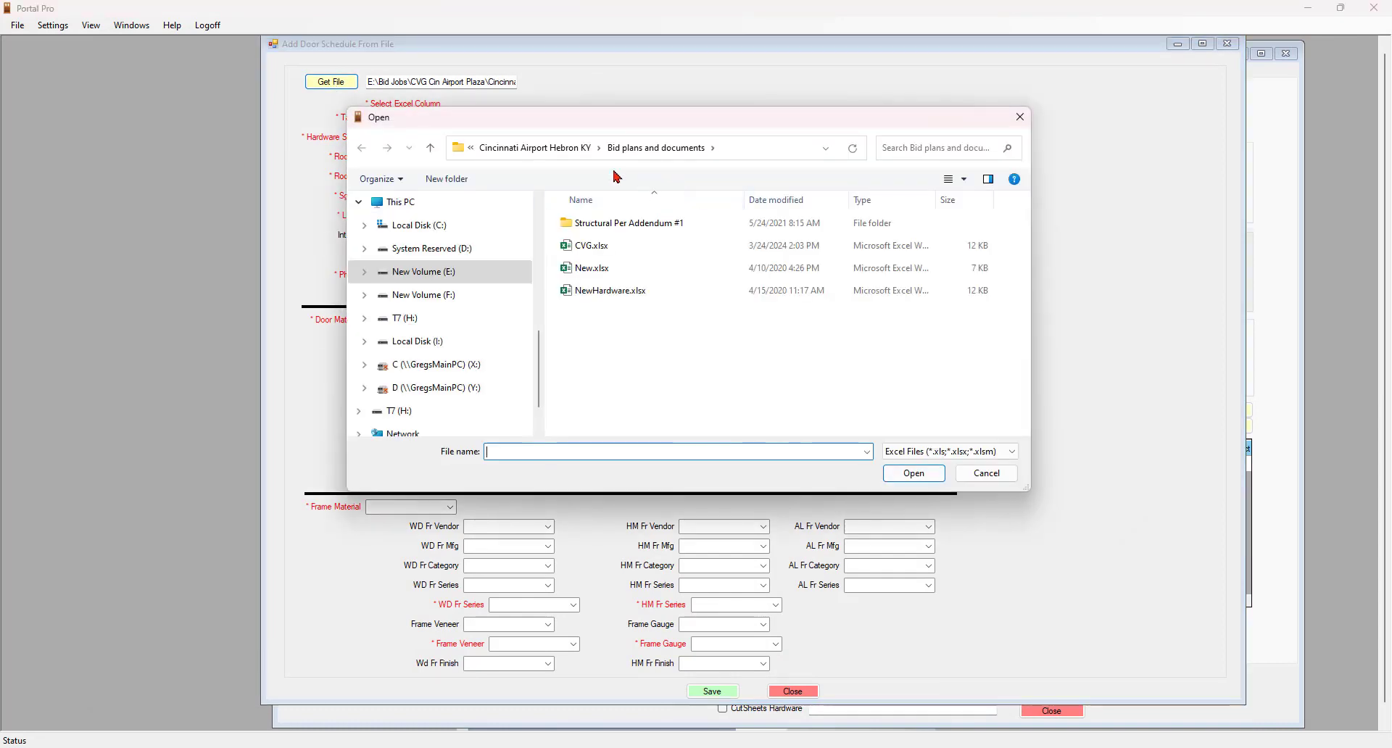
left_click(517, 154)
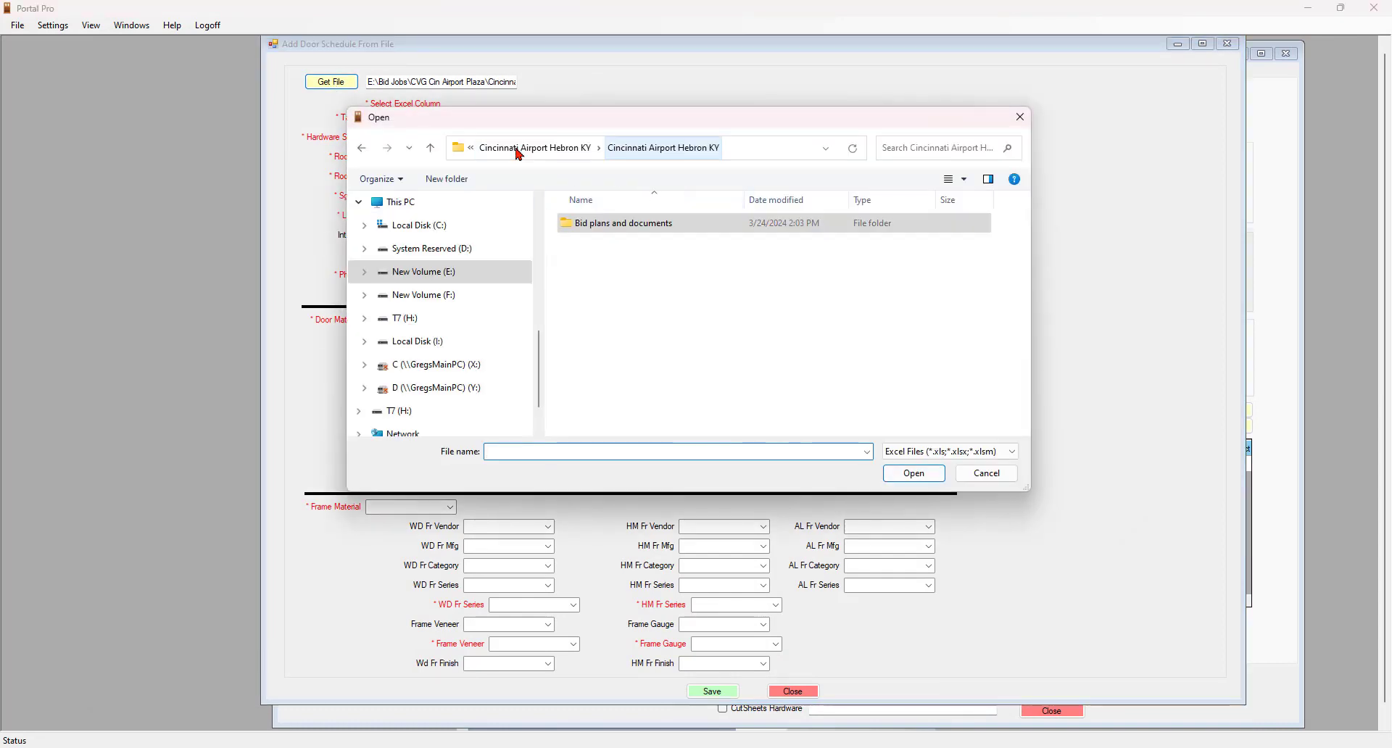
left_click(476, 151)
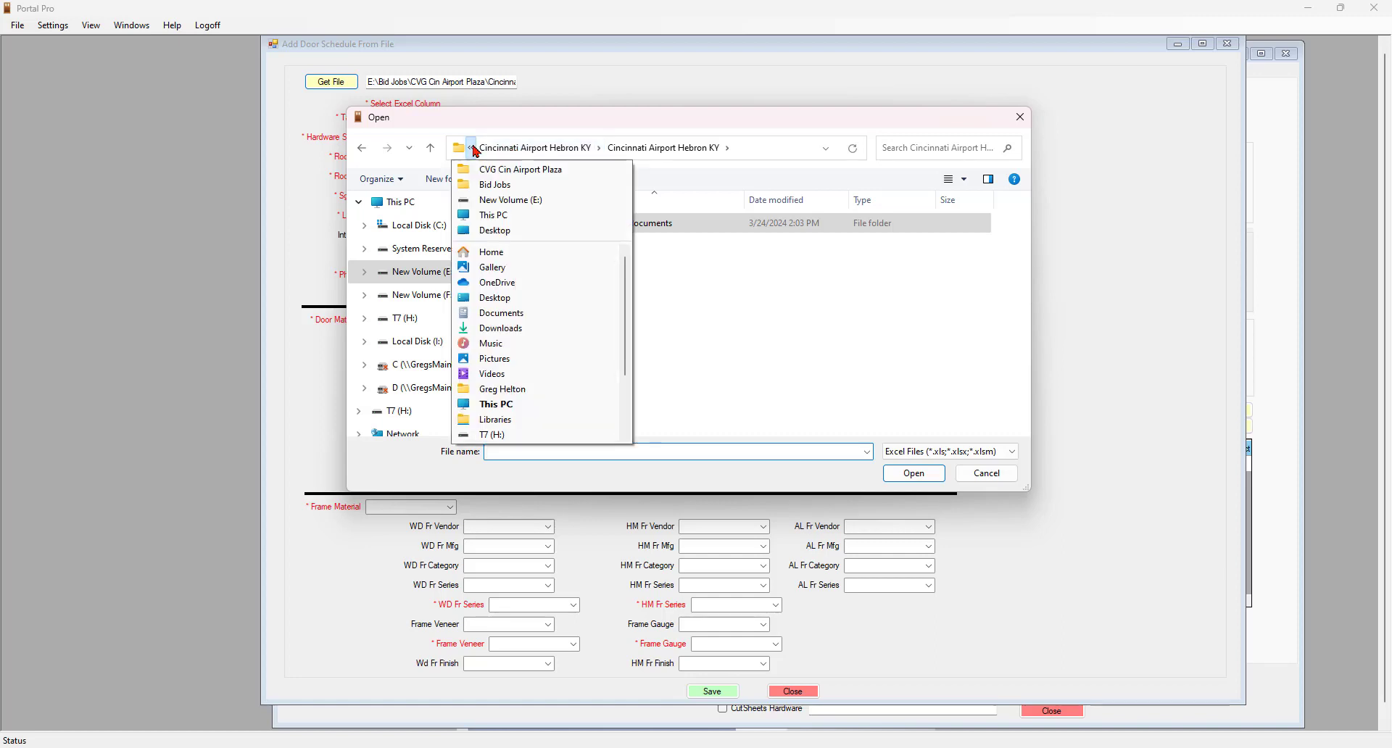
left_click(487, 149)
left_click(474, 148)
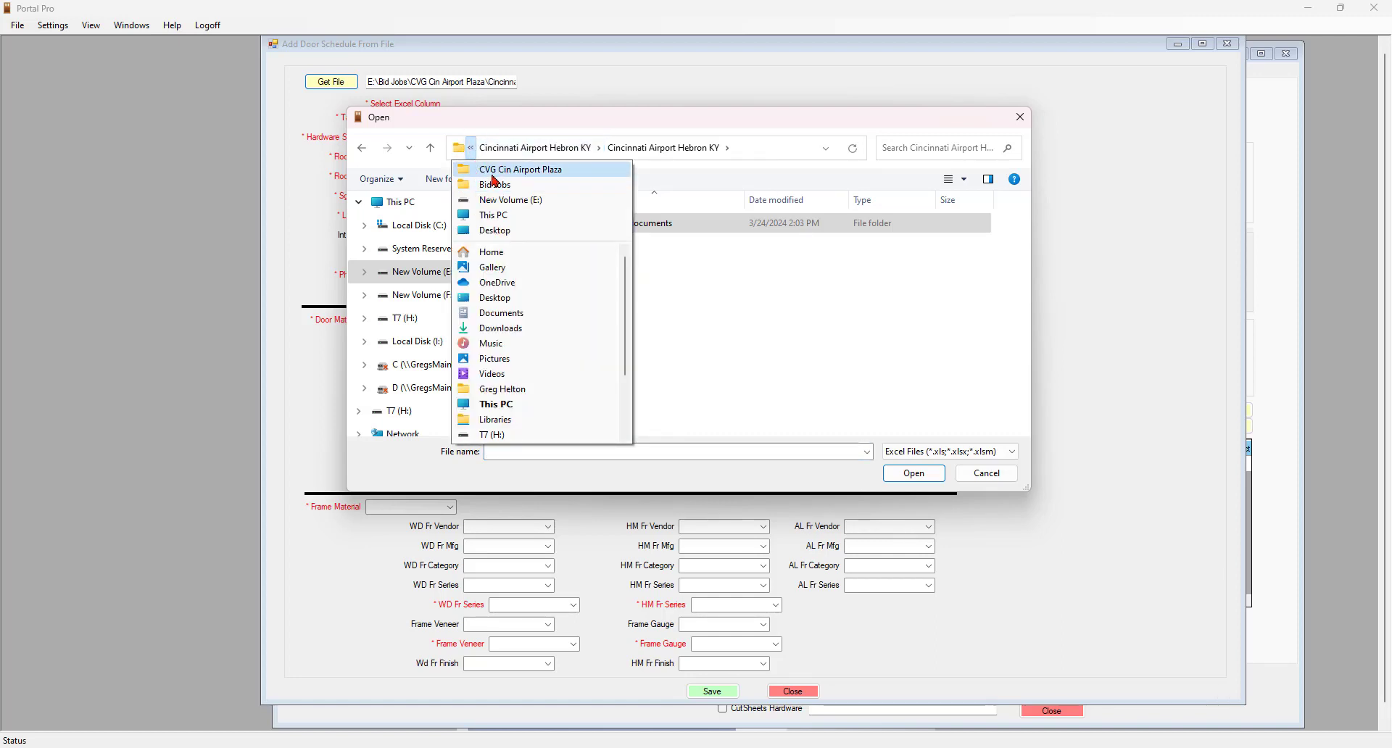
left_click(496, 174)
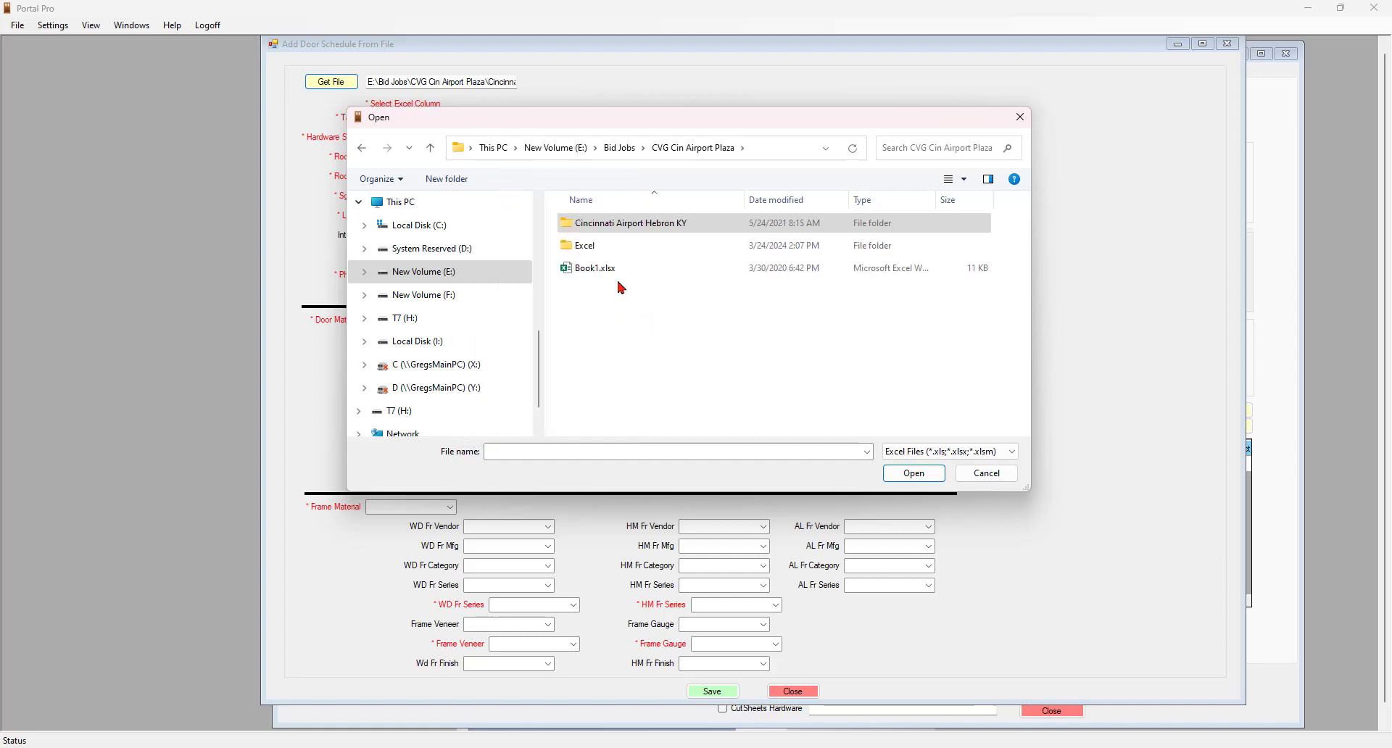
double_click(590, 250)
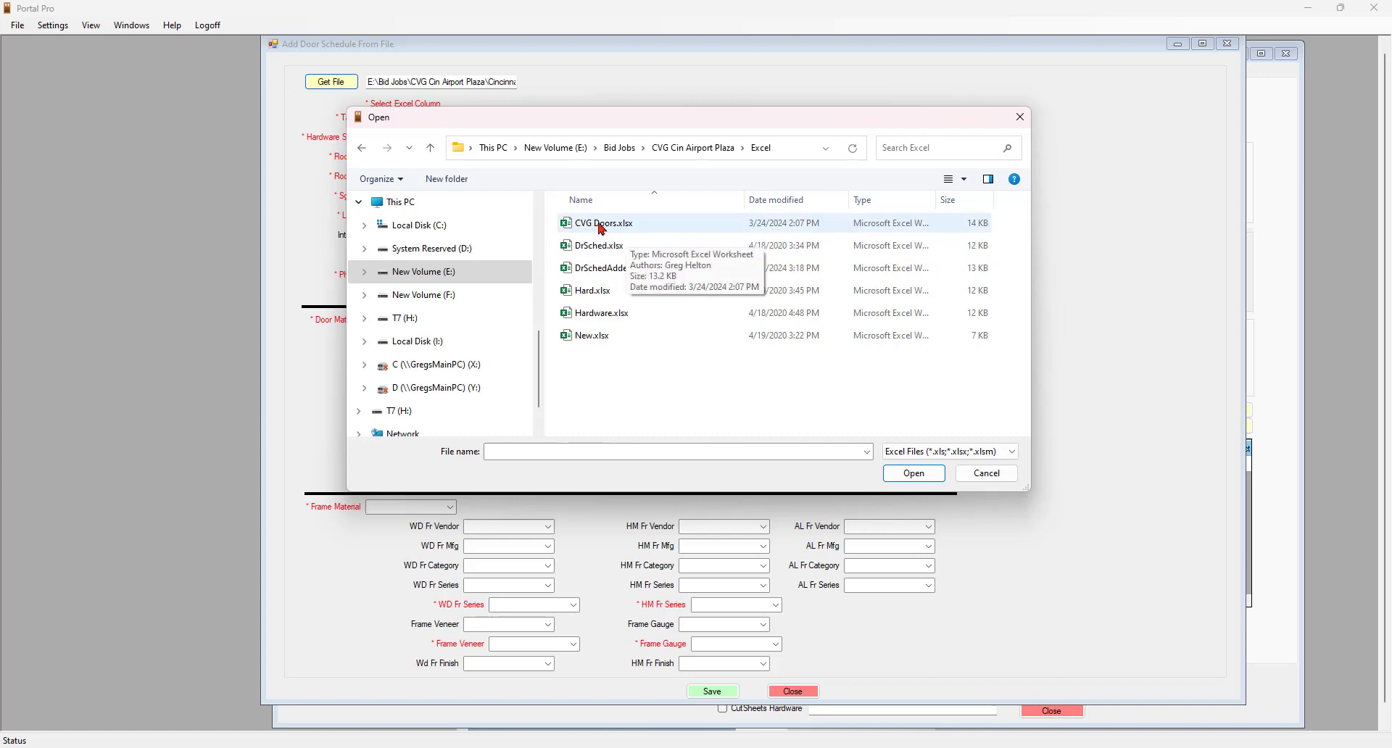
double_click(602, 225)
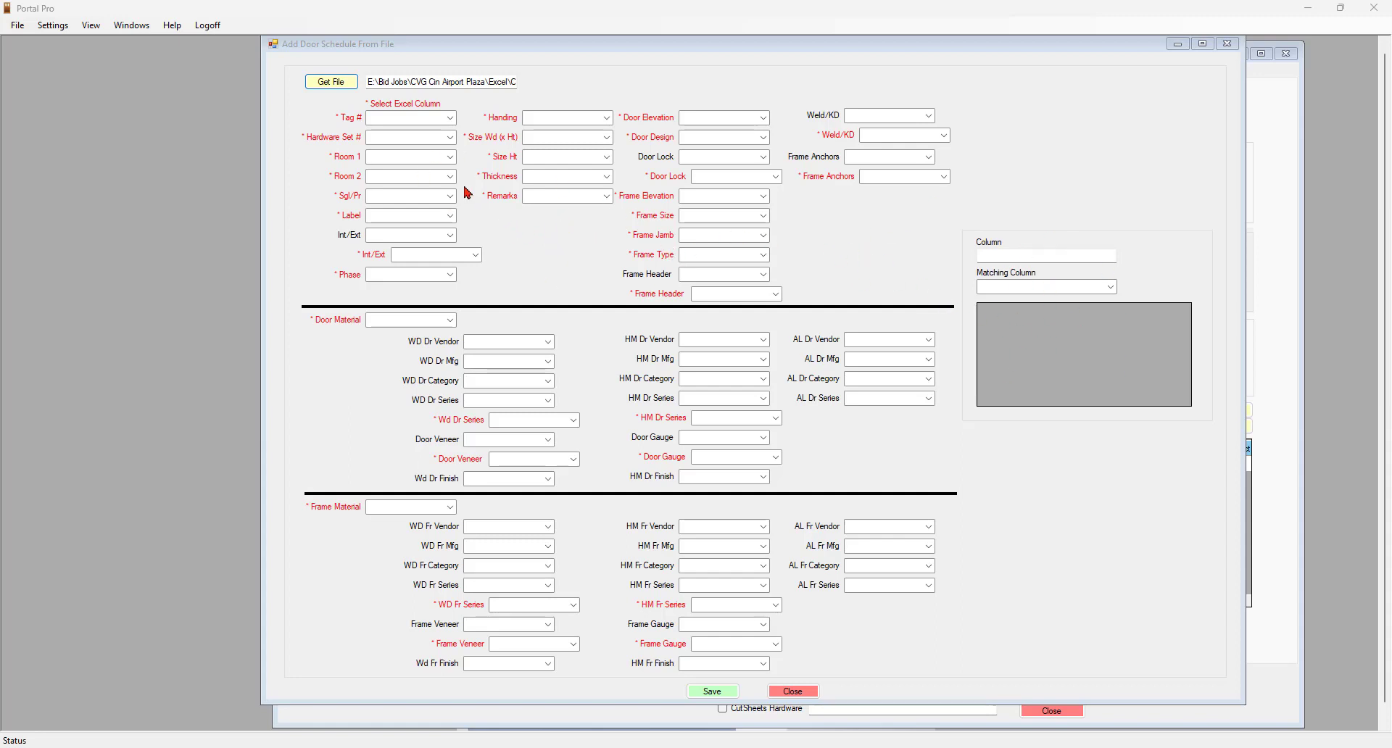
- Map the Tag # field to the Tag column and Hardware Set # to the Hdw column
left_click(451, 119)
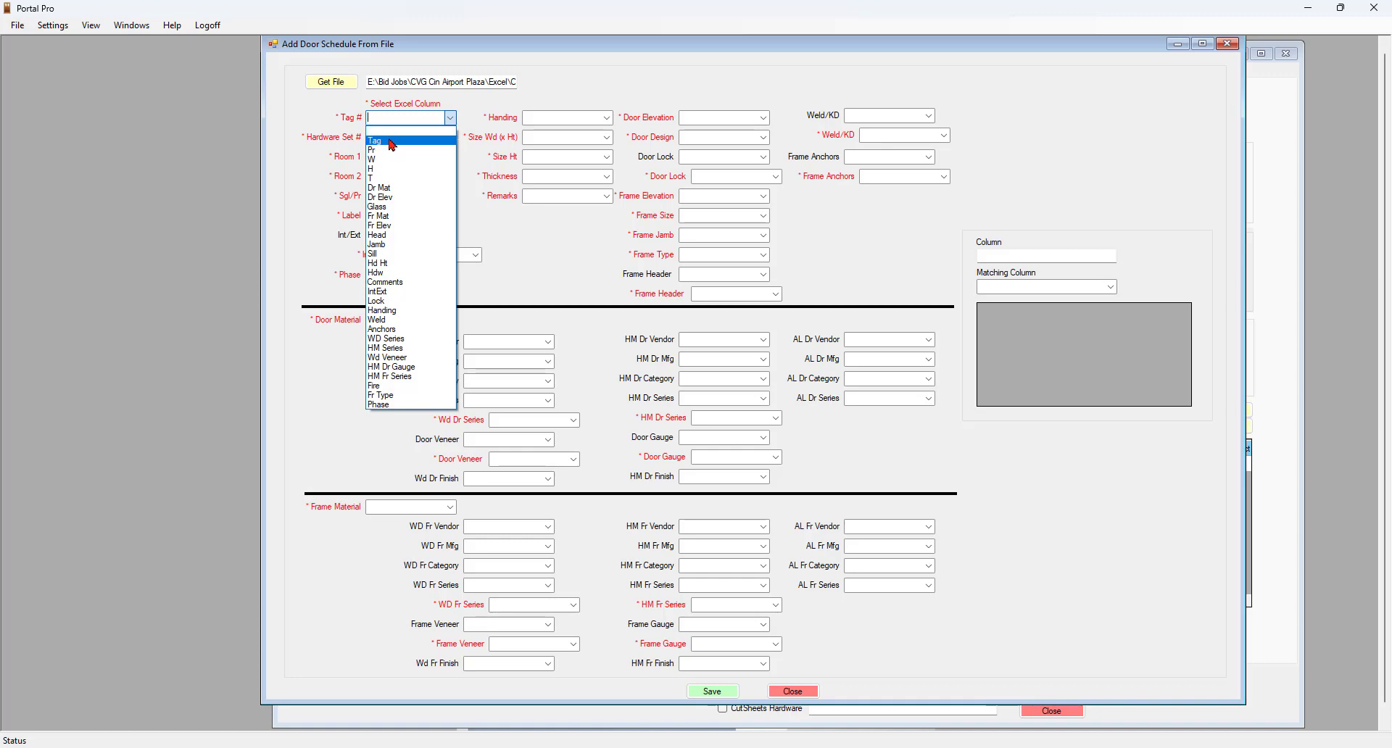
left_click(388, 140)
left_click(450, 137)
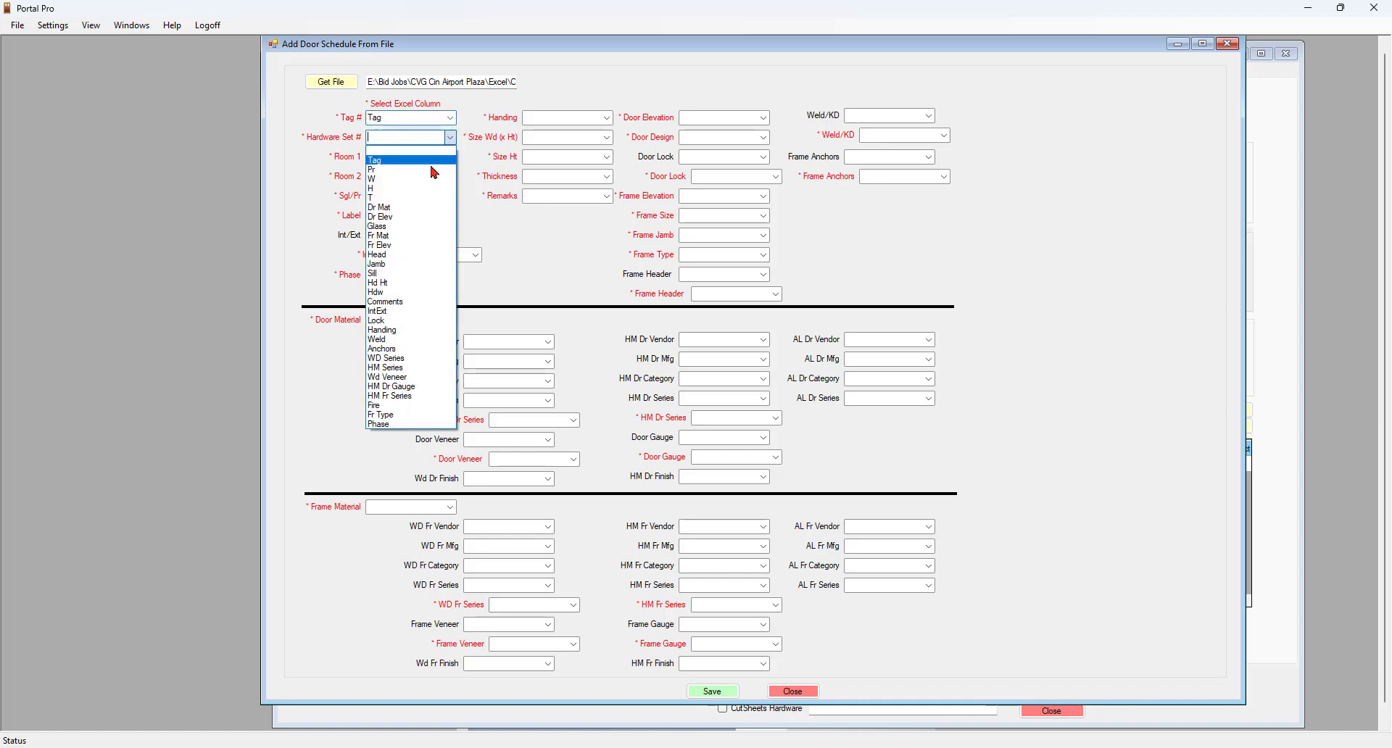
left_click(376, 292)
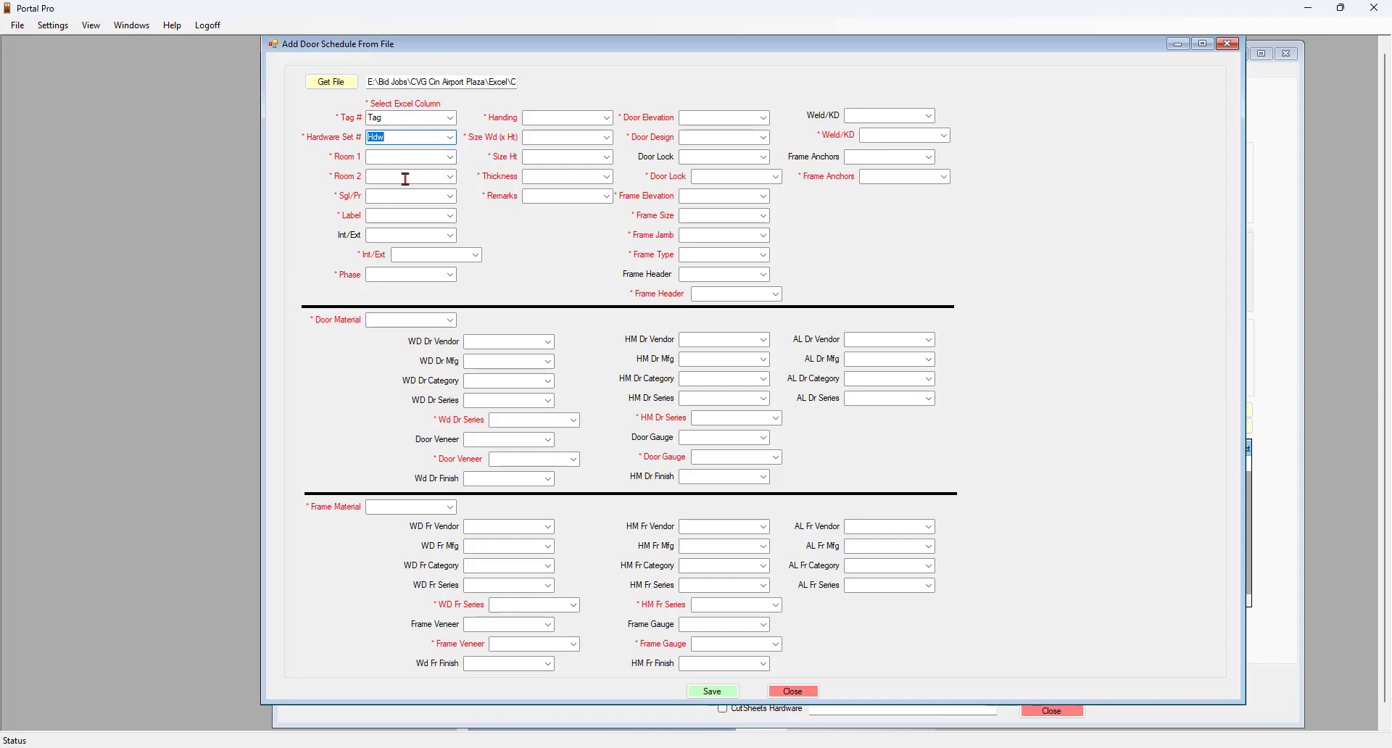
- Map Sgl/Pr to the Pr column, matching PR to PR ~ Pair Doors and S to S ~ Single
left_click(449, 197)
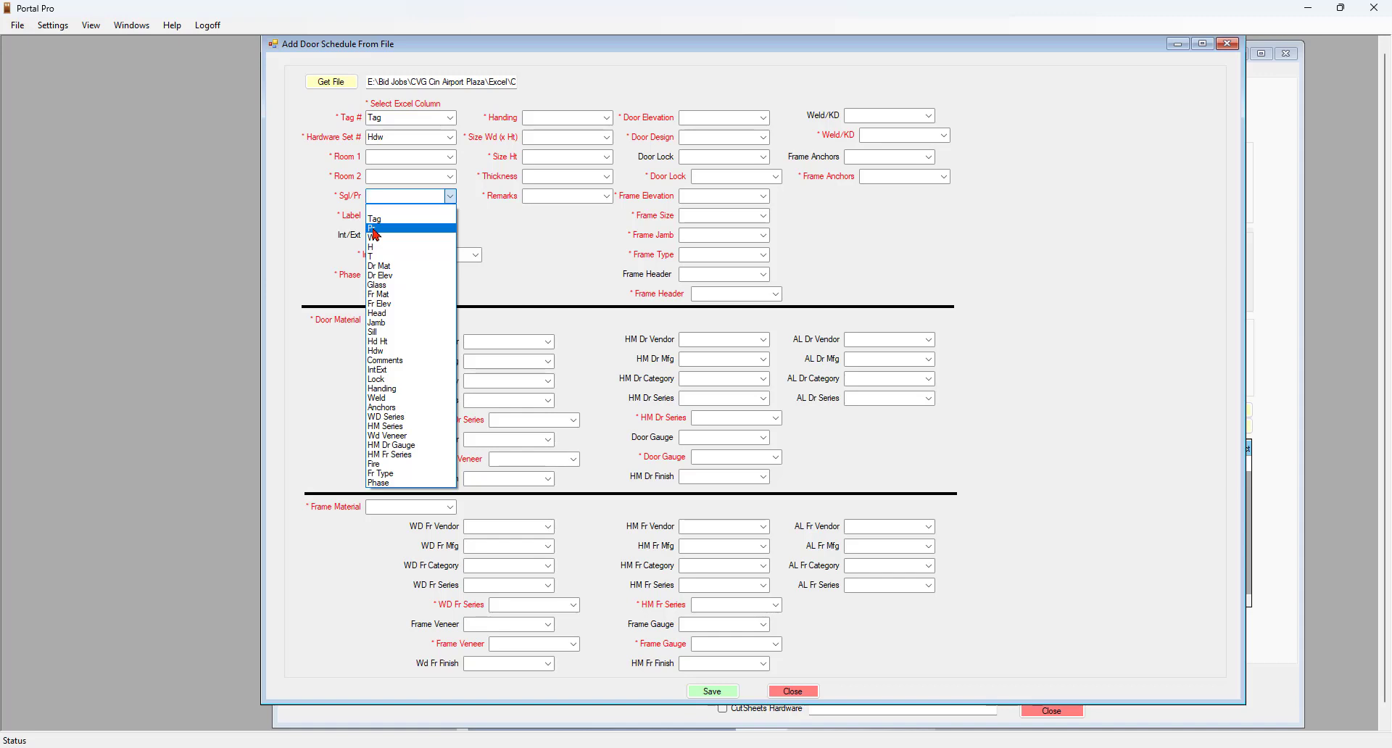
left_click(374, 229)
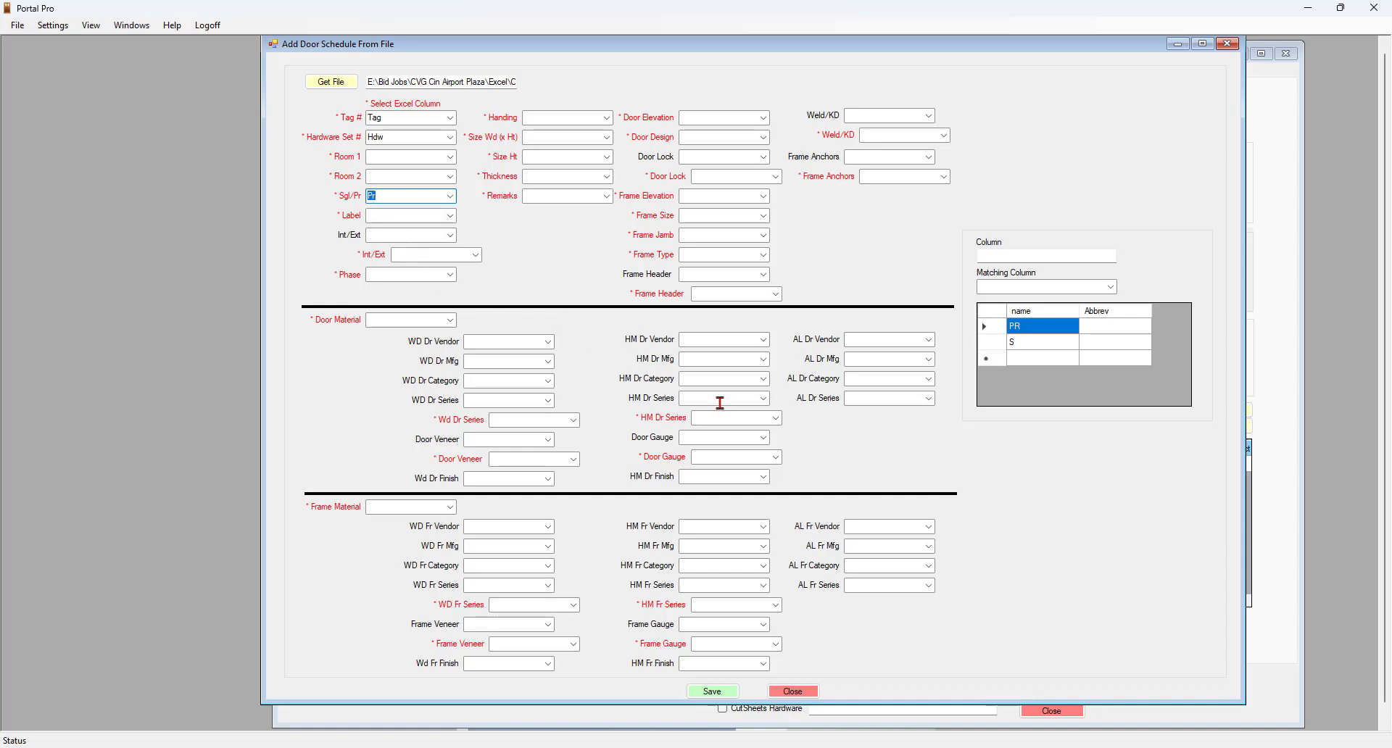
left_click(1041, 327)
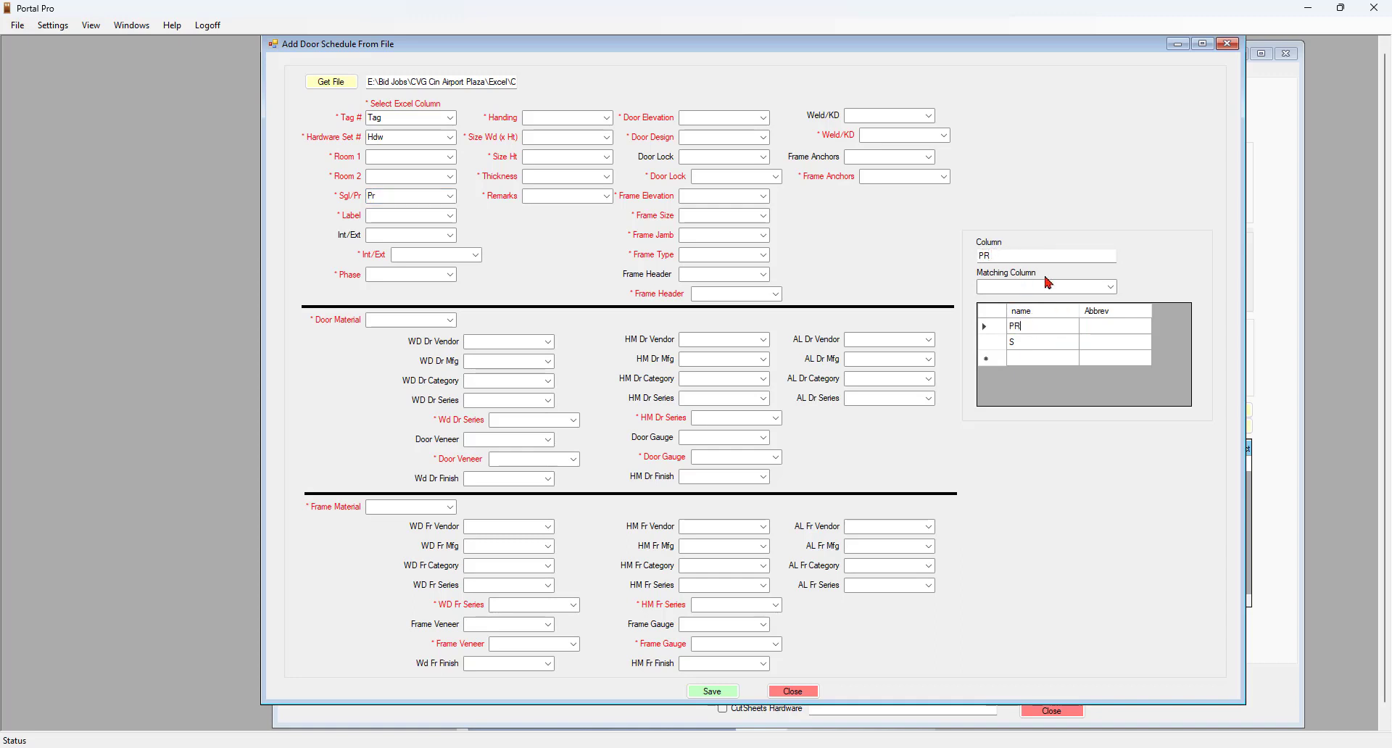
left_click(1111, 288)
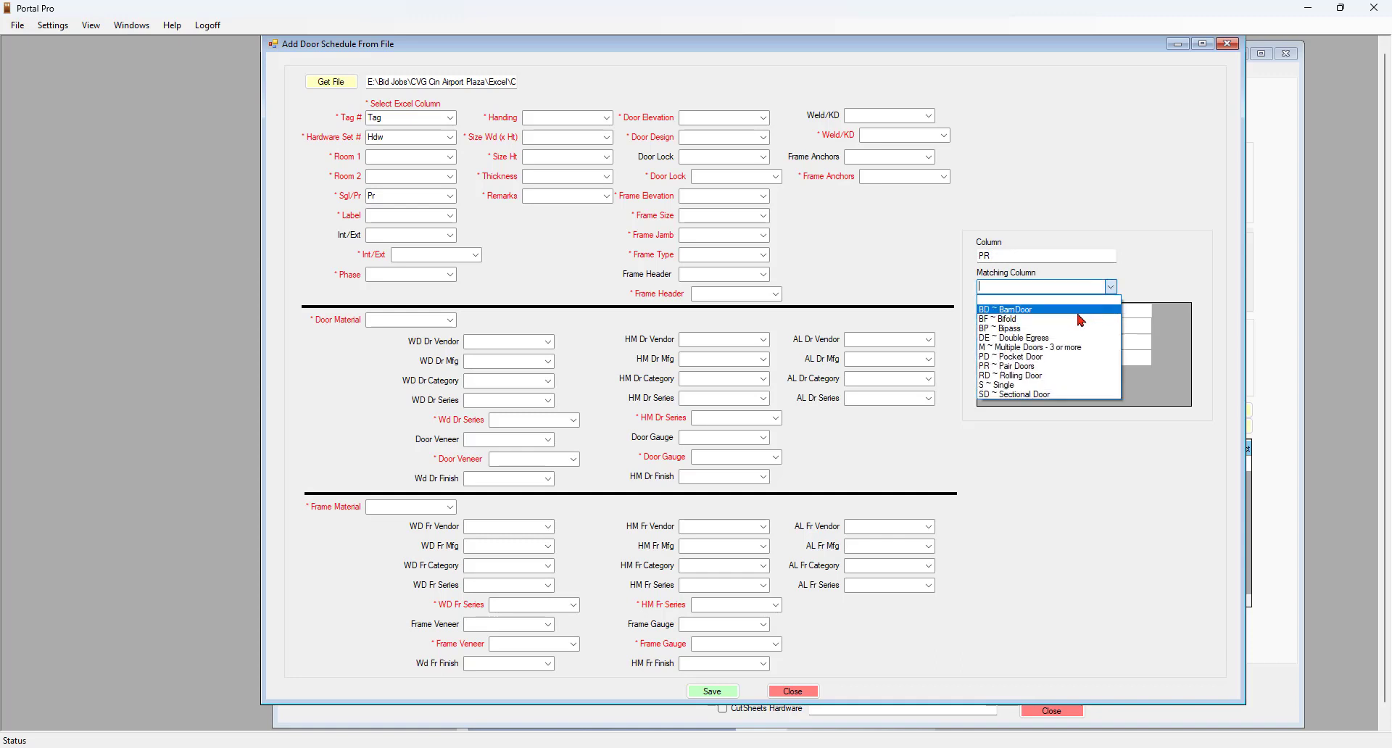
left_click(1013, 368)
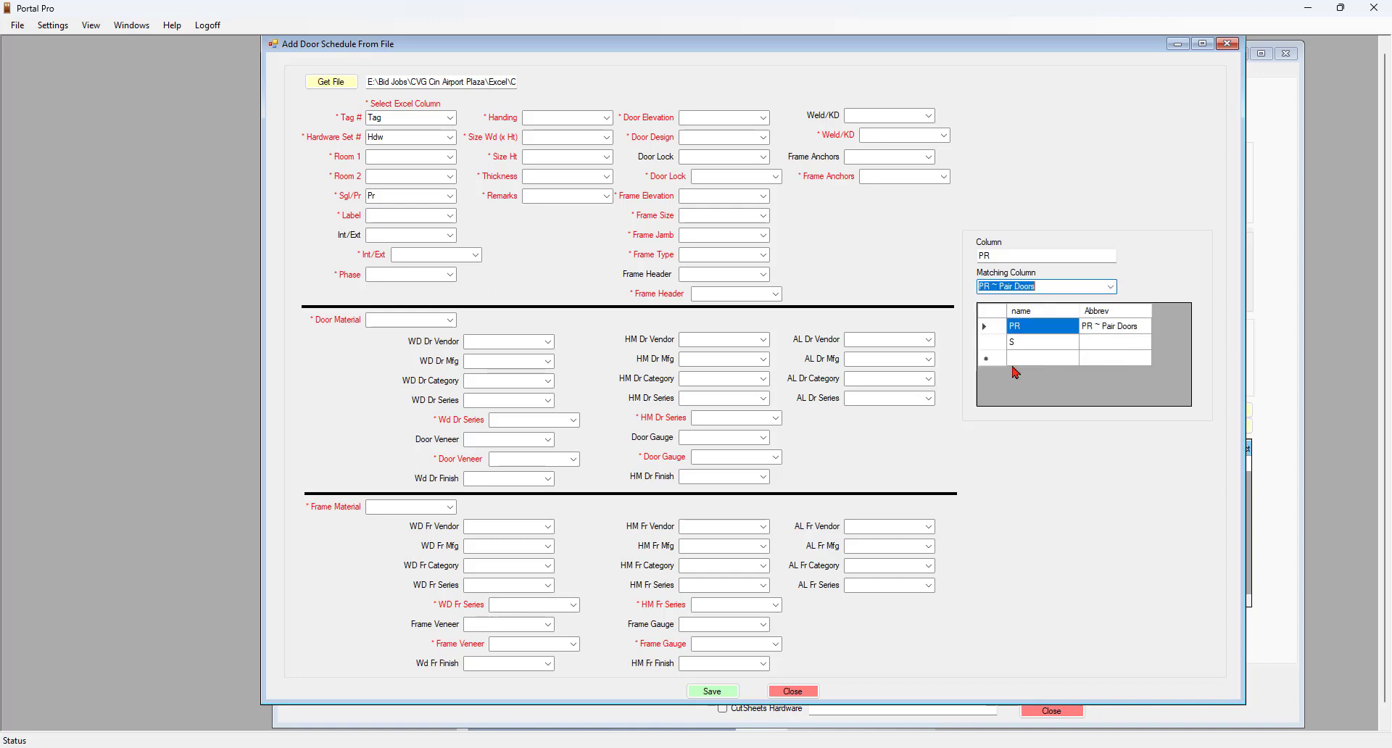
left_click(1046, 345)
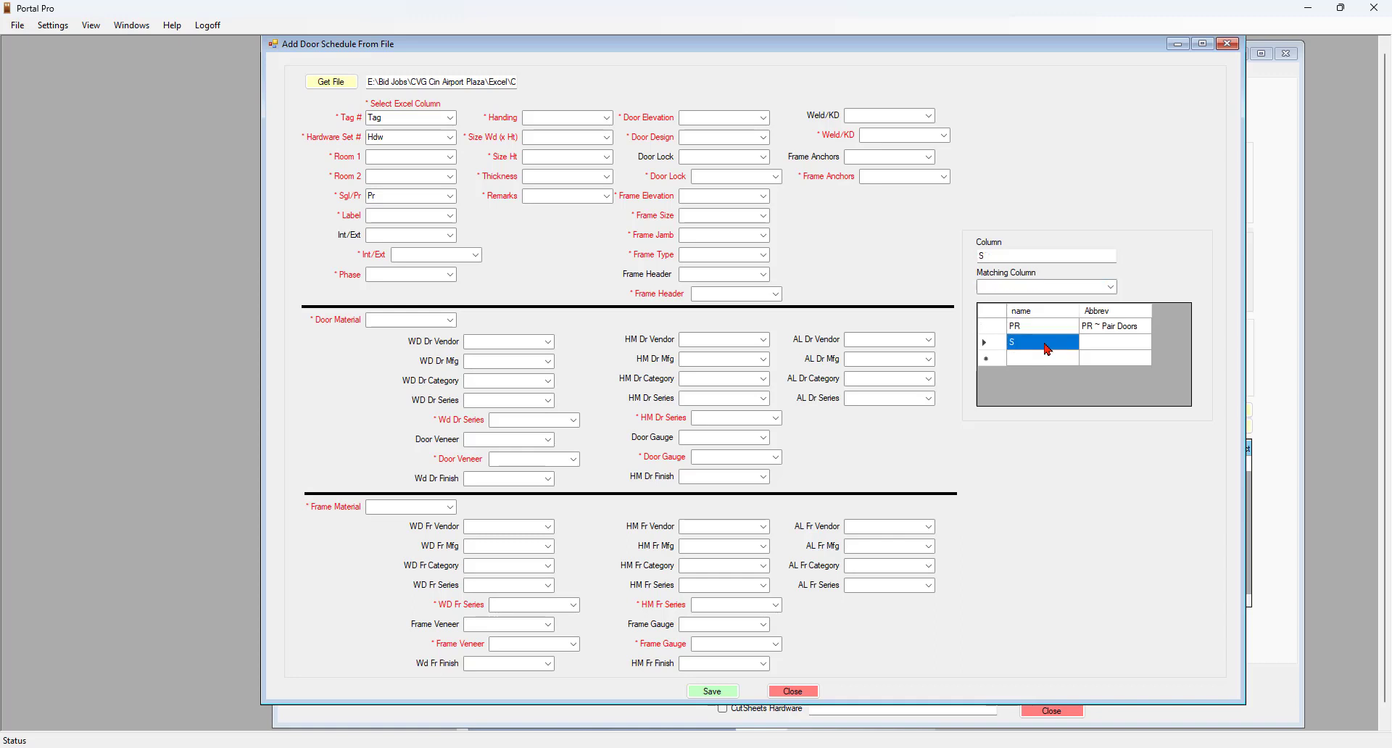
left_click(1111, 287)
left_click(1004, 386)
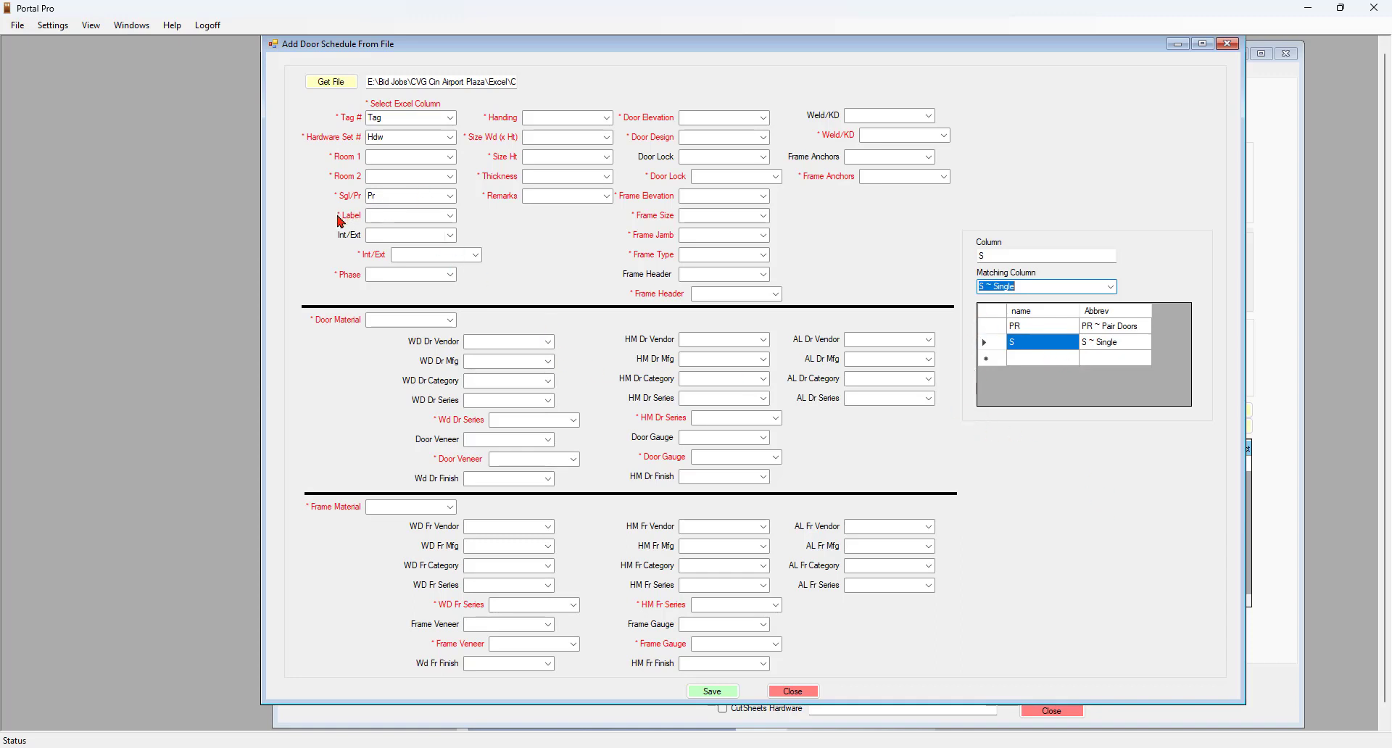
- Map Label to the Fire column and match its 1-1/2 value to U90 ~ UL 1.5 Hr
left_click(450, 216)
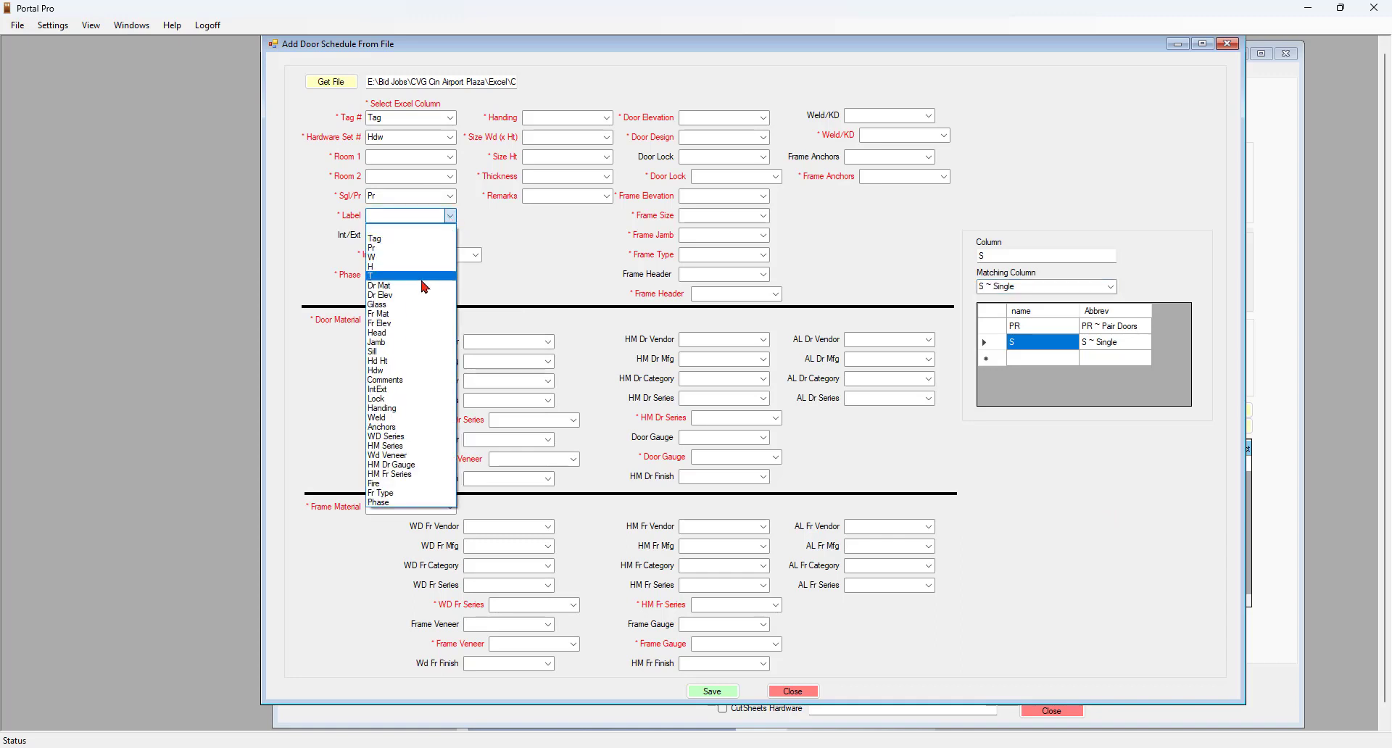
left_click(375, 485)
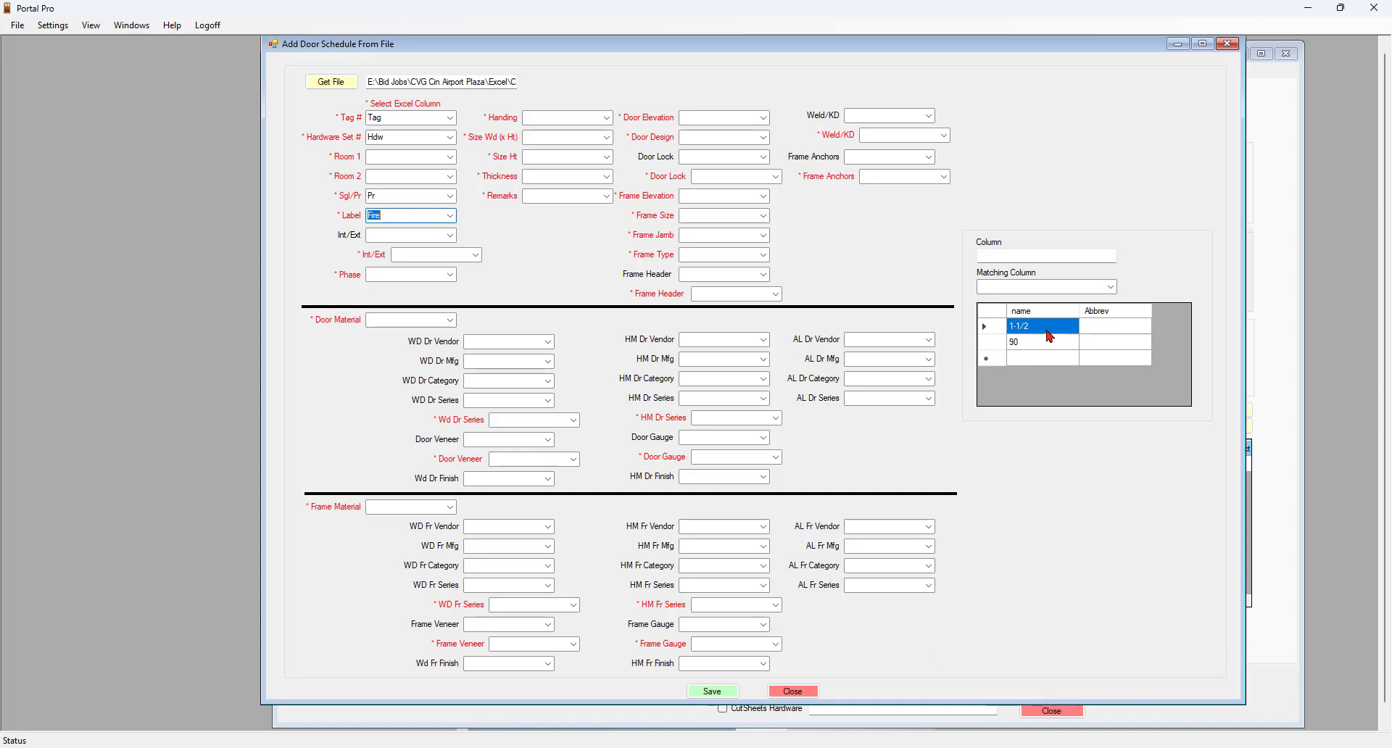
left_click(1052, 334)
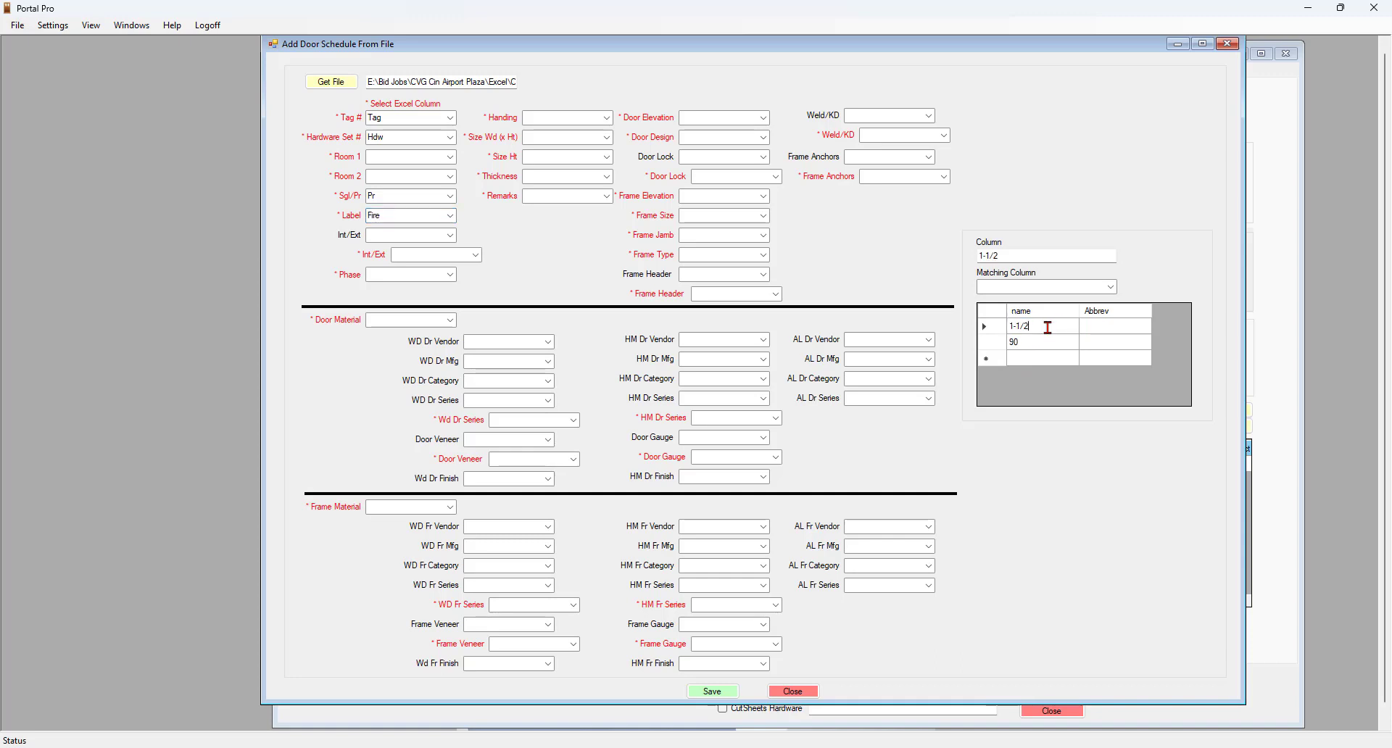
left_click(1111, 287)
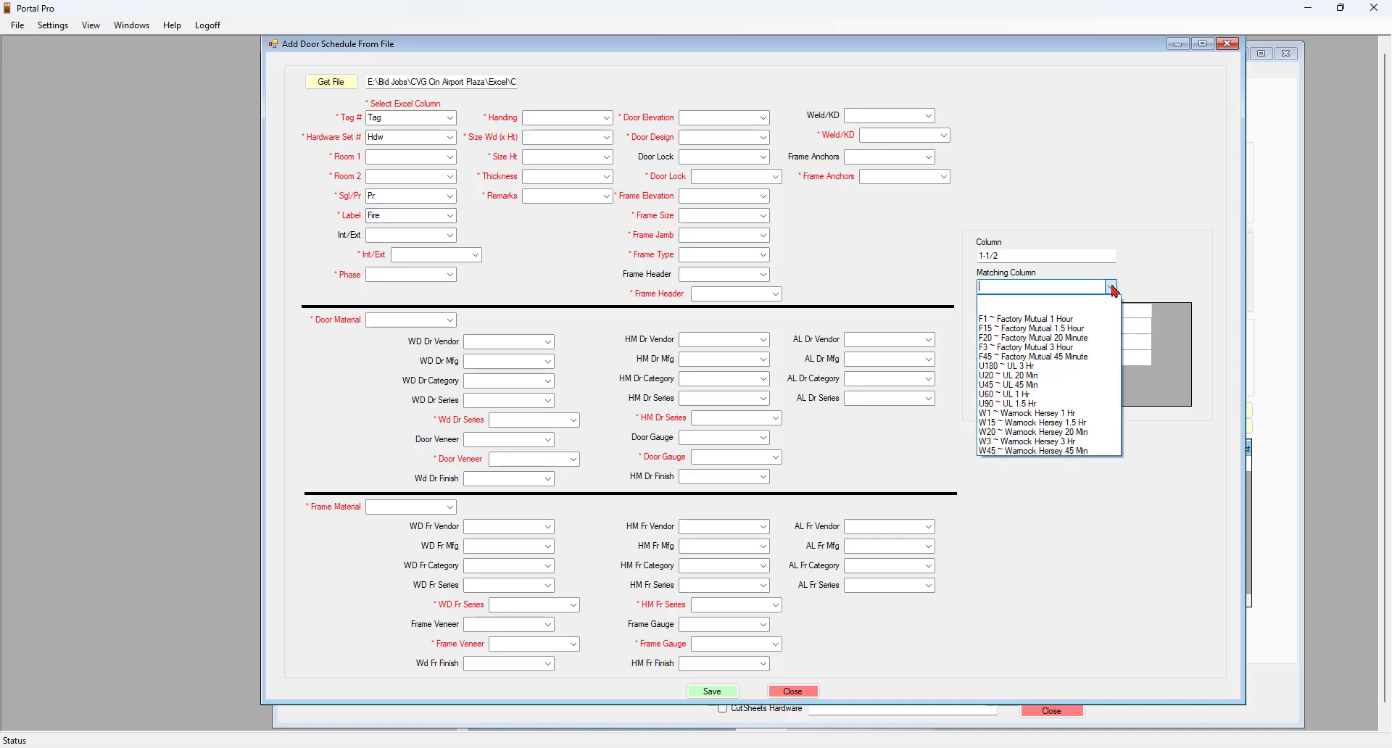
left_click(1013, 404)
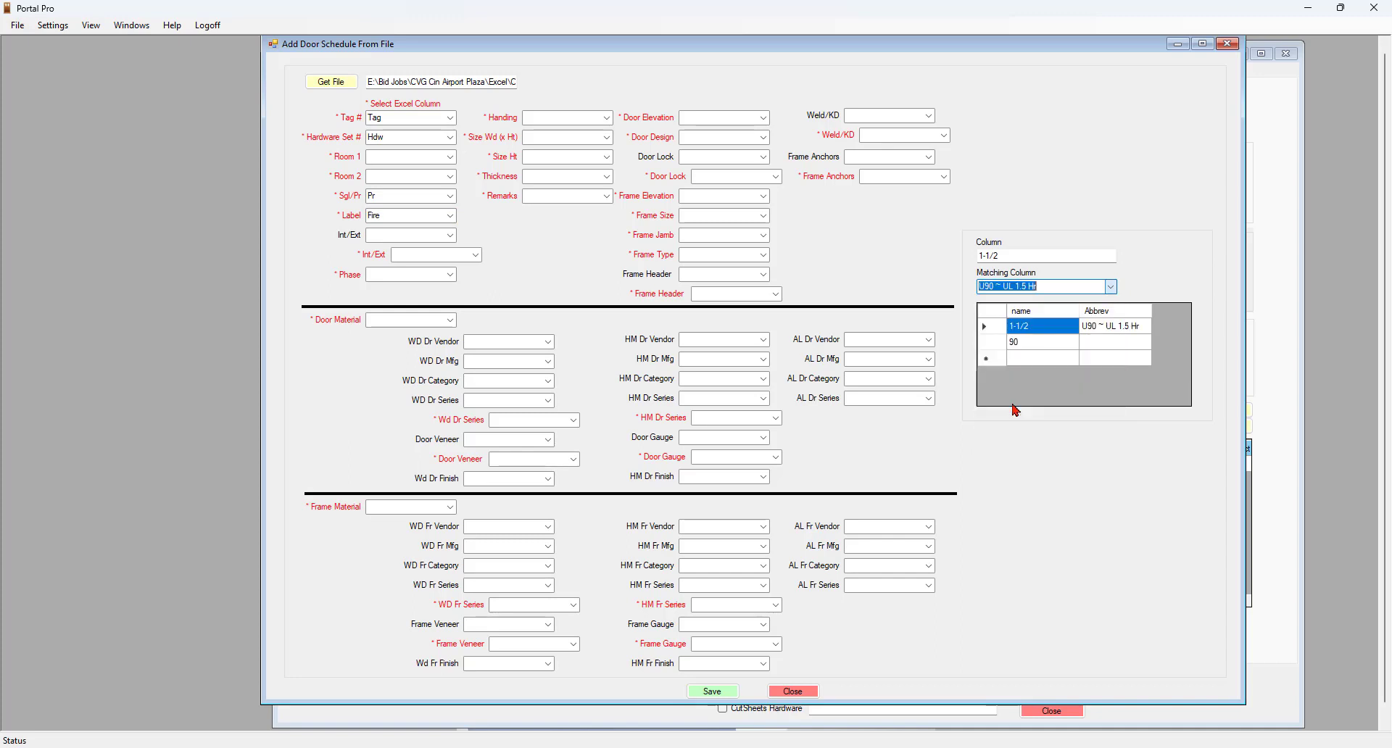
- Match the Label field's 90 value to U90 ~ UL 1.5 Hr
left_click(1049, 345)
left_click(1111, 287)
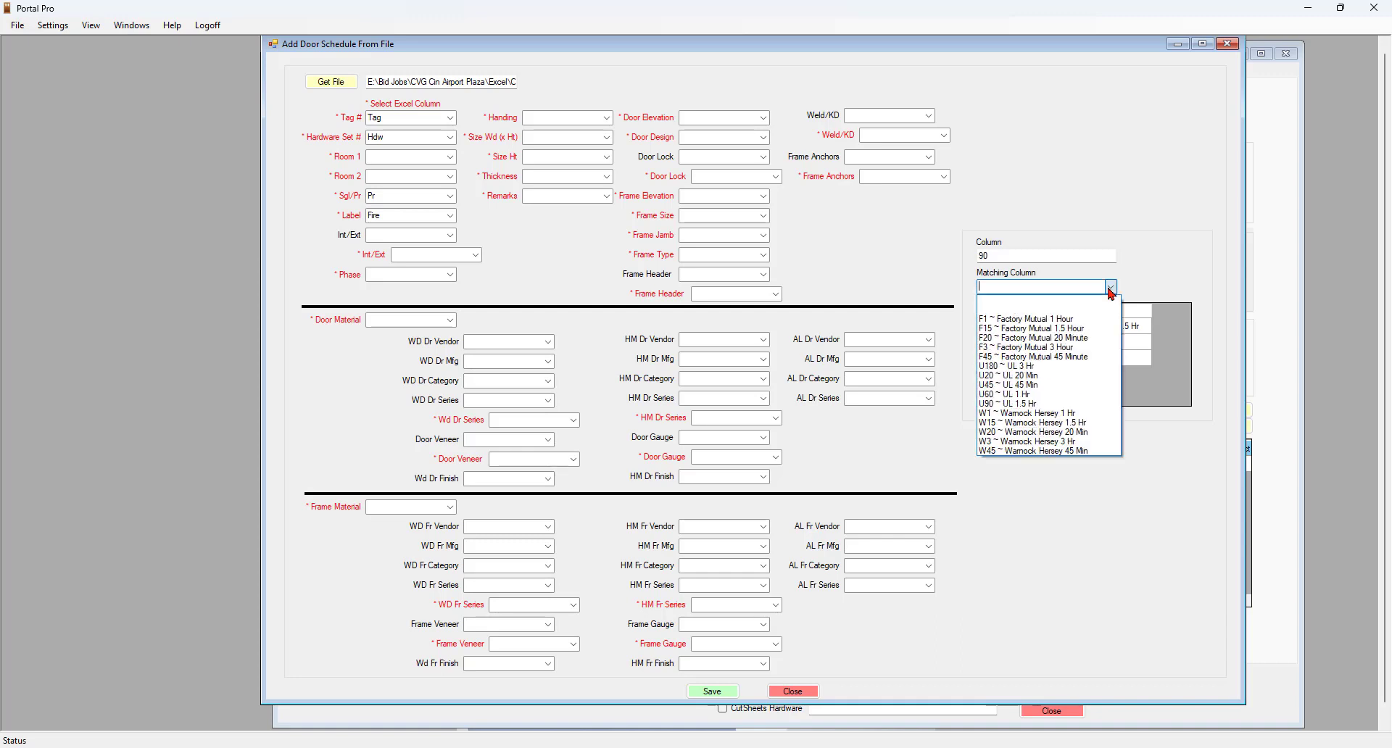
left_click(1019, 406)
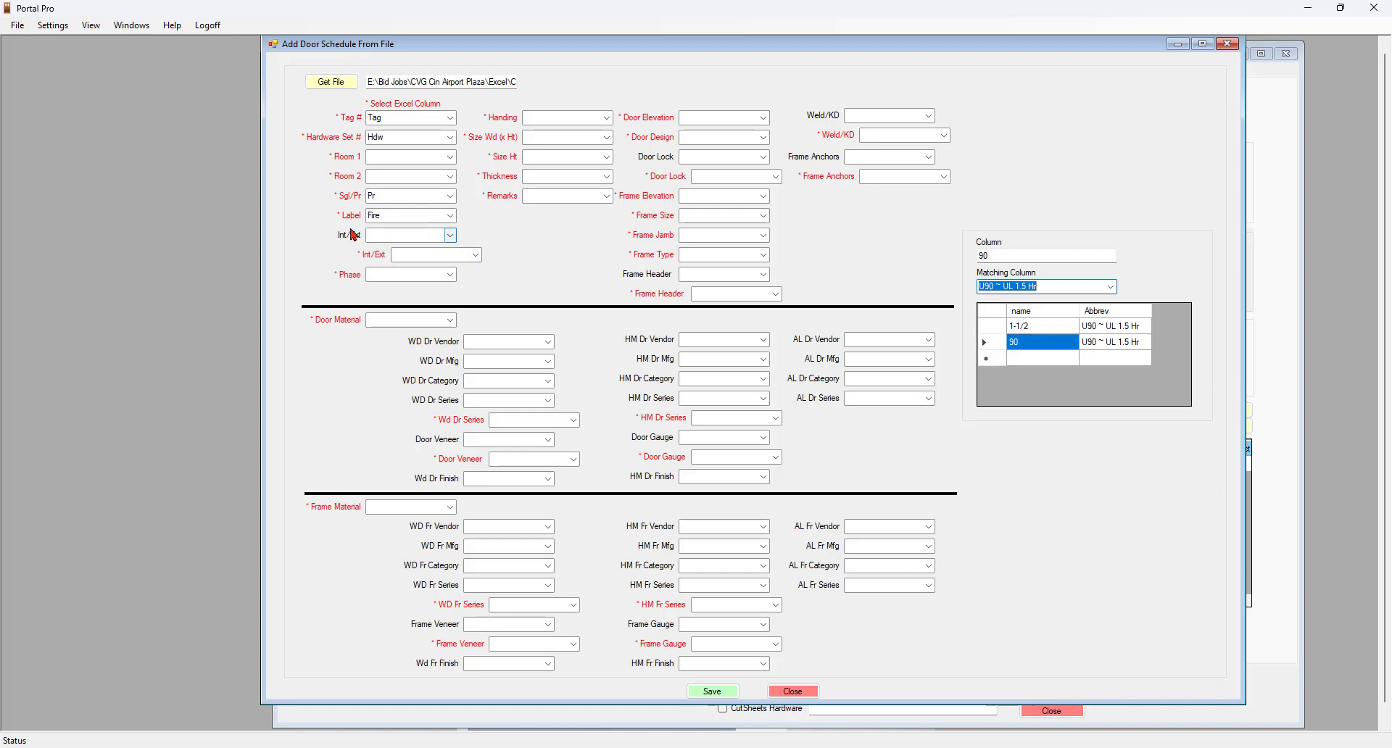
- Map the required Int/Ext field to the IntExt column, matching EXT to EXT ~ Exterior and INT to INT ~ Interior
left_click(450, 236)
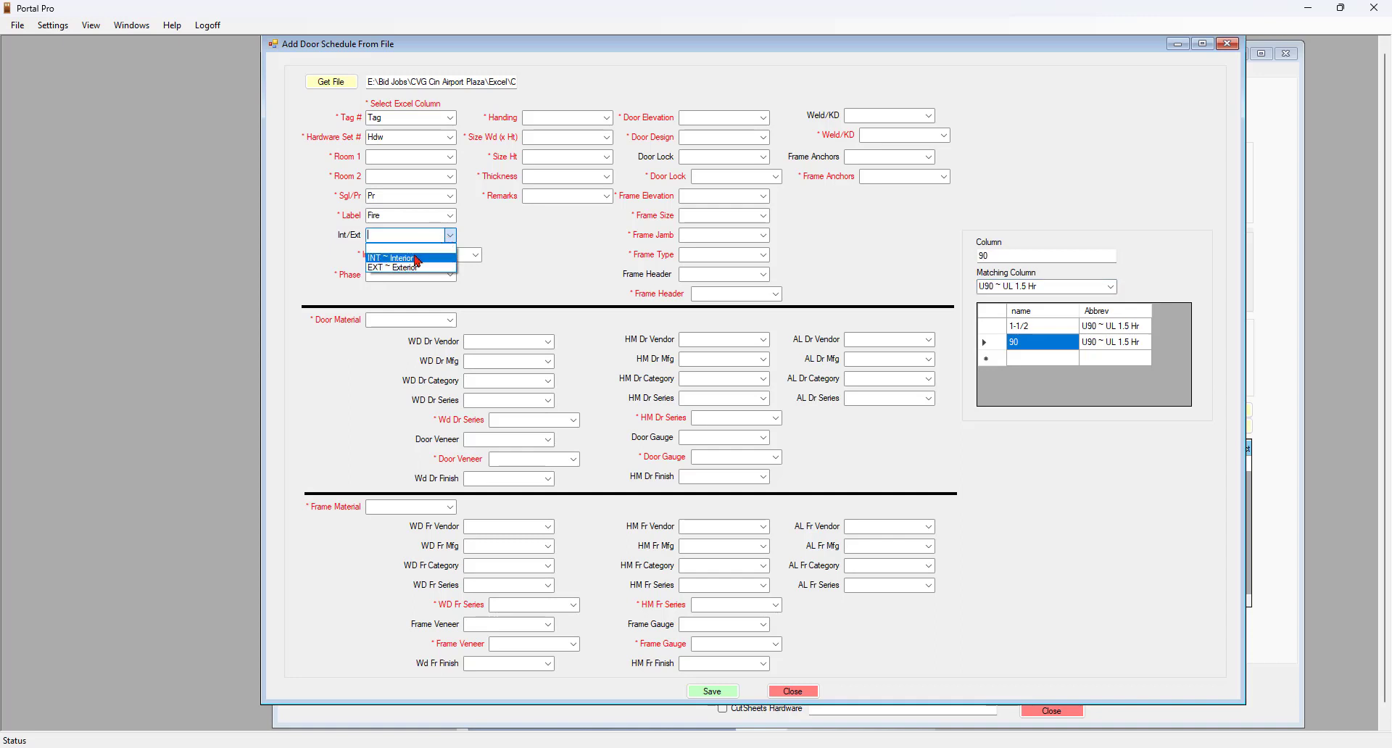
left_click(555, 254)
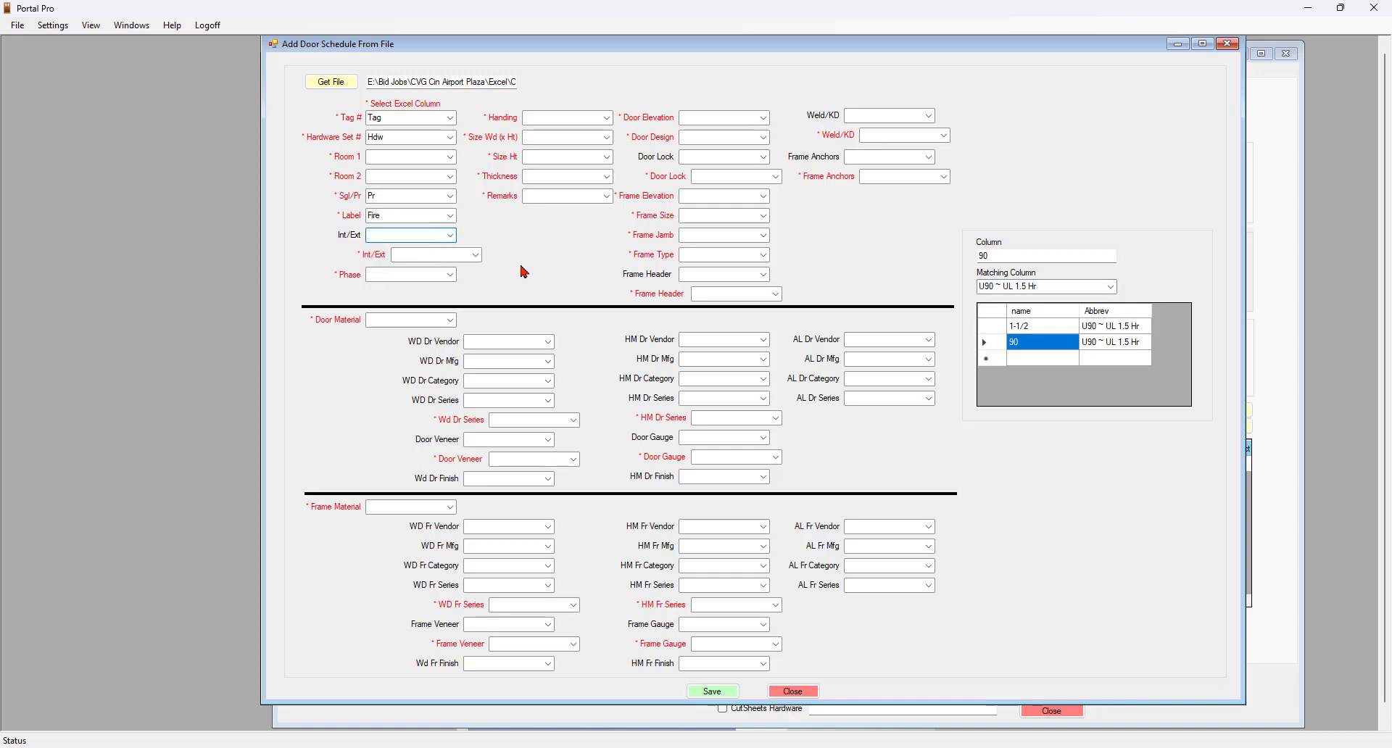
left_click(476, 256)
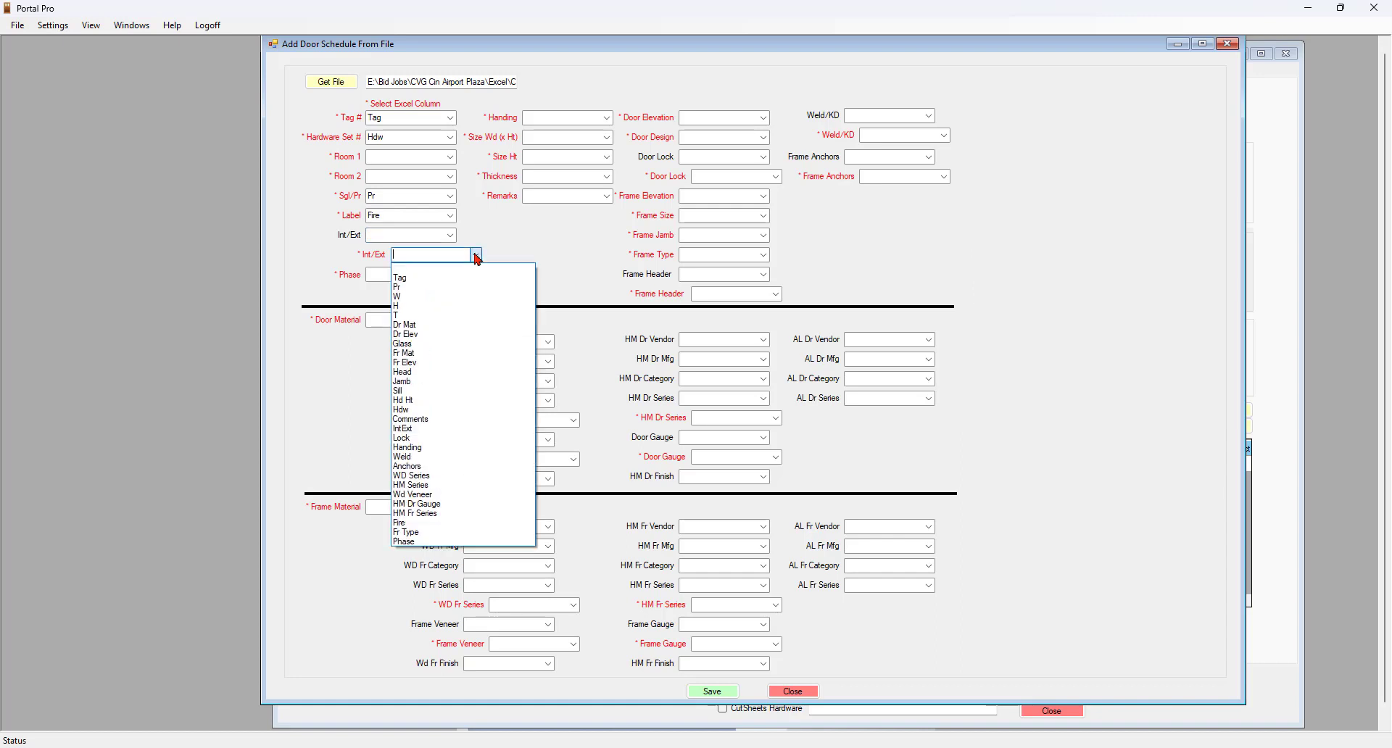
left_click(417, 428)
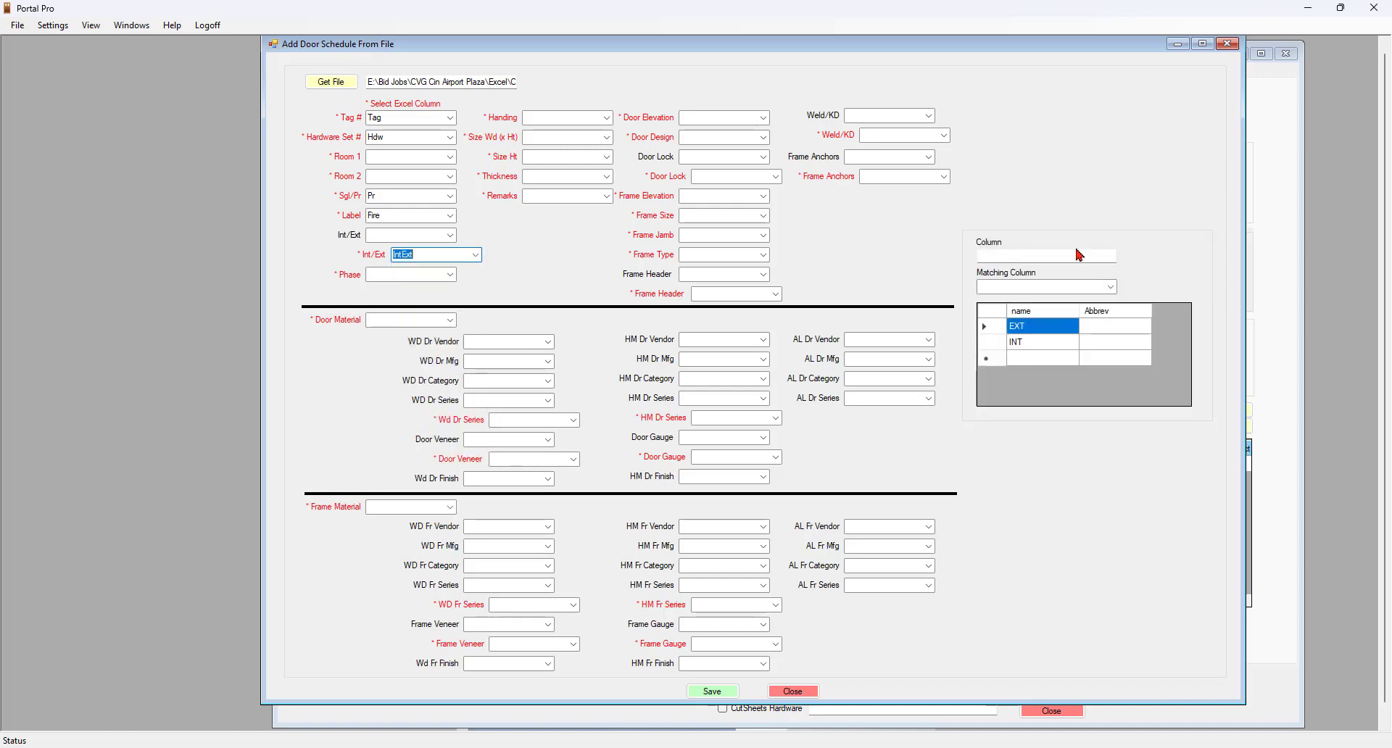
left_click(1038, 334)
left_click(1112, 288)
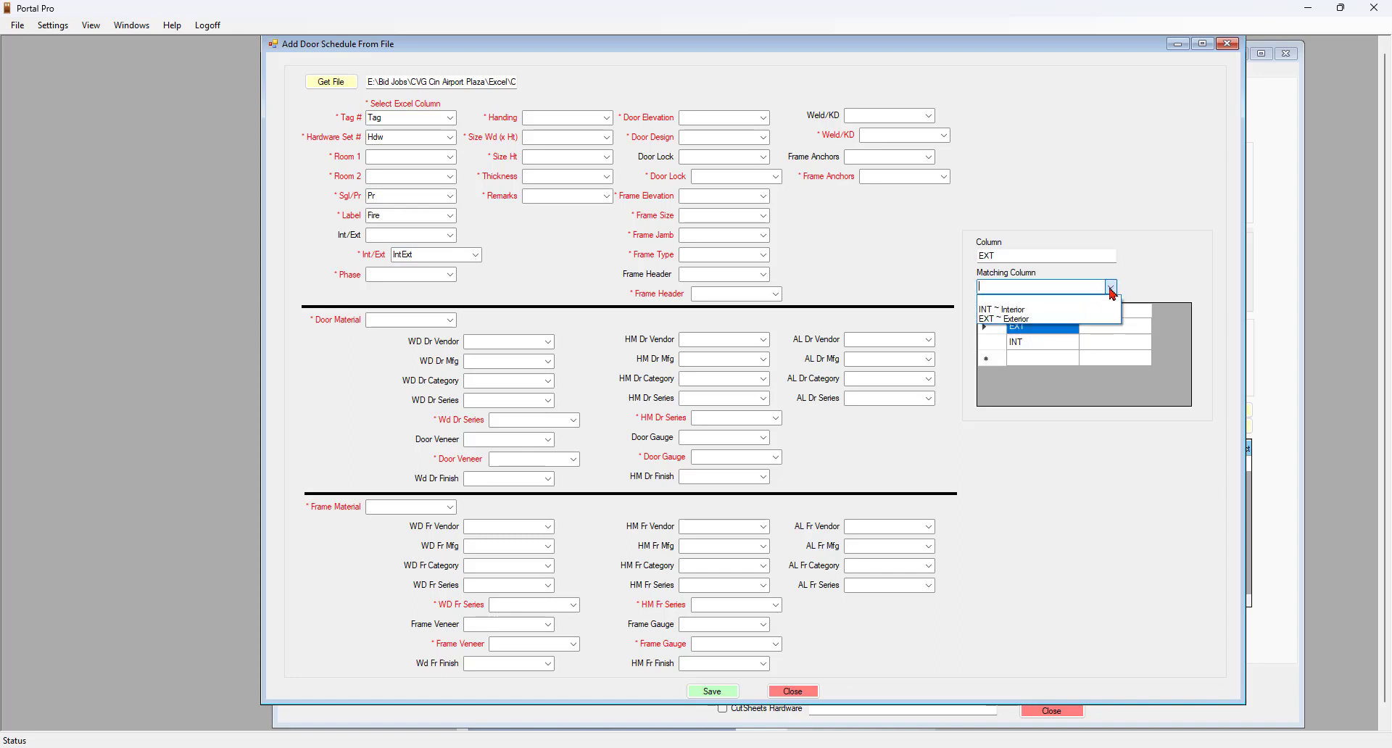
left_click(1008, 320)
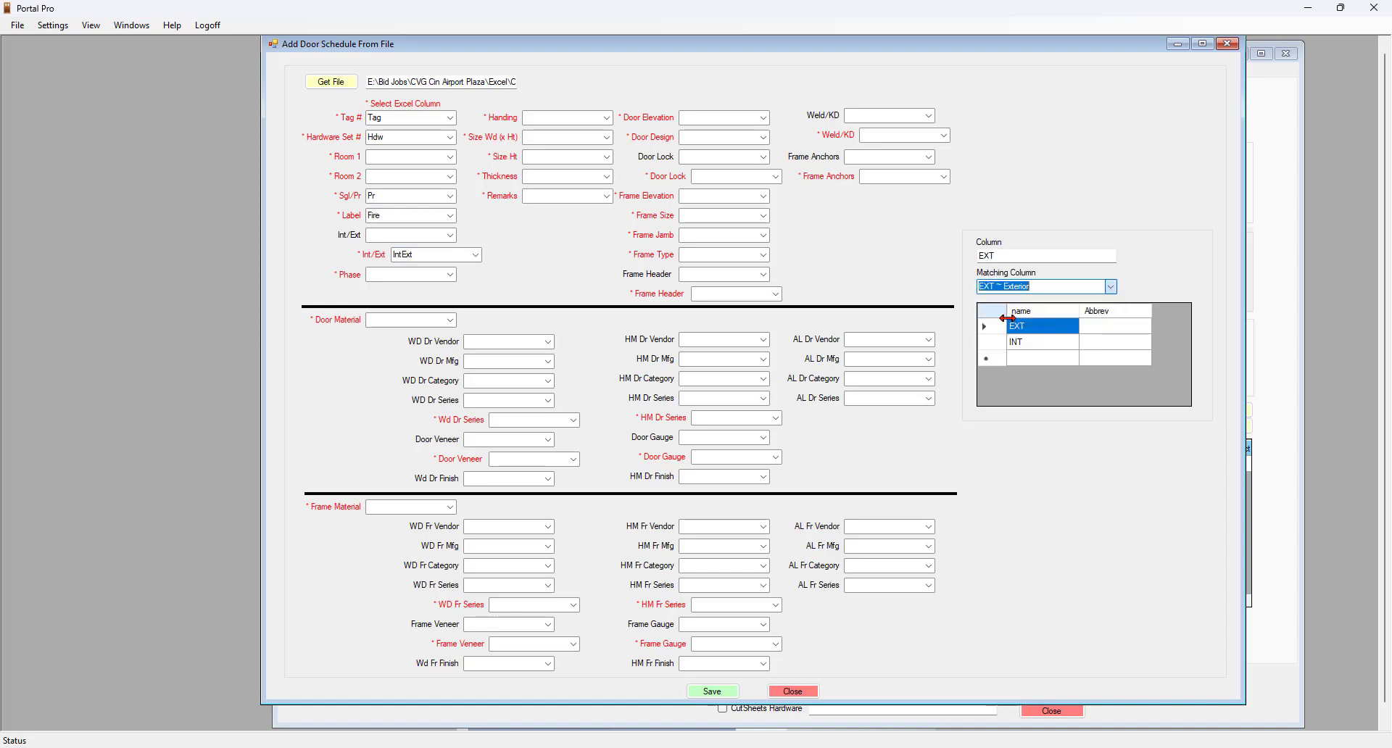
left_click(1051, 342)
left_click(1111, 287)
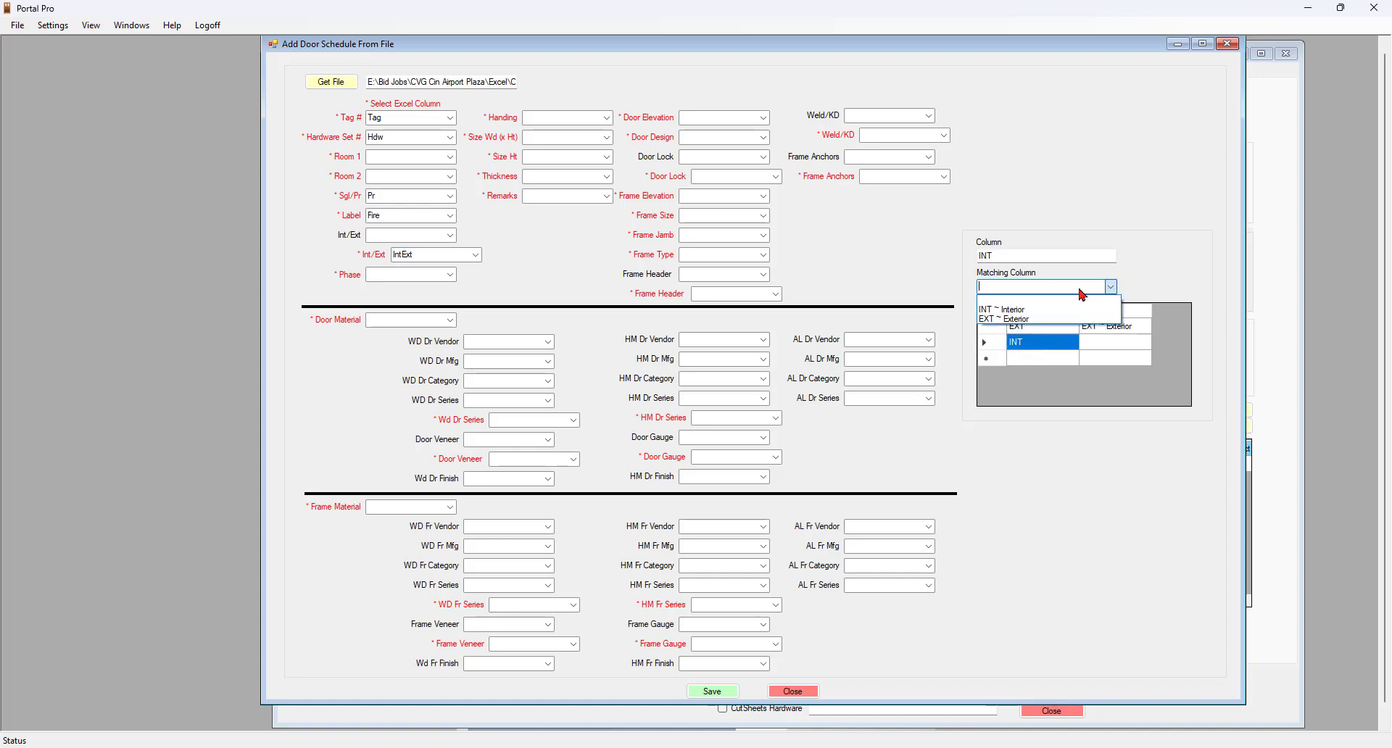
left_click(1002, 311)
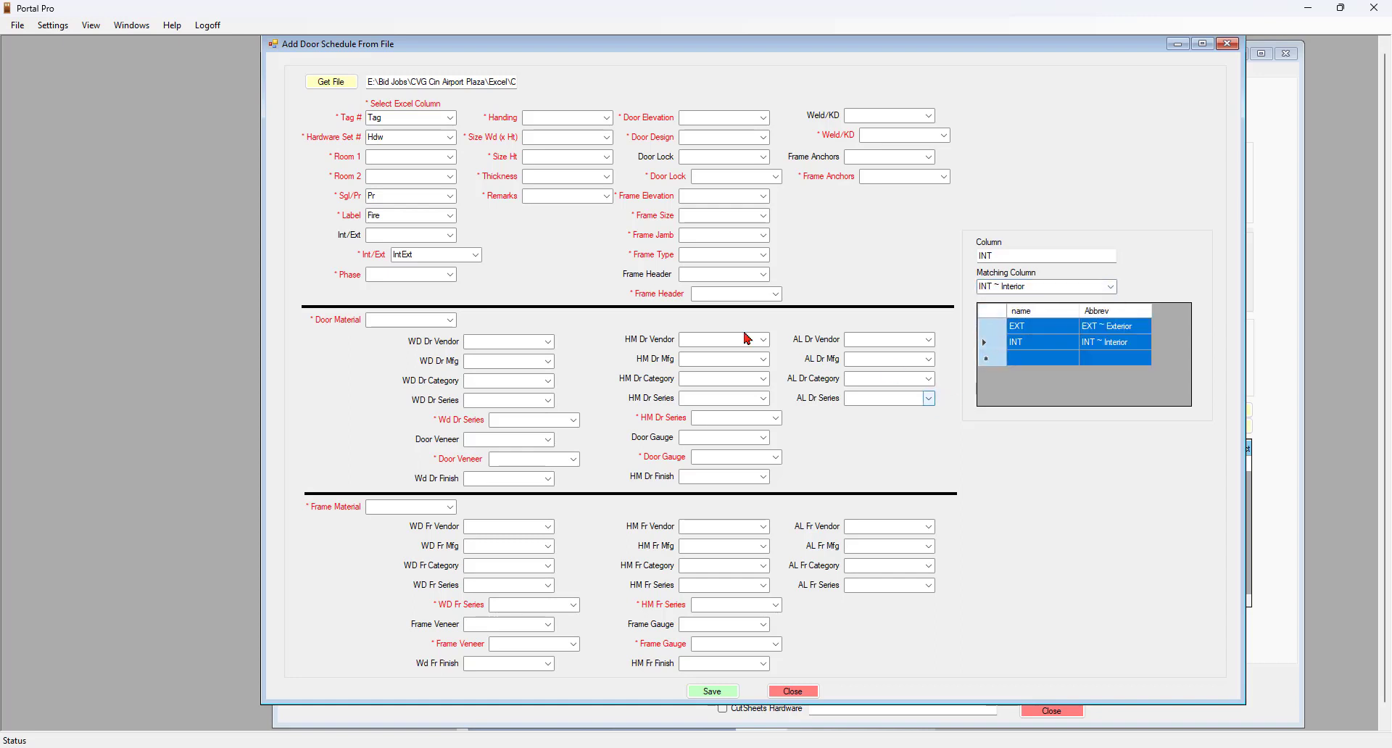
left_click(1046, 359)
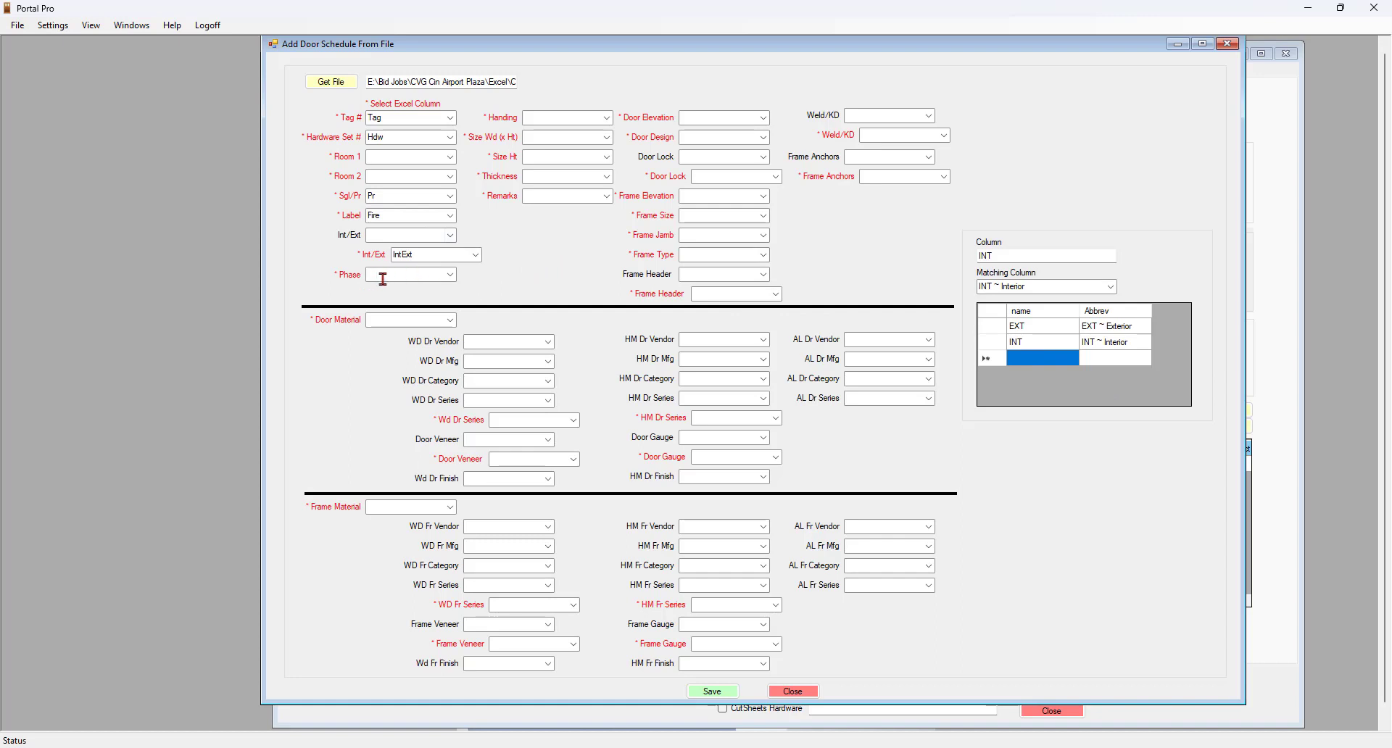
- Map the Phase field to the Phase column and the Handing field to the Handing column
left_click(450, 274)
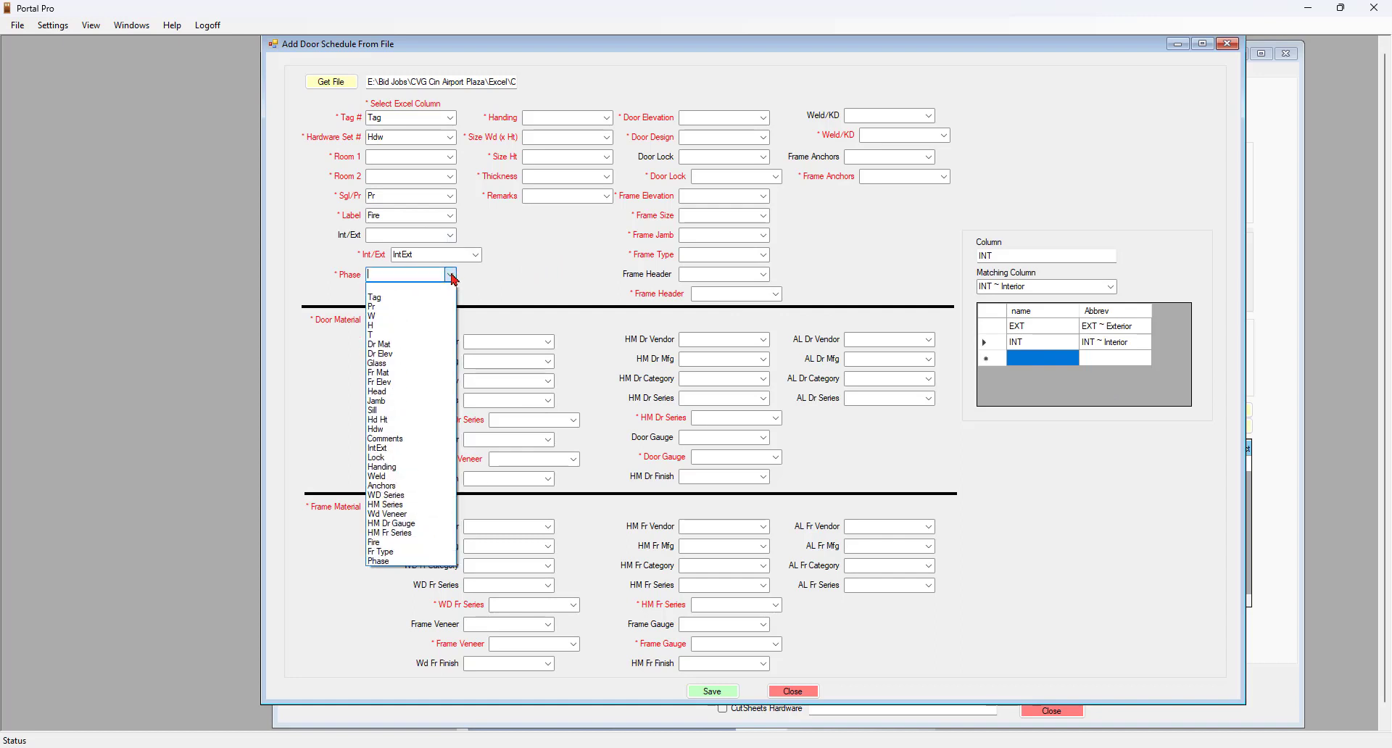
left_click(380, 563)
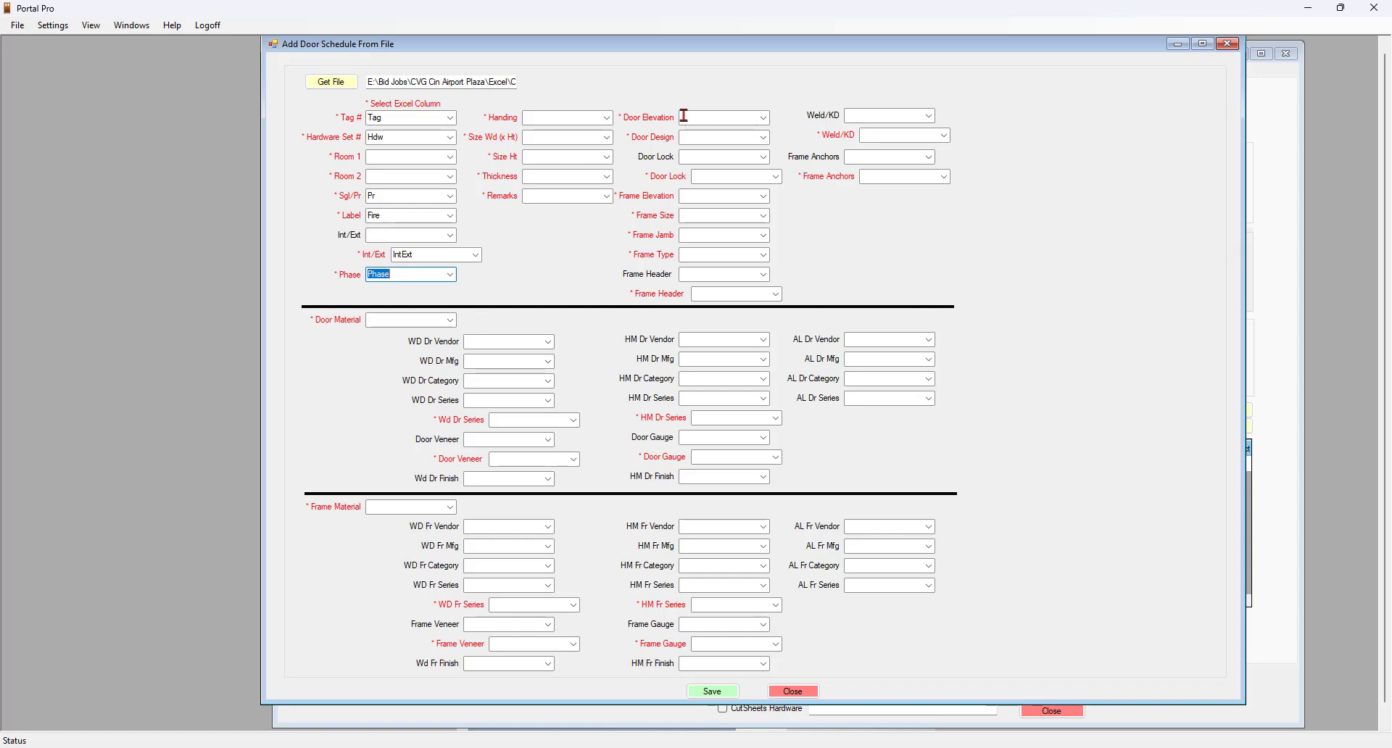
left_click(608, 118)
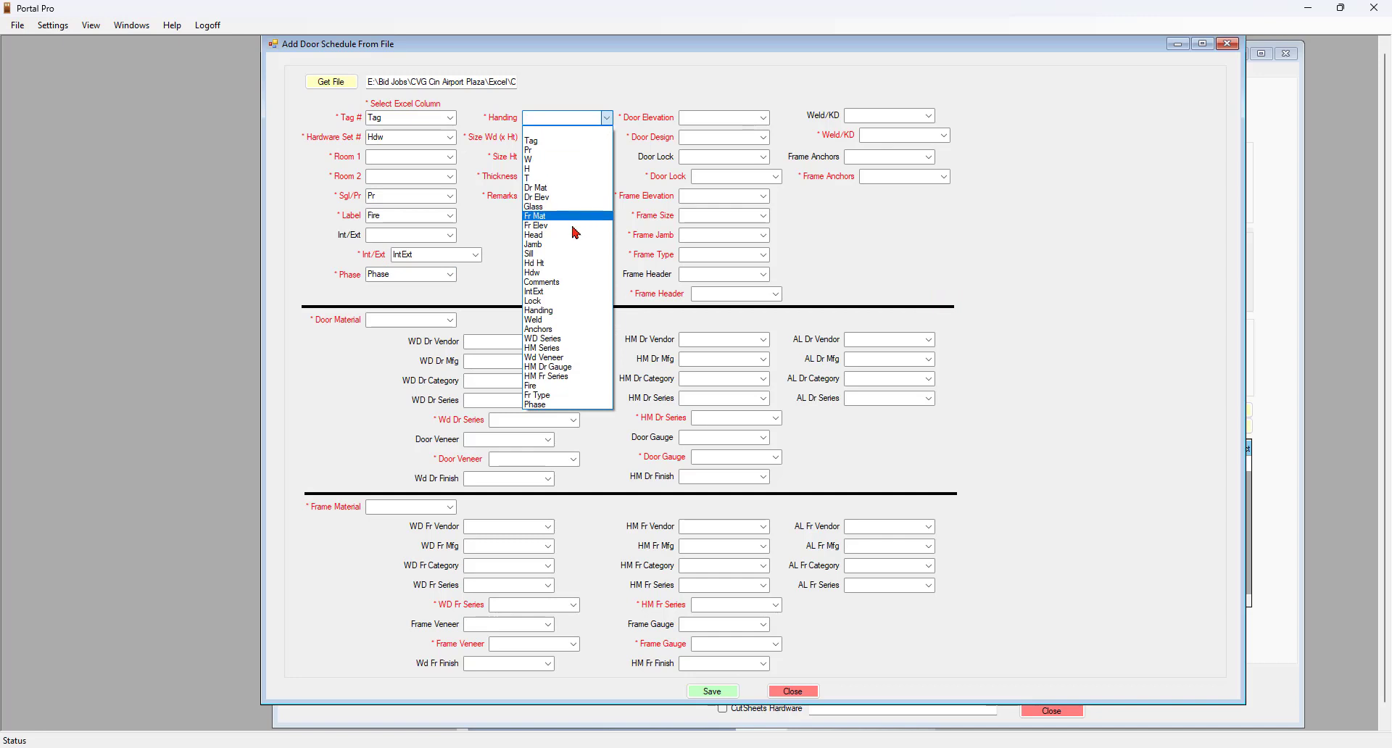
left_click(543, 312)
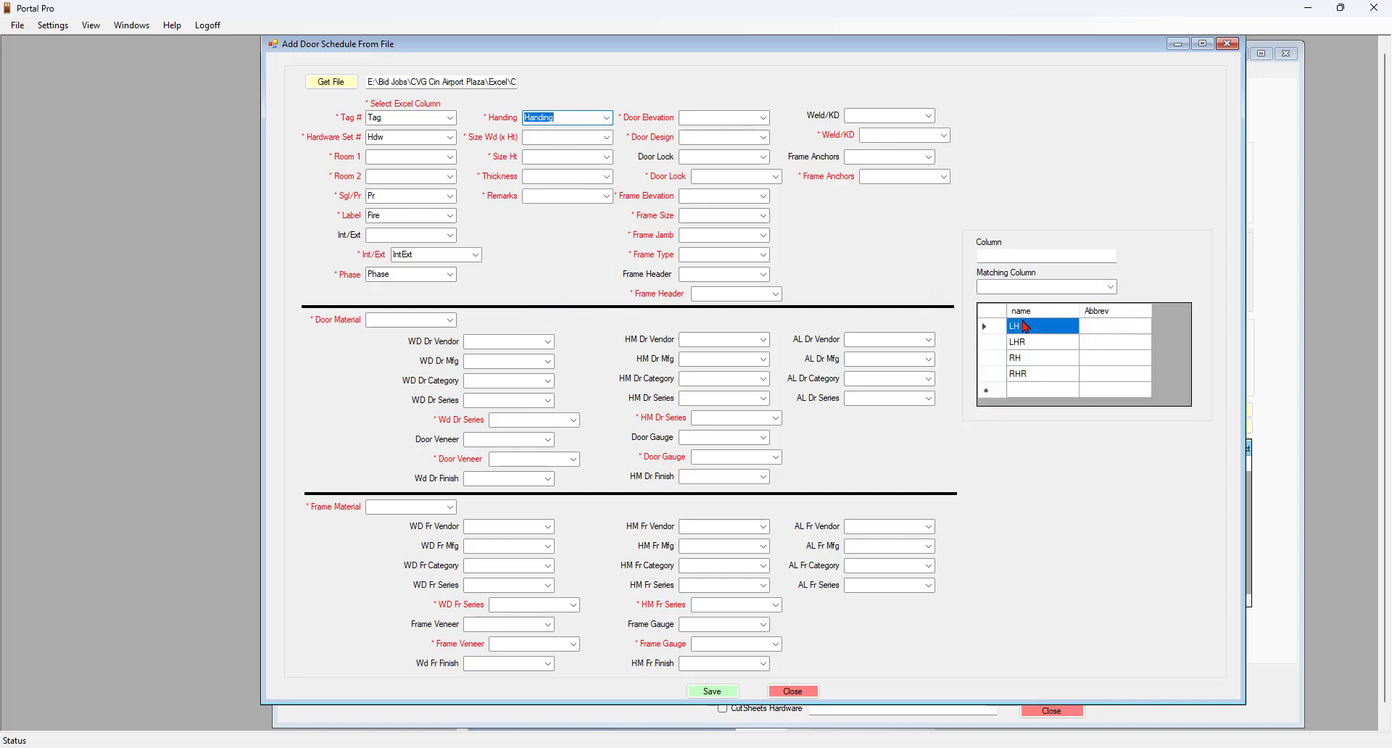
- Match the handing values LH to LH ~ Left Hand and LHR to LHR ~ Left Hand Reverse
left_click(1035, 333)
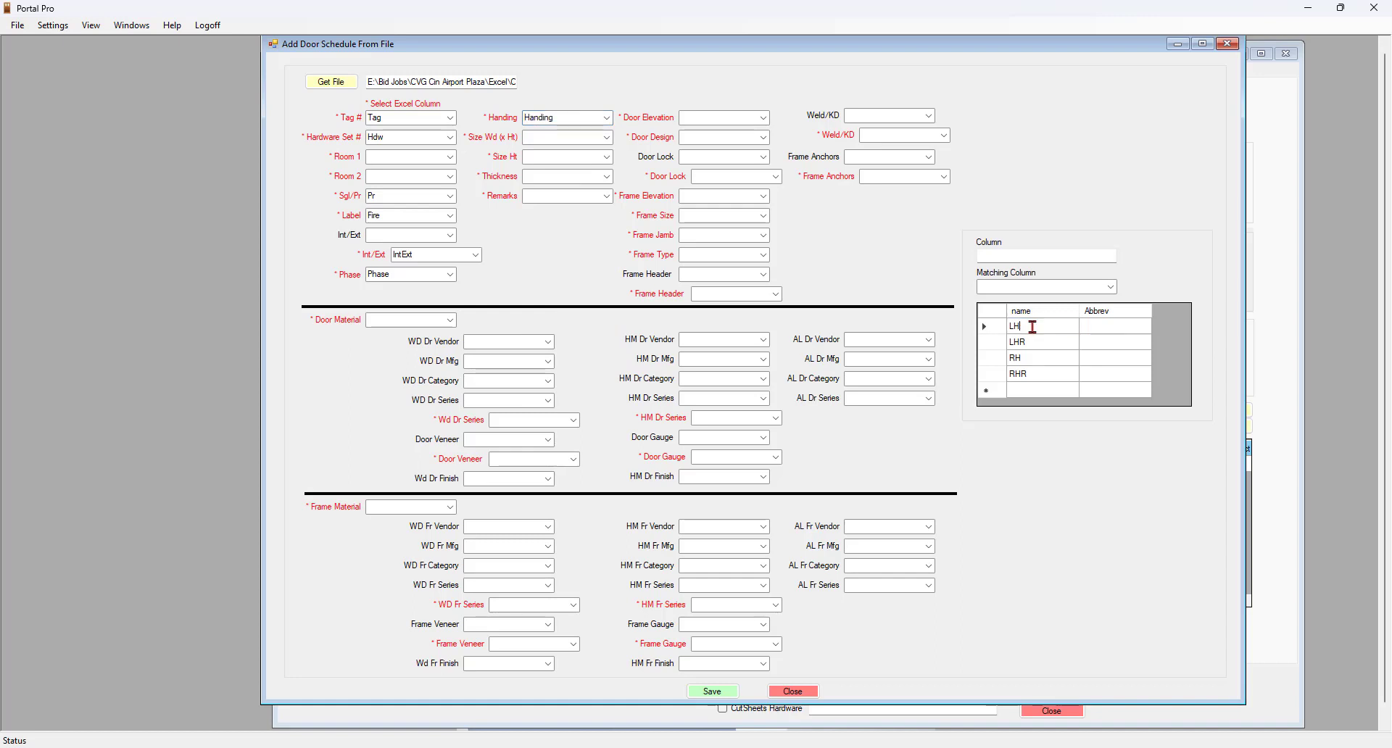
left_click(1111, 287)
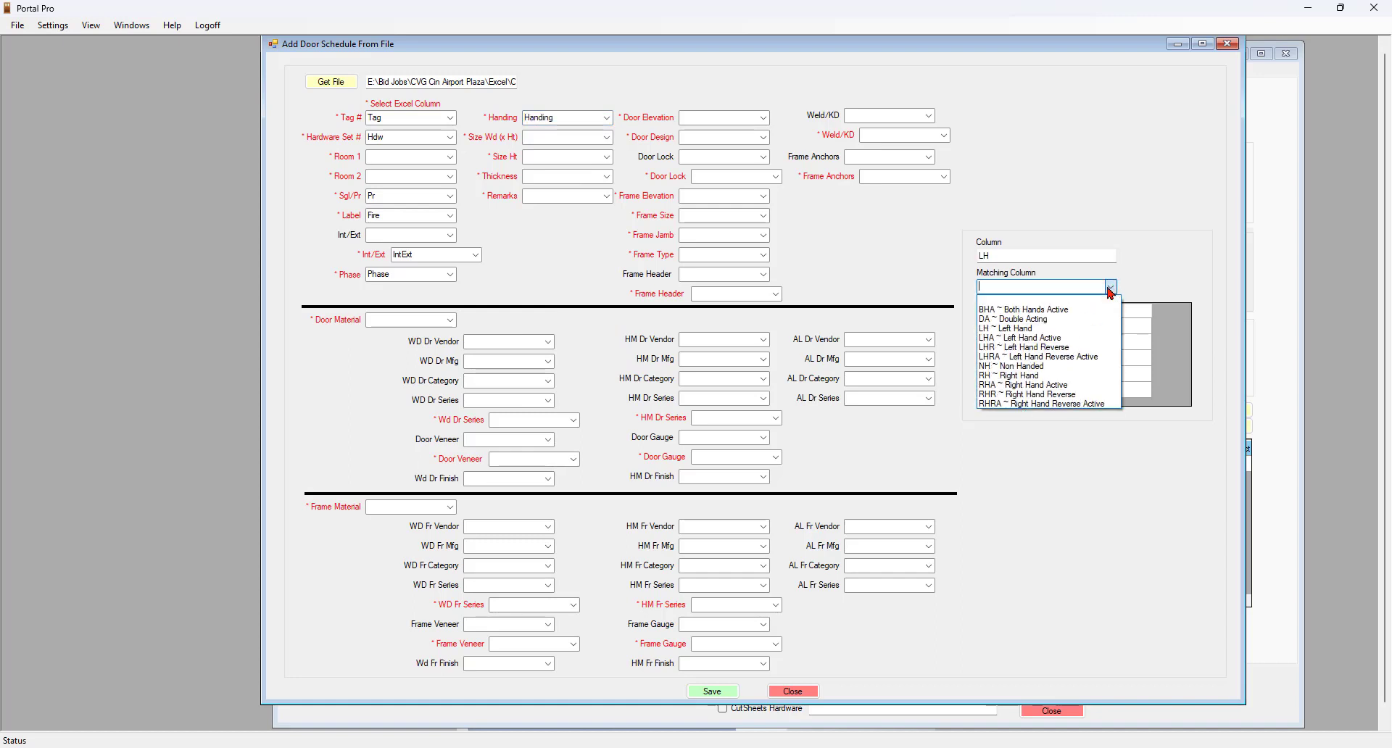
left_click(1058, 311)
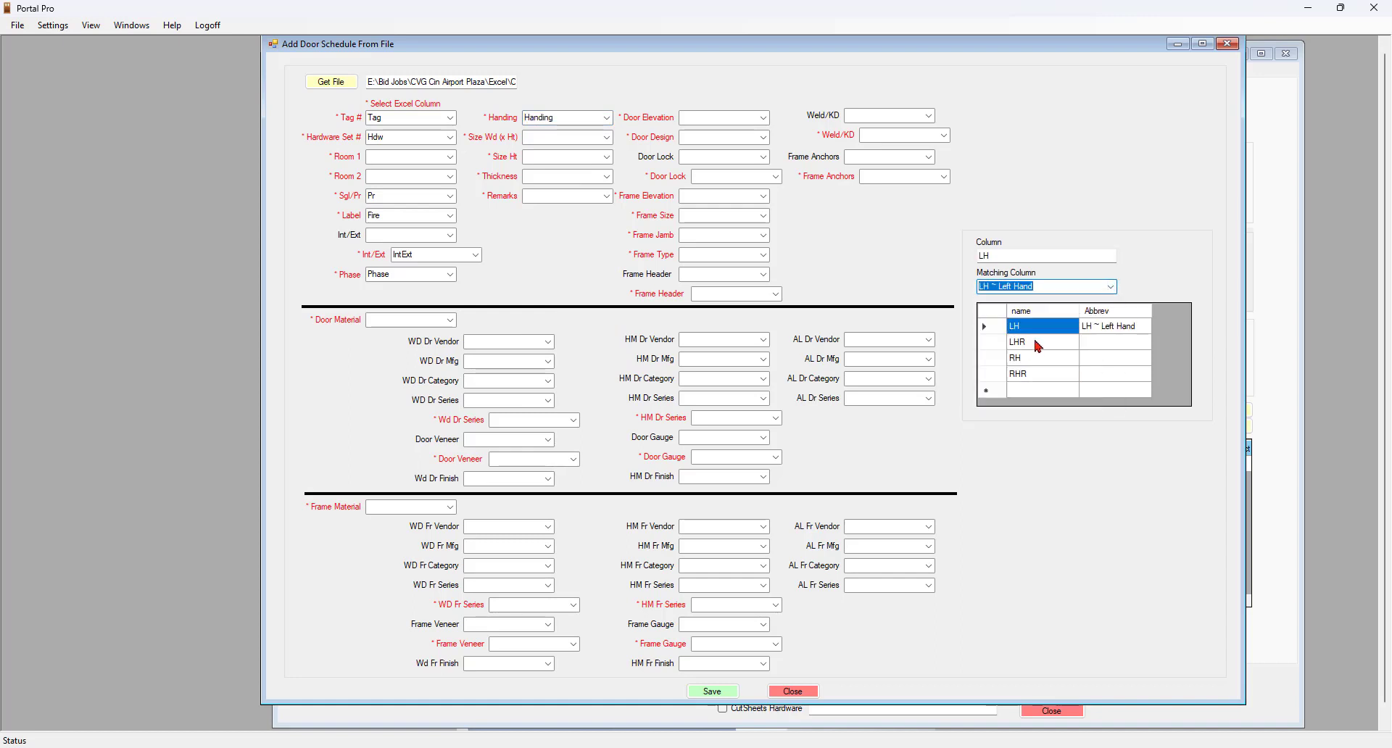
left_click(1038, 342)
left_click(1111, 287)
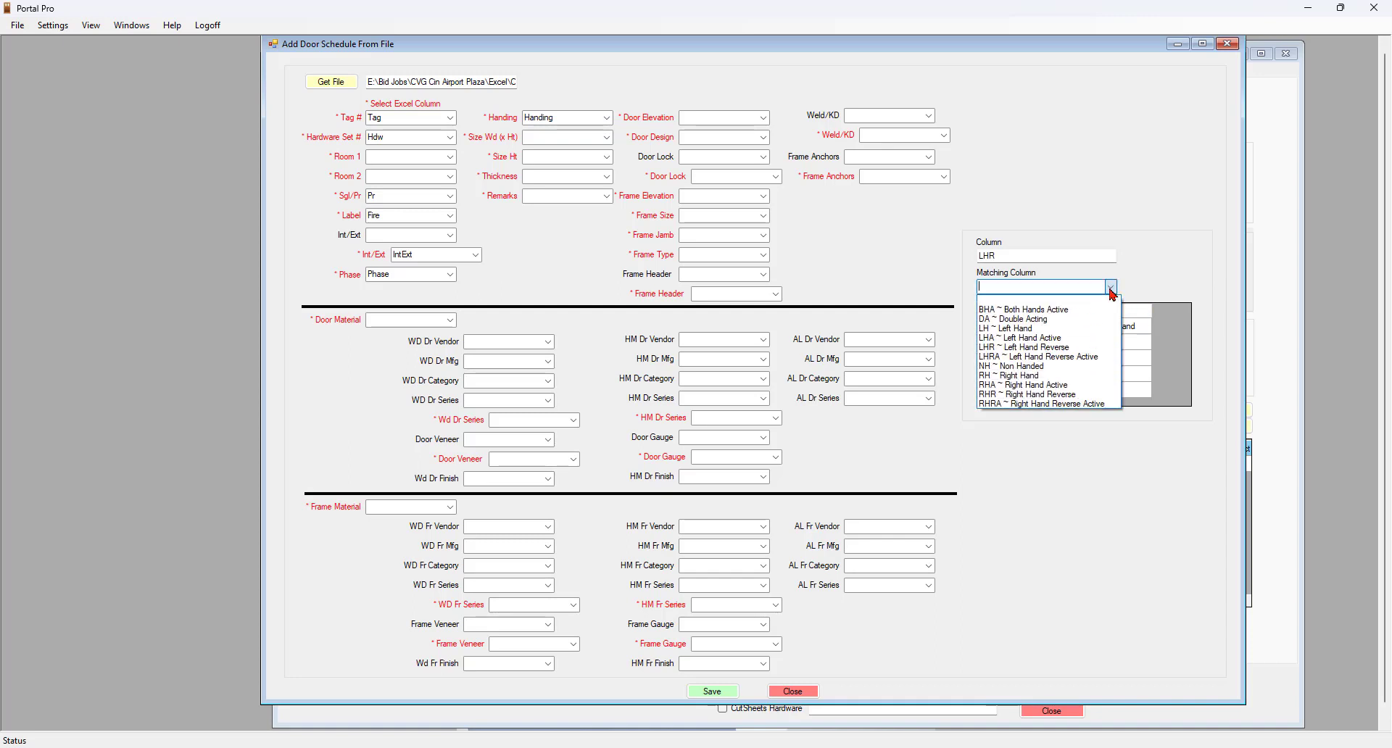
left_click(1021, 348)
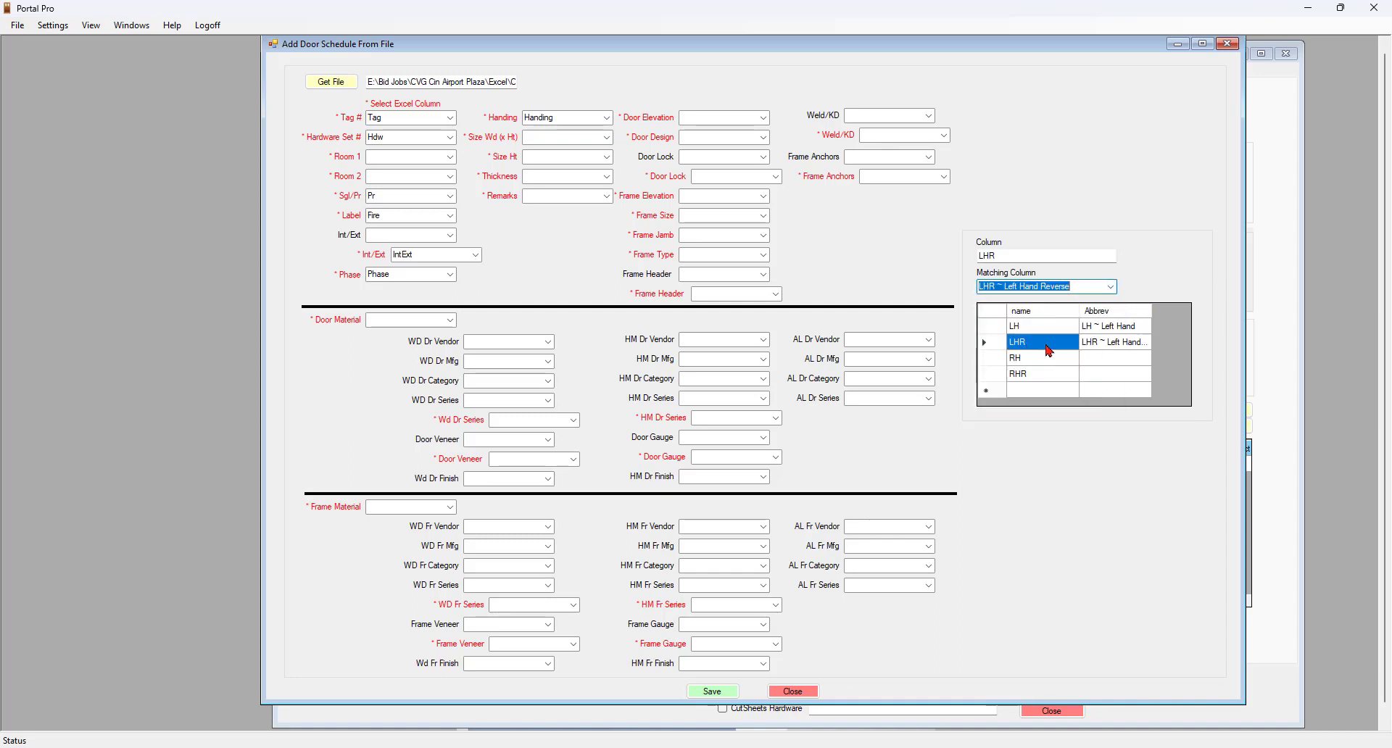
- Match the handing values RH to RH ~ Right Hand and RHR to RHR ~ Right Hand Reverse
left_click(1047, 360)
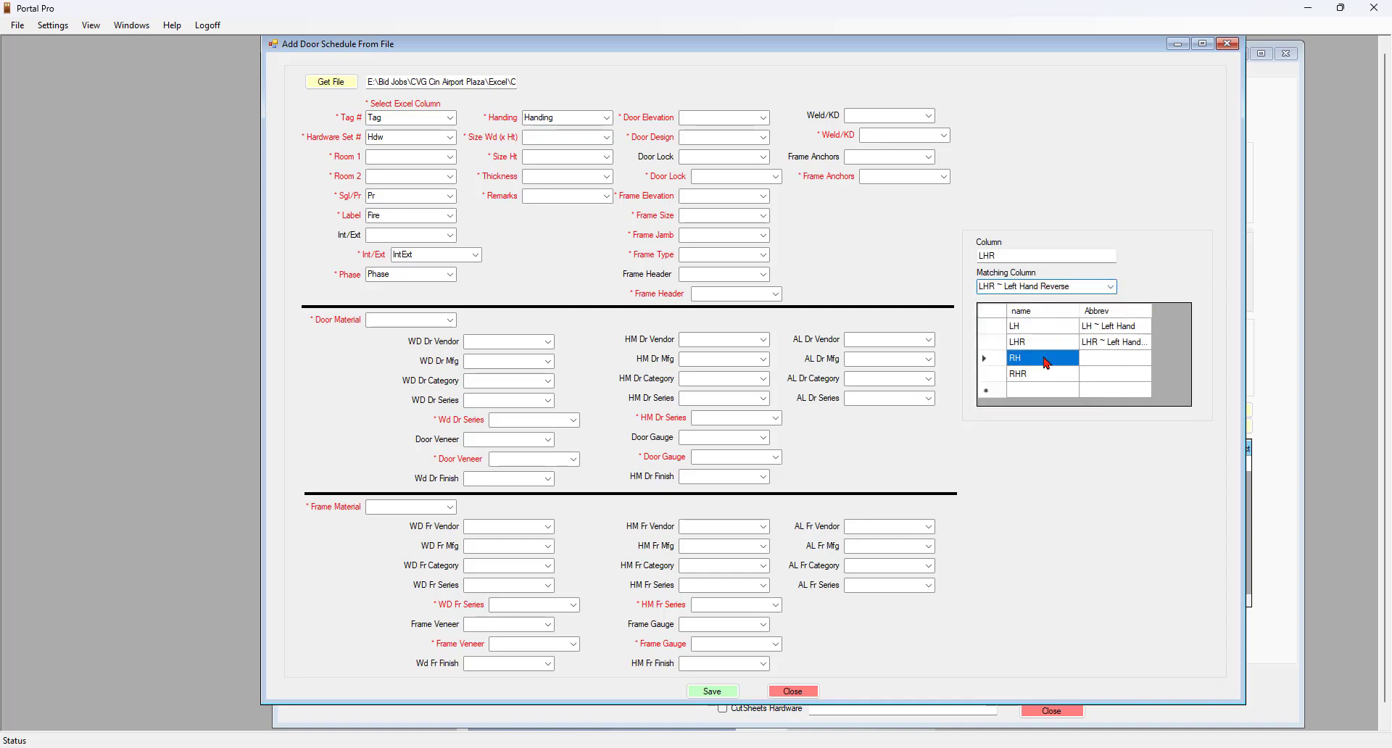
left_click(1111, 287)
left_click(1018, 376)
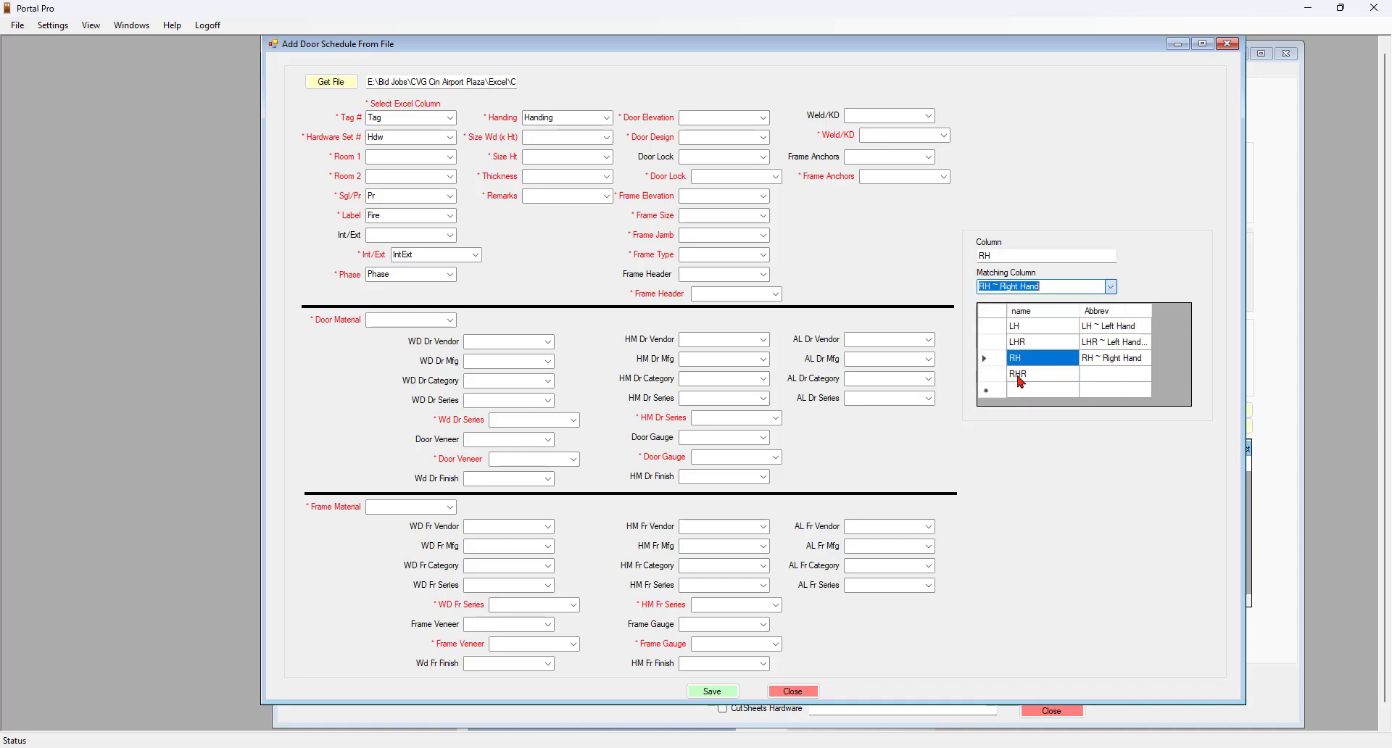
left_click(1044, 374)
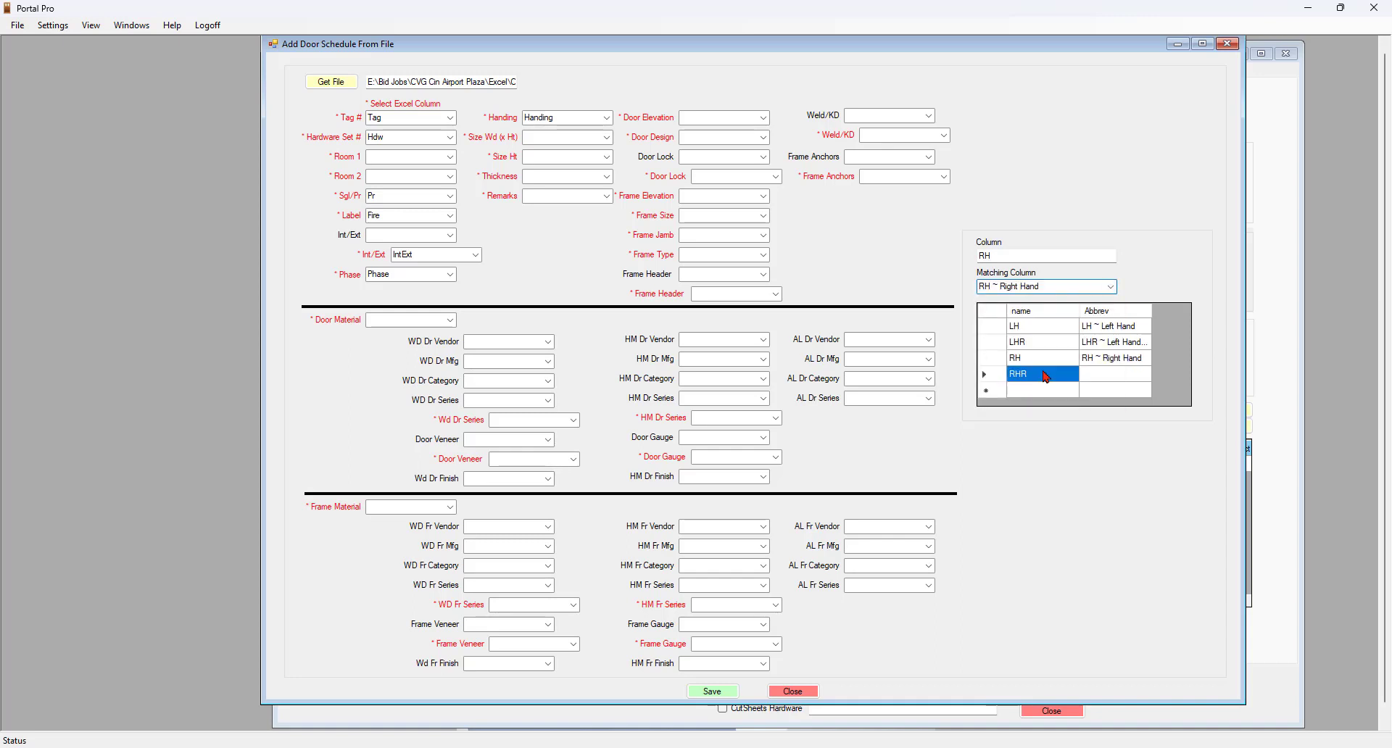
left_click(1111, 287)
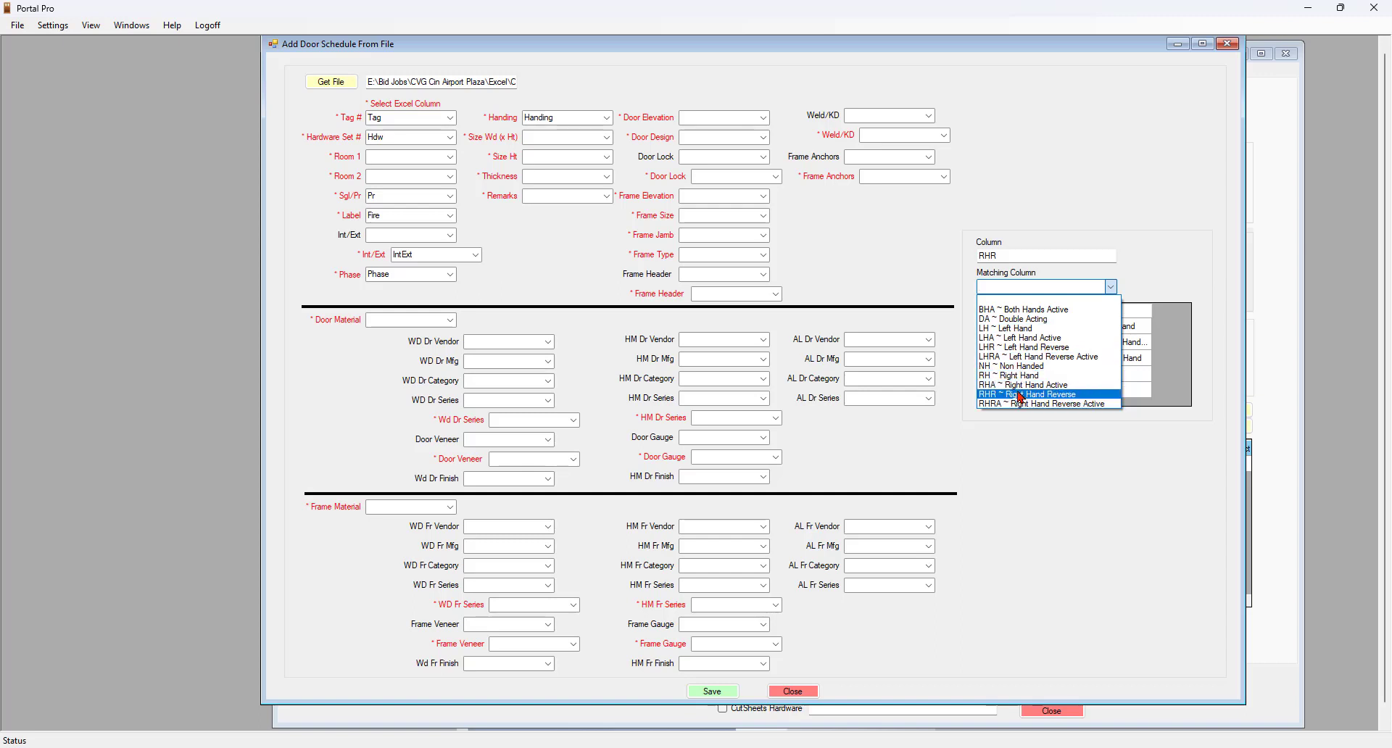
left_click(1020, 395)
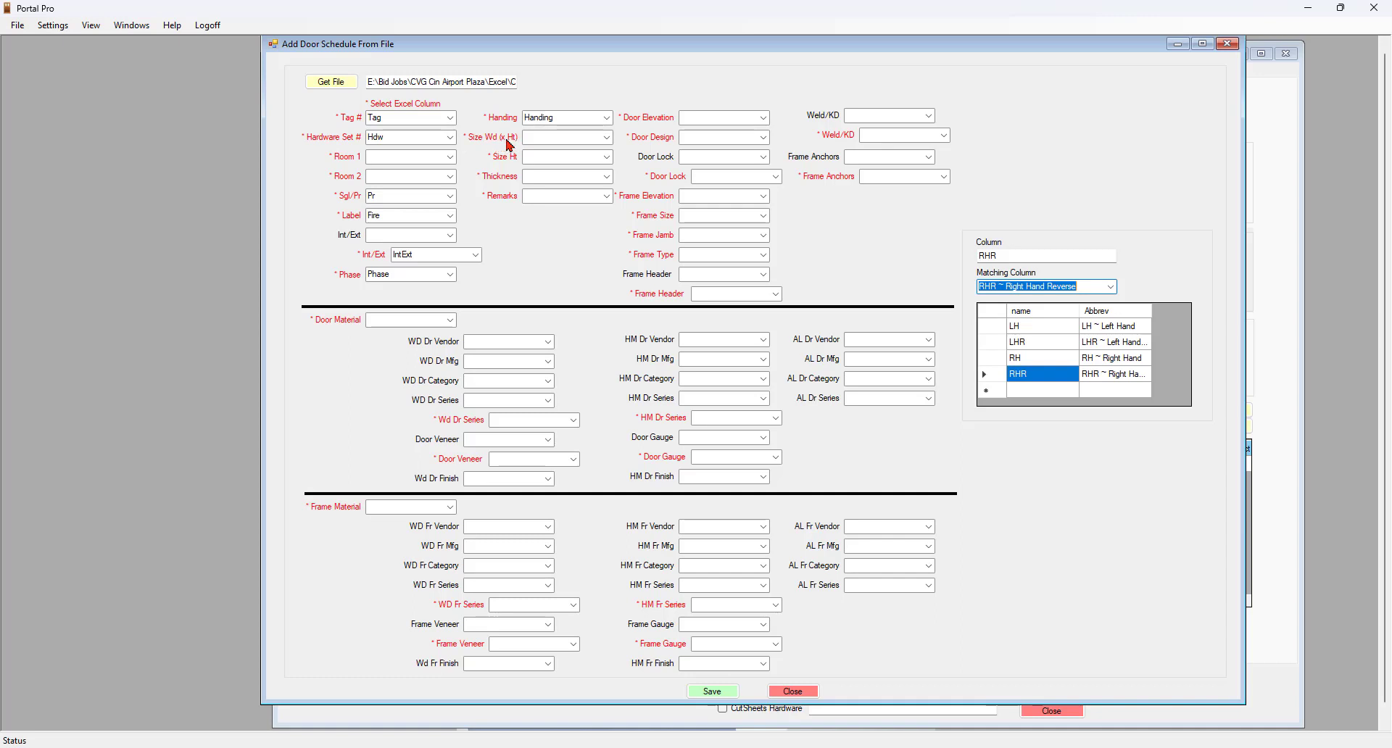
- Map Size Wd (x Ht) to the W column and Size Ht to the H column
left_click(607, 137)
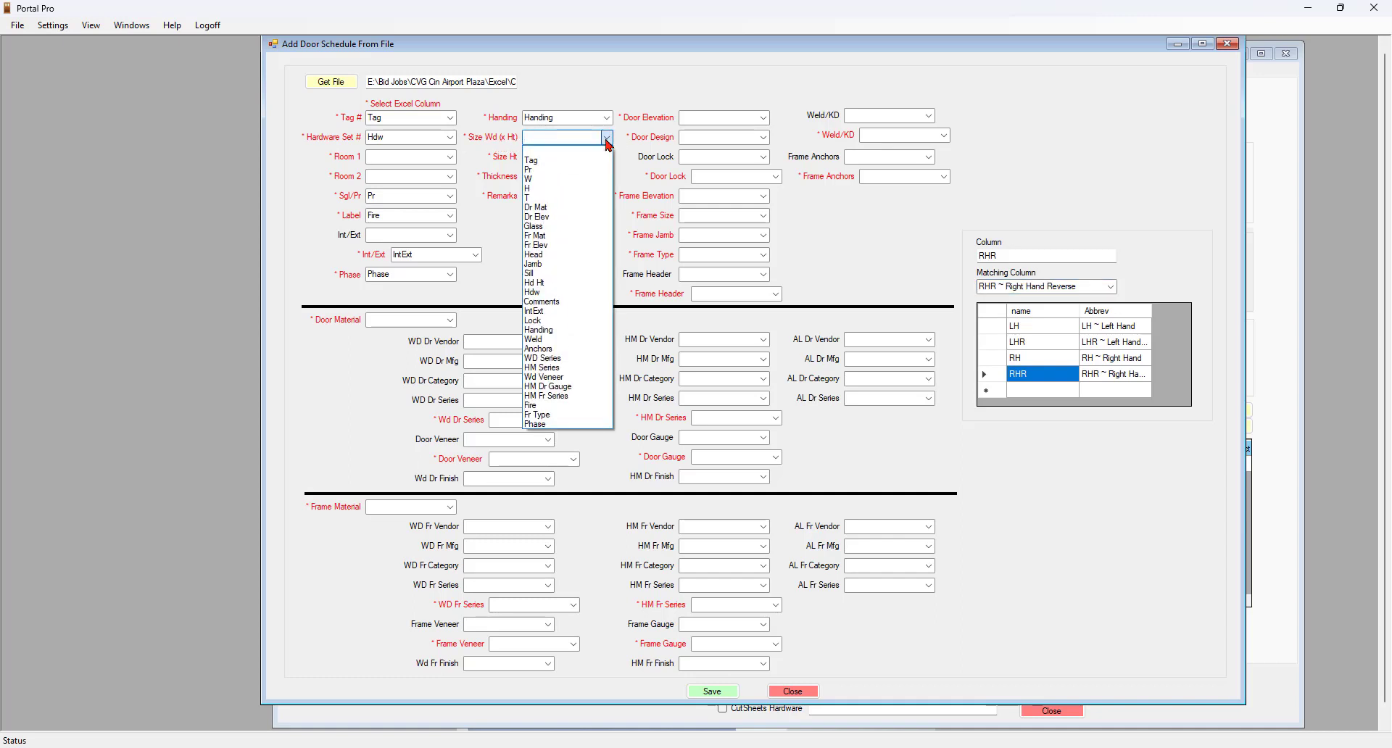
left_click(536, 179)
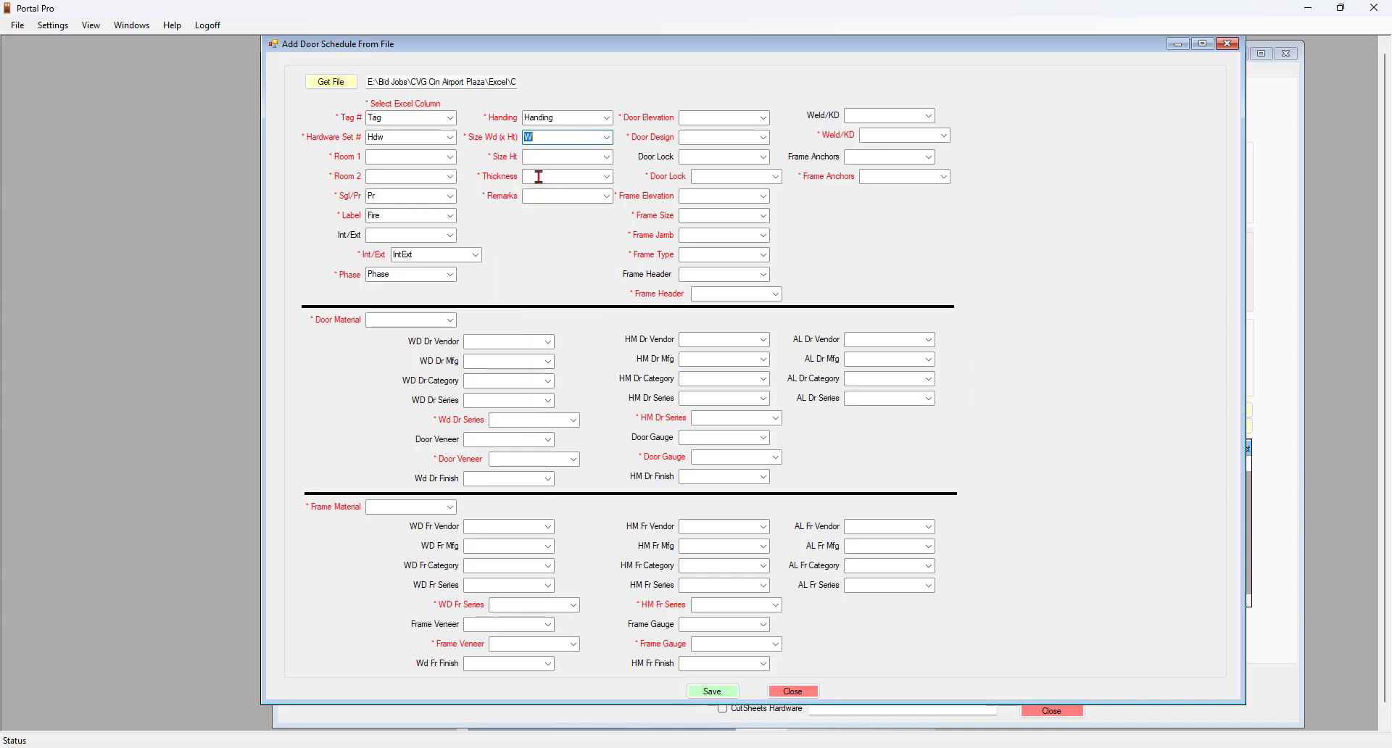
left_click(607, 158)
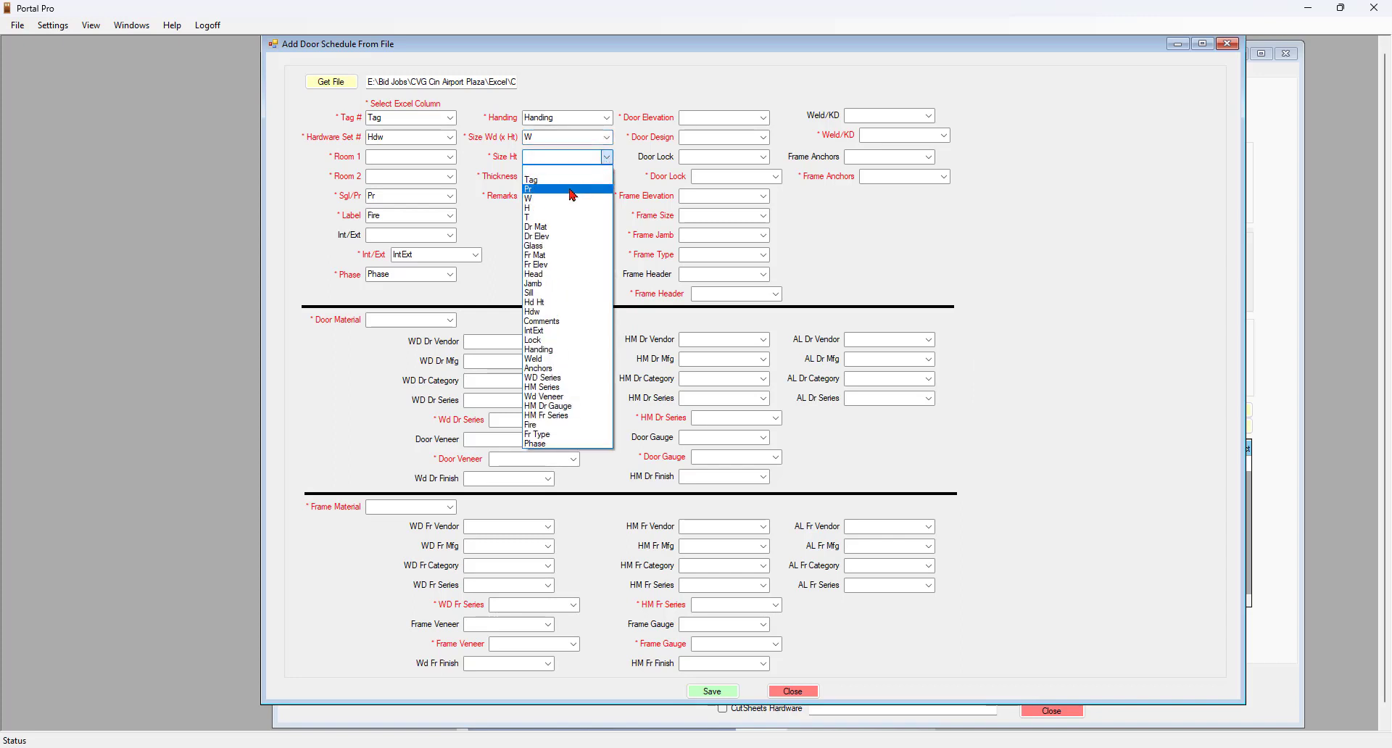
left_click(542, 211)
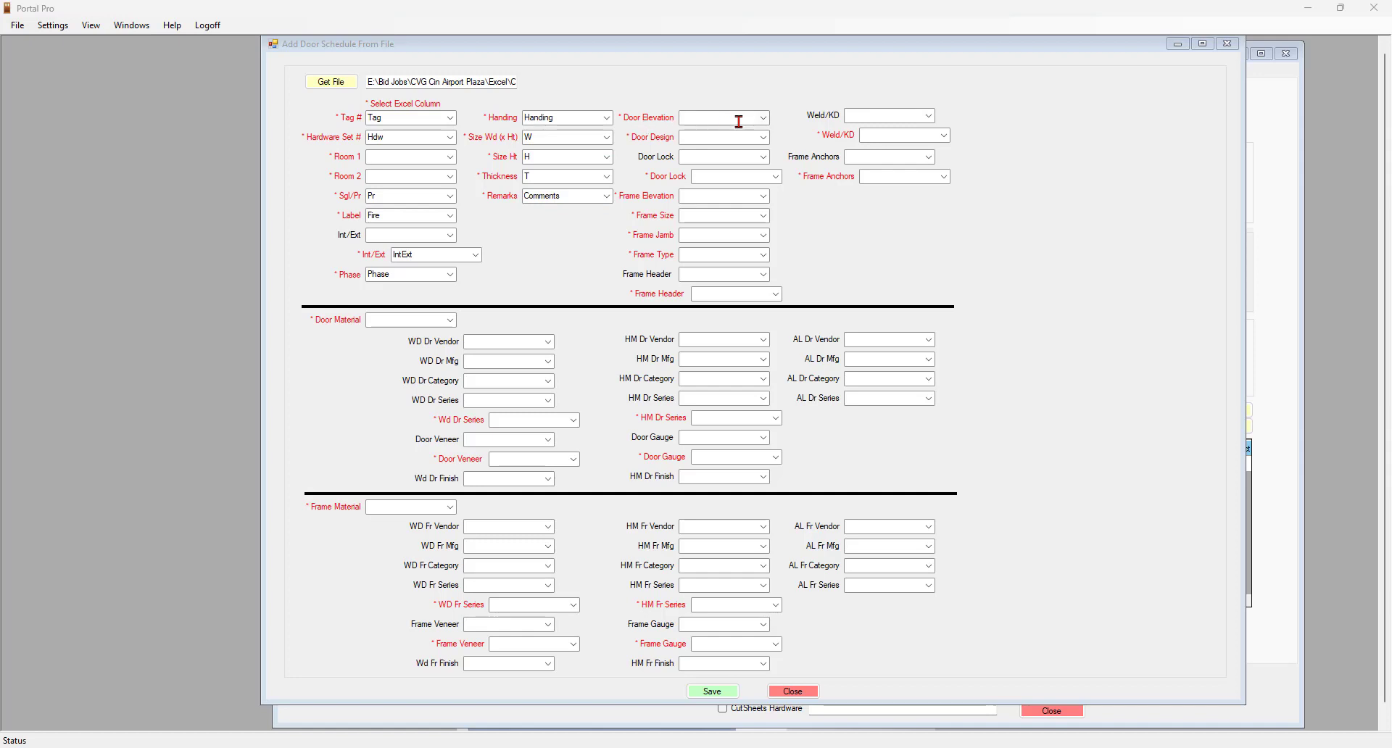
- Map both the Door Elevation and Door Design fields to the Dr Elev column
left_click(763, 118)
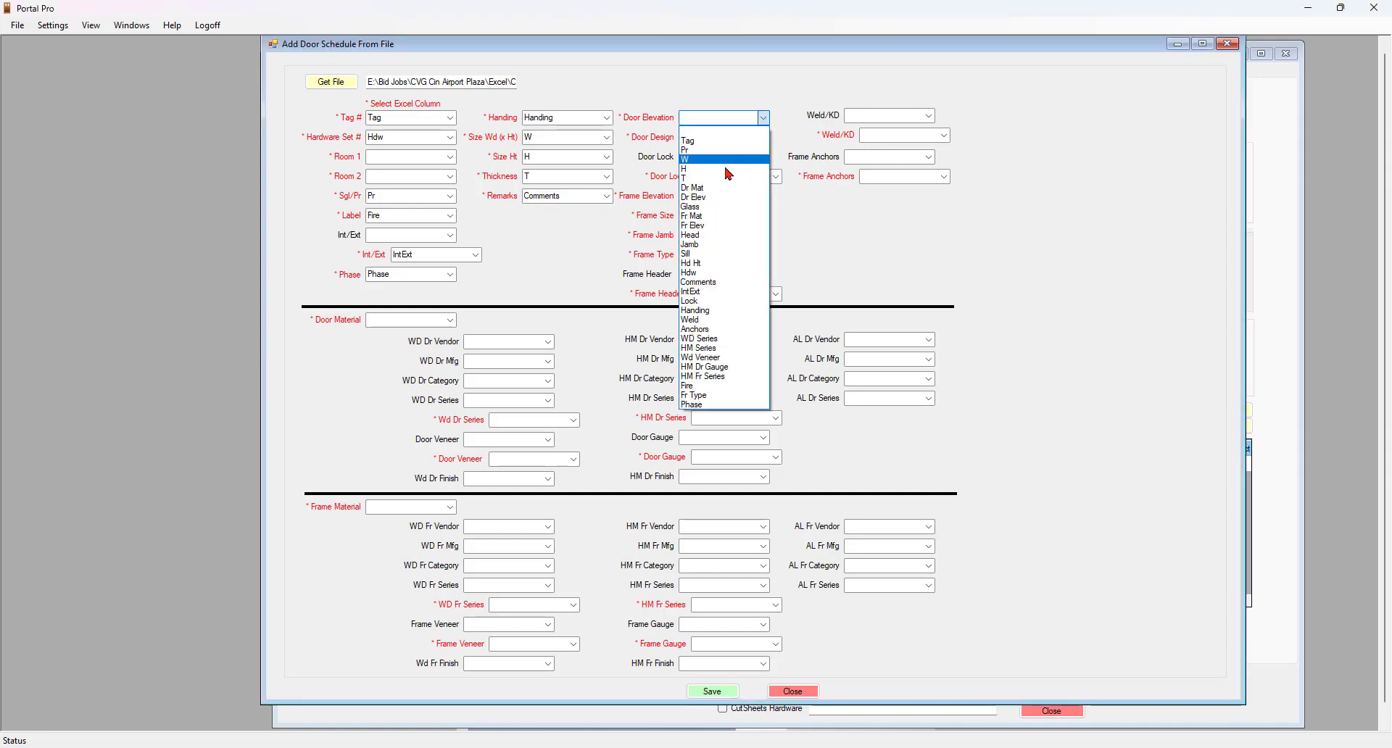
left_click(700, 198)
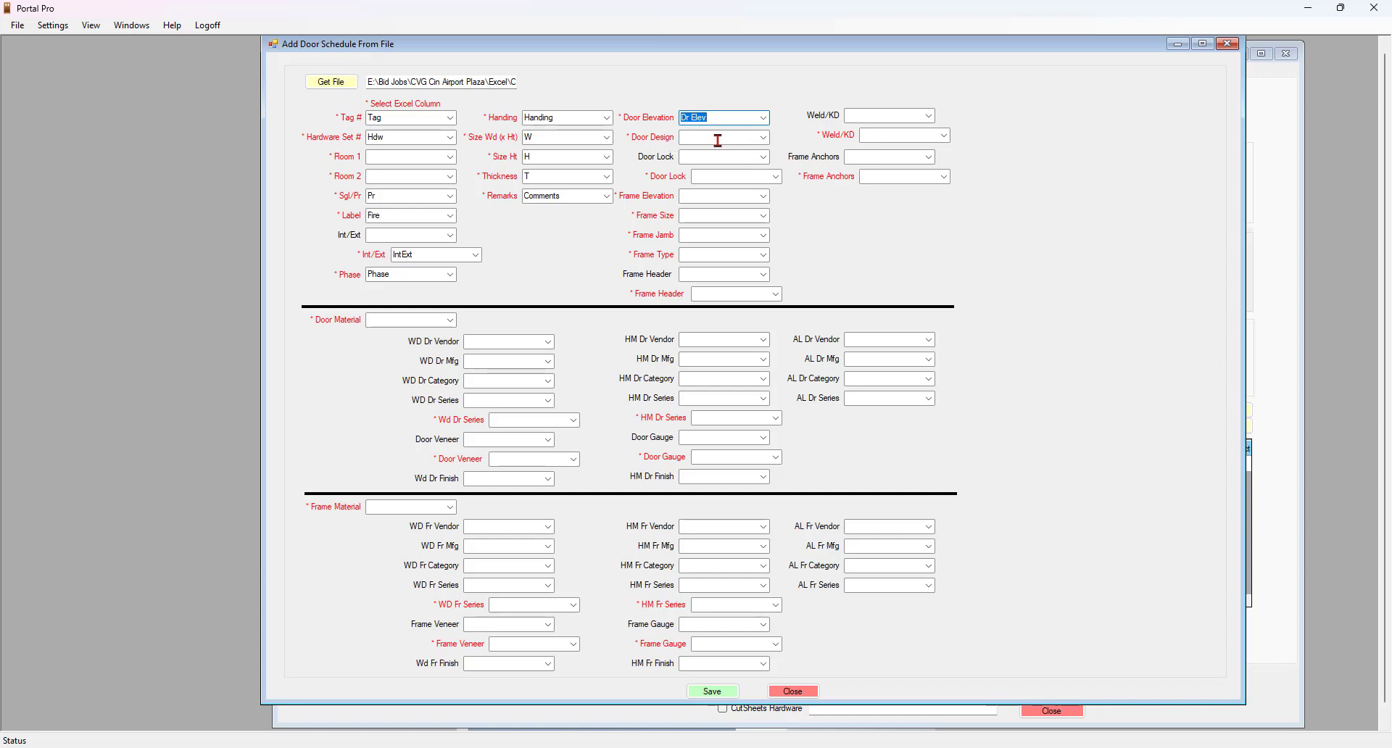
left_click(765, 137)
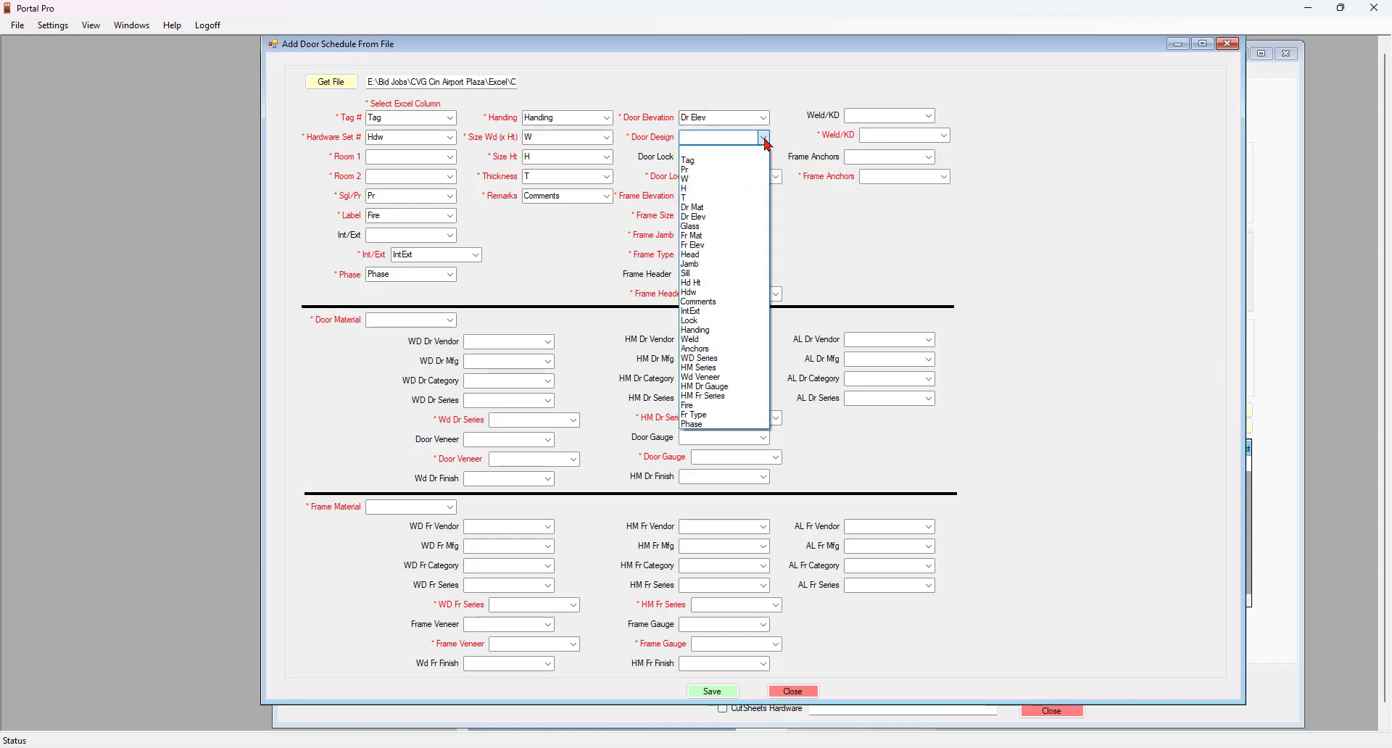
left_click(697, 218)
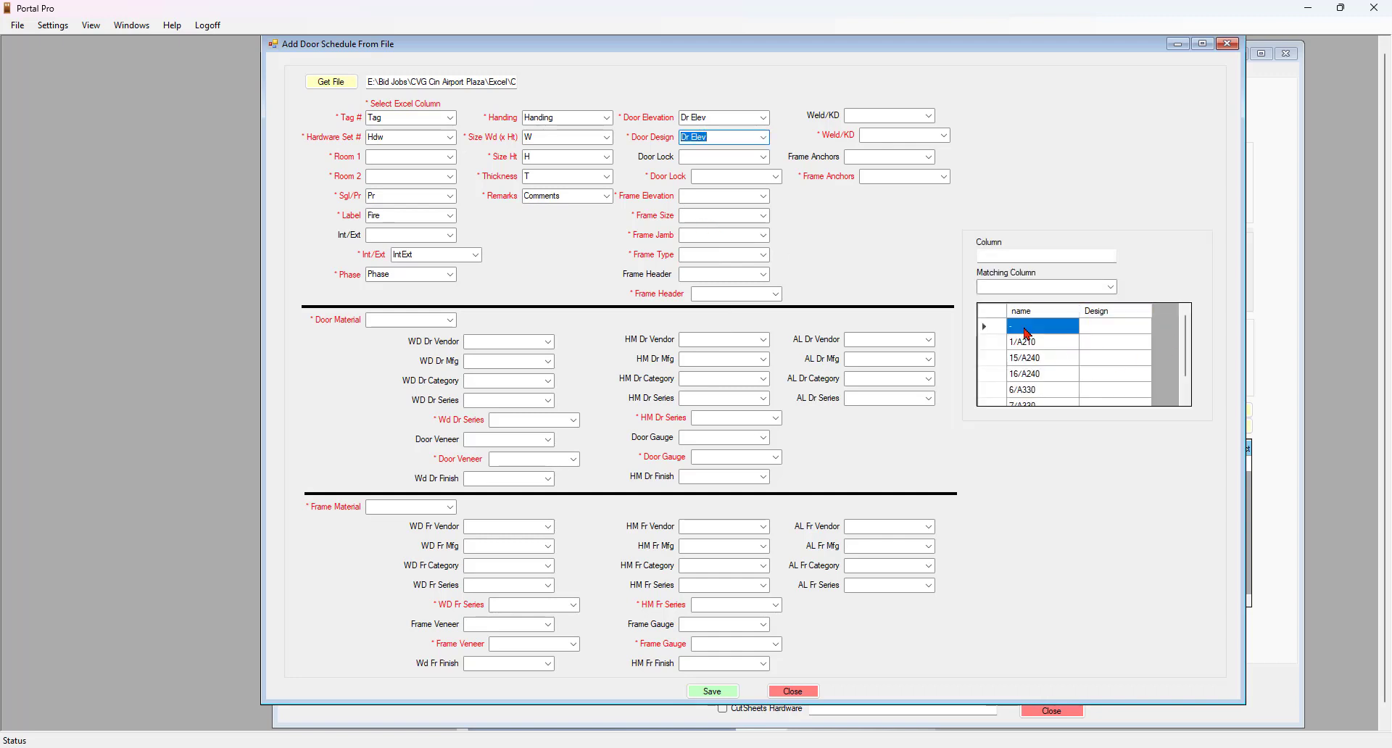
- Check elevation 1/A210 in the FineReader plan set, and match the door design value 1/A210 to FG ~ Full Glass in Portal Pro
left_click(1056, 348)
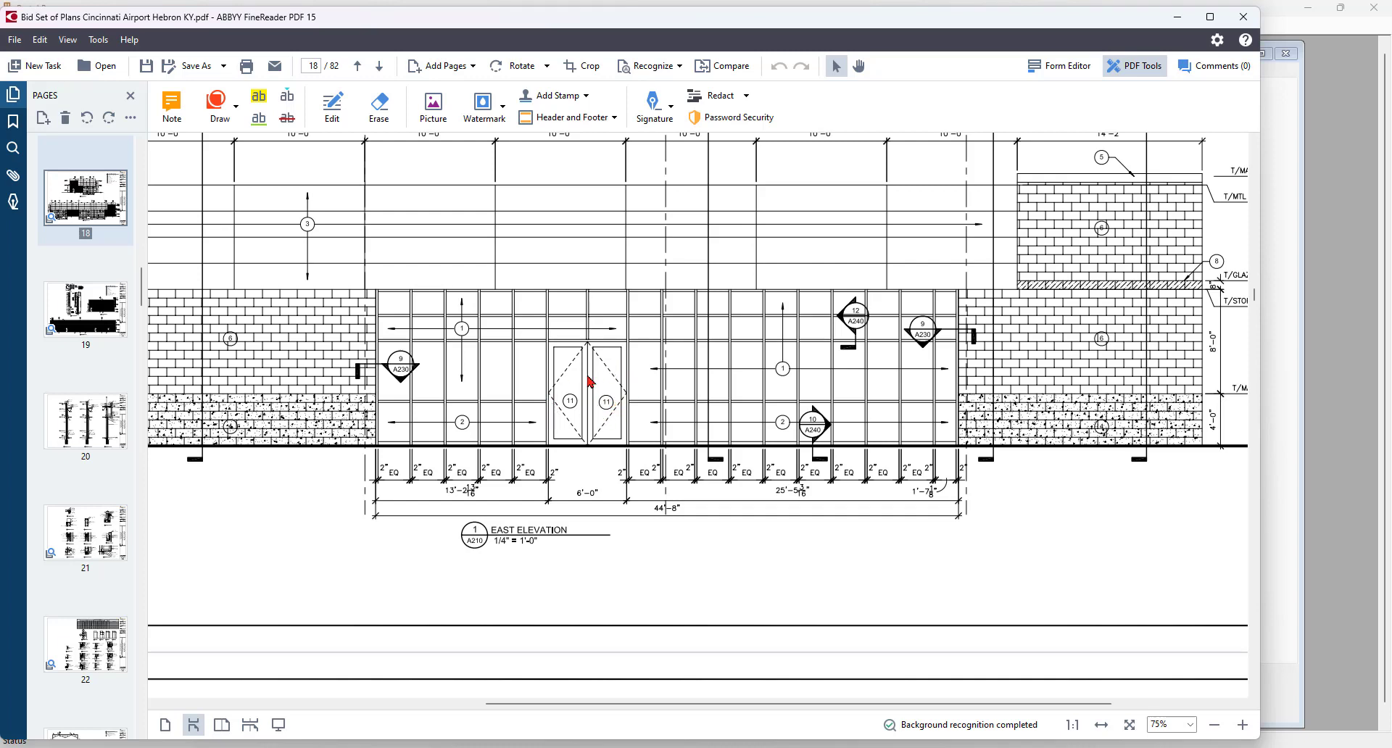
left_click(1179, 19)
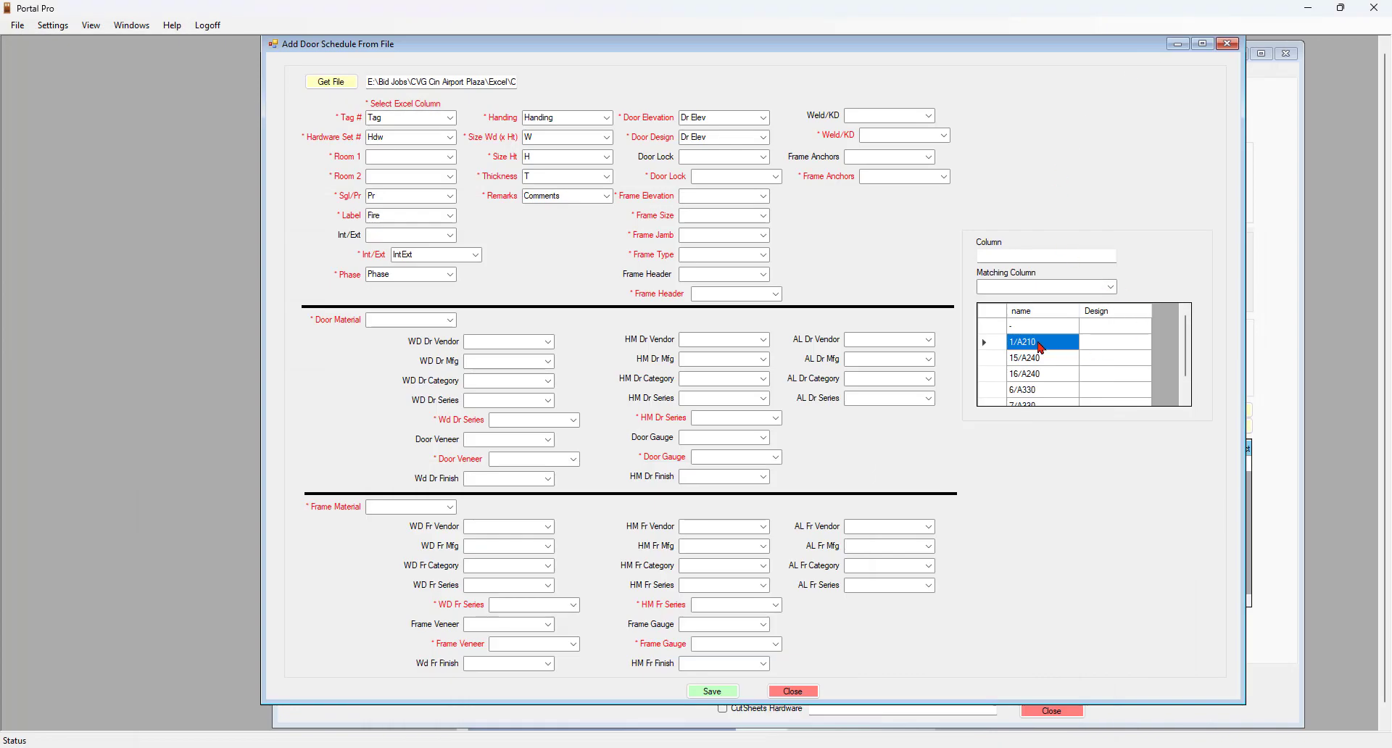
left_click(1039, 344)
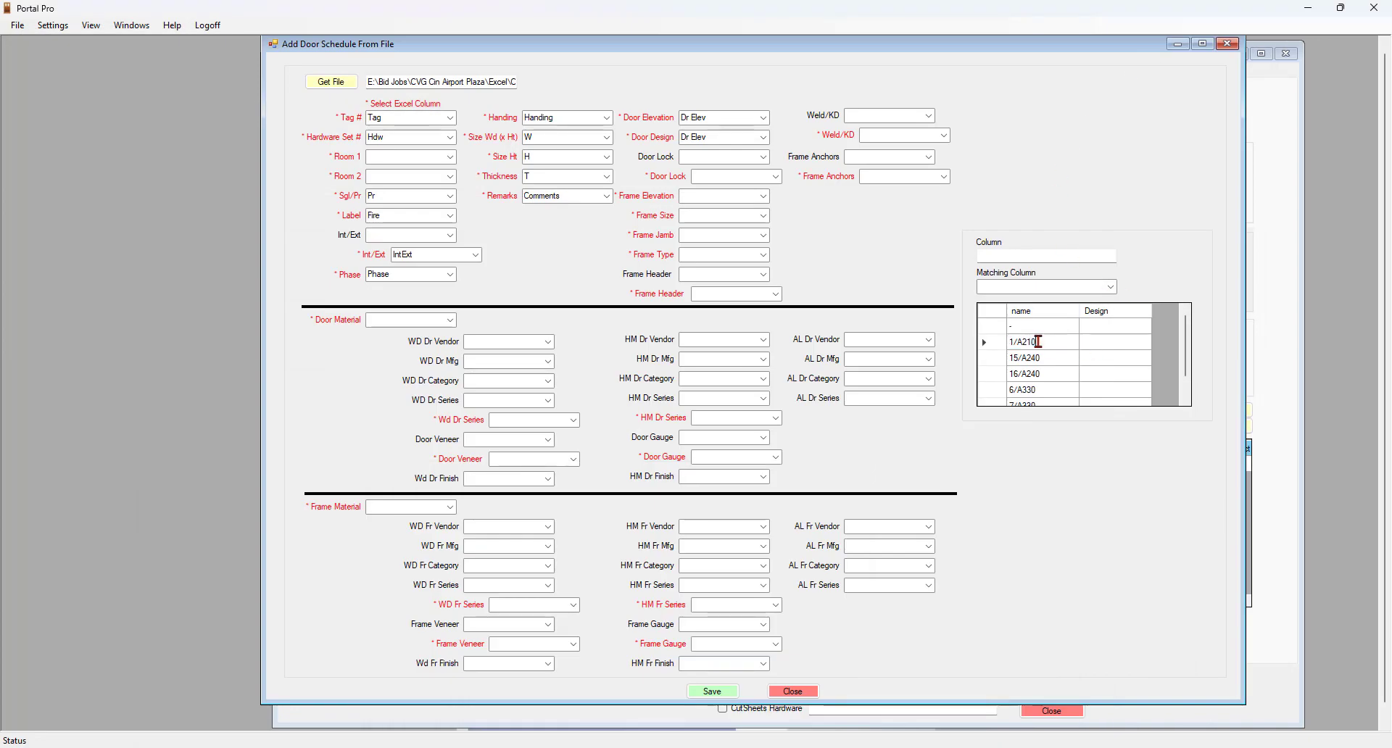
left_click(1109, 286)
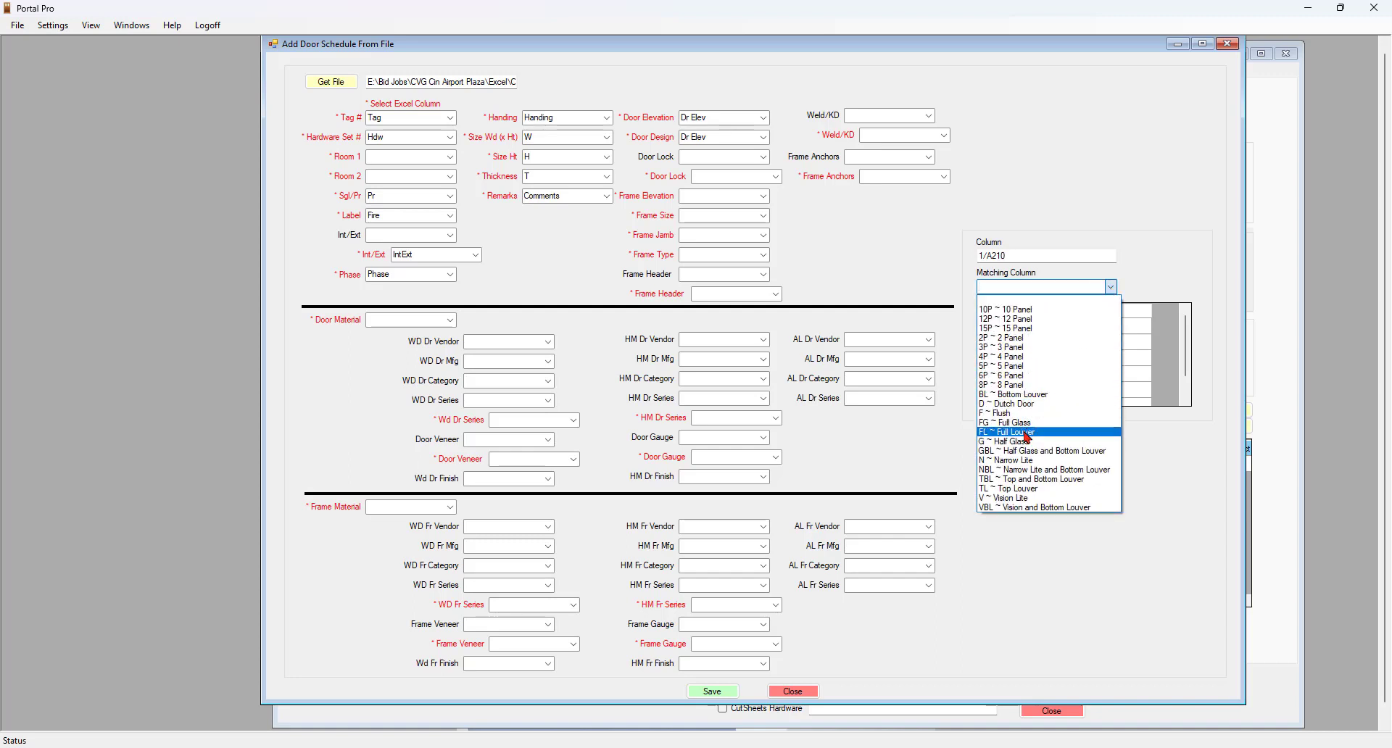
left_click(1015, 424)
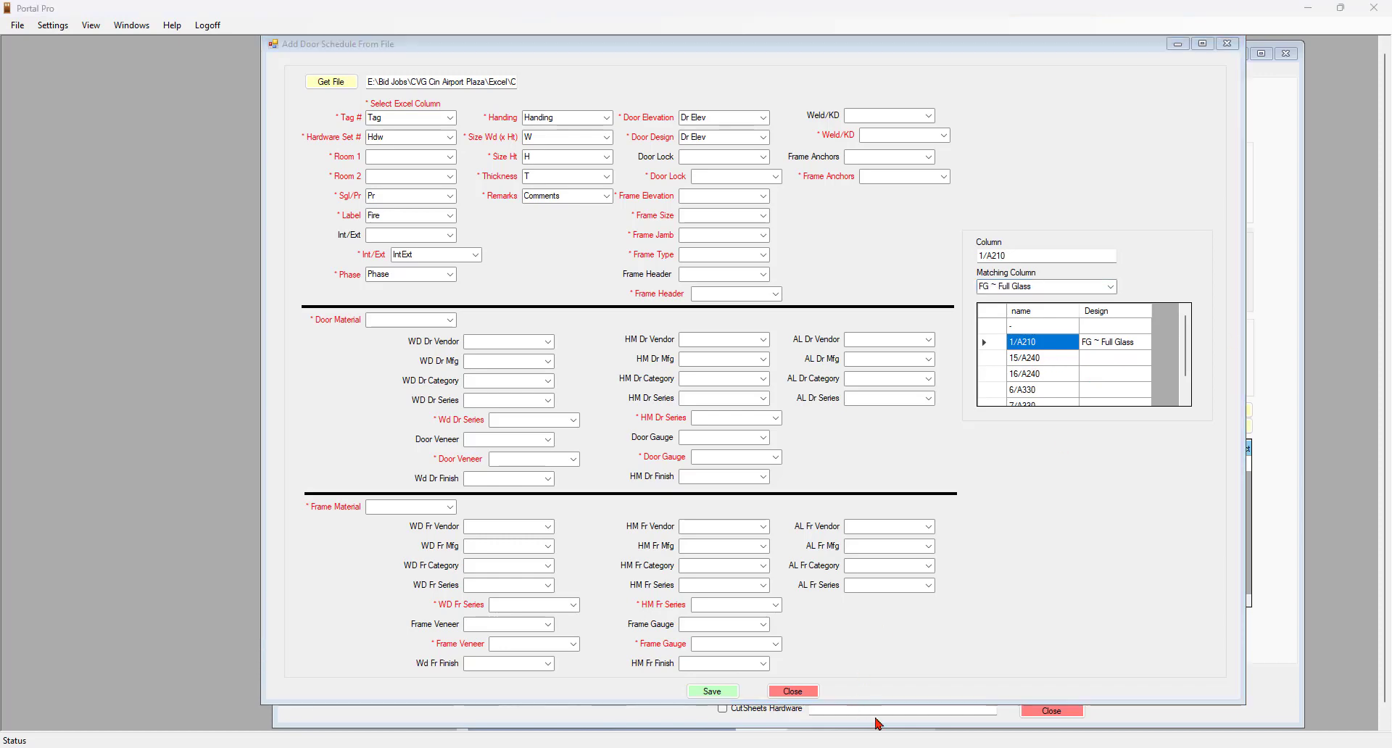
- Check door detail 15/A240 in the FineReader plan set, and match the value 15/A240 to G ~ Half Glass in Portal Pro
mouse_move(1044, 747)
left_click(1044, 696)
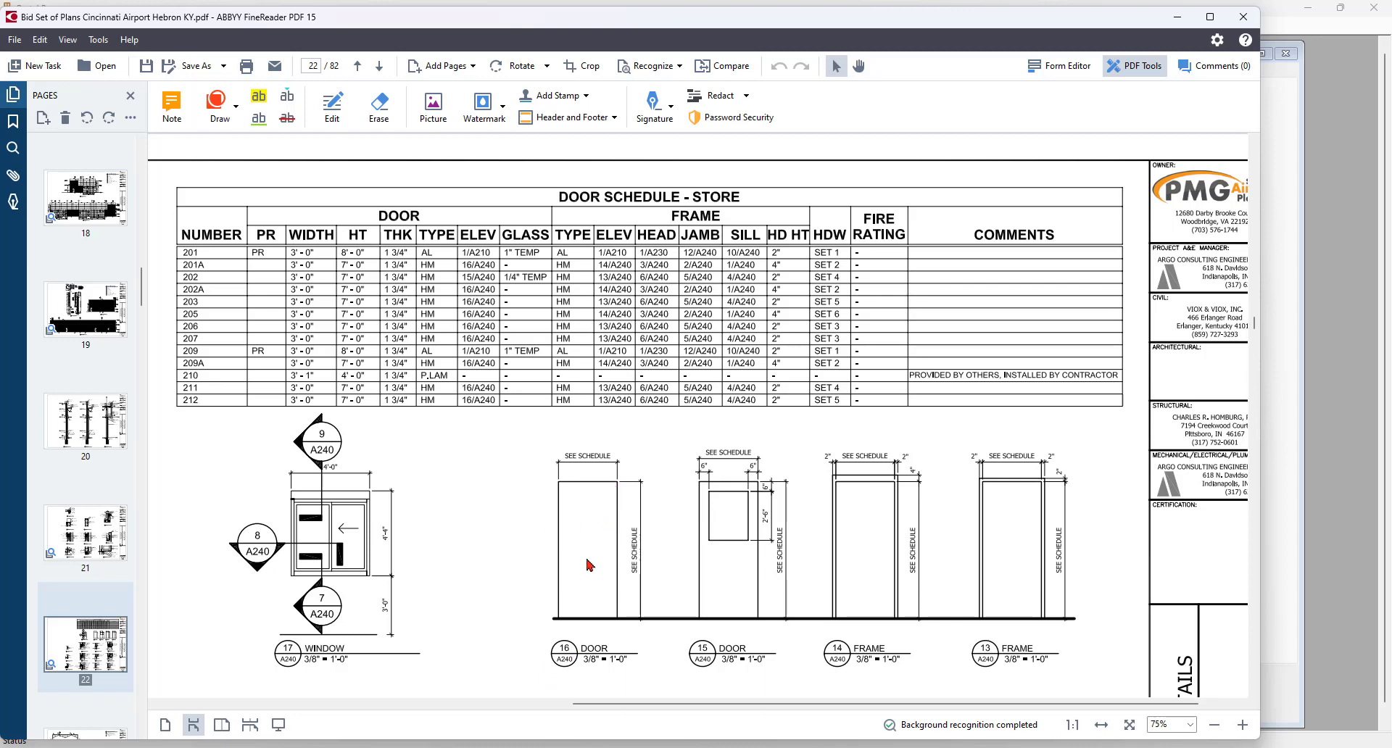
left_click(1178, 20)
left_click(1042, 365)
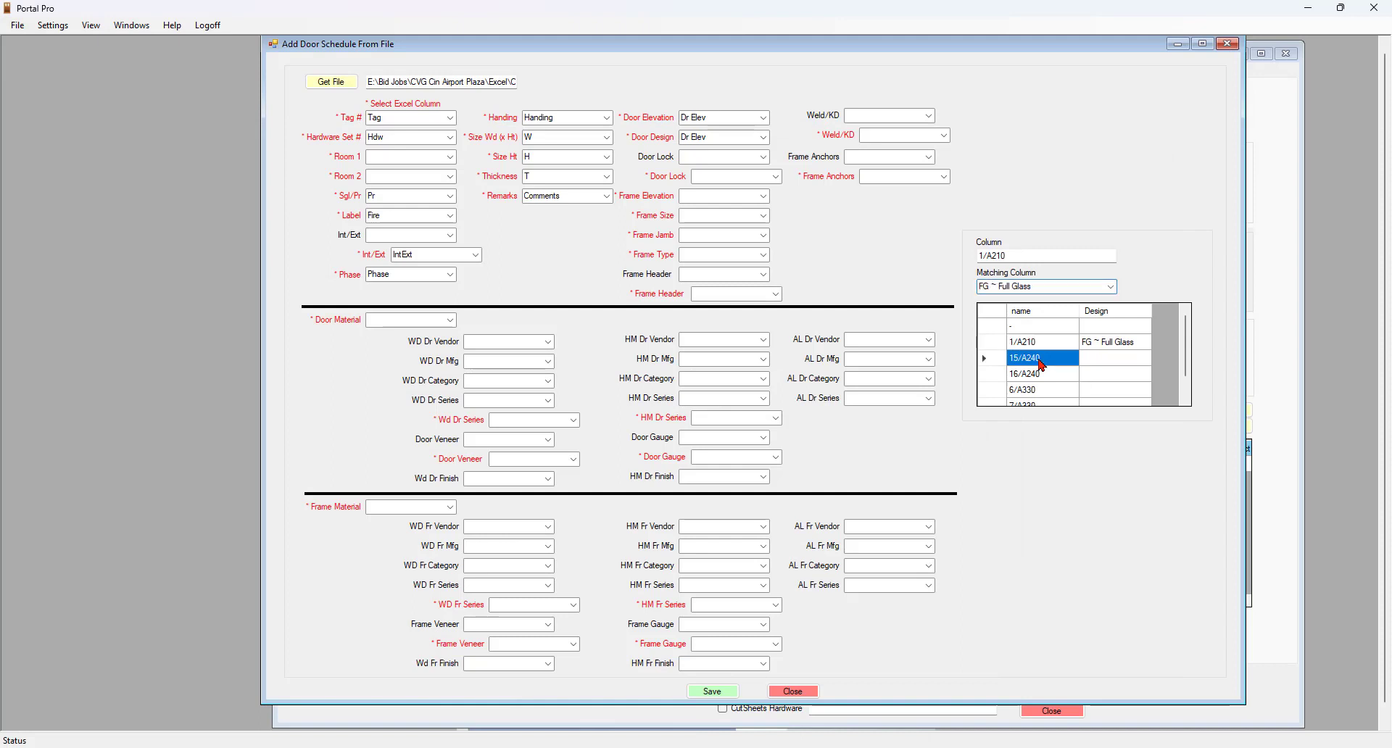
left_click(1110, 286)
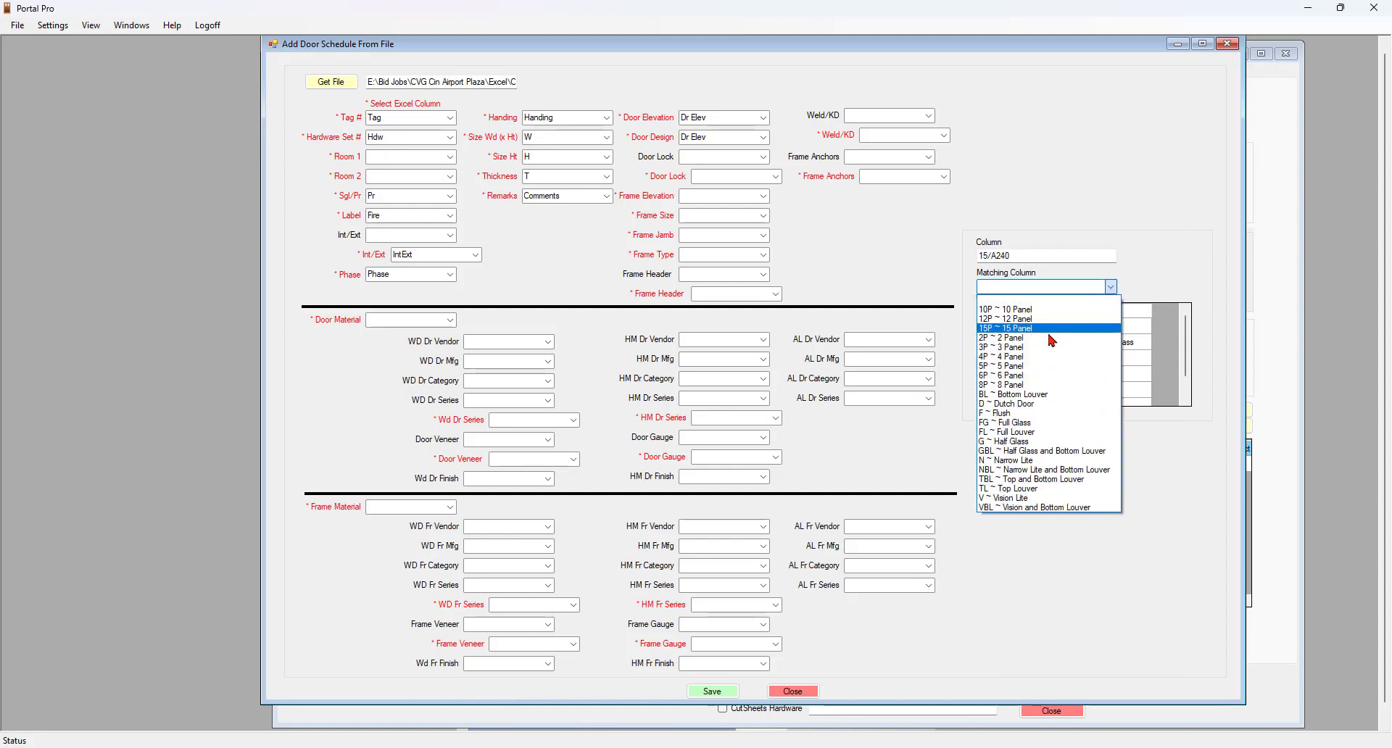
left_click(1008, 448)
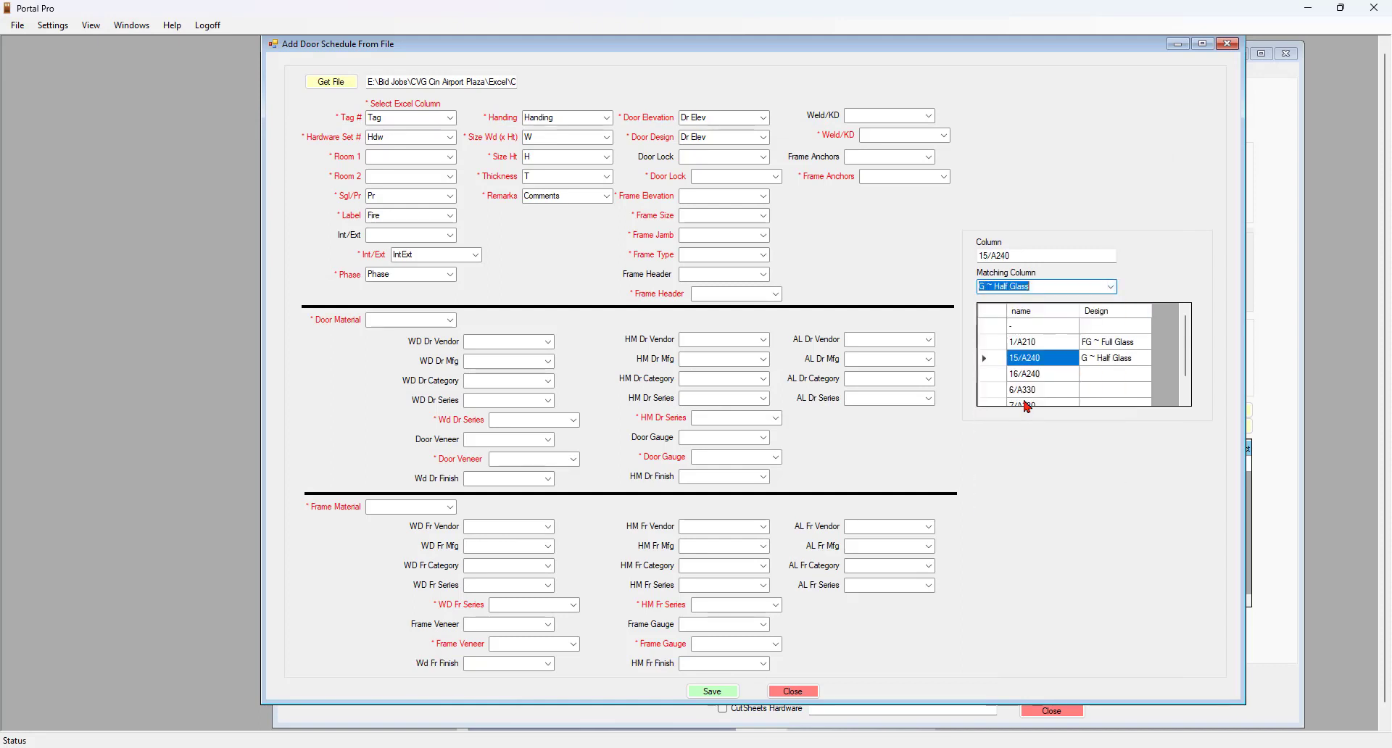
- Match the door design values 16/A240 to F ~ Flush and 6/A330 to FG ~ Full Glass
left_click(1046, 382)
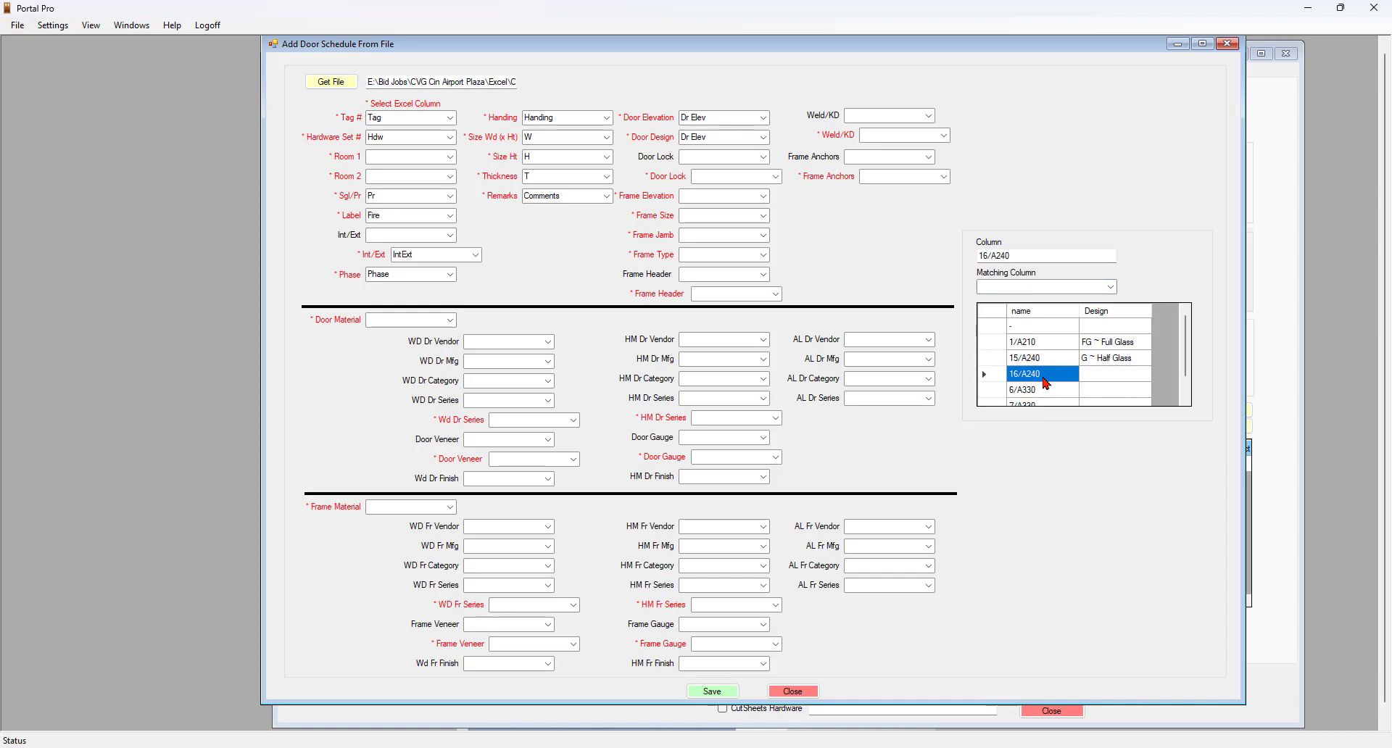
left_click(1109, 287)
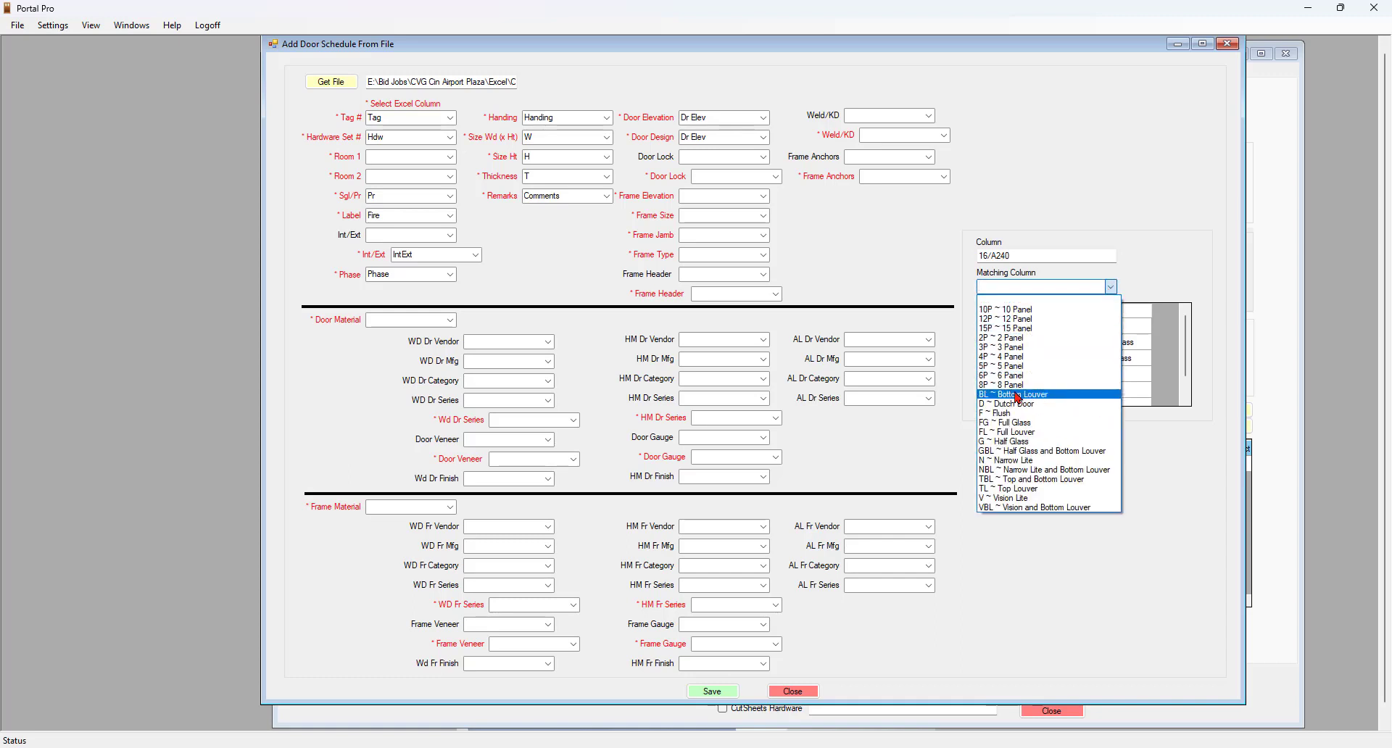
left_click(1008, 419)
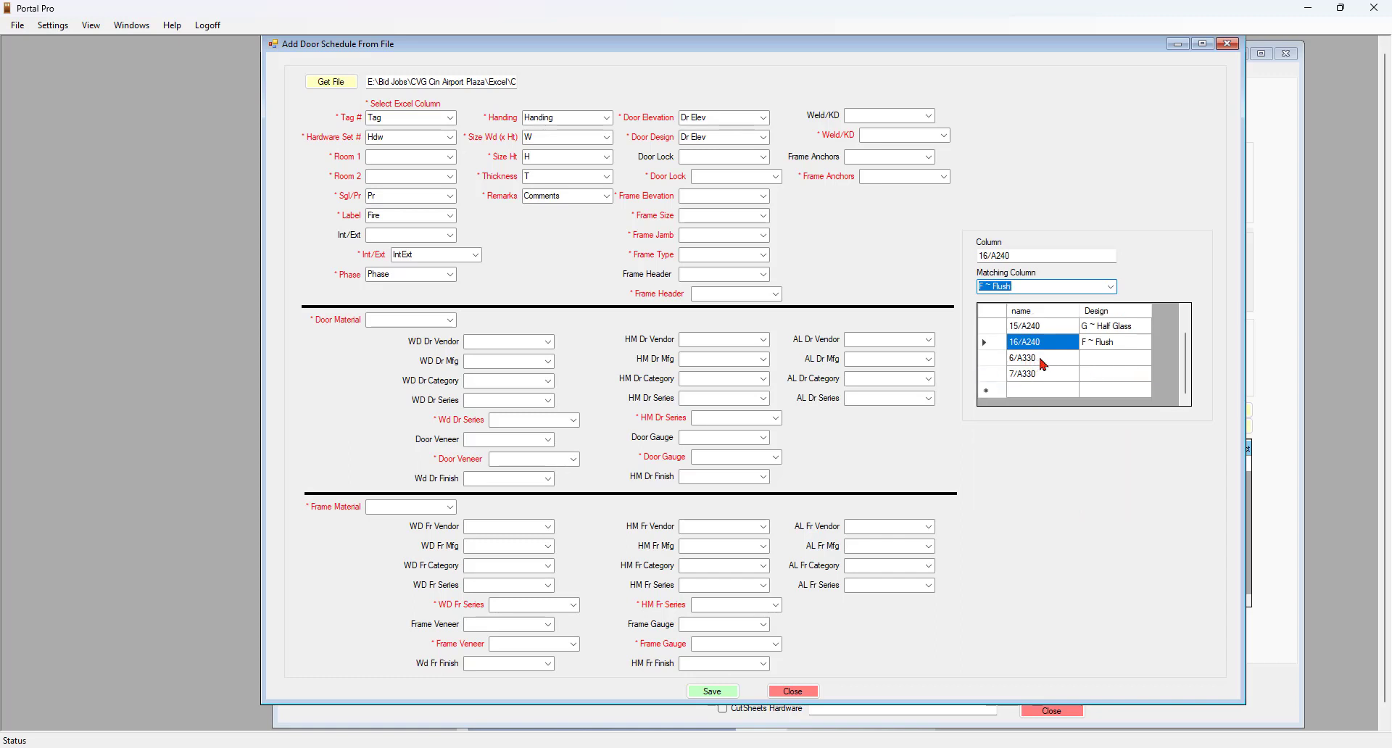
left_click(1044, 364)
left_click(1110, 287)
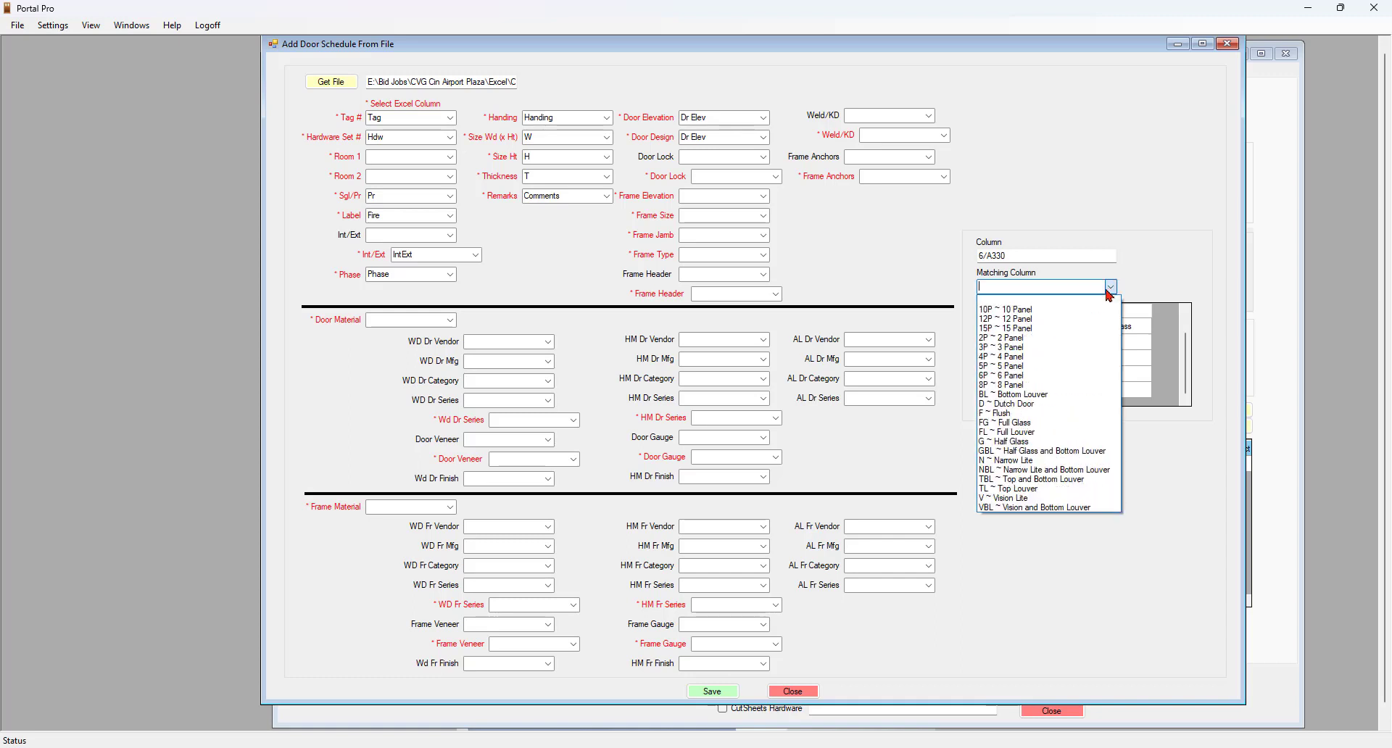
left_click(1018, 422)
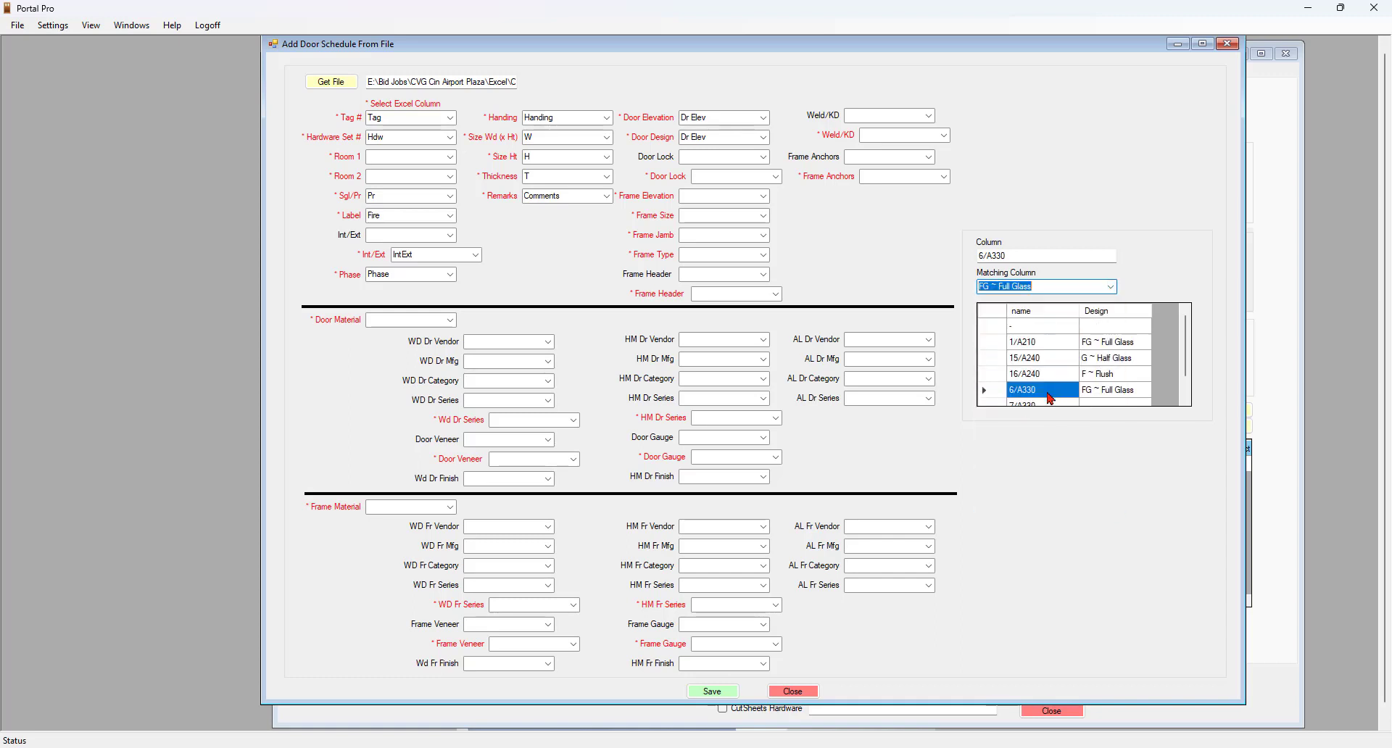
- Assign a matching door design to the remaining value 7/A330
scroll(1051, 399, "down", 1)
left_click(1051, 375)
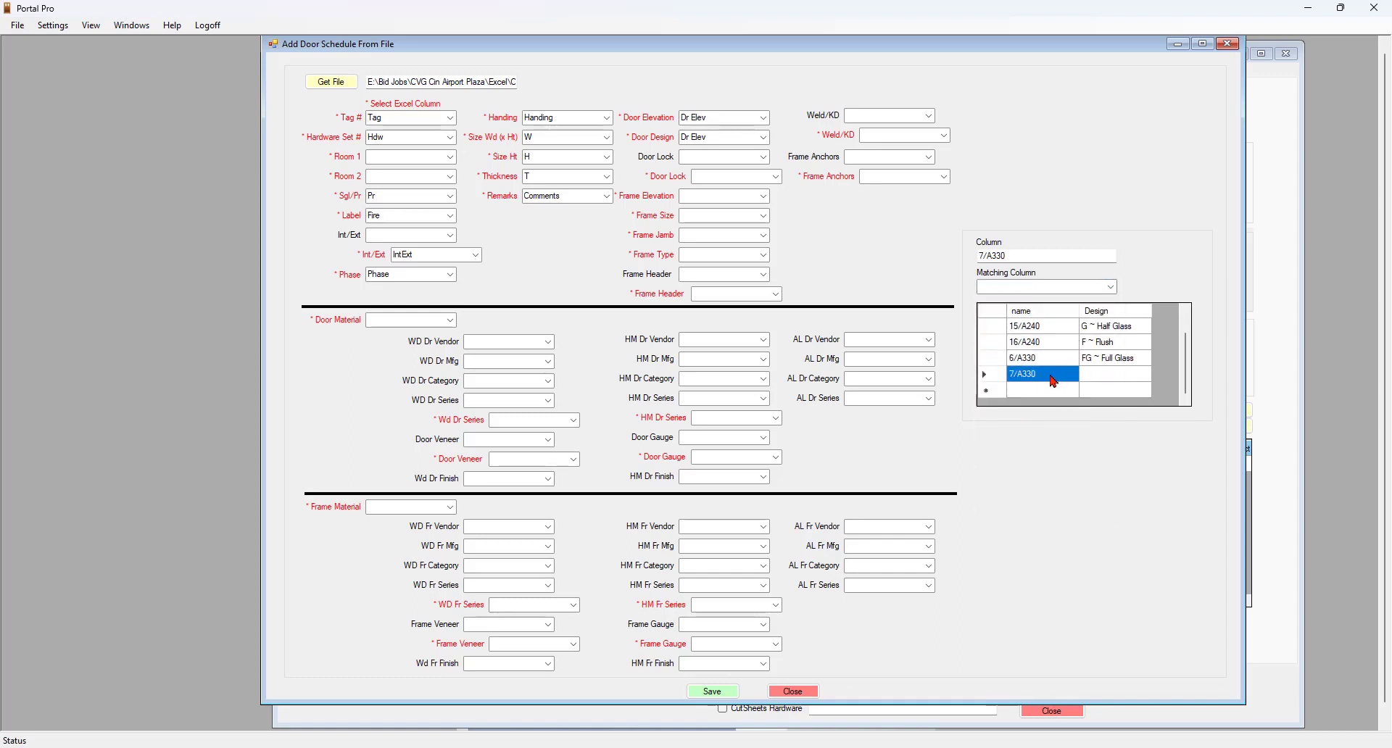
left_click(1111, 287)
left_click(1018, 428)
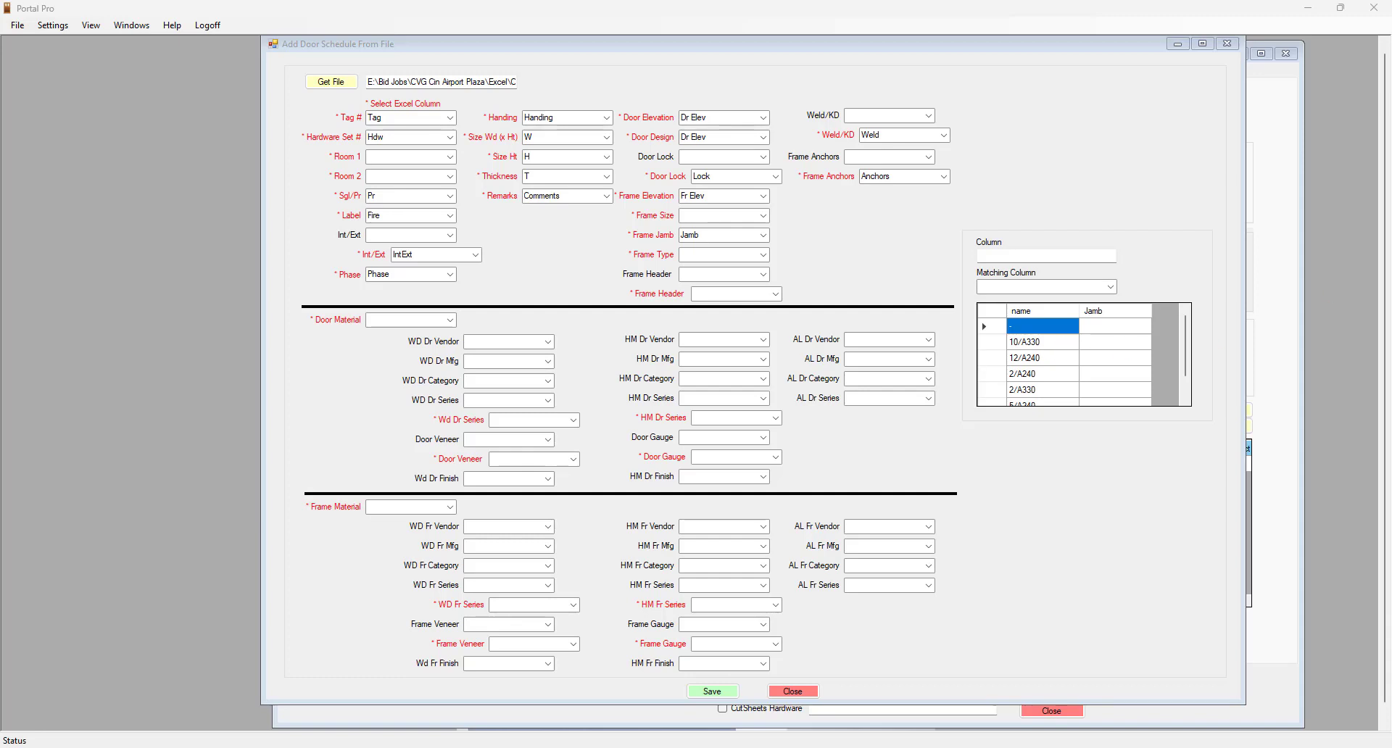
- Match the frame jamb values 10/A330 to 5-3/4 and 2/A240 to 8-3/4
left_click(1042, 342)
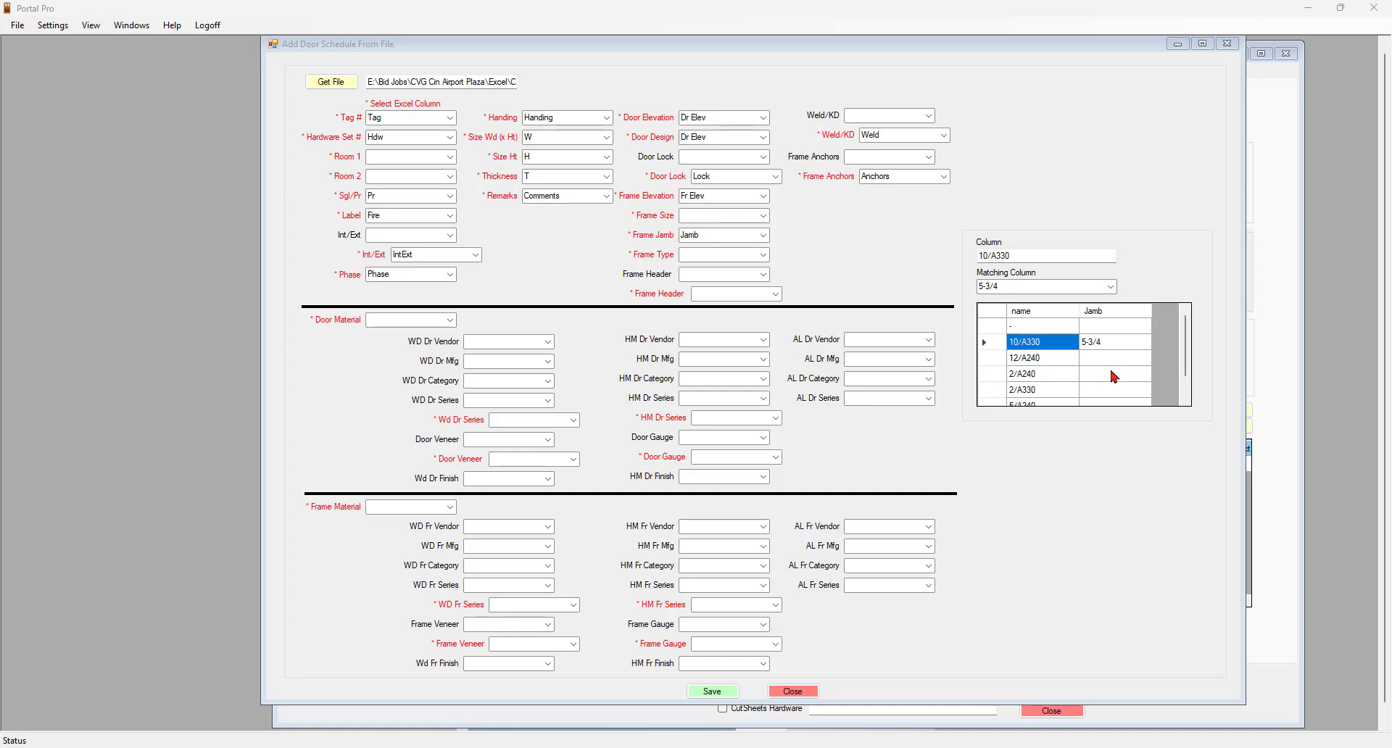
left_click(1057, 376)
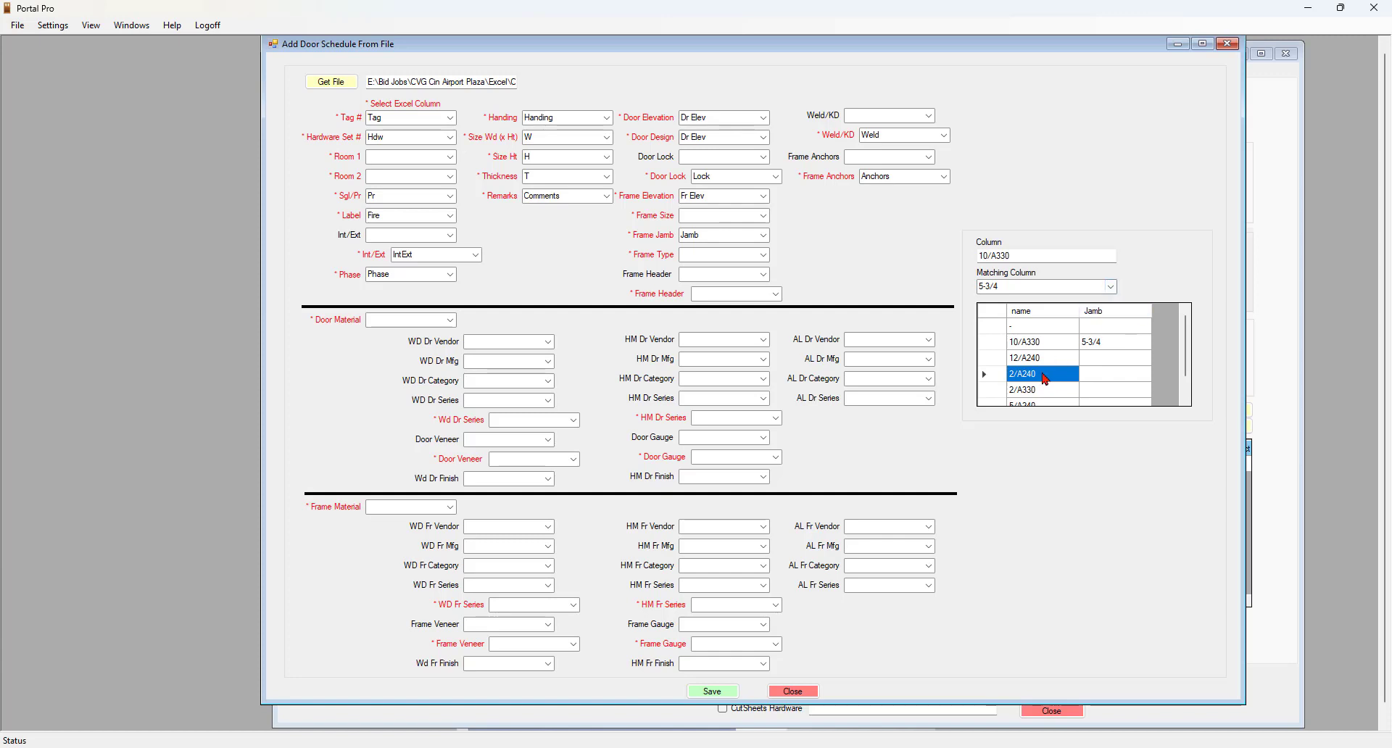
left_click(1045, 378)
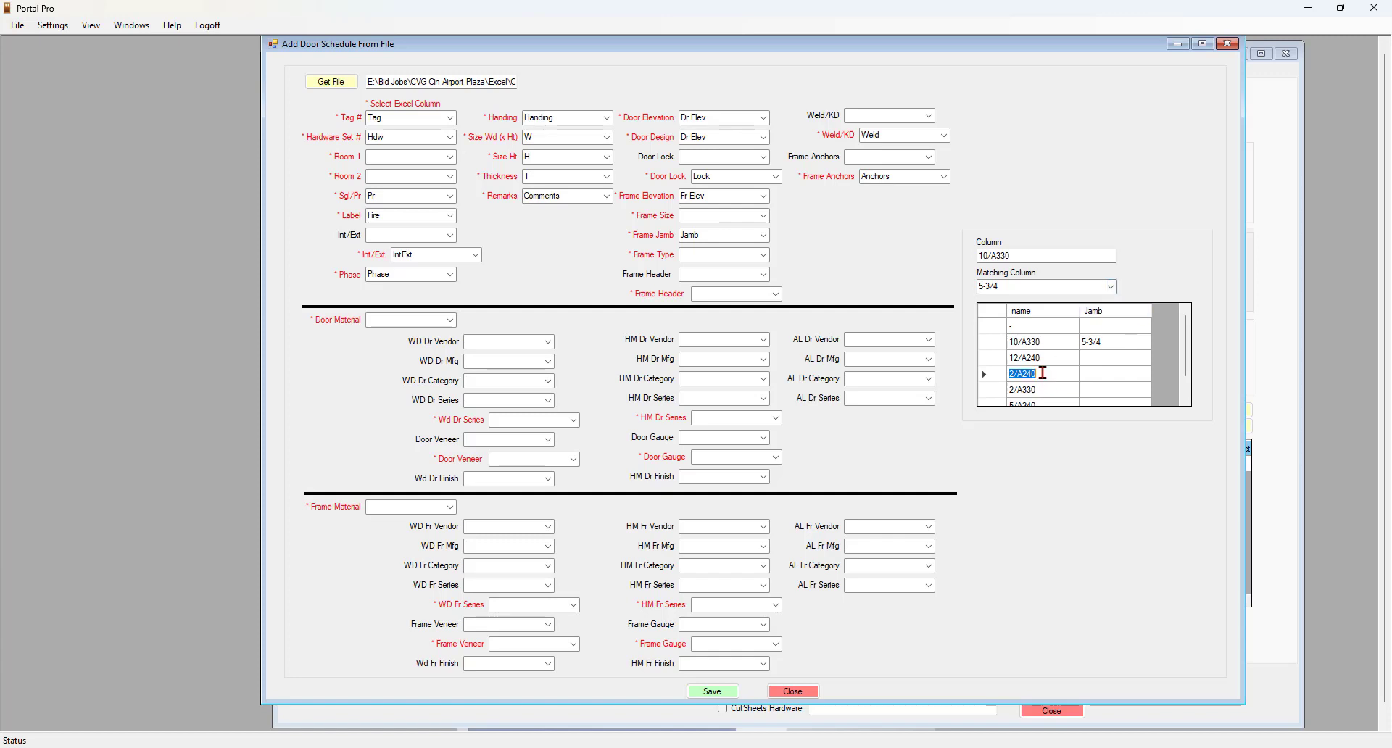
left_click(1111, 287)
left_click_drag(1114, 336, 1114, 490)
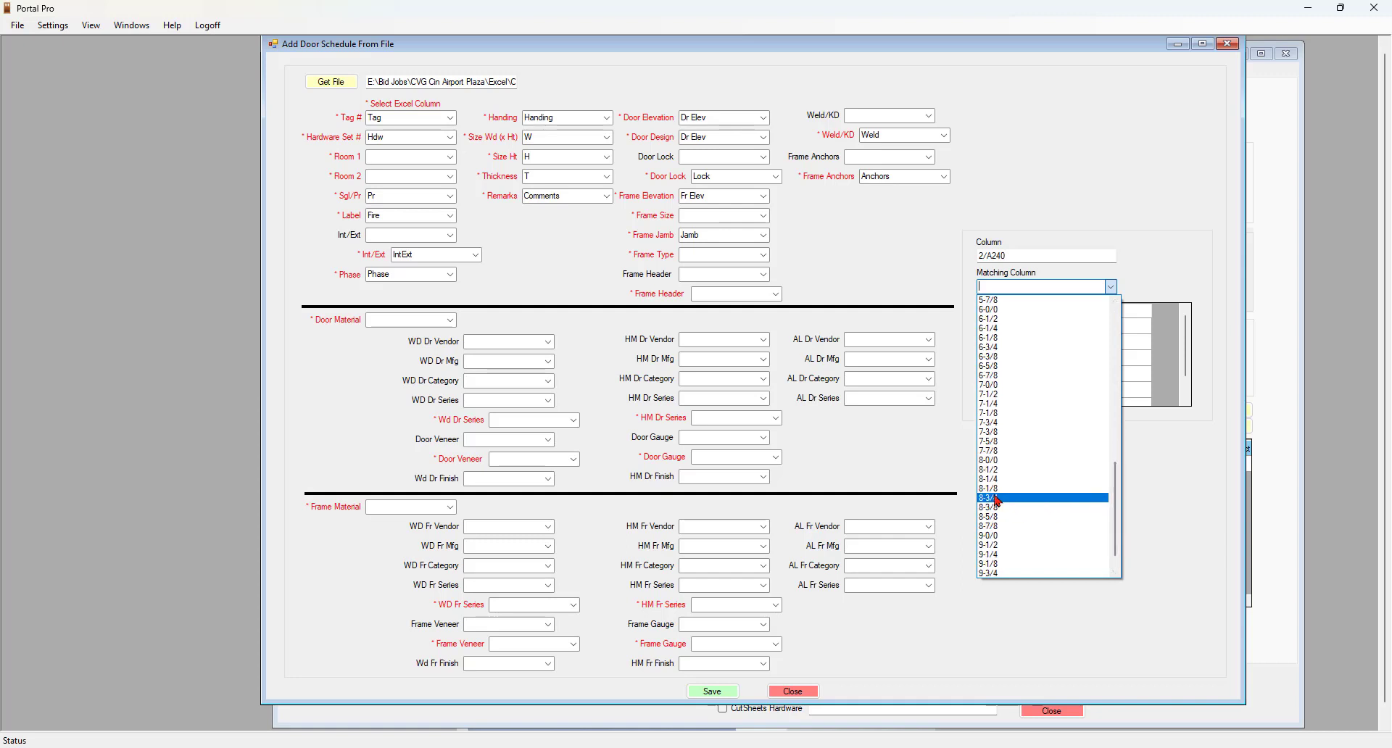
left_click(998, 500)
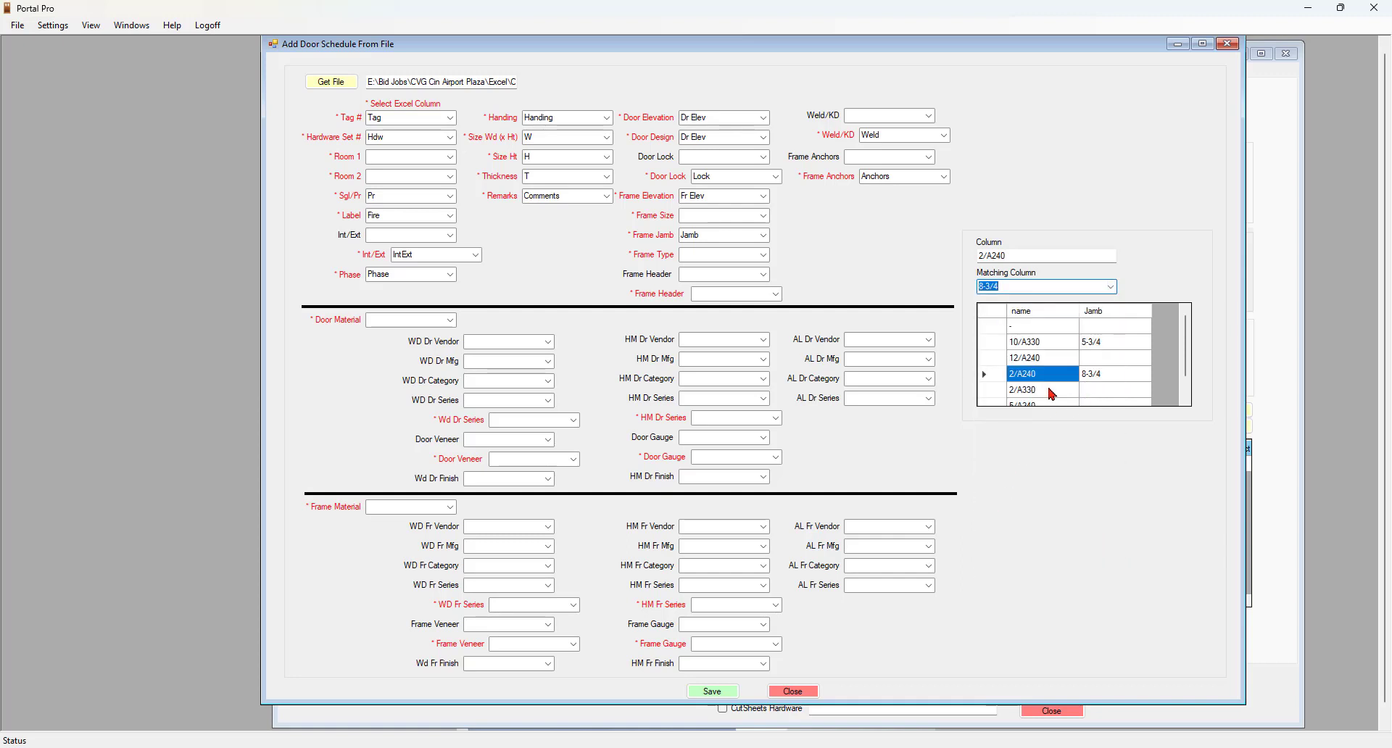
- Match the frame jamb value 2/A330 to 5-3/4
scroll(1052, 393, "down", 1)
left_click(1046, 362)
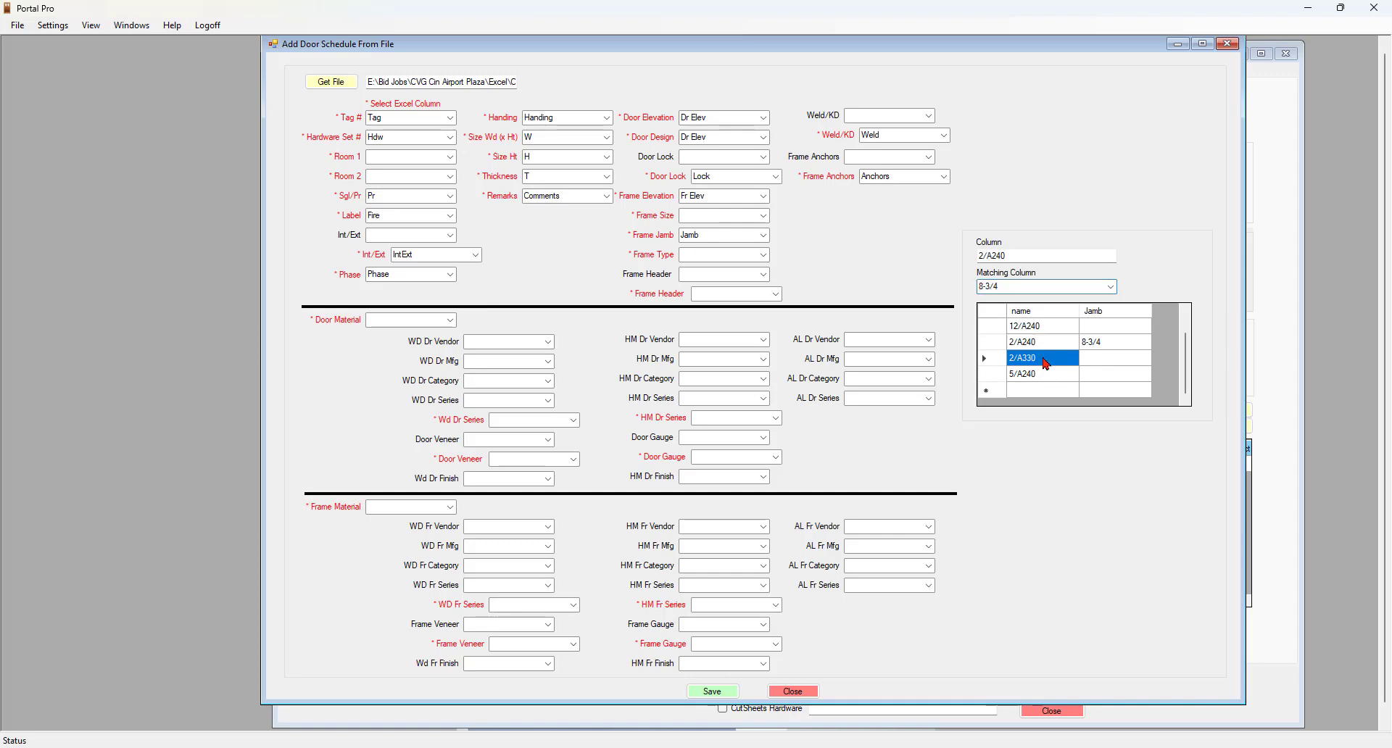
left_click(1110, 287)
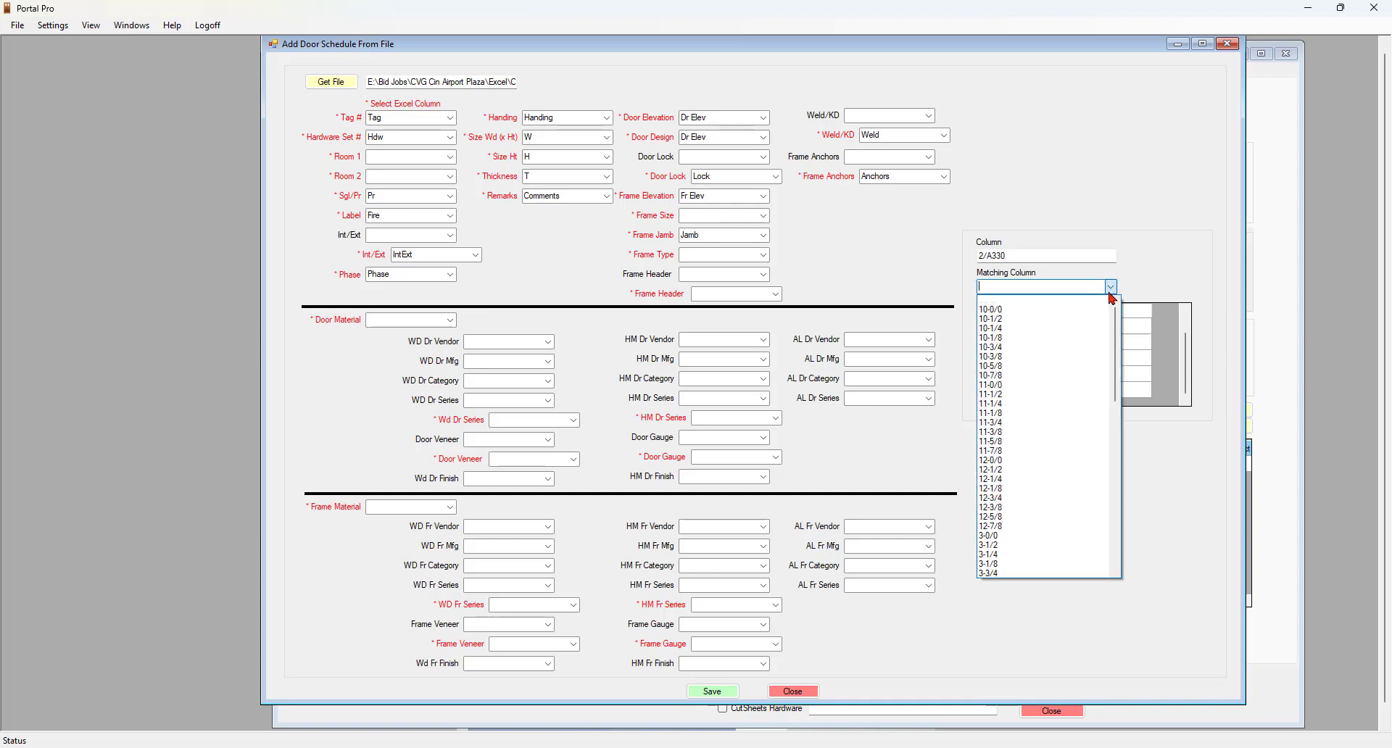
left_click_drag(1115, 355, 1133, 458)
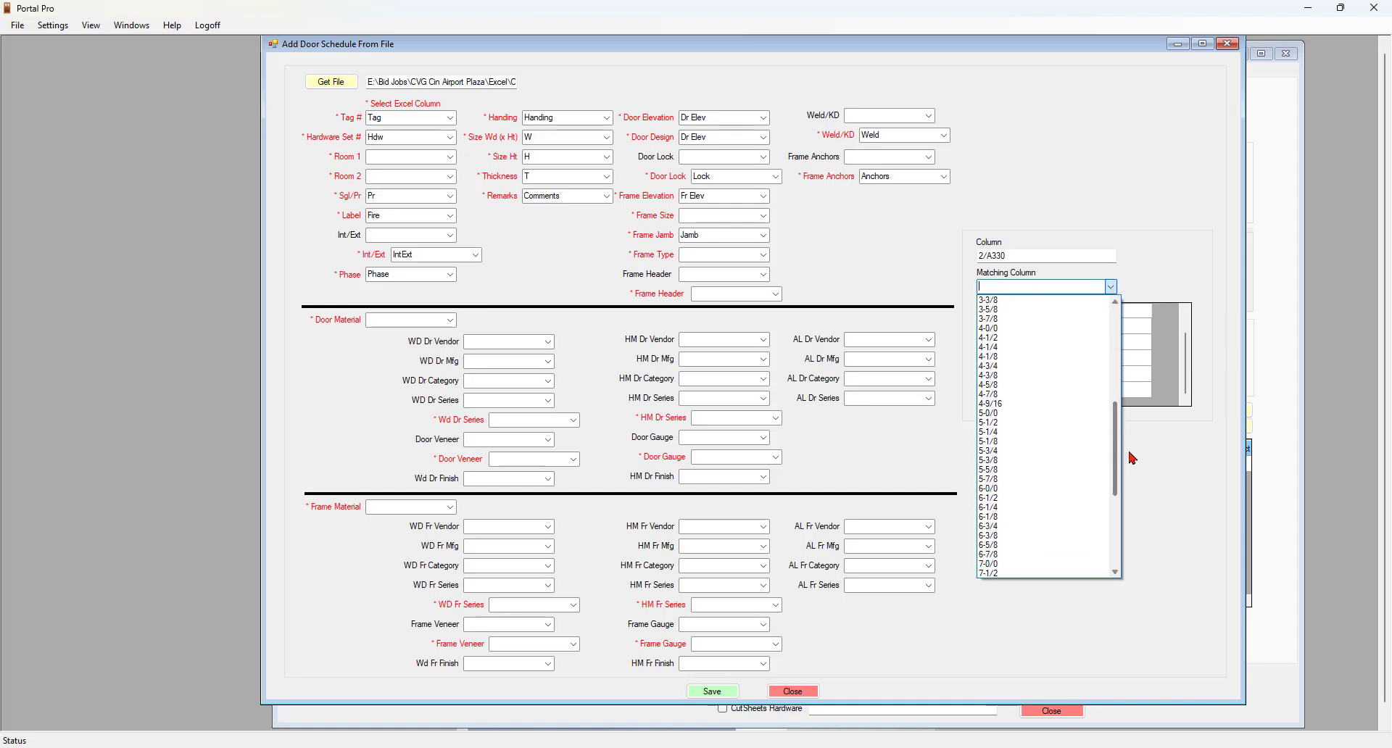
left_click(997, 450)
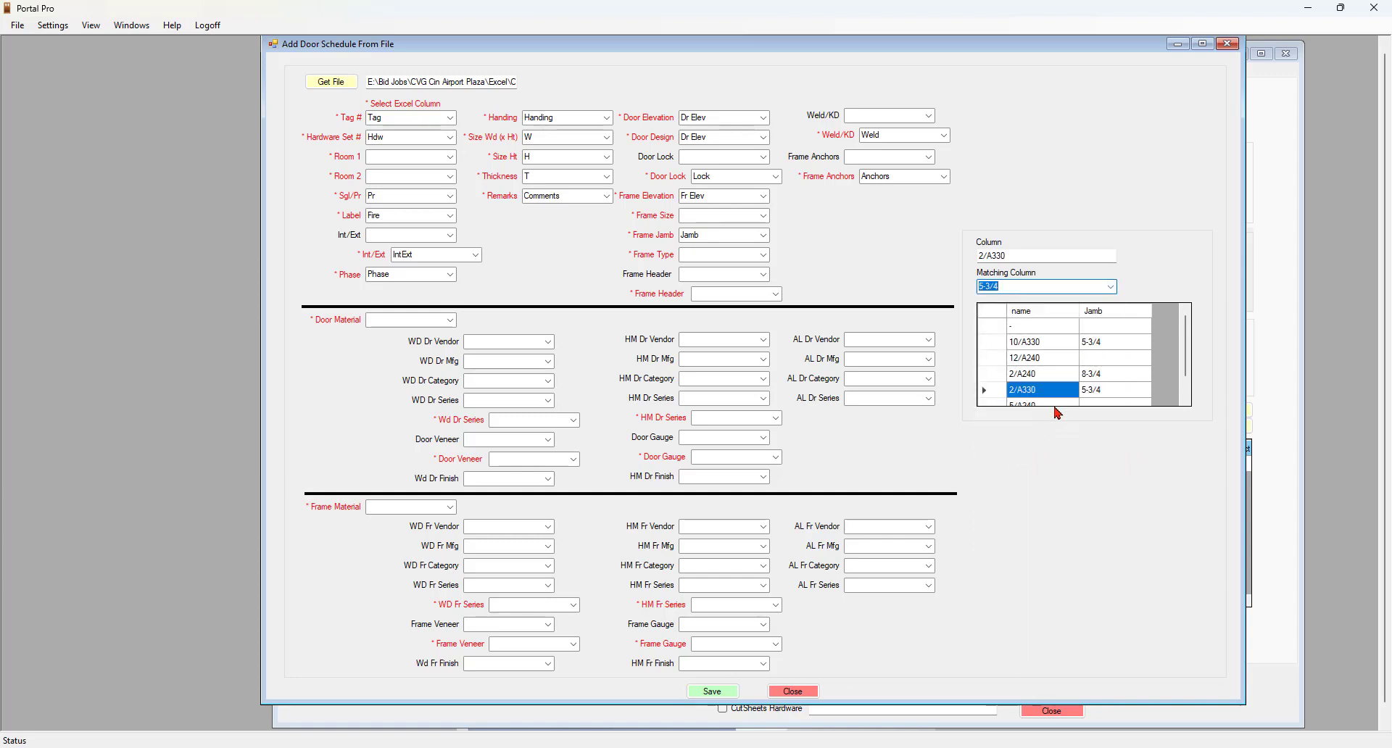
- Match the frame jamb value 5/A240 to 5-7/8
scroll(1118, 393, "down", 1)
left_click(1047, 375)
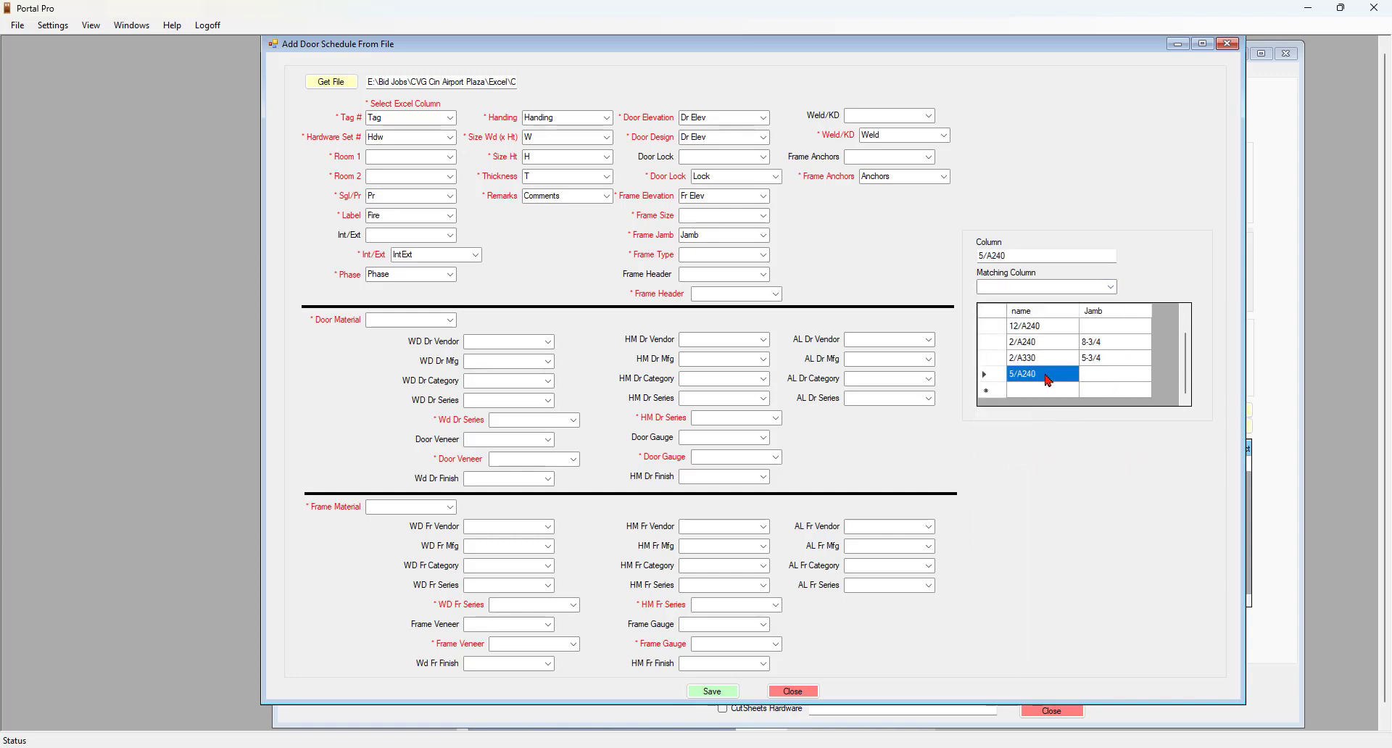
left_click(1111, 287)
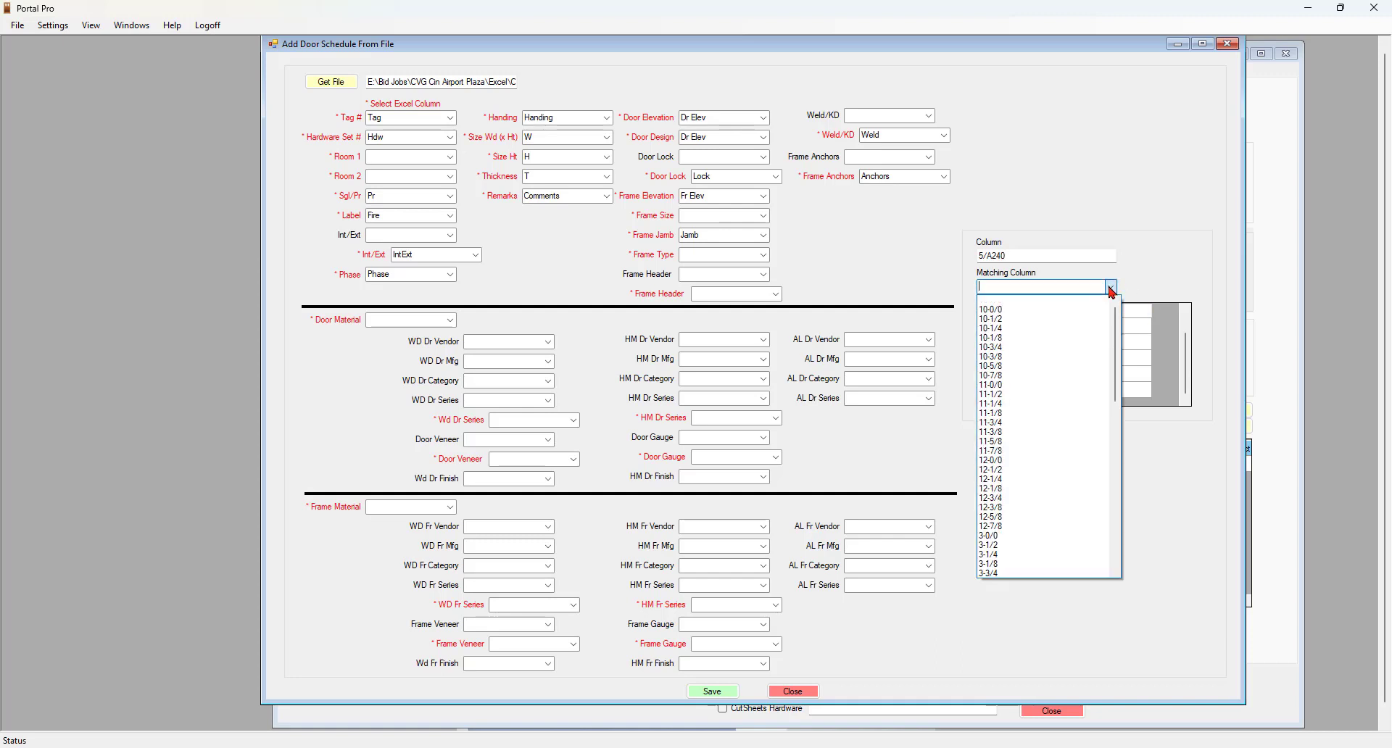
scroll(1059, 432, "down", 7)
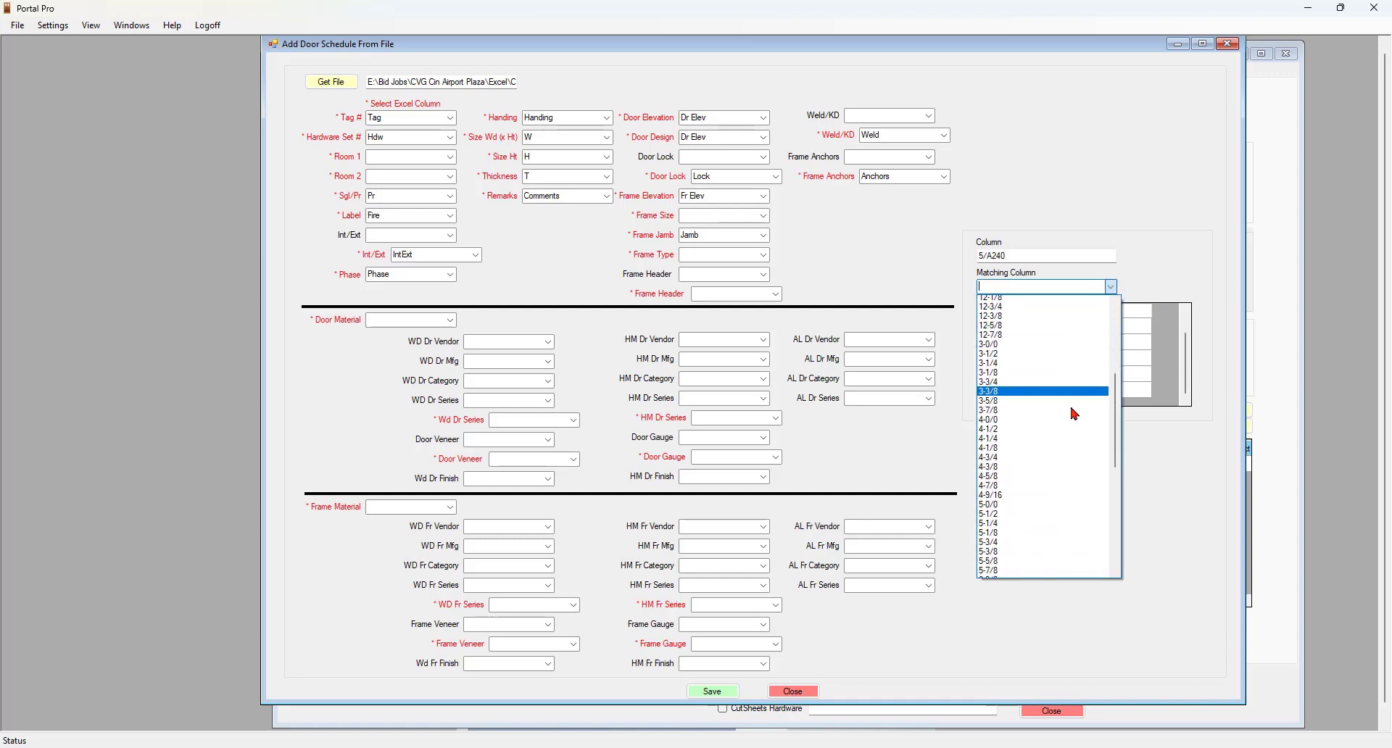
left_click(996, 540)
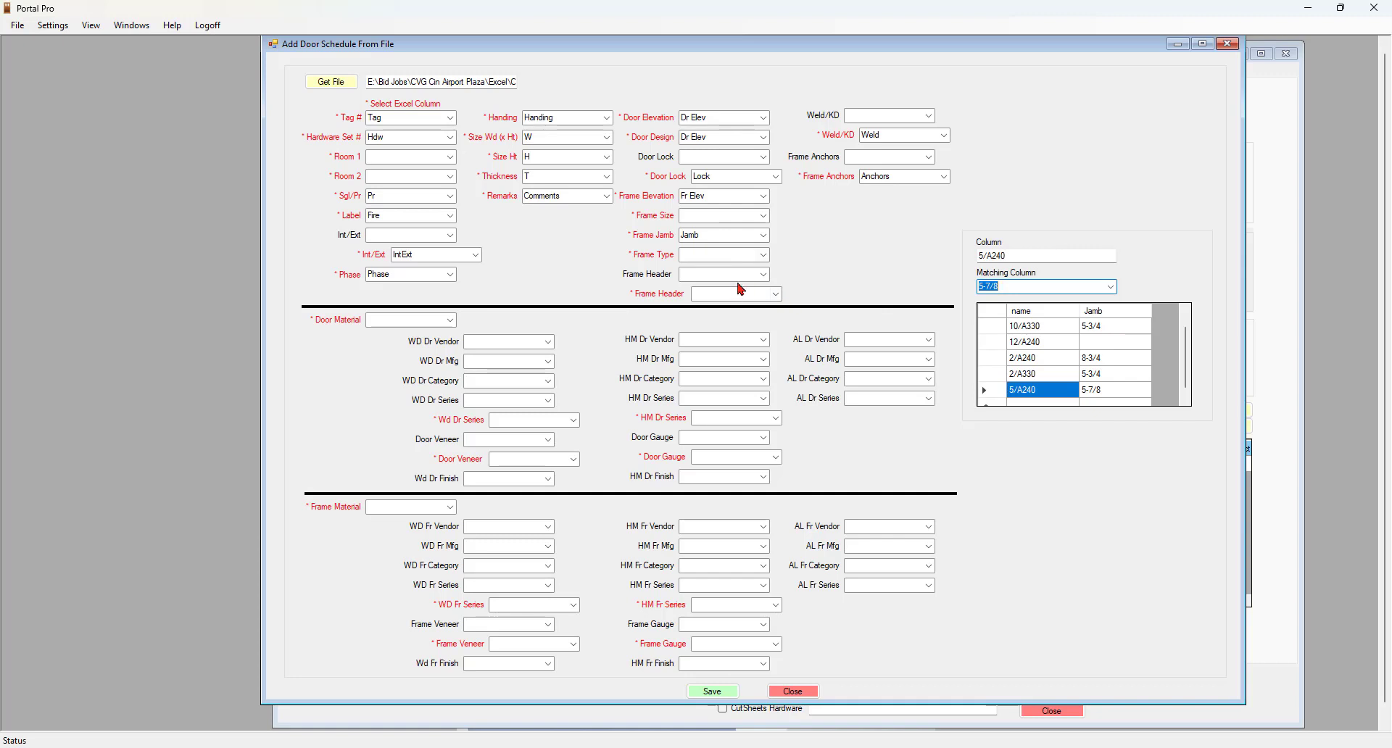
- Map Frame Type to the Fr Type column and match its value DS3 to DS3 ~ Double Swing 3 Sided
left_click(764, 255)
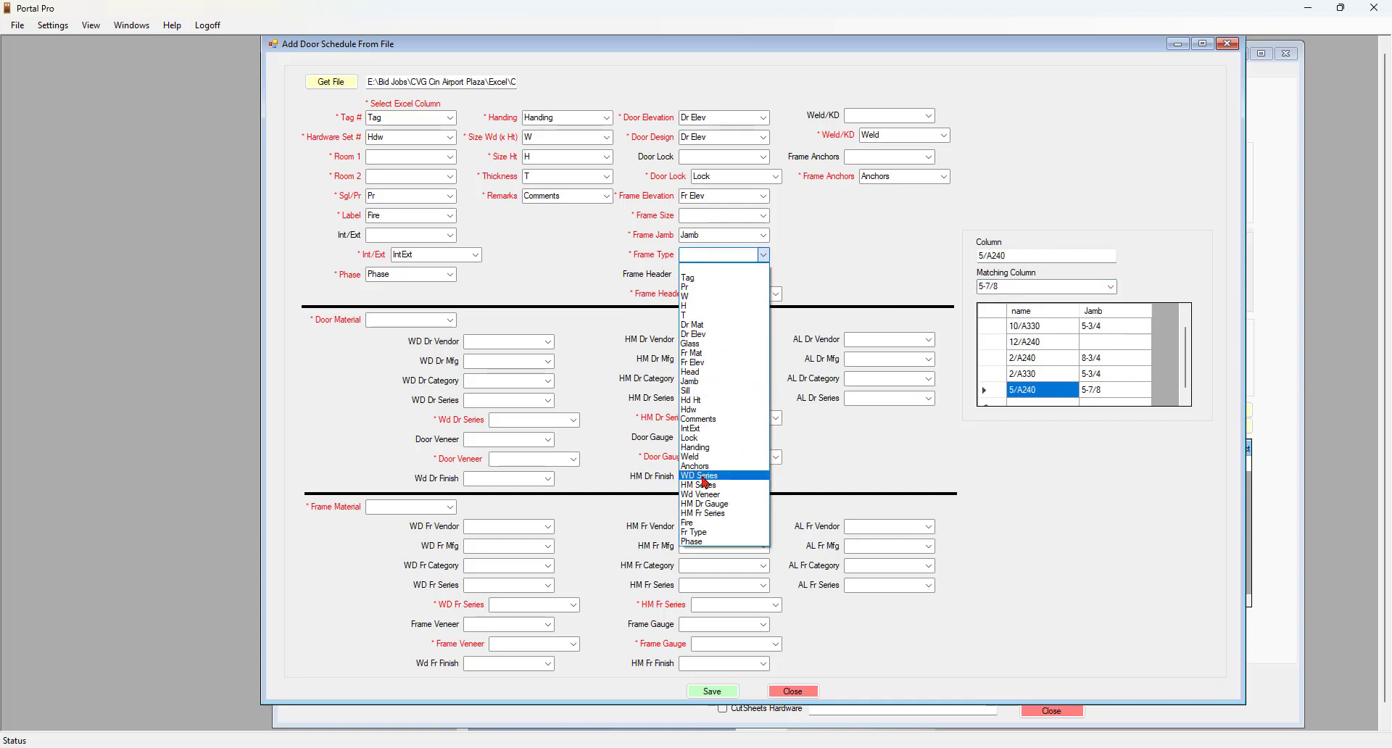
left_click(700, 532)
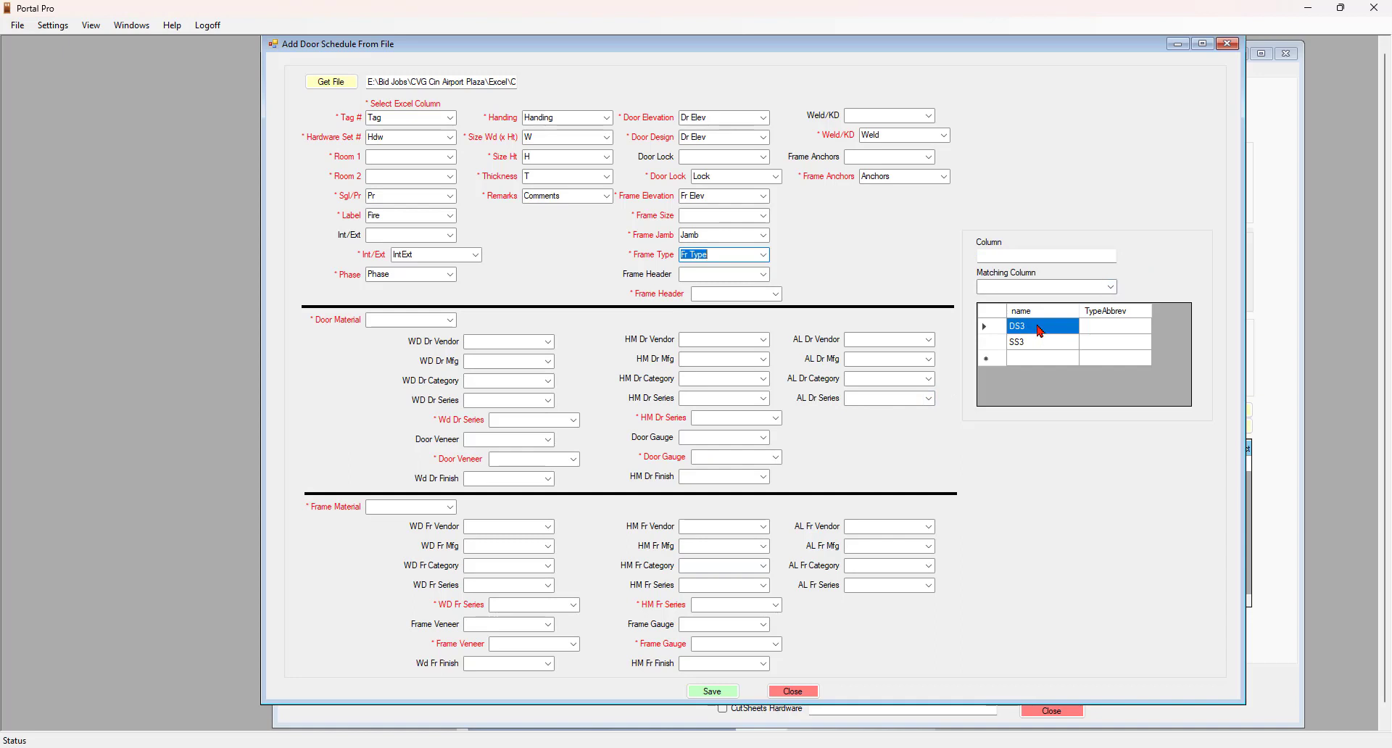
left_click(1038, 326)
left_click(1111, 287)
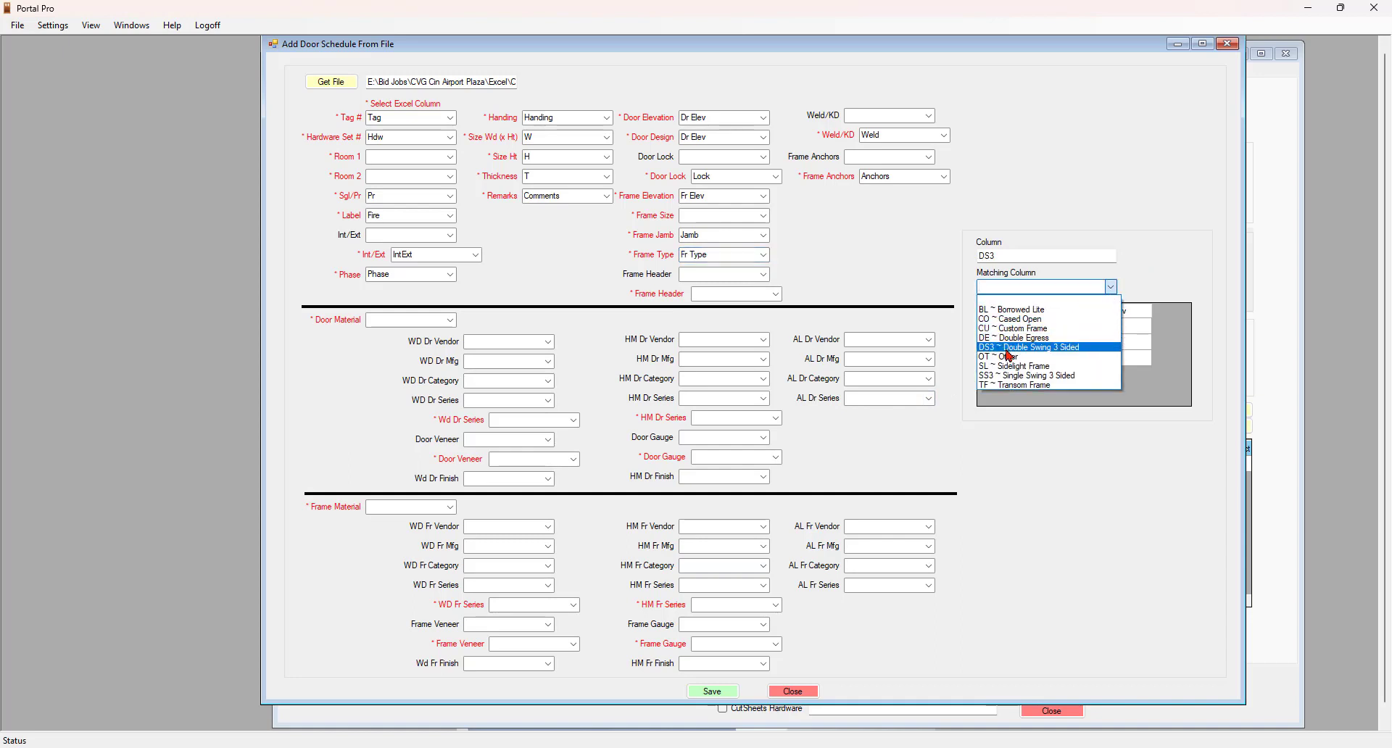
left_click(1009, 348)
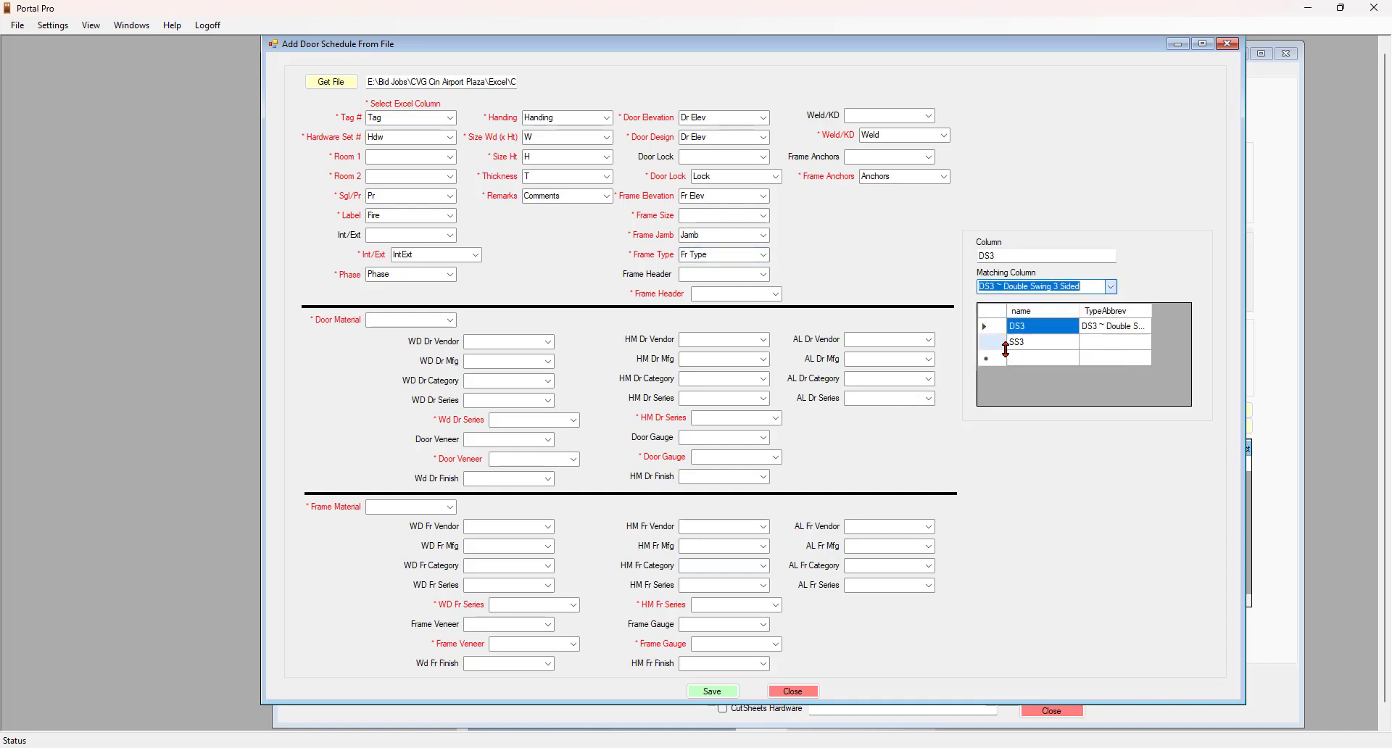
- Match the frame type value SS3 to SS3 ~ Single Swing 3 Sided
left_click(1051, 345)
left_click(1113, 289)
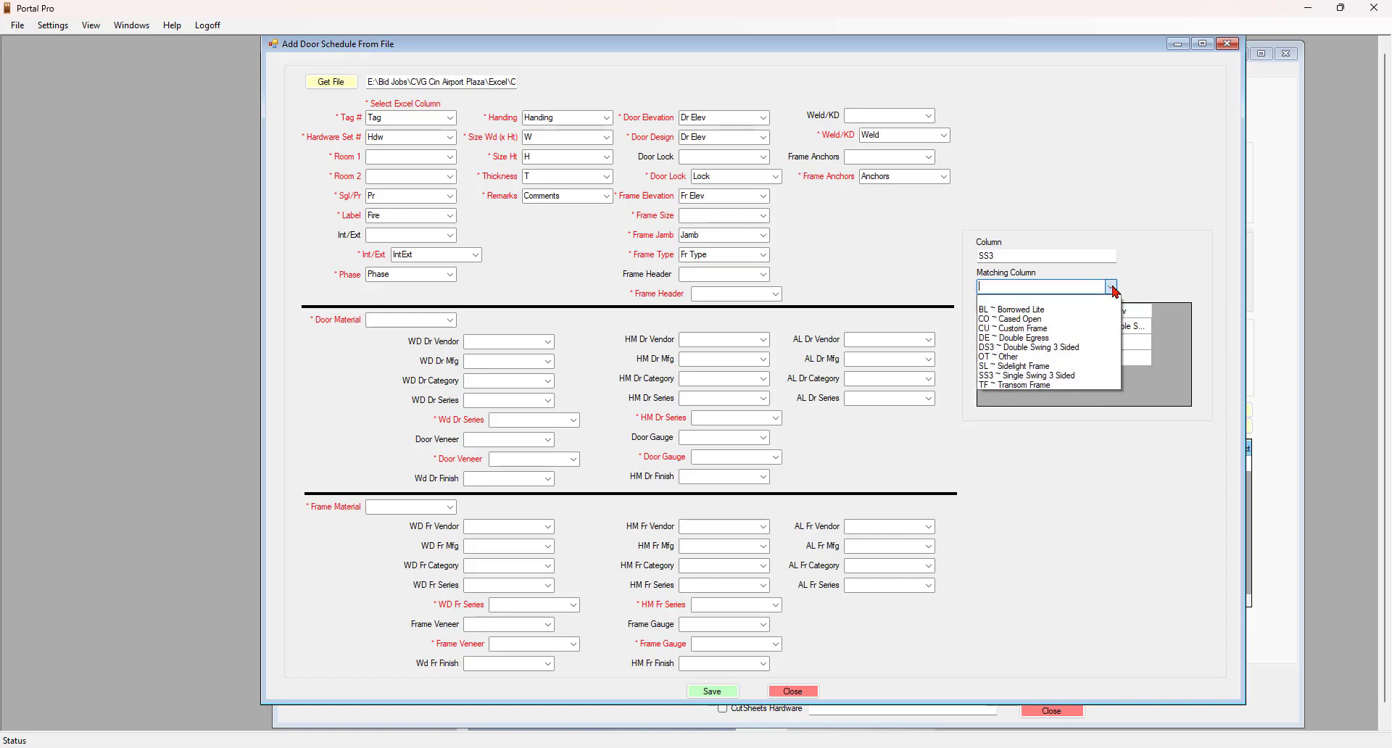
left_click(1021, 377)
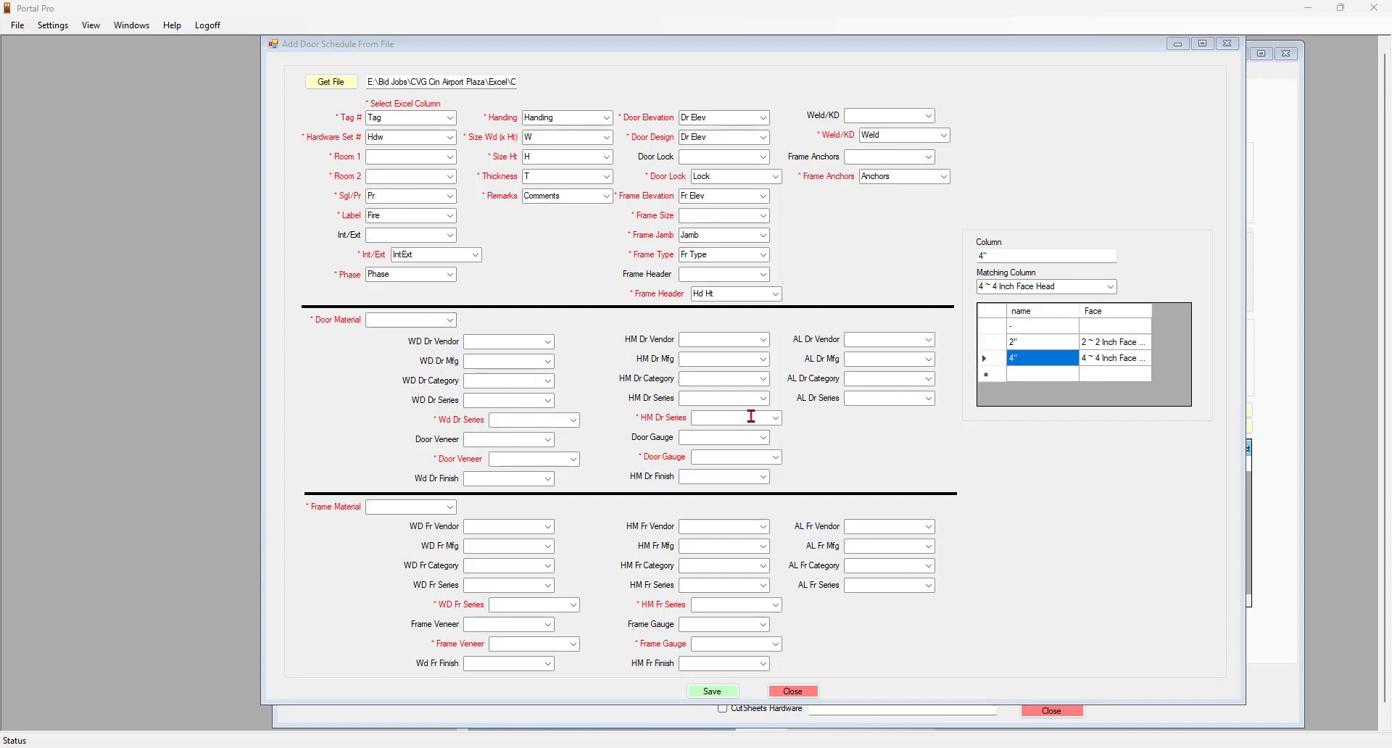
- Map Door Material to the Dr Mat column and match its value AL to AL ~ Aluminum
left_click(450, 320)
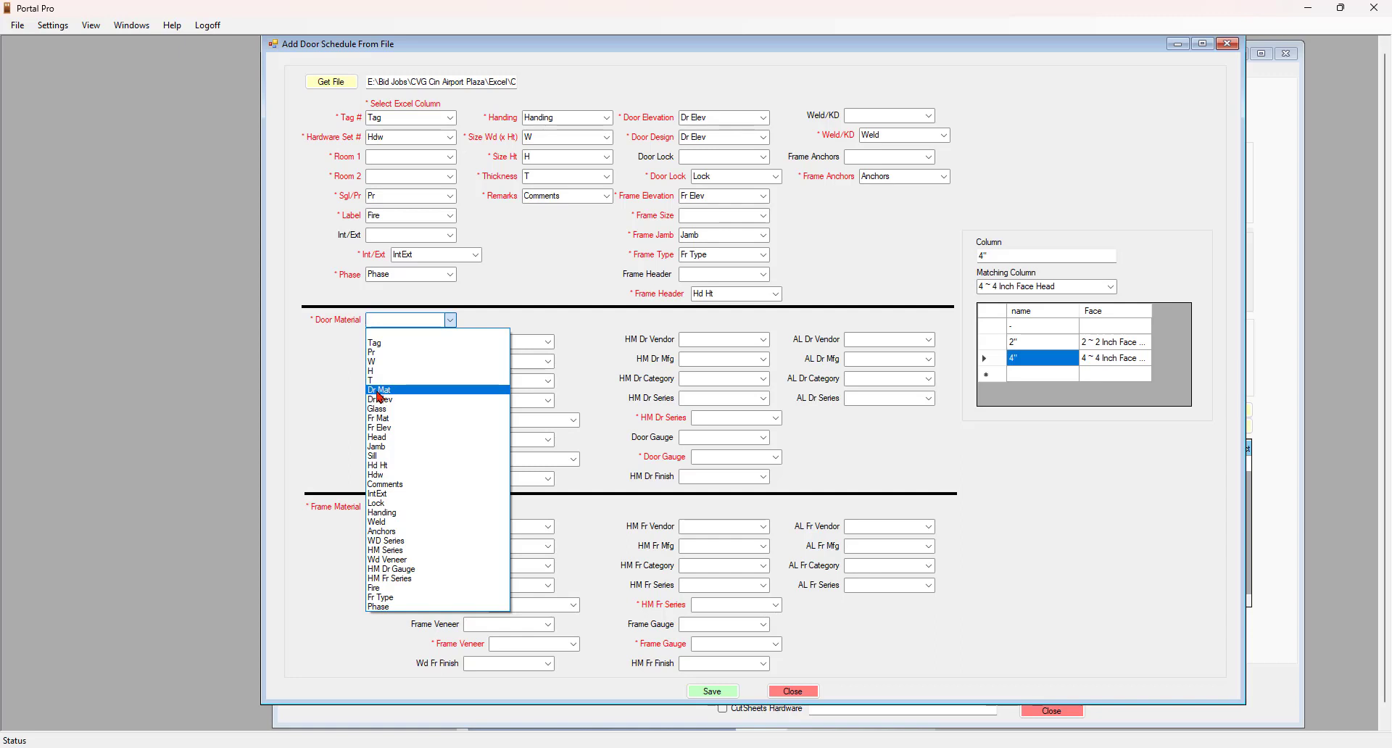
left_click(384, 391)
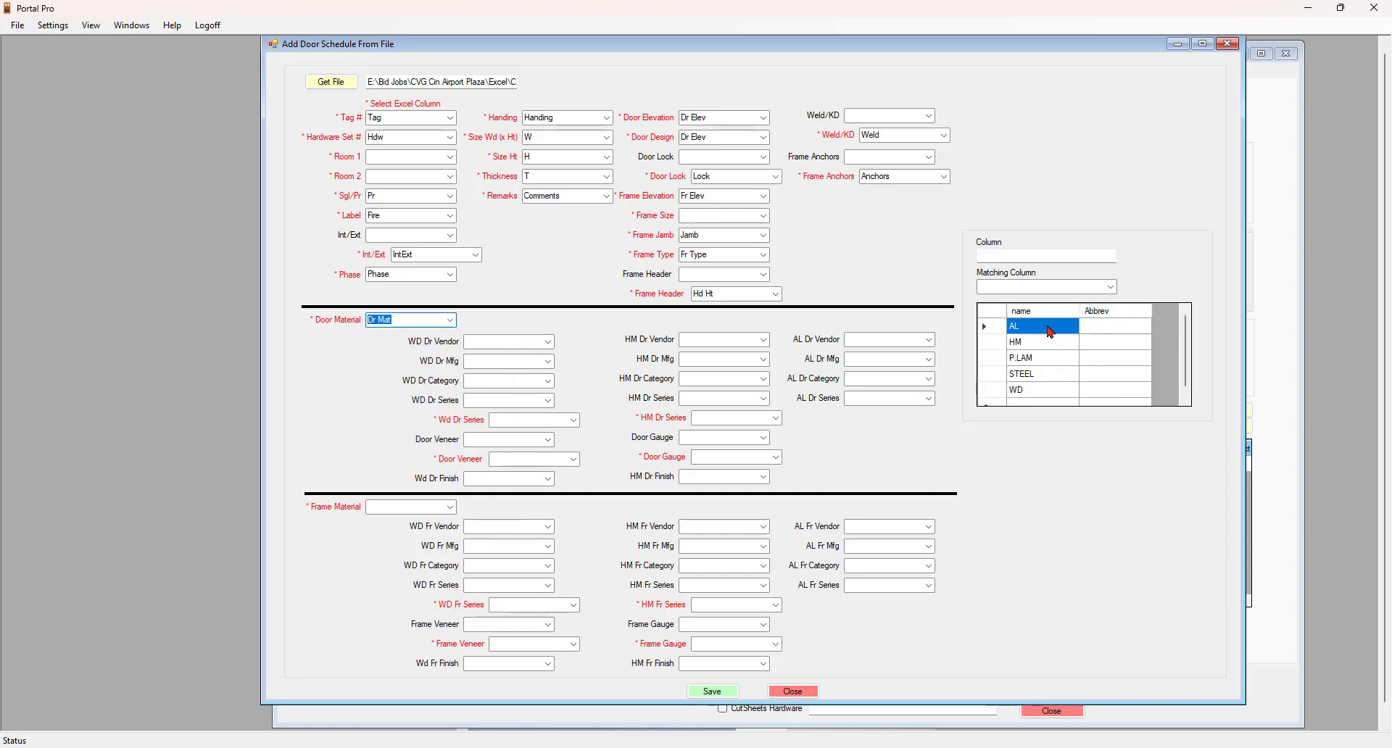
left_click(1050, 332)
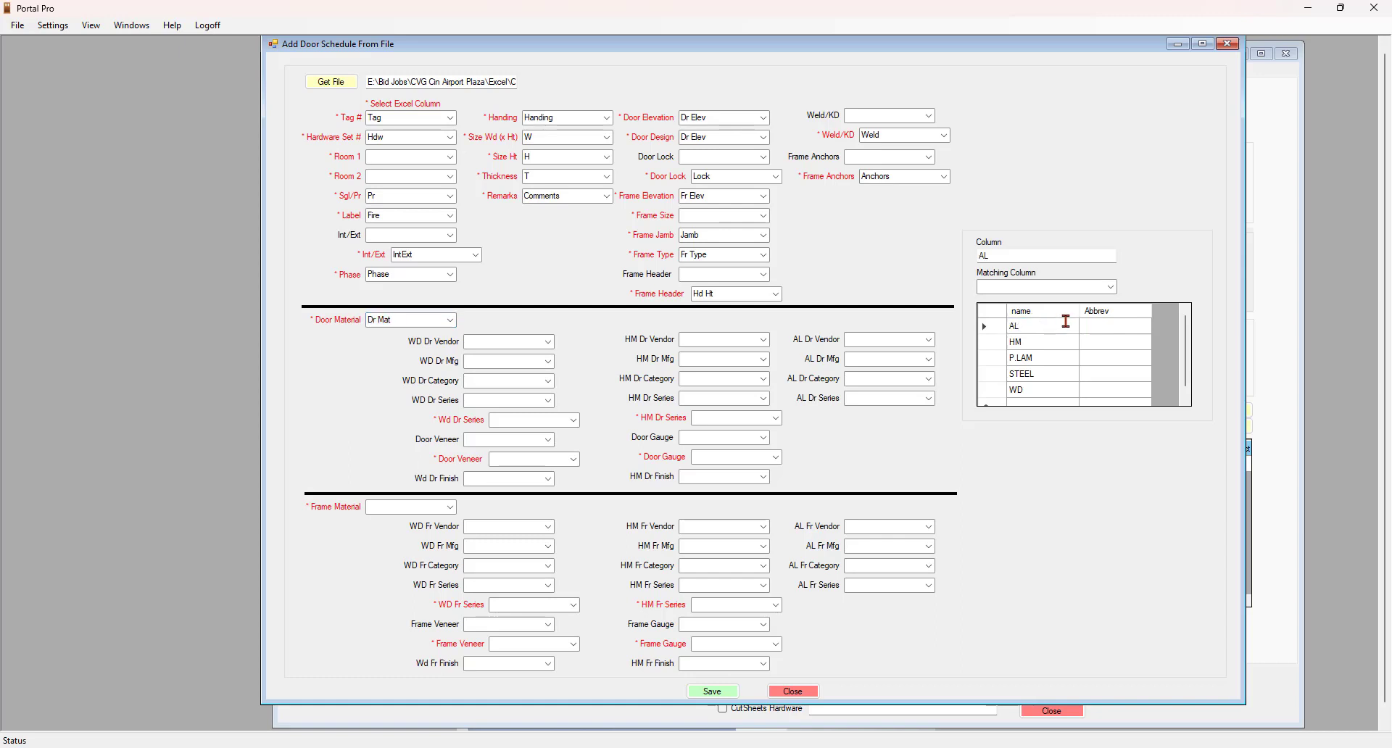
left_click(1109, 287)
left_click(1080, 309)
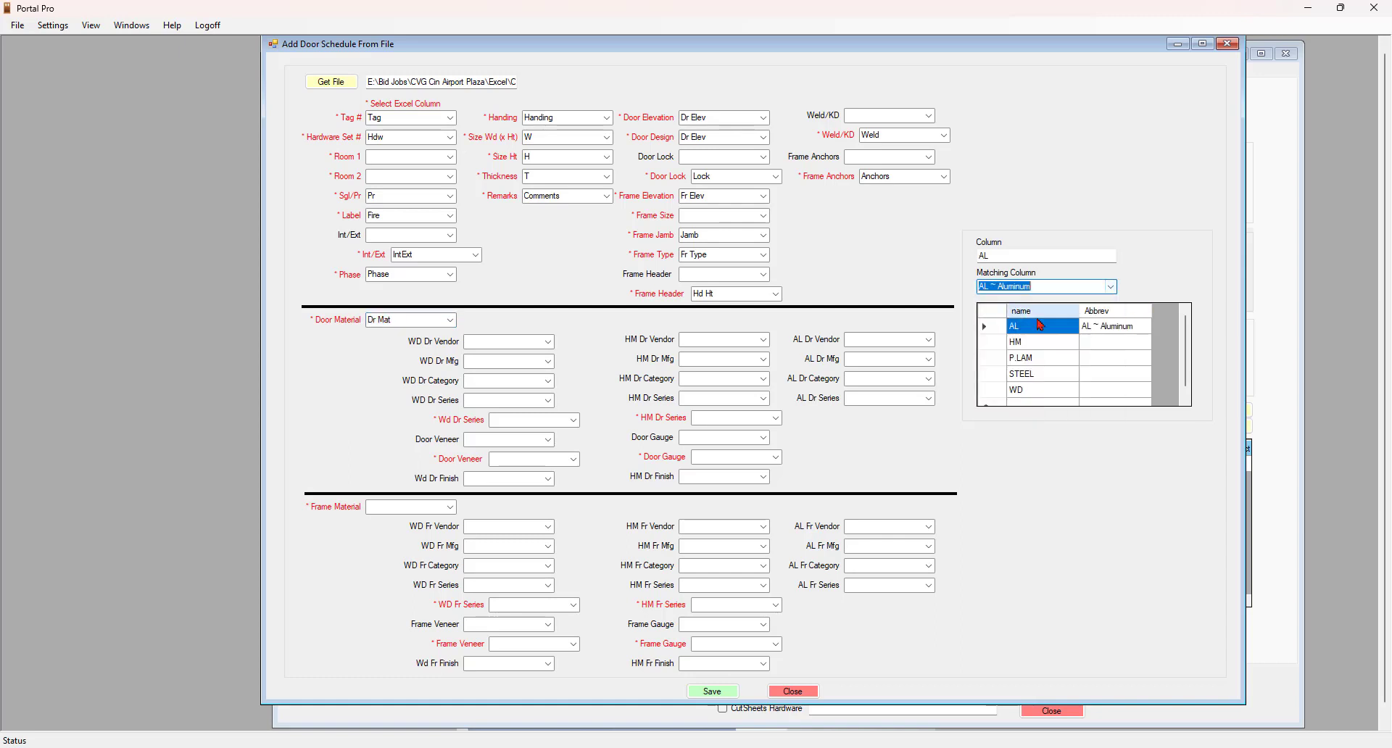
- Match the door material value HM to HMC ~ Hollow Metal Cold Rolled
left_click(1050, 343)
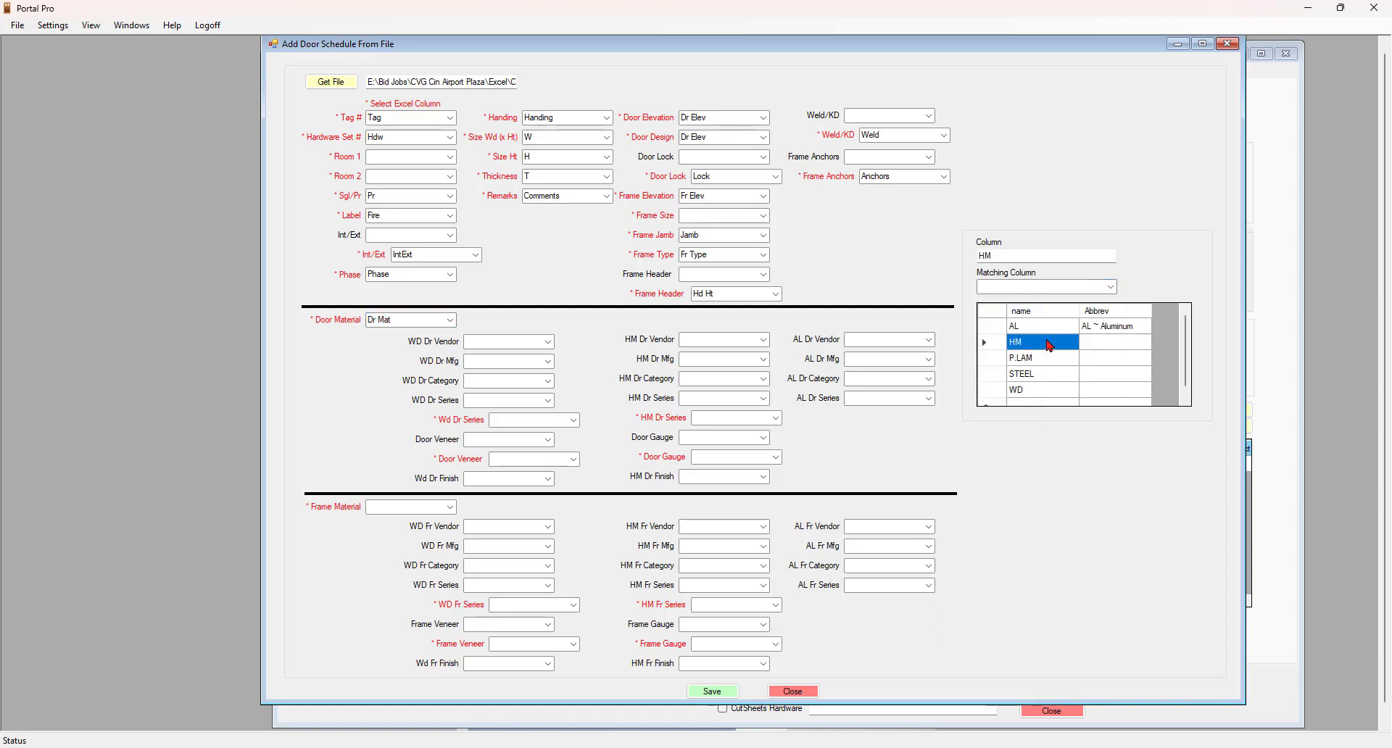
left_click(1110, 288)
left_click(1111, 287)
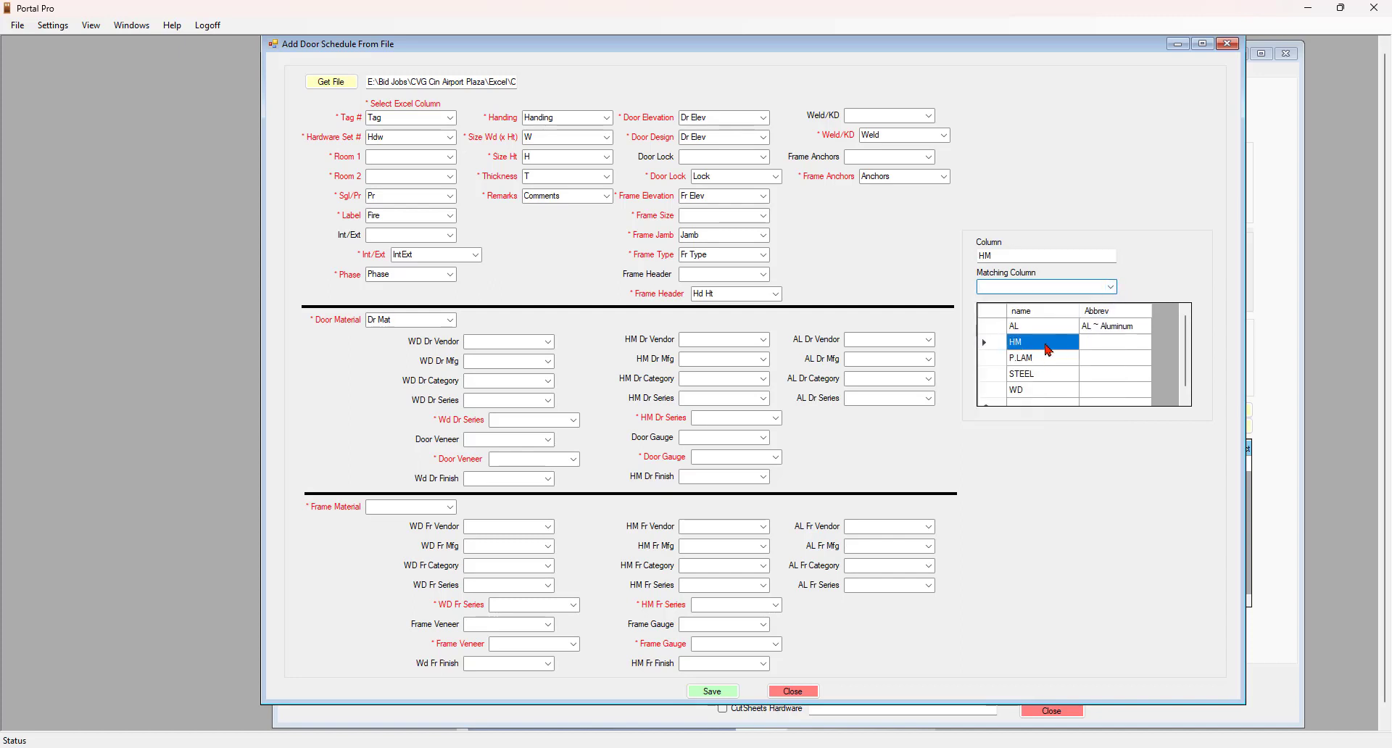
left_click(1110, 287)
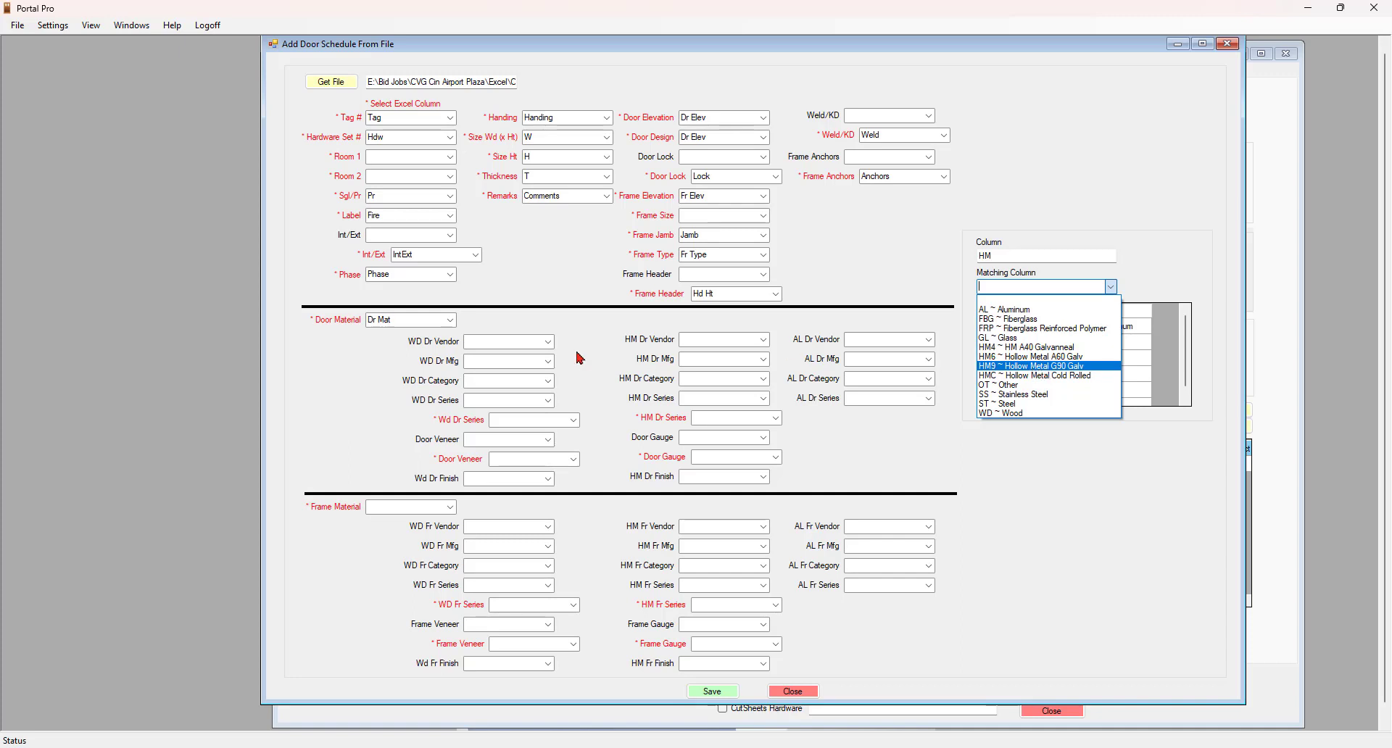
left_click(1039, 376)
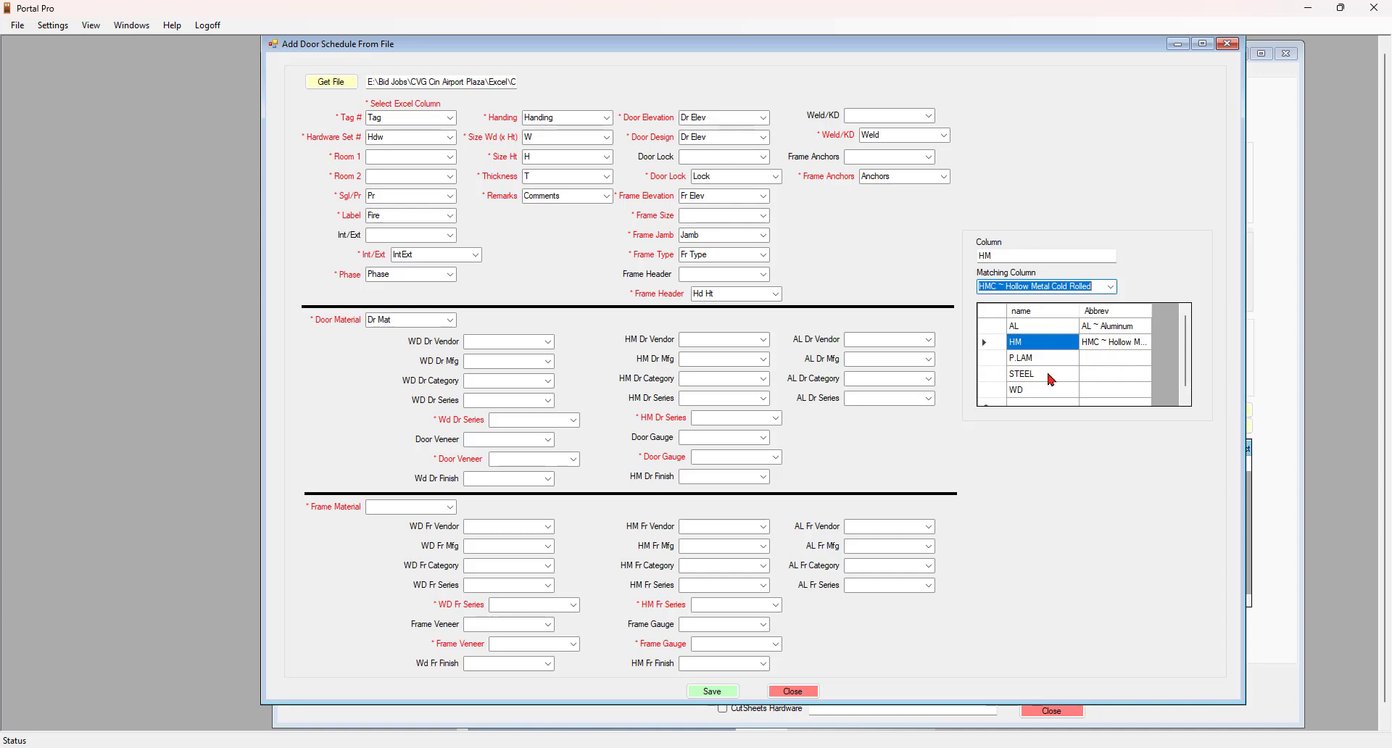
left_click(1110, 287)
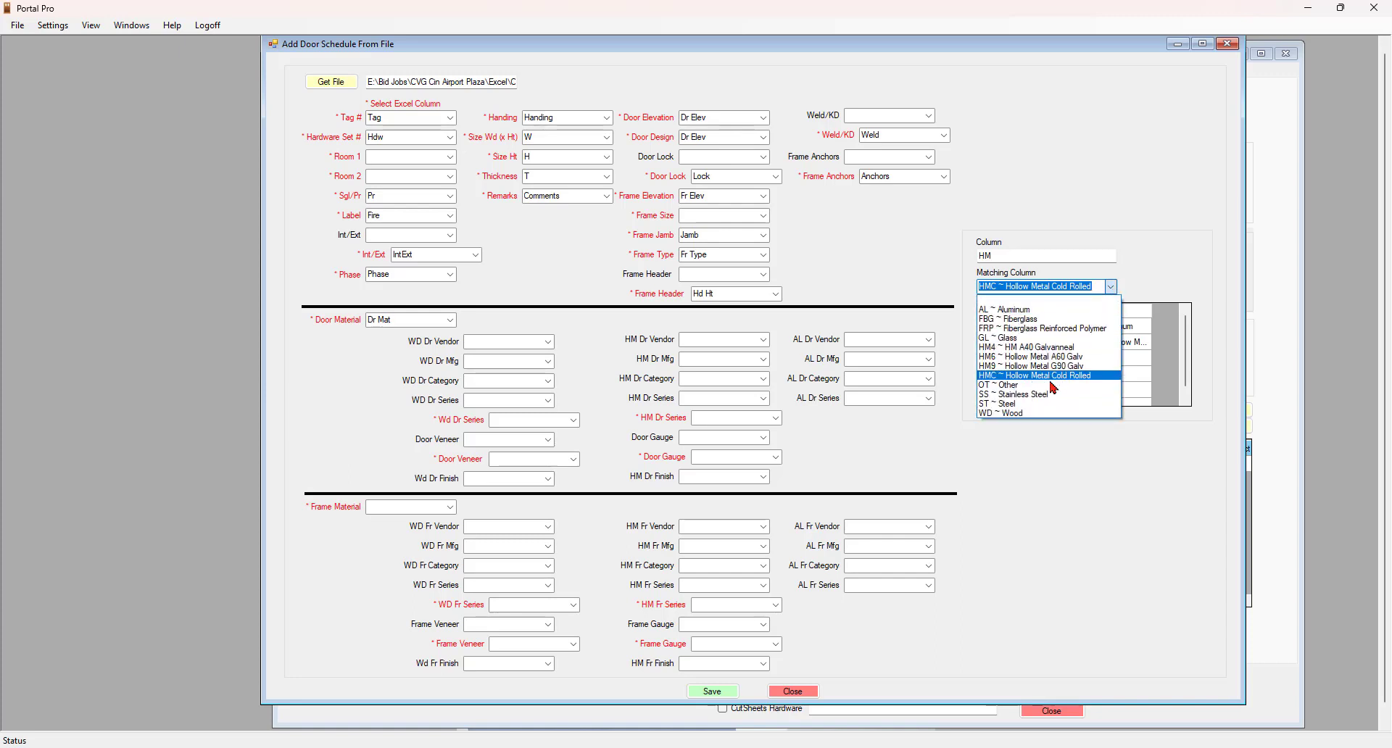
left_click(1051, 475)
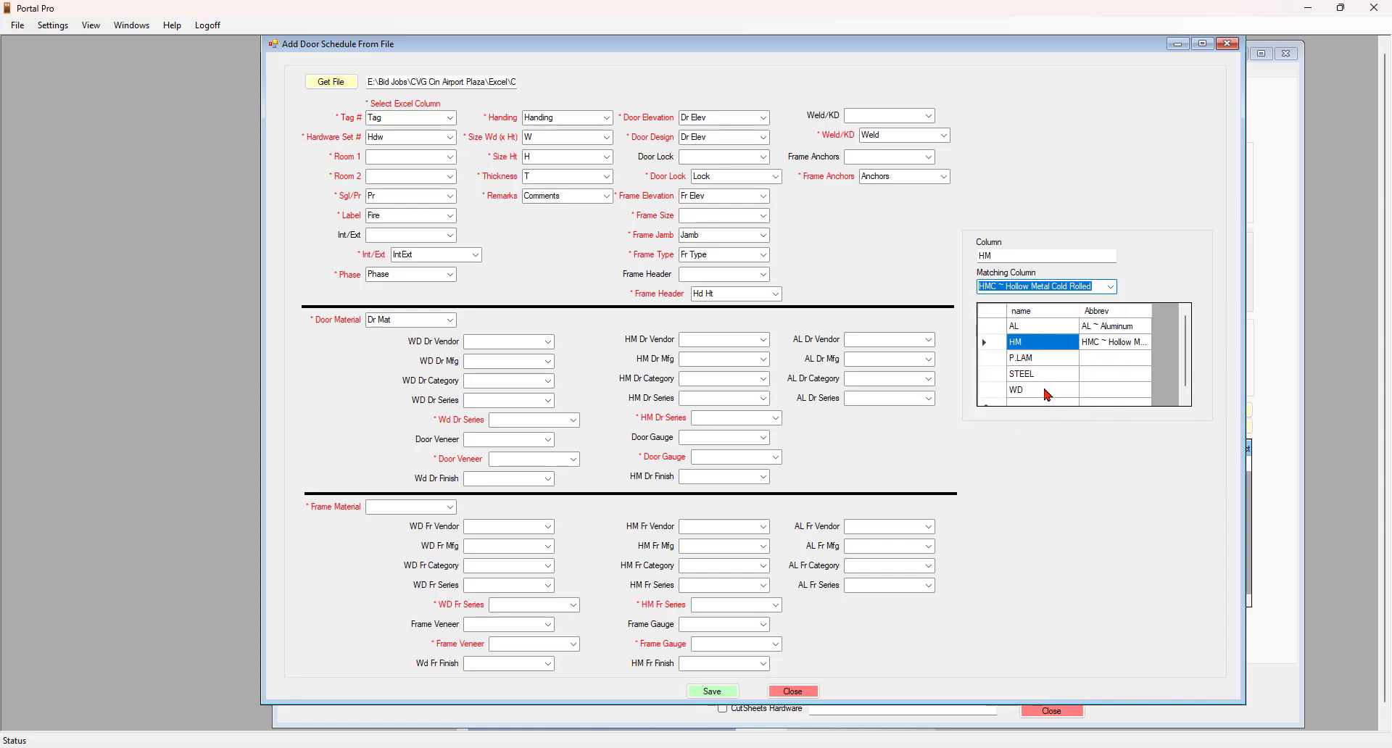
- Match the door material value WD to WD ~ Wood
left_click(1043, 390)
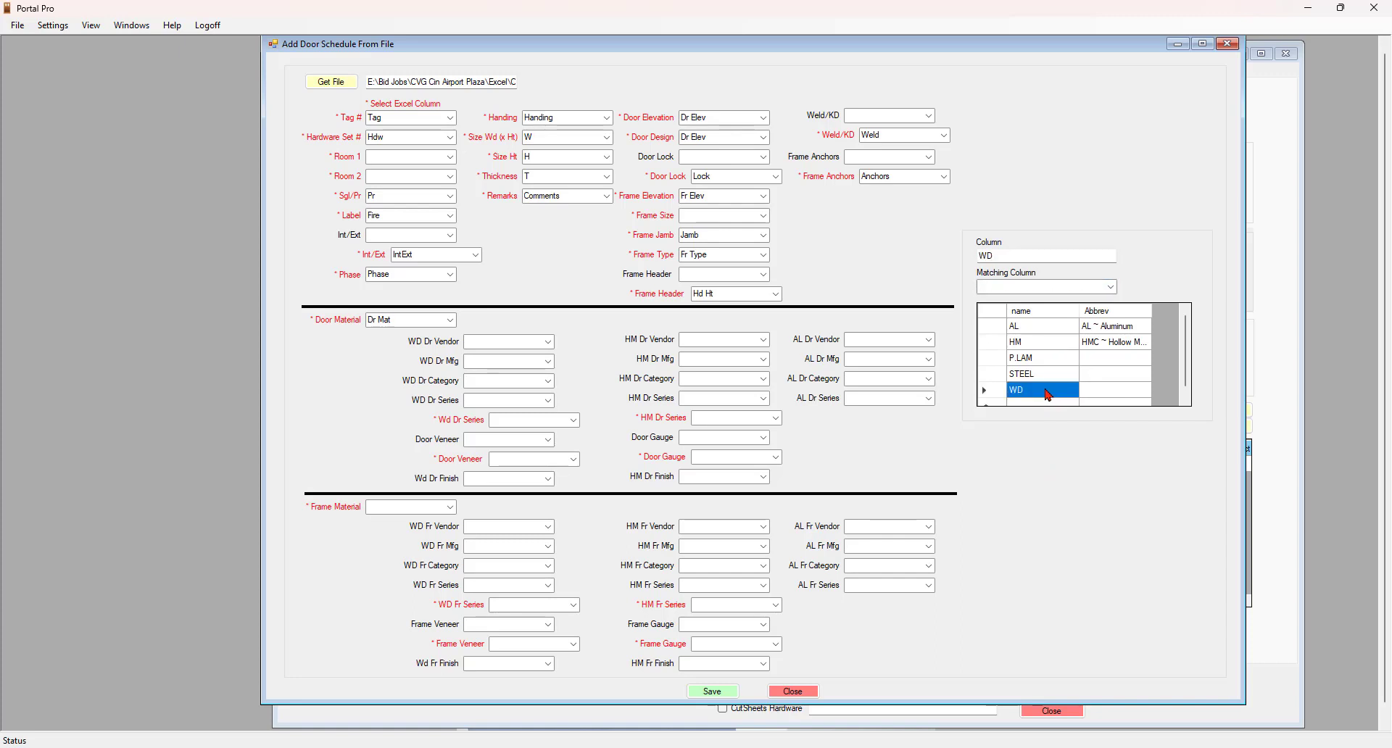
left_click(1110, 287)
left_click(1018, 414)
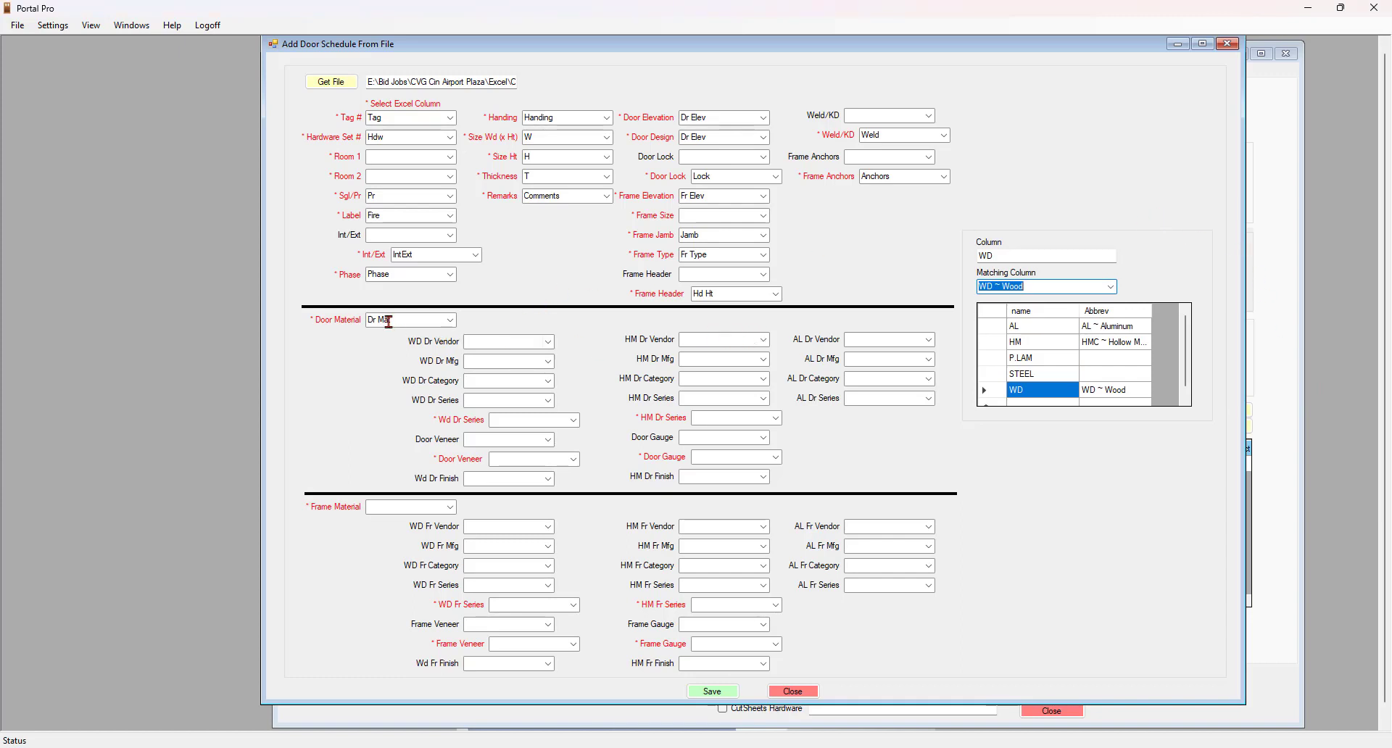
- Set both the wood door vendor and the wood door manufacturer to Algoma Hardwoods, Inc
left_click(503, 340)
type("Algoma Hardwoods, Inc.")
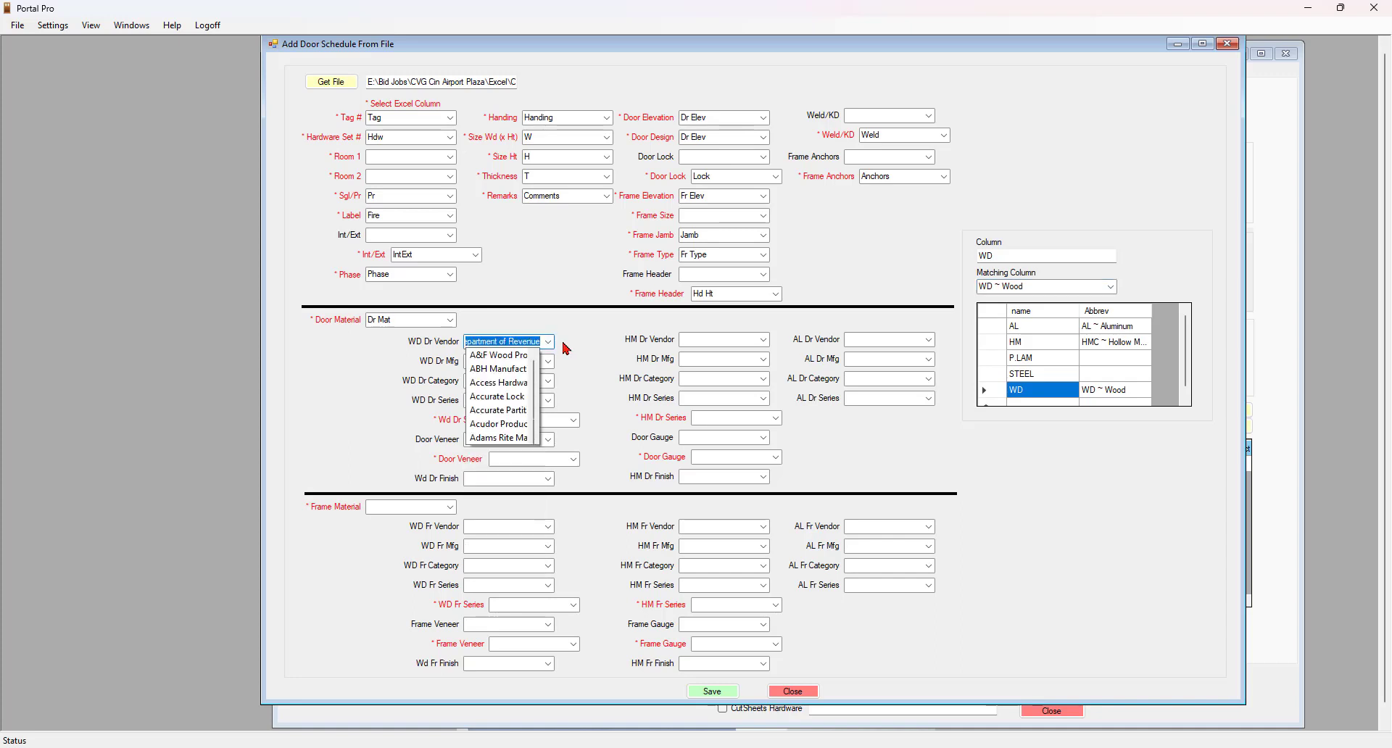
key("Tab")
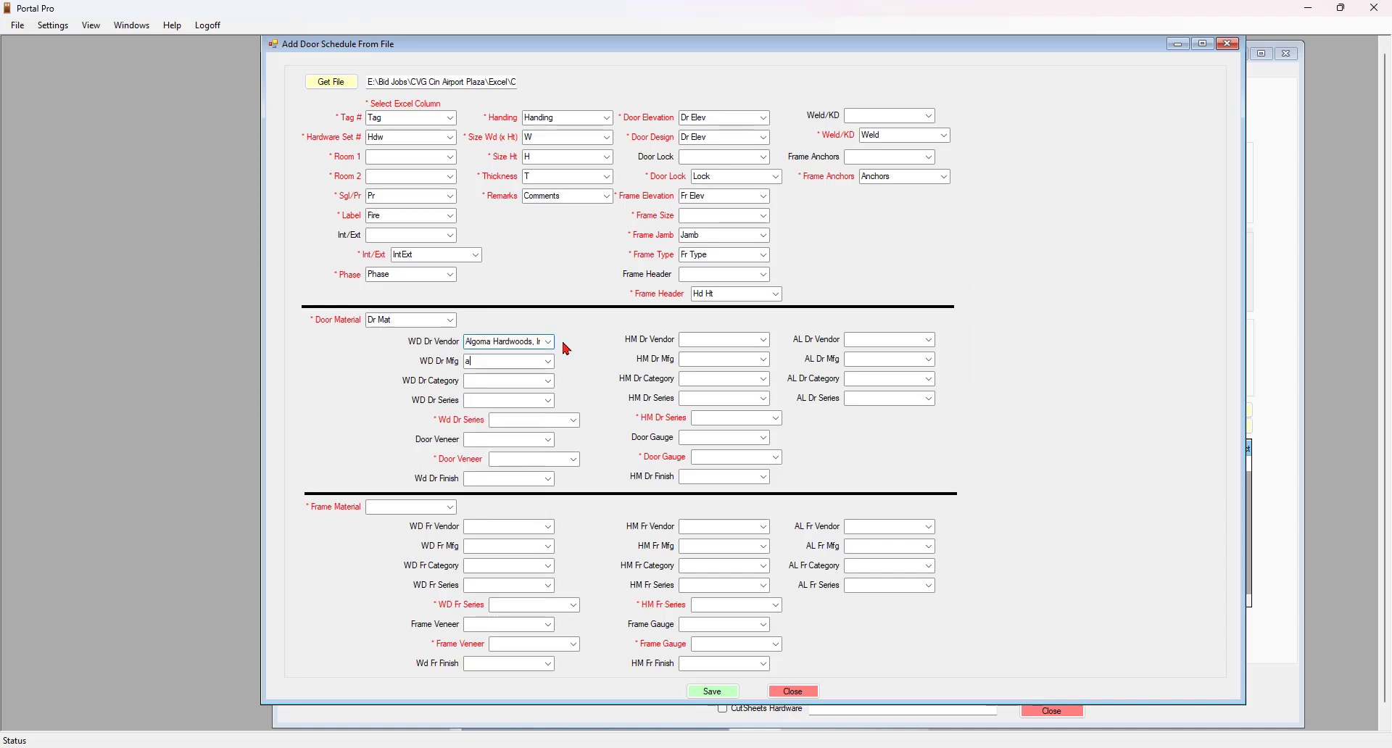
type("a Hardwoods, Ir")
key("Tab")
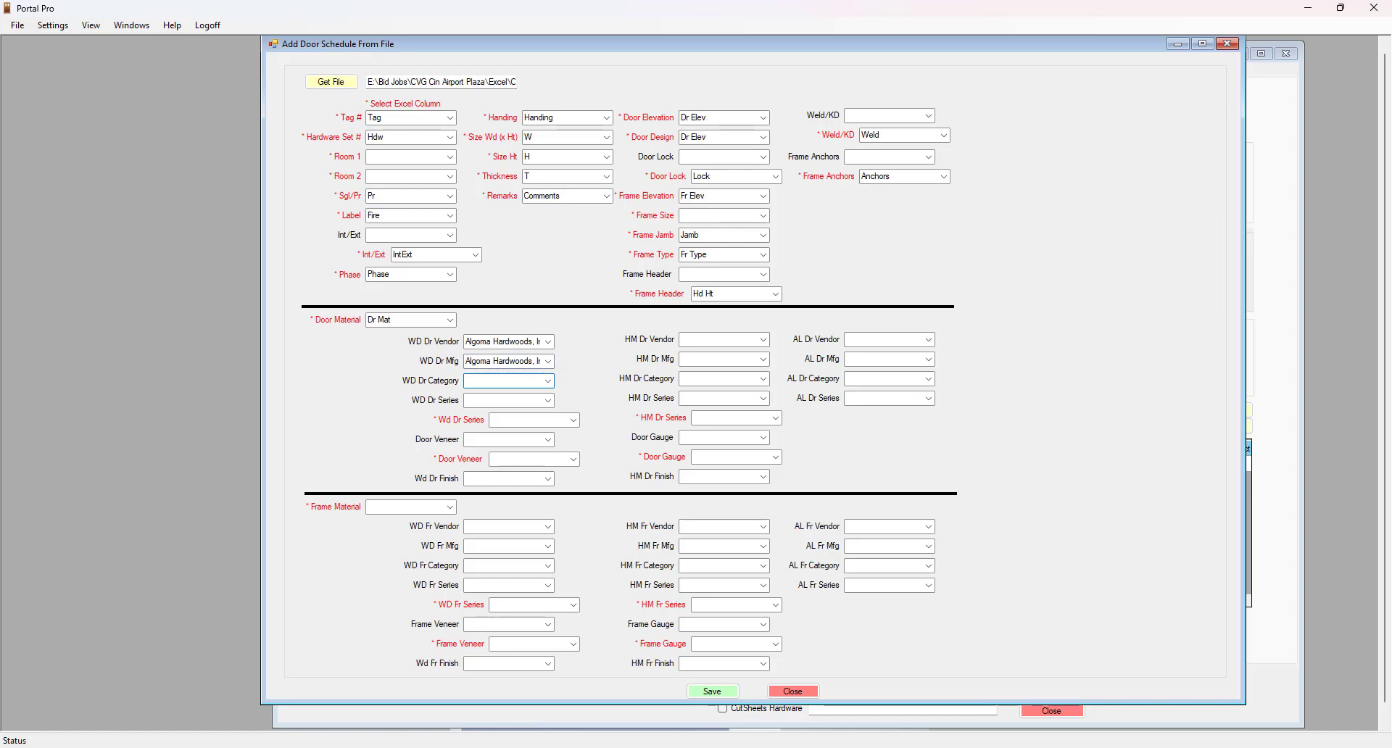
- Set the wood door category to Wood Doors - Birch Rotary Natural
left_click(549, 382)
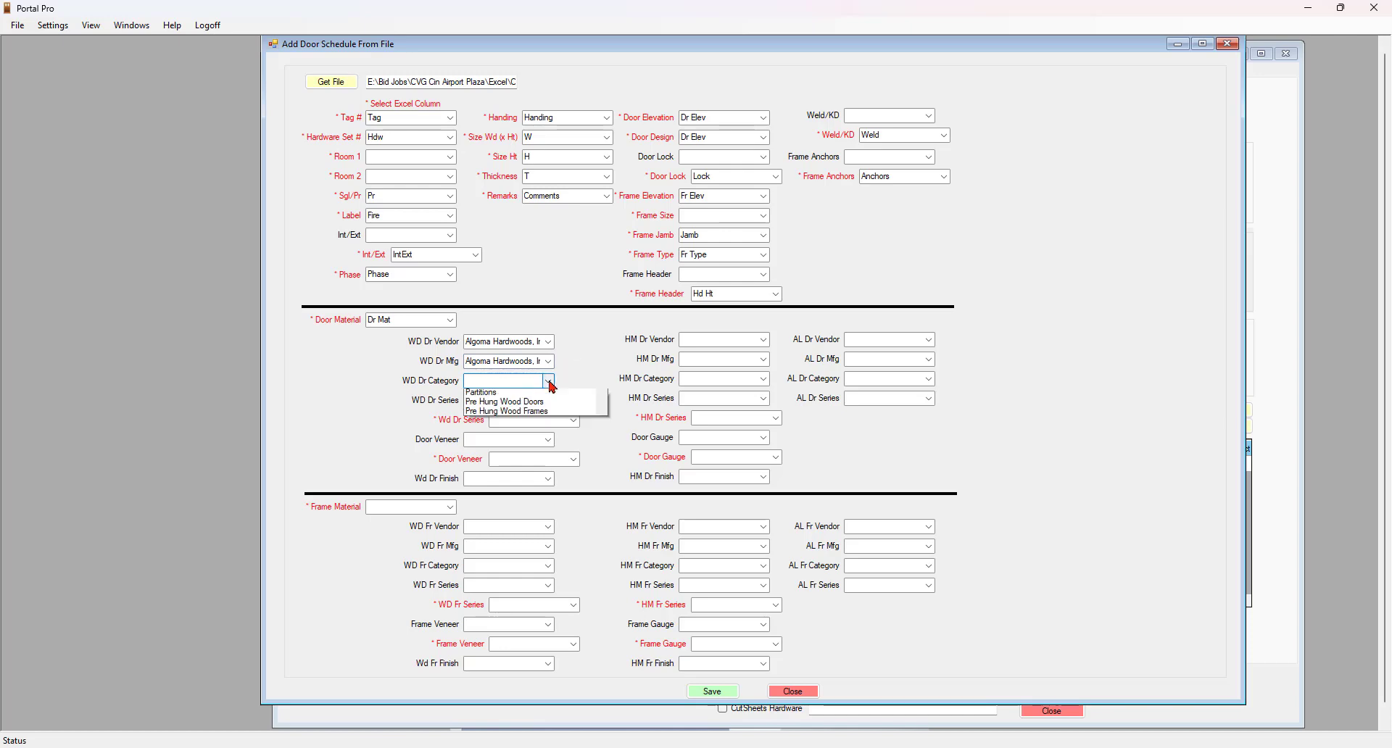
left_click_drag(606, 419, 607, 487)
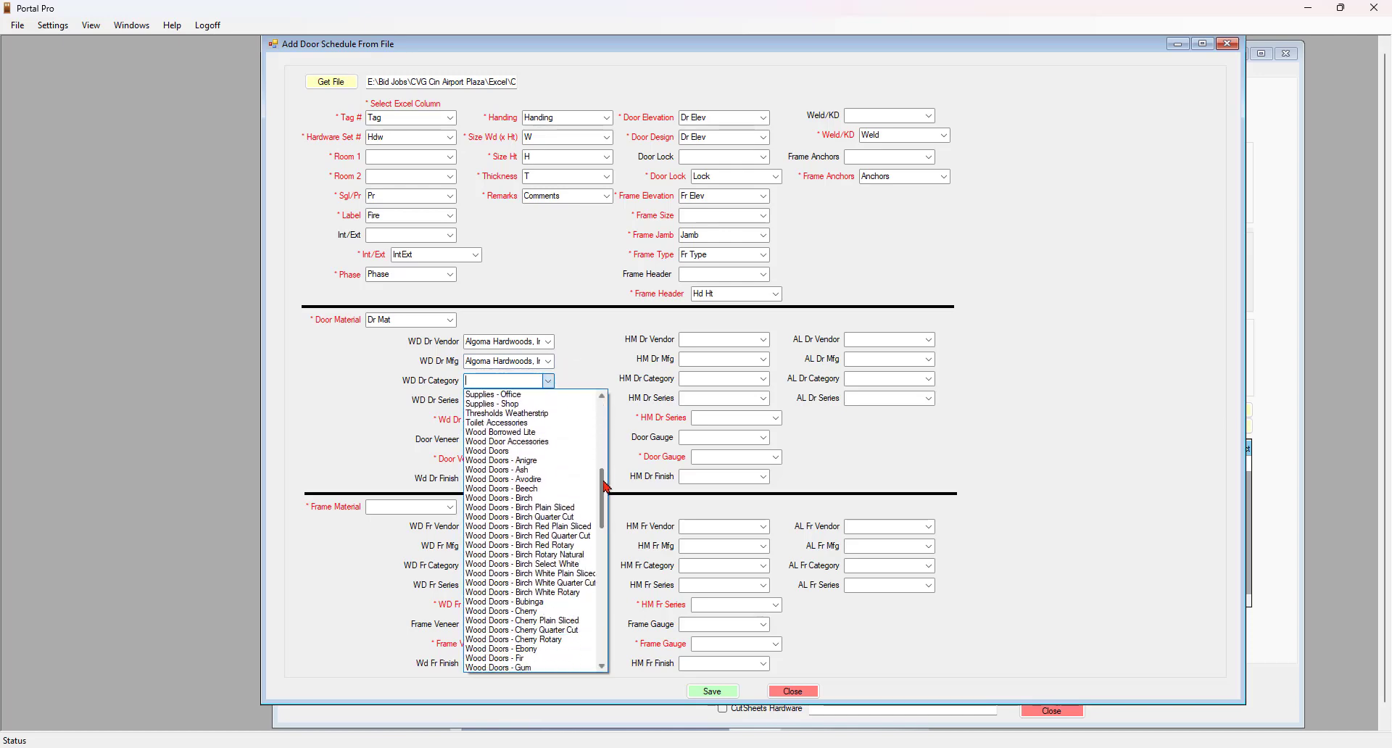
left_click(546, 555)
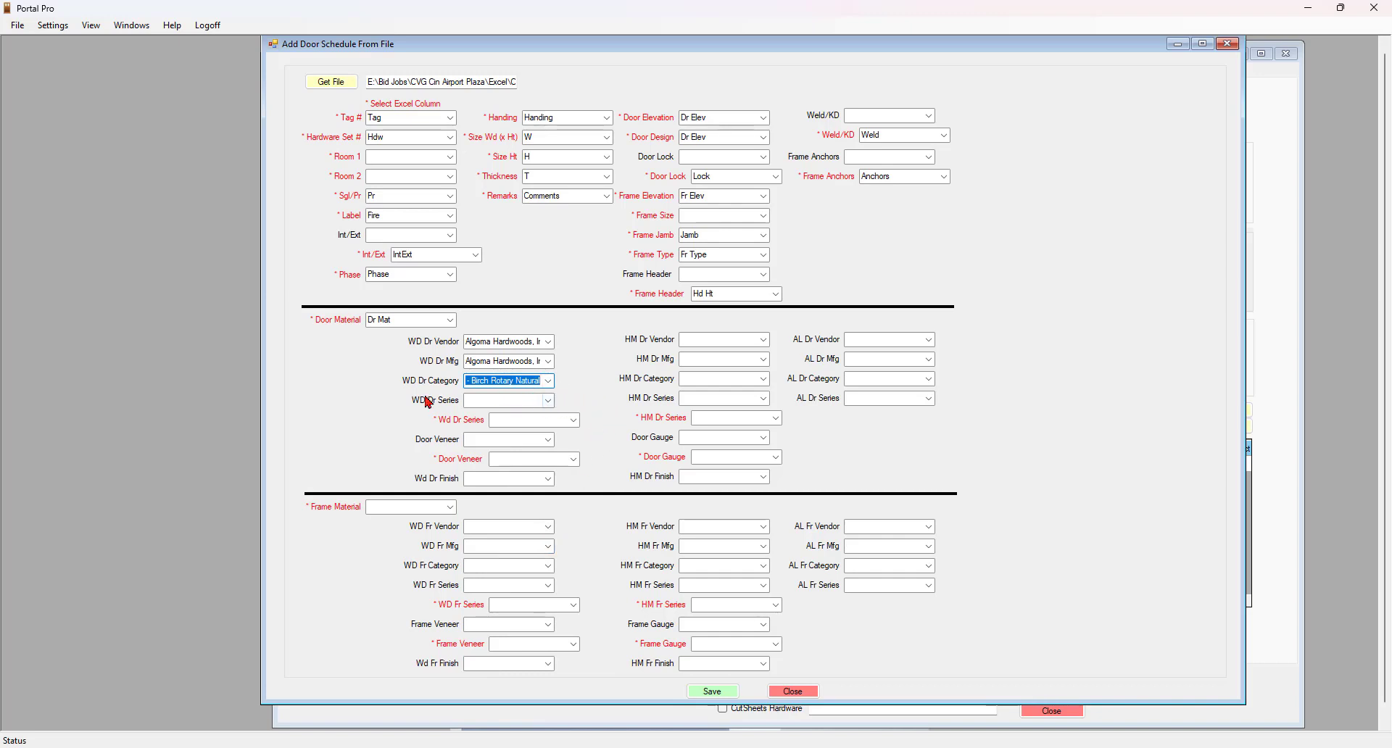
left_click(550, 403)
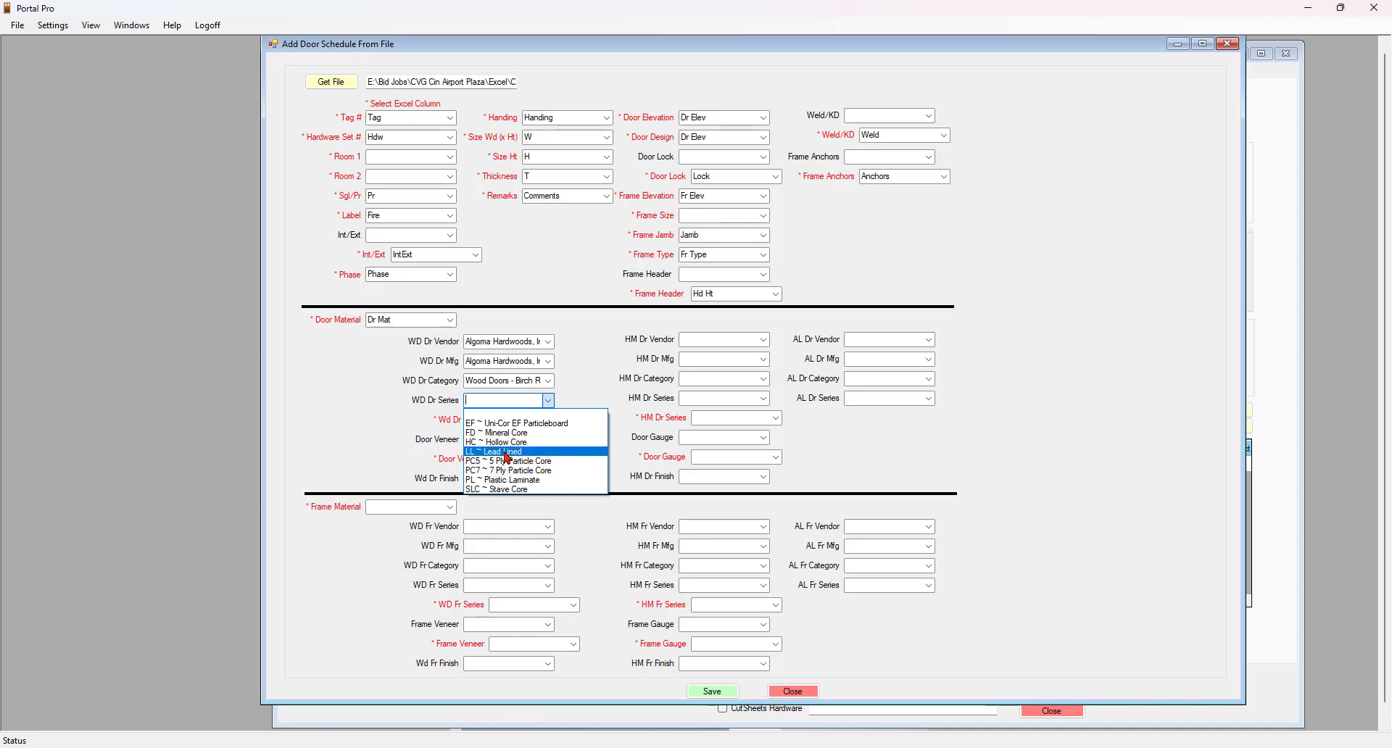
left_click(586, 387)
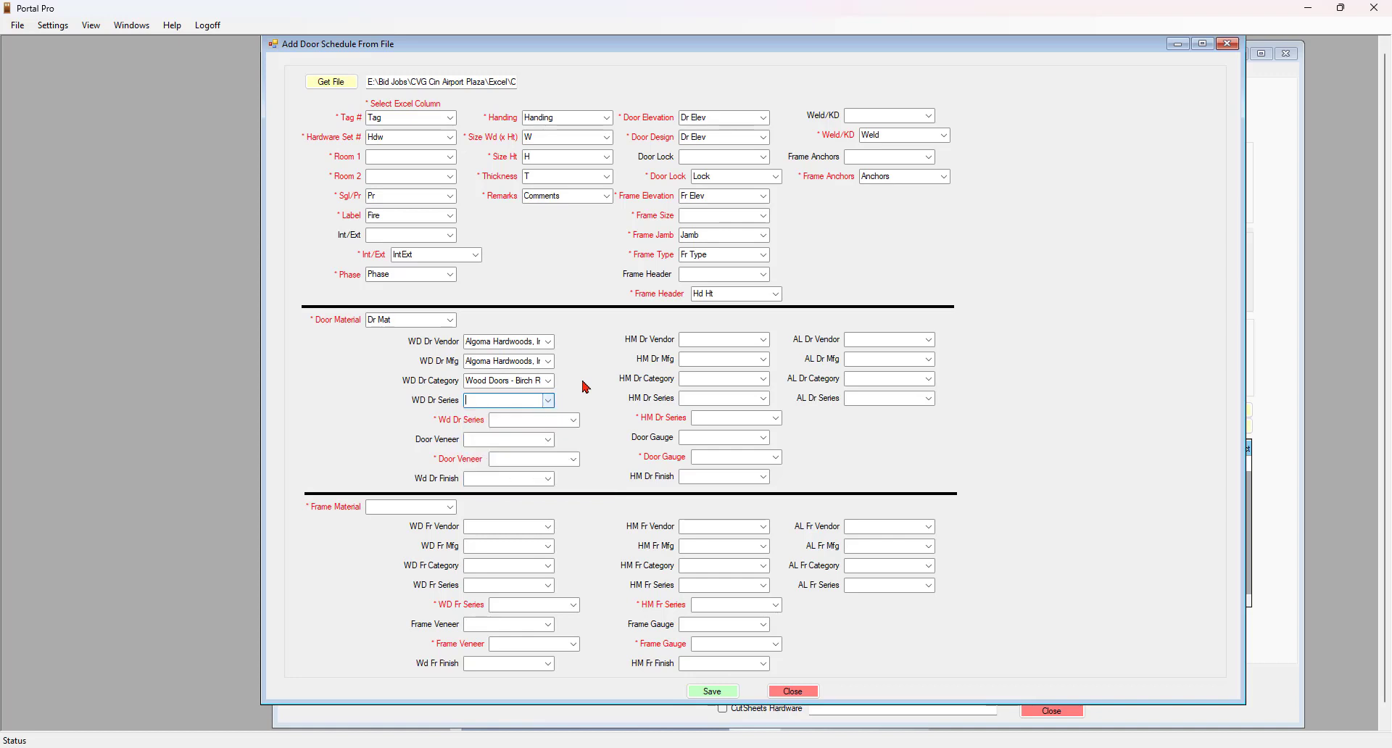
- Map the required Wd Dr Series field to the WD Series column and match its value FD to FD ~ Mineral Core
left_click(577, 424)
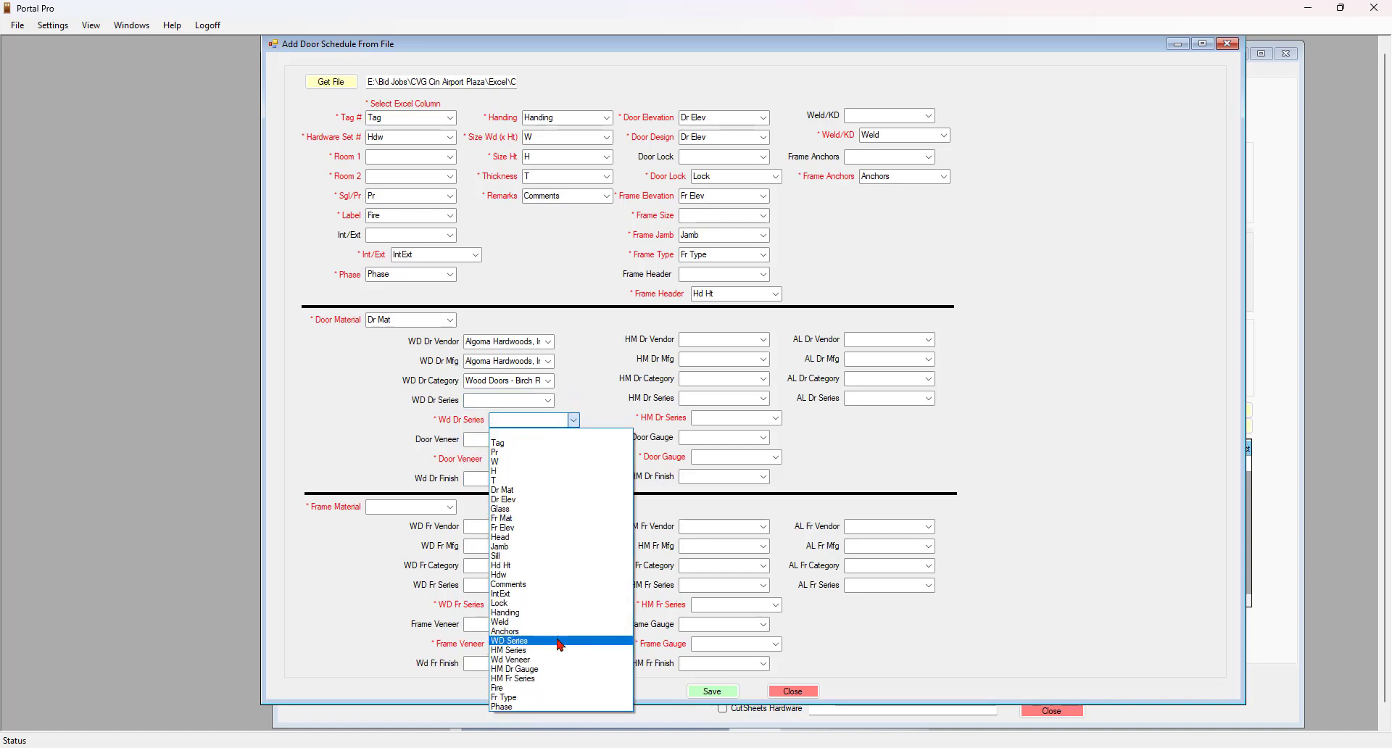
left_click(510, 642)
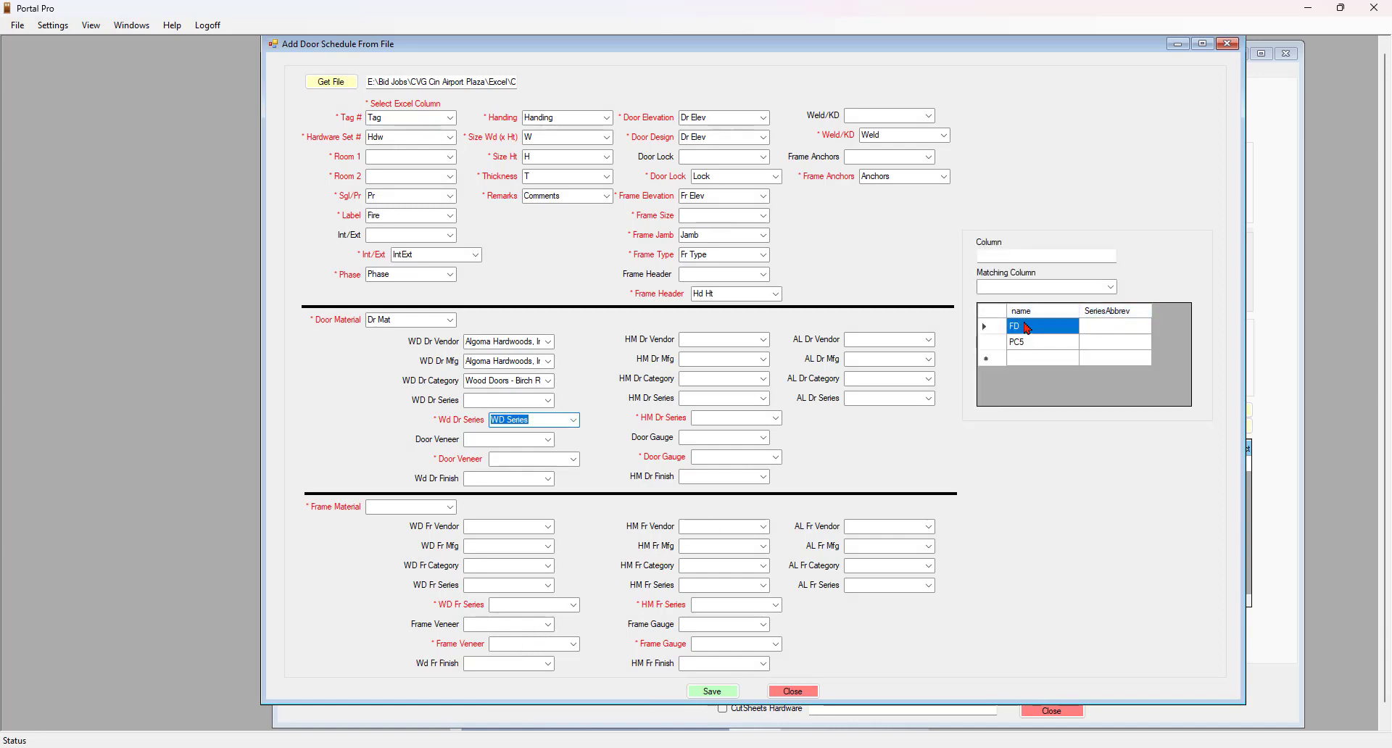
left_click(1035, 328)
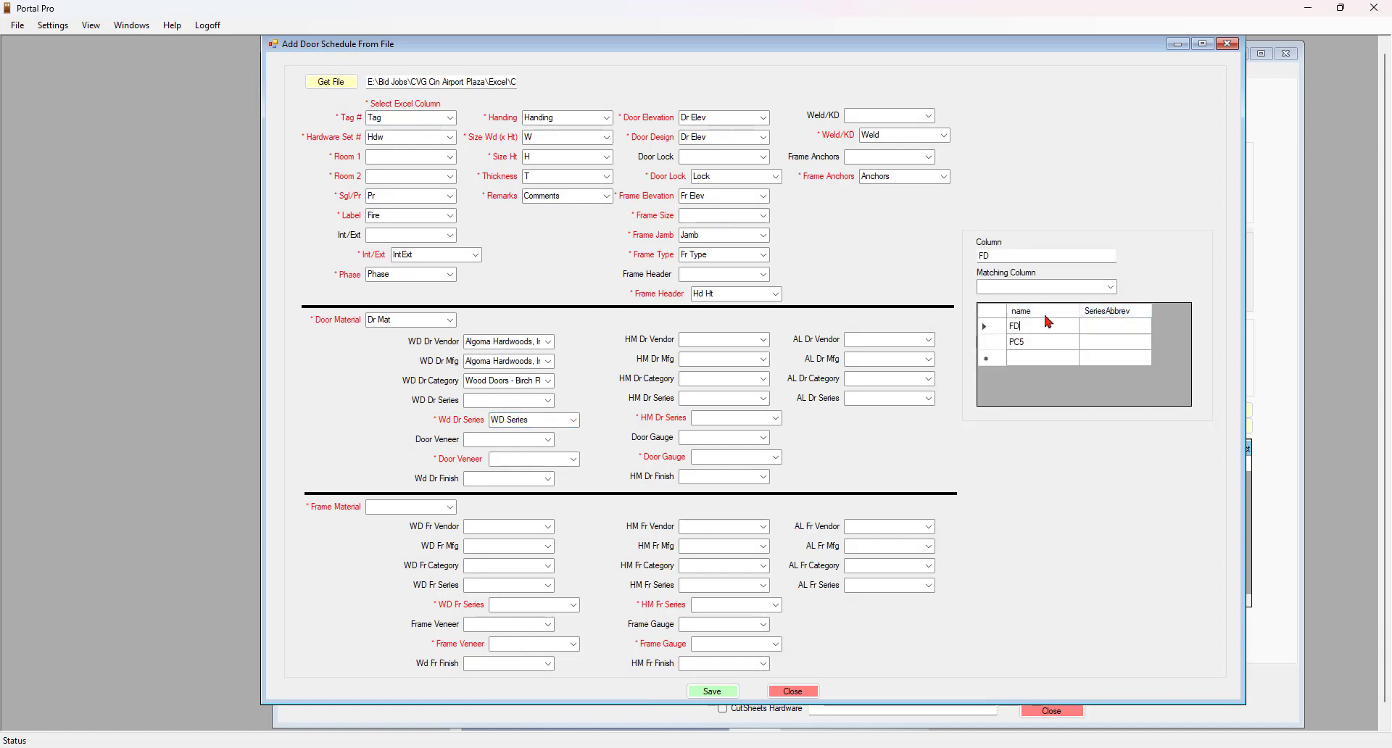
left_click(1111, 287)
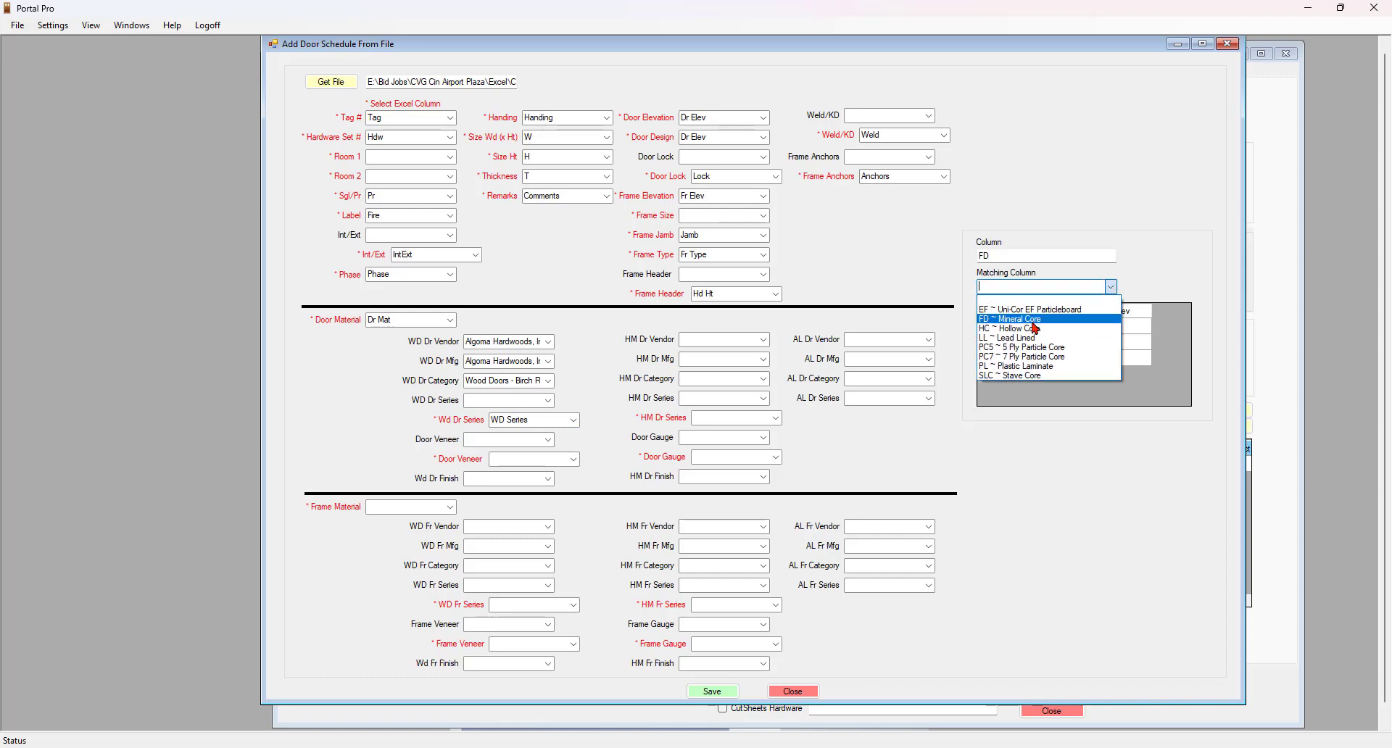
left_click(1016, 320)
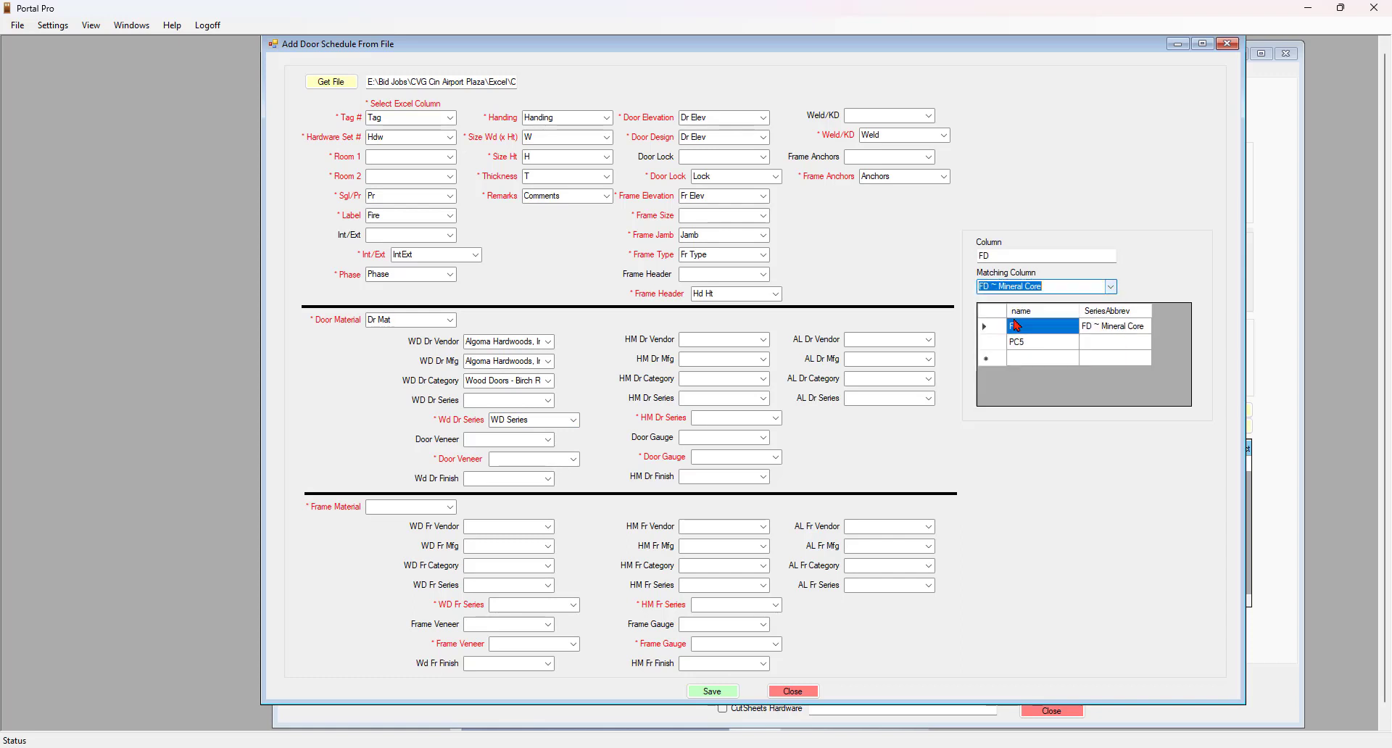
- Match the wood door series value PC5 to PC5 ~ 5 Ply Particle Core
left_click(1041, 343)
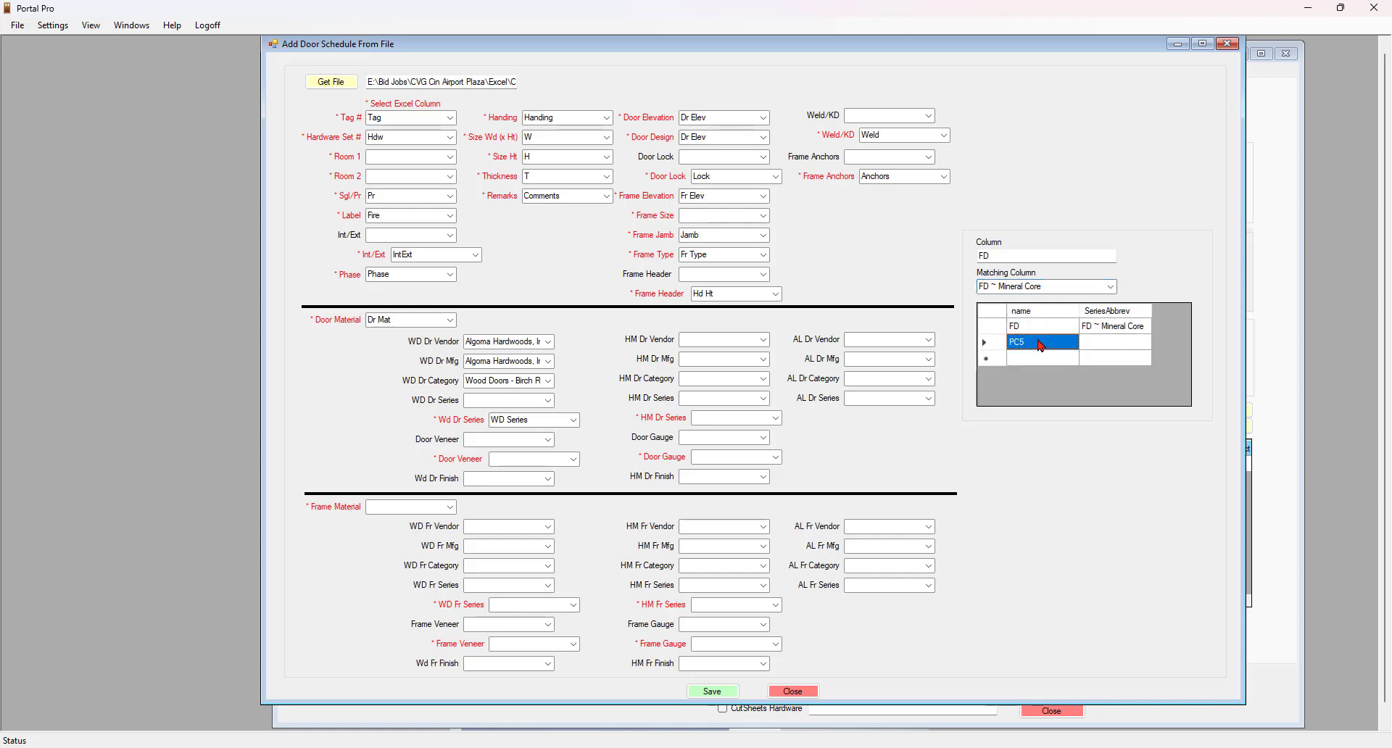
left_click(1111, 287)
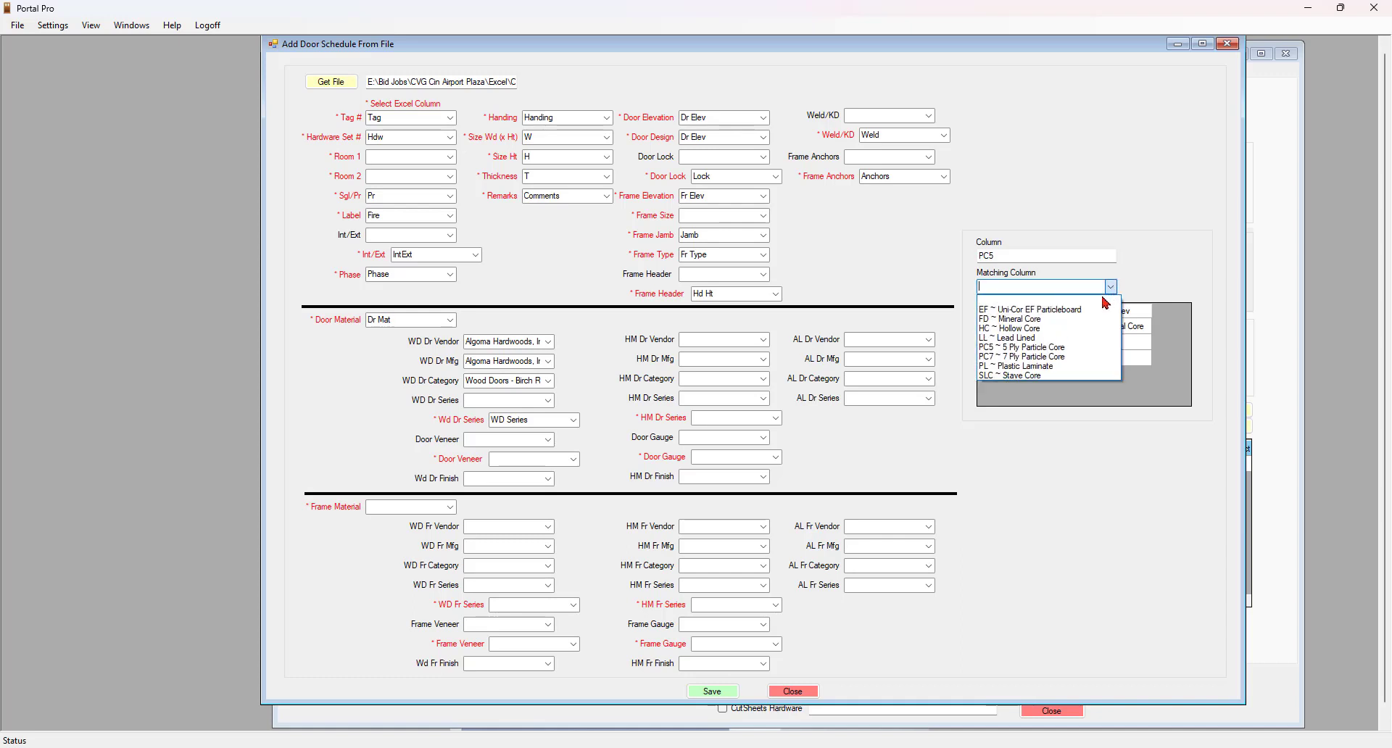
left_click(1022, 348)
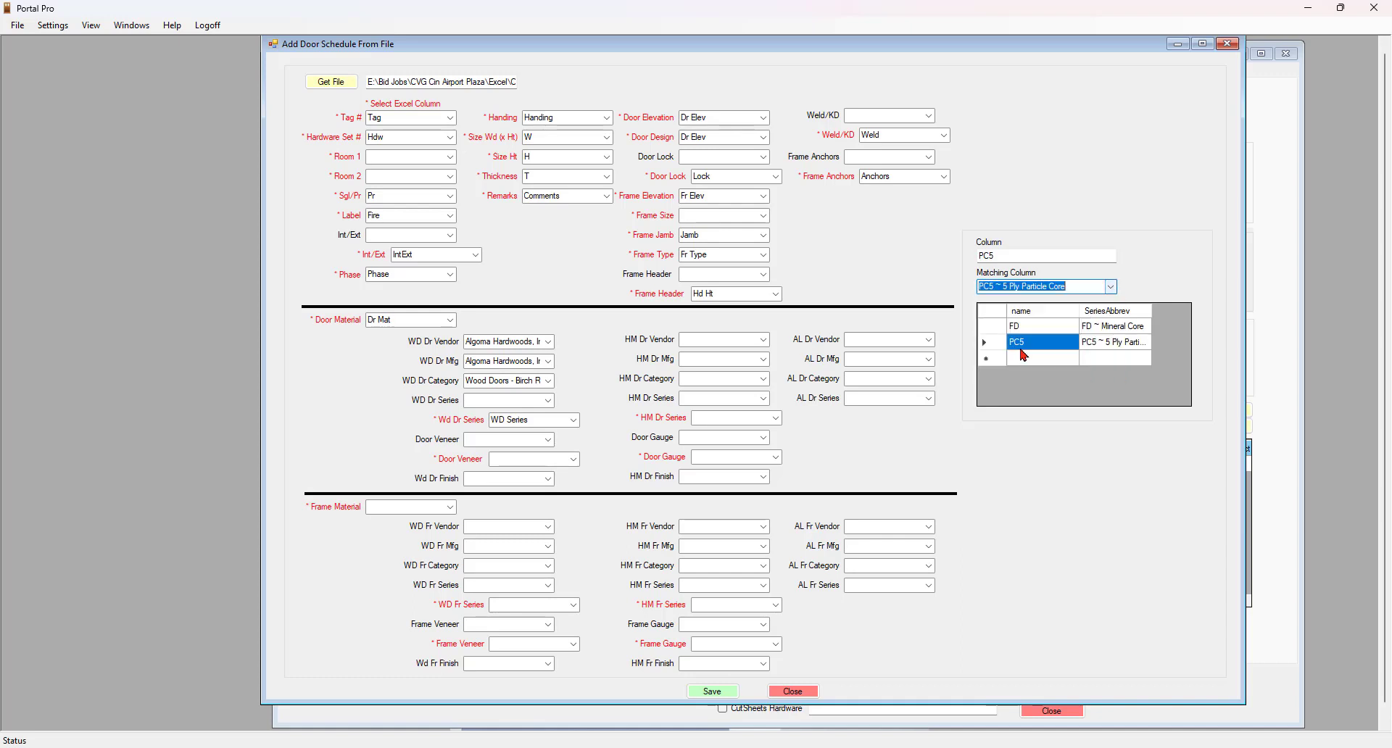
- Set the fixed door veneer to BI ~ Birch and the wood door finish to UF ~ Unfinished
left_click(549, 440)
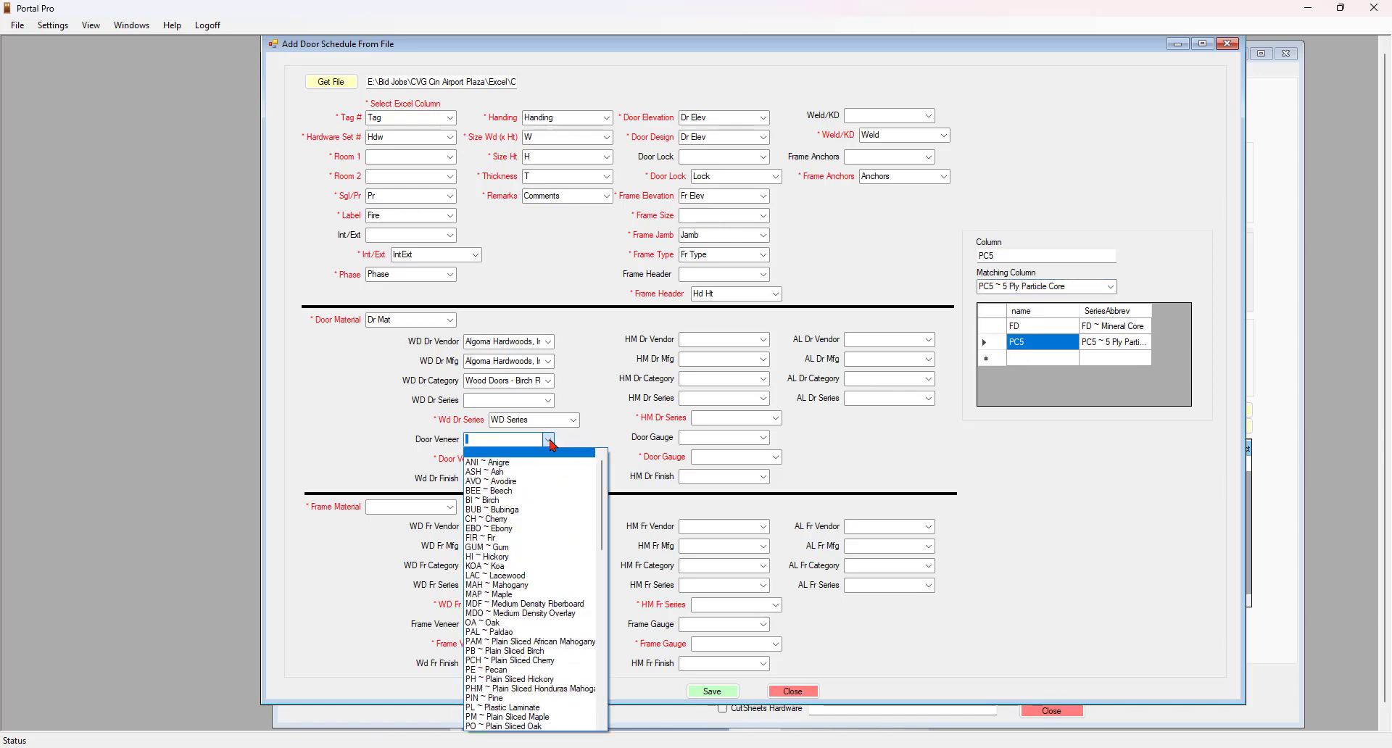
left_click(490, 502)
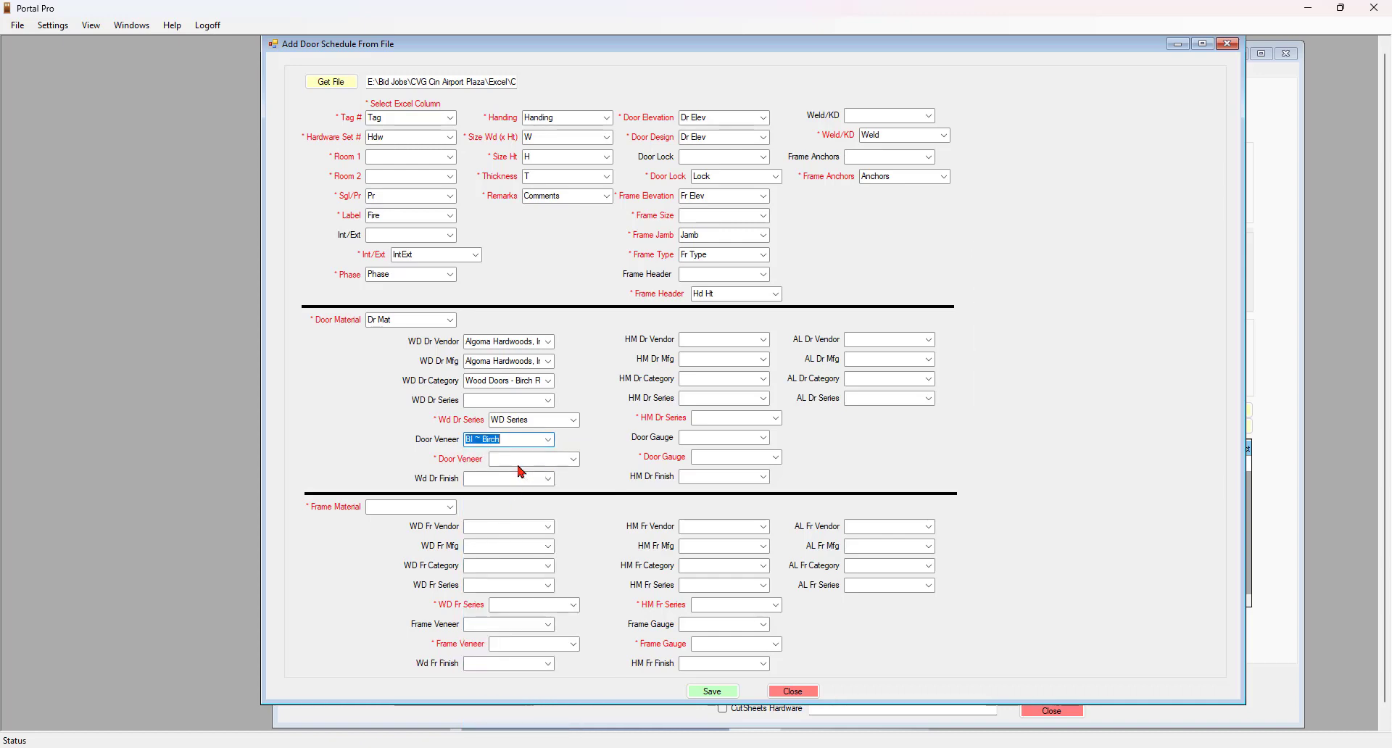
left_click(576, 462)
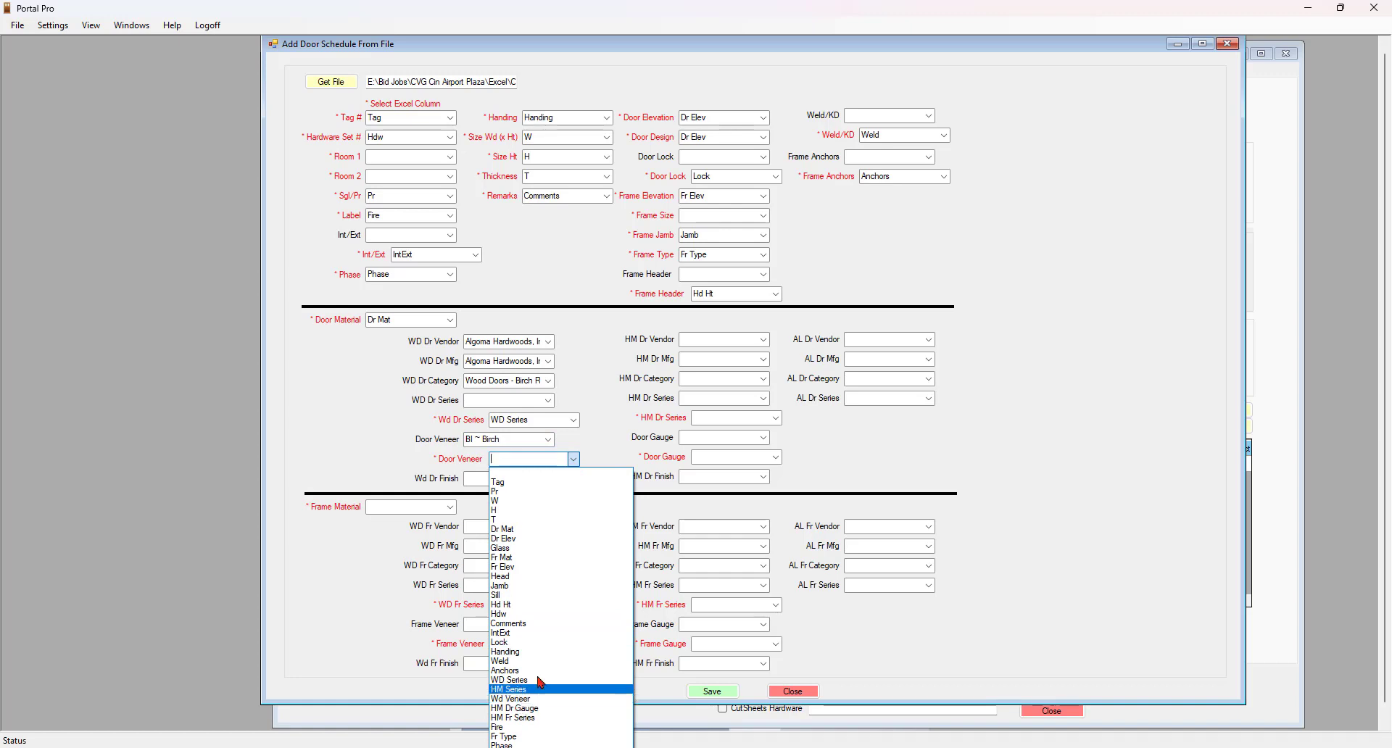
left_click(606, 440)
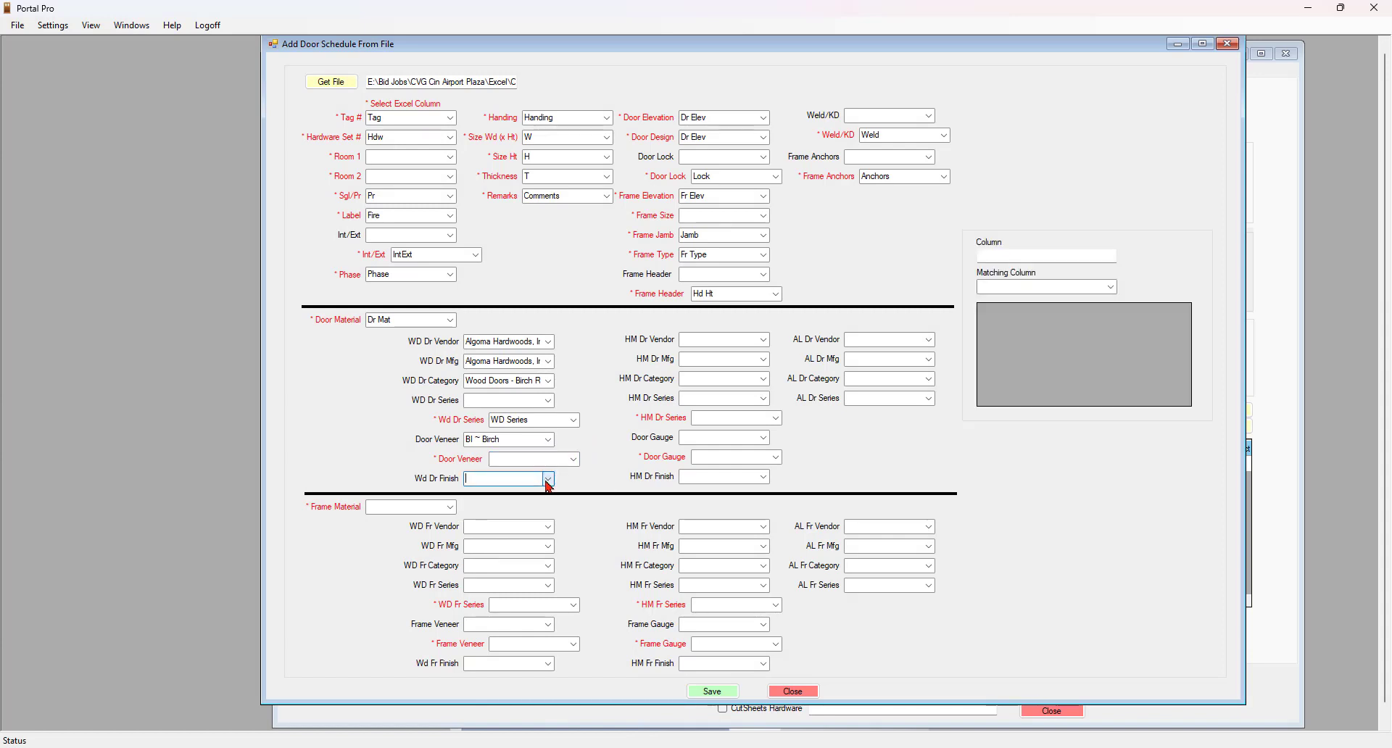
left_click(550, 481)
left_click(504, 561)
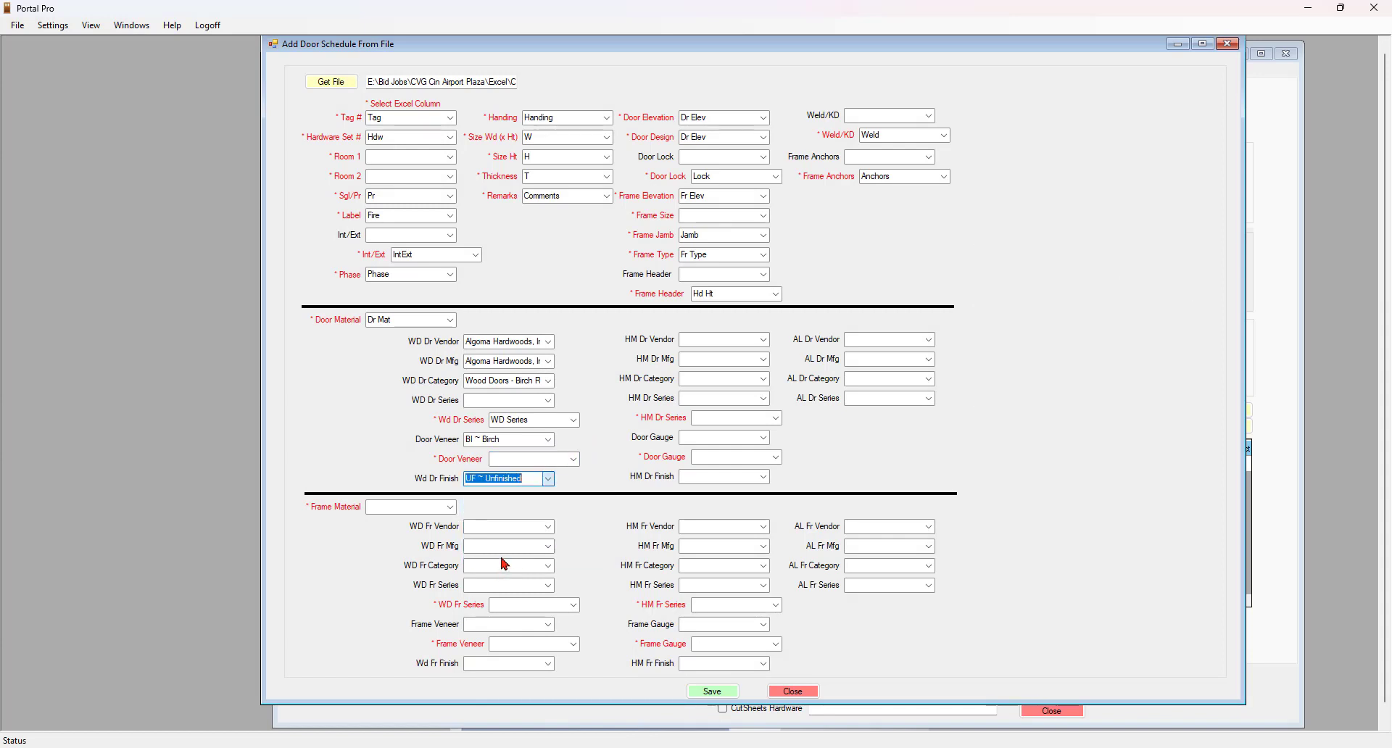
- Set the hollow metal door vendor and manufacturer to Curries and the hollow metal door category to HM Doors
left_click(718, 337)
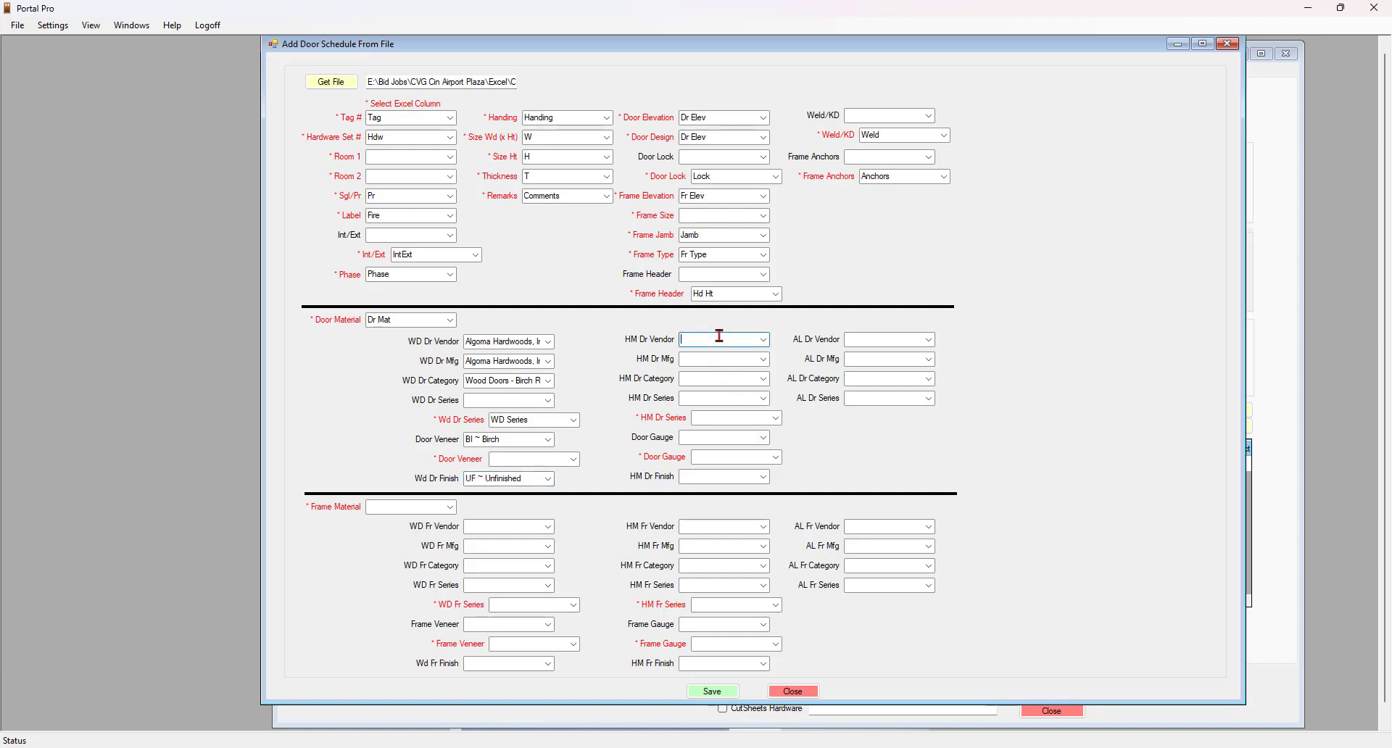
type("Curries")
key("Tab")
key("Tab")
left_click(710, 358)
type("Curries")
key("Return")
key("Tab")
type("H")
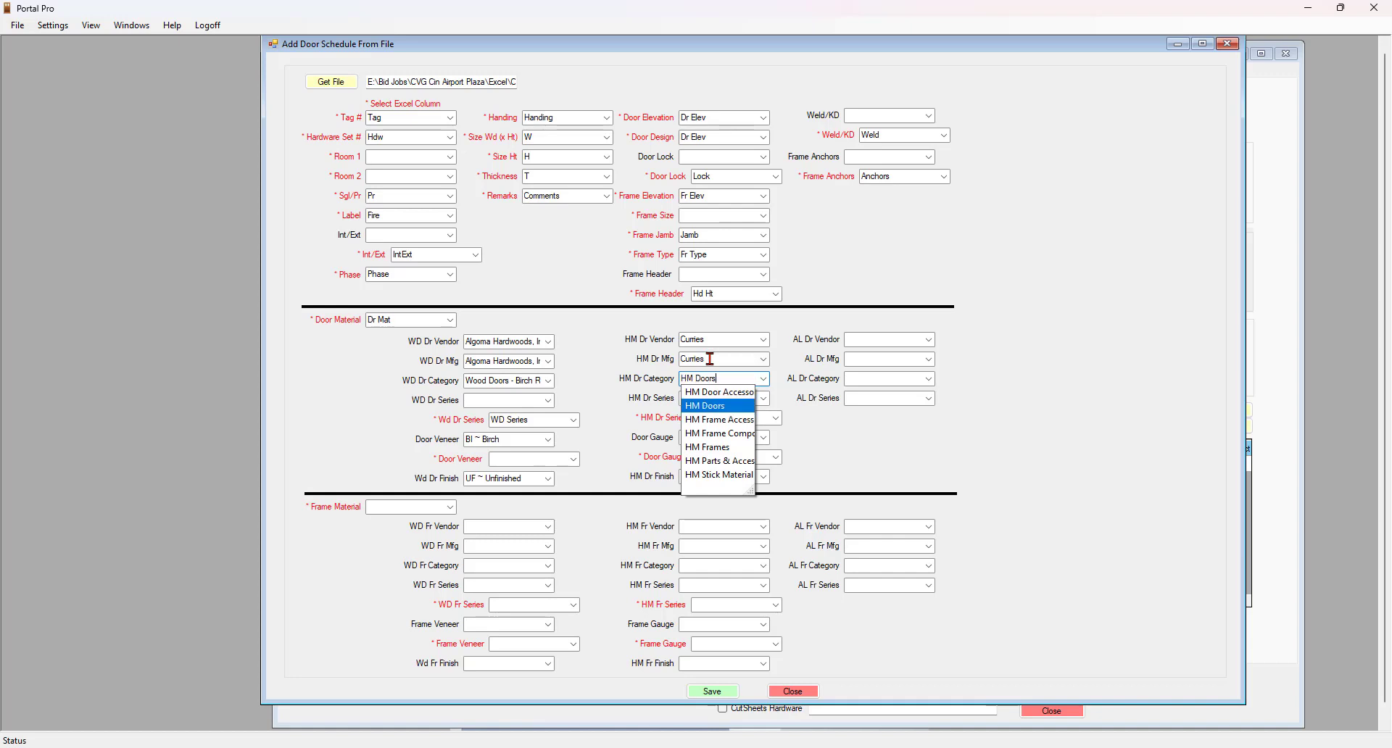
key("Tab")
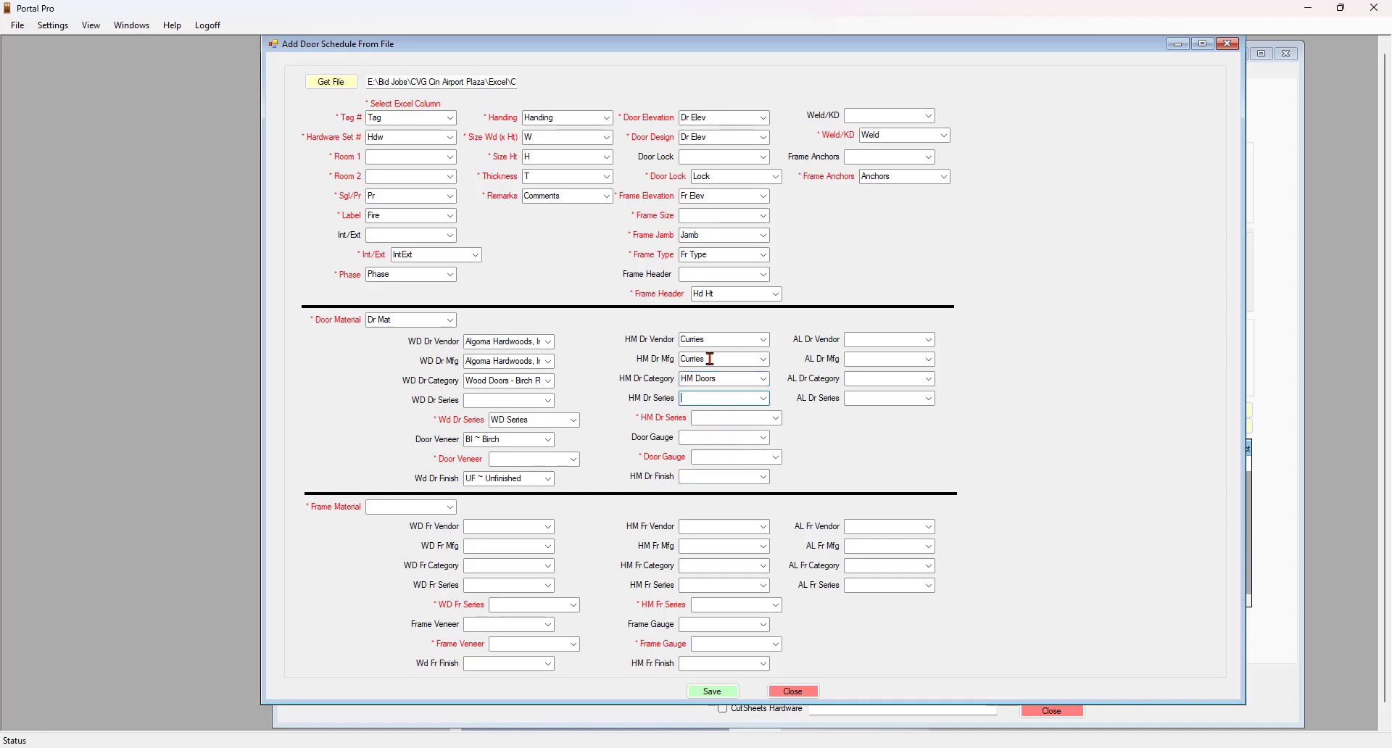
- Set the fixed hollow metal door series to 707 ~ Commercial Grade Door
left_click(776, 419)
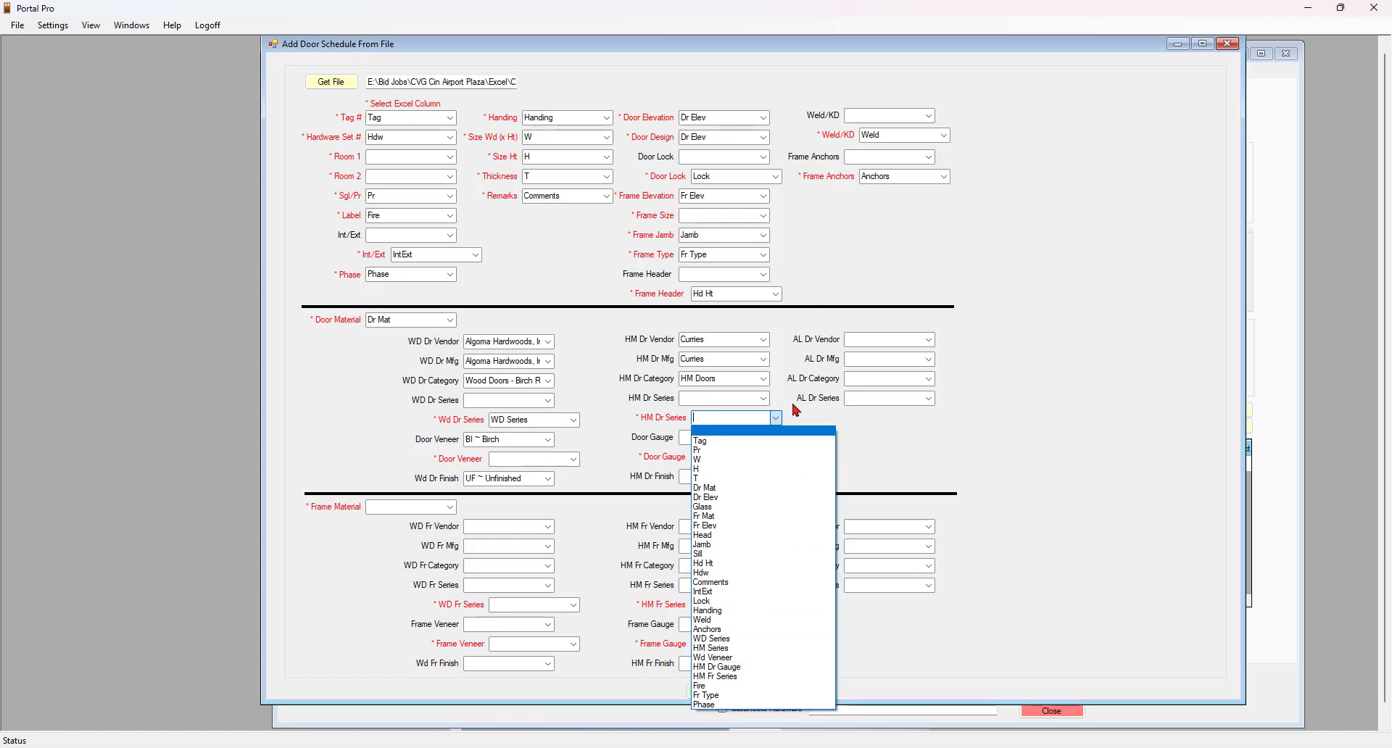
left_click(768, 403)
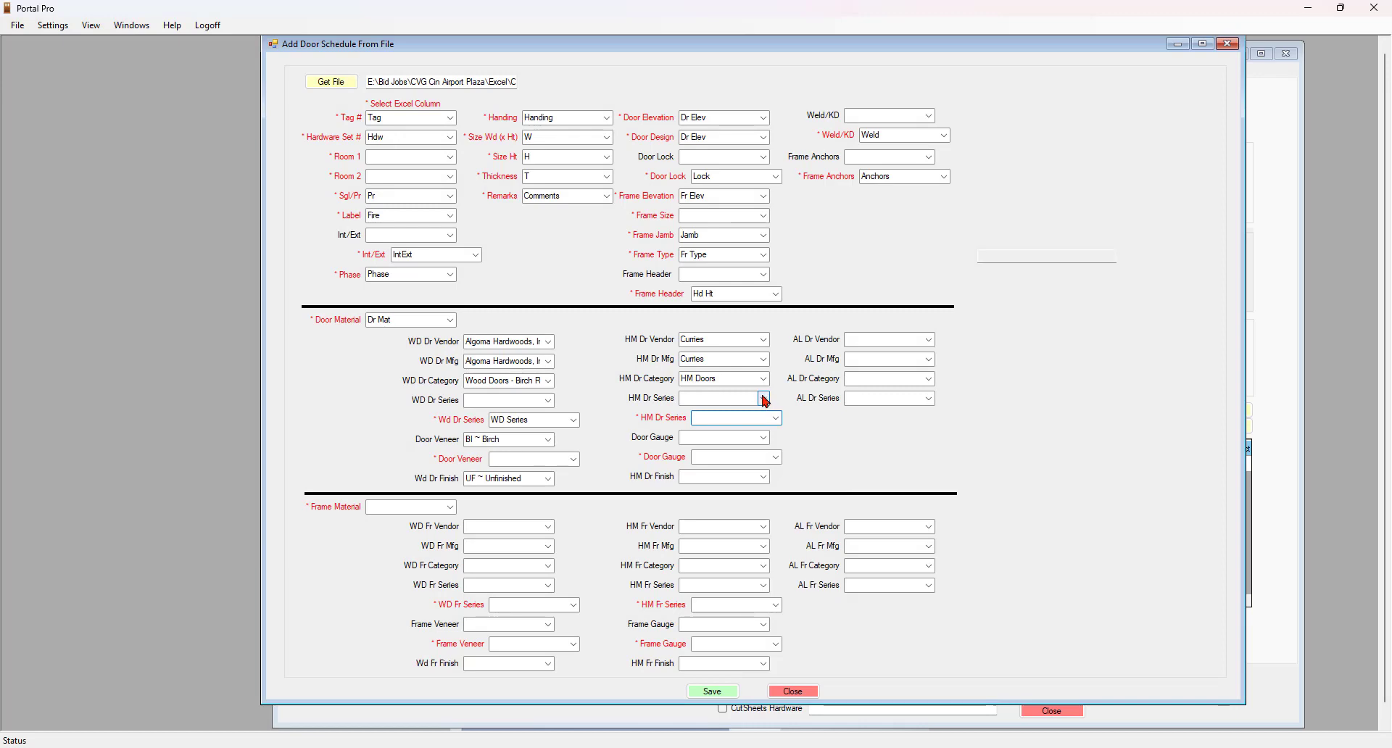
left_click(765, 400)
left_click(765, 400)
left_click(764, 399)
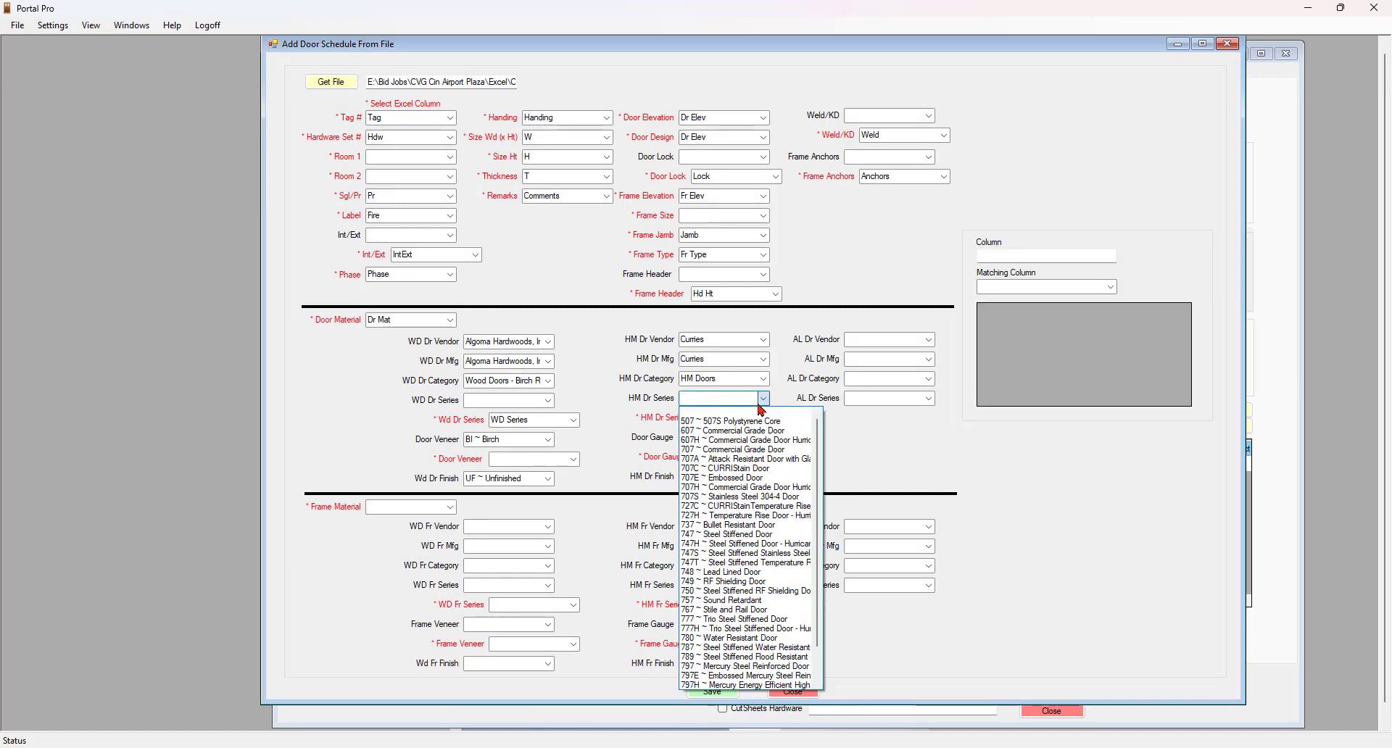
left_click(698, 450)
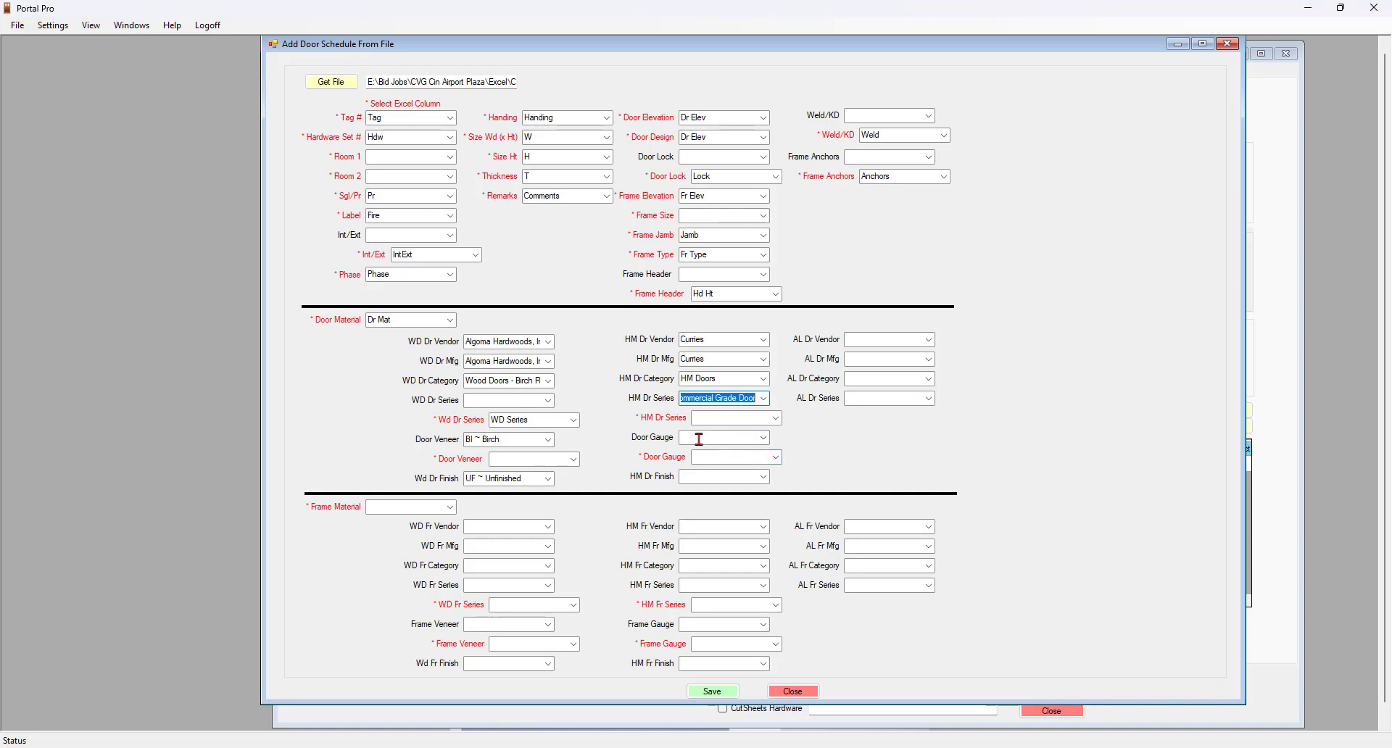
- Map the required Door Gauge field to the HM Dr Gauge column and match its value 16 to 16 ~ 16 Gauge
left_click(778, 458)
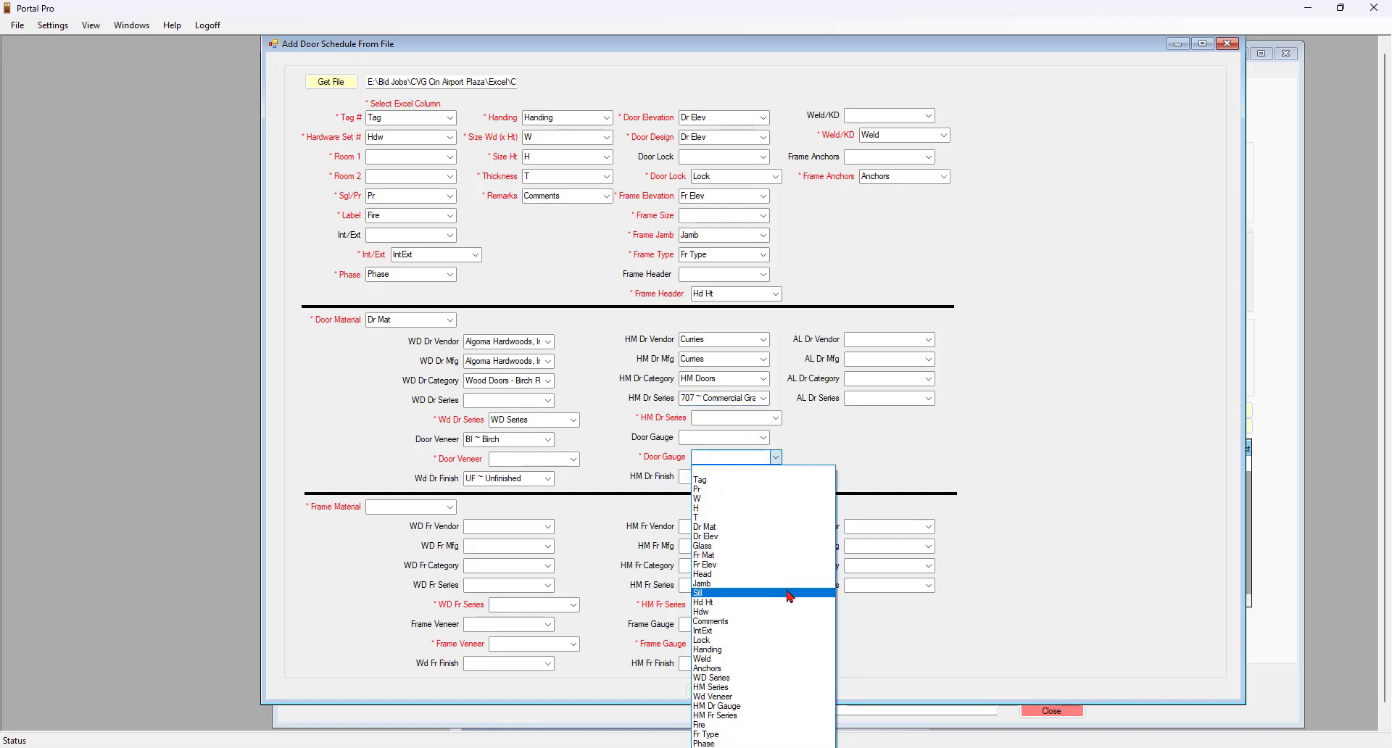
left_click(727, 707)
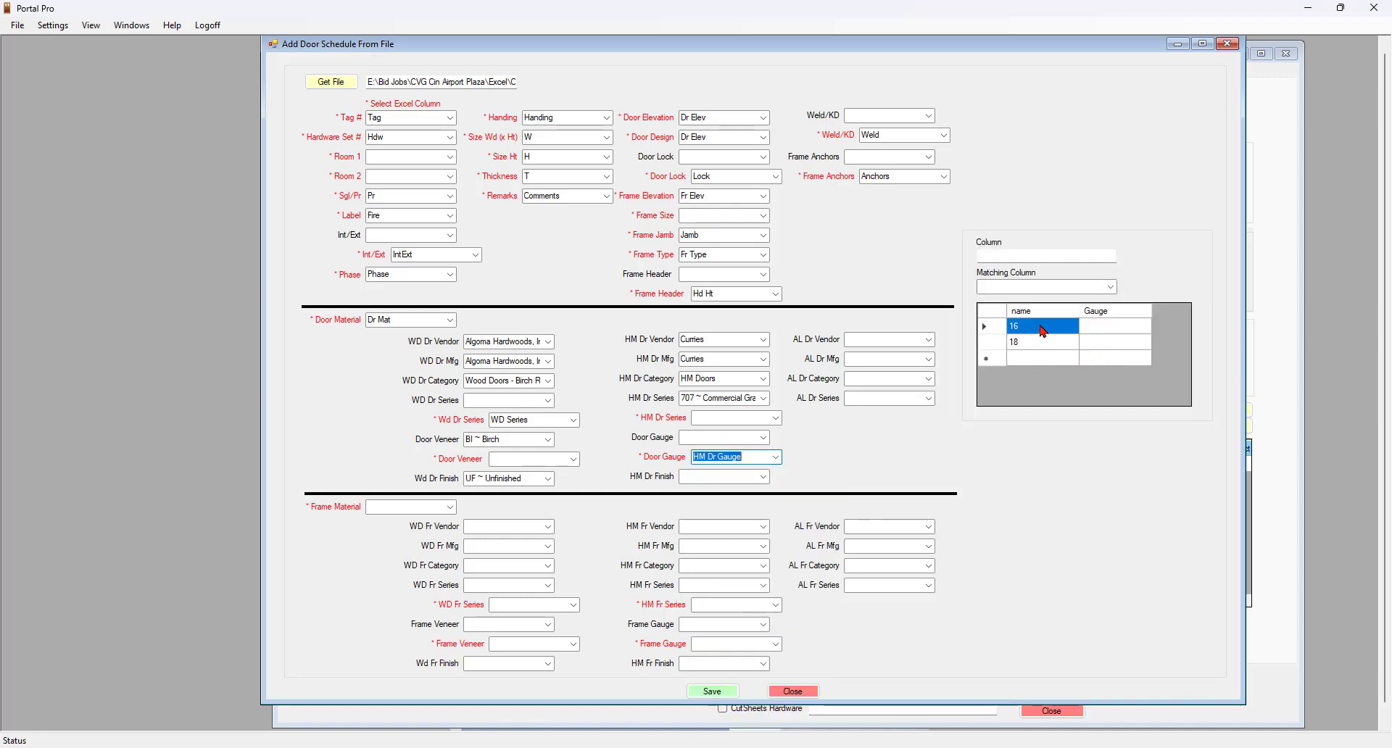
left_click(1042, 332)
left_click(1109, 286)
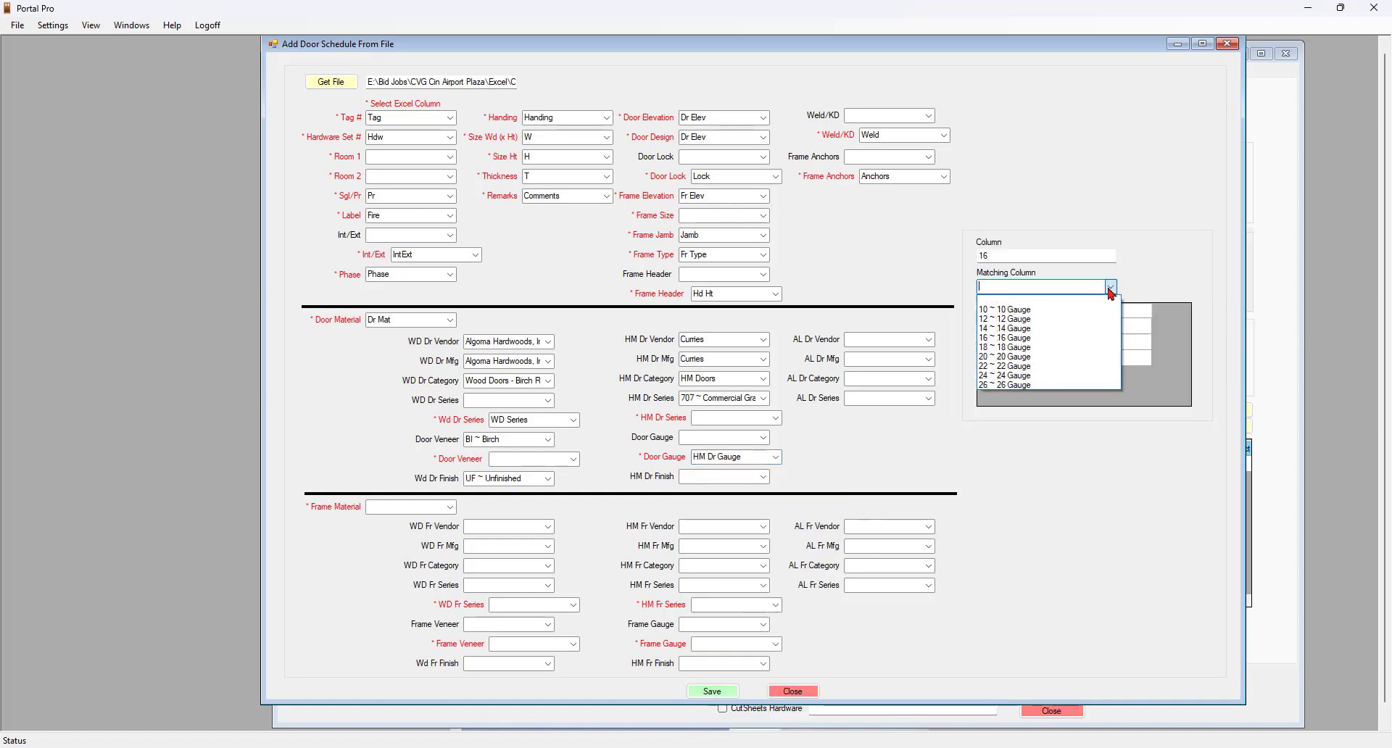
left_click(1011, 337)
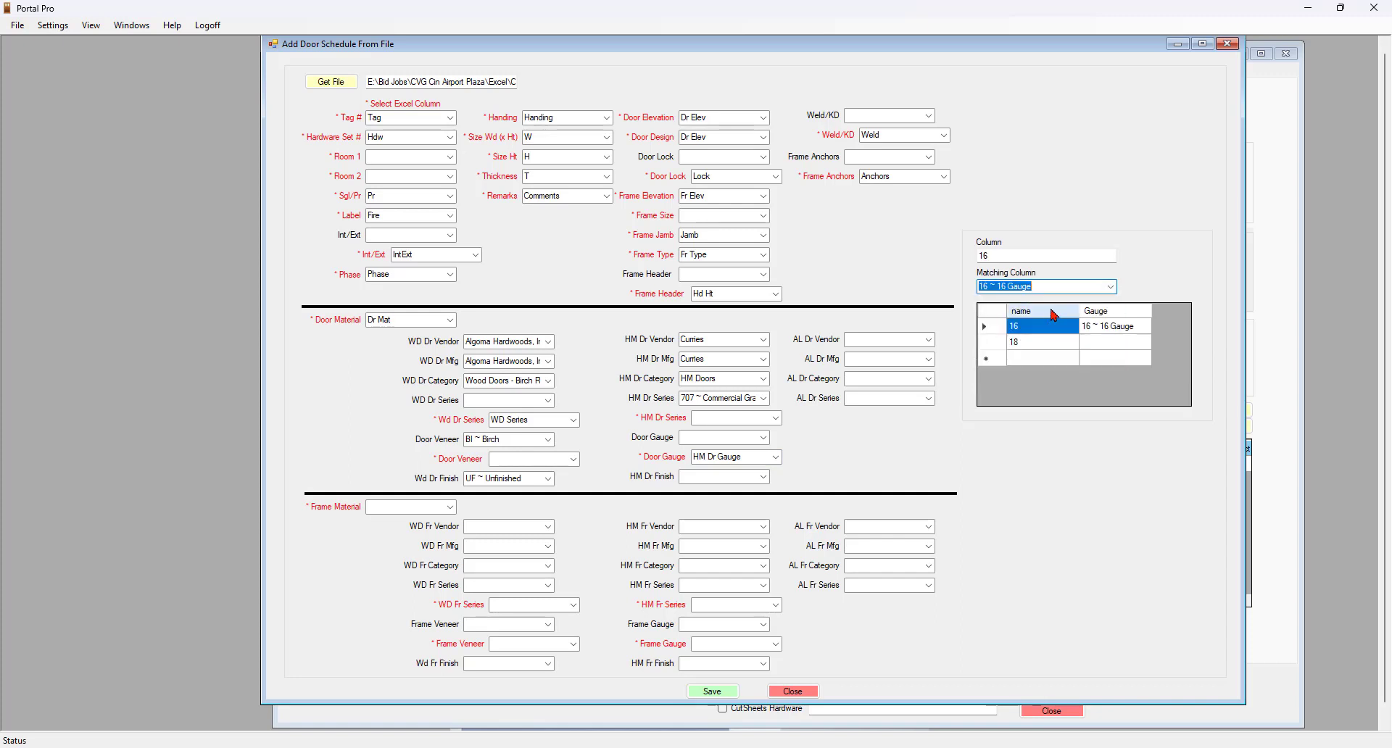
- Match the door gauge value 18 to 18 ~ 18 Gauge and set the hollow metal door finish to PRI ~ Prime Paint
left_click(1062, 340)
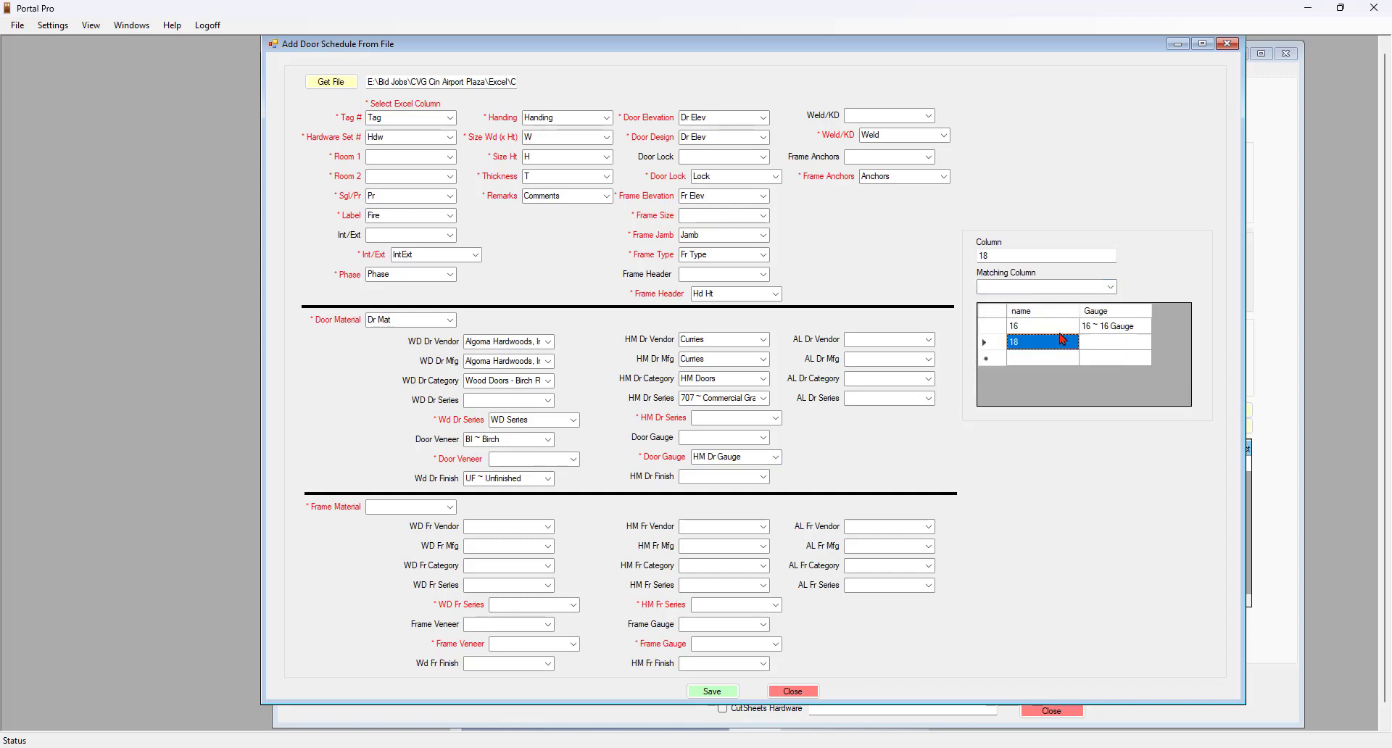
left_click(1110, 286)
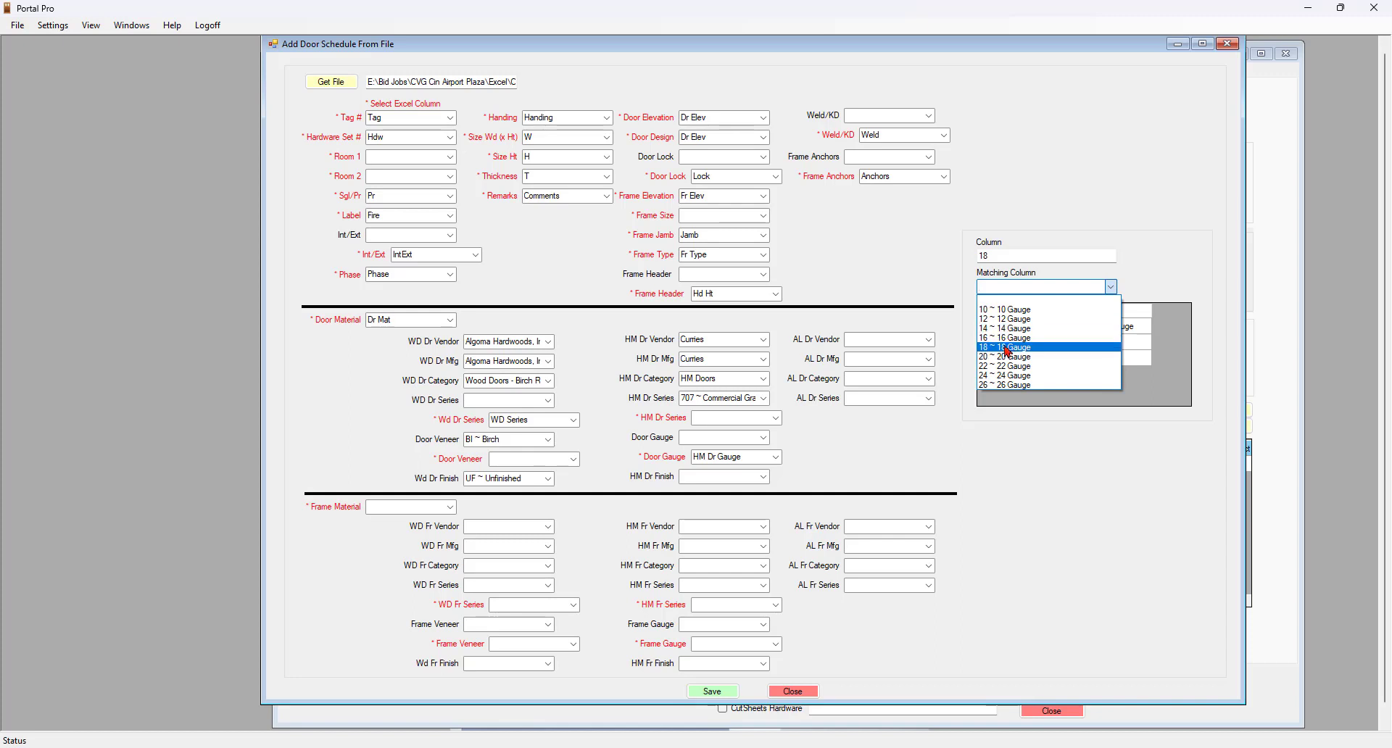
left_click(1007, 355)
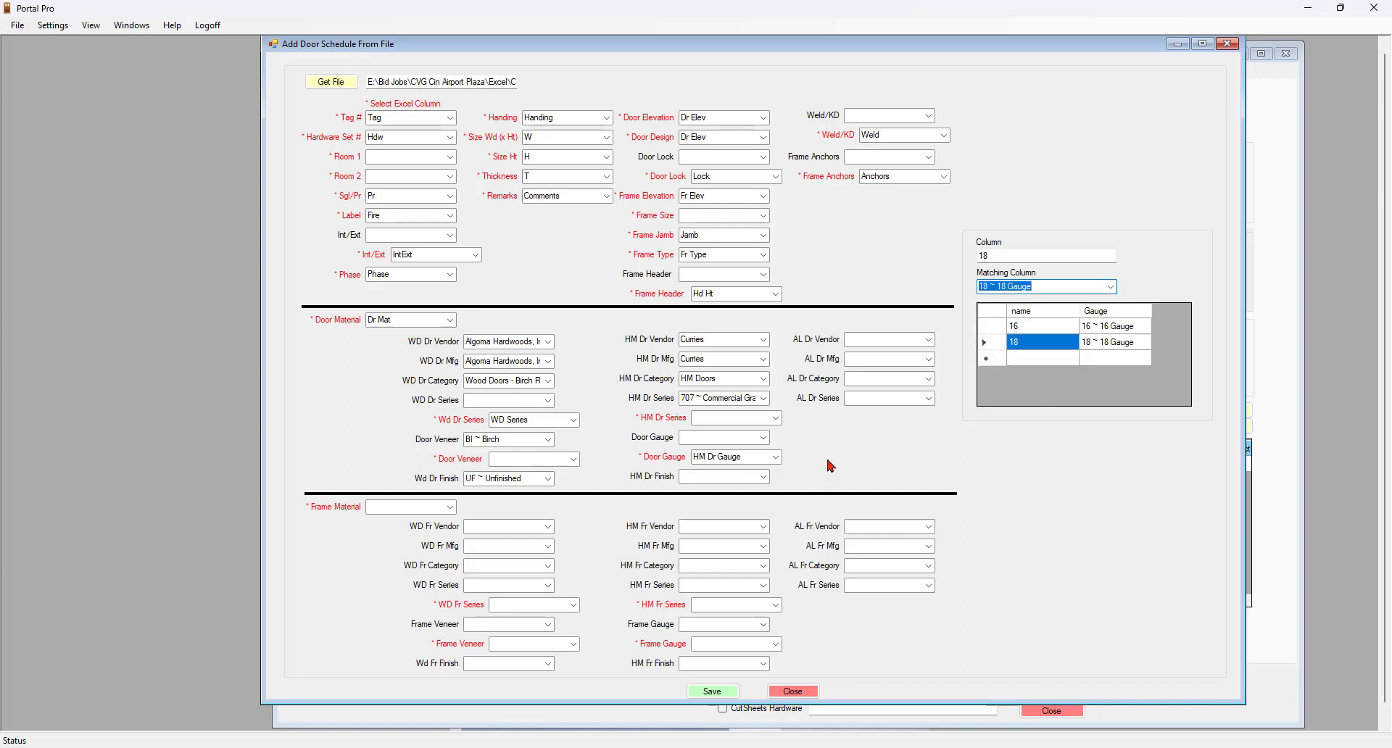
left_click(763, 477)
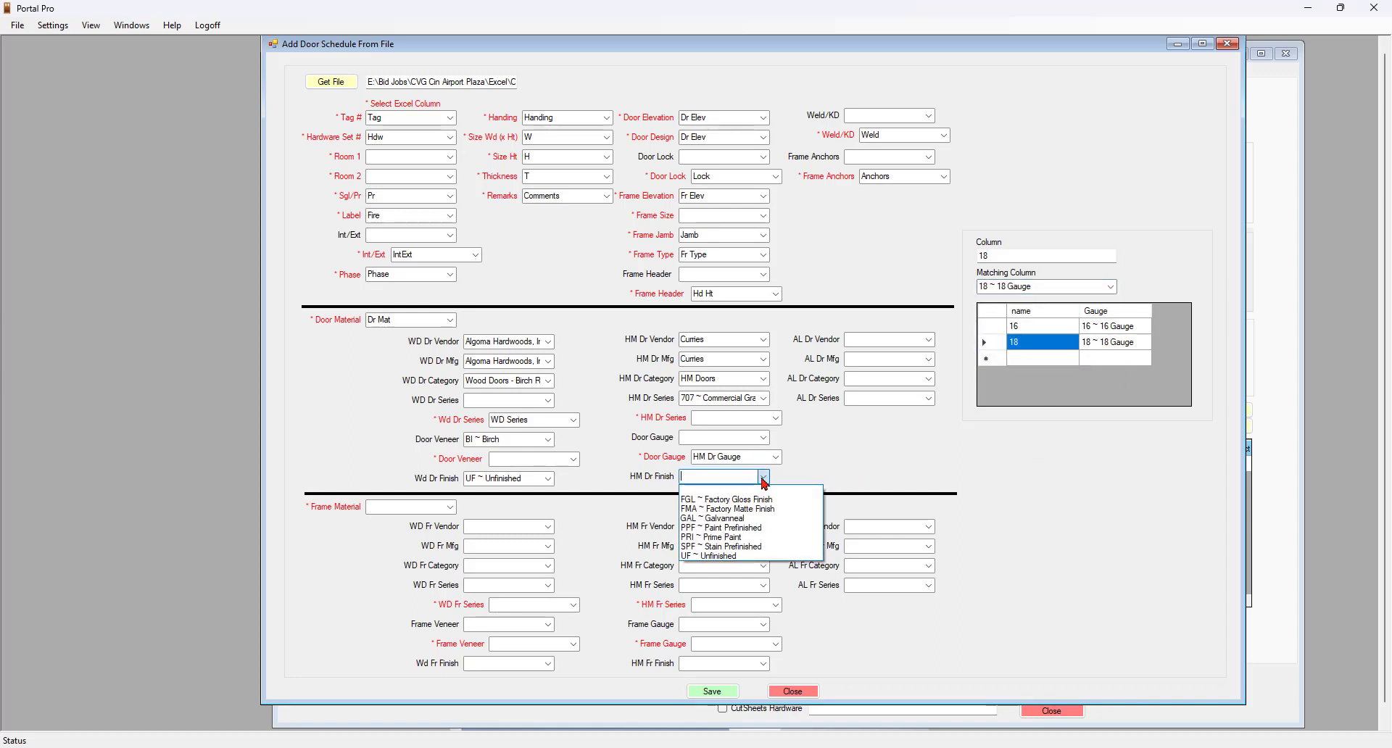
left_click(716, 538)
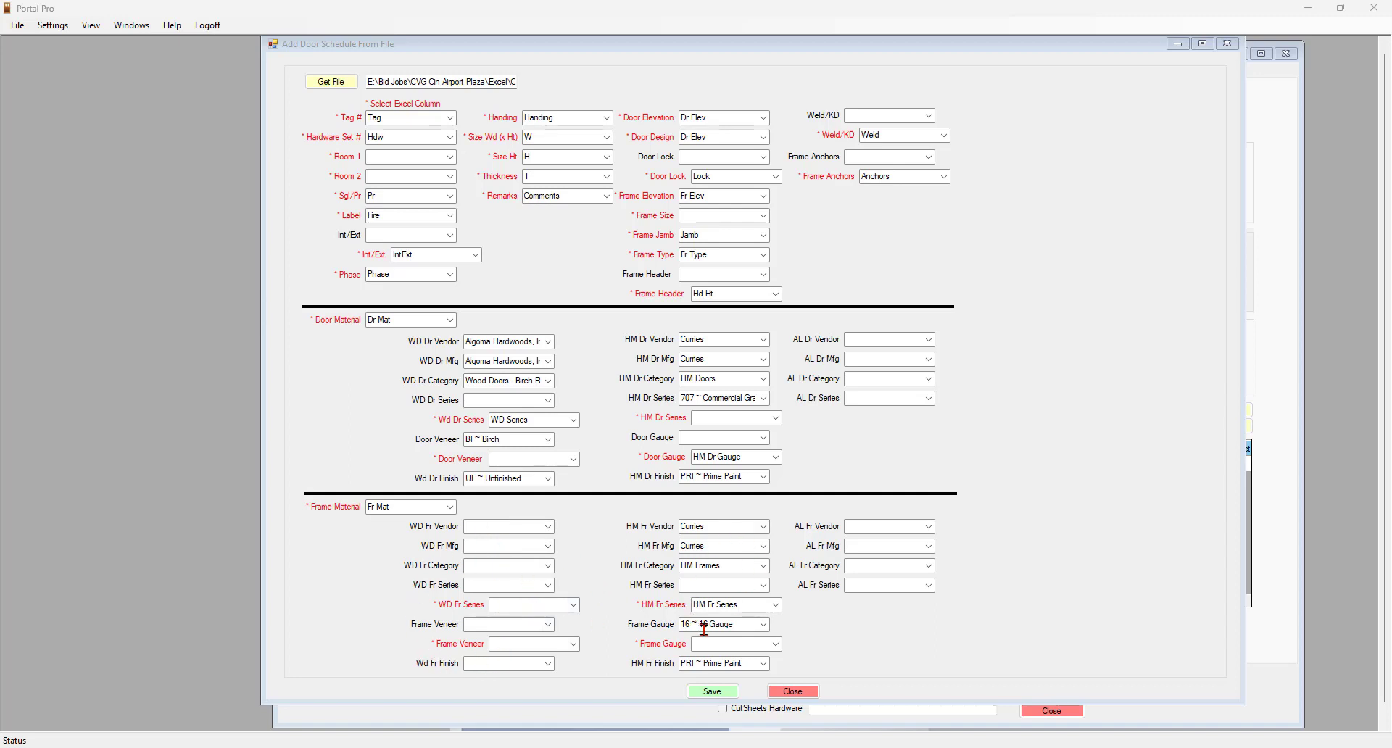
- Map the required HM Fr Series field to the HM Fr Series column and save the form to import the schedule
left_click(775, 606)
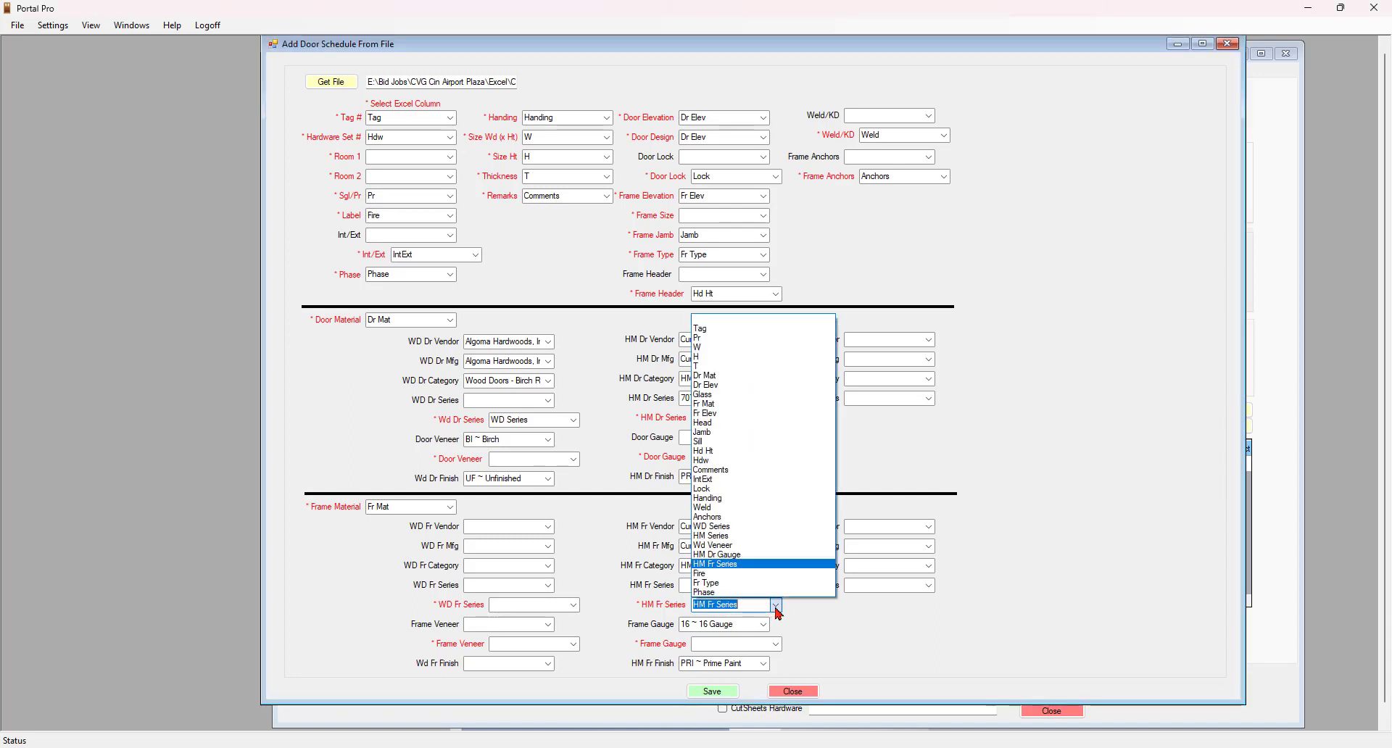
left_click(724, 565)
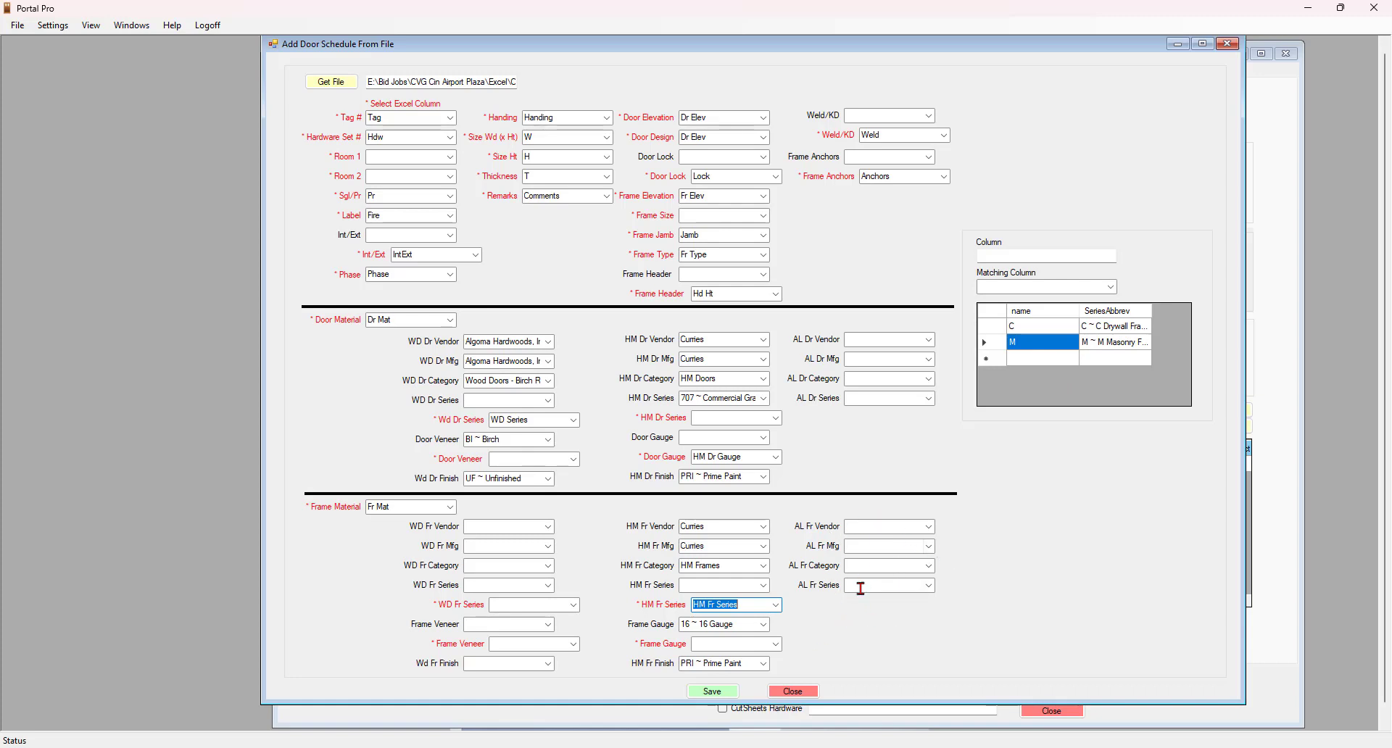
left_click(714, 693)
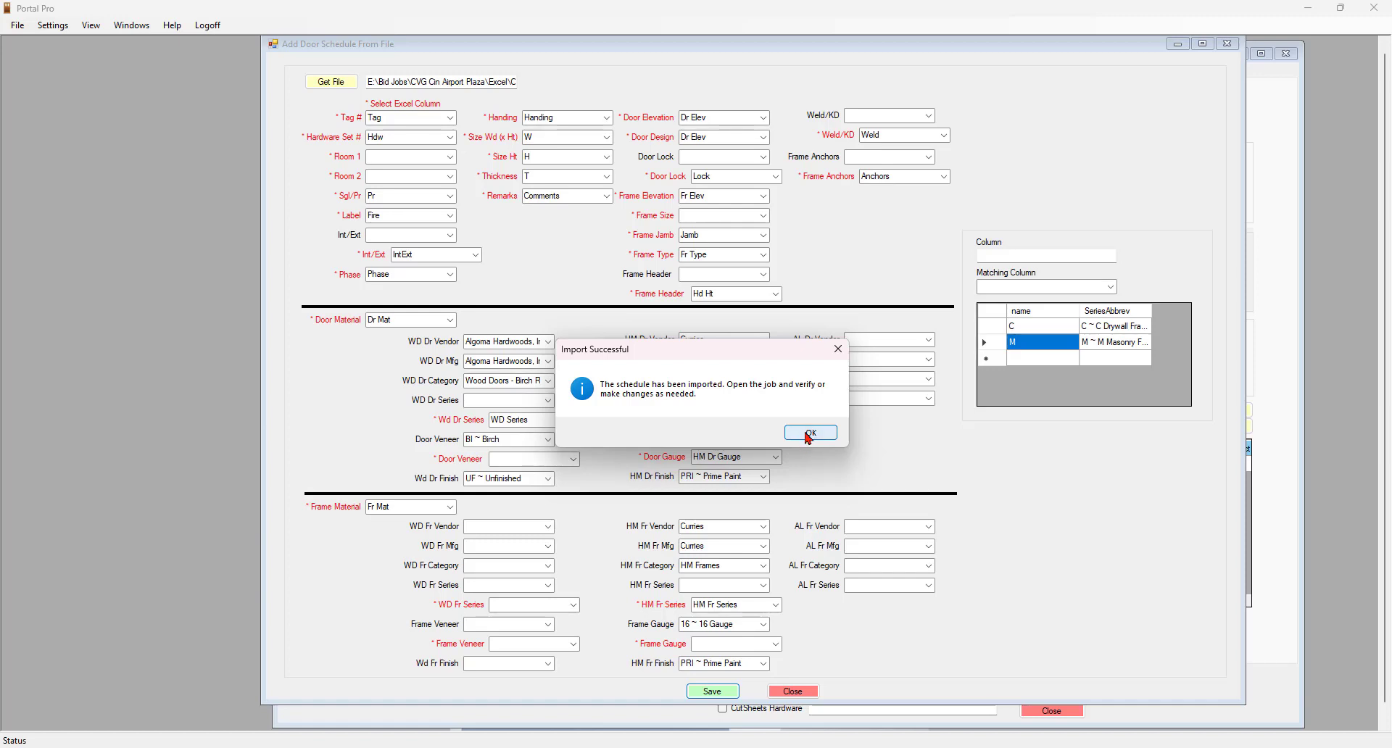
left_click(810, 433)
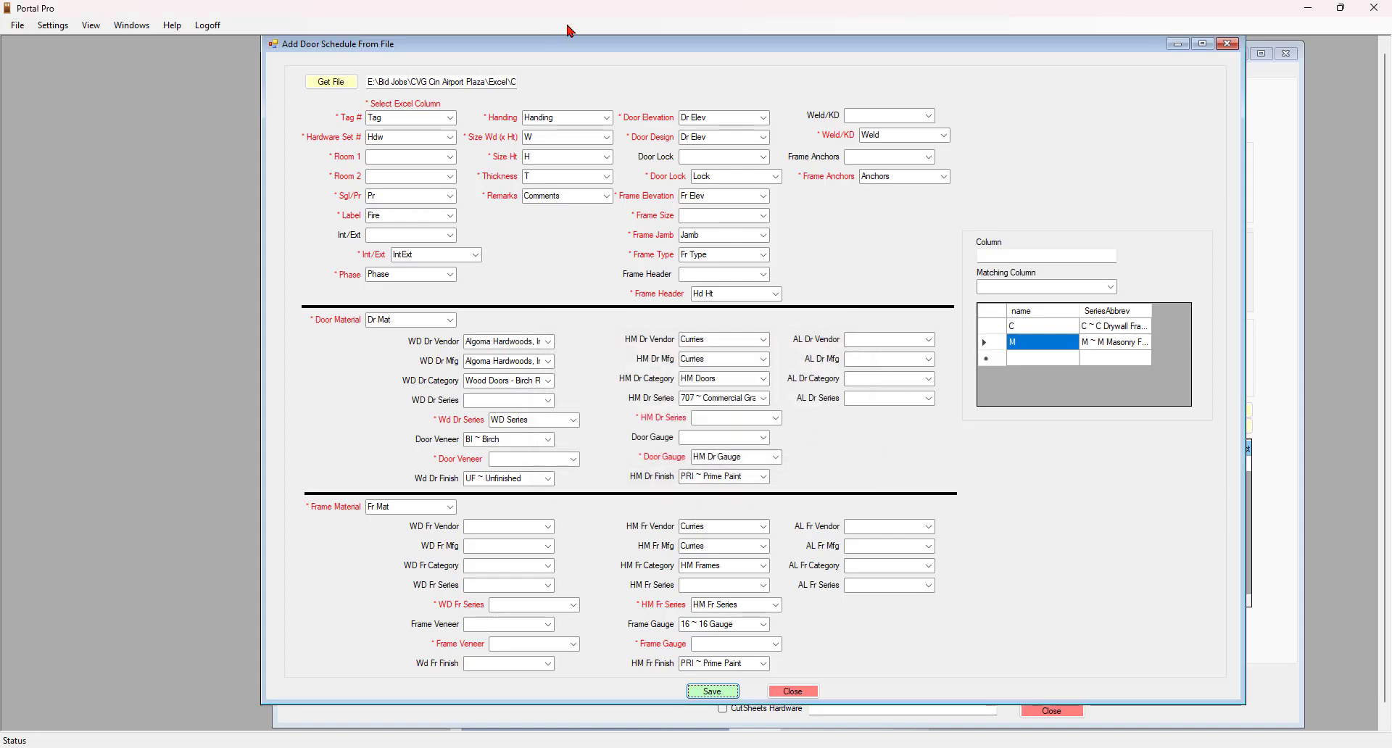
- Minimize the import form and reload the CVG Airport Plaza job in the Door/Hardware Schedules window
left_click(1181, 48)
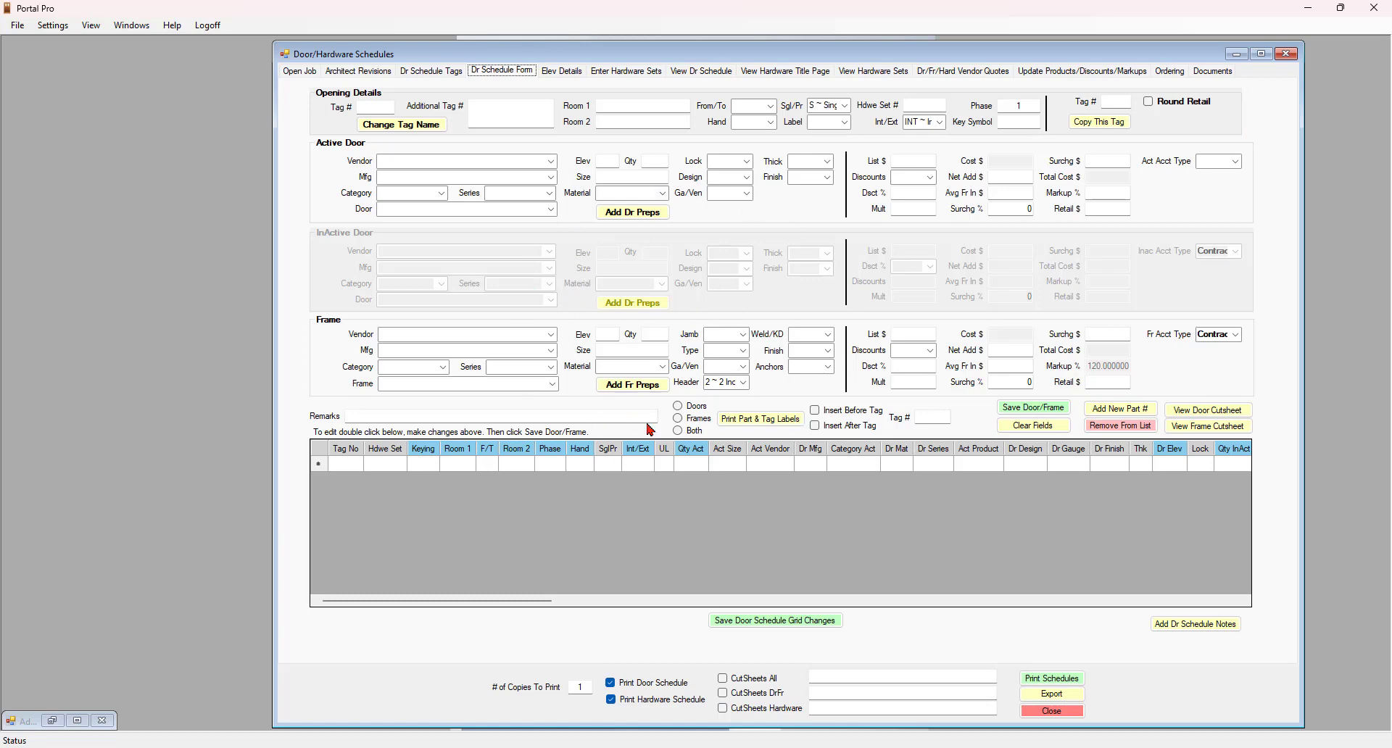
left_click(440, 73)
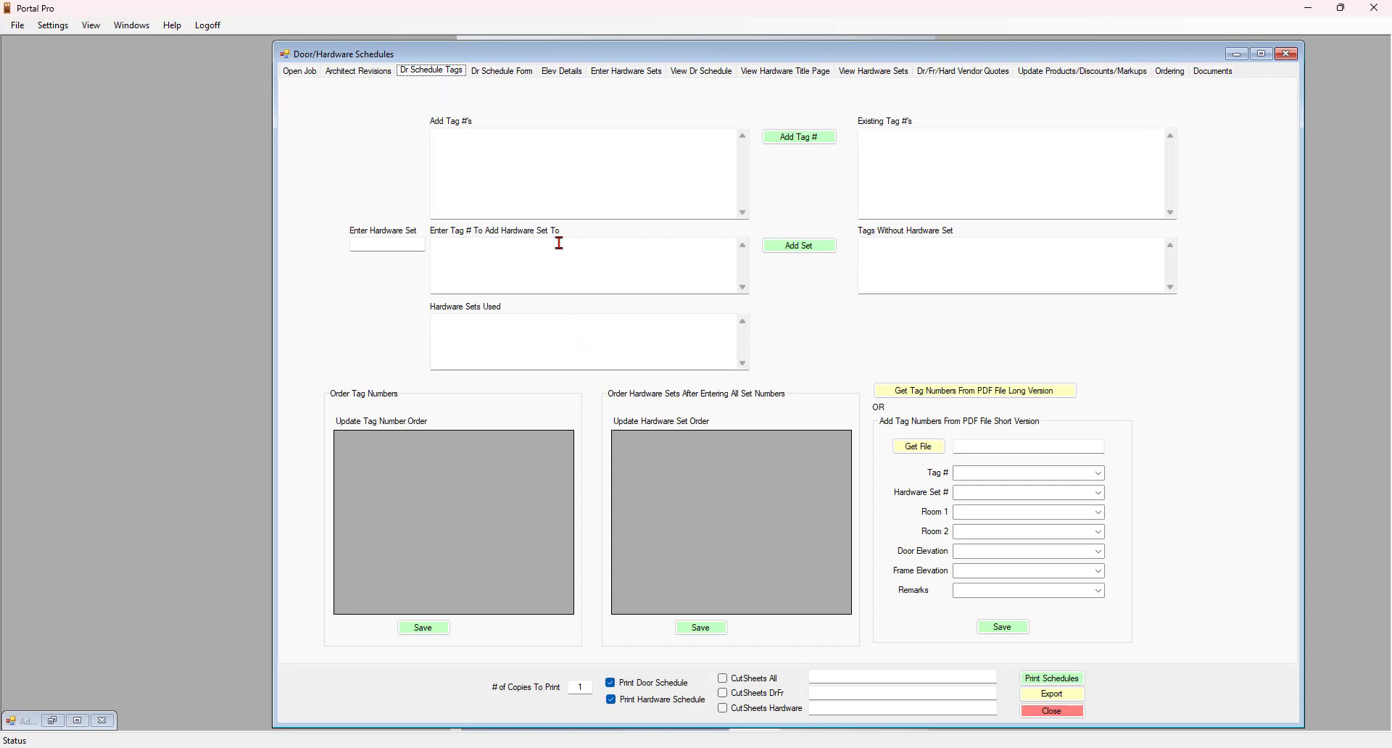
left_click(300, 71)
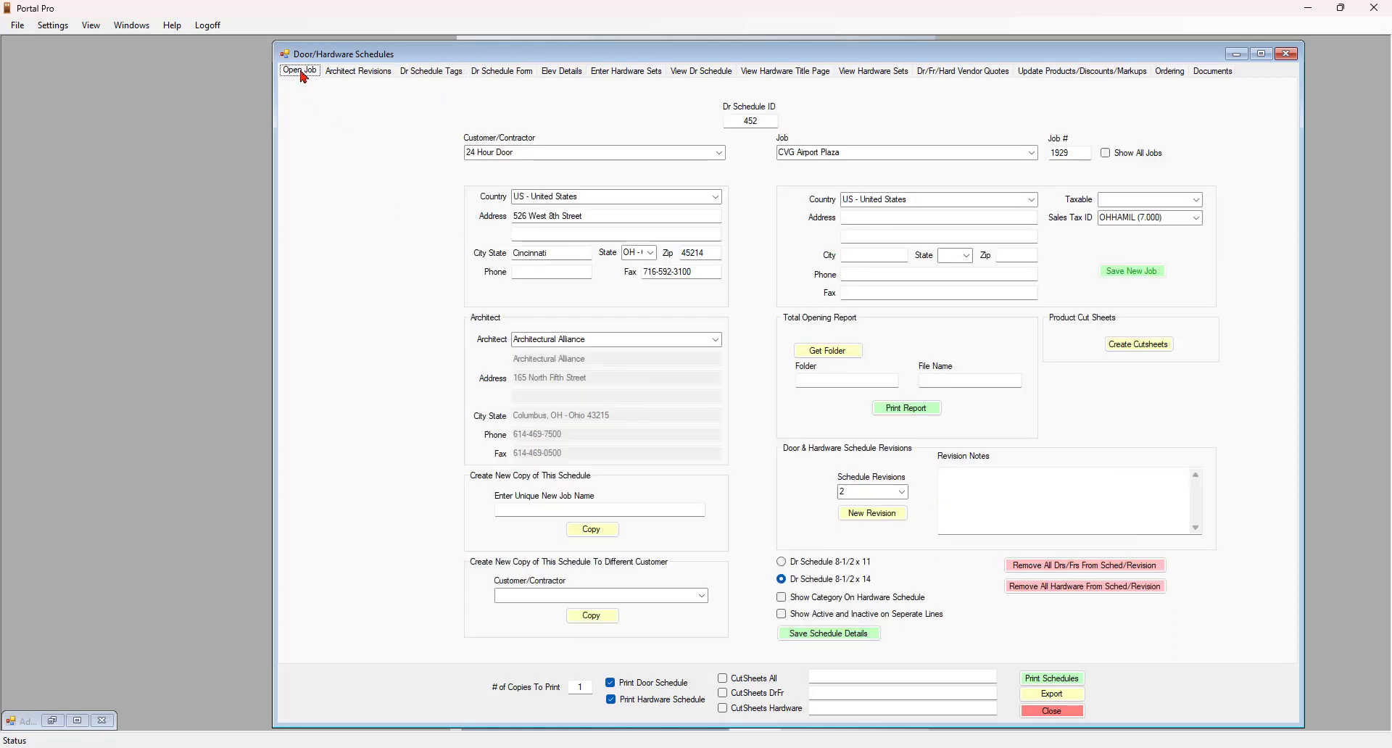
left_click(1031, 153)
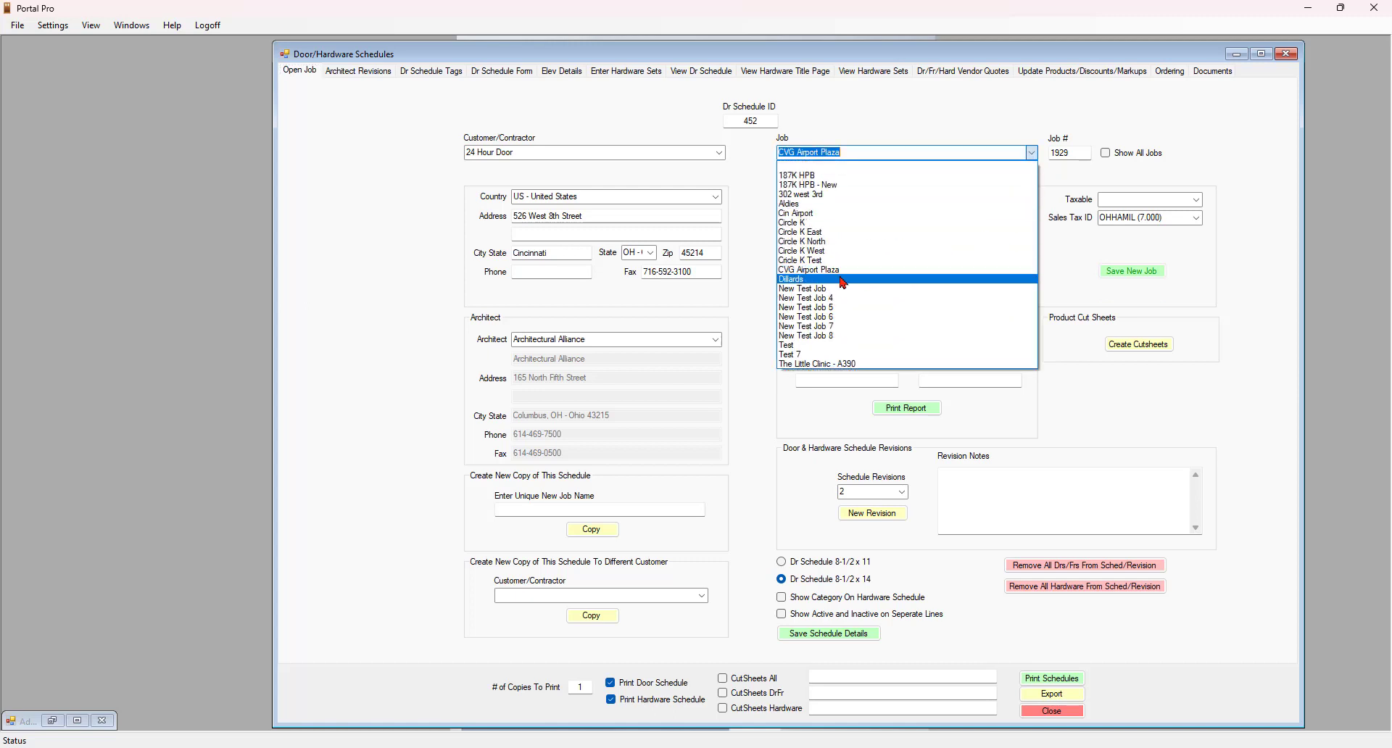
left_click(808, 274)
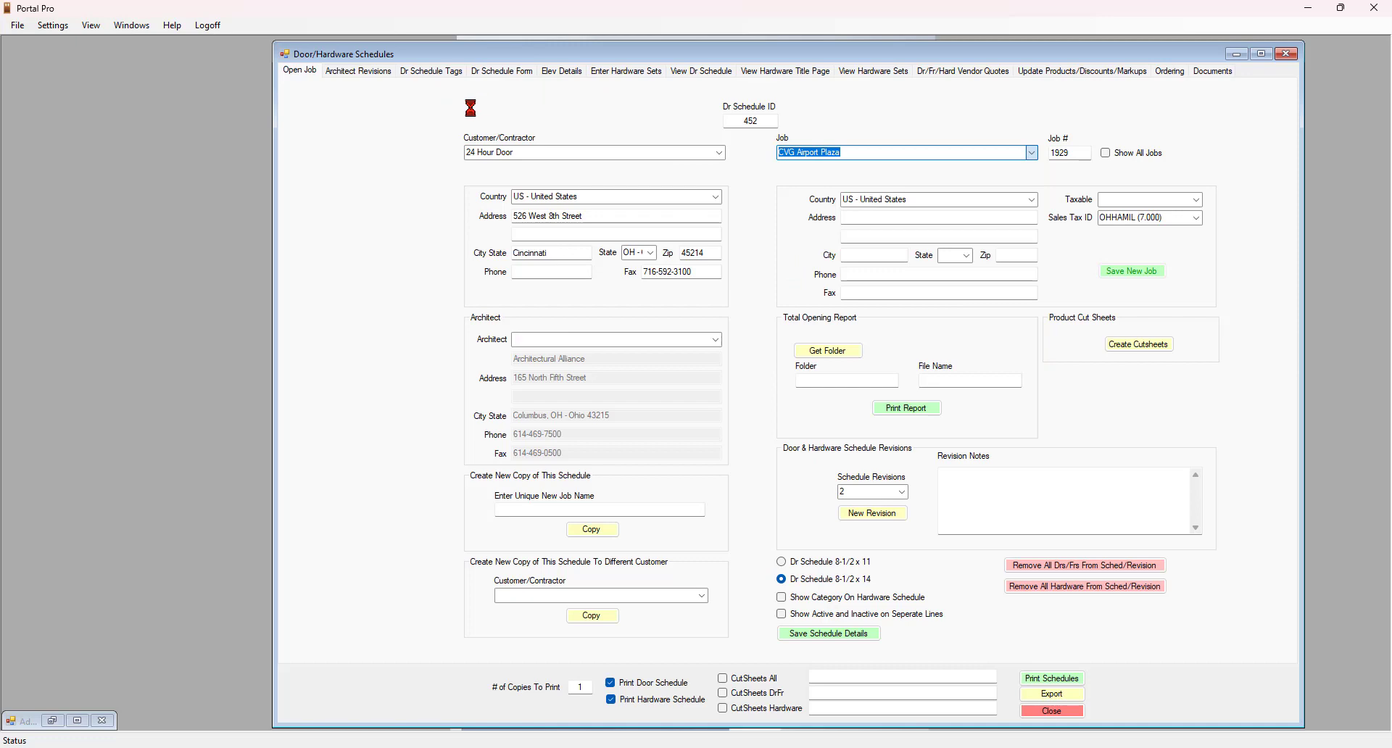
- Review the imported tag numbers and hardware sets, and look through the door schedule grid down to its last row
left_click(433, 72)
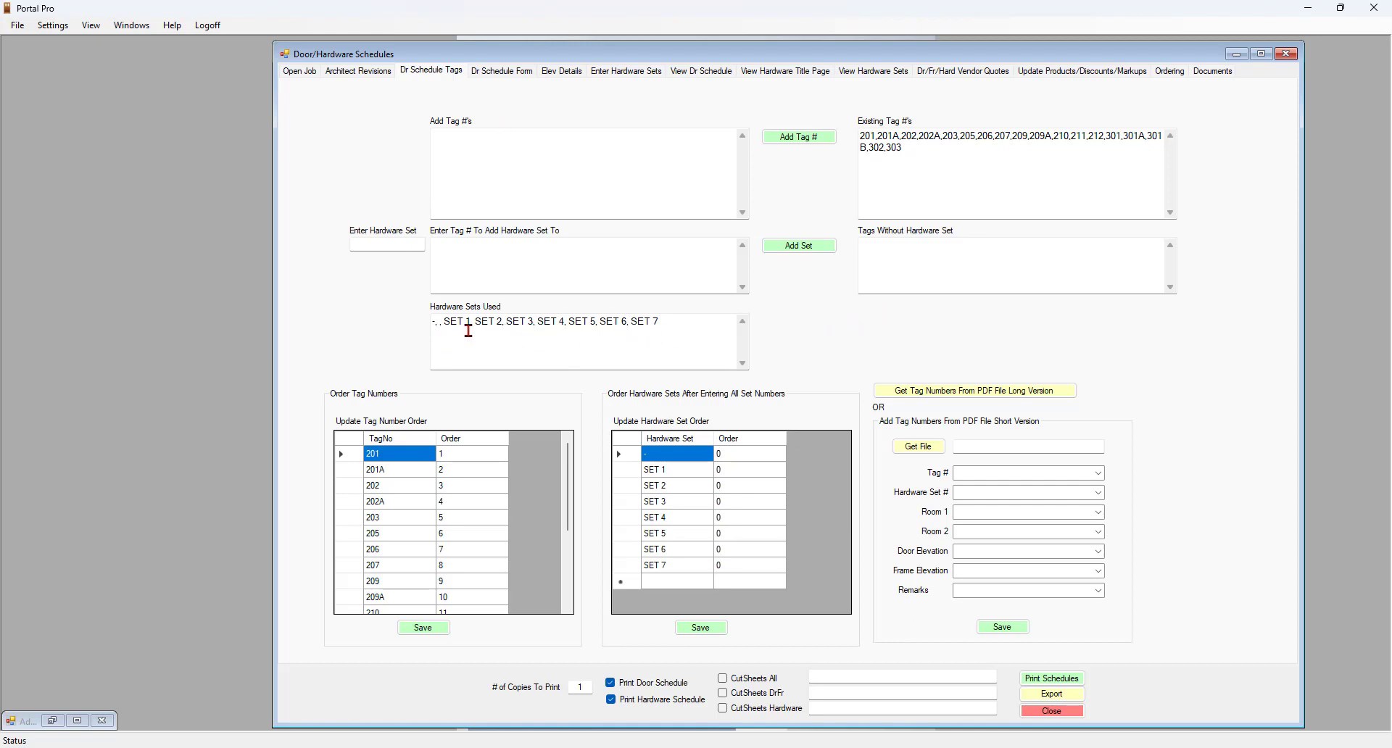
left_click(506, 71)
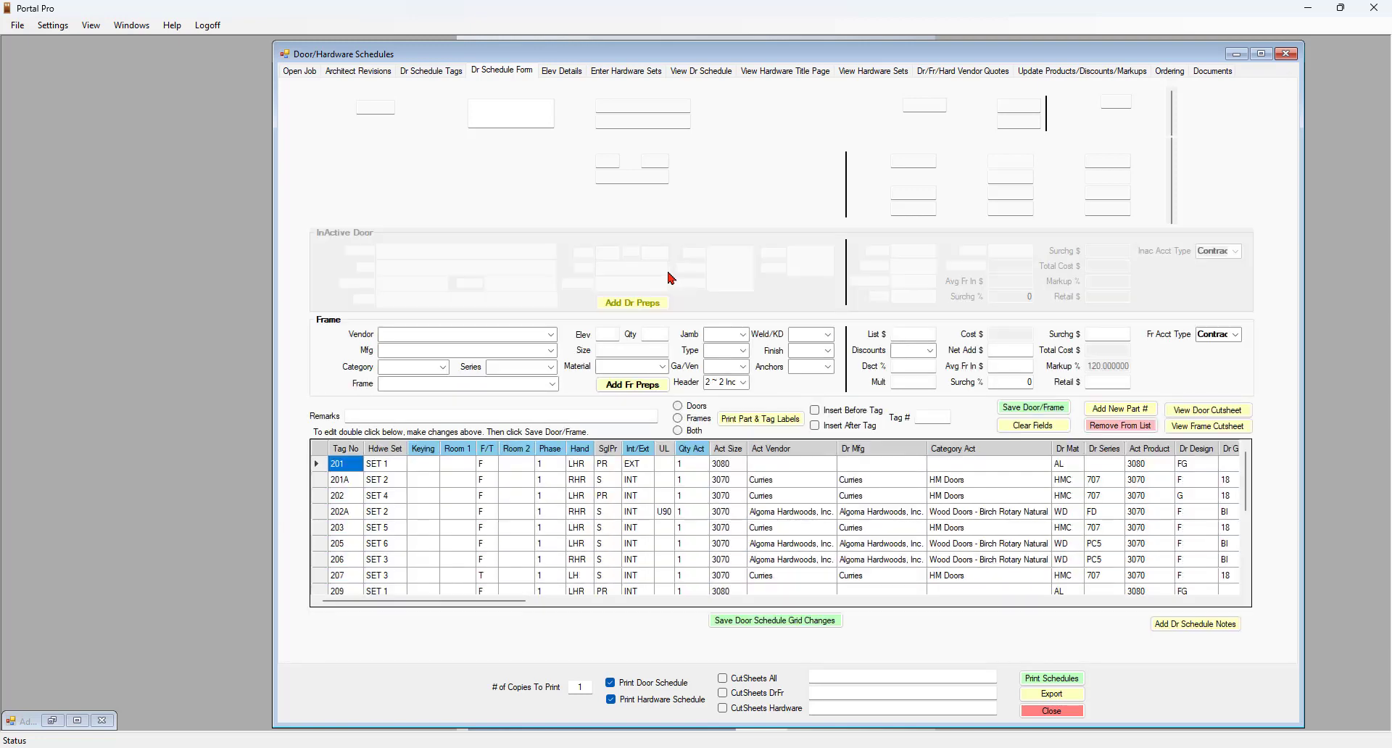
scroll(380, 509, "down", 3)
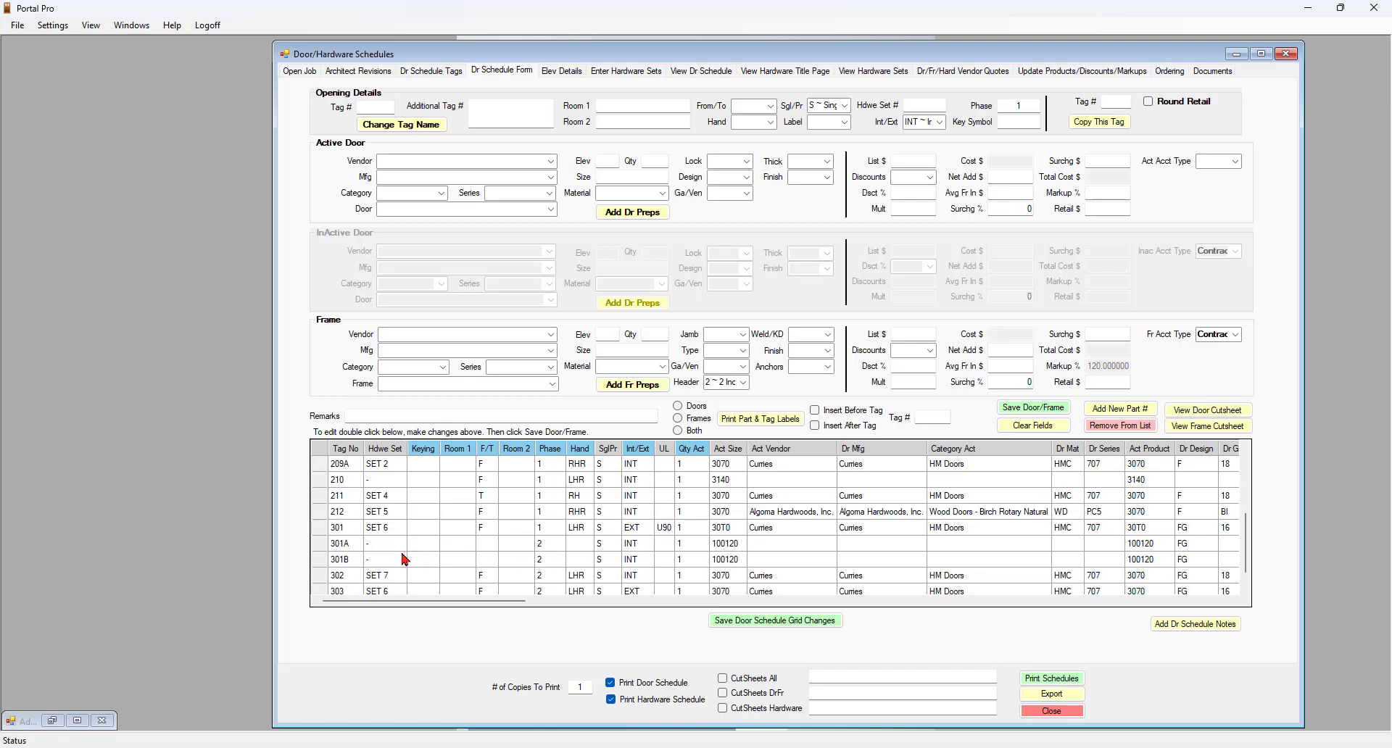
scroll(411, 557, "down", 1)
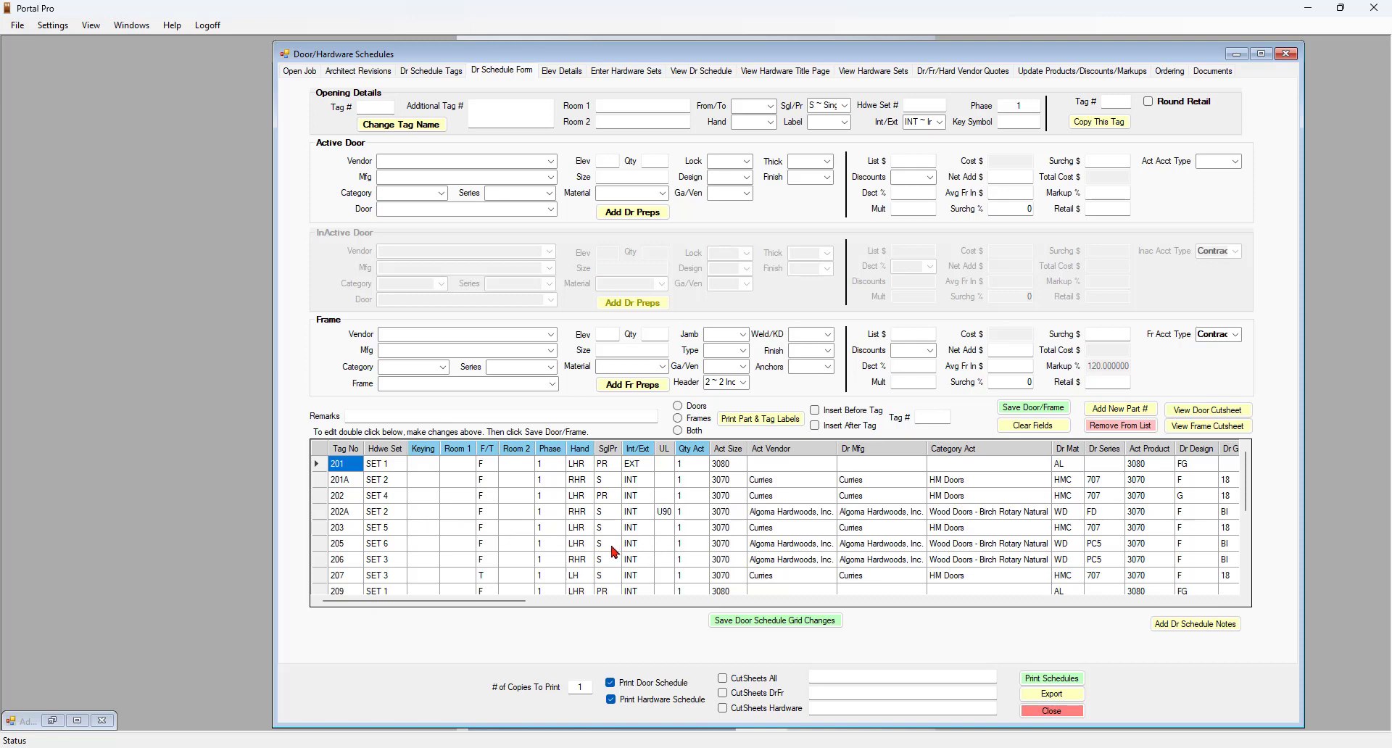
scroll(453, 543, "down", 4)
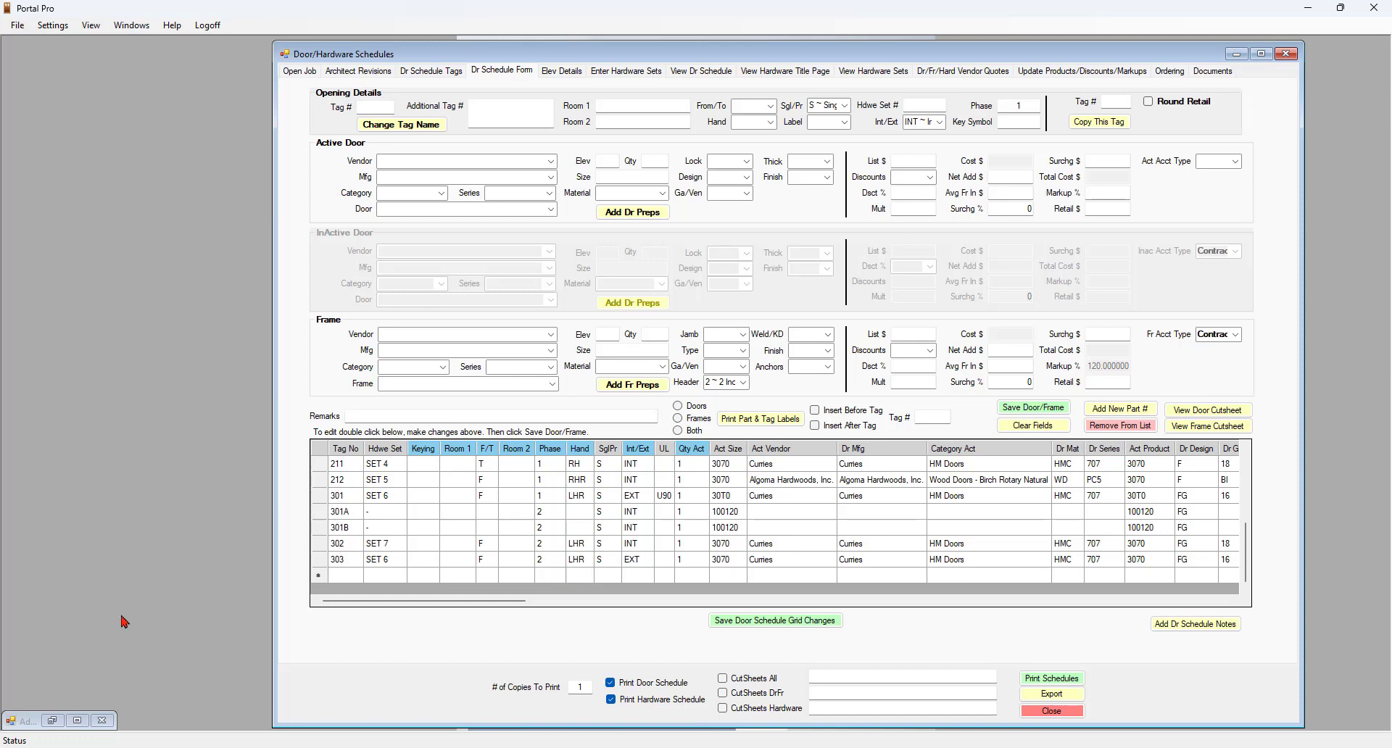
- Restore the import form, move it aside, and return to the Door/Hardware Schedules window
left_click(51, 720)
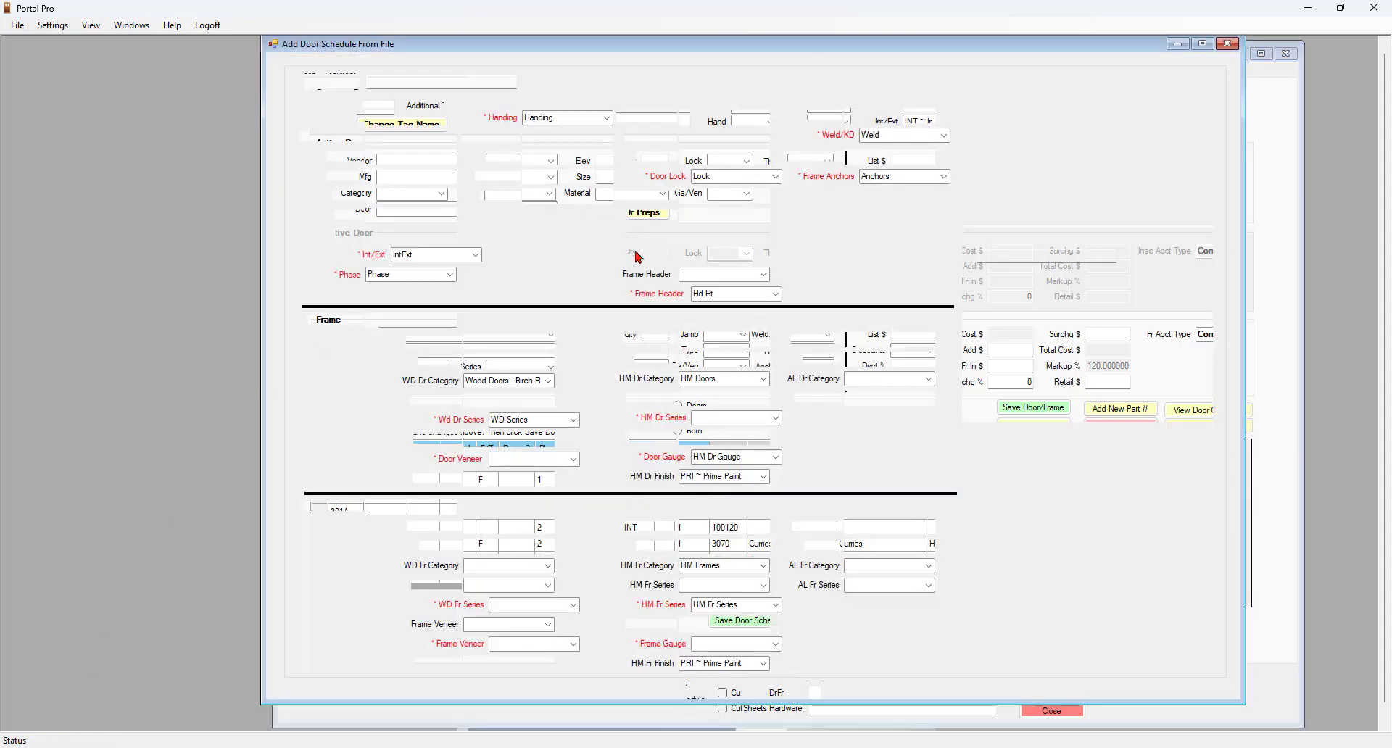
left_click_drag(956, 45, 906, 78)
left_click(1022, 58)
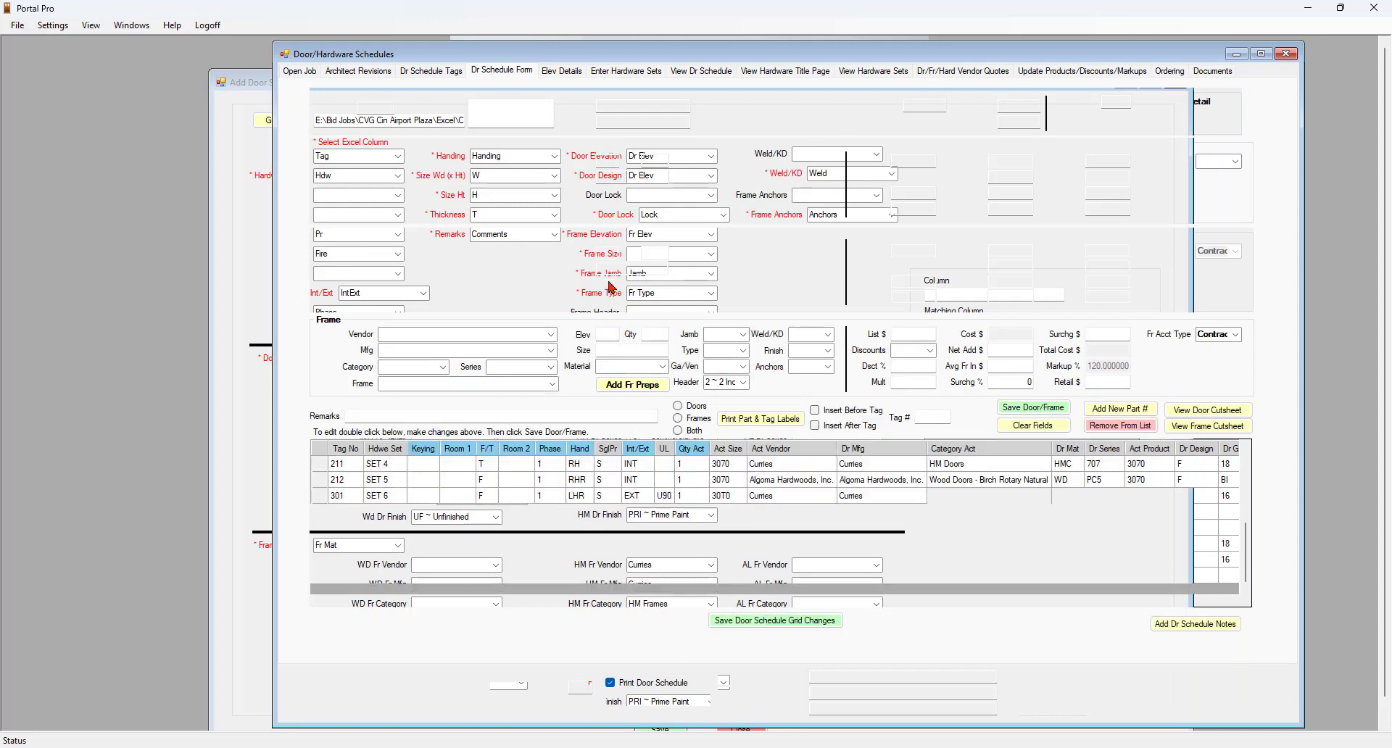
- Check the available schedule revisions of the opened job, leaving revision 2 selected
left_click(300, 72)
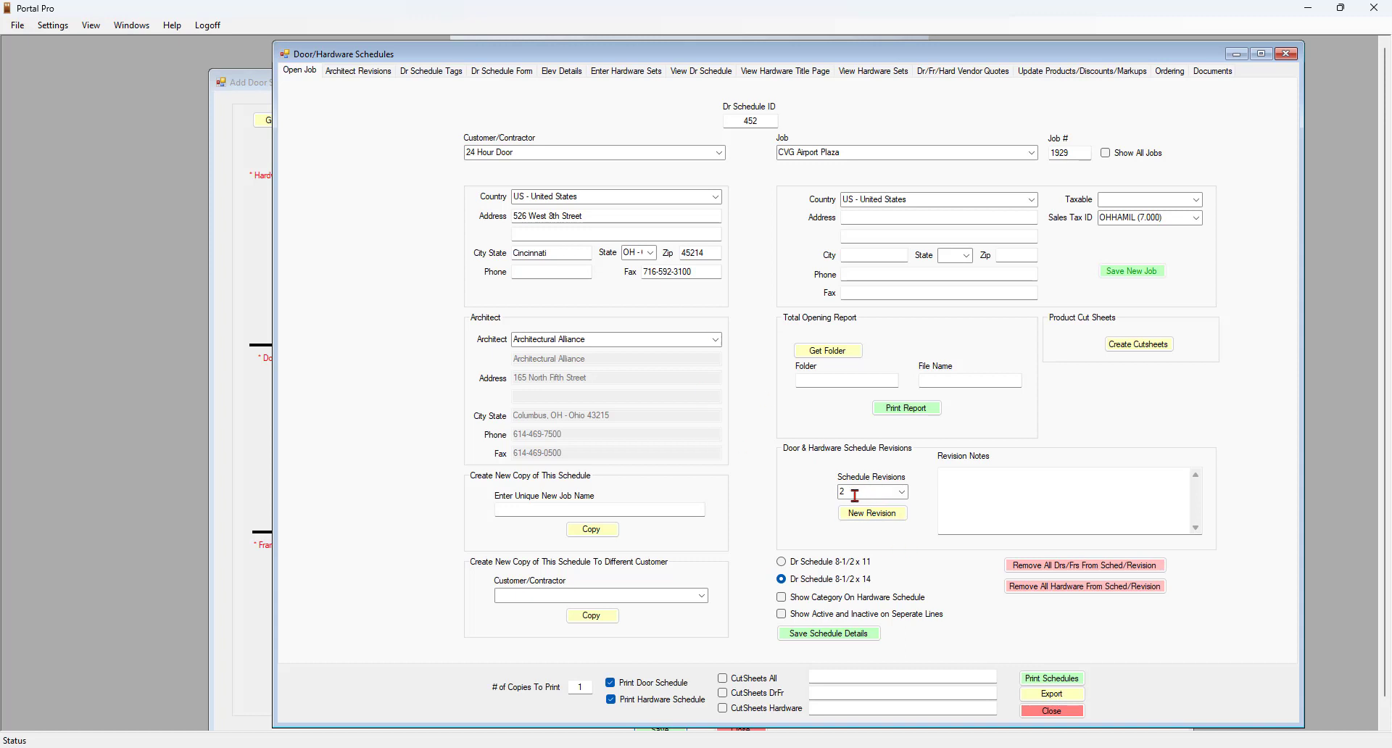
left_click(902, 492)
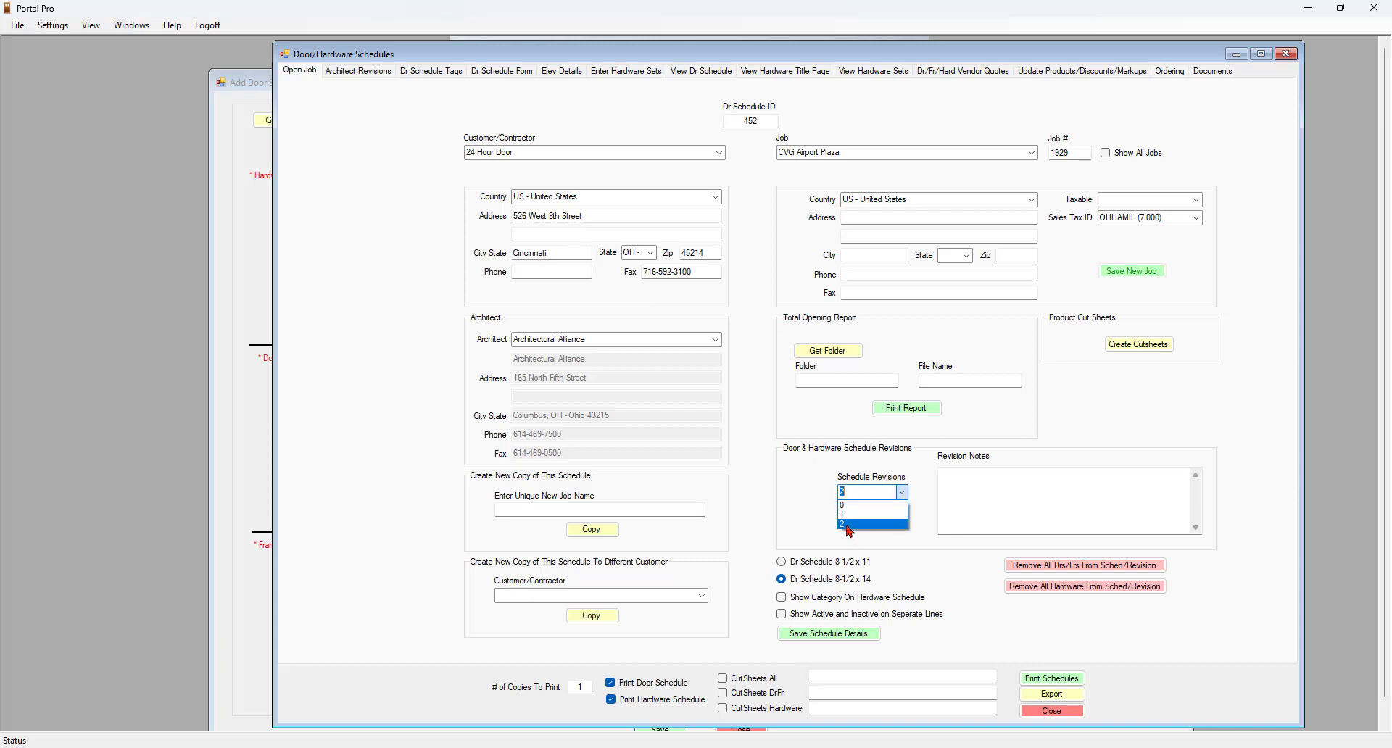
left_click(961, 594)
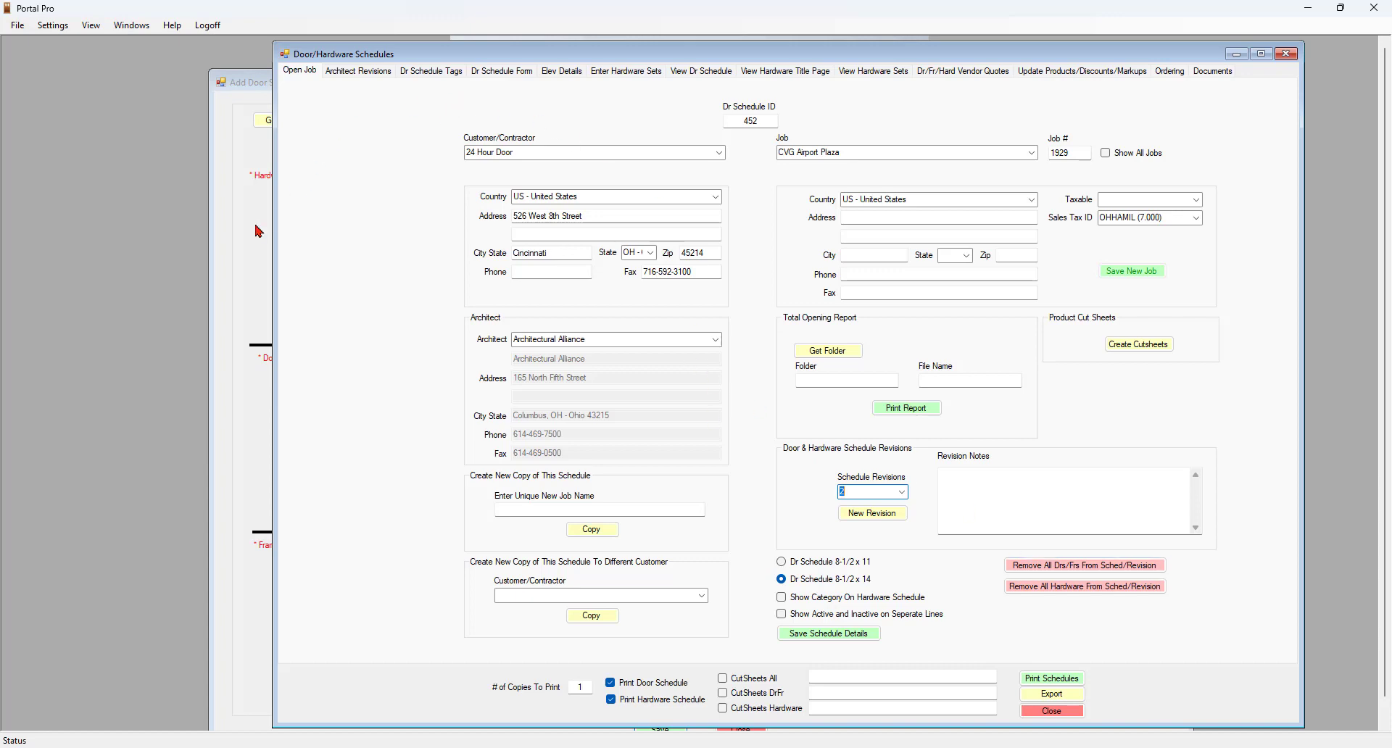
- Bring the Add Door Schedule From File form forward, move it up until its lower edge is reachable, and minimize it
left_click(241, 249)
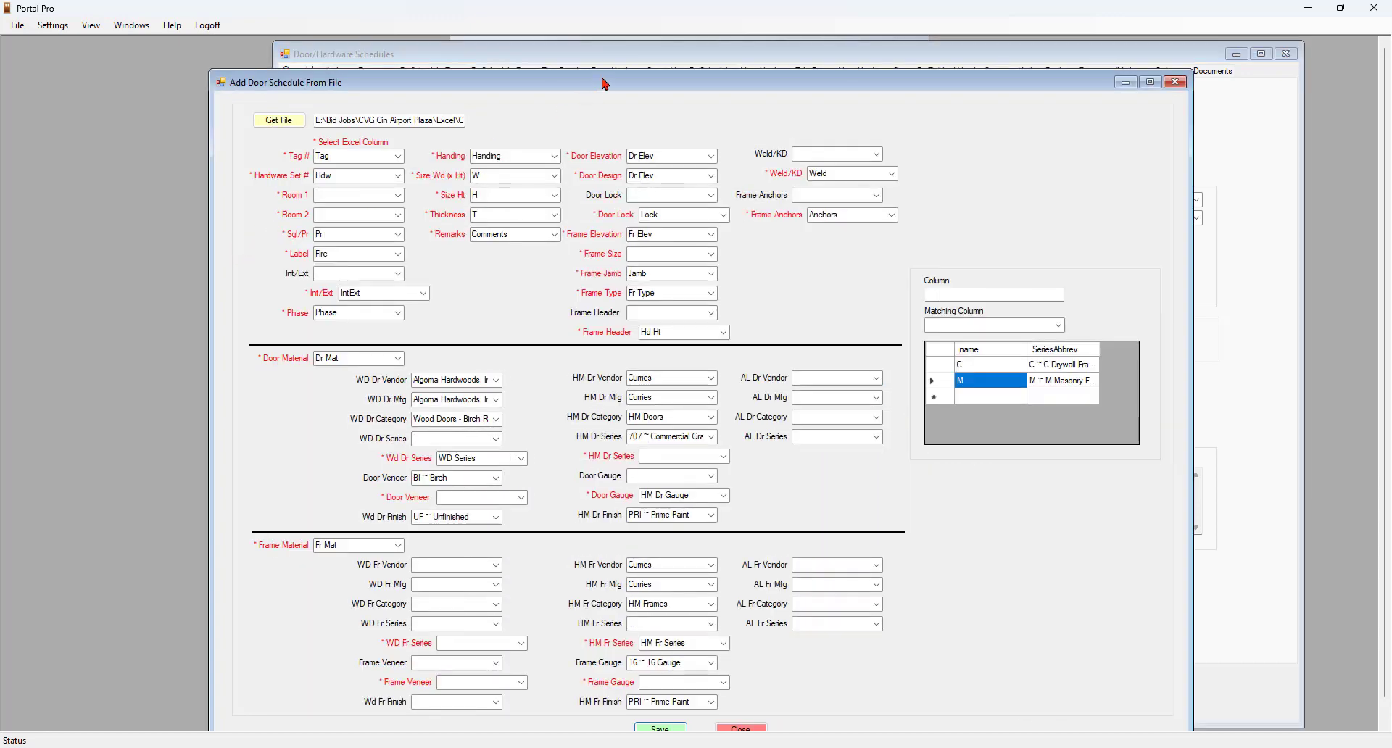
left_click_drag(606, 84, 630, 49)
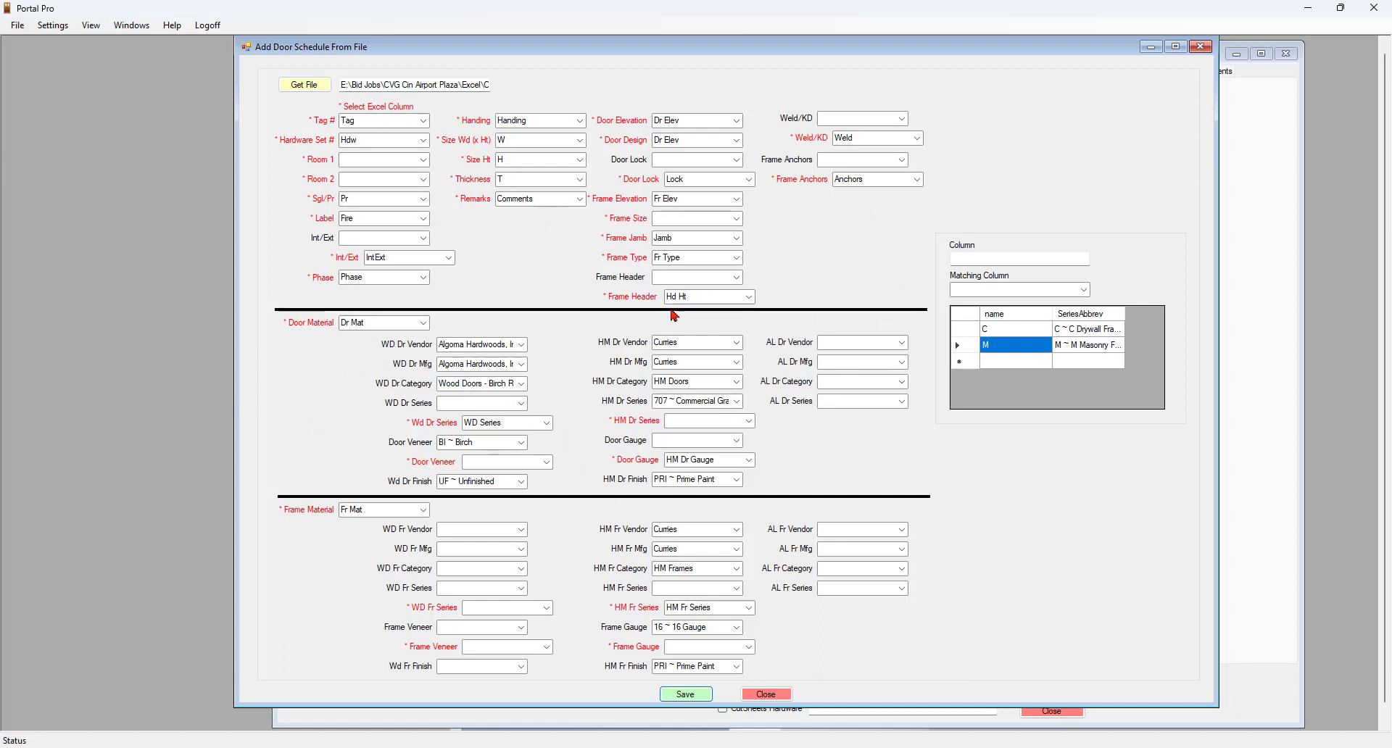
left_click(1151, 47)
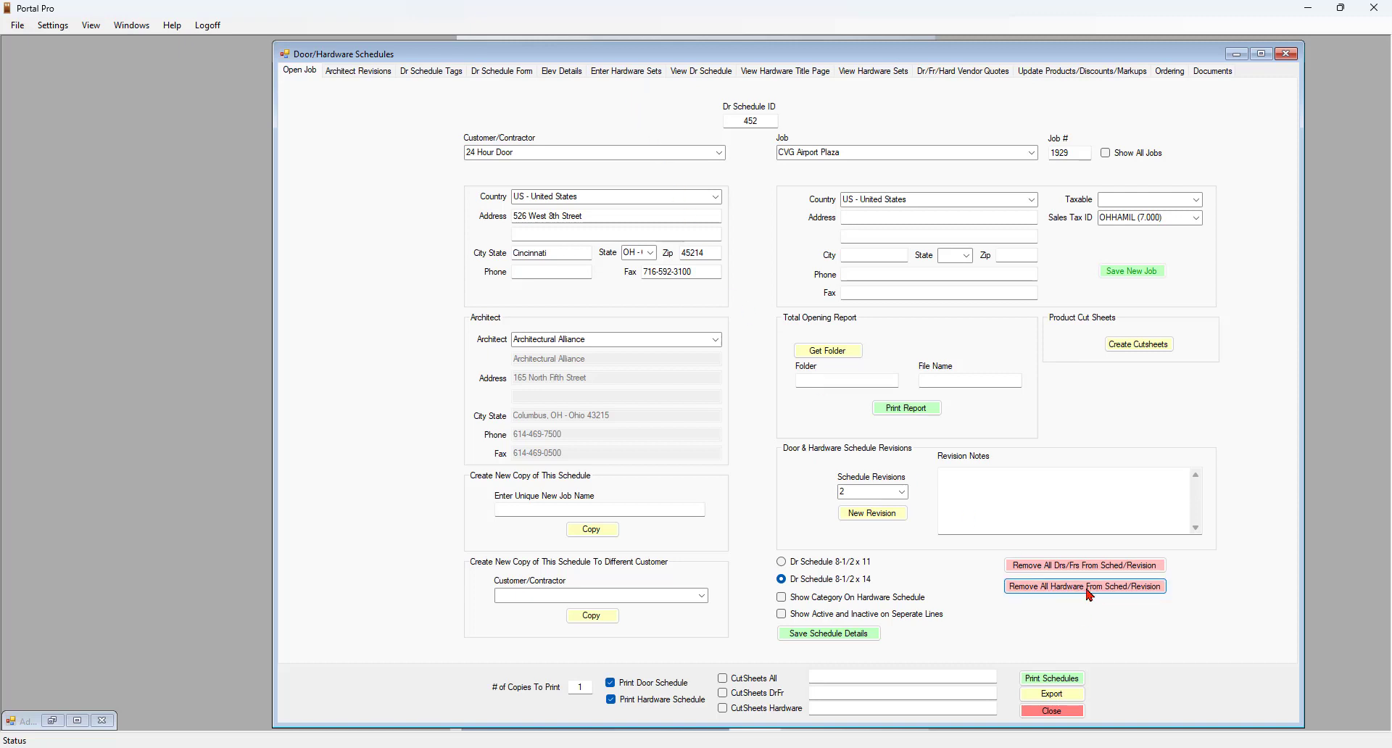
- Look through the job's list of schedule revisions again and keep revision 2
left_click(851, 491)
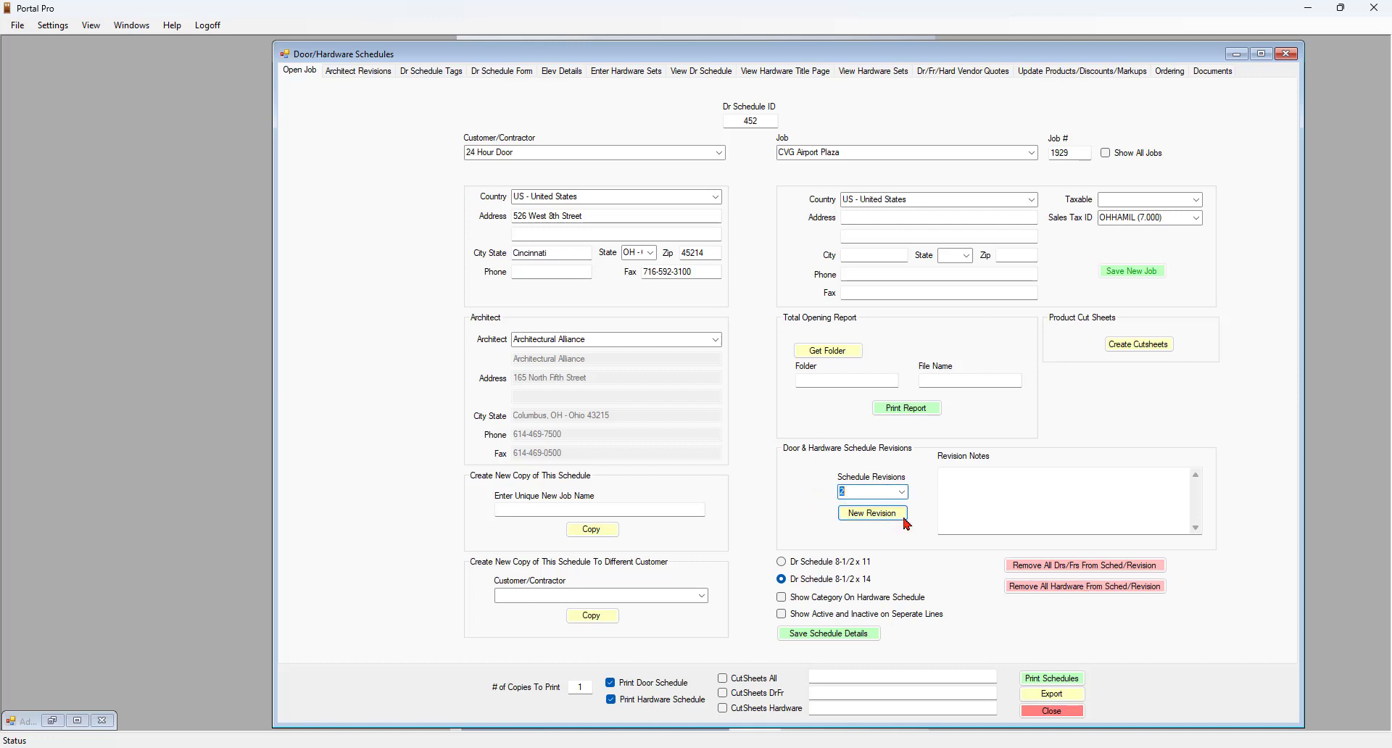
left_click(902, 492)
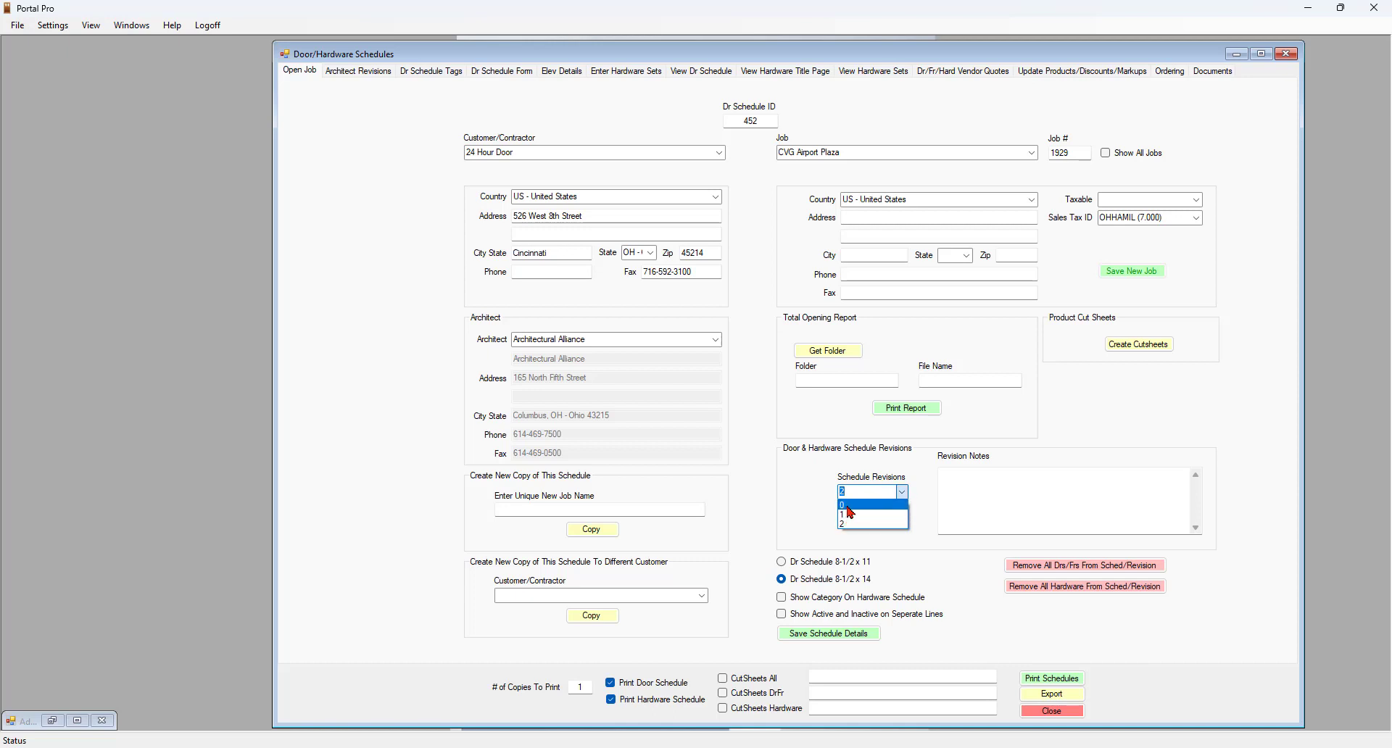
left_click(781, 506)
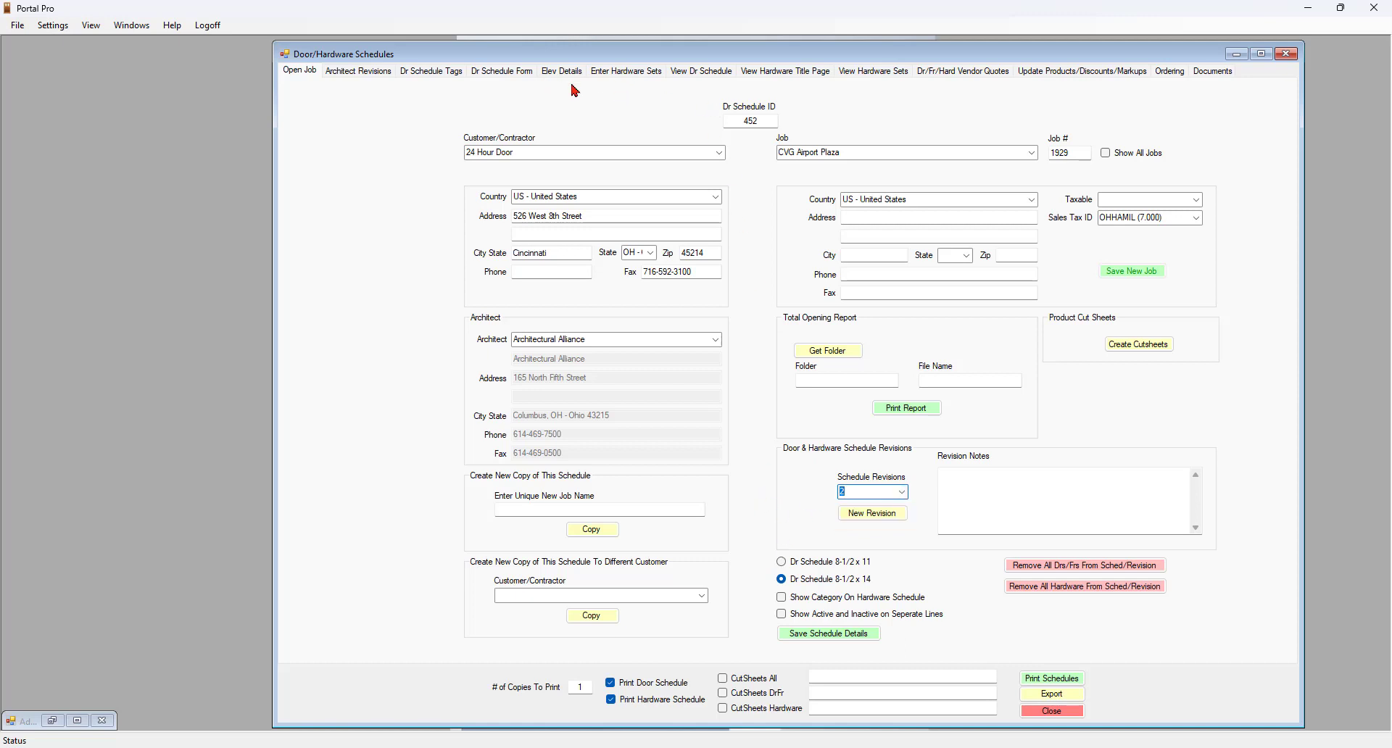
- Load opening 201A into the door schedule form and look through the part numbers available for its active door
left_click(505, 75)
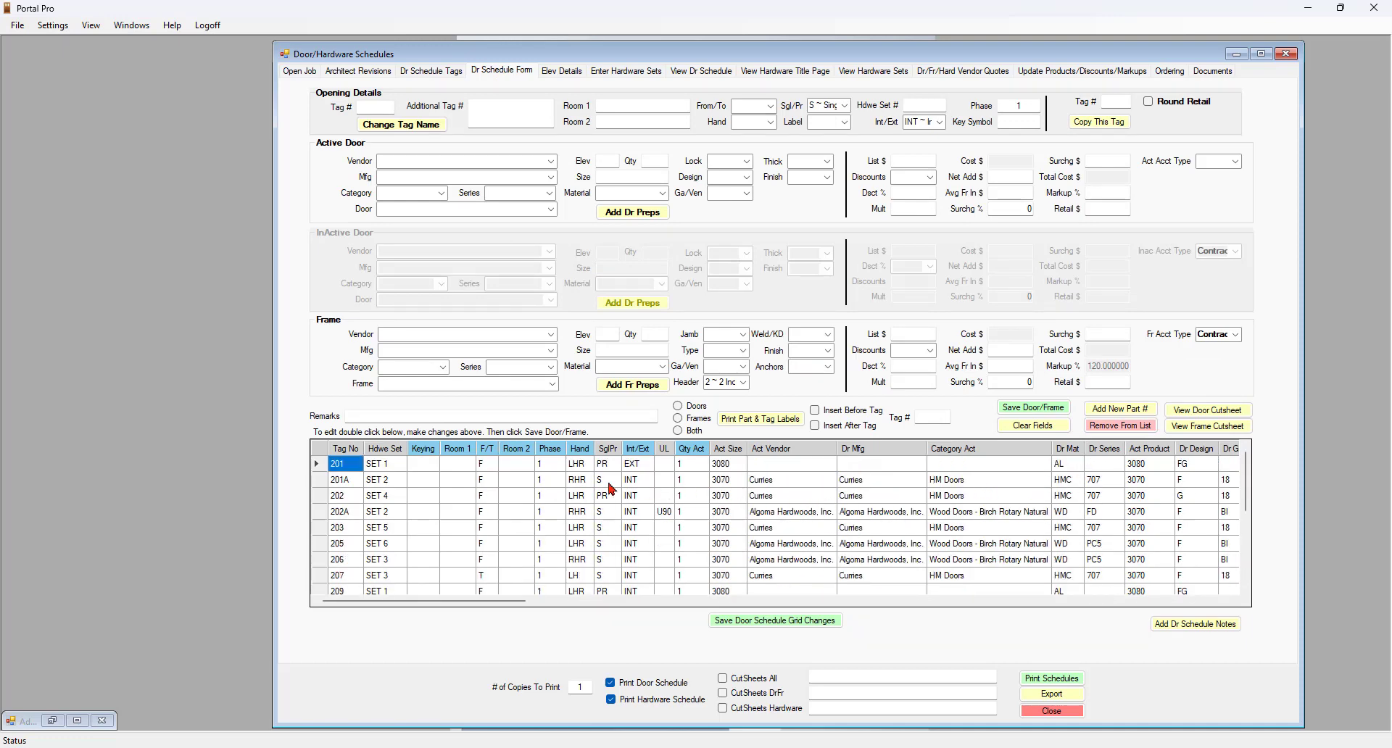
double_click(729, 485)
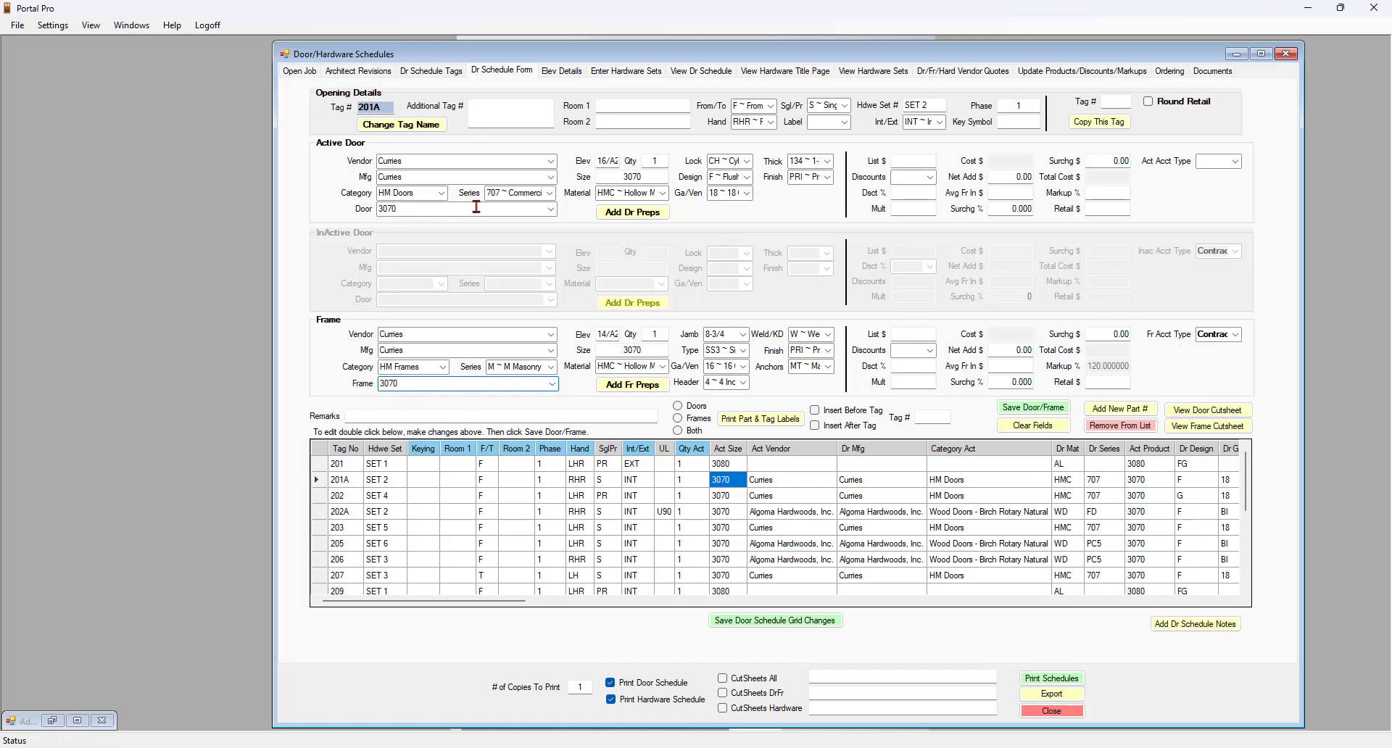
left_click(551, 210)
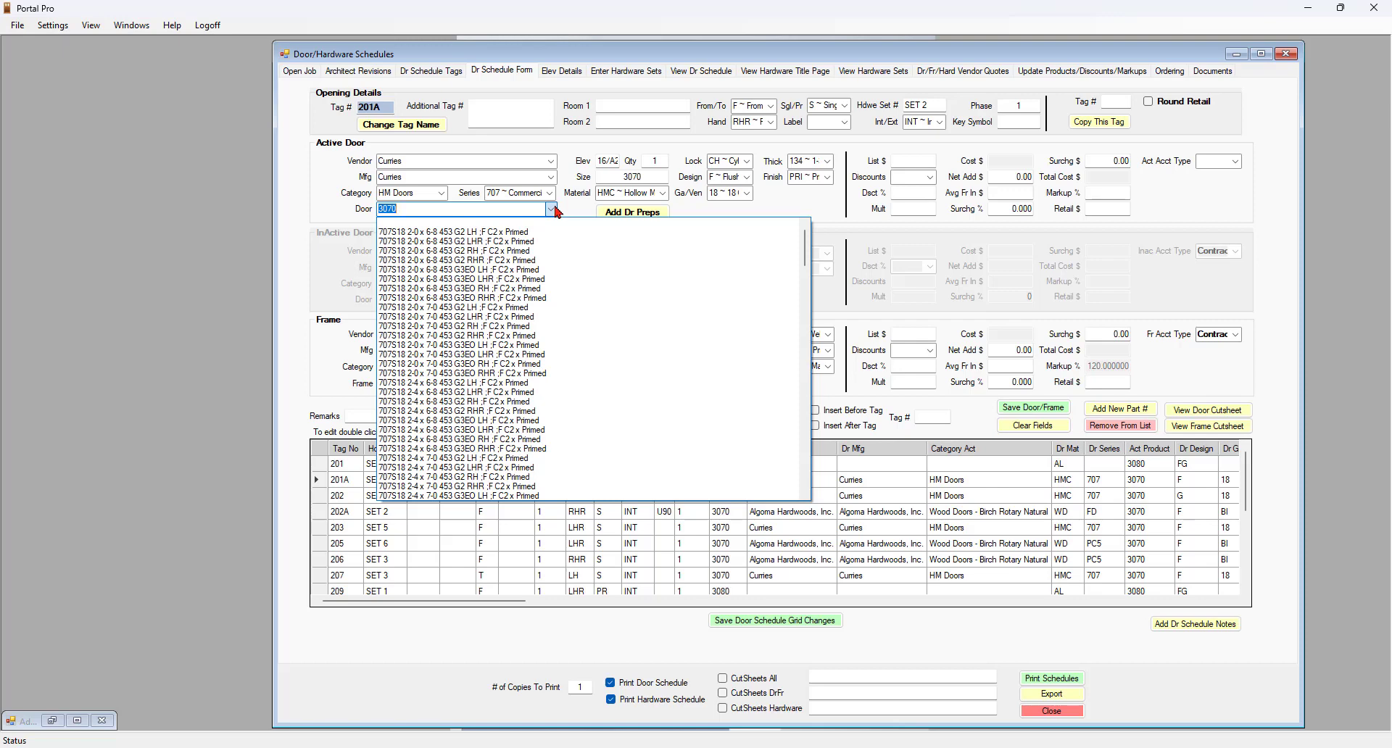
left_click(554, 209)
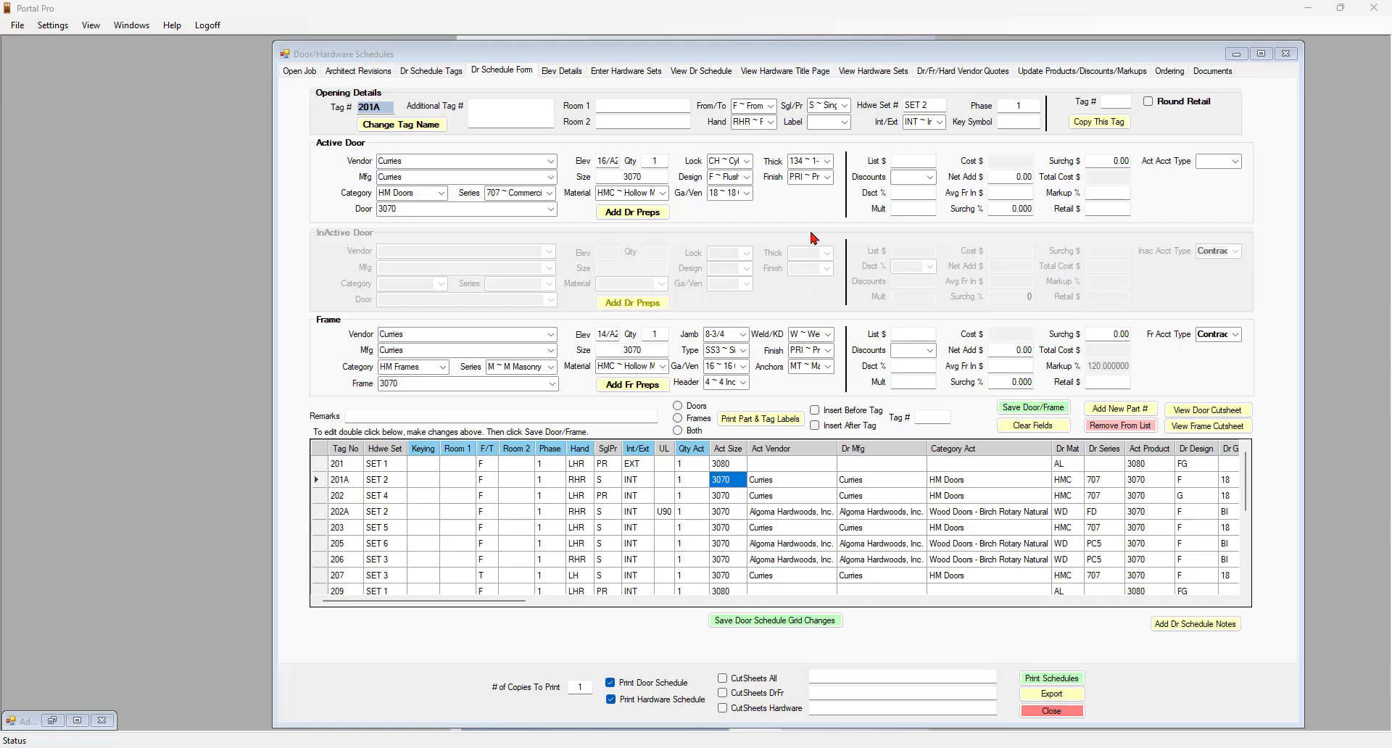
- View the doors/frames vendor quote products for Curries, followed by those for Algoma Hardwoods, Inc
left_click(959, 74)
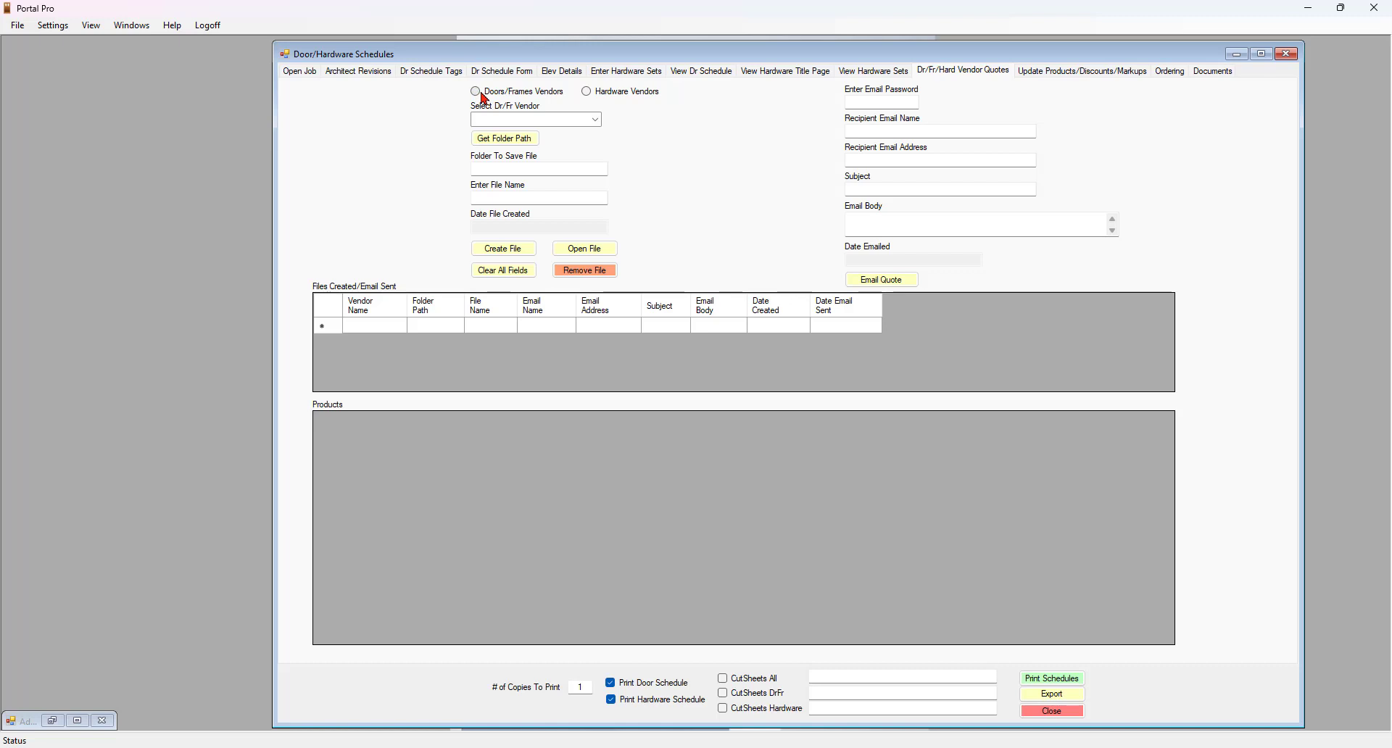
left_click(596, 120)
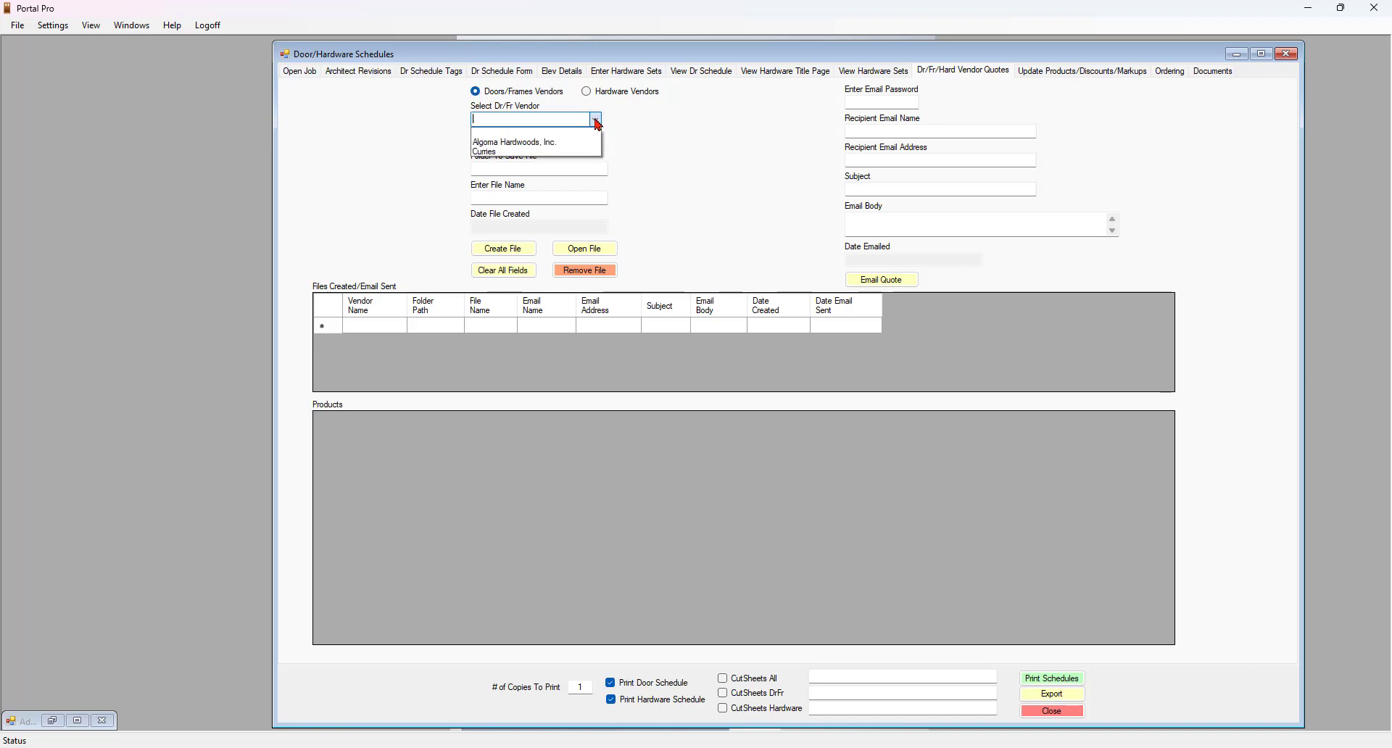
left_click(488, 153)
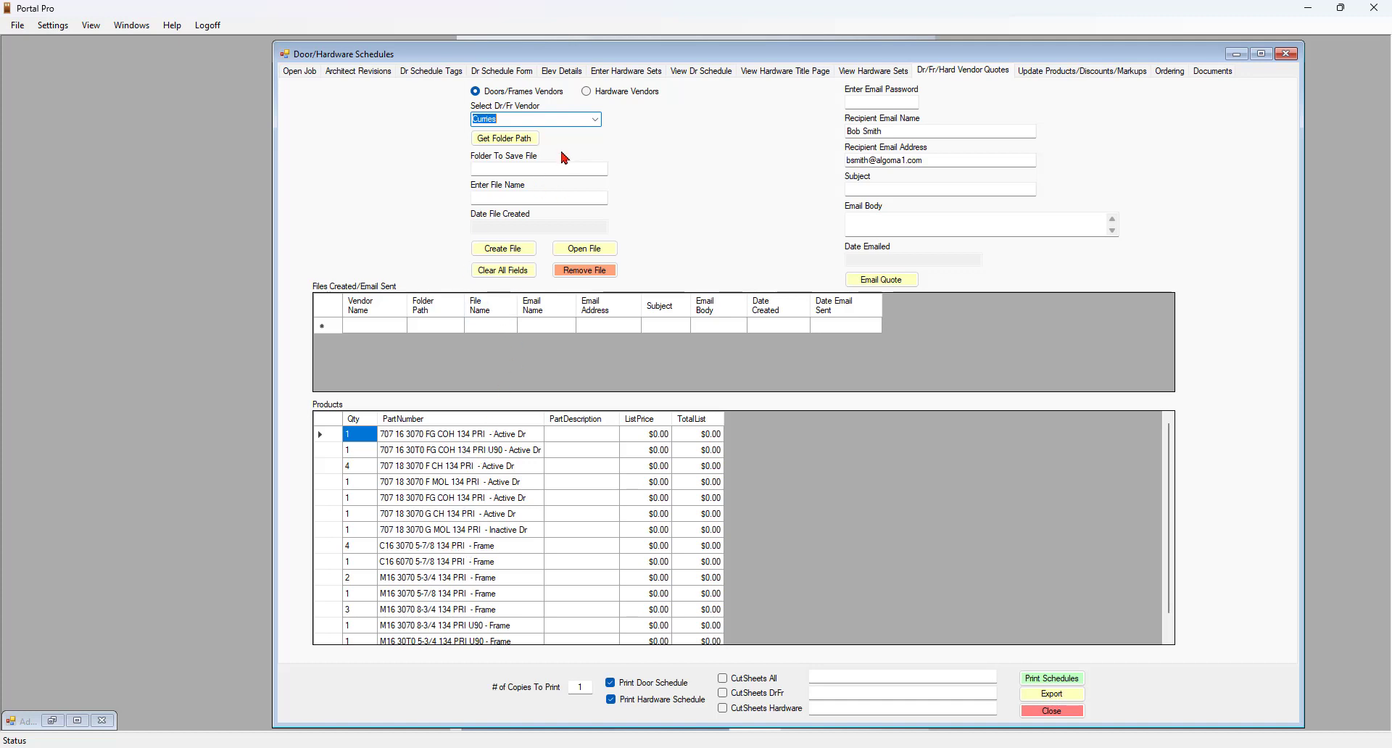
left_click(595, 119)
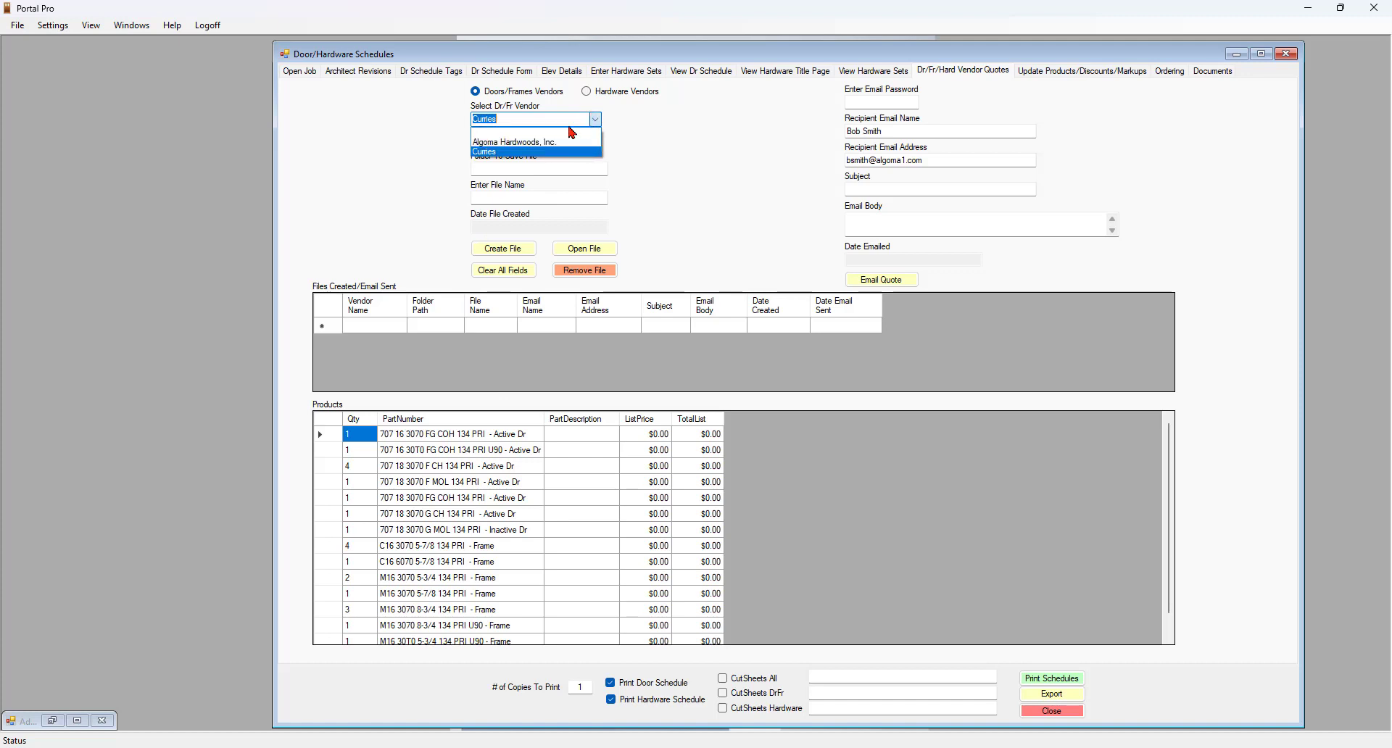
left_click(507, 142)
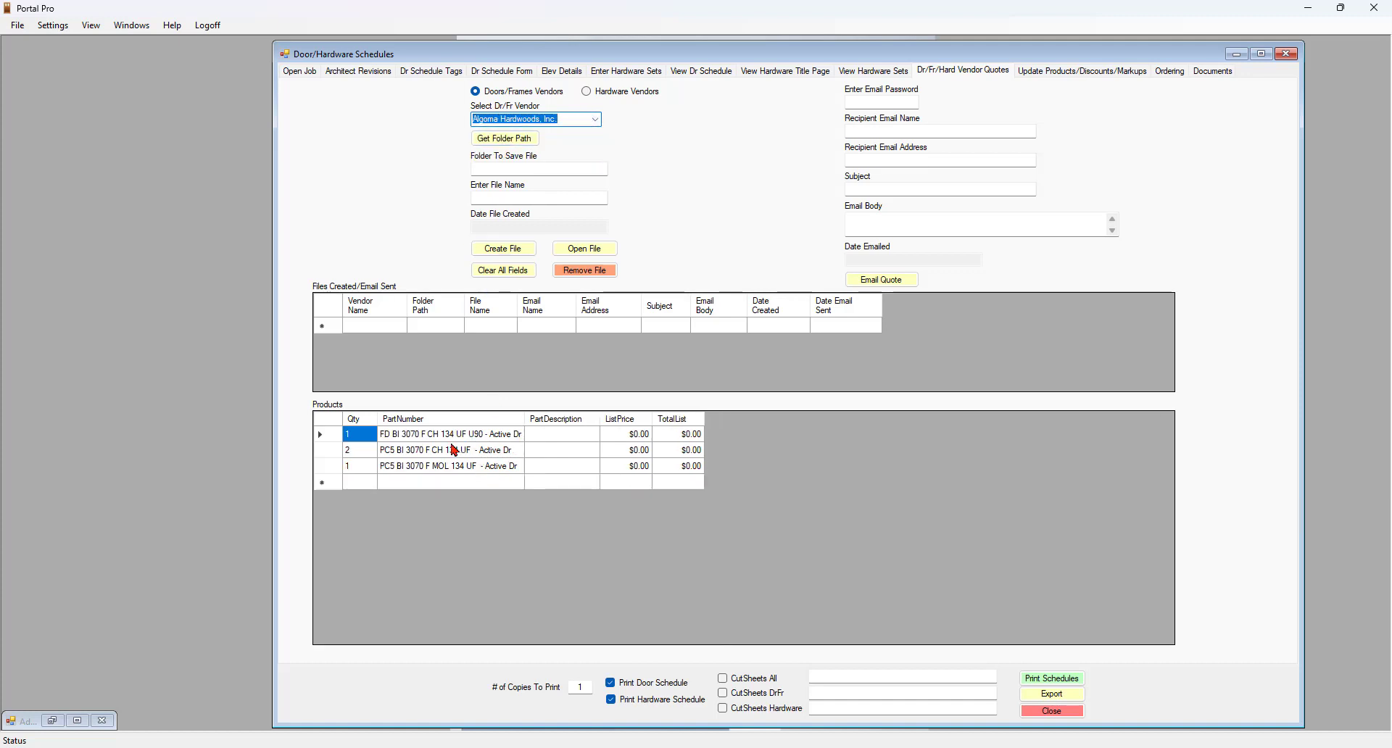